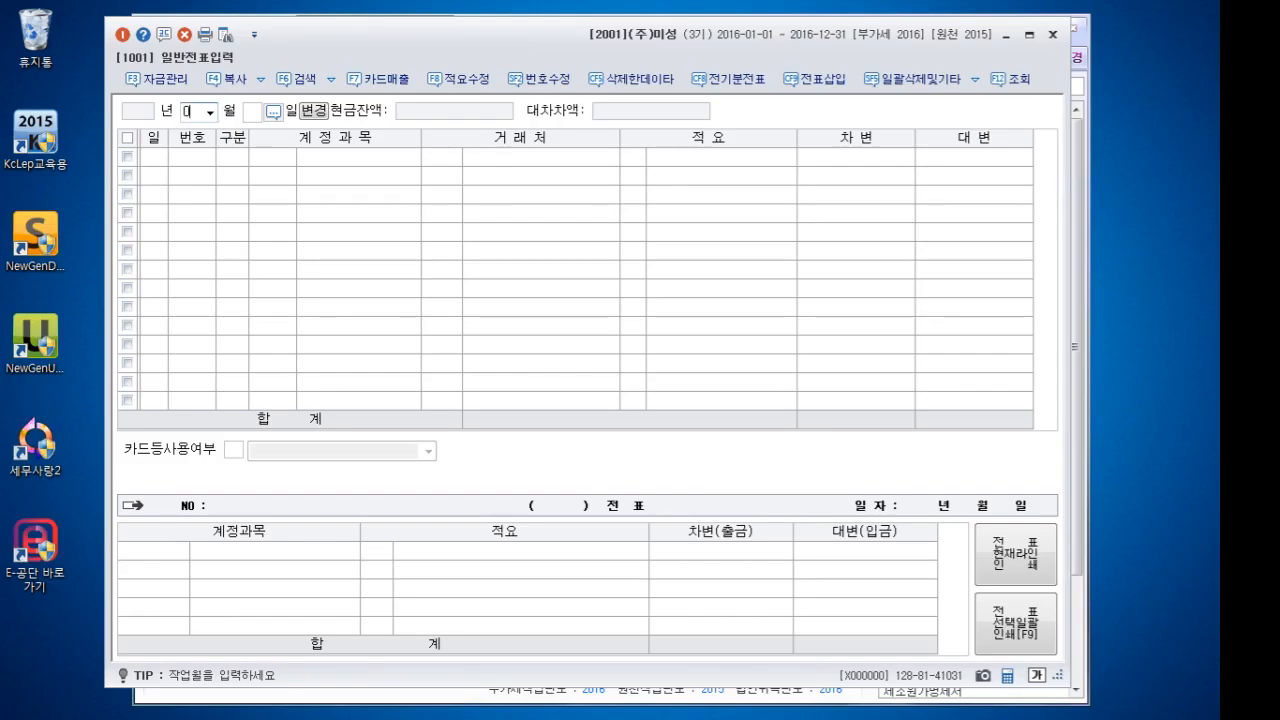
Set the voucher month to 02 and start a debit (차변) line dated day 1
key(Return)
text(1)
key(BackSpace)
key(Return)
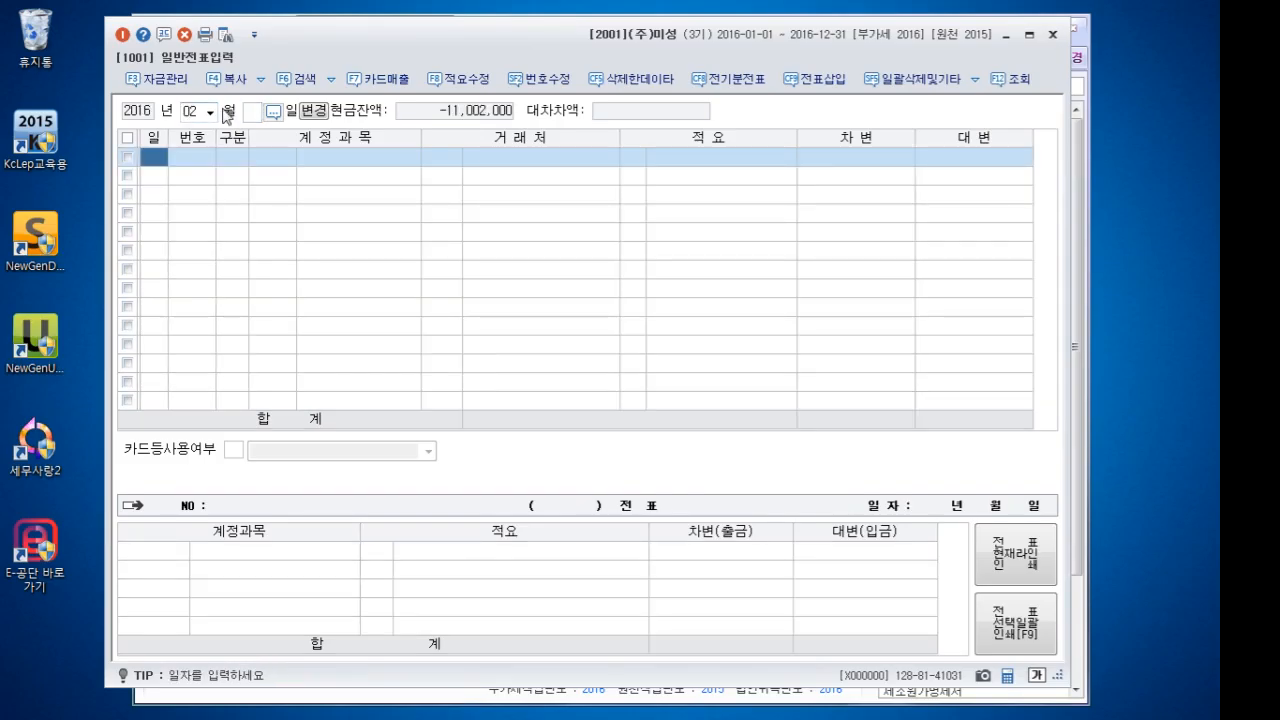
text(1)
key(Return)
text(3)
key(Return)
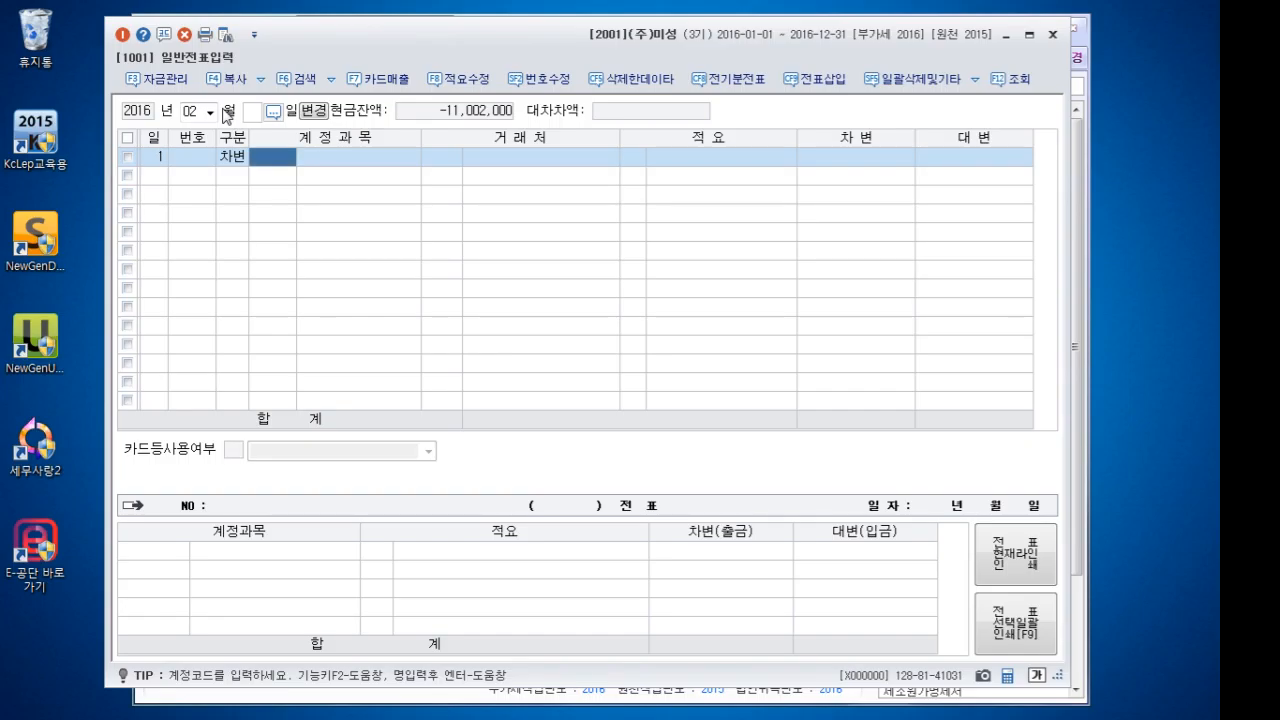
Assign account 0107 단기매매증권 to the debit line with an amount of 10,000,000, leaving the 거래처 and 적요 blank
text(단기)
key(Return)
key(Return)
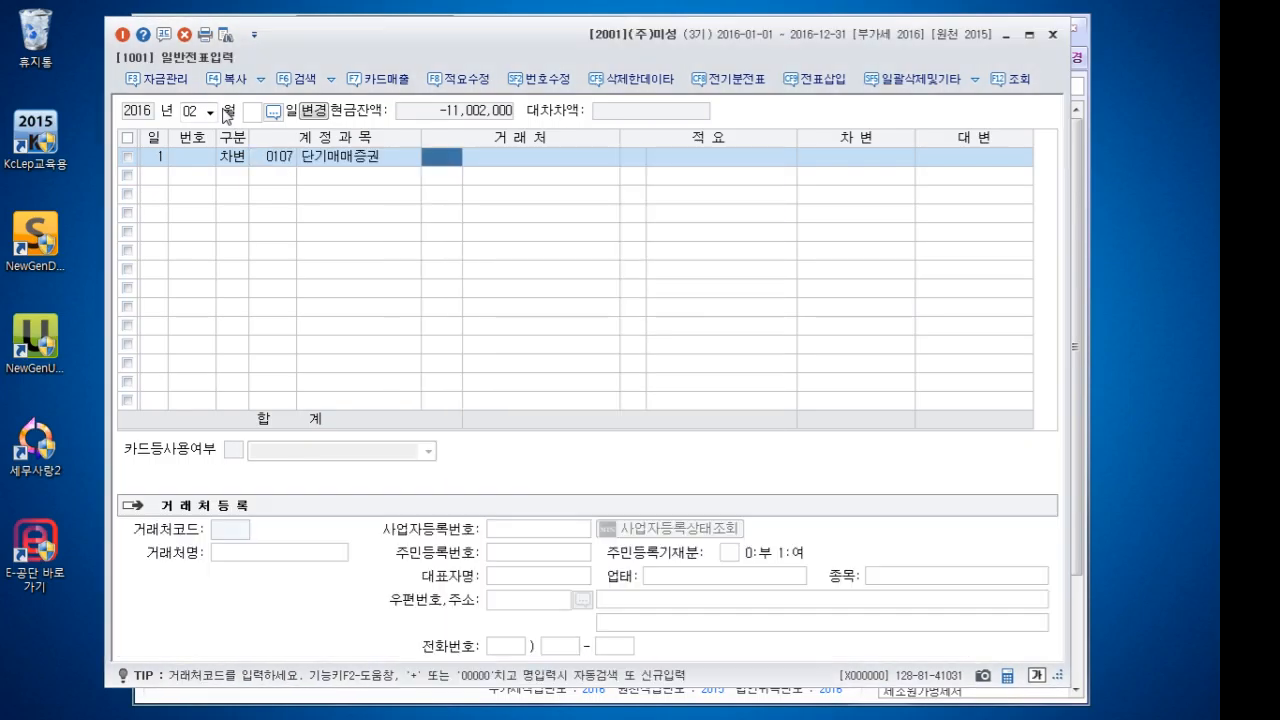
key(Return)
key(Return)
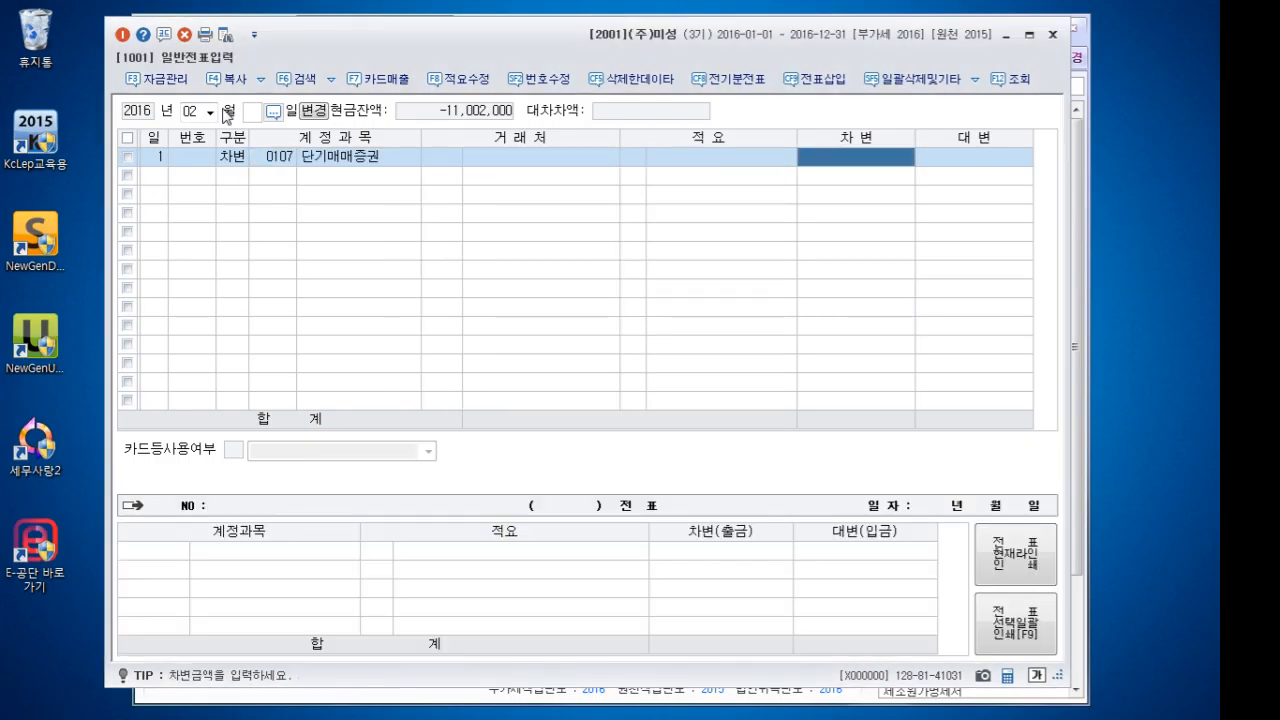
text(10000000)
key(Return)
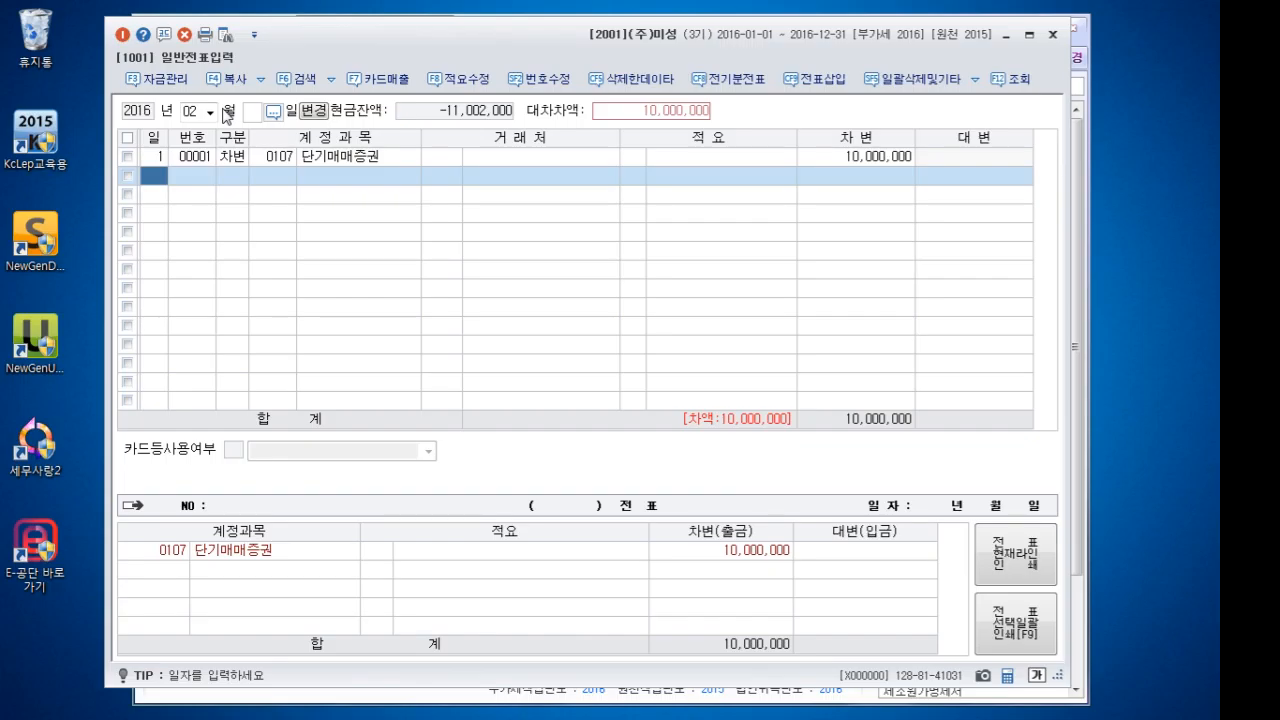
Add a second debit line for day 1 with the non-operating account 0984 수수료비용 and an amount of 100,000
key(Return)
text(3수수료)
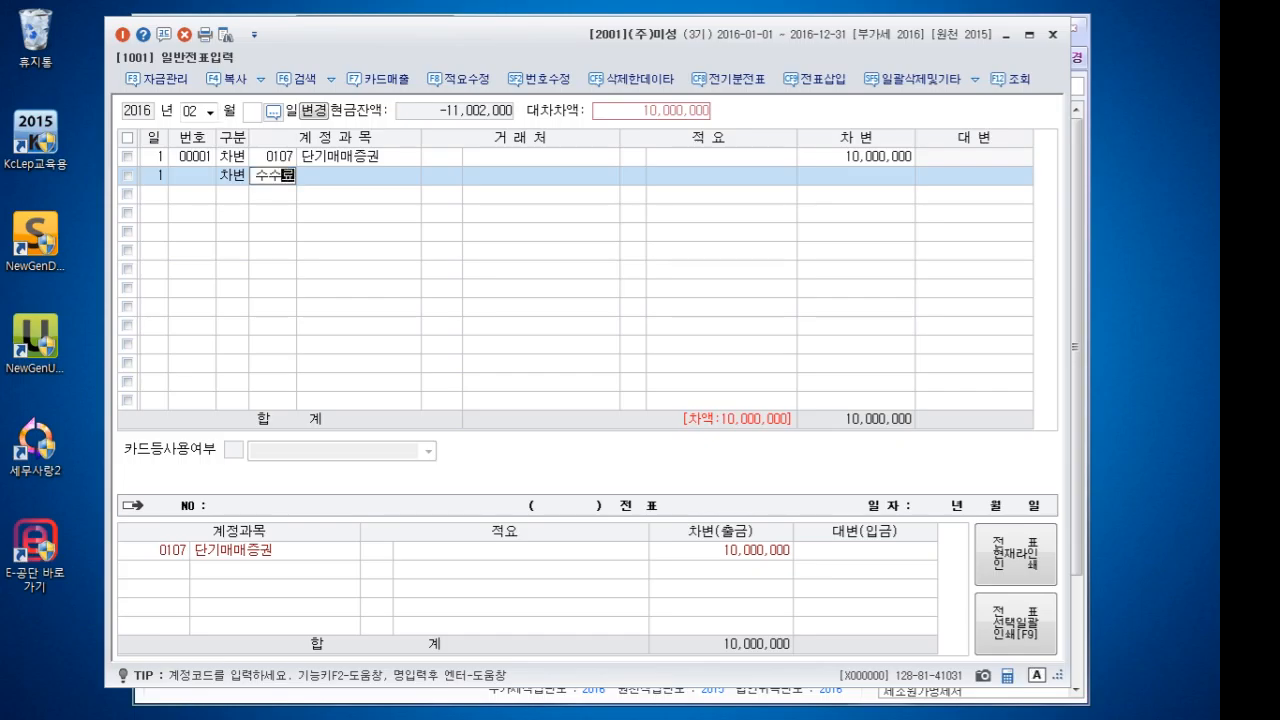
key(Return)
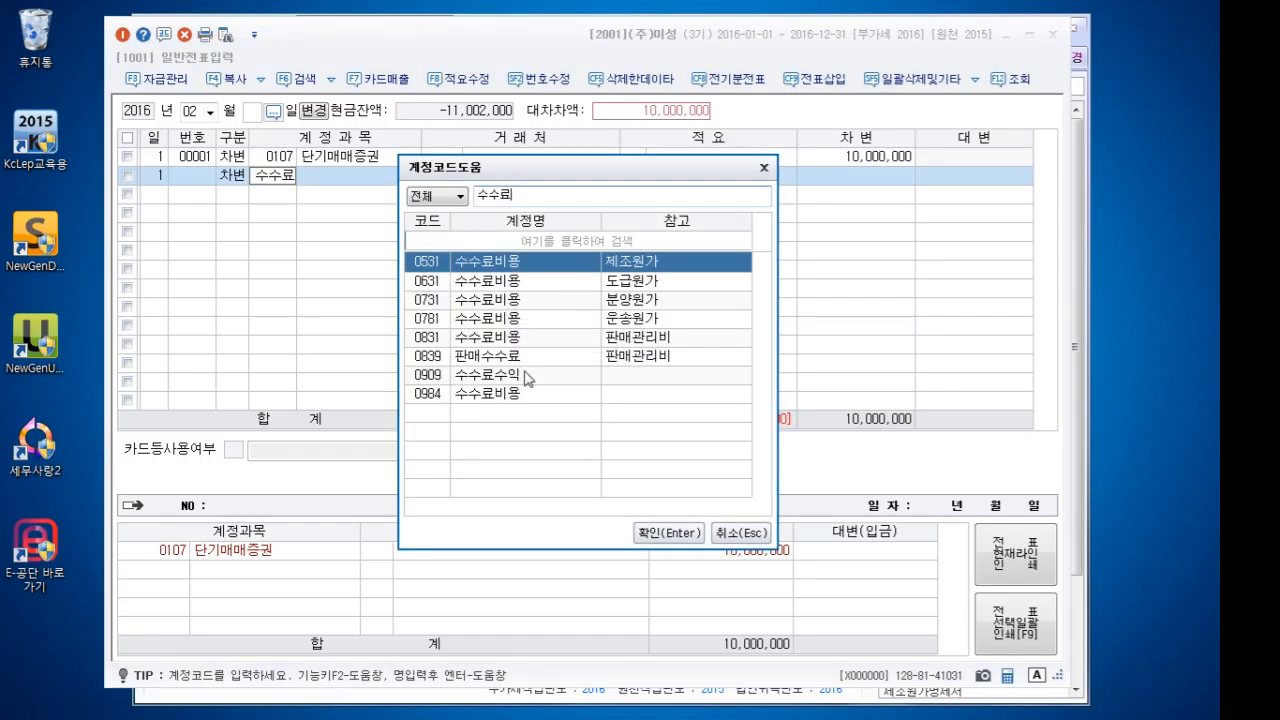
double_click(502, 394)
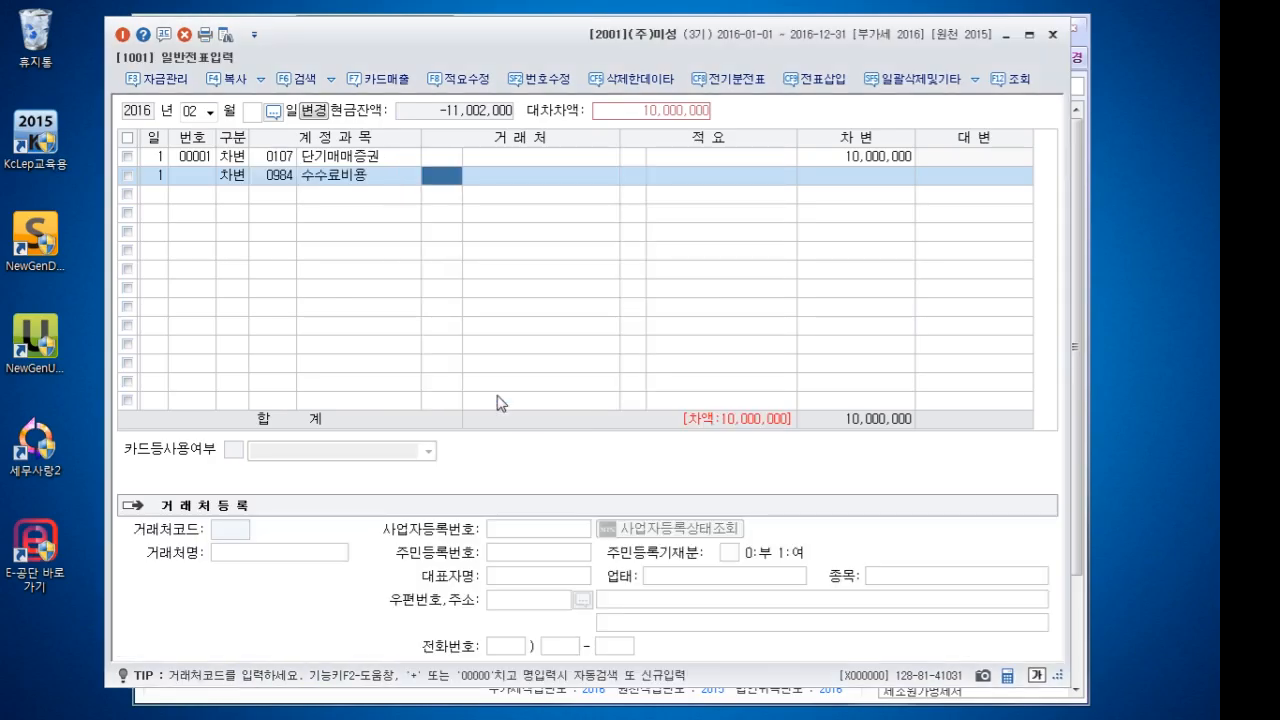
key(Return)
key(Return)
key(Return)
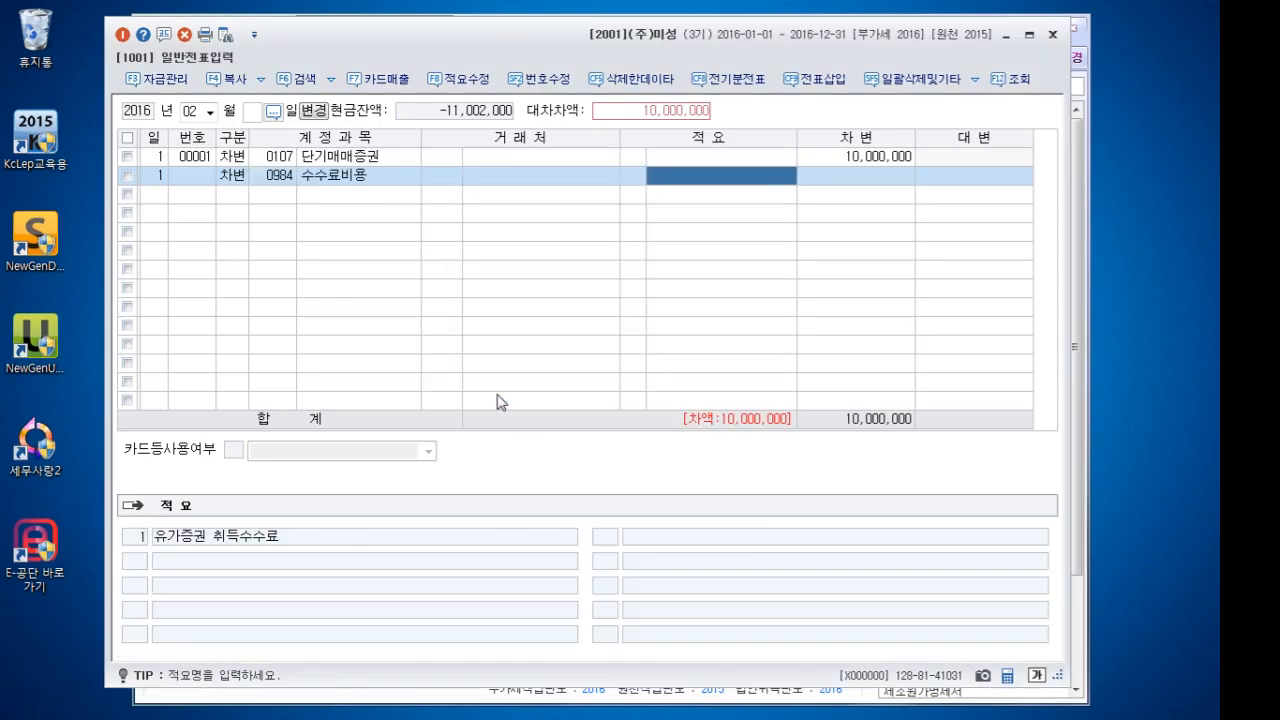
text(100000)
key(Return)
key(Return)
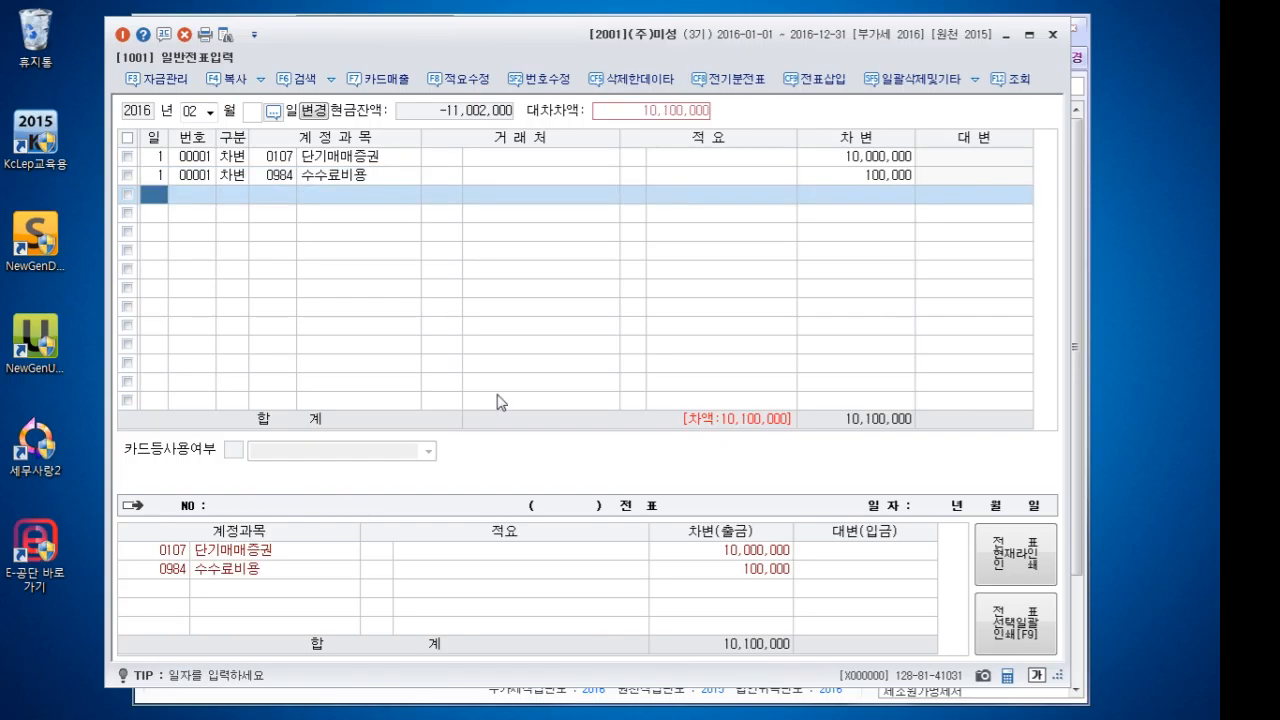
Add a credit (대변) line for account 0101 현금 with 10,100,000 to balance the voucher
text(4101)
key(Return)
key(Return)
key(Return)
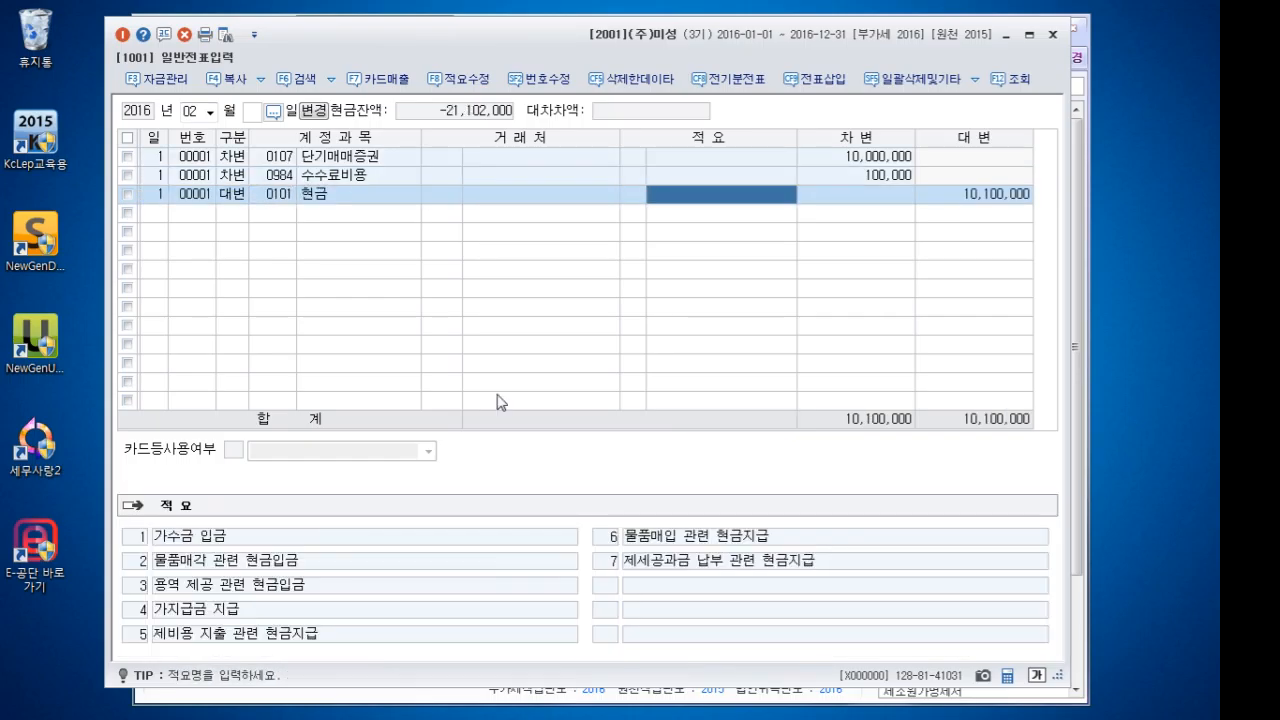
key(Return)
key(Return)
Review the three lines of the day 1 voucher, ending on the account code of the 수수료비용 line
key(Up)
key(Up)
key(Up)
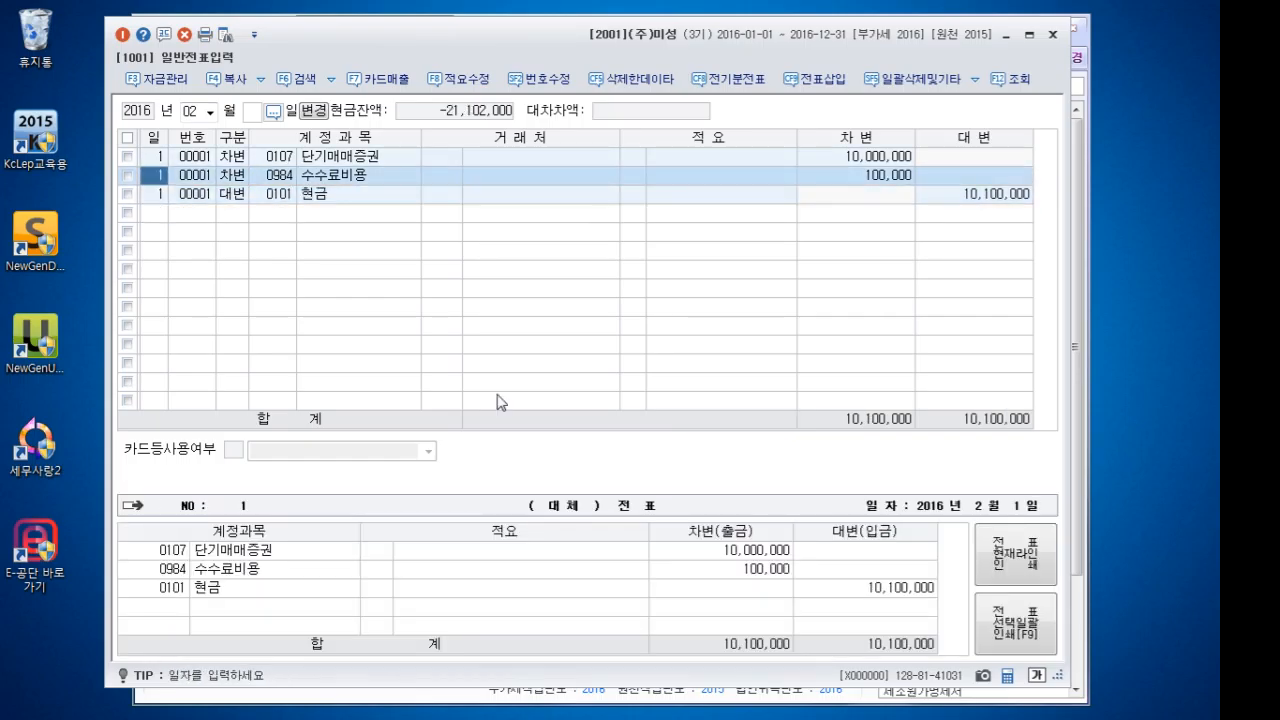
key(Return)
key(Return)
key(Return)
key(Down)
key(Down)
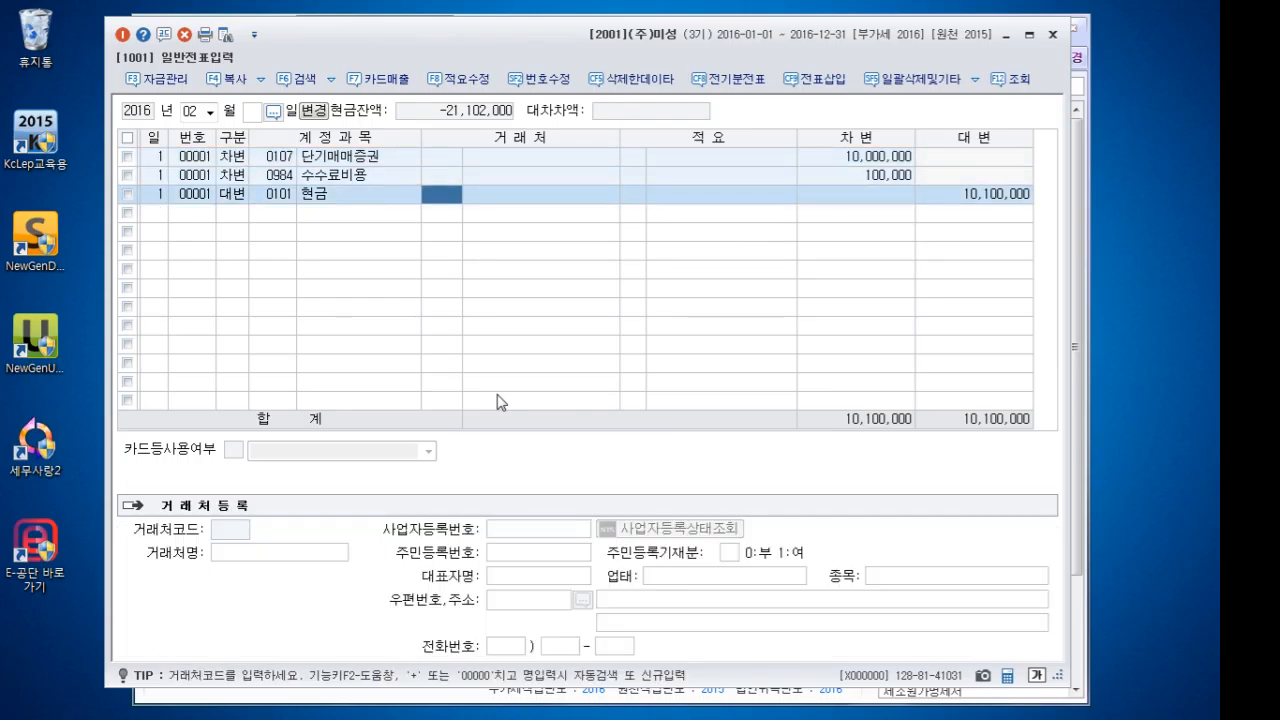
key(Up)
key(Up)
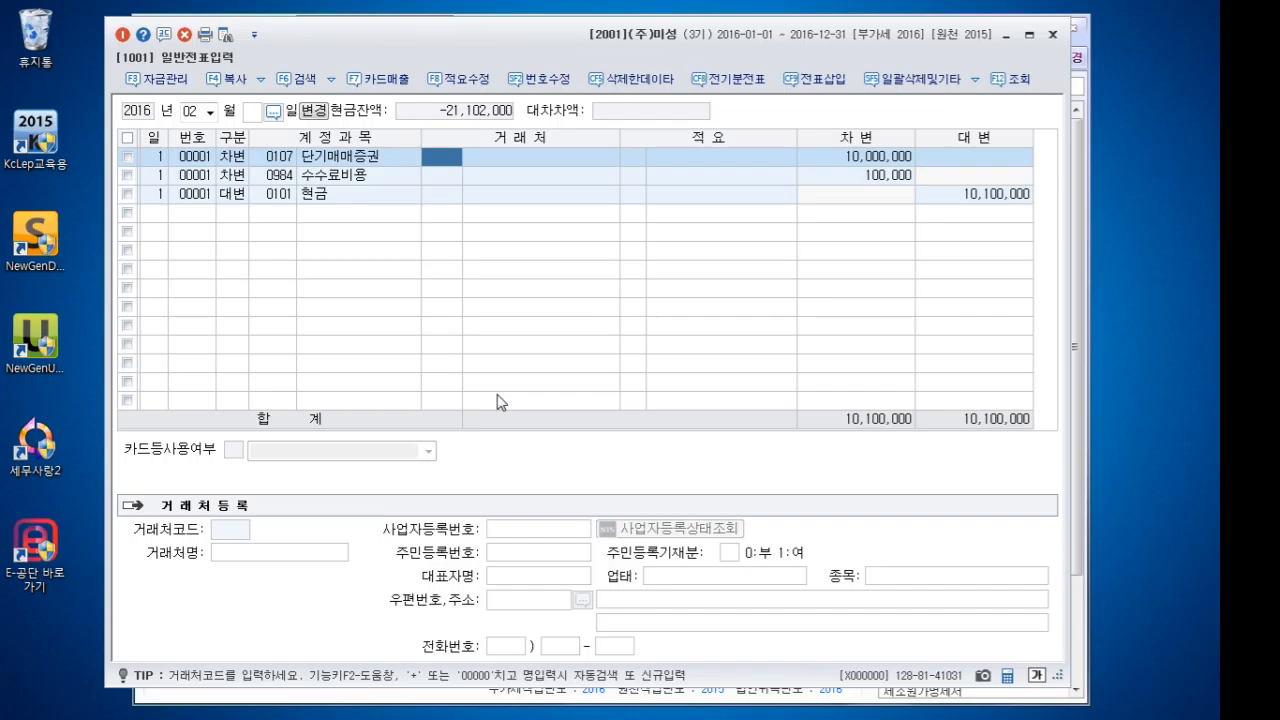
key(Down)
key(Down)
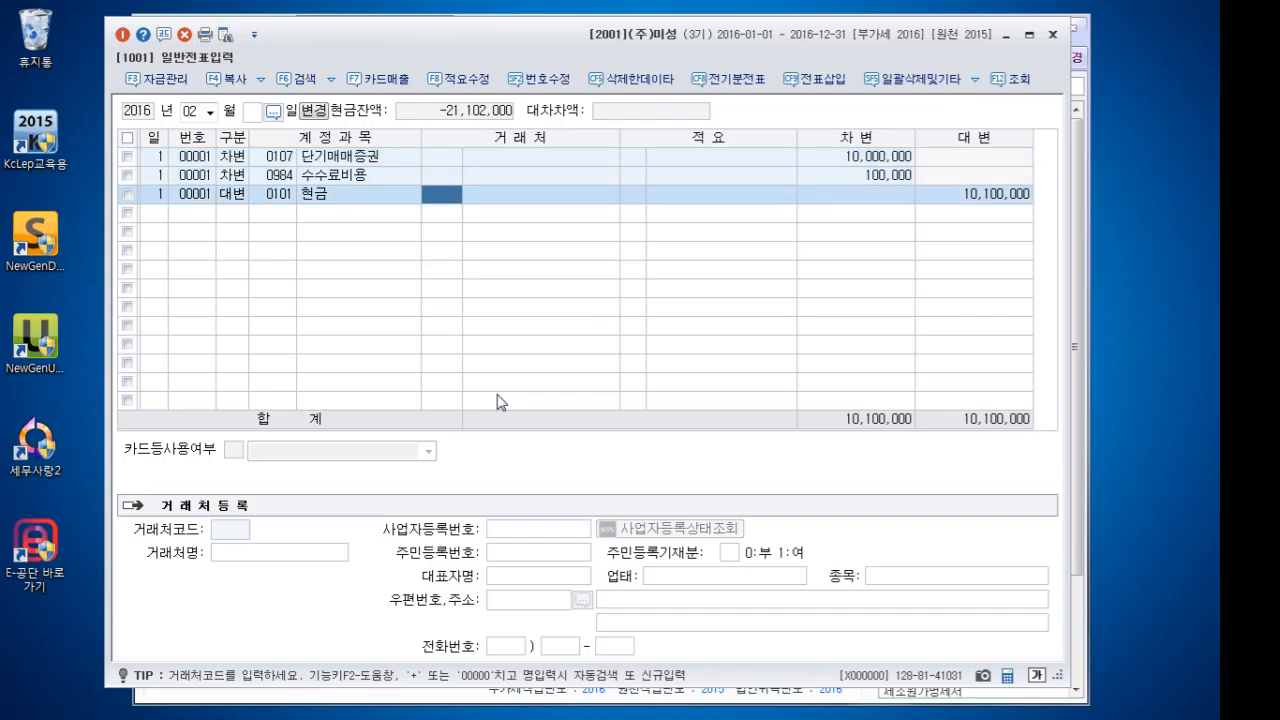
key(Up)
key(Up)
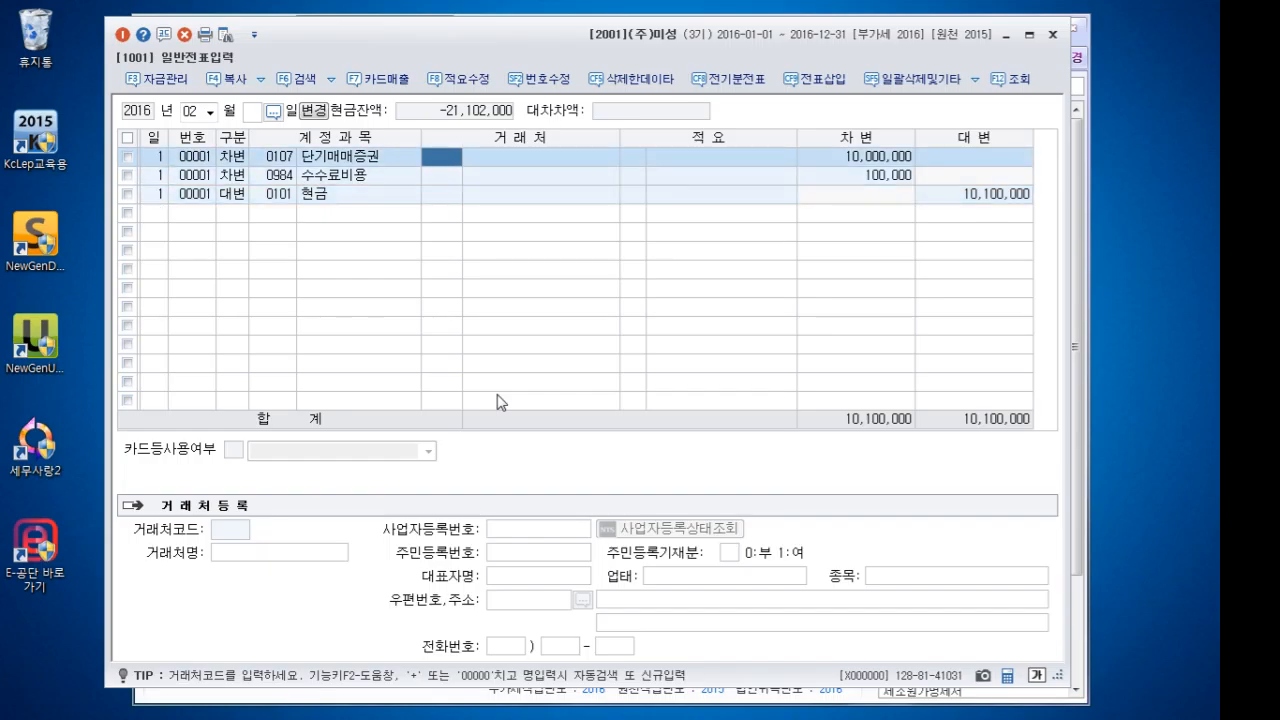
click(275, 175)
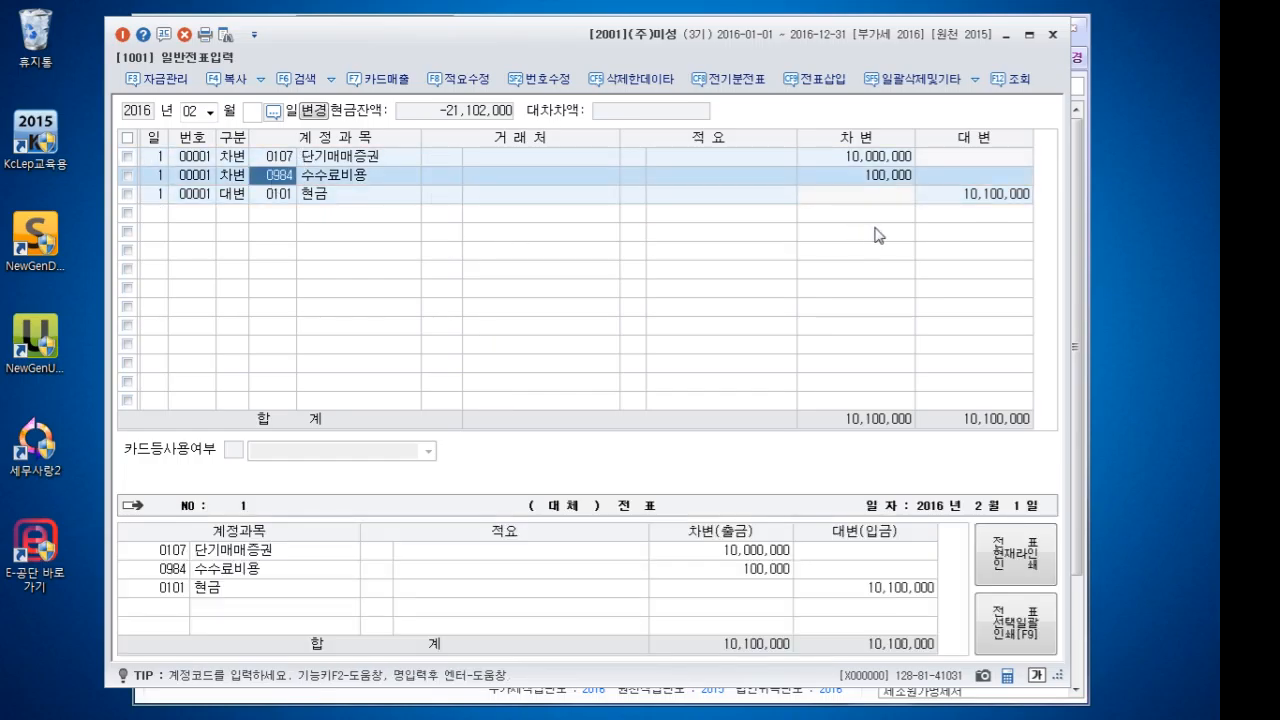
Switch to the Hangul document and change the 단기매매증권 amount to 10,000,000 and the 수수료비용 amount to 100,000
key(alt+Tab)
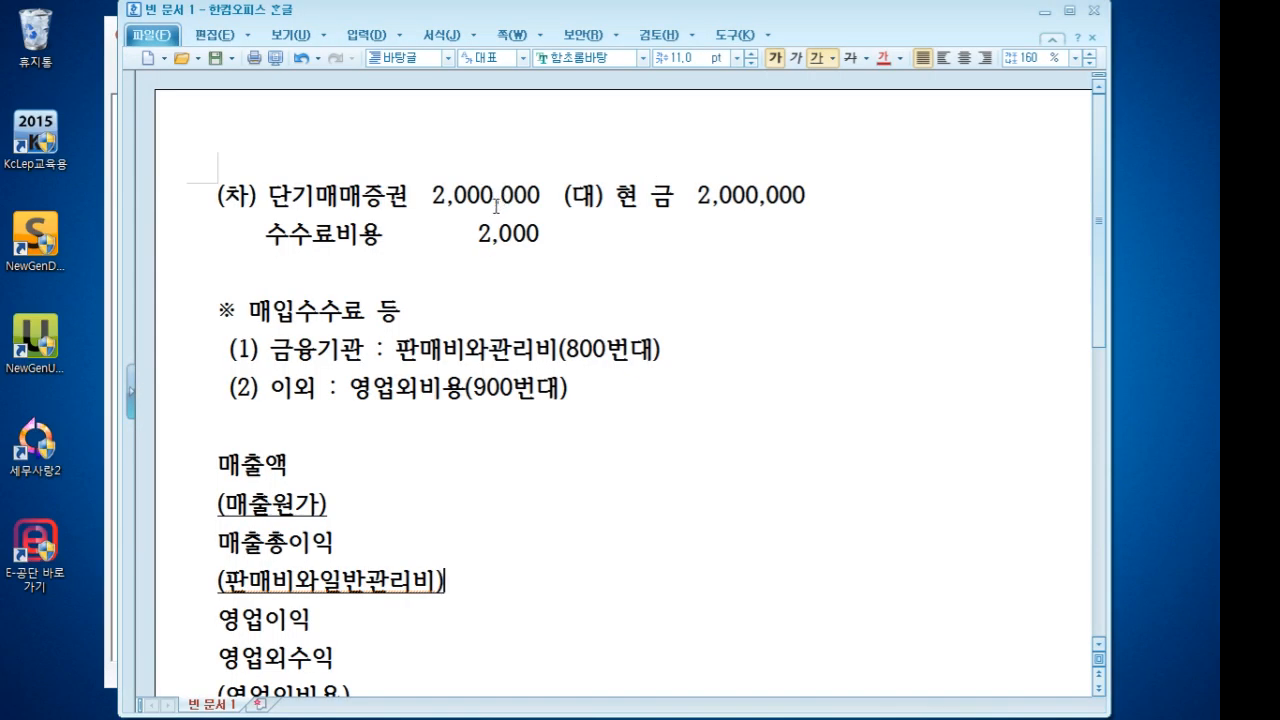
click(432, 194)
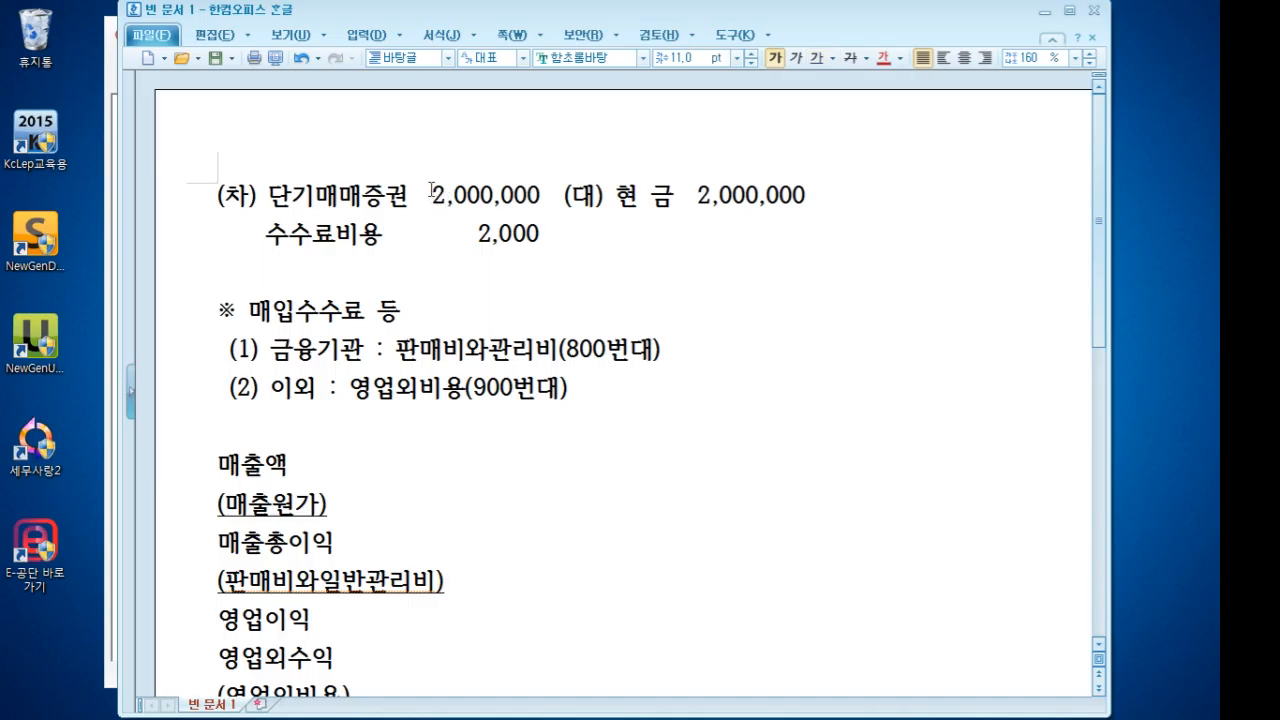
key(Delete)
text(10)
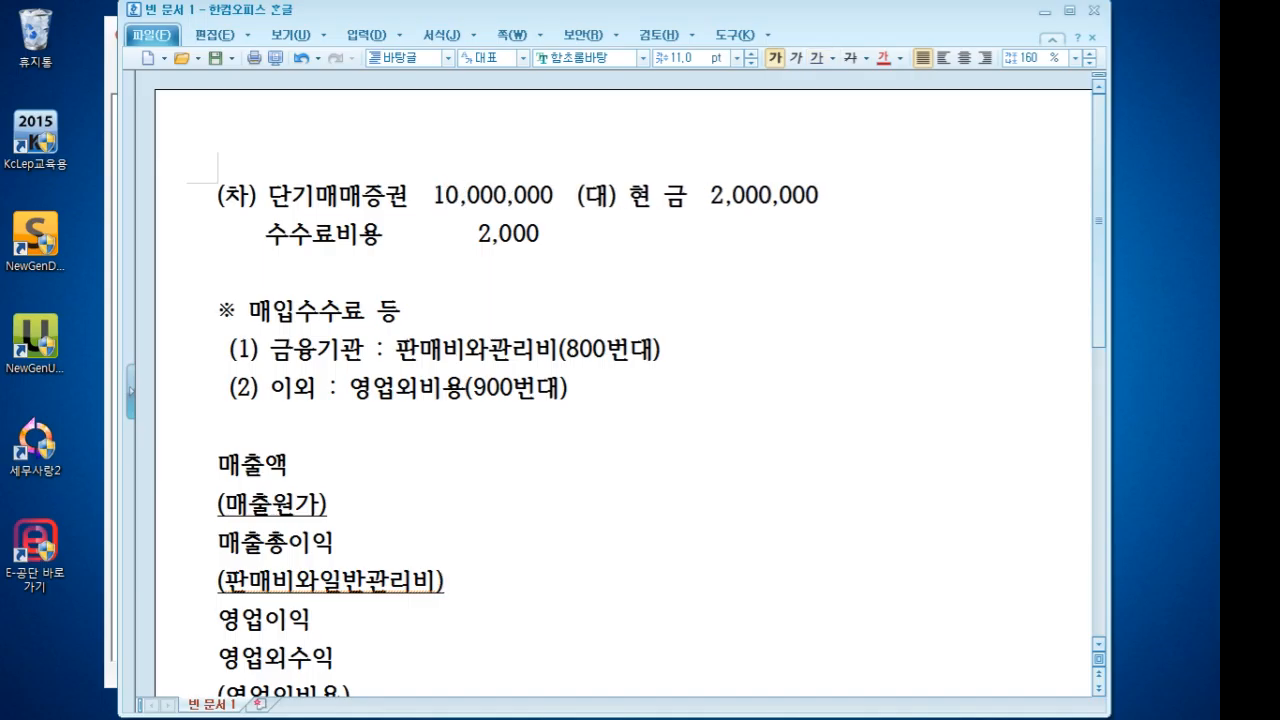
click(478, 233)
key(Delete)
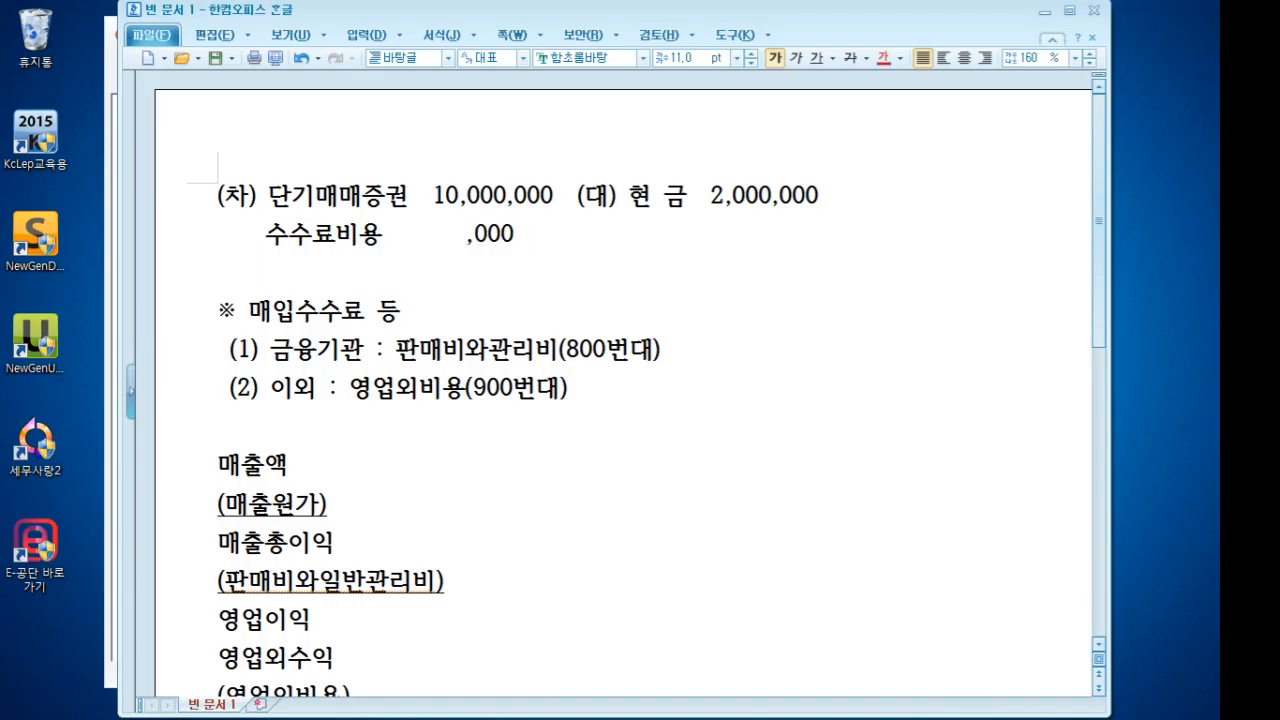
text(10,)
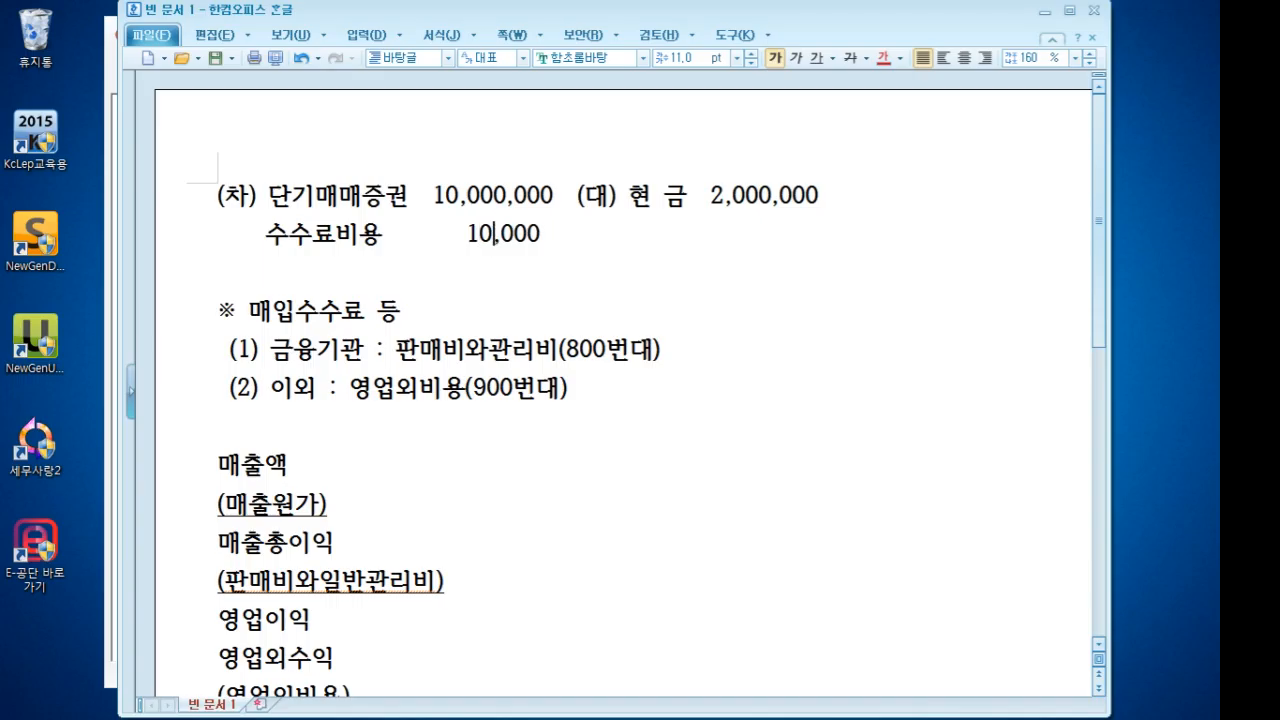
text(0)
Change the credit amount of 현금 in the example journal entry to 10,100,000
click(514, 195)
click(710, 195)
key(Delete)
text(10)
key(Right)
key(Delete)
text(1)
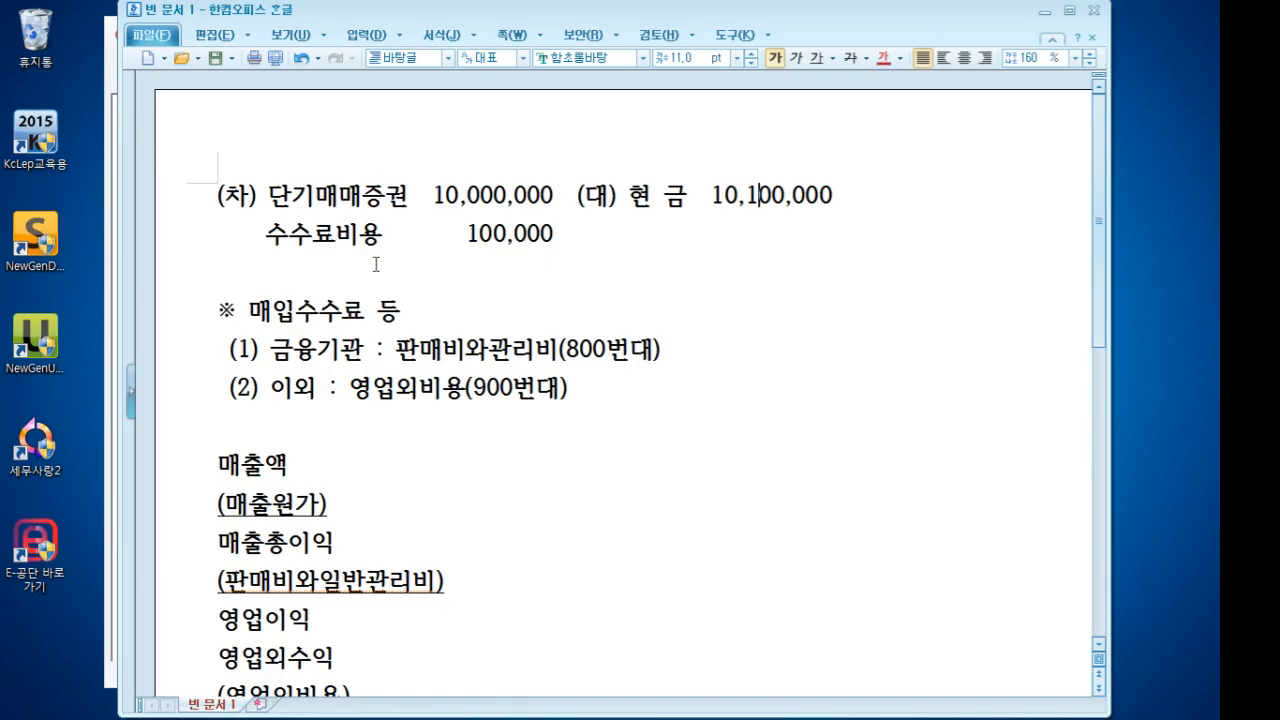
Highlight the 매입수수료 등 heading, the 금융기관 rule and the 이외 rule one after another
scroll(376, 290, down, 1)
scroll(375, 290, up, 1)
drag(412, 308, 78, 314)
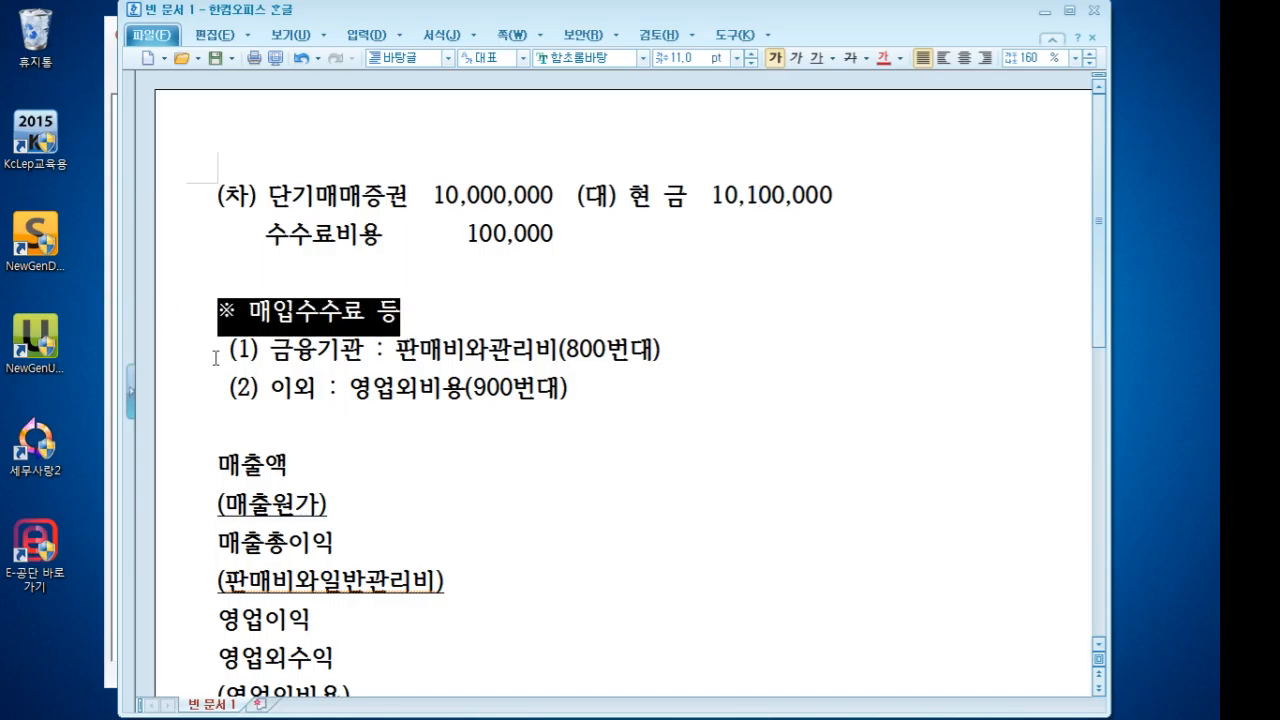
drag(215, 357, 685, 357)
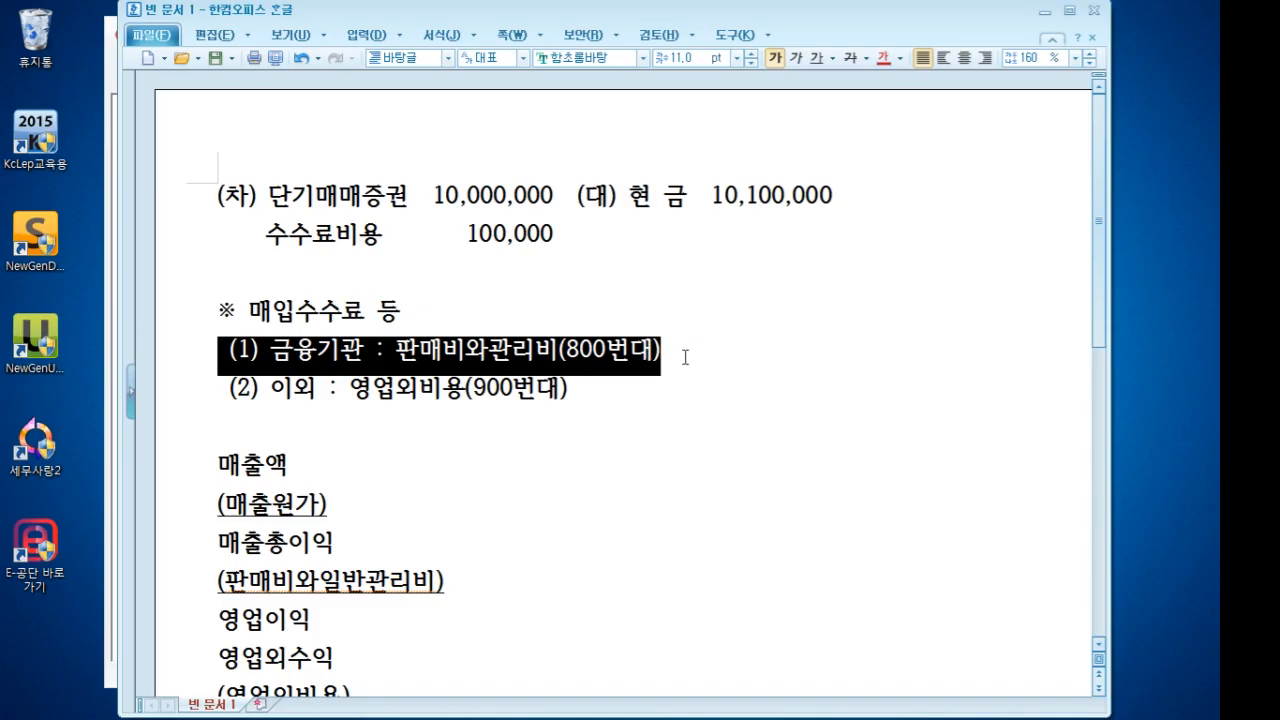
drag(623, 388, 199, 402)
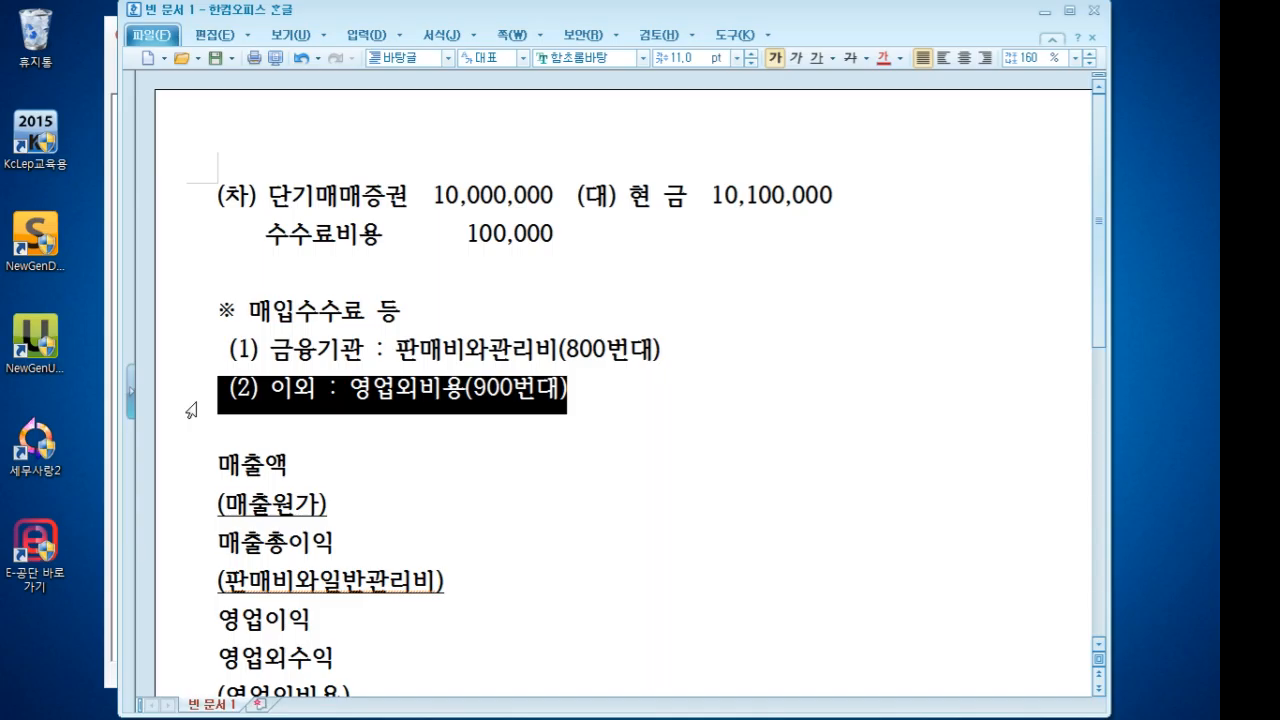
Switch to KcLep and view the 영업외비용 code range in 계정과목및적요등록, closing that window when finished
click(1250, 235)
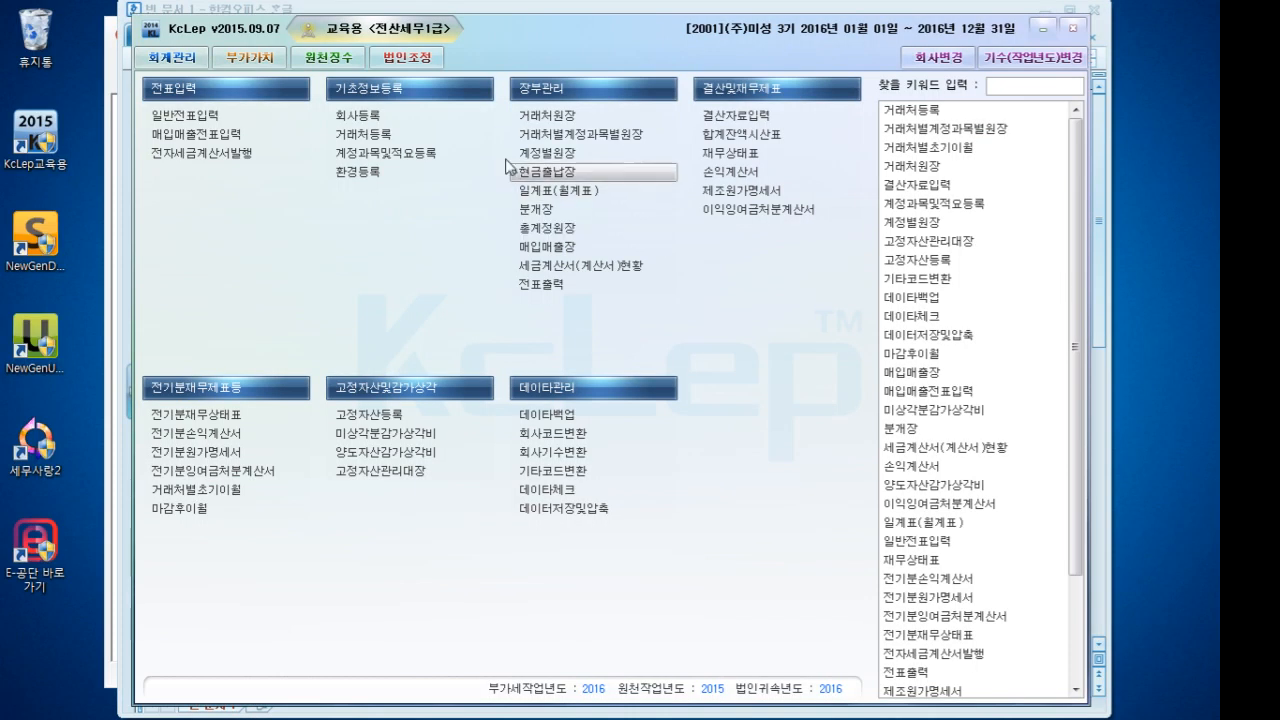
click(400, 153)
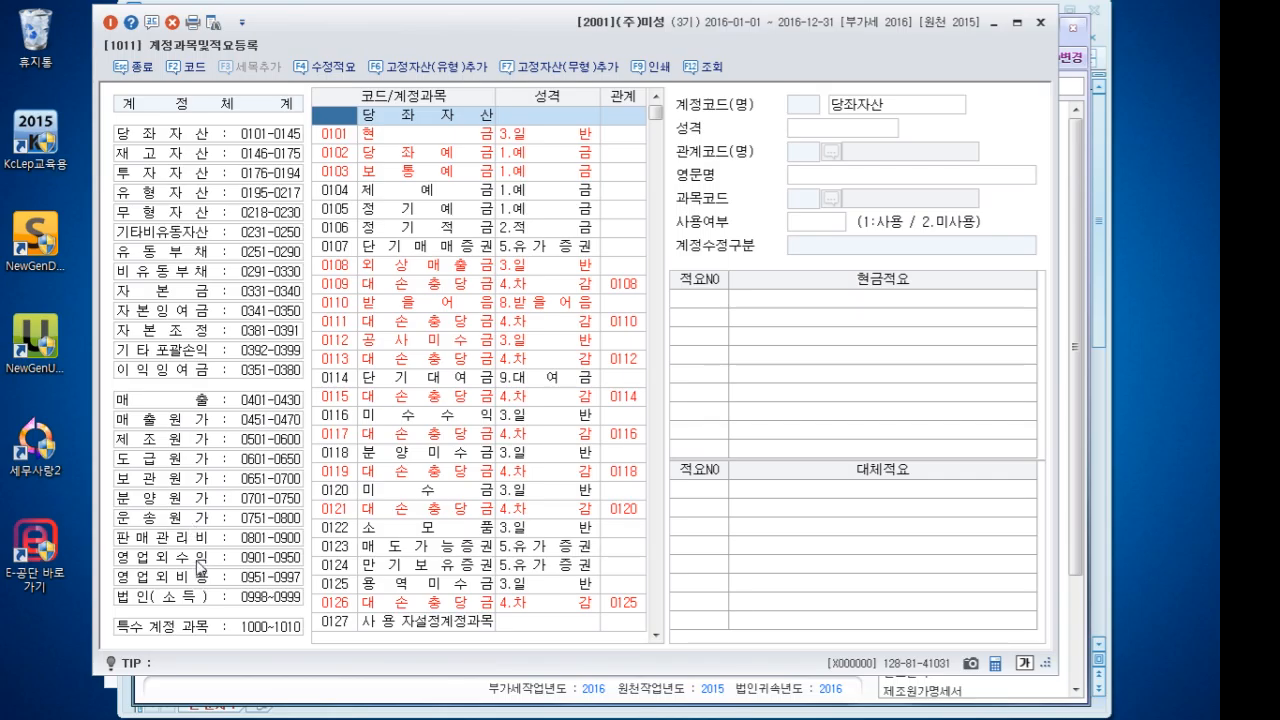
click(201, 578)
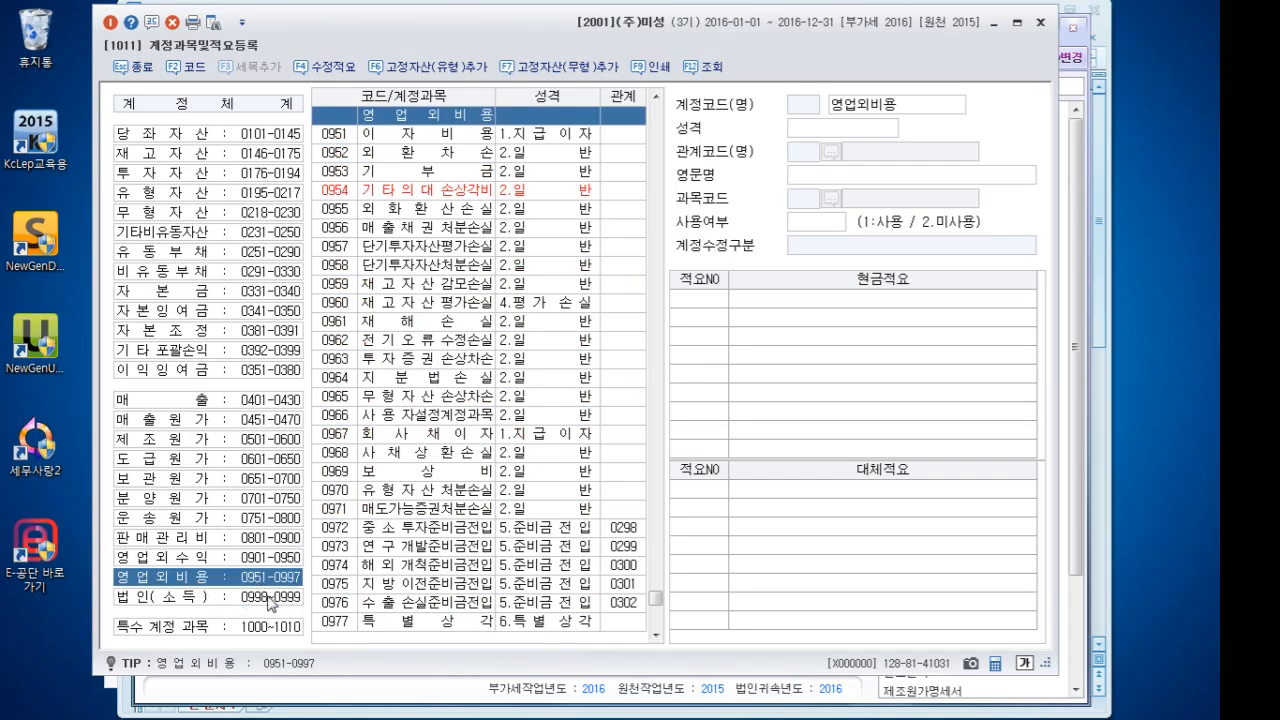
click(1040, 21)
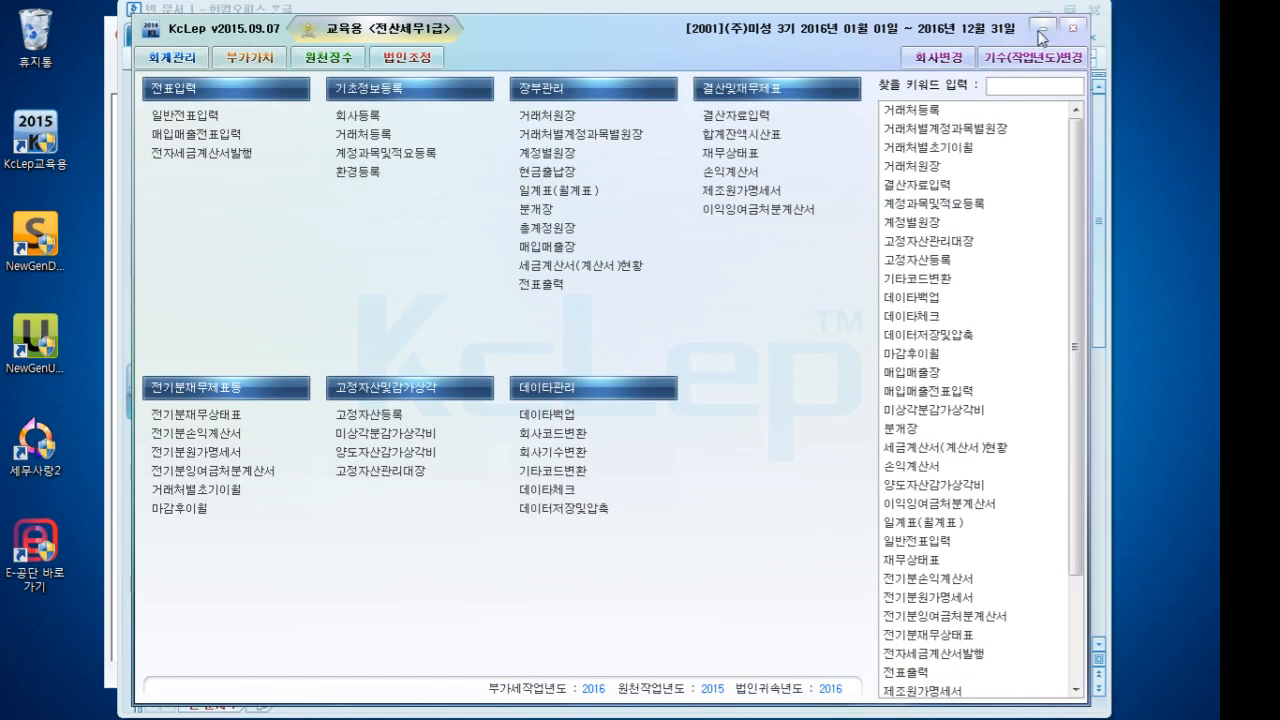
Return to the Hangul document and highlight the 매입수수료 notes, followed by the 판매비와일반관리비 line of the income statement outline
click(1040, 37)
click(602, 405)
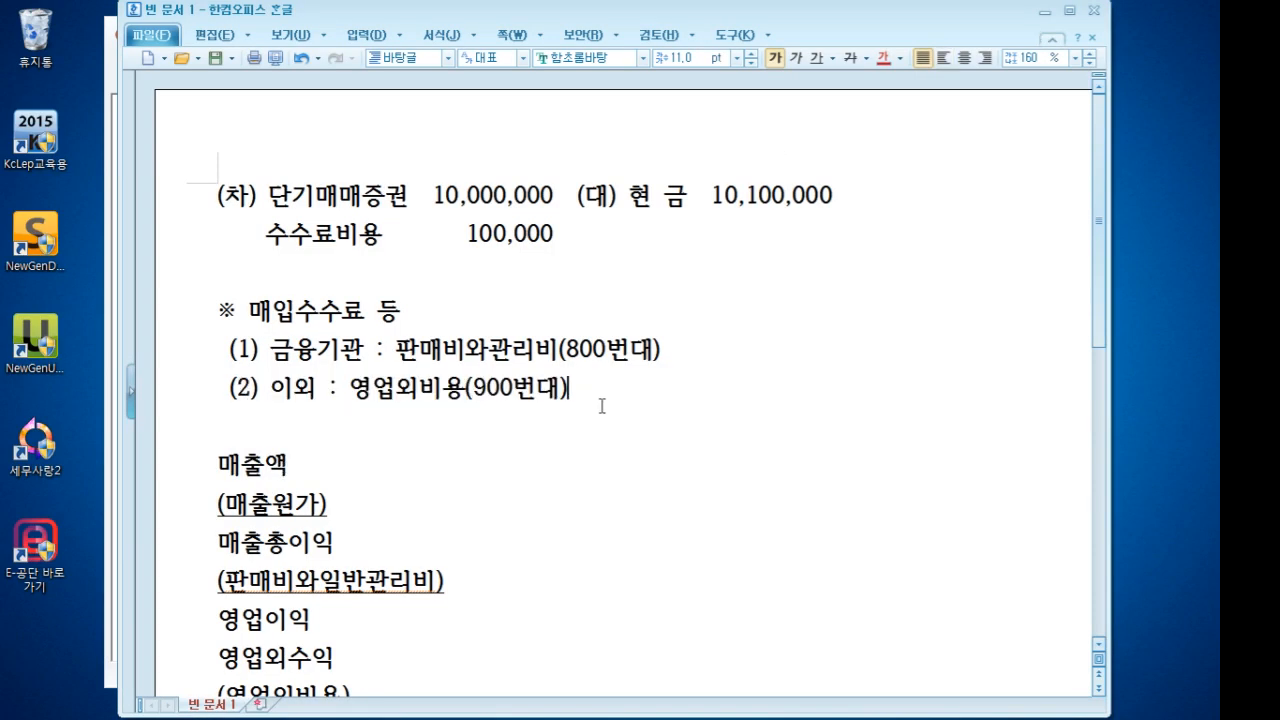
drag(602, 405, 201, 263)
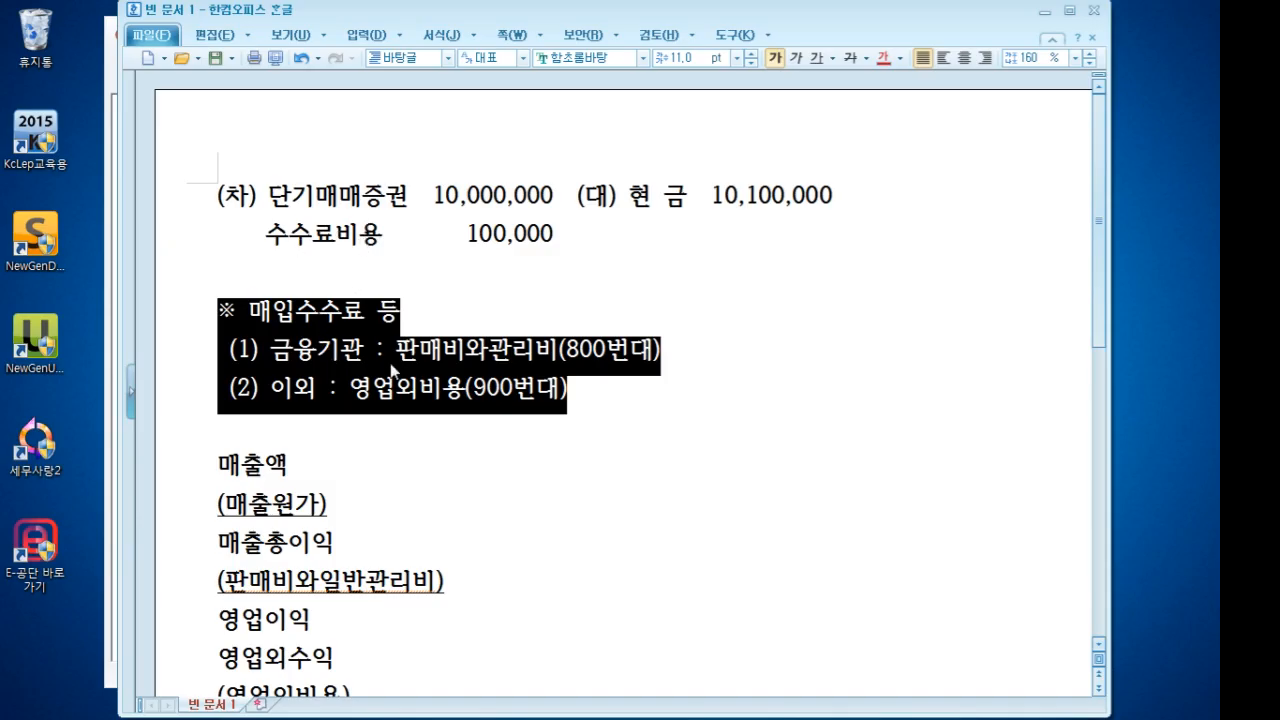
click(494, 399)
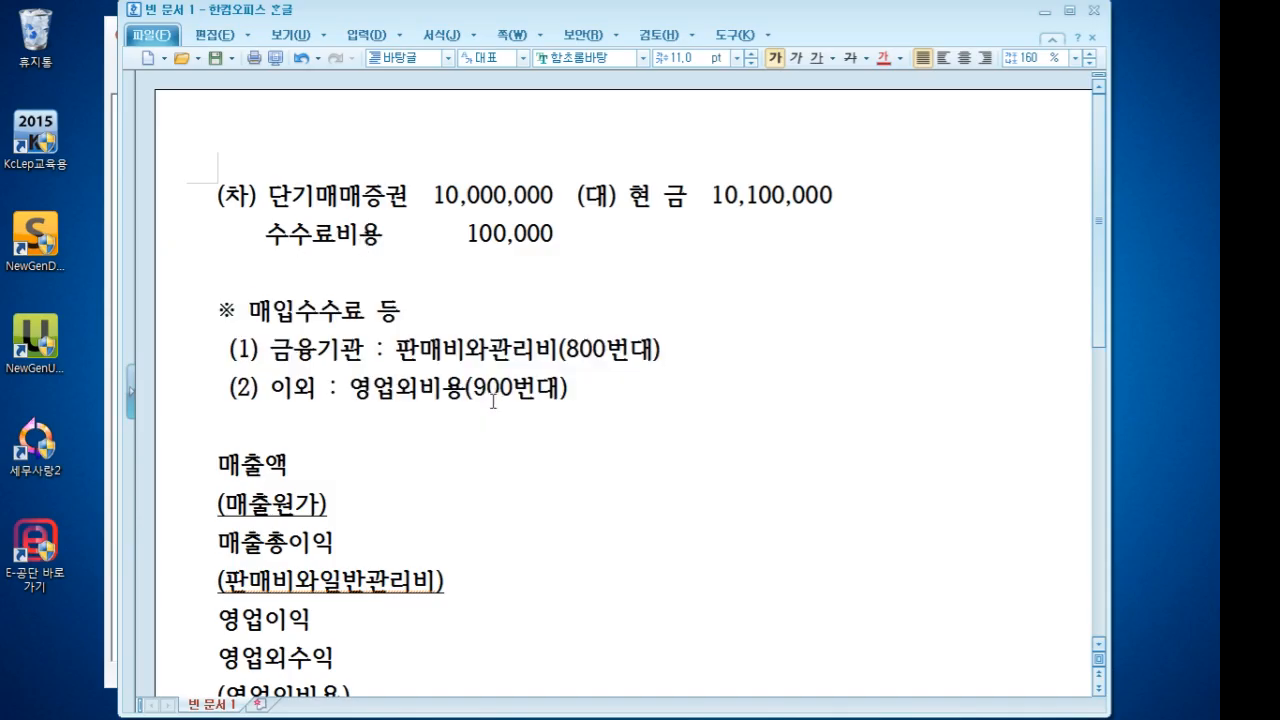
scroll(524, 410, down, 1)
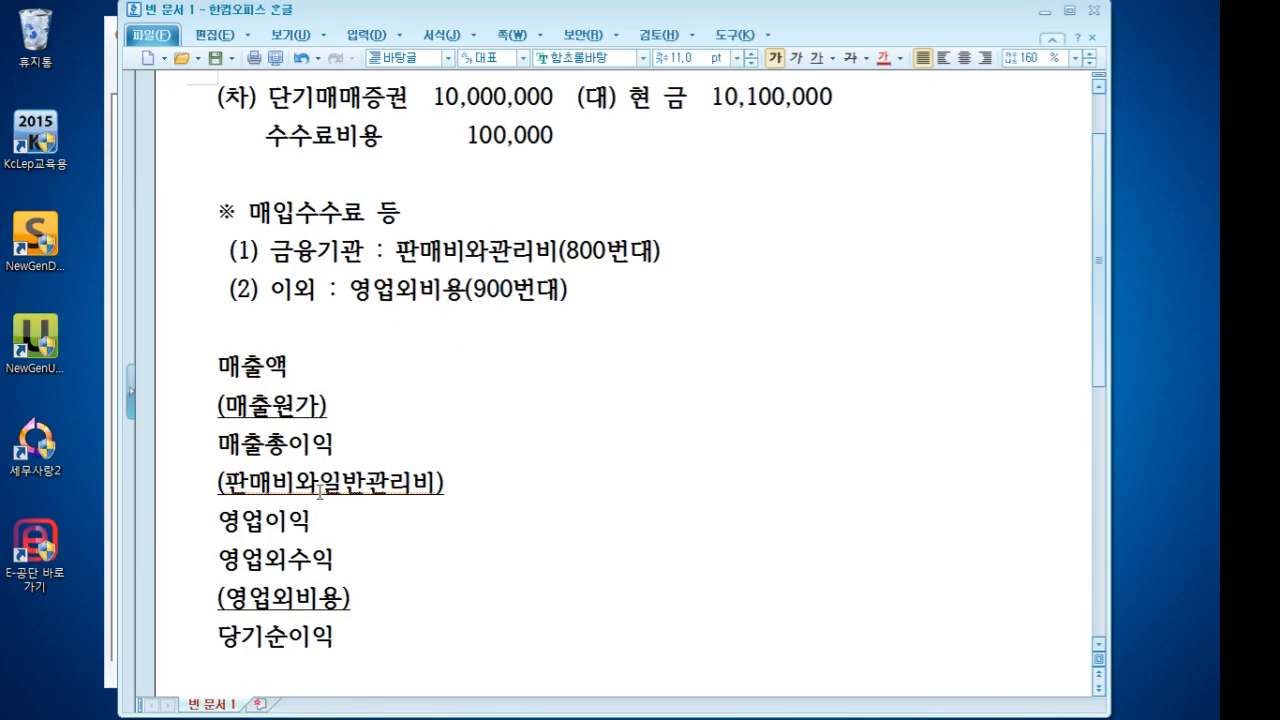
drag(218, 487, 440, 496)
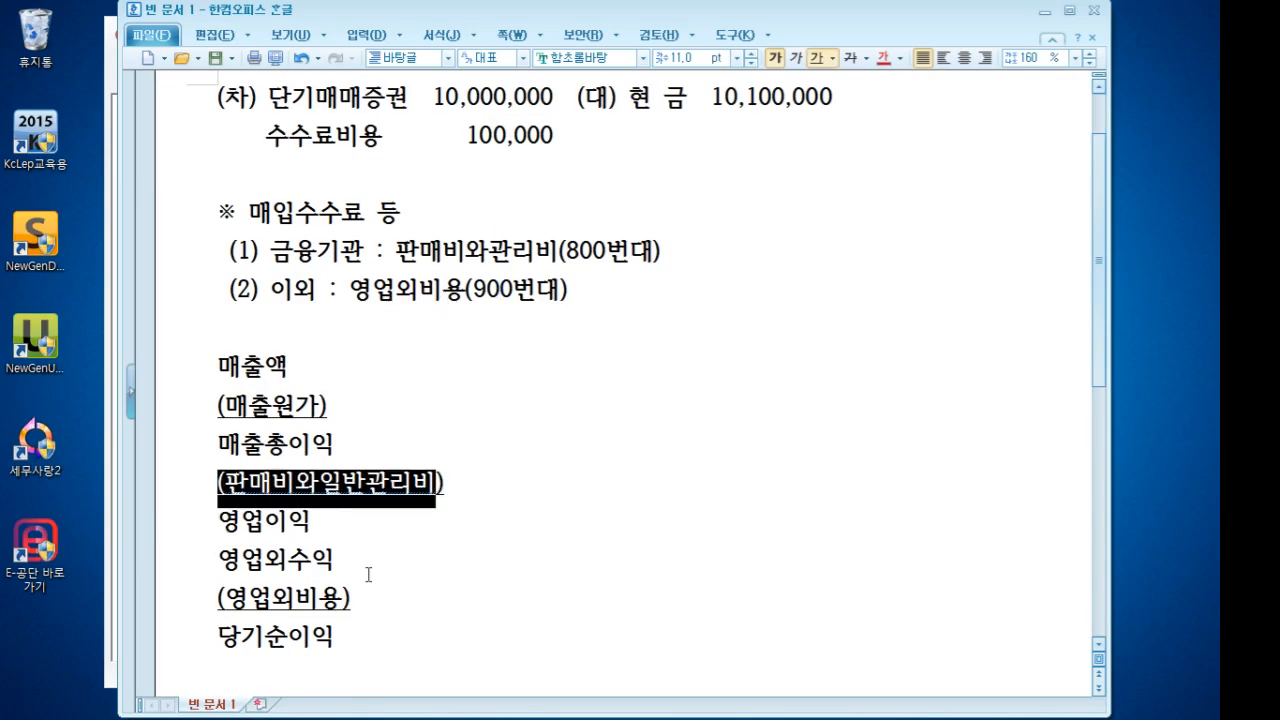
Highlight the 영업외비용 and 판매비와일반관리비 outline lines in turn, followed by the 이외 rule in the 매입수수료 notes
drag(368, 605, 202, 604)
drag(208, 483, 471, 471)
drag(362, 600, 172, 606)
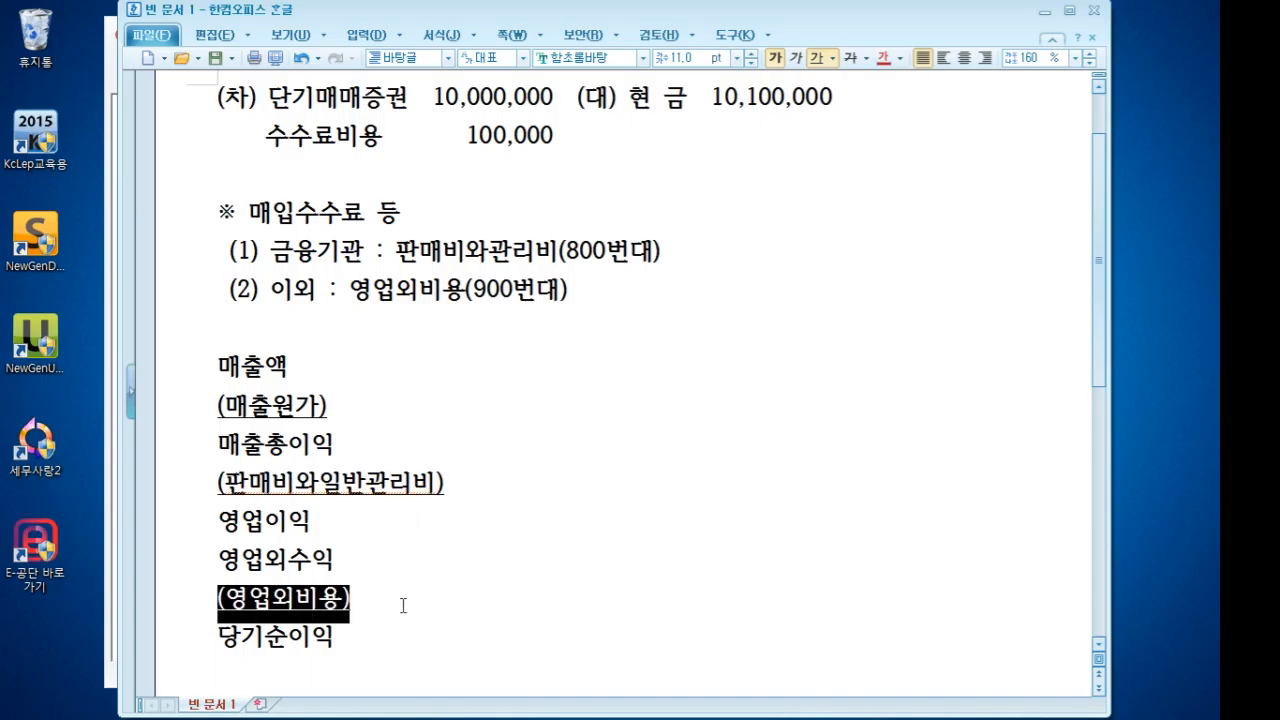
scroll(403, 605, up, 2)
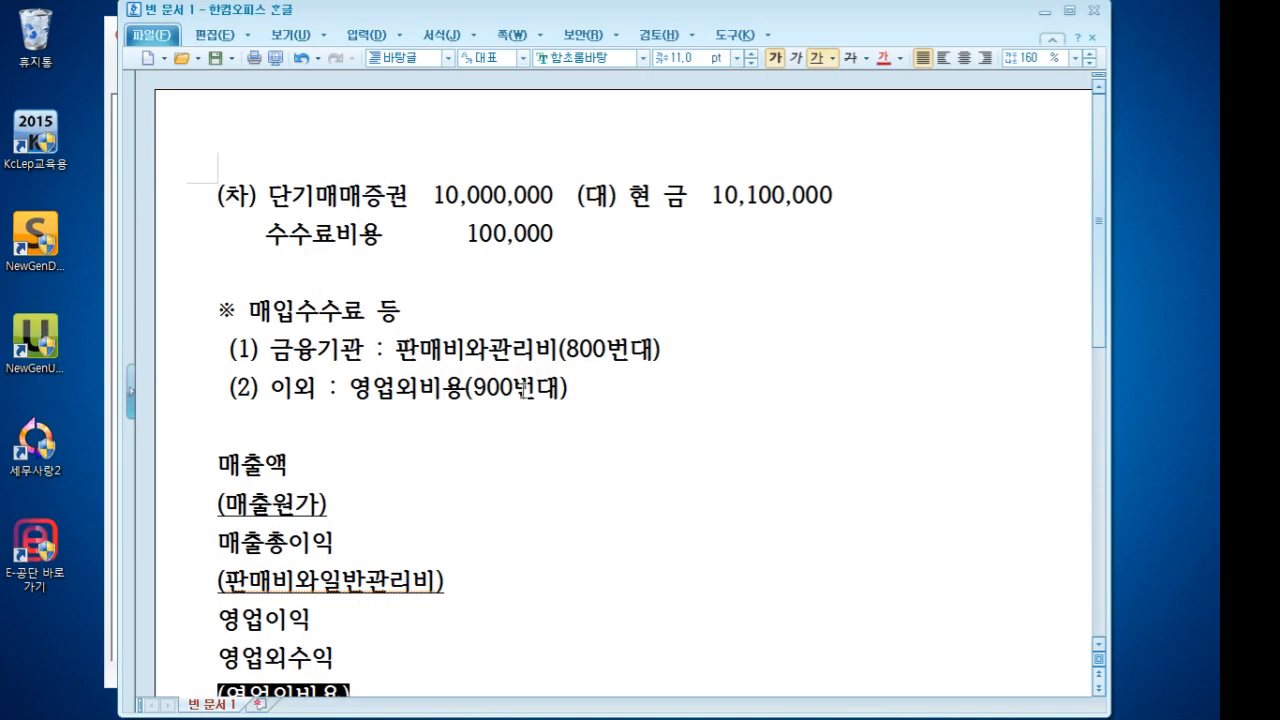
drag(623, 400, 195, 387)
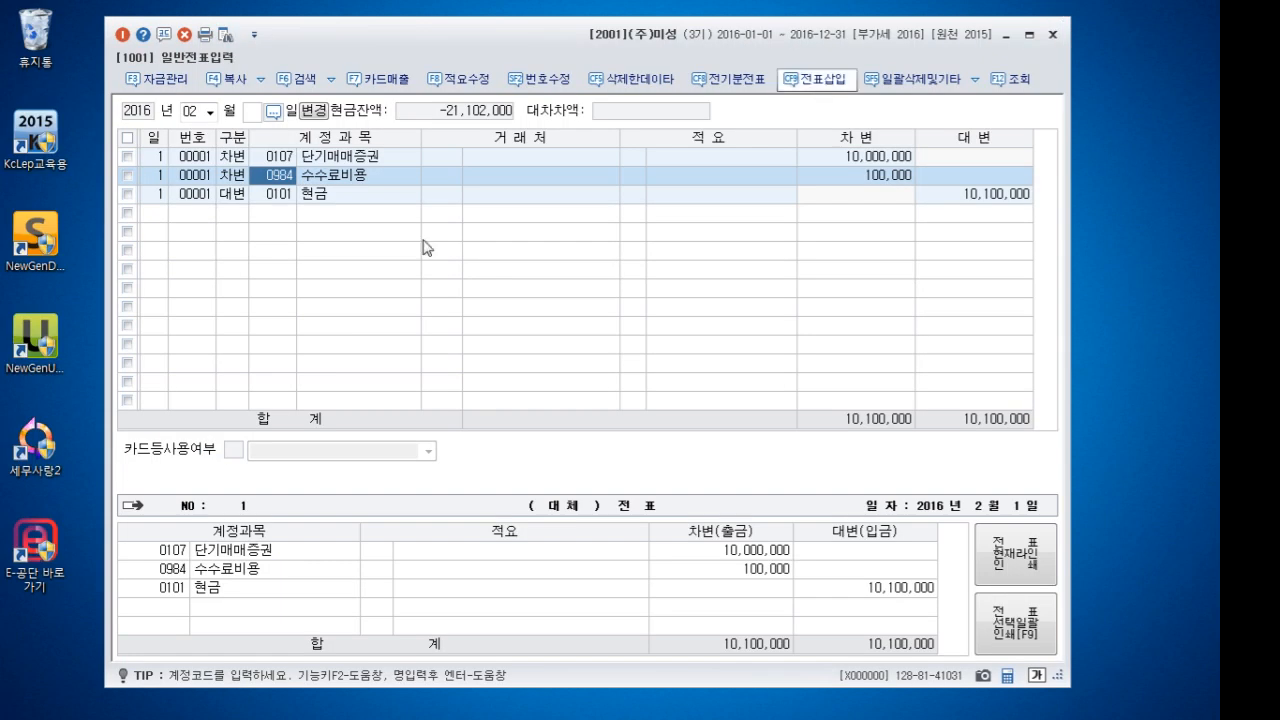
Switch to KcLep and look up 수수 in the fee line's account code list, mark 0984 수수료비용, and cancel the list
click(1044, 11)
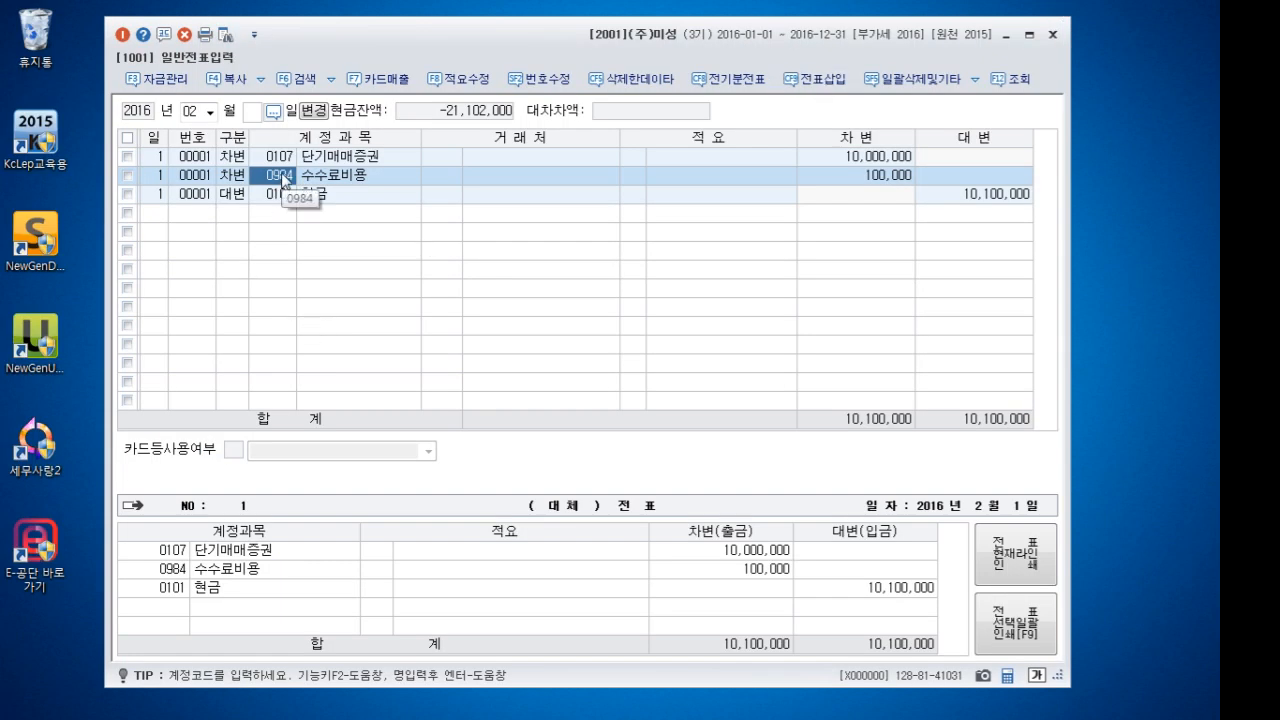
double_click(283, 179)
text(수수)
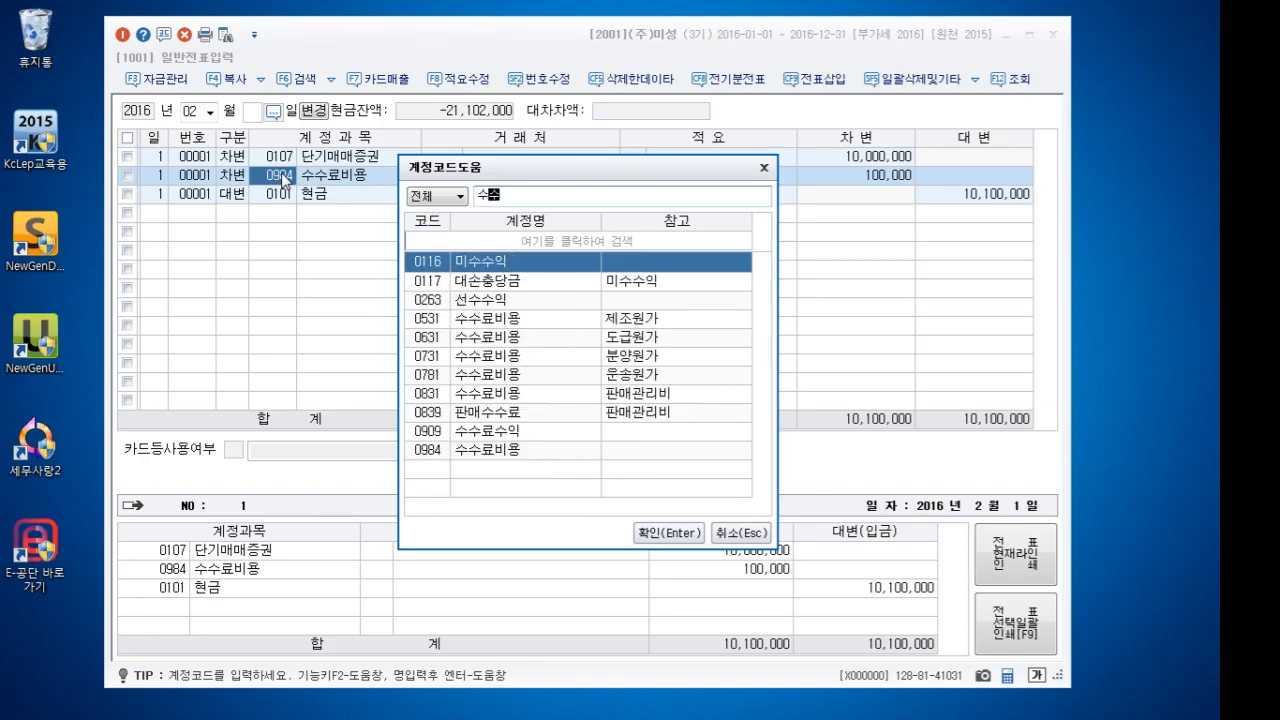
click(491, 450)
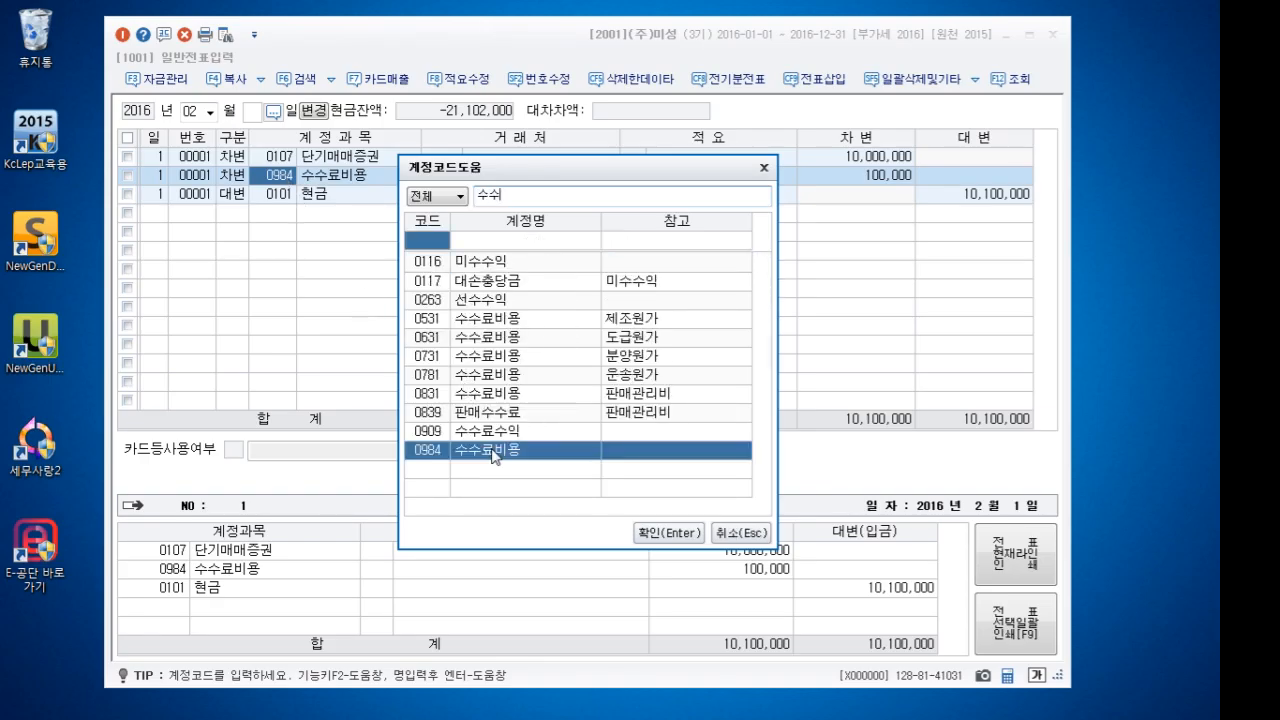
click(743, 537)
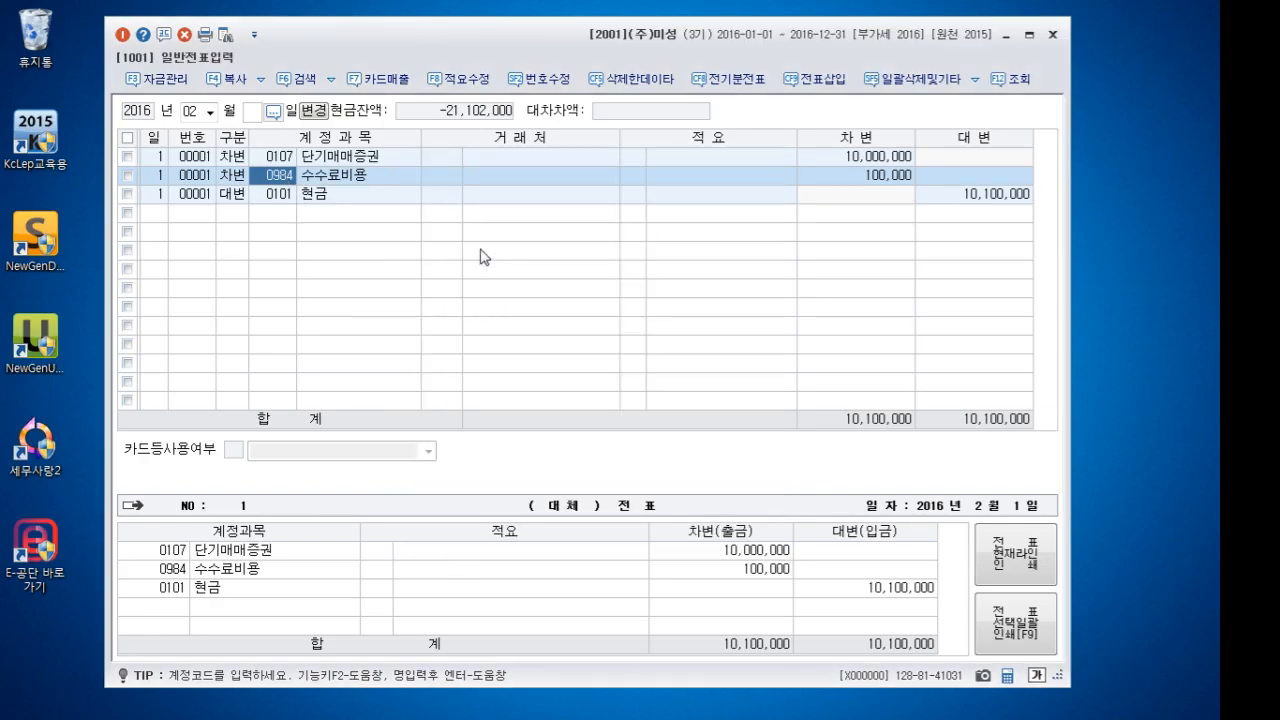
Enter a debit line dated February 2 for 0107 단기매매증권 with an amount of 2,000,000
click(150, 214)
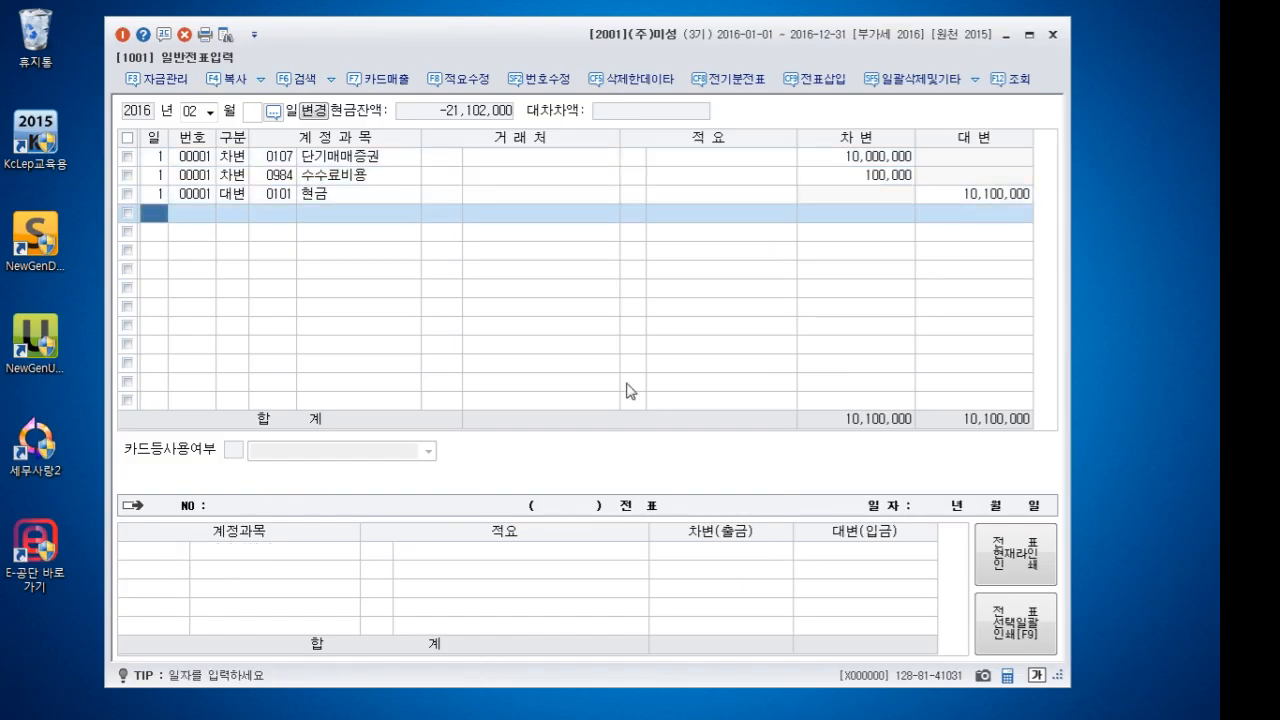
text(2)
key(Return)
text(3)
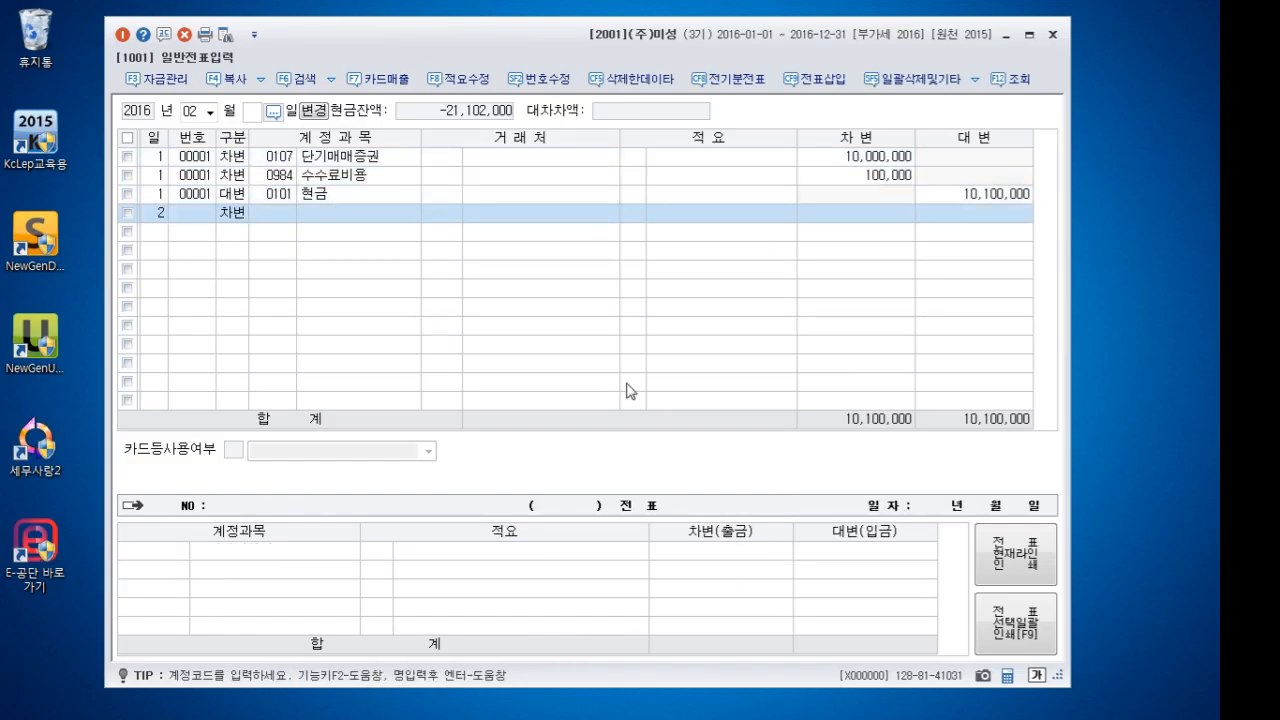
text(단기)
key(Return)
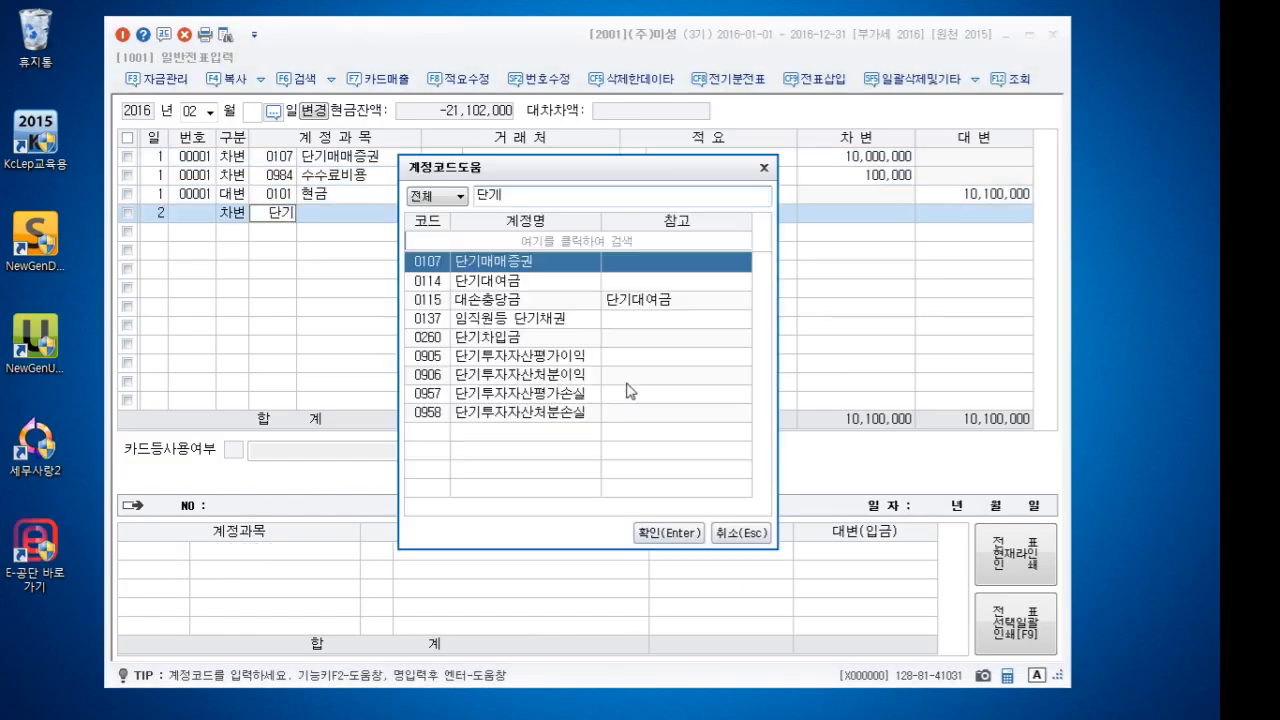
key(Return)
key(Return)
key(Return)
key(Return)
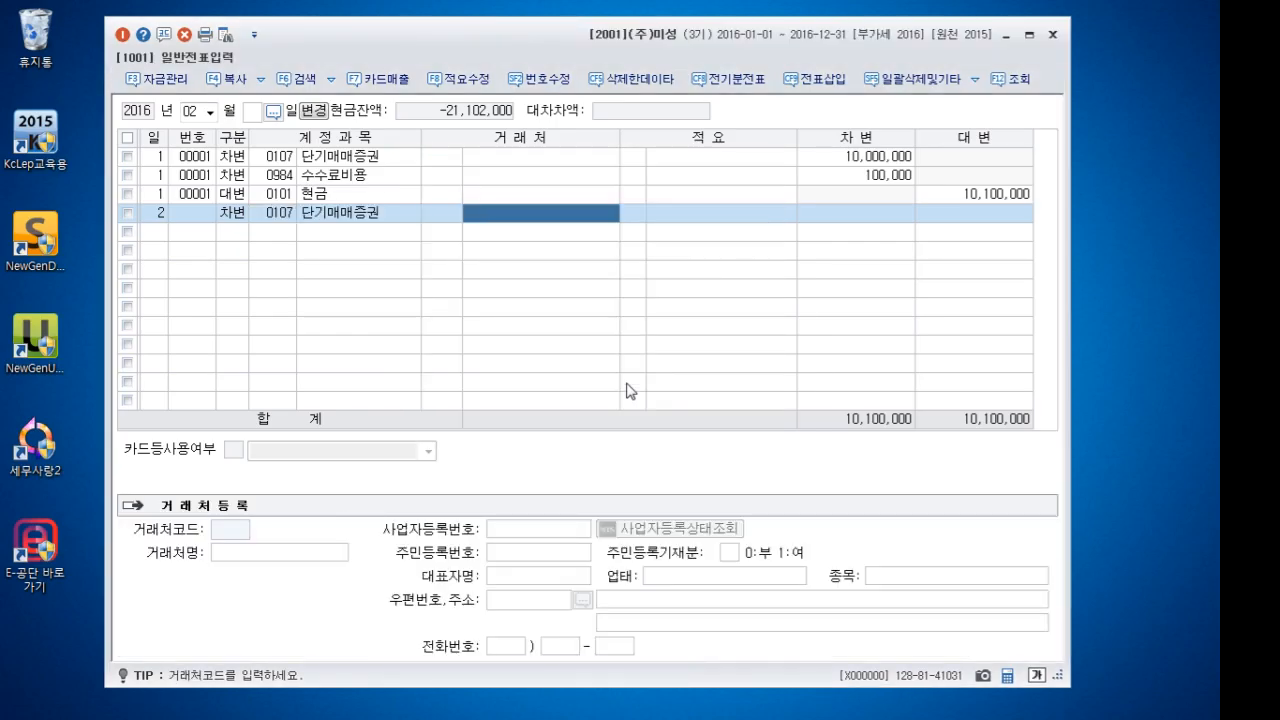
text(2000000)
key(Return)
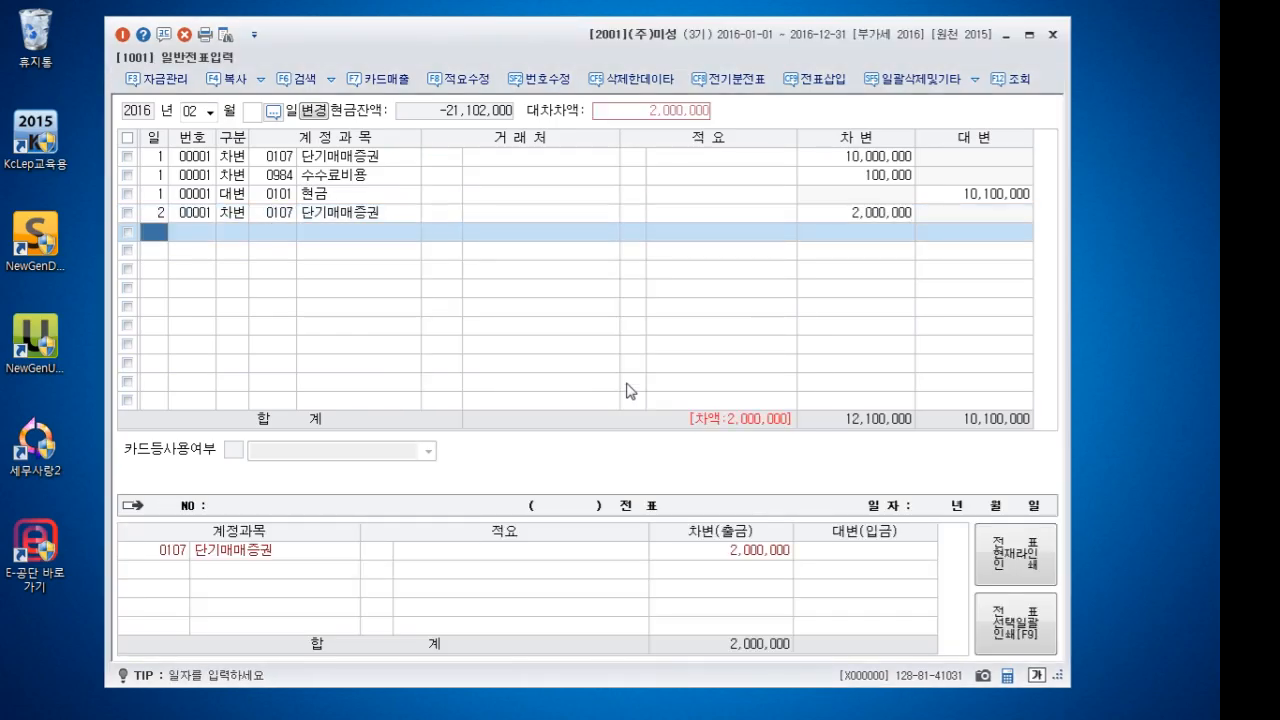
Add a February 2 debit line for the purchase fee, using 0984 수수료비용 with an amount of 20,000
key(Return)
text(3수수)
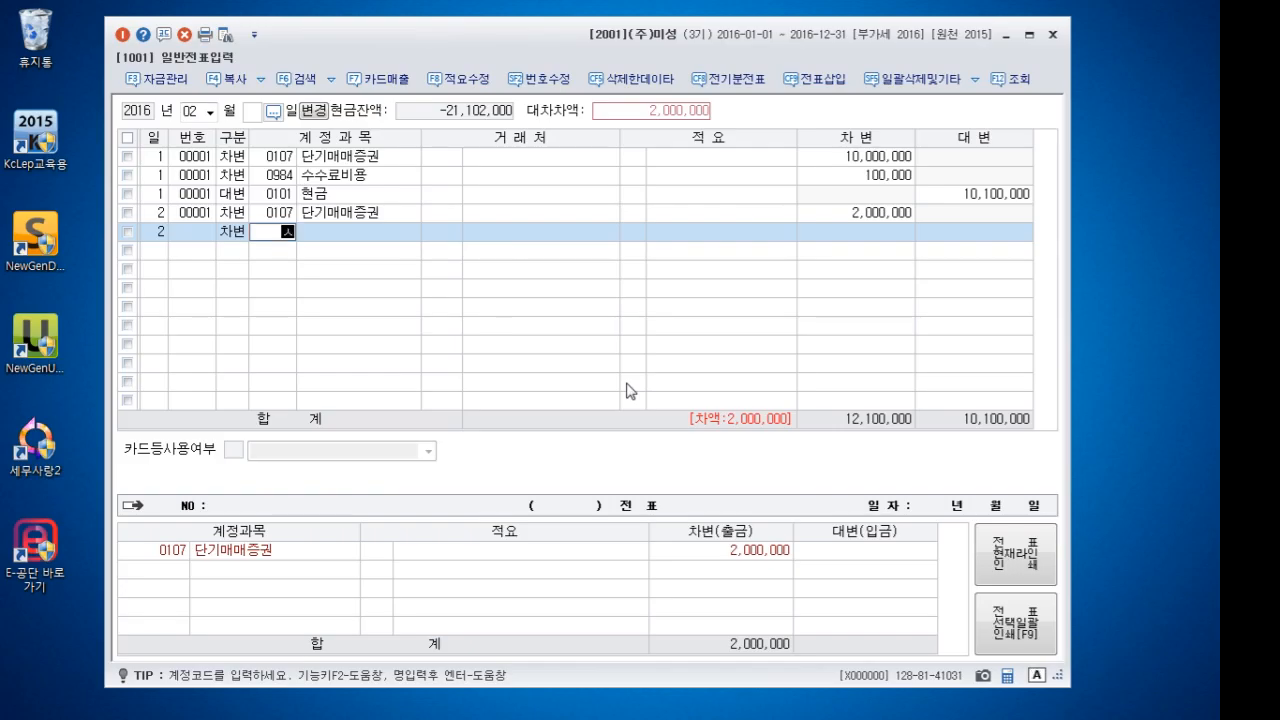
key(Return)
text(료)
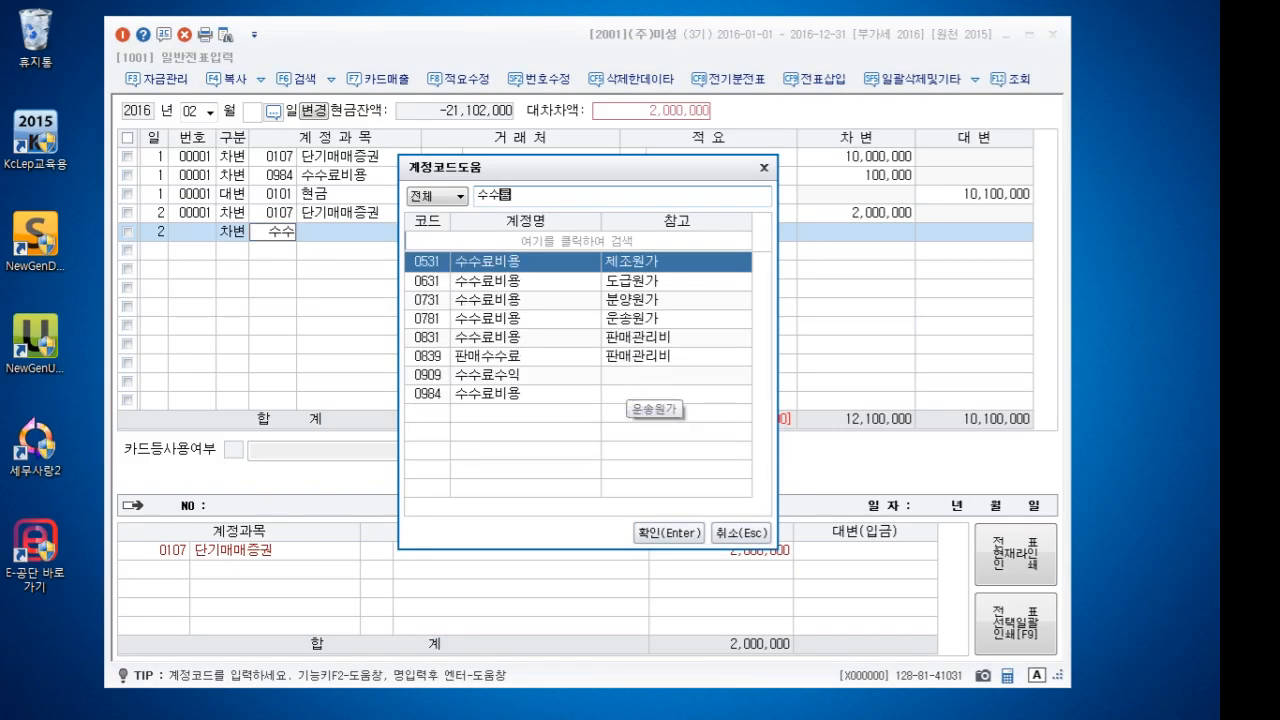
text(비용)
key(Down)
key(Down)
key(Down)
key(Down)
key(Down)
key(Return)
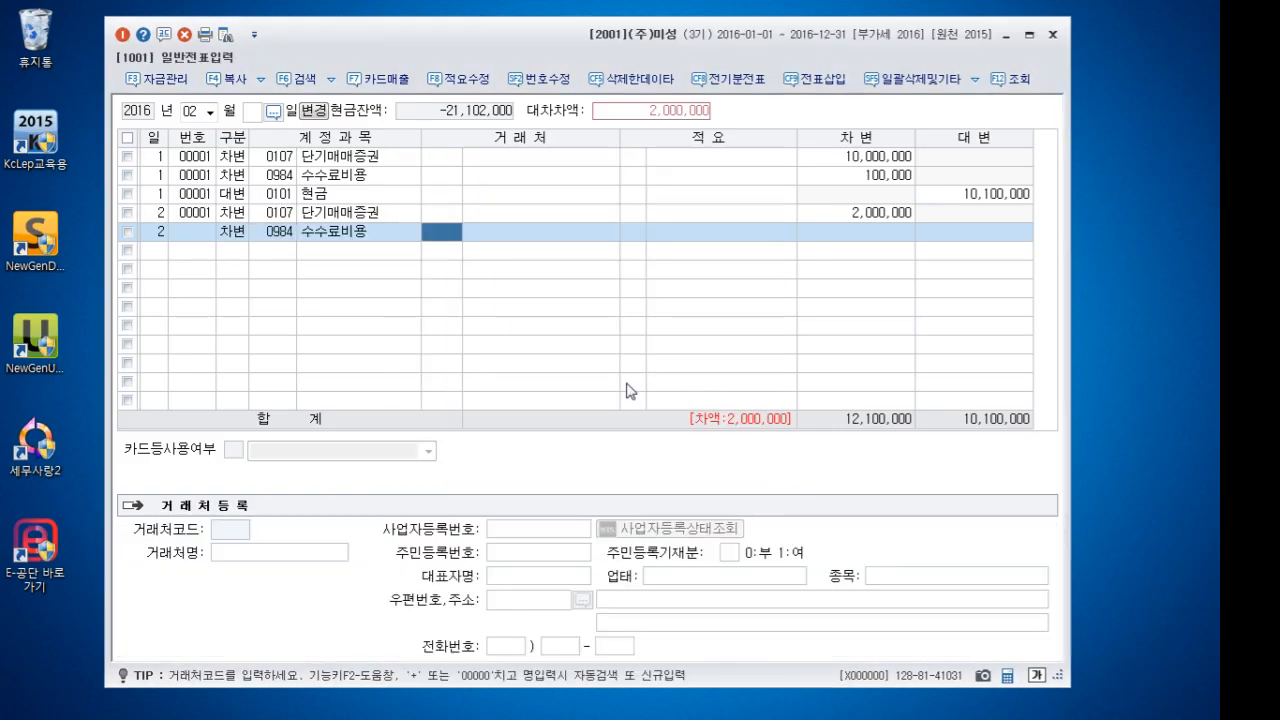
key(Return)
key(Return)
text(20000)
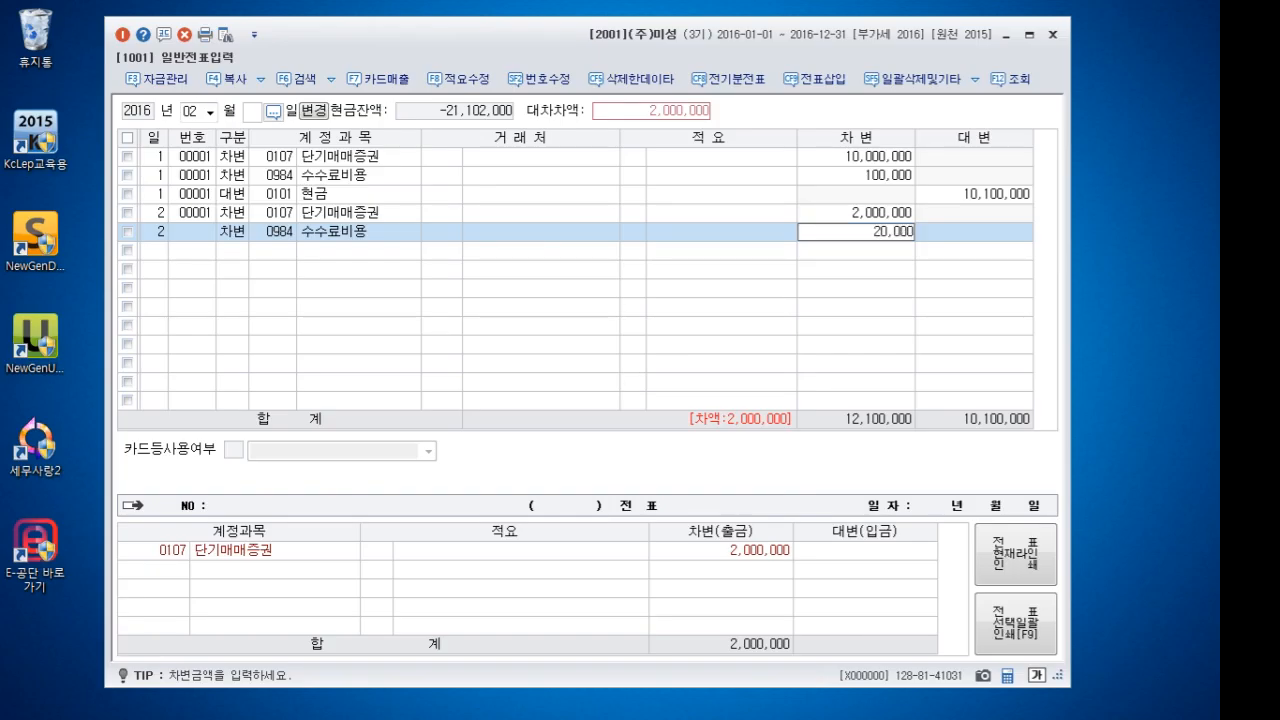
text(000)
key(BackSpace)
key(BackSpace)
key(BackSpace)
key(Return)
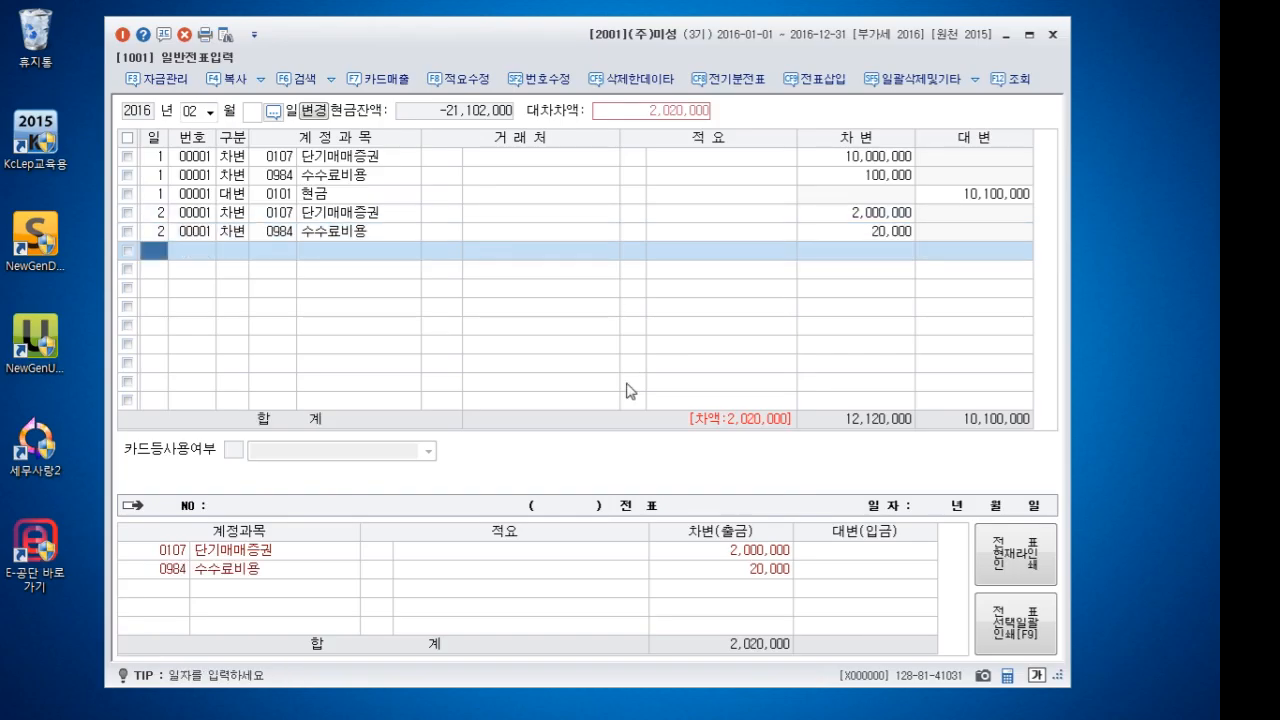
Complete the February 2 entry with a credit line for 0101 현금 of 2,020,000
key(Return)
text(4101)
key(Return)
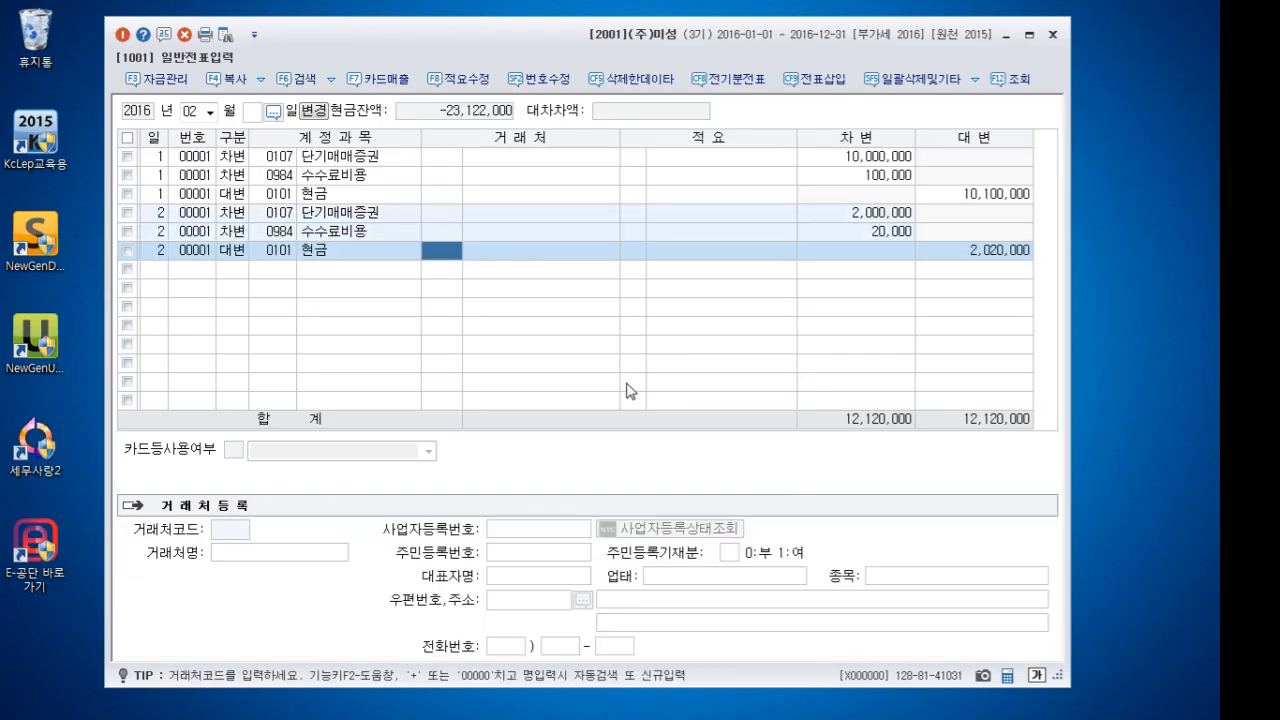
key(Return)
key(Return)
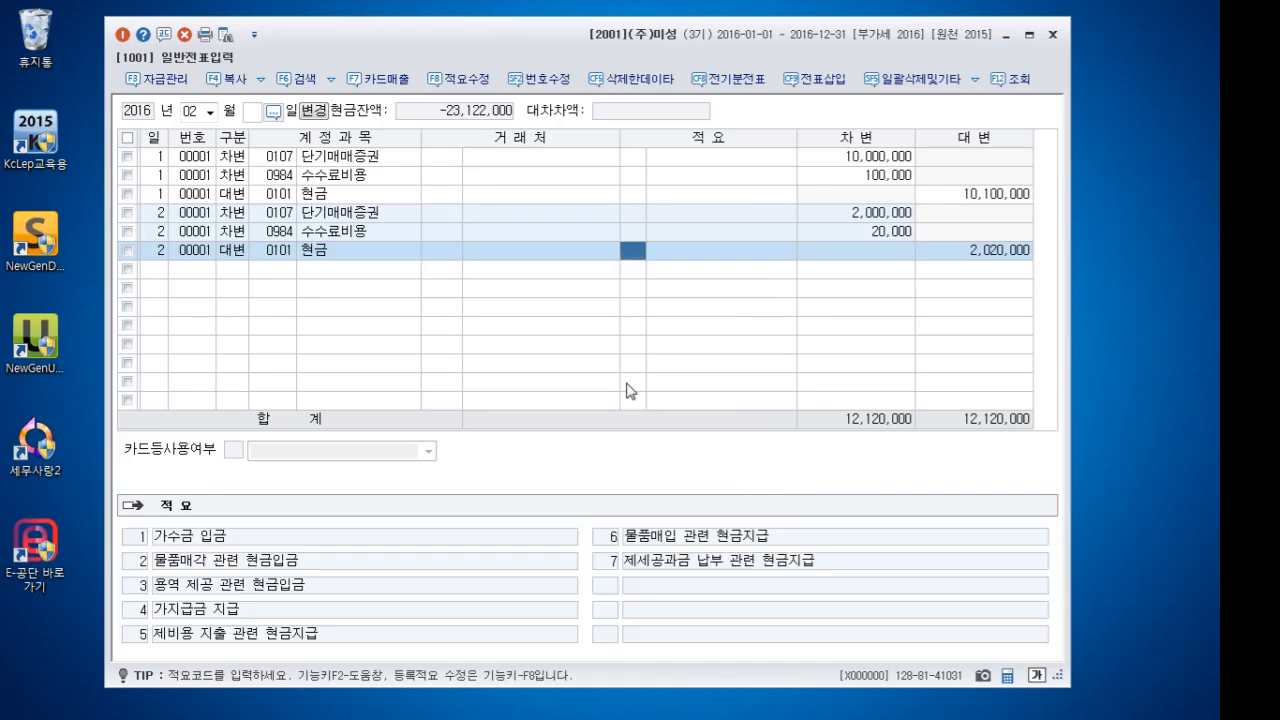
key(Return)
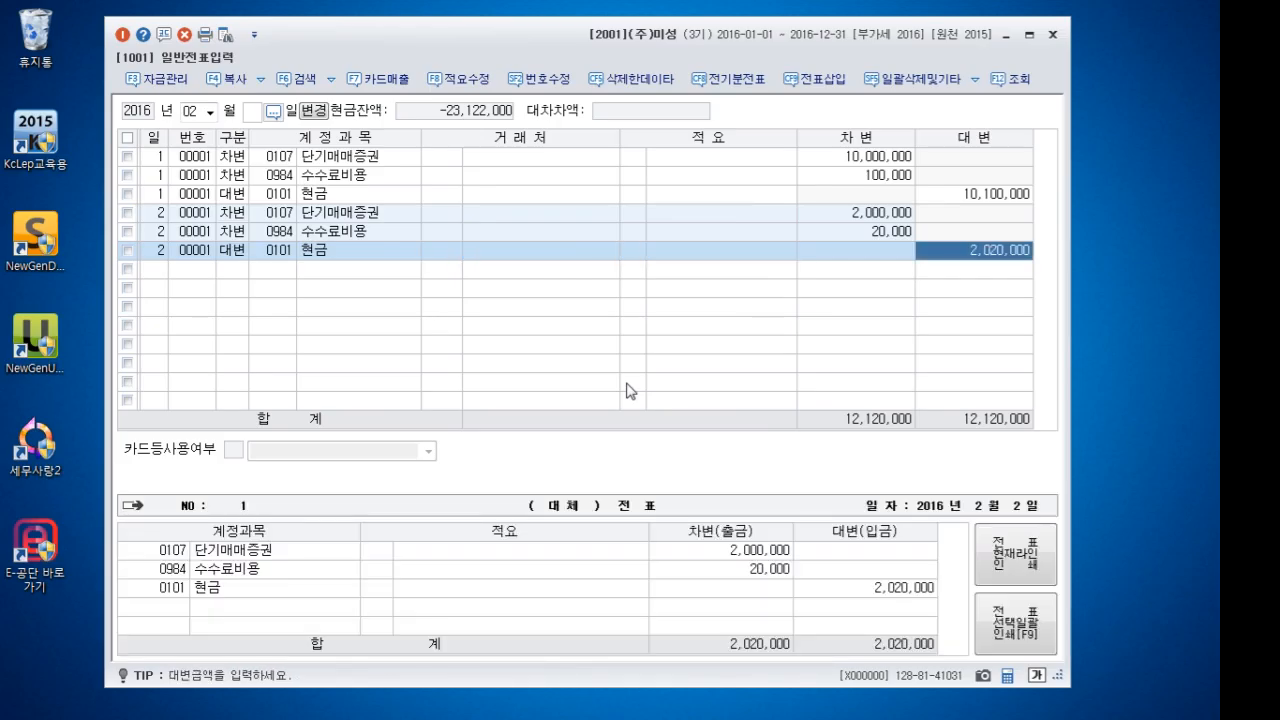
key(Return)
Enter a debit line dated February 3 for 0103 보통예금 with an amount of 40,000
text(3)
key(Return)
text(3)
key(Return)
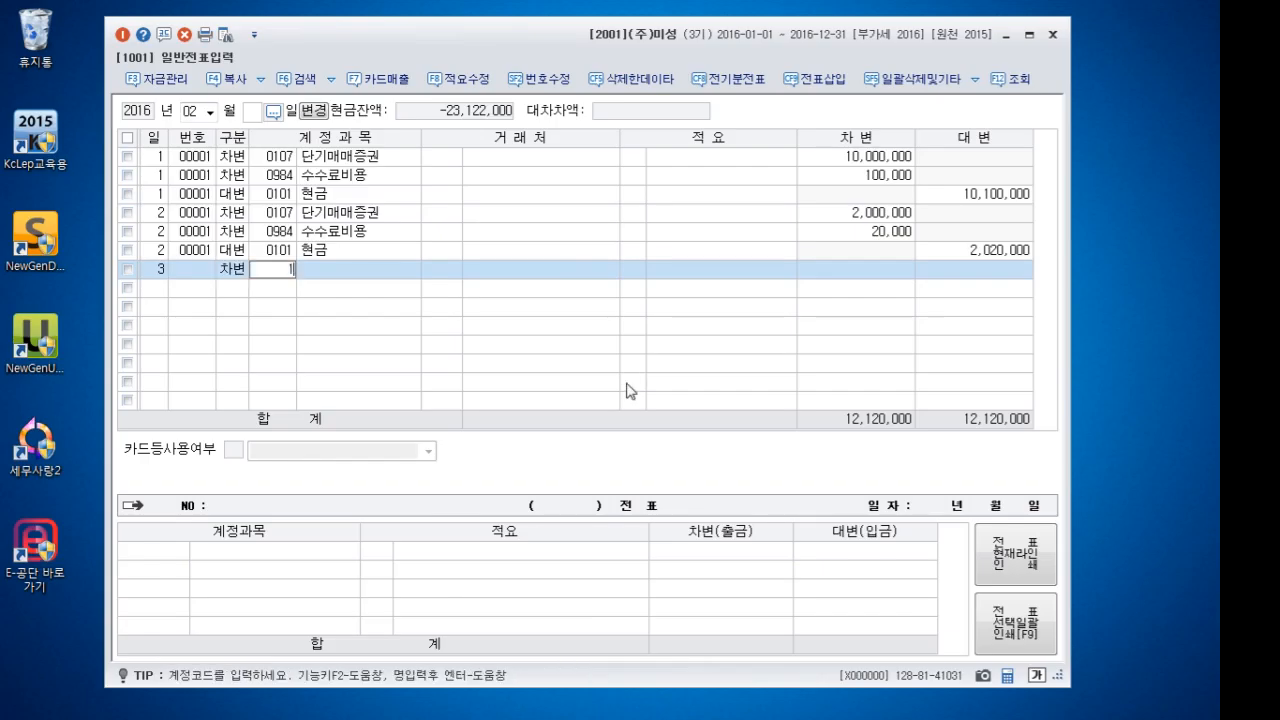
text(103)
key(Return)
key(Return)
key(Return)
key(Return)
text(400000)
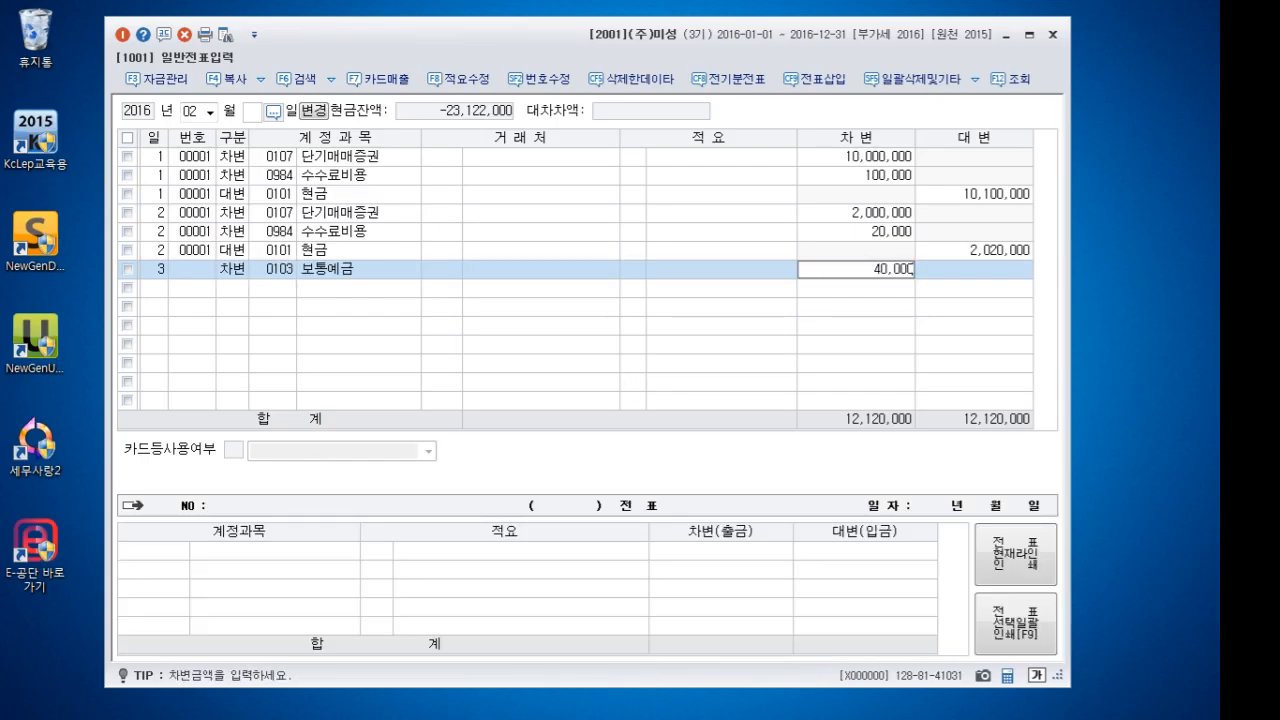
key(Return)
Complete the February 3 entry with a credit line for 0903 배당금수익 of 40,000
key(Return)
text(4)
key(Return)
text(배당금)
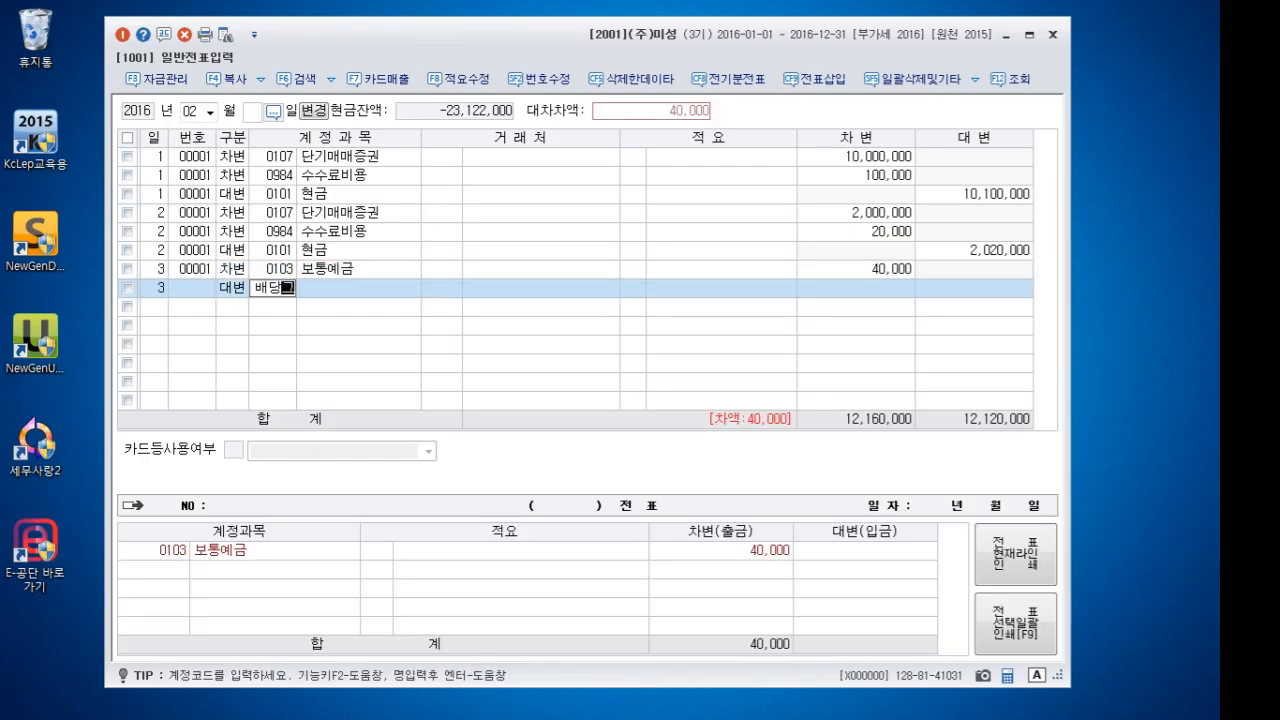
key(Return)
key(Down)
key(Down)
key(Down)
key(Return)
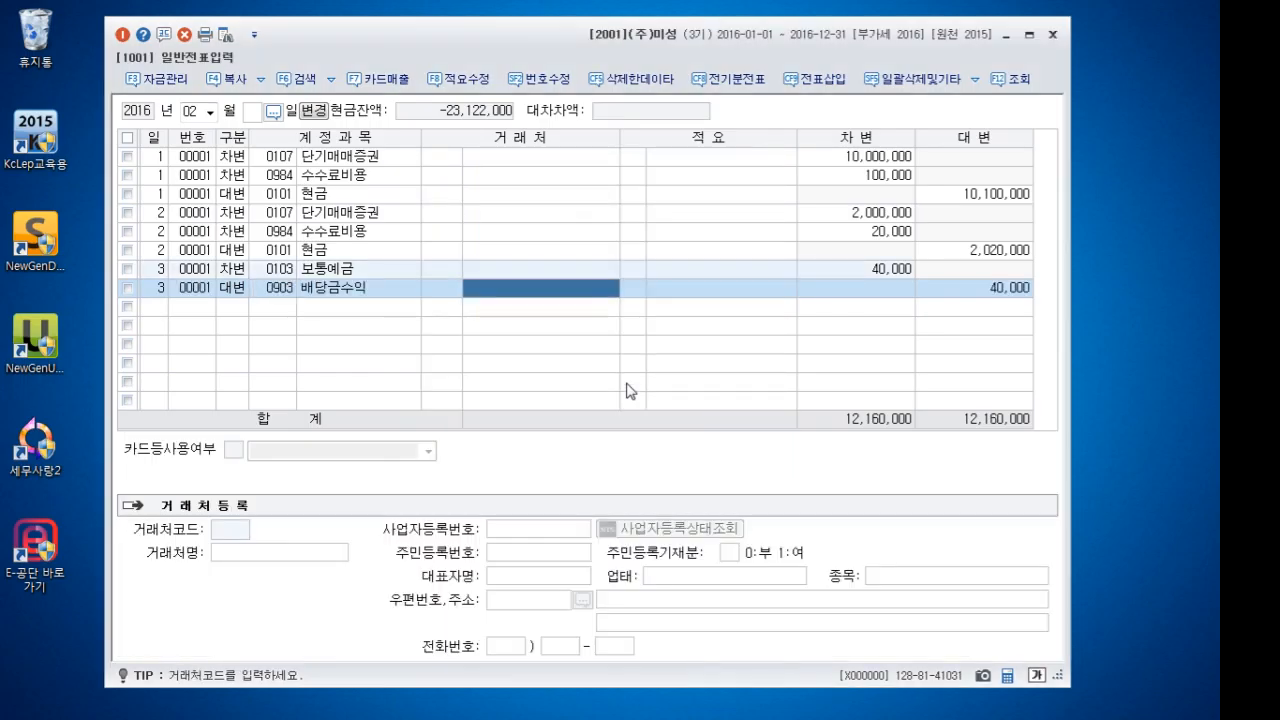
key(Return)
key(Return)
key(Return)
Enter a debit line dated February 4 for 0101 현금 with an amount of 2,000,000
text(4)
key(Return)
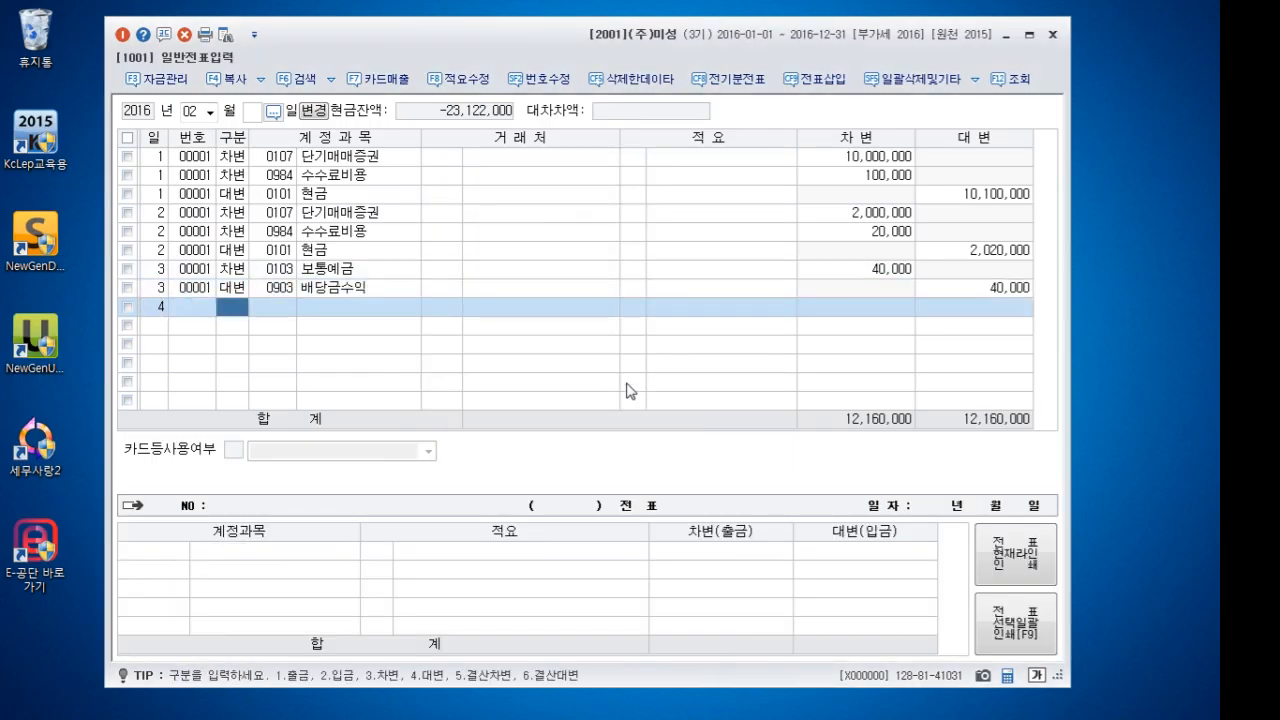
text(3)
key(Return)
text(101)
key(Return)
key(Return)
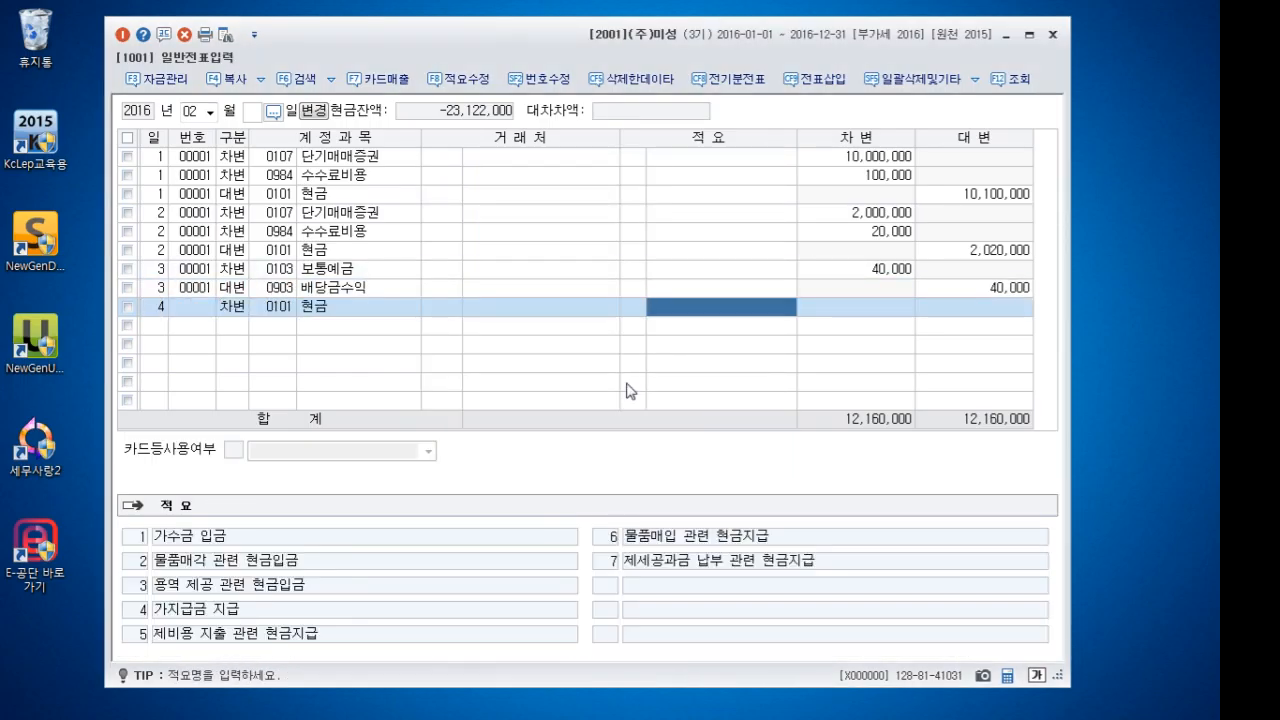
key(Return)
text(2,000,000)
key(Return)
Complete the February 4 entry with a credit line for 0903 배당금수익 of 2,000,000
key(Return)
text(4)
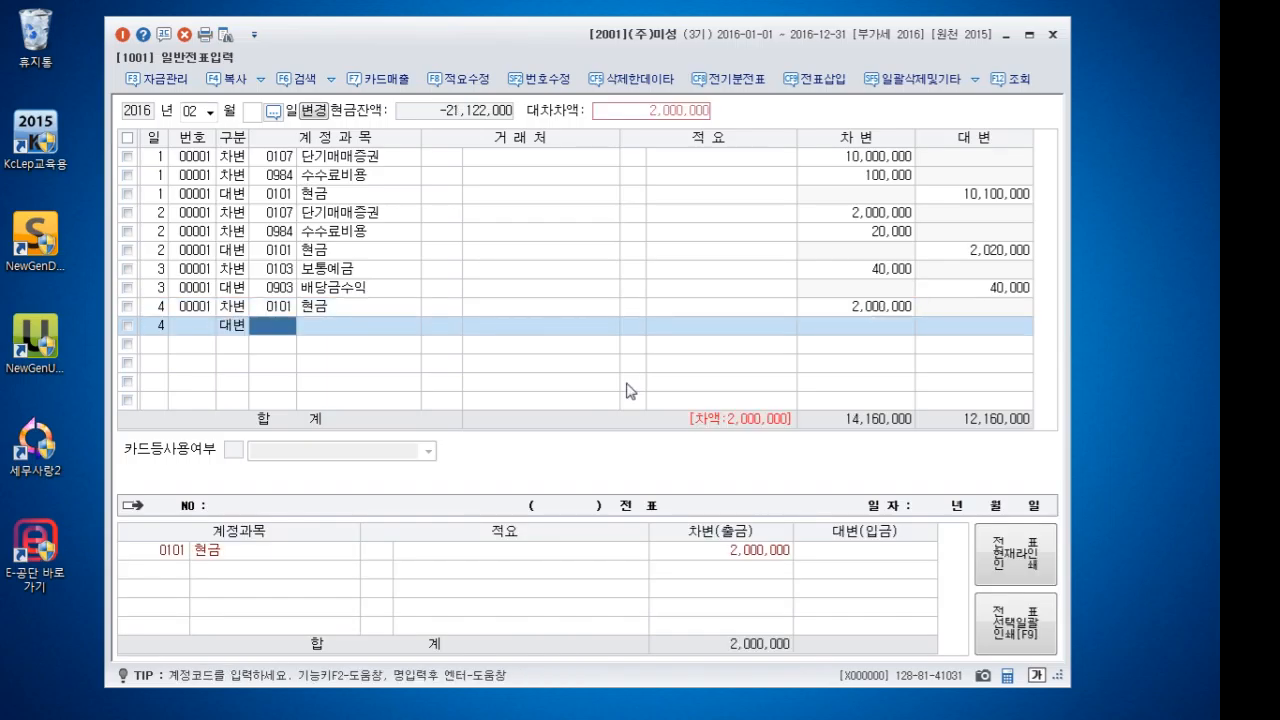
text(903)
key(Return)
key(Return)
key(Return)
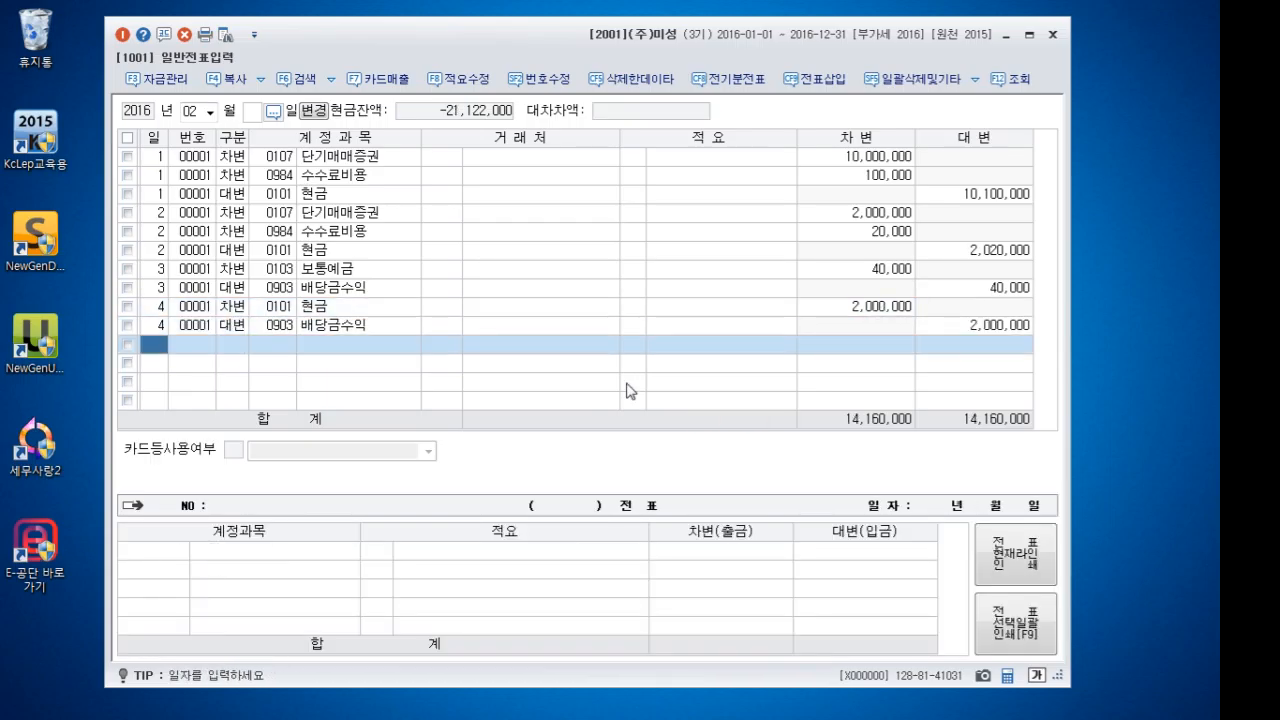
Enter a debit line dated February 5 for 0101 현금 with an amount of 7,900,000
text(5)
key(Return)
text(3)
key(Return)
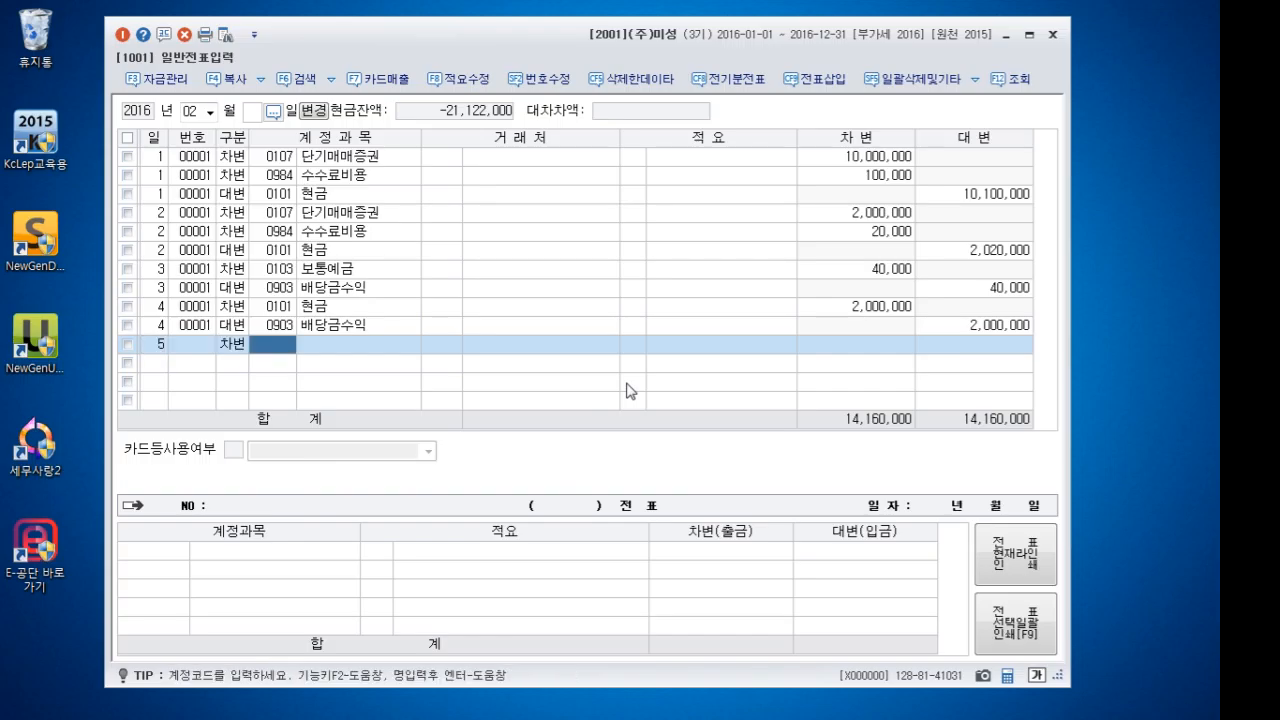
text(101)
key(Return)
key(Return)
key(Return)
text(7)
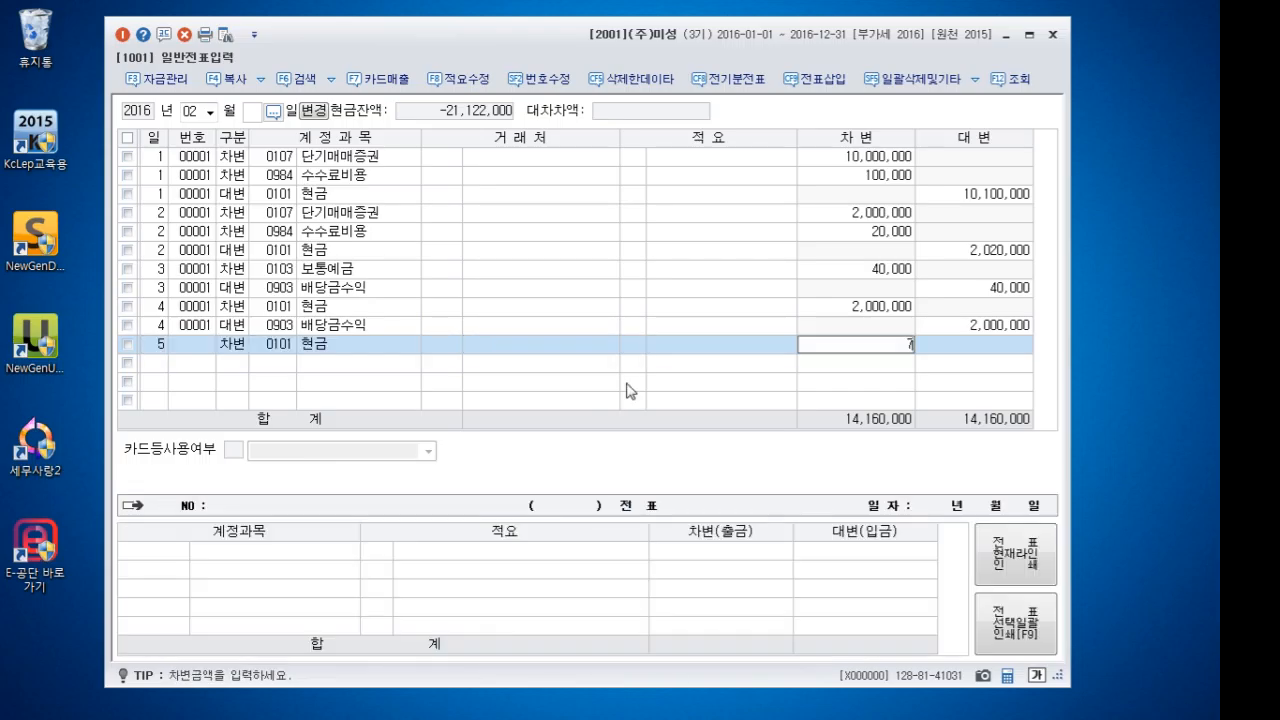
text(,900,000)
key(Return)
Add a February 5 credit line for 0107 단기매매증권 with an amount of 7,000,000
text(5)
key(Return)
text(4)
key(Return)
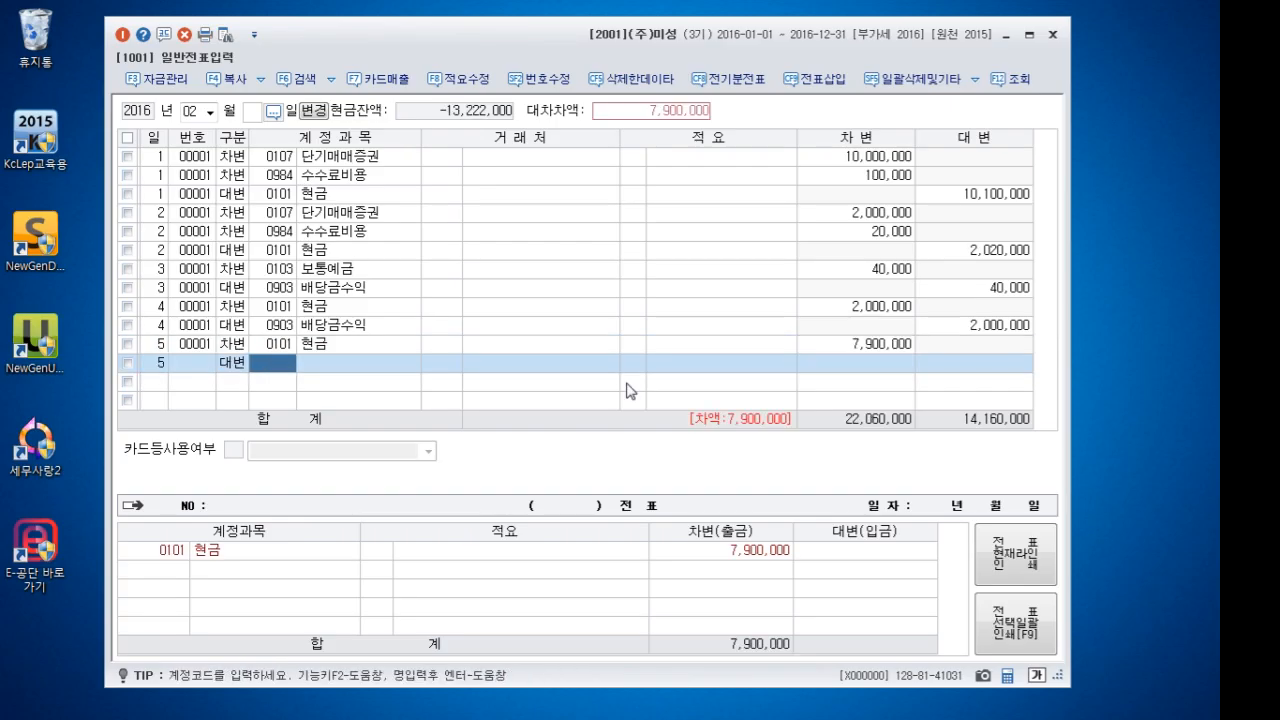
text(단기)
key(Return)
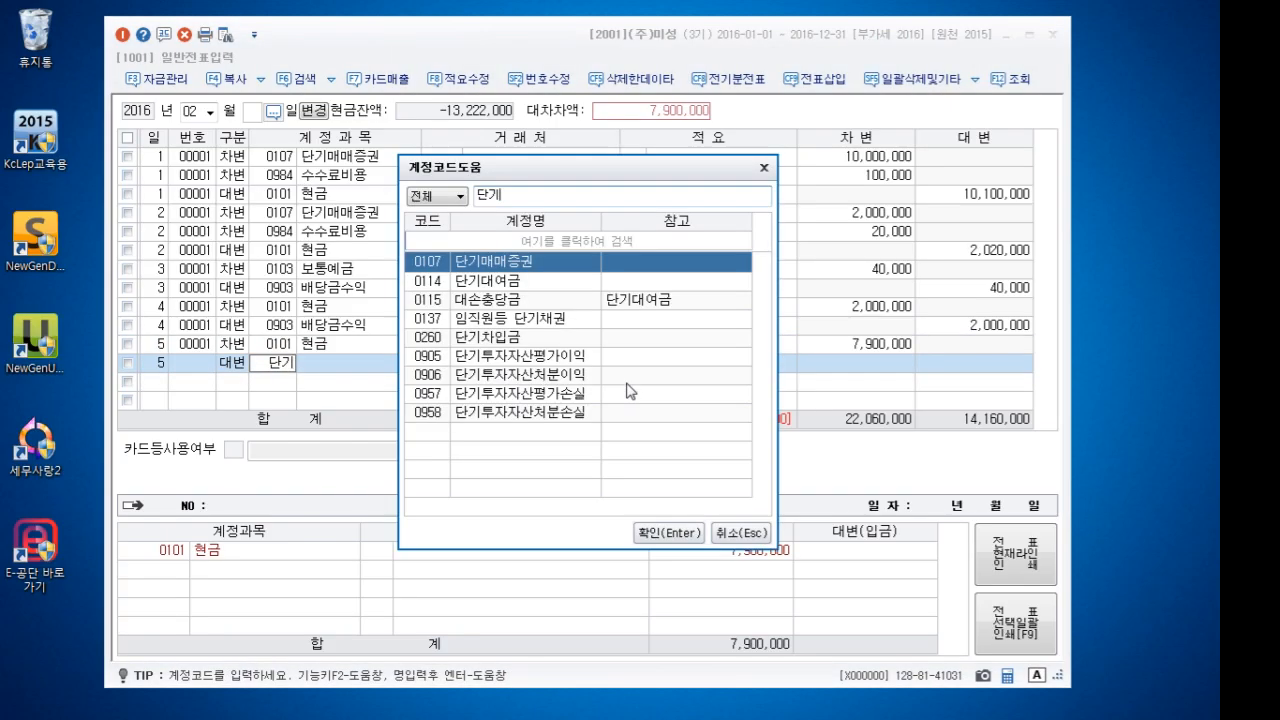
key(Return)
key(Return)
key(Return)
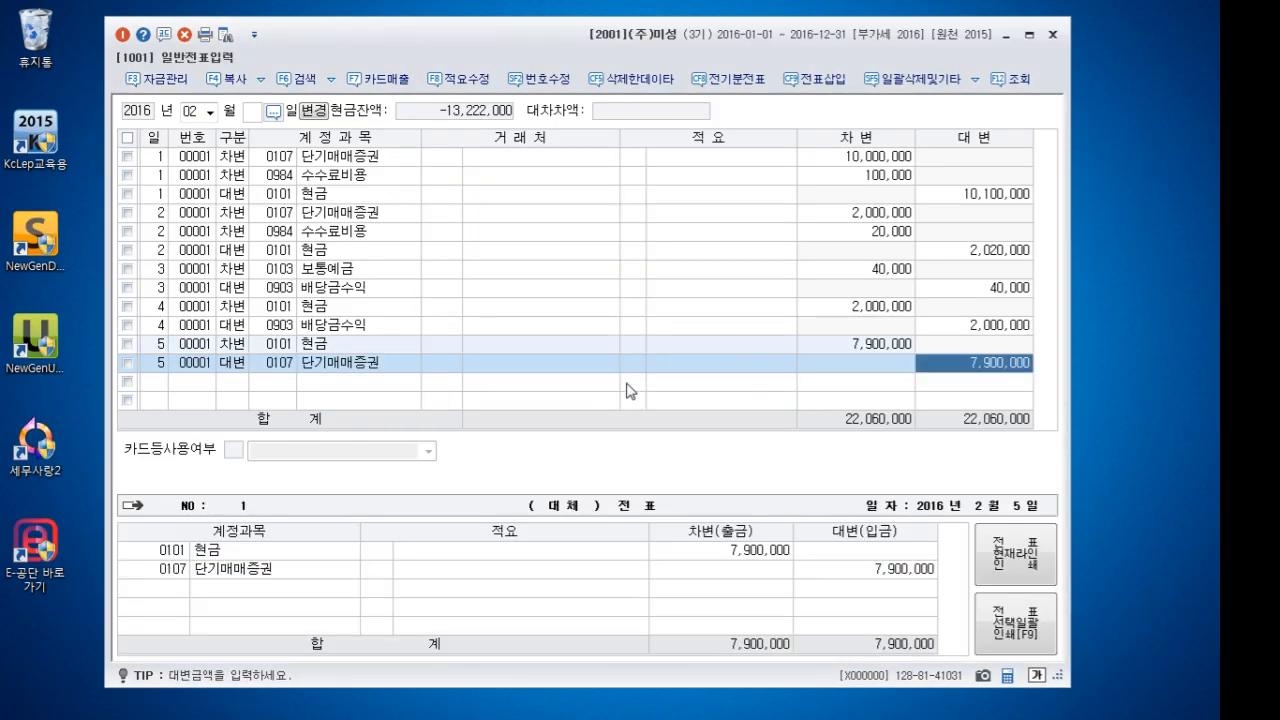
text(7000000)
key(Return)
Complete the February 5 entry with a credit line for 0906 단기투자자산처분이익 of 900,000
text(4)
key(Return)
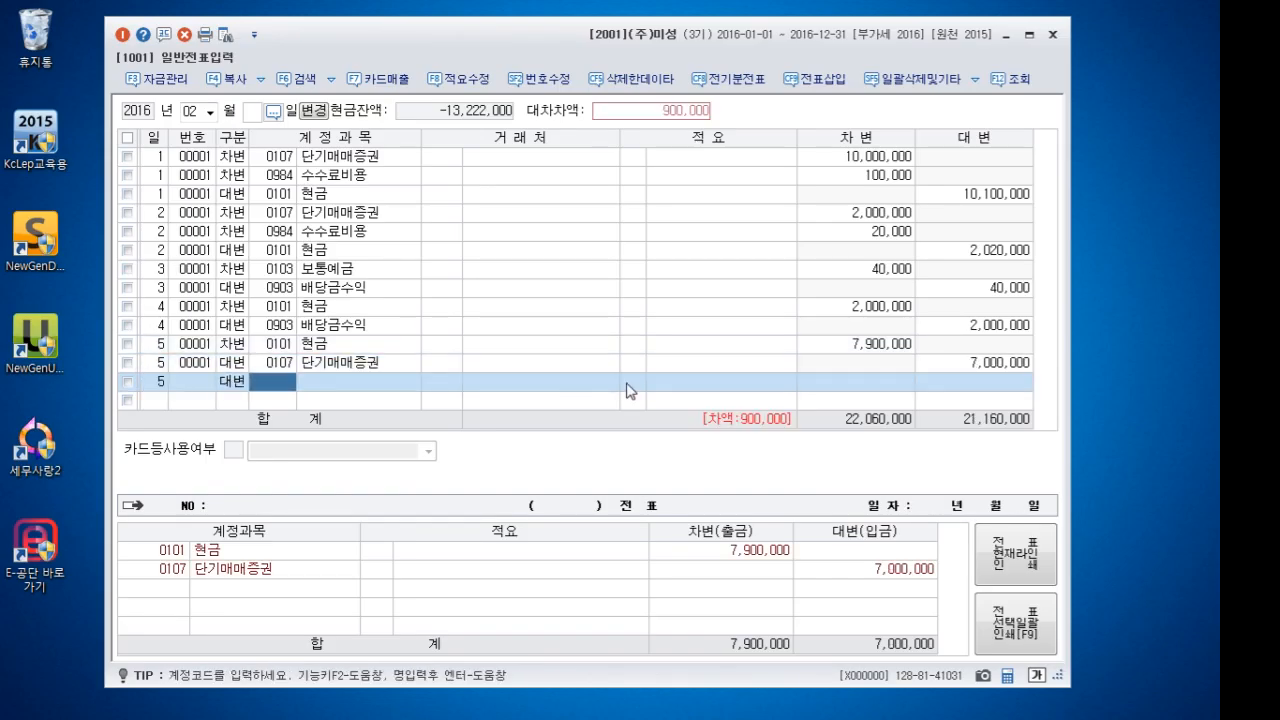
text(단기)
key(Return)
key(Down)
key(Down)
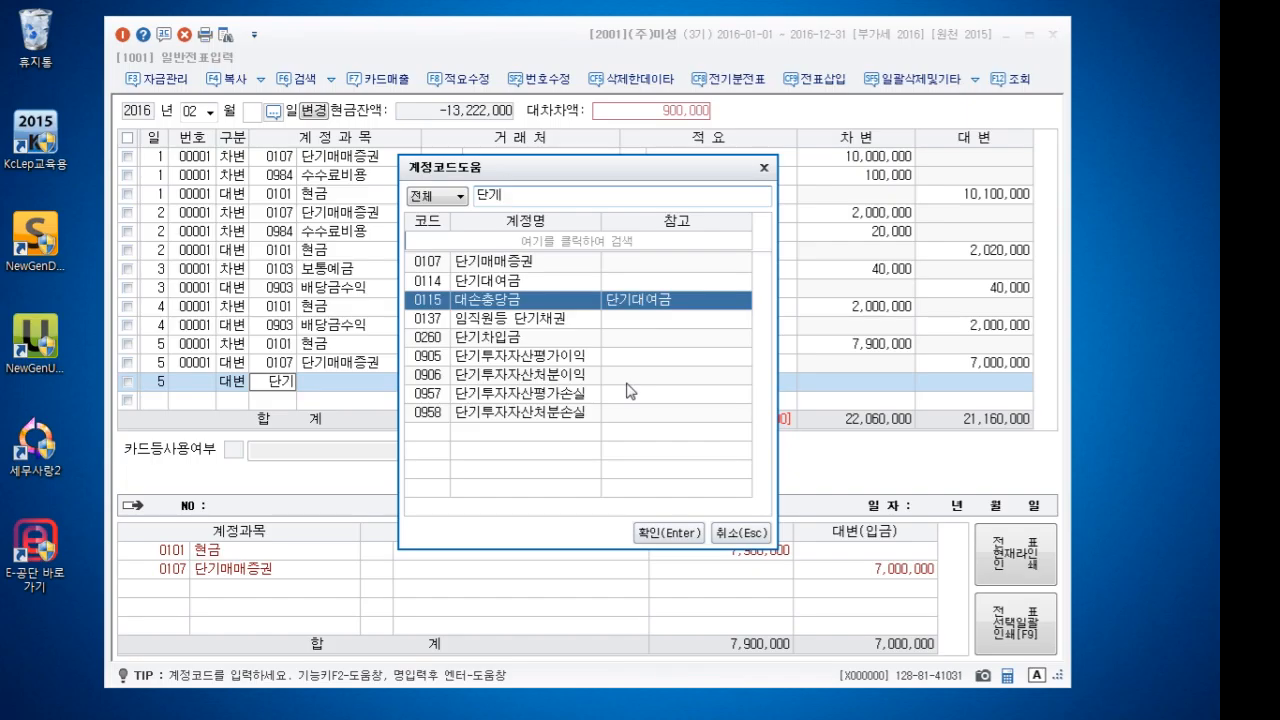
key(Down)
key(Down)
key(Down)
key(Down)
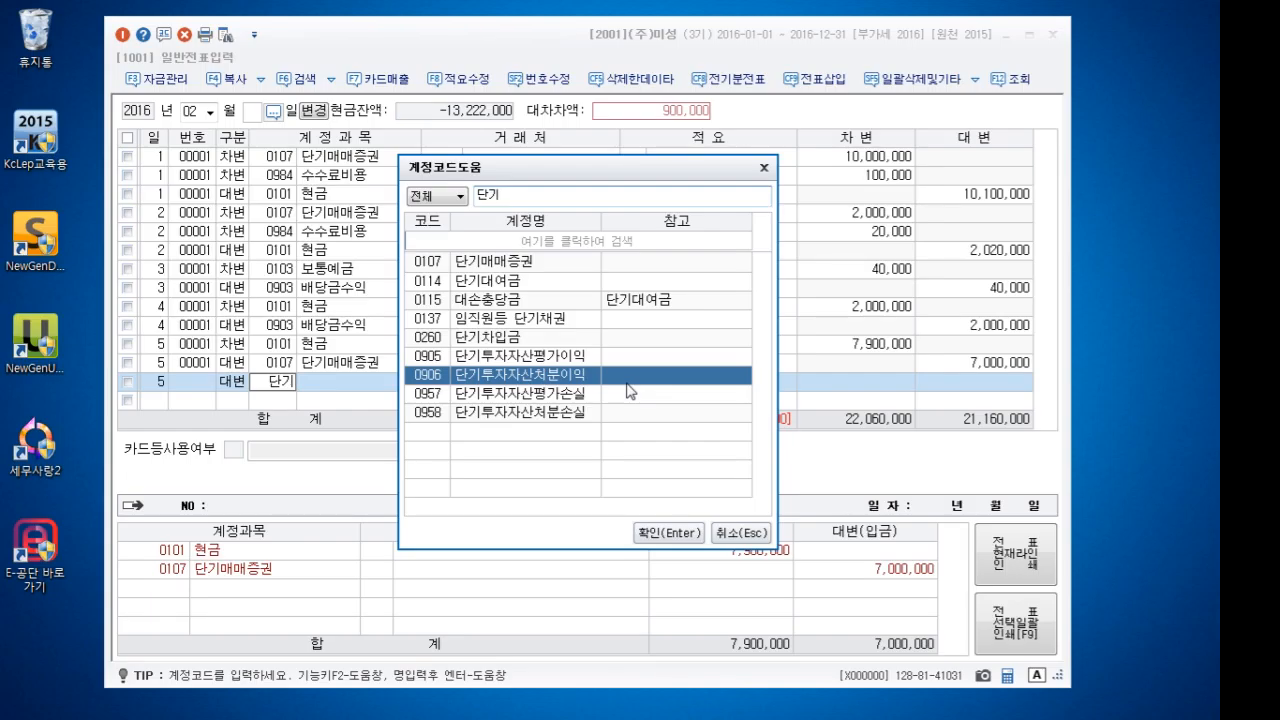
key(Return)
key(Return)
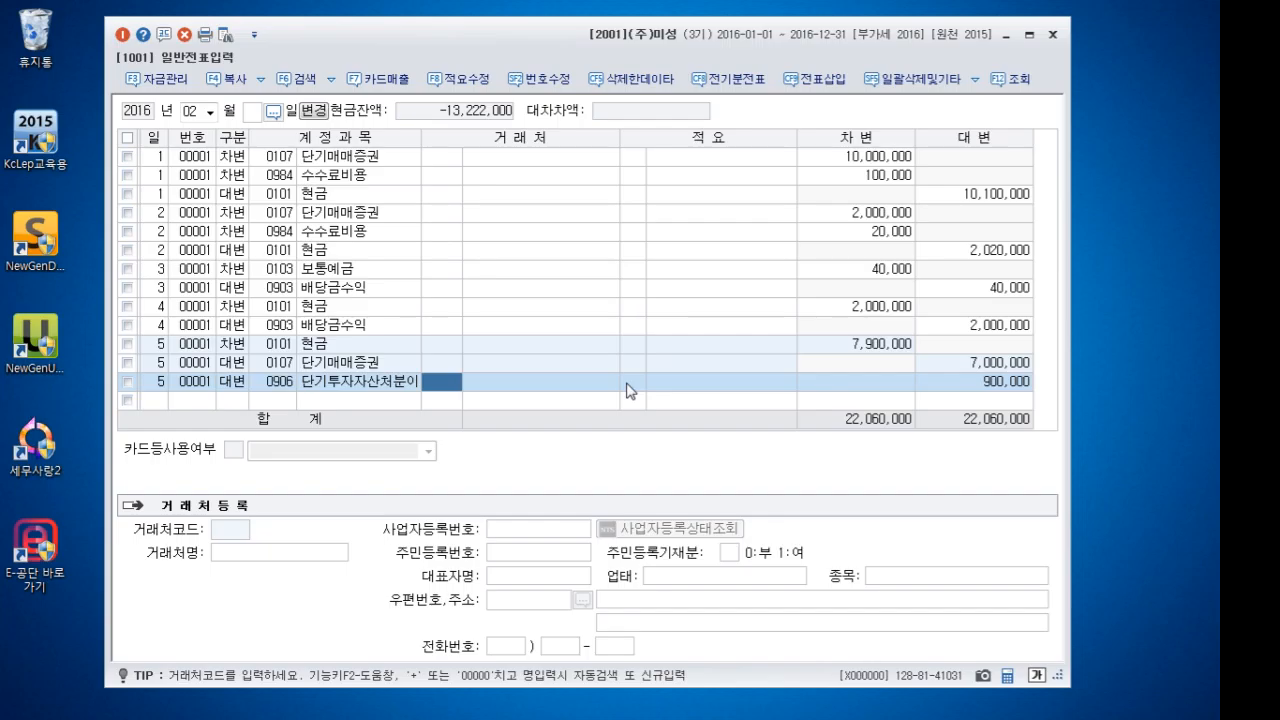
key(Return)
key(Return)
key(Return)
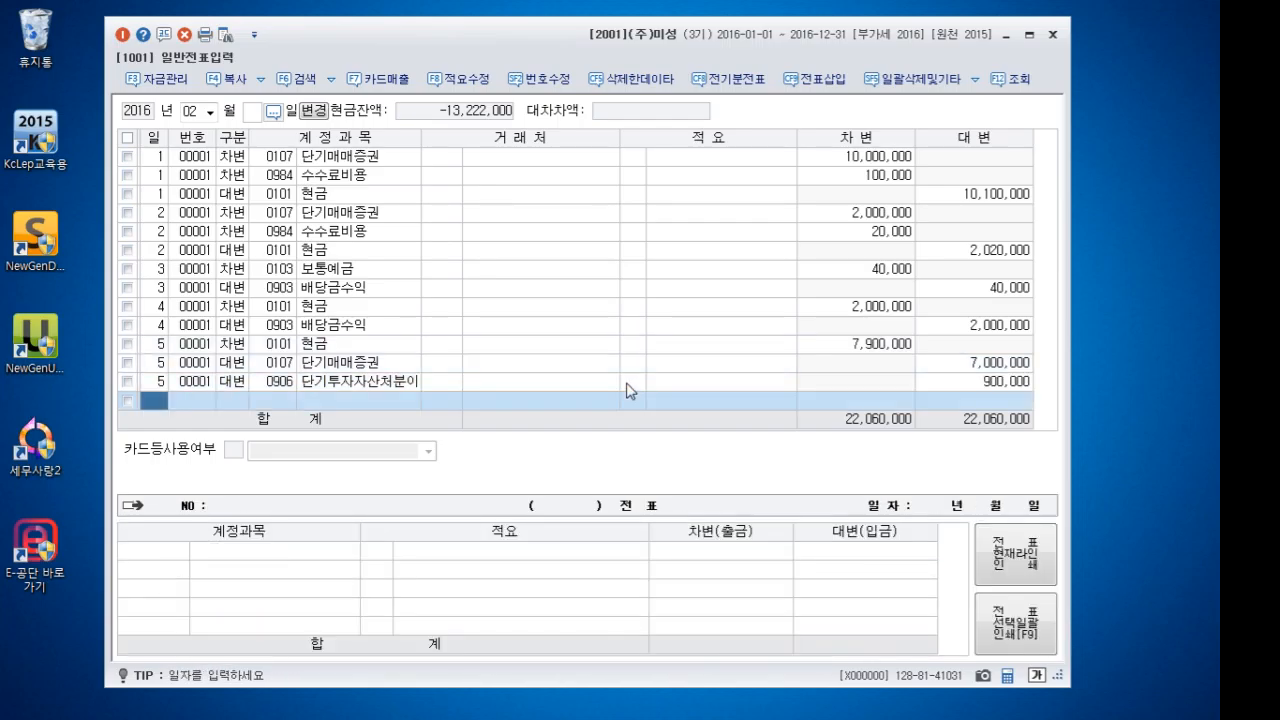
Enter a debit line dated February 6 for 0101 현금 with an amount of 2,630,000
text(6)
key(Return)
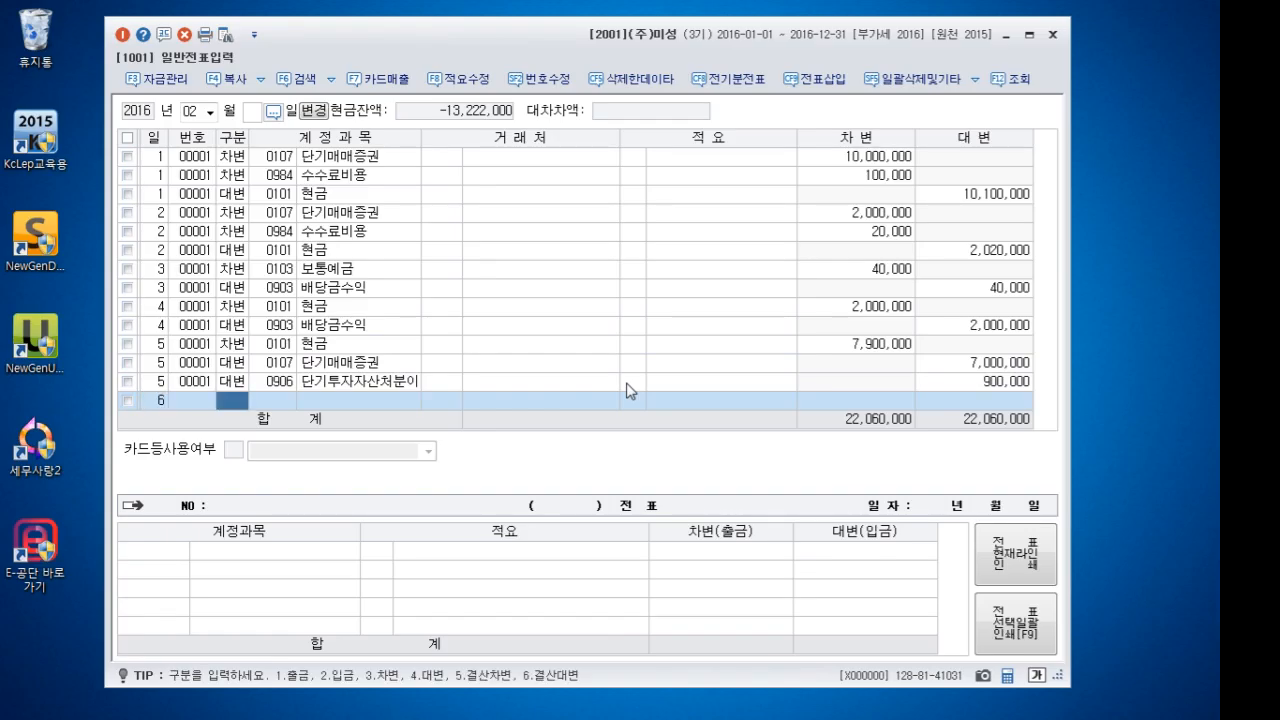
text(3)
key(Return)
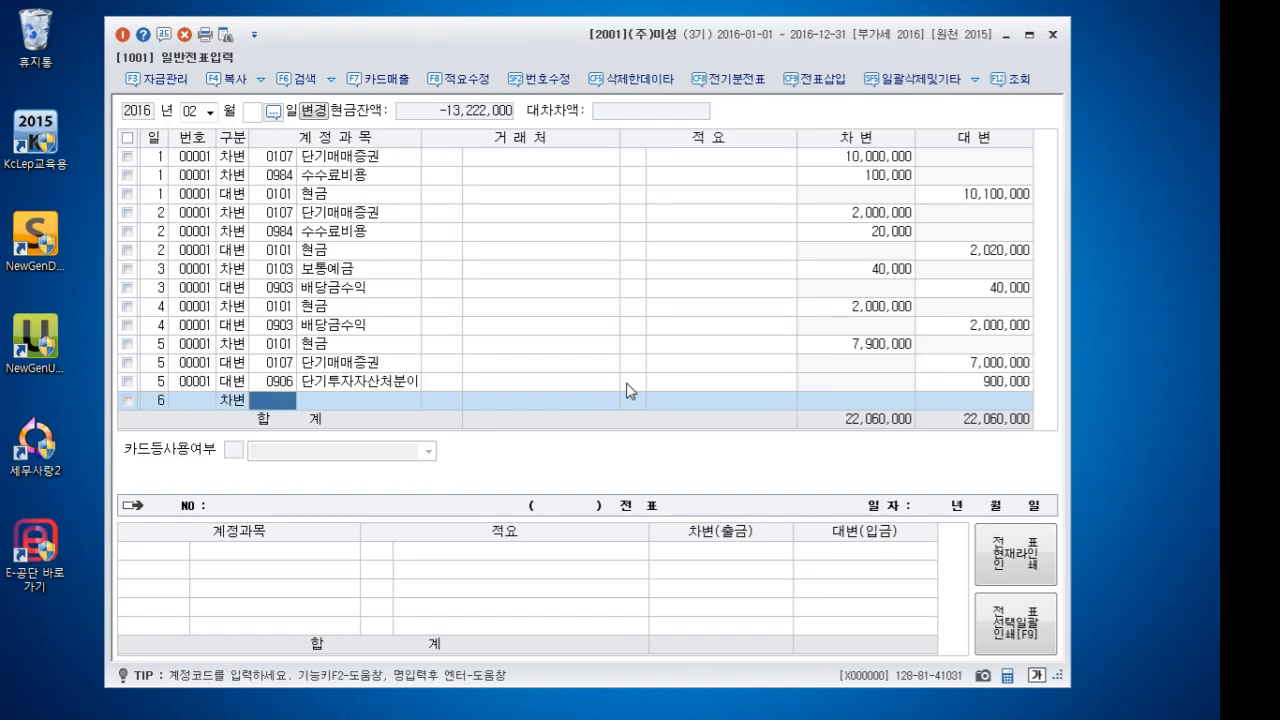
text(101)
key(Return)
key(Return)
key(Return)
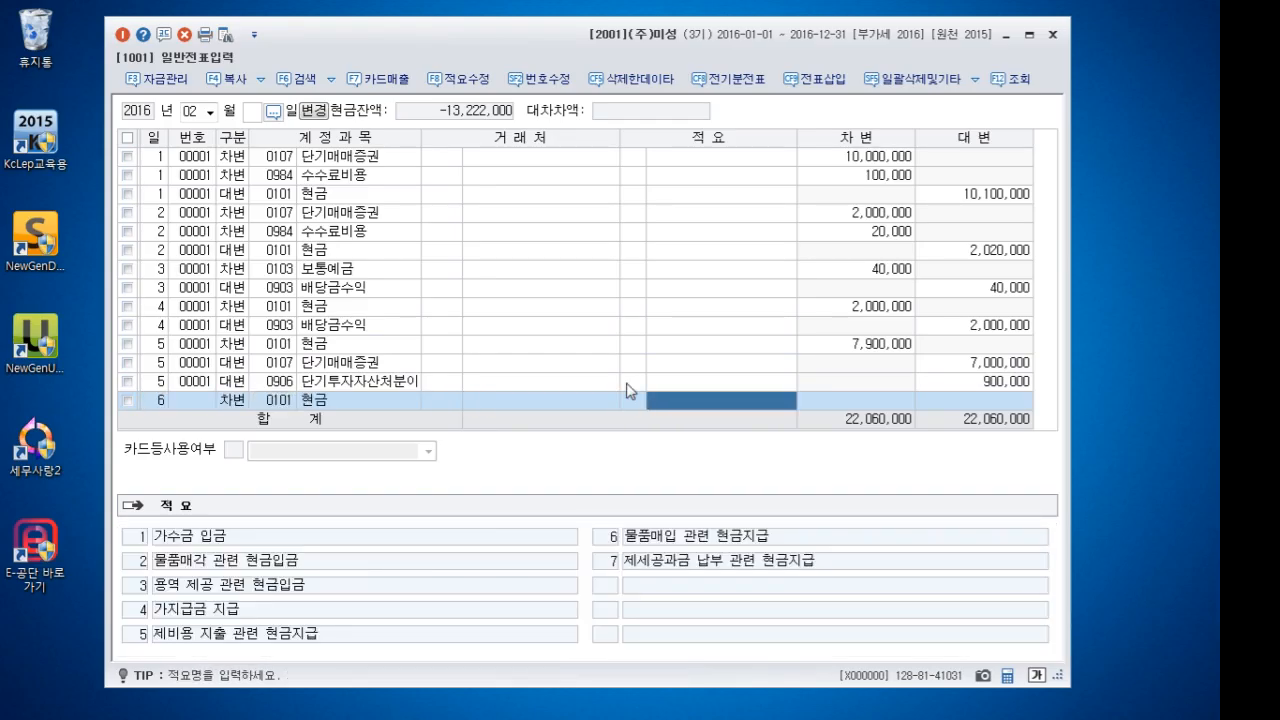
key(Return)
text(2,630,000)
key(Return)
Add a February 6 debit line for 0958 단기투자자산처분손실 with an amount of 370,000
key(Return)
key(Return)
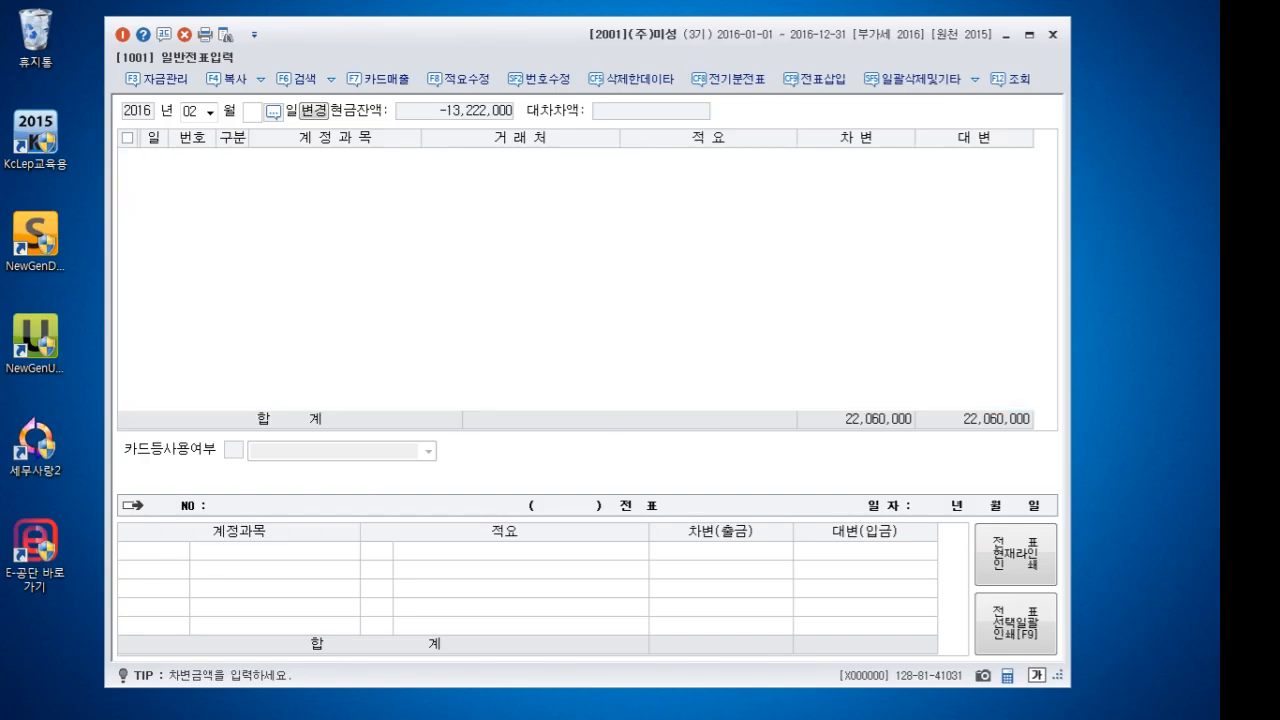
text(단기)
key(Return)
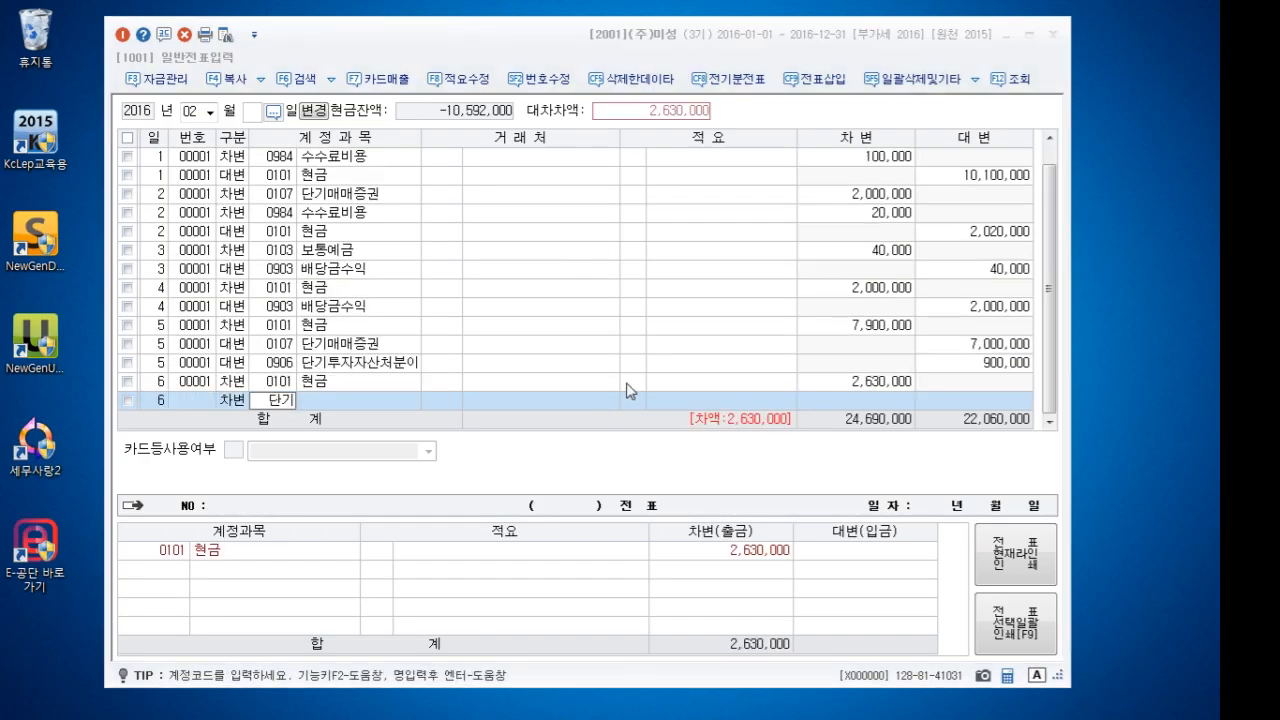
key(End)
key(Up)
key(Up)
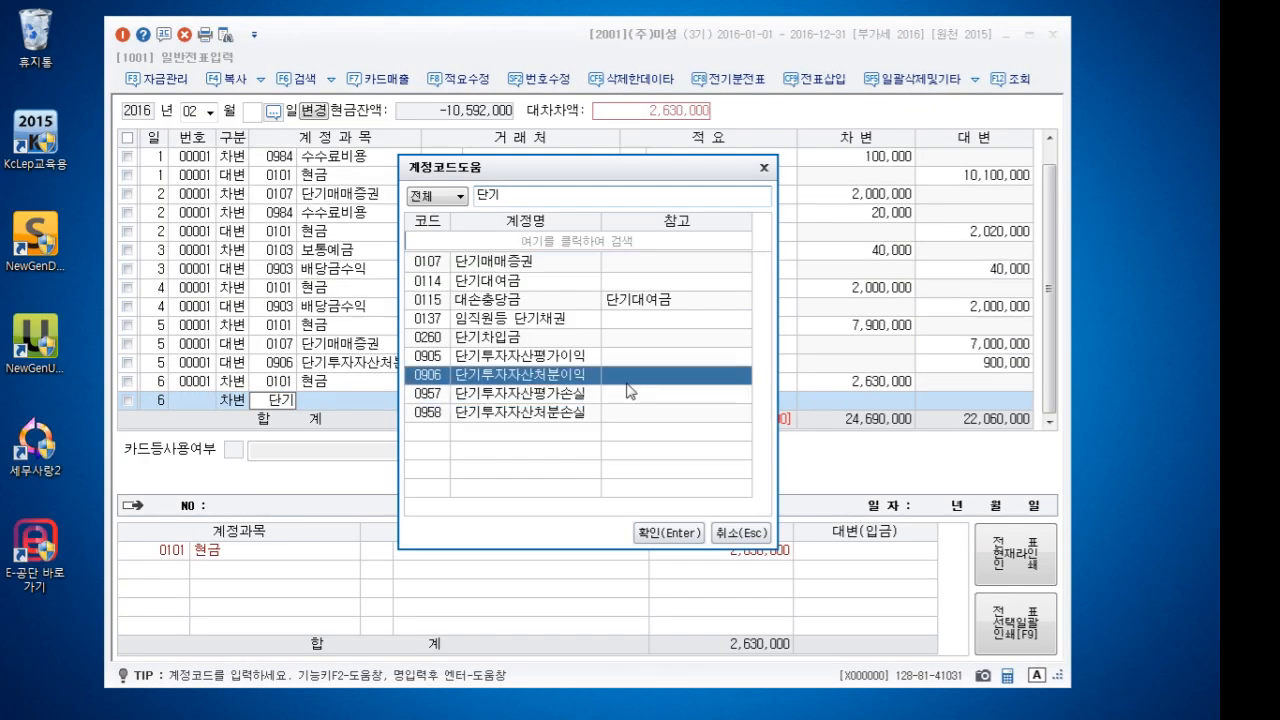
key(Down)
key(Down)
key(Return)
key(Return)
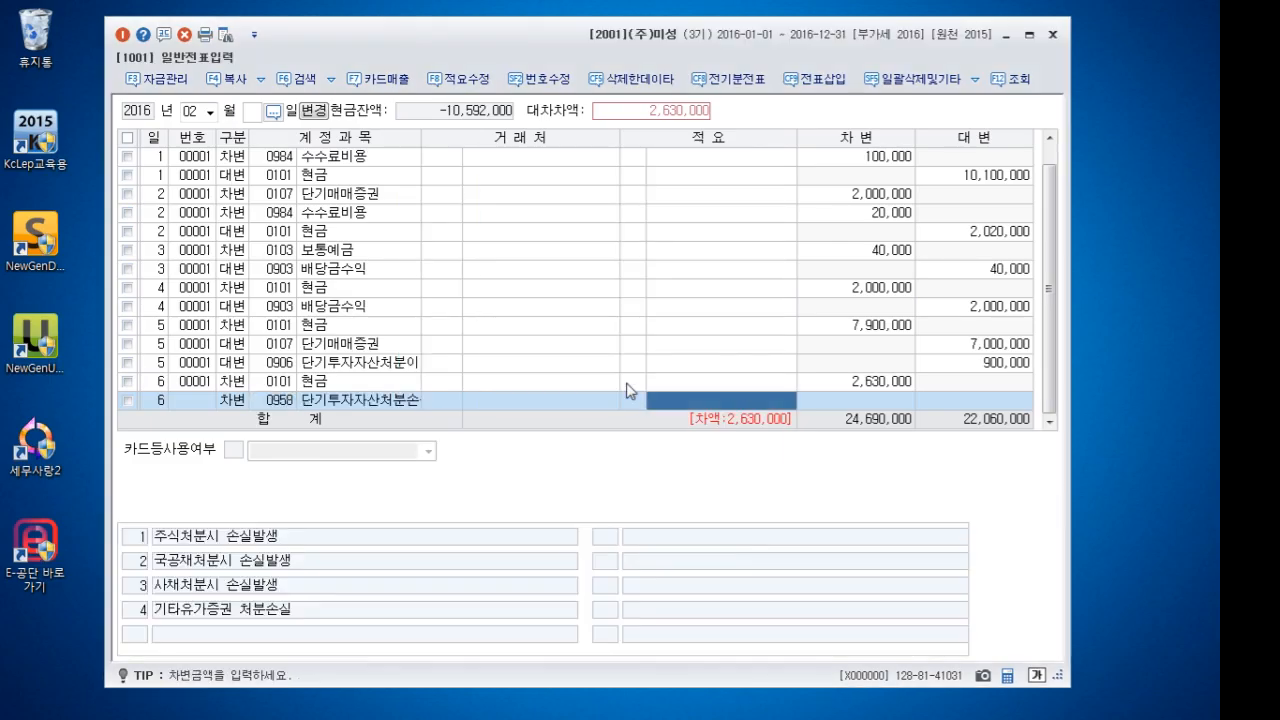
key(Return)
text(374)
key(BackSpace)
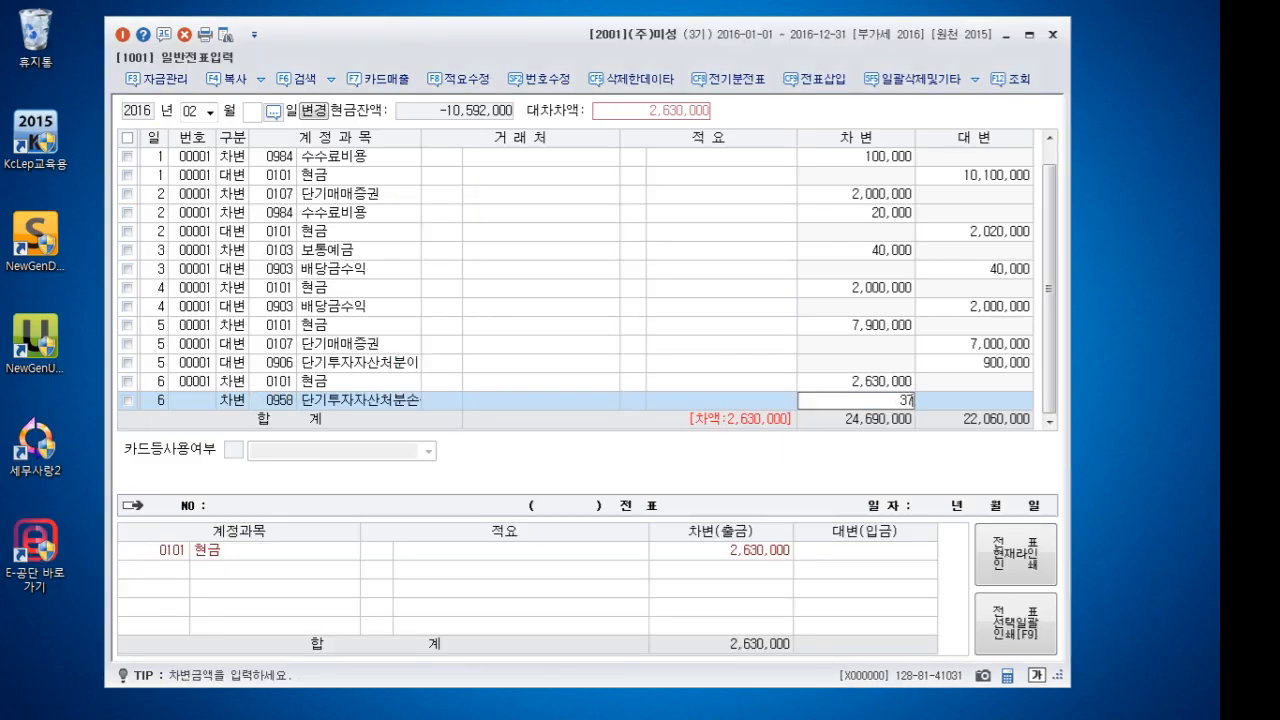
text(0000)
key(Return)
Complete the February 6 entry with a credit line for 0107 단기매매증권 of 3,000,000
key(Return)
text(4107)
key(Return)
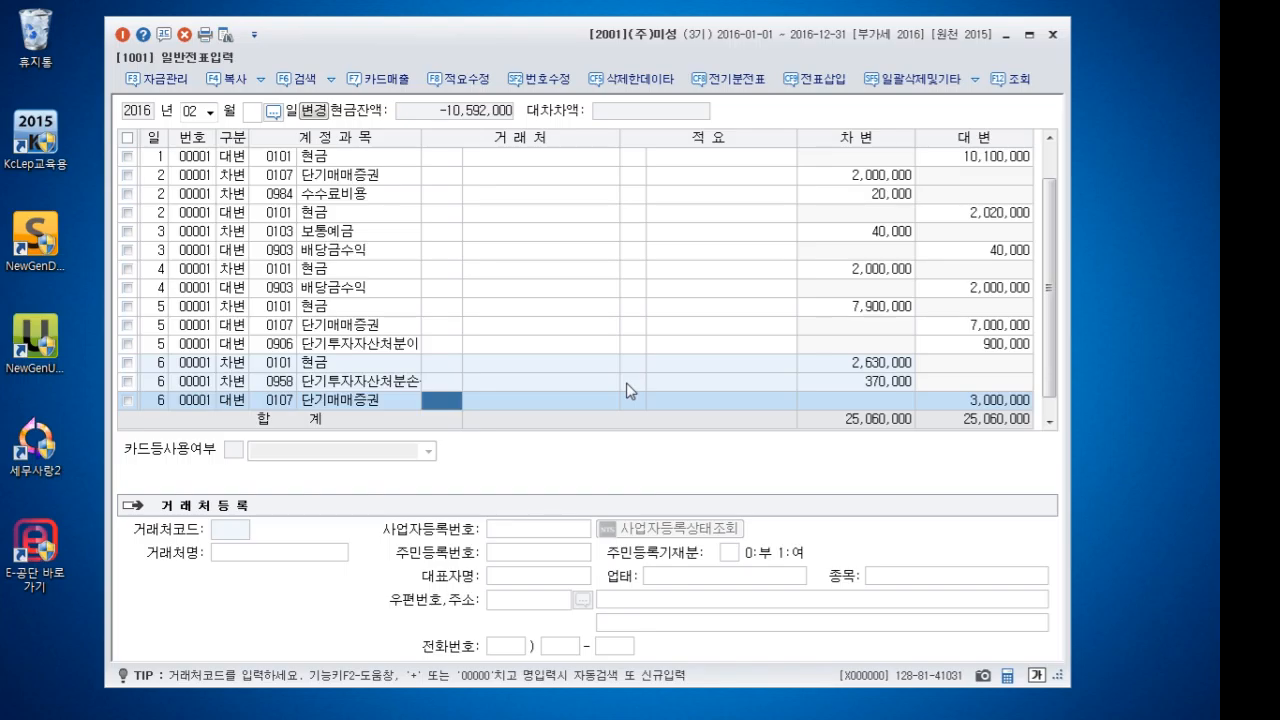
key(Return)
key(Return)
Enter a debit line dated February 7 for 0103 보통예금 with an amount of 19,800,000
text(7)
key(Return)
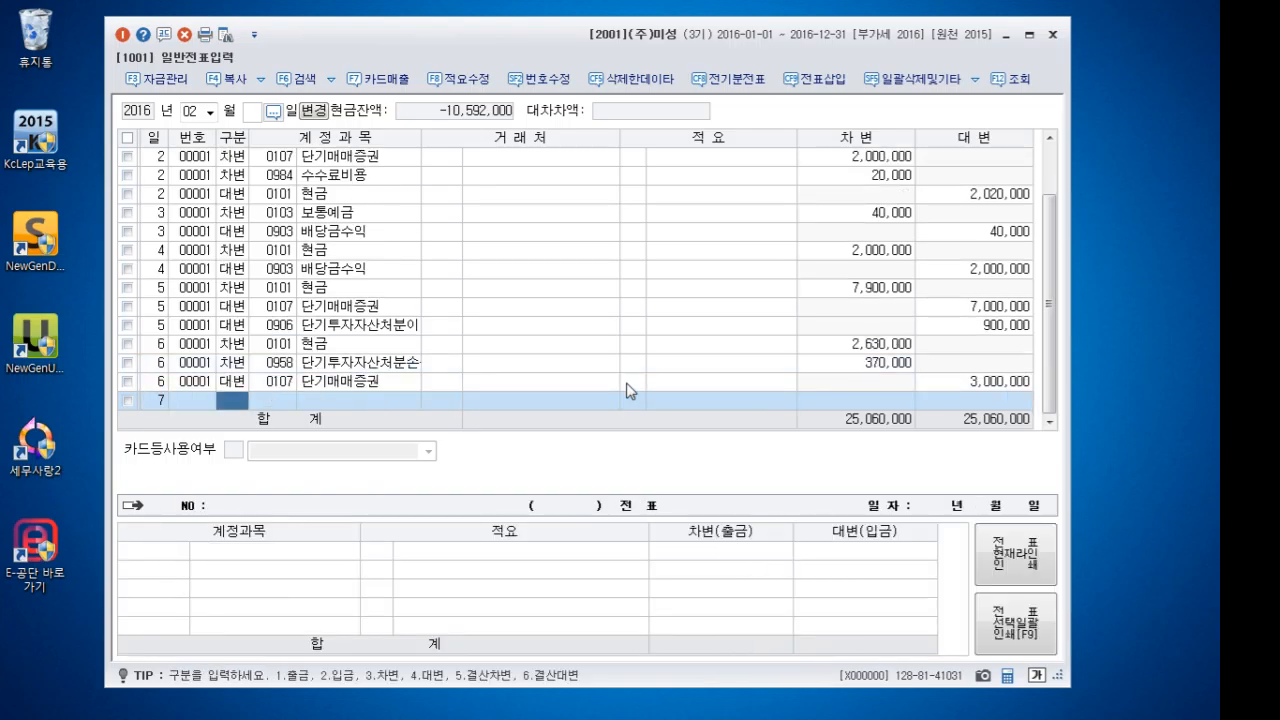
text(3)
key(Return)
text(103)
key(Return)
key(Return)
key(Return)
key(Return)
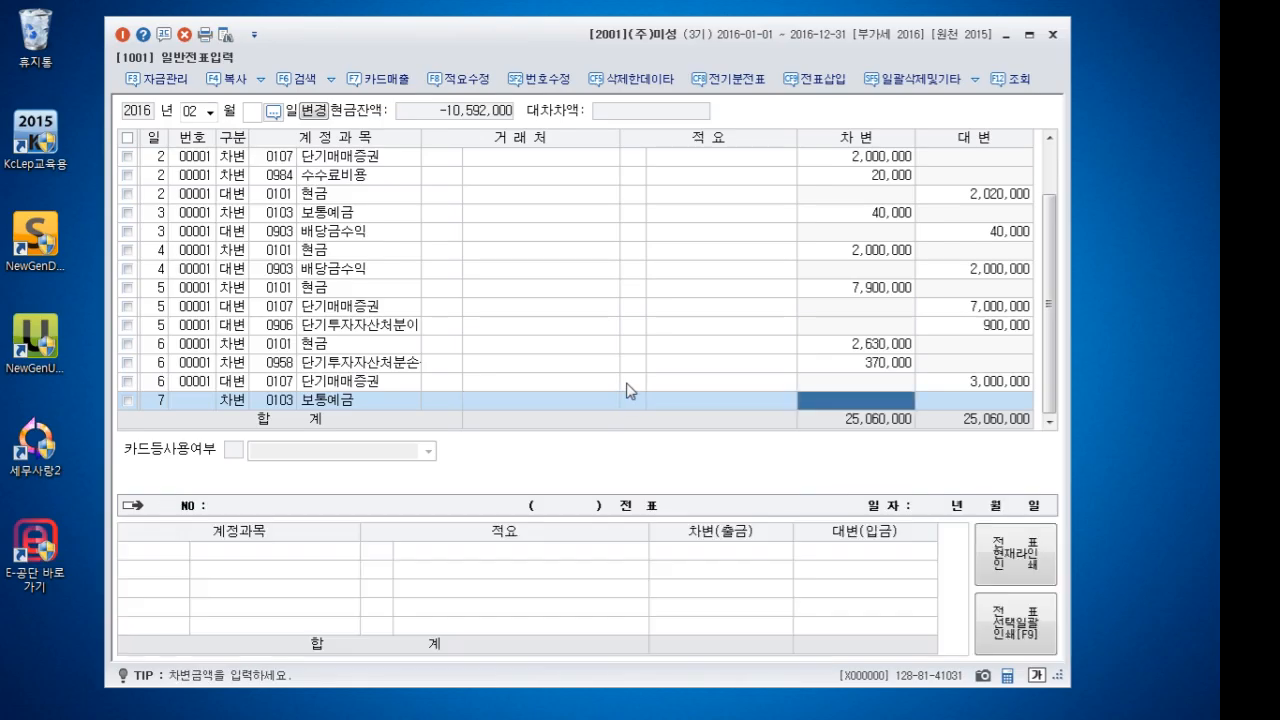
text(19800000)
key(Return)
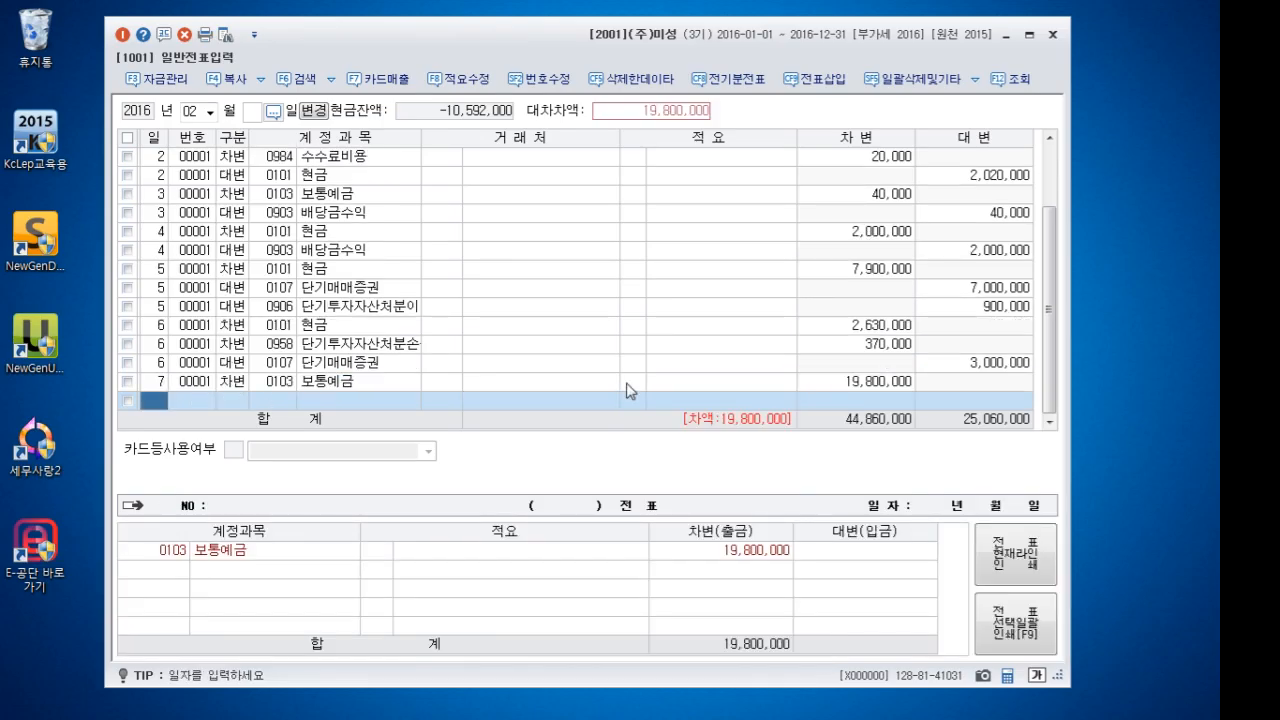
Add a second February 7 debit line and choose 0958 단기투자자산처분손실 as its account
key(Return)
text(3)
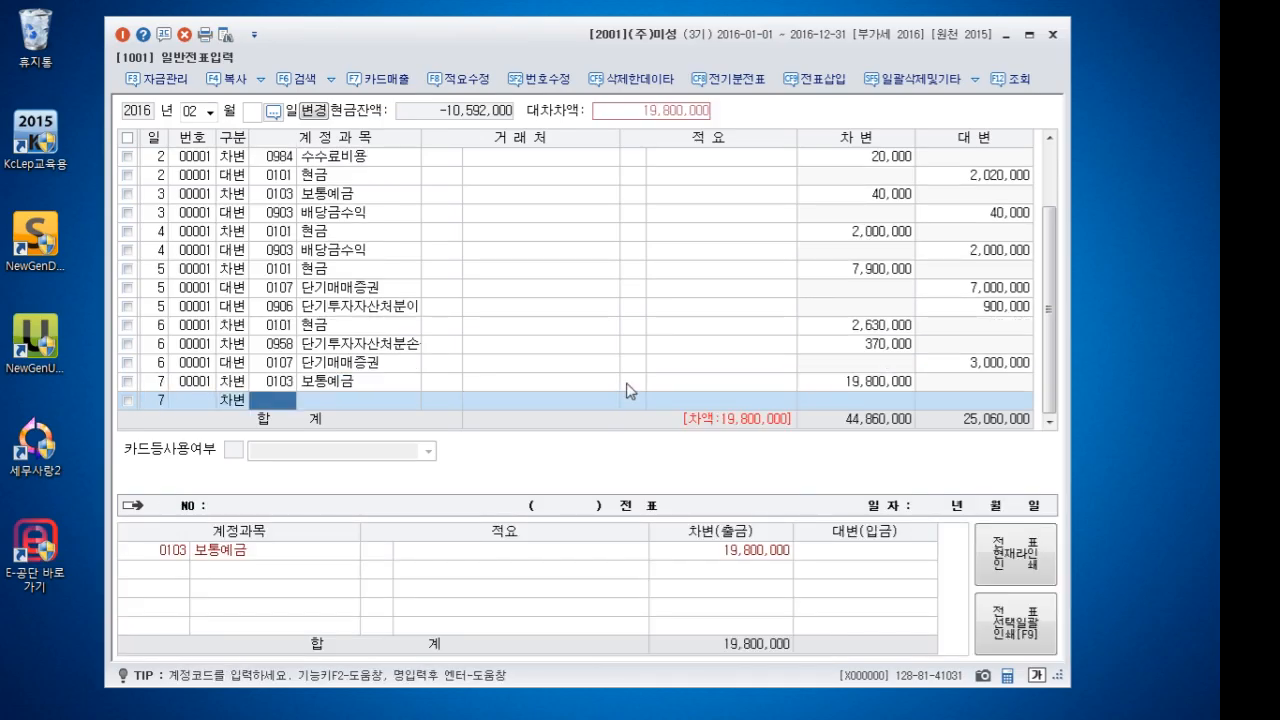
text(단기매)
key(Return)
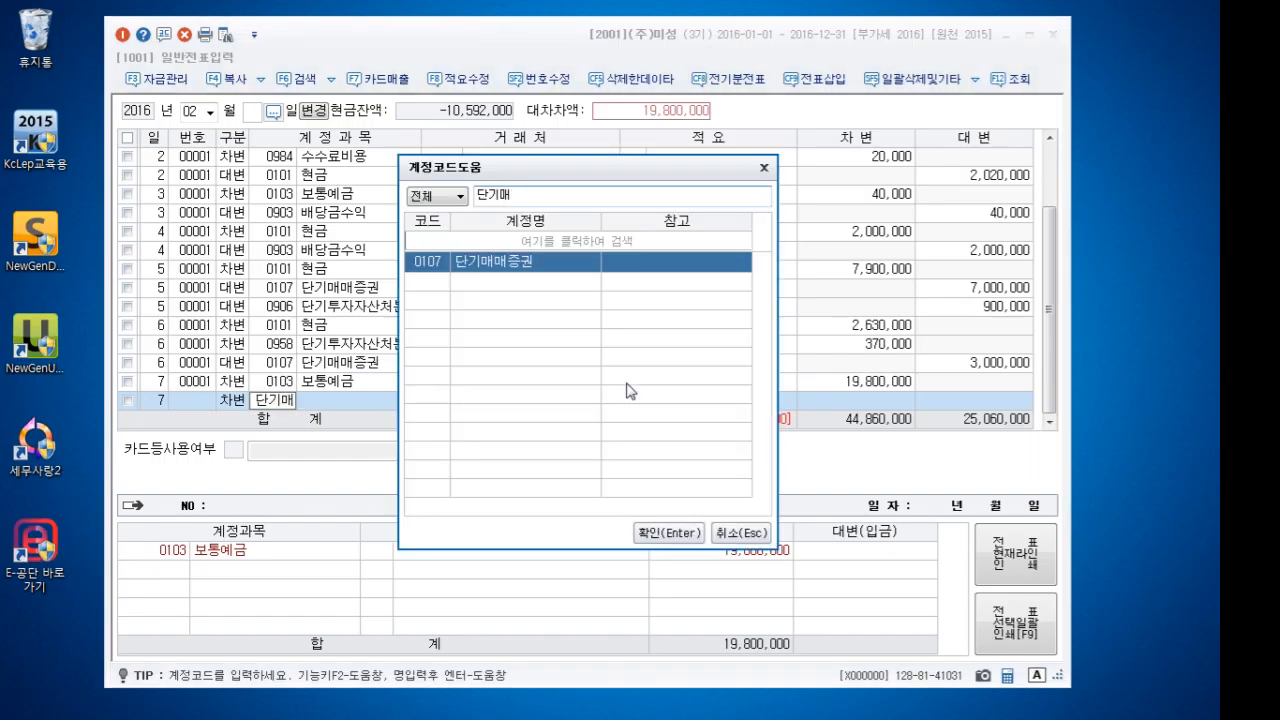
text(매ㅈ)
key(BackSpace)
key(BackSpace)
key(BackSpace)
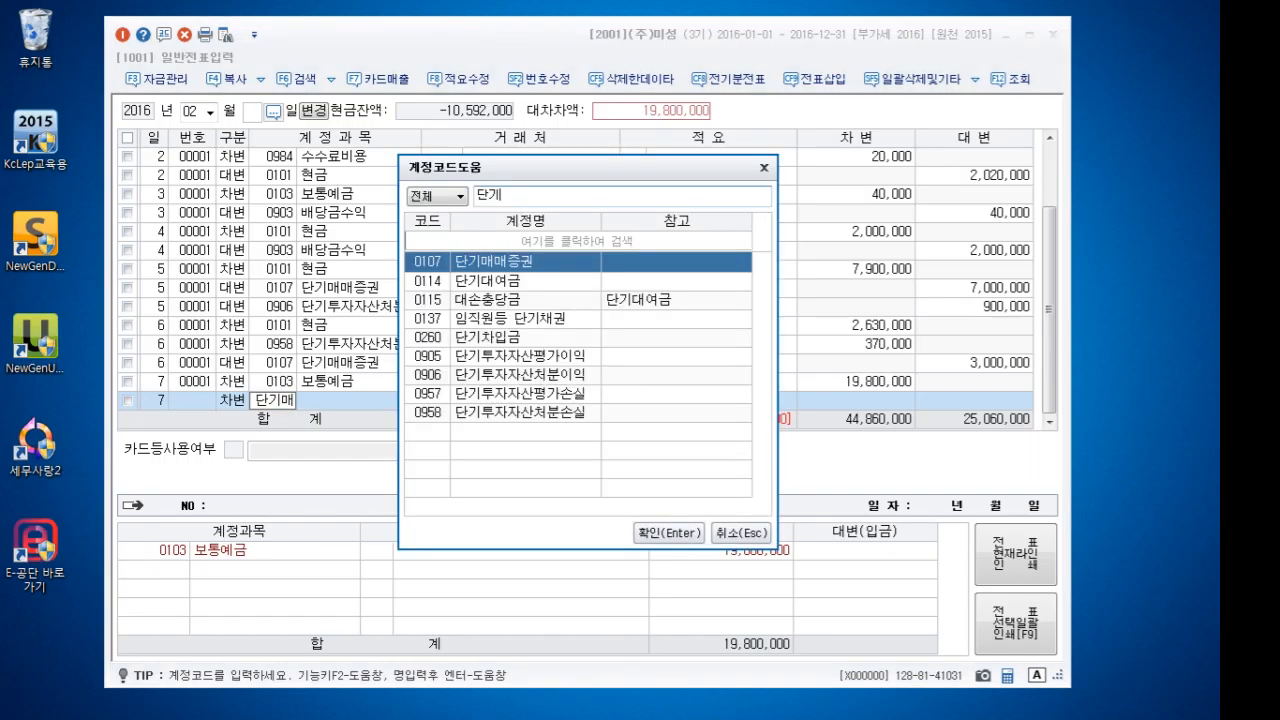
key(Down)
key(Down)
key(Down)
key(Down)
key(Down)
key(Down)
key(Down)
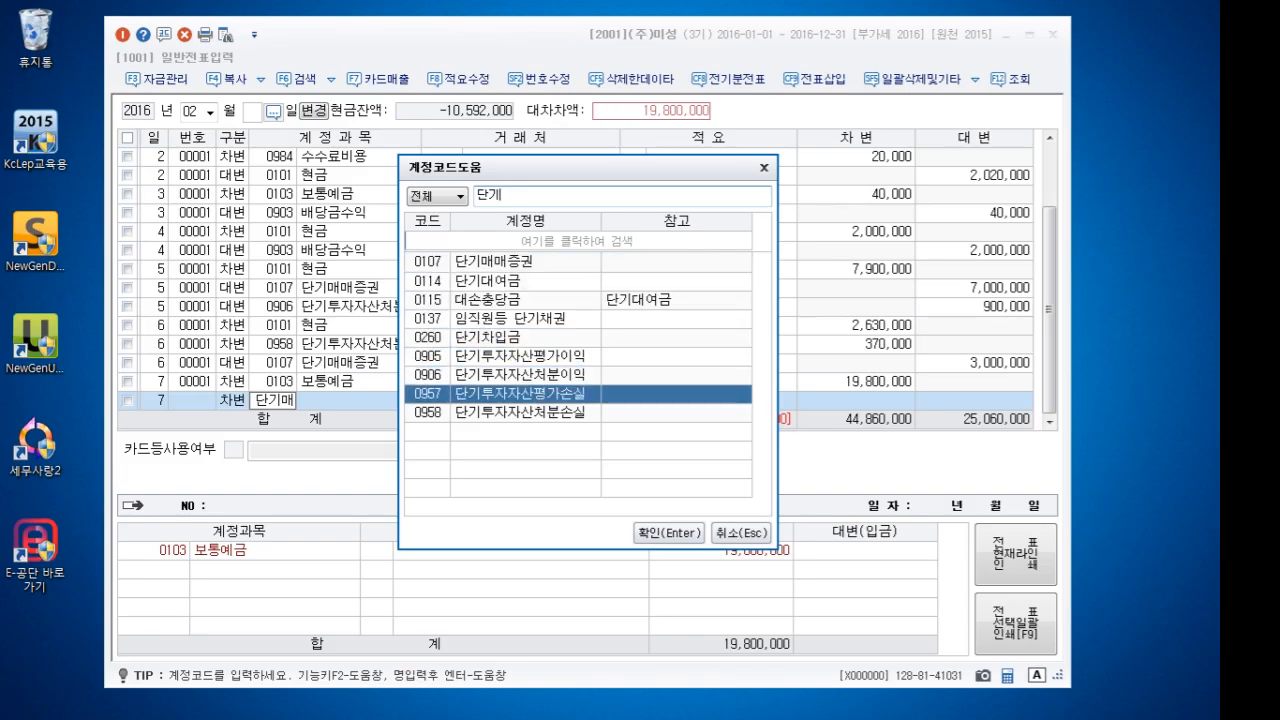
key(Down)
key(Return)
Set the debit amount of the February 7 단기투자자산처분손실 line to 4,200,000
key(Return)
key(Return)
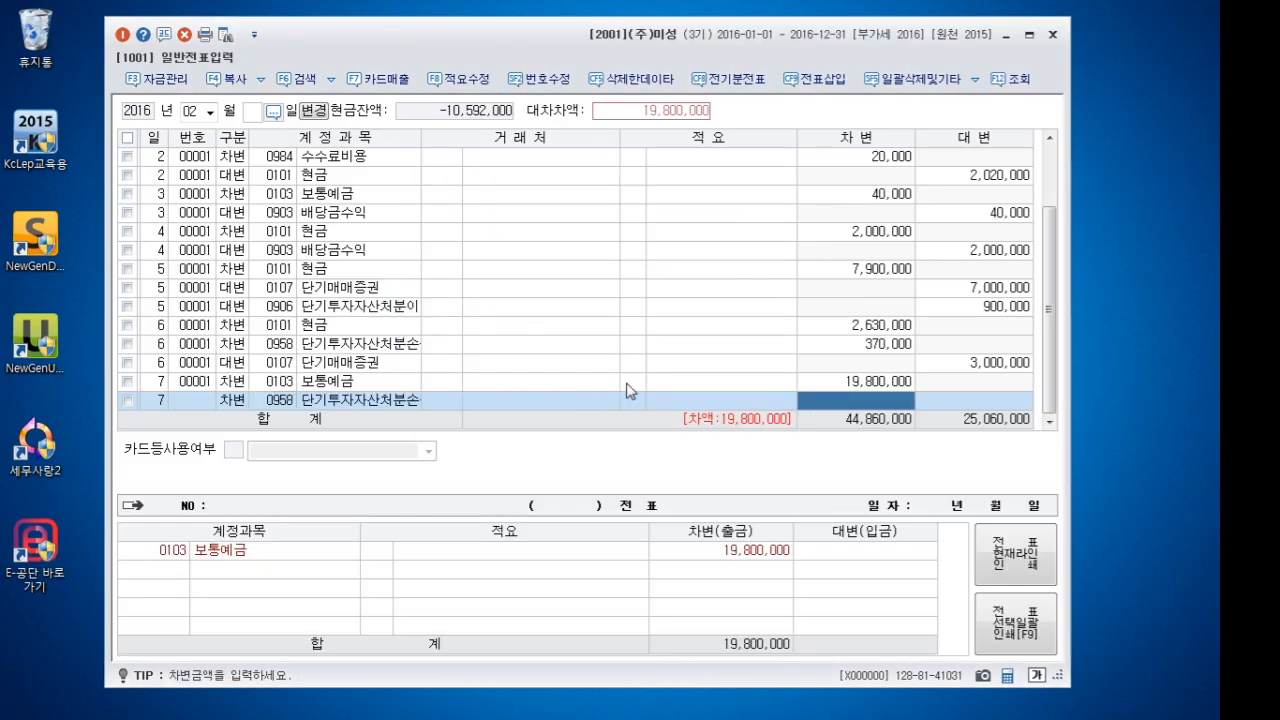
text(4200000)
key(Return)
Complete the February 7 entry with a credit line for 0107 단기매매증권 of 24,000,000
key(Return)
text(4,200,000)
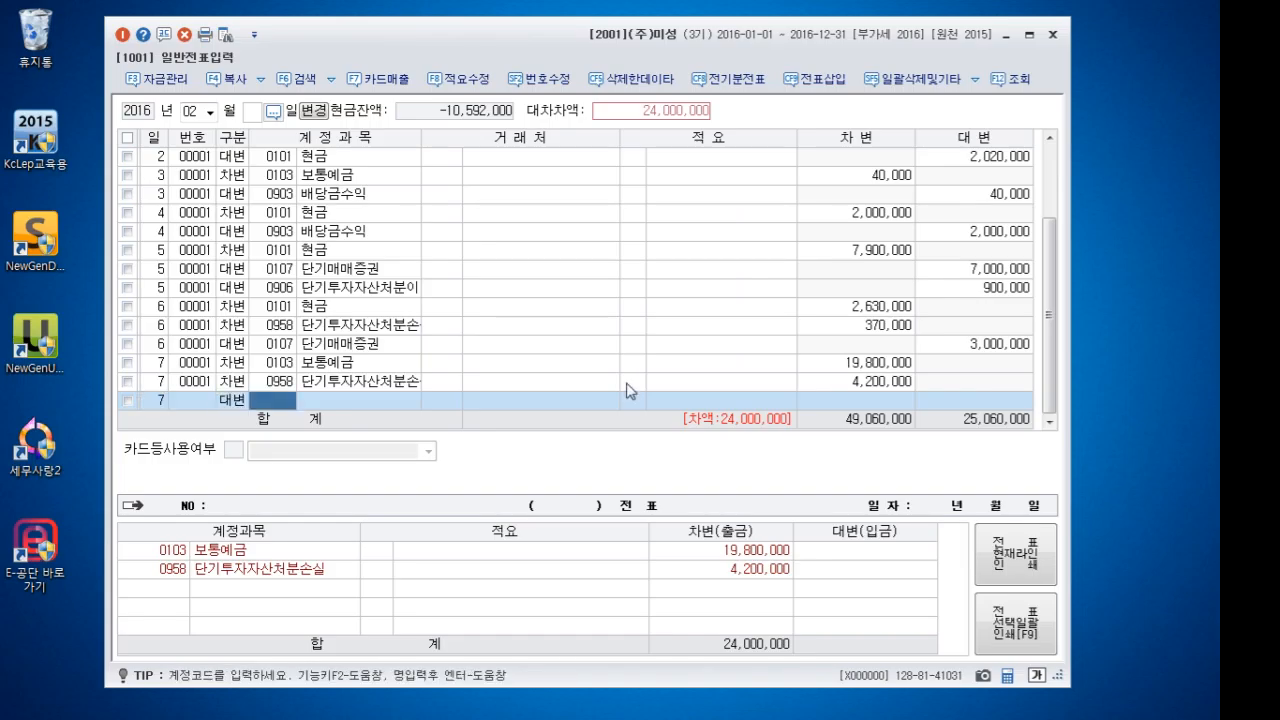
text(107)
key(Return)
key(Return)
key(Return)
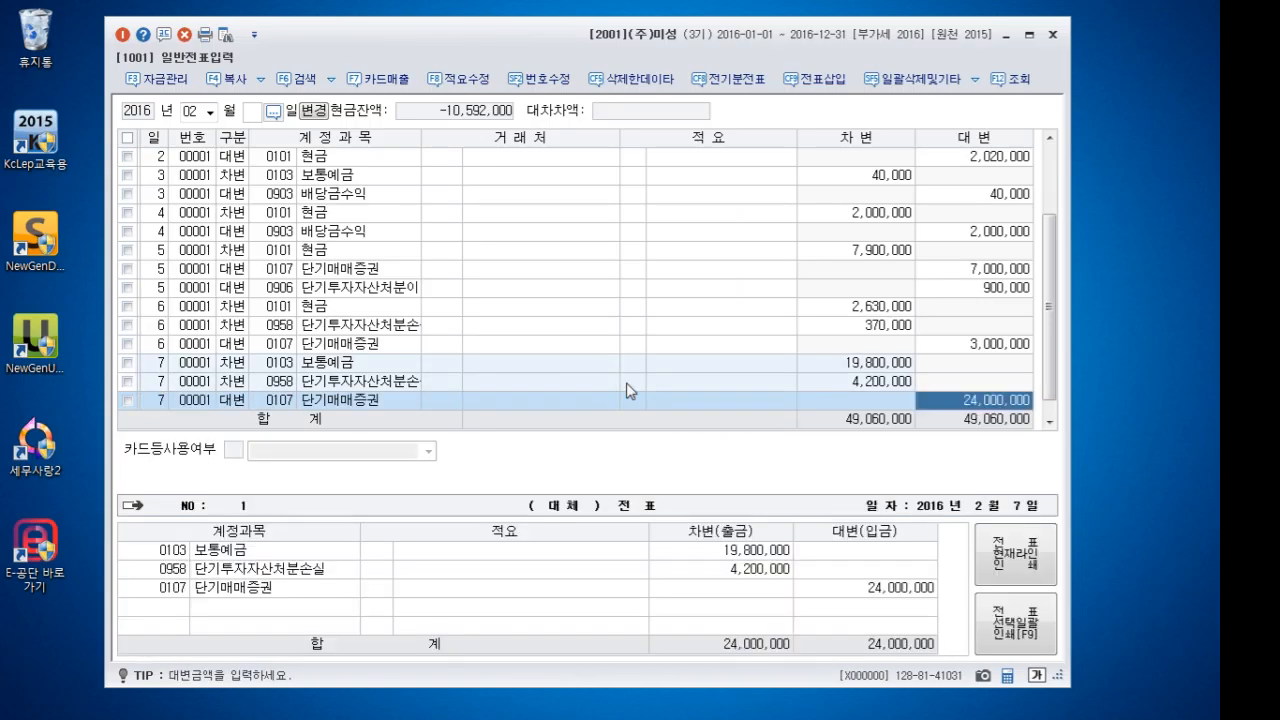
key(Return)
Enter a debit line dated February 8 for 0103 보통예금 with an amount of 6,500,000
text(8)
key(Return)
text(3)
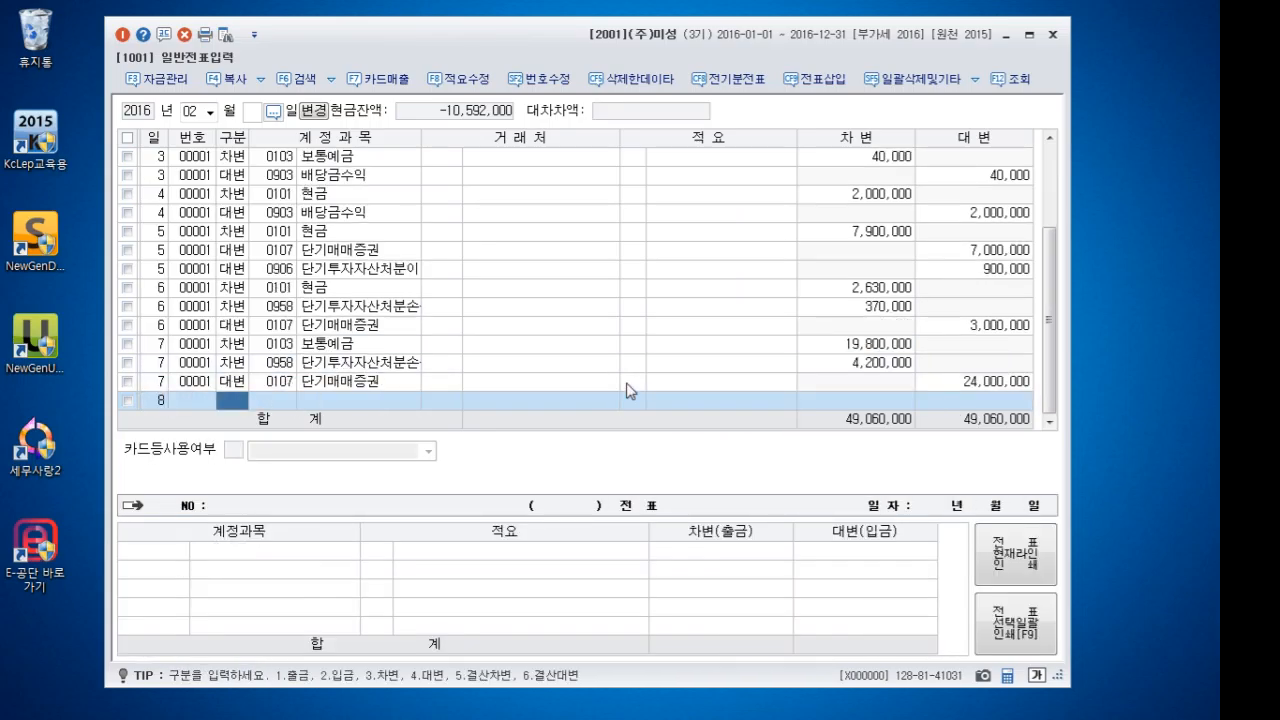
text(103)
key(Return)
key(Return)
key(Return)
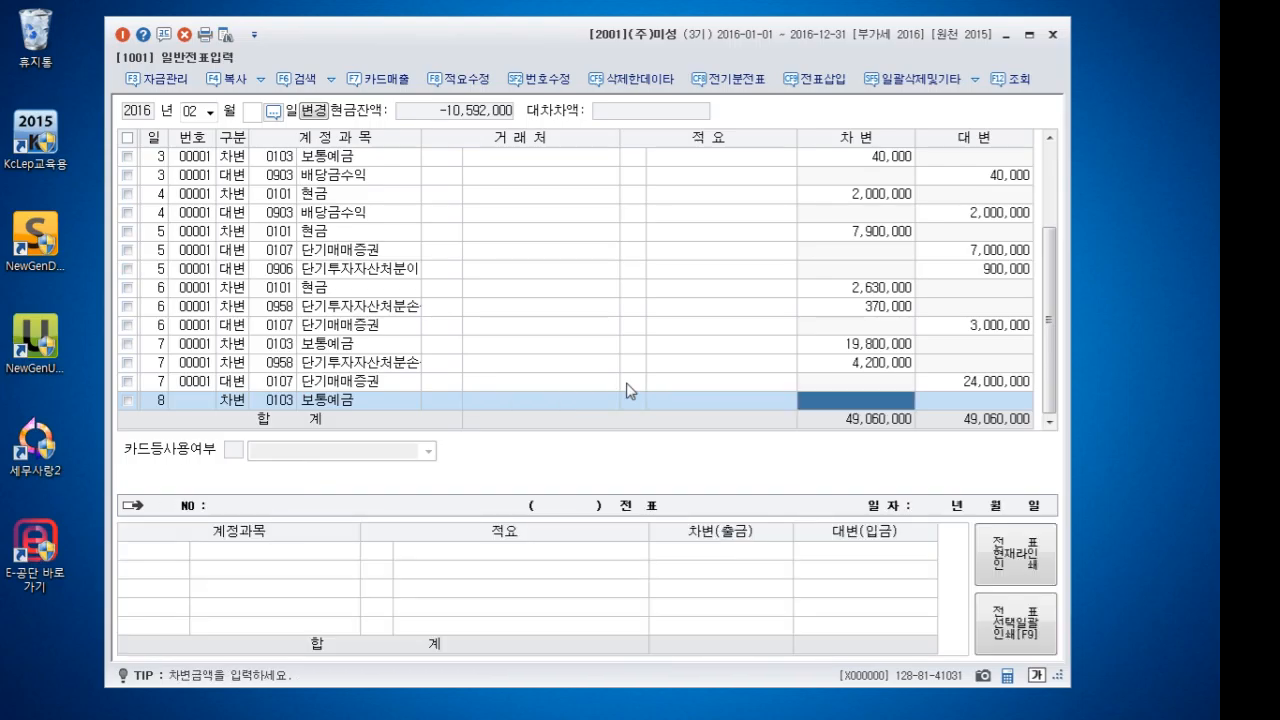
text(6500000)
key(Return)
Add a February 8 credit line for 0107 단기매매증권 with 3 as its 거래처
key(Return)
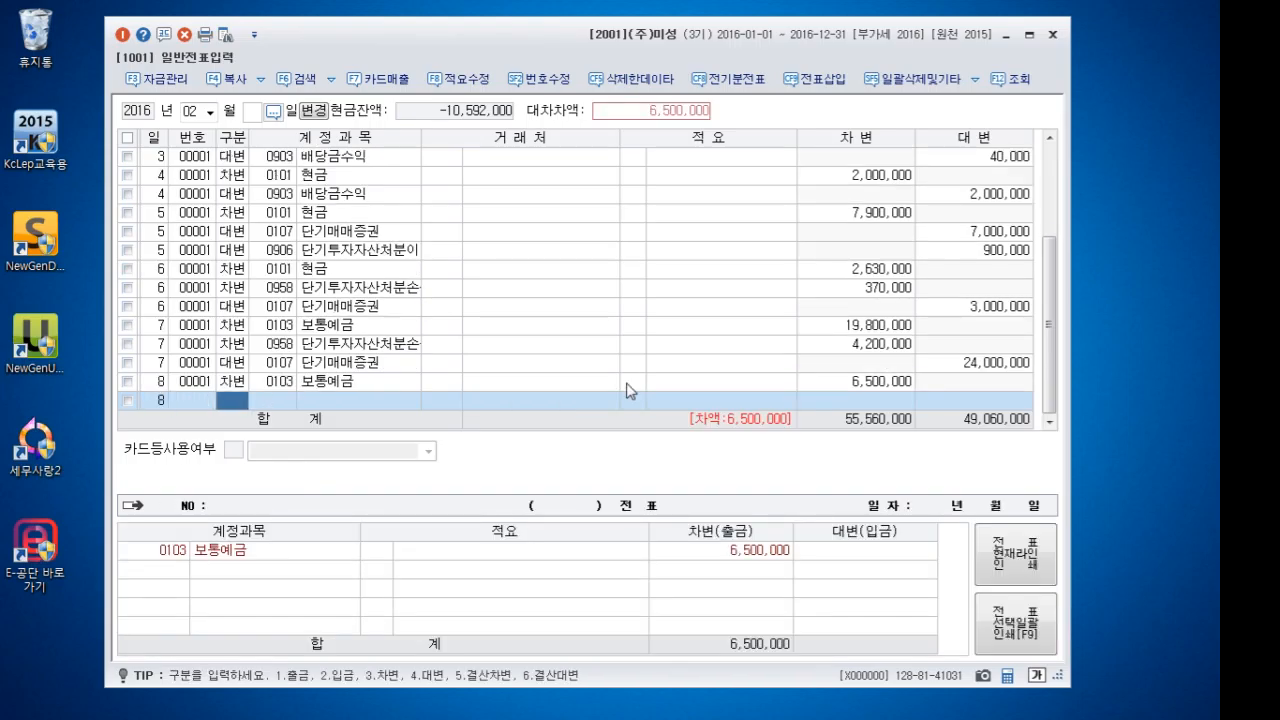
text(4)
key(Return)
text(170)
key(Return)
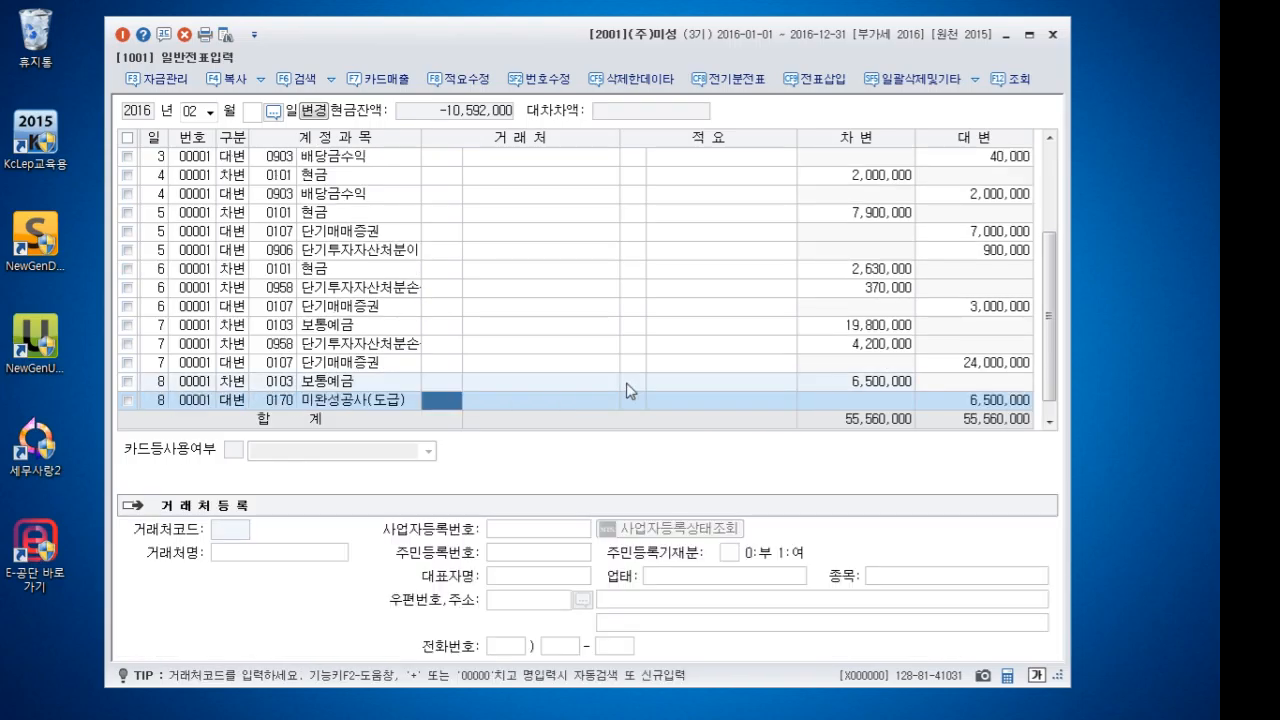
key(Left)
text(107)
key(Return)
key(Return)
text(3)
key(Return)
key(Return)
key(Return)
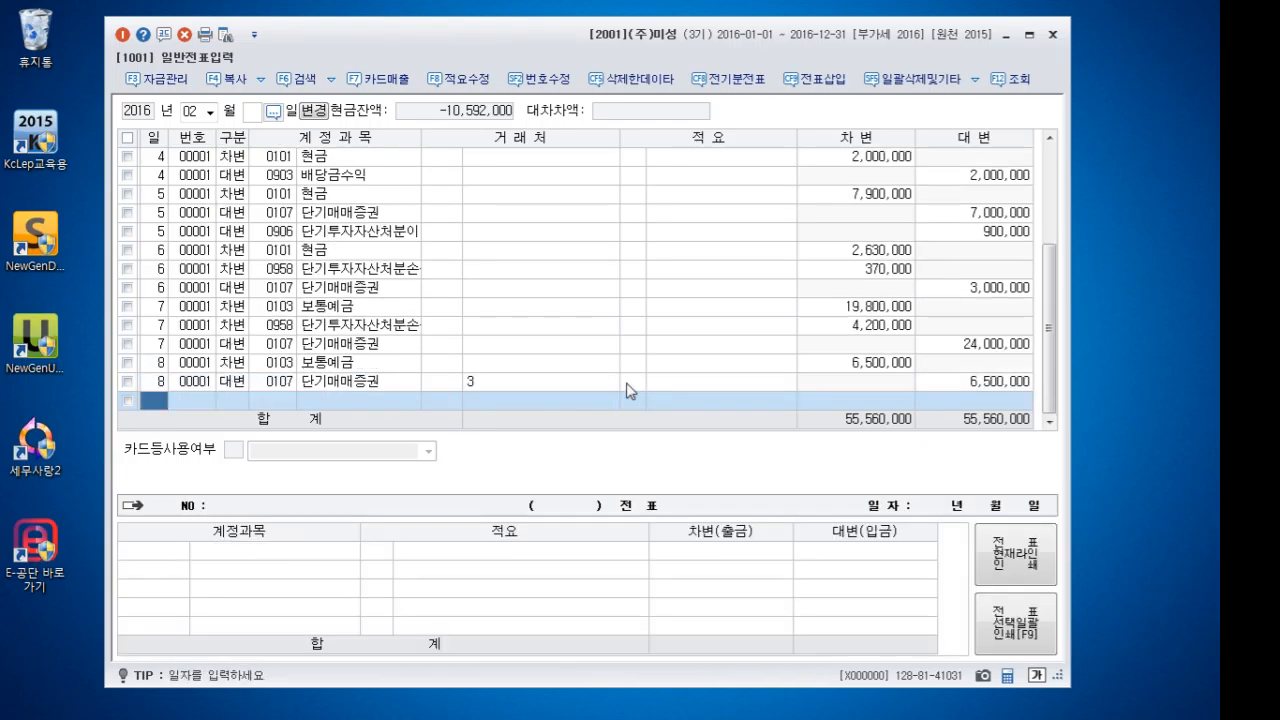
Set the credit amount of the February 8 단기매매증권 line to 46,400,000
key(Up)
key(Return)
key(Return)
key(Return)
key(Return)
key(Return)
text(46400000)
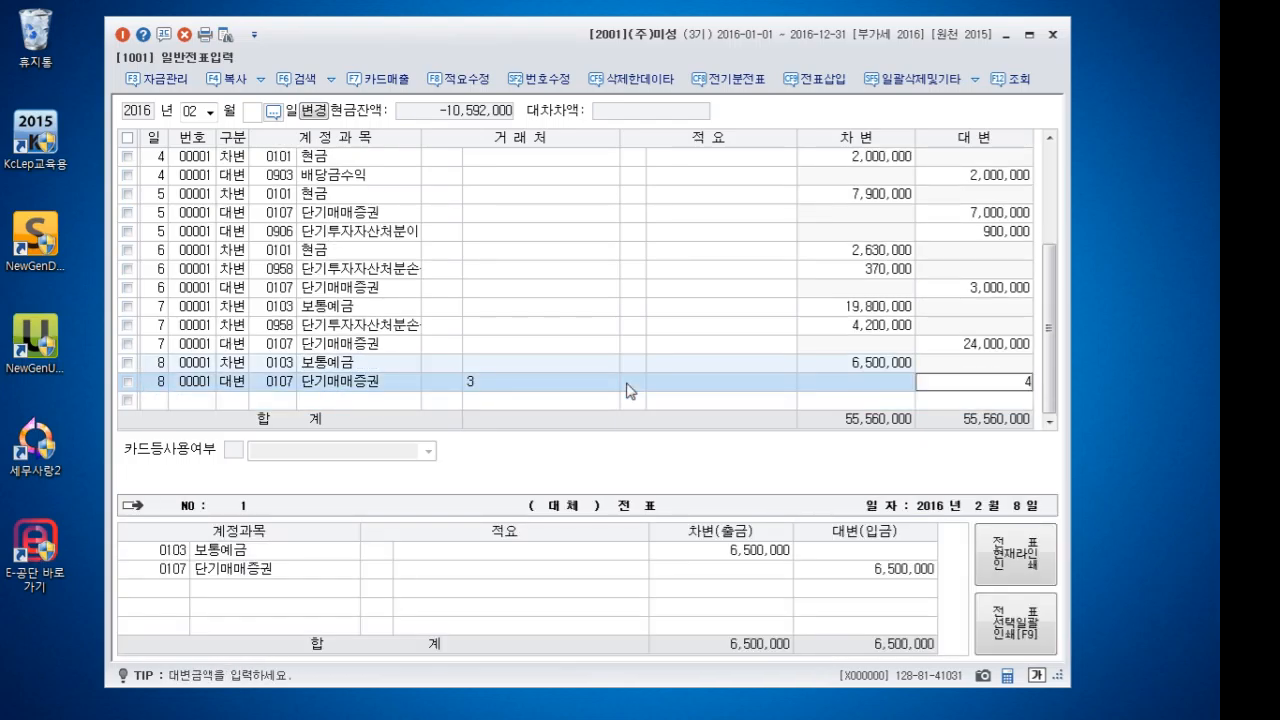
key(Return)
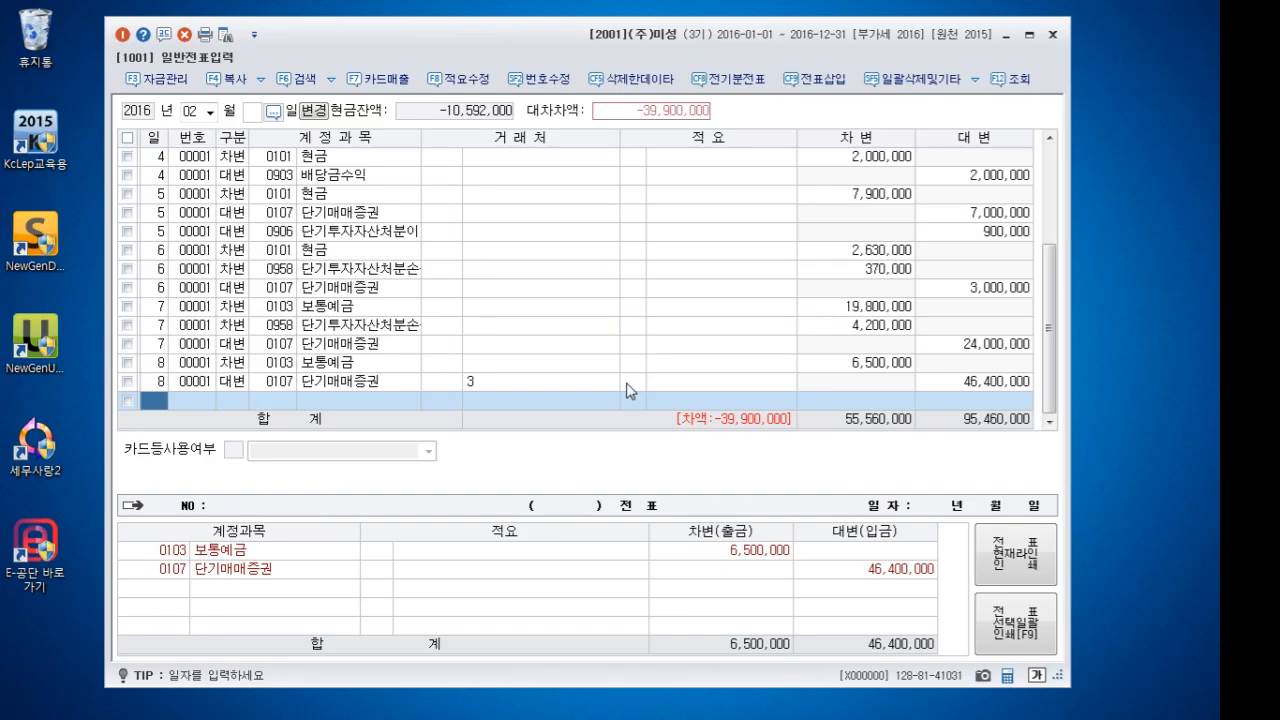
Add another February 8 credit line with 0906 단기투자자산처분이익 as its account
key(Return)
key(Return)
text(단기)
key(Return)
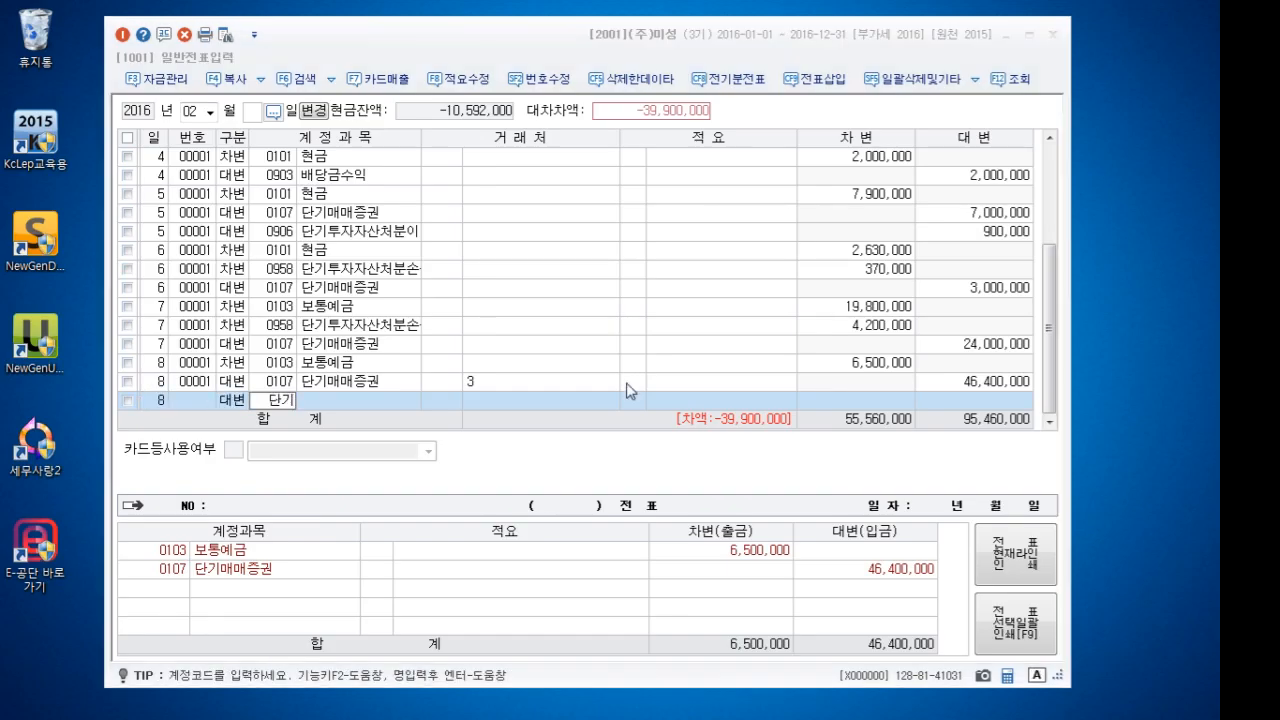
key(Up)
key(Up)
key(Up)
key(Up)
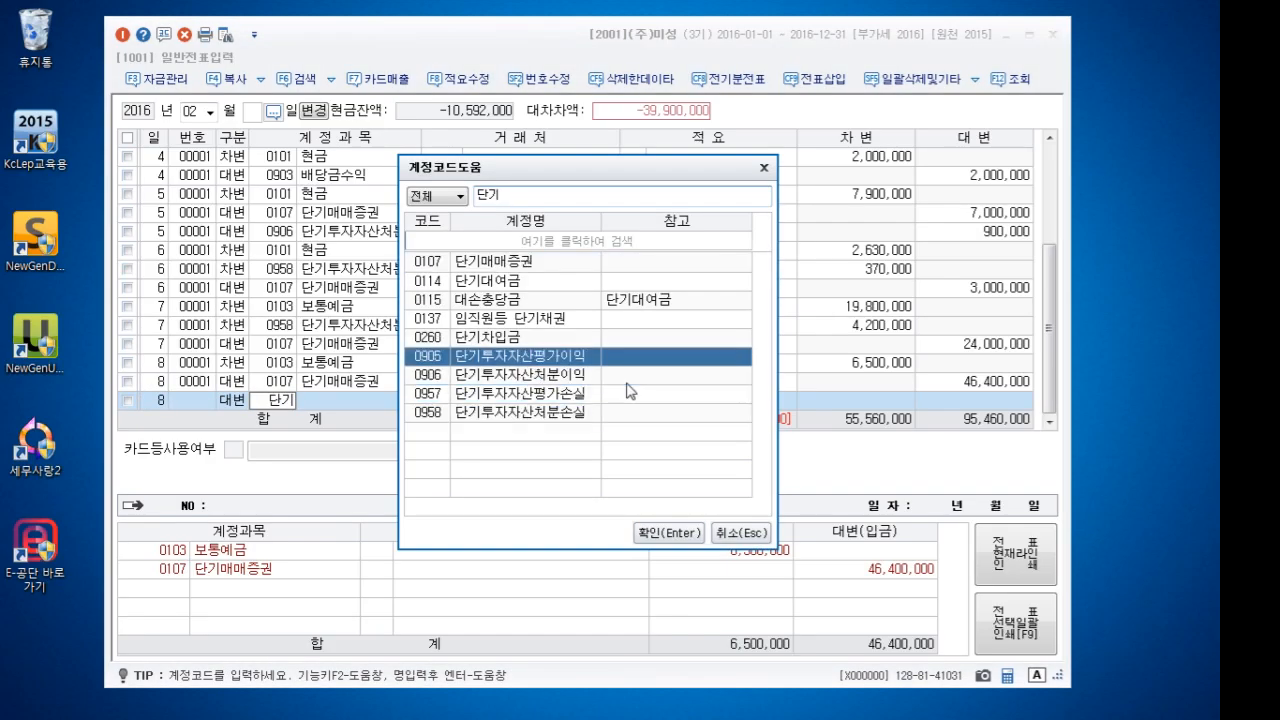
key(Down)
key(Return)
key(Return)
key(Return)
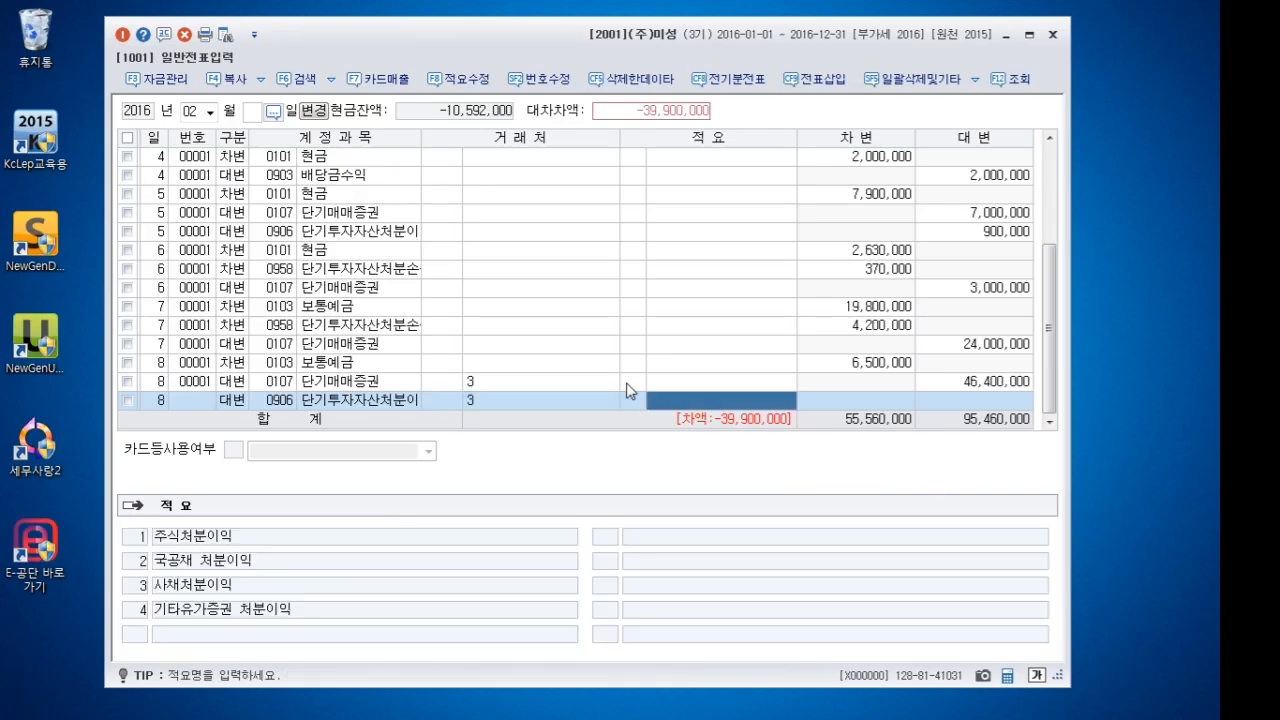
Clear the 거래처 entry from the February 8 단기매매증권 and 단기투자자산처분이익 credit lines
key(Left)
key(Up)
key(Left)
key(BackSpace)
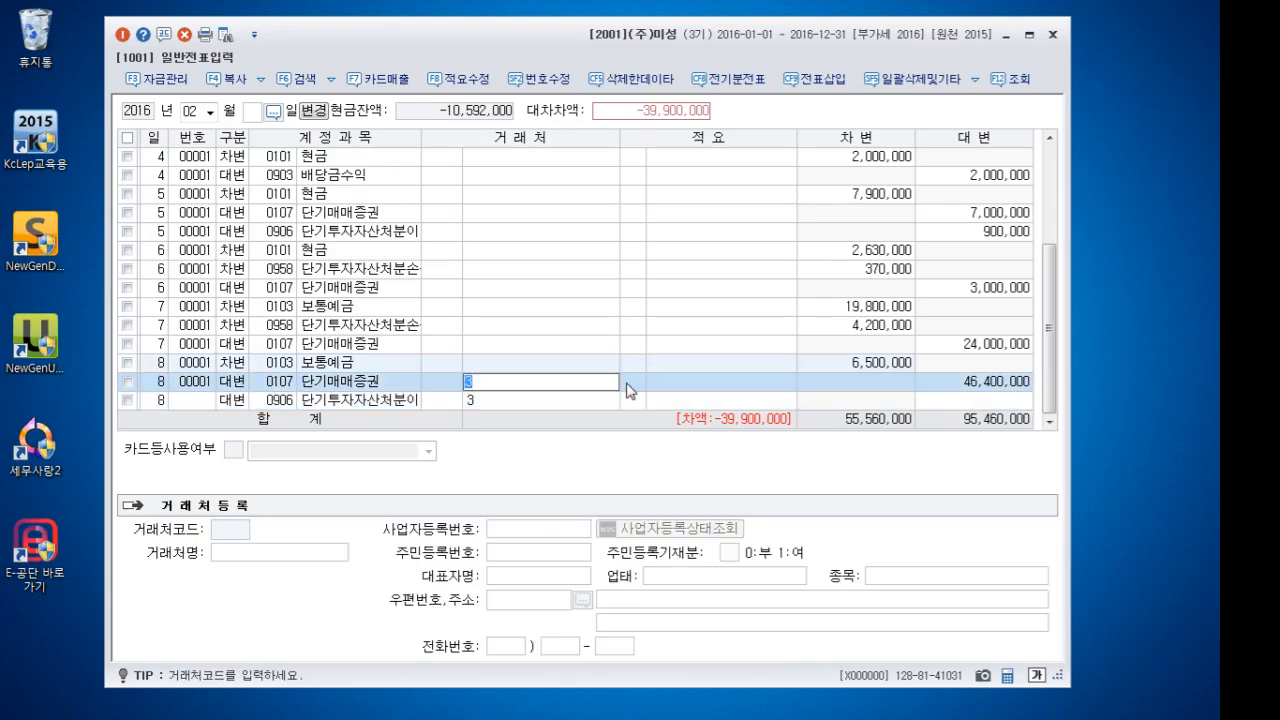
key(Return)
key(Down)
key(Left)
key(BackSpace)
key(Return)
Set the credit amount of the February 8 단기매매증권 line to 6,400,000
key(Up)
key(Right)
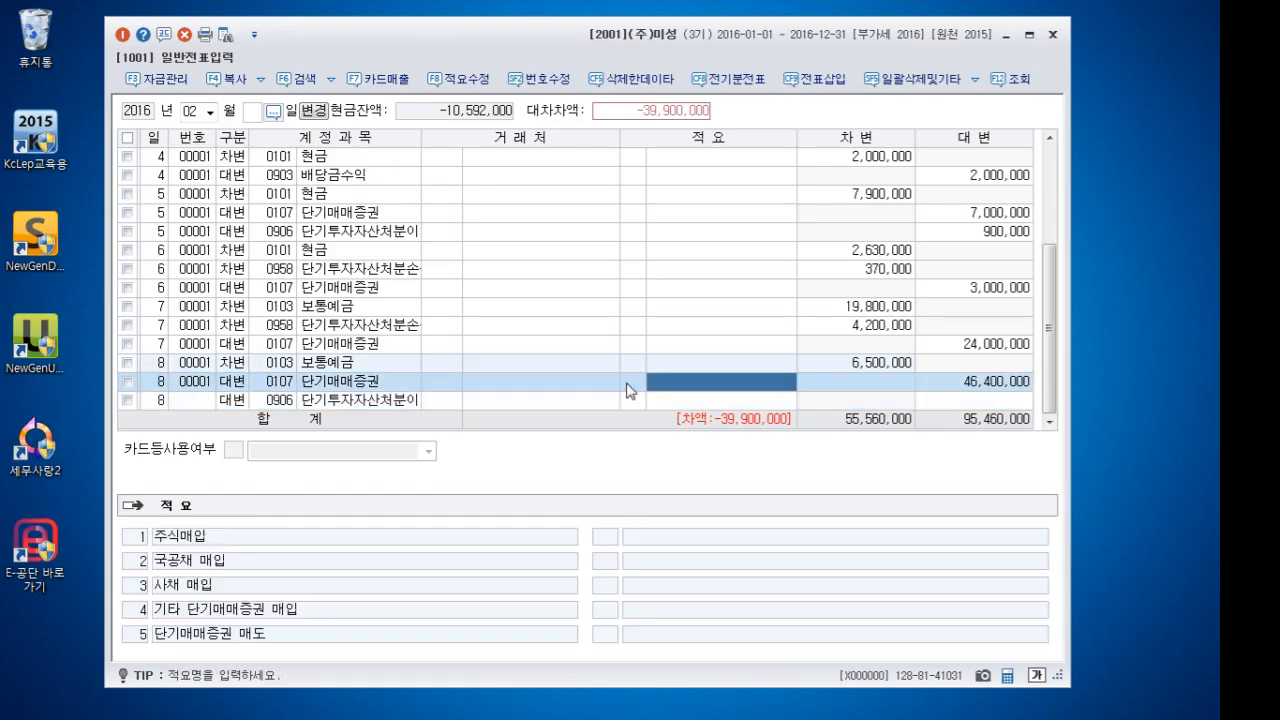
key(Return)
text(6400000)
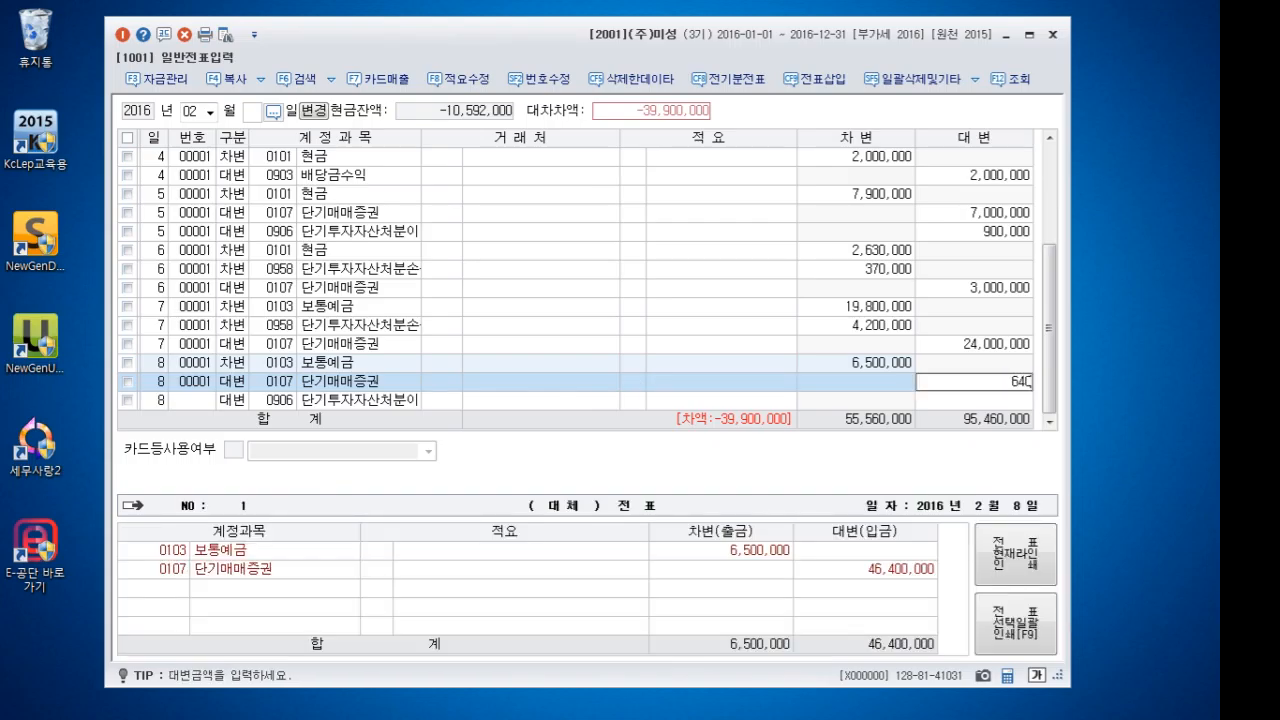
key(Return)
Complete the February 8 단기투자자산처분이익 line with the balancing credit amount of 100,000
key(Return)
key(Return)
key(Return)
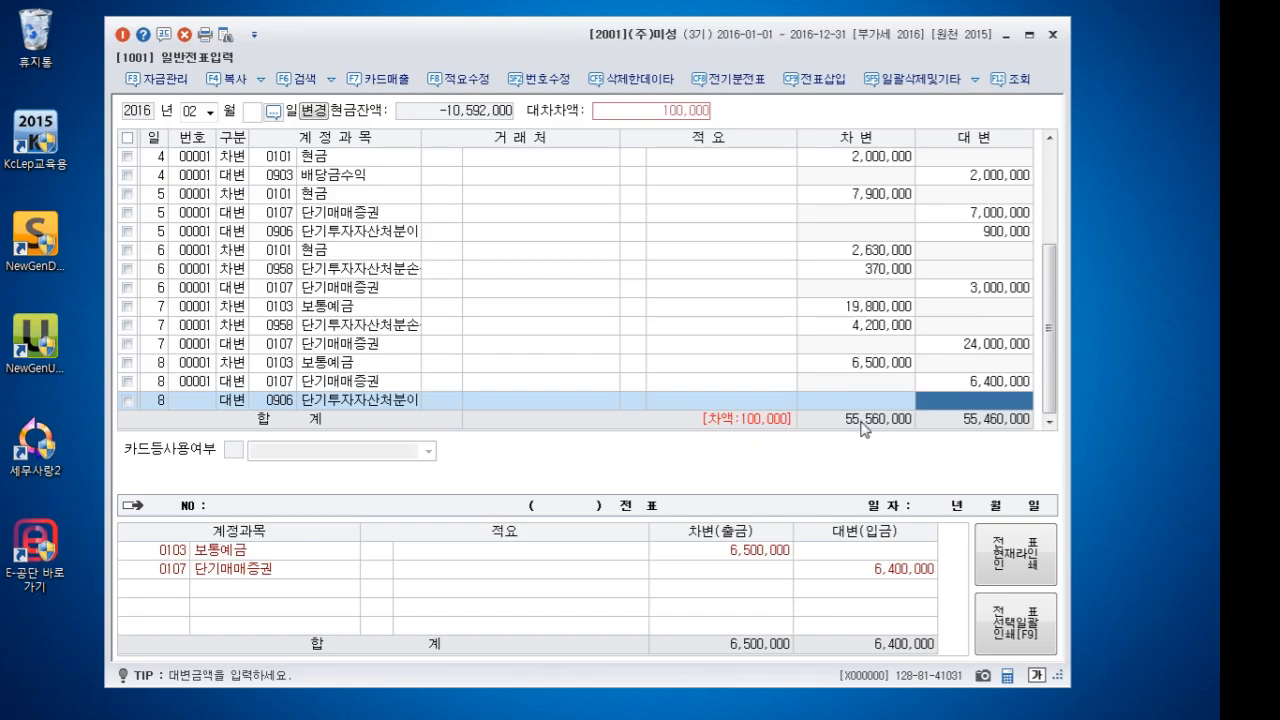
key(Return)
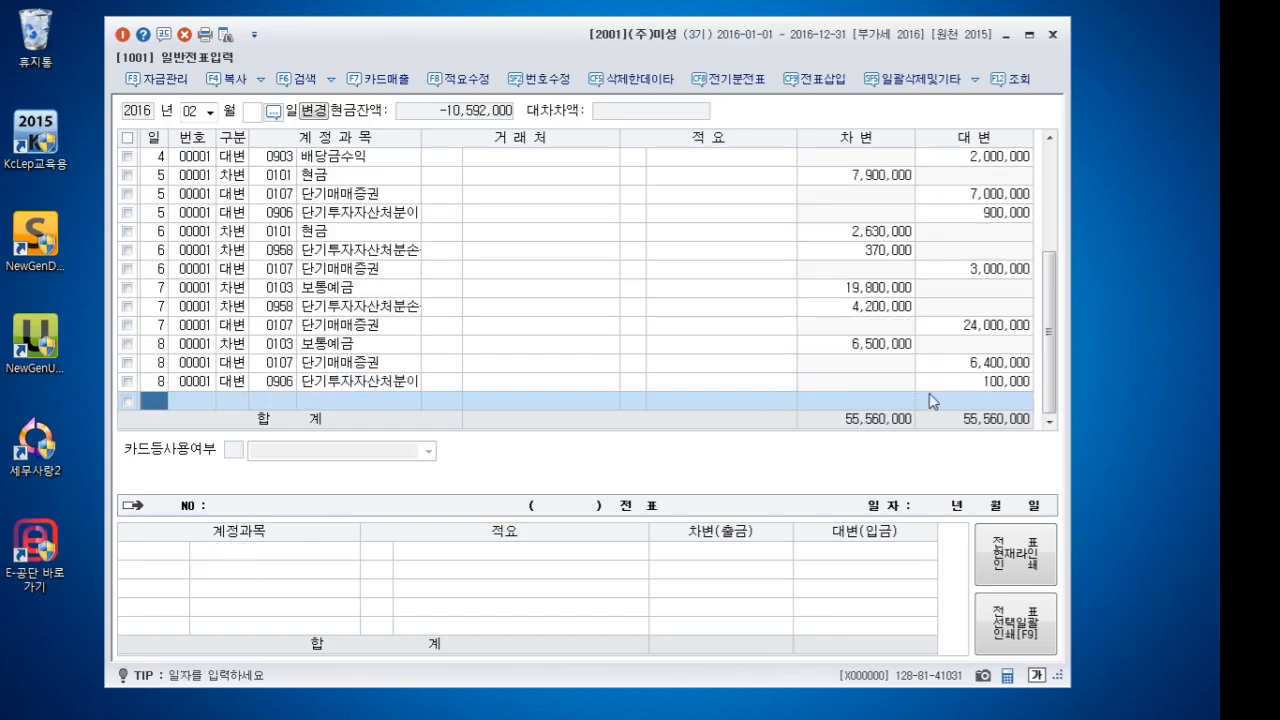
Change the credit amount of the February 8 단기투자자산처분이익 line to 1 and re-enter it as 100,000
click(967, 387)
text(1)
key(Return)
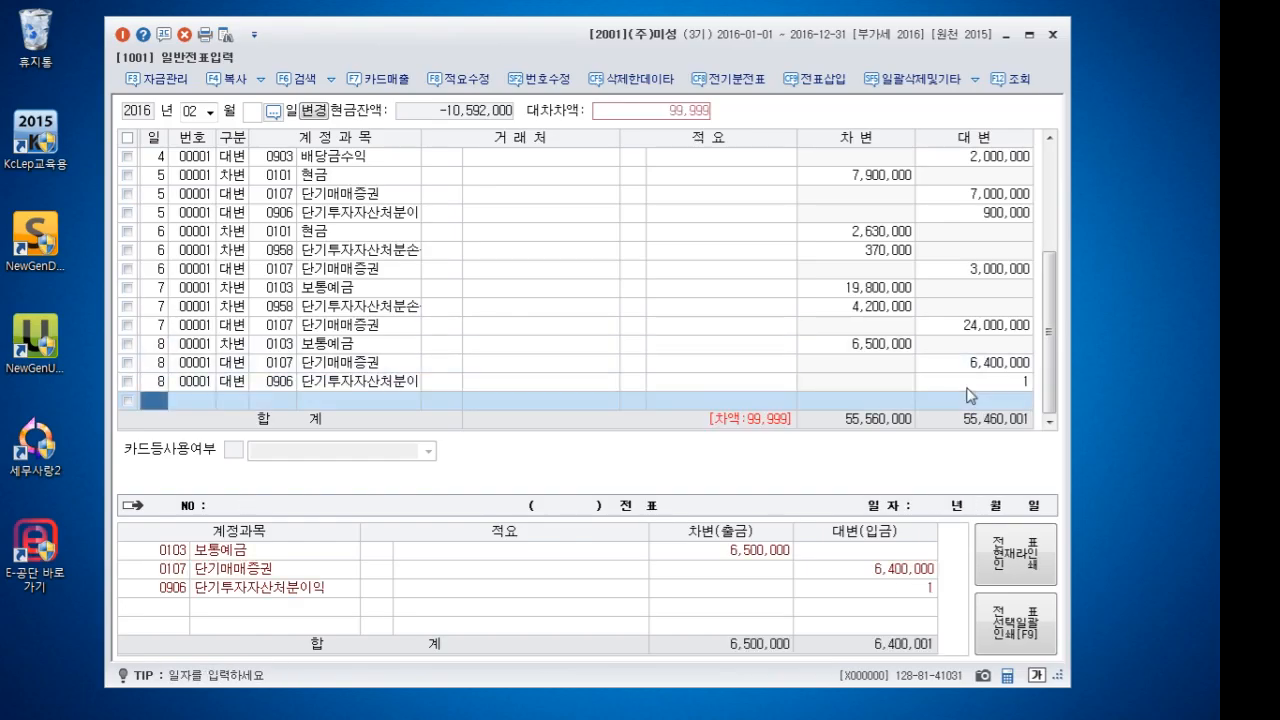
click(967, 384)
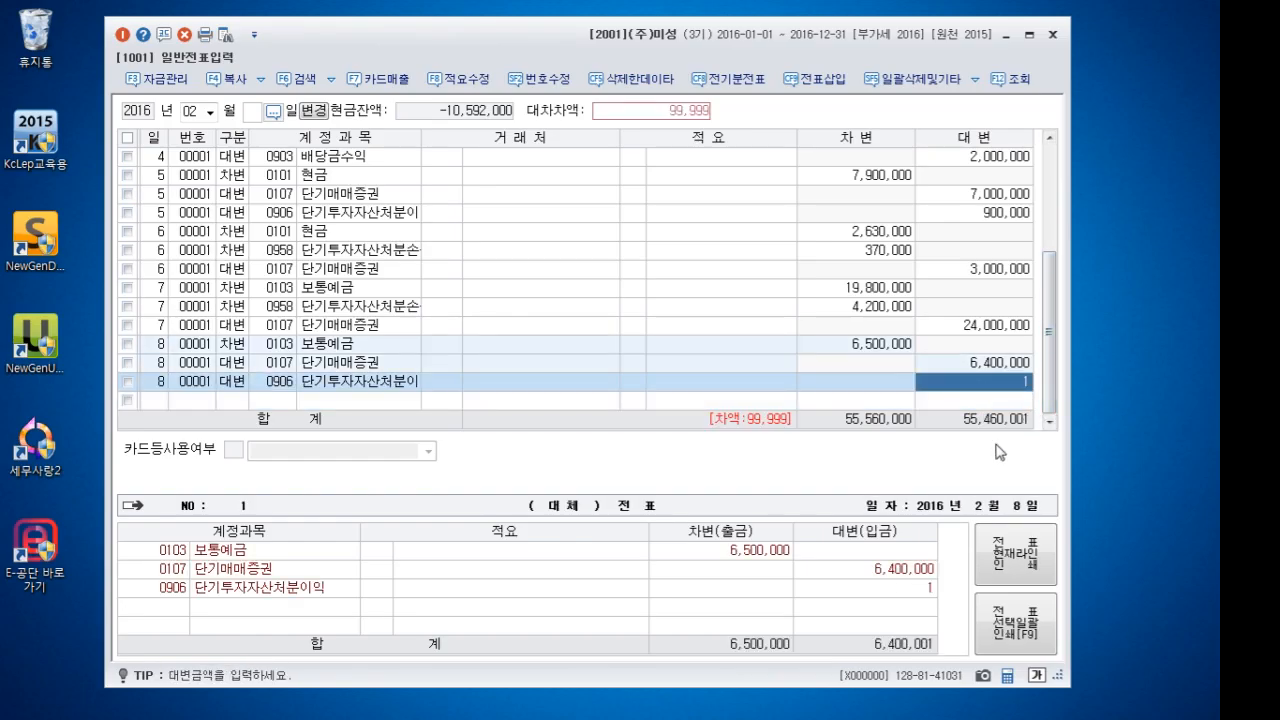
text(100000)
key(Return)
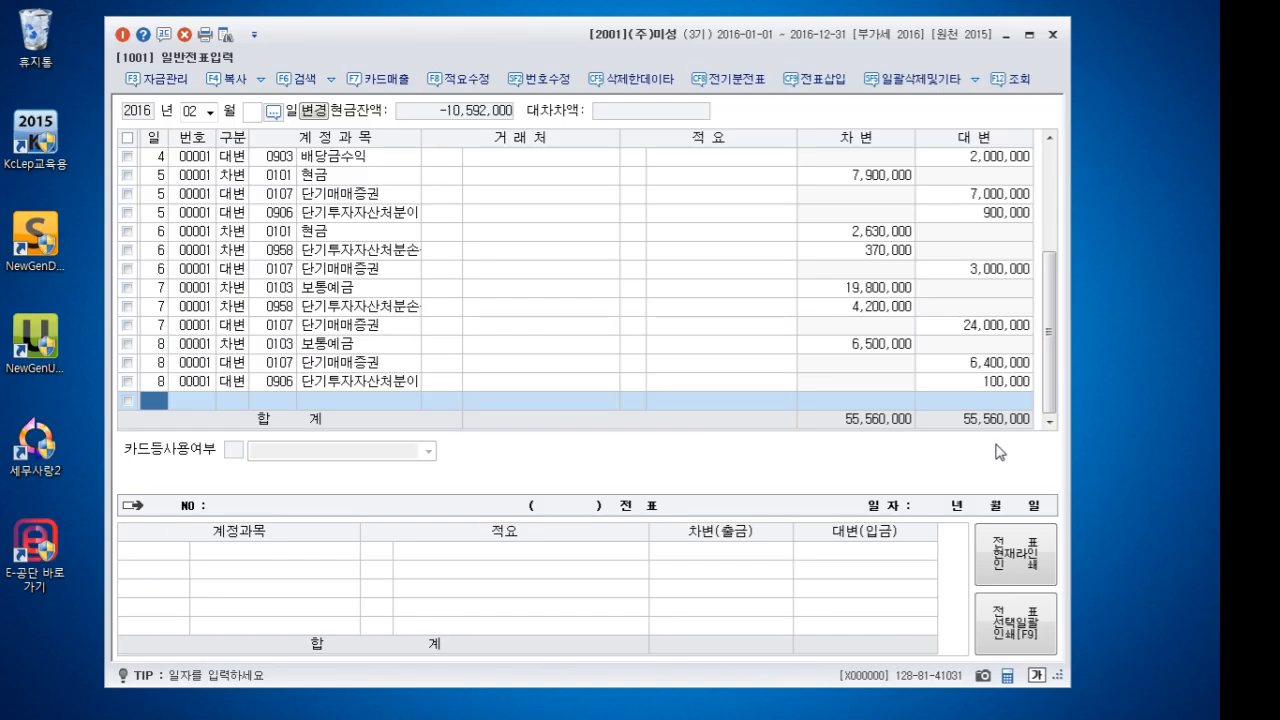
key(Up)
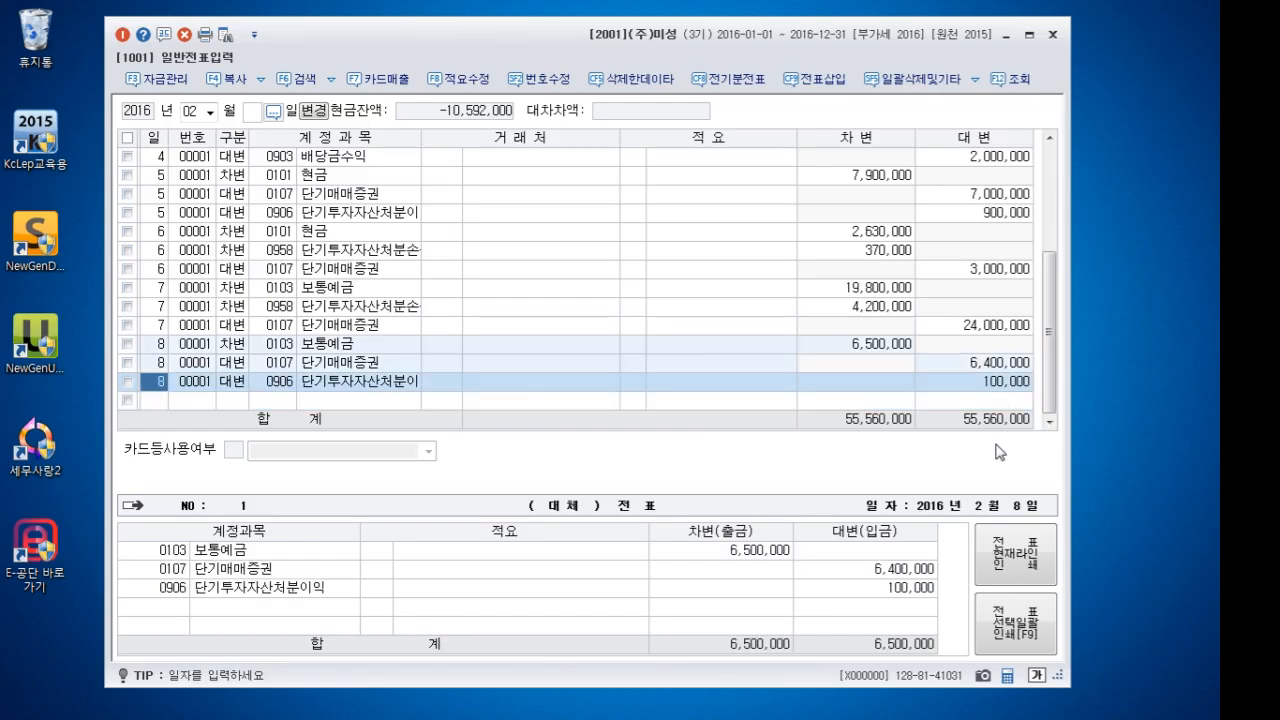
Enter a debit line dated February 9 for 0103 보통예금 with an amount of 3,200,000
key(Down)
text(9)
key(Return)
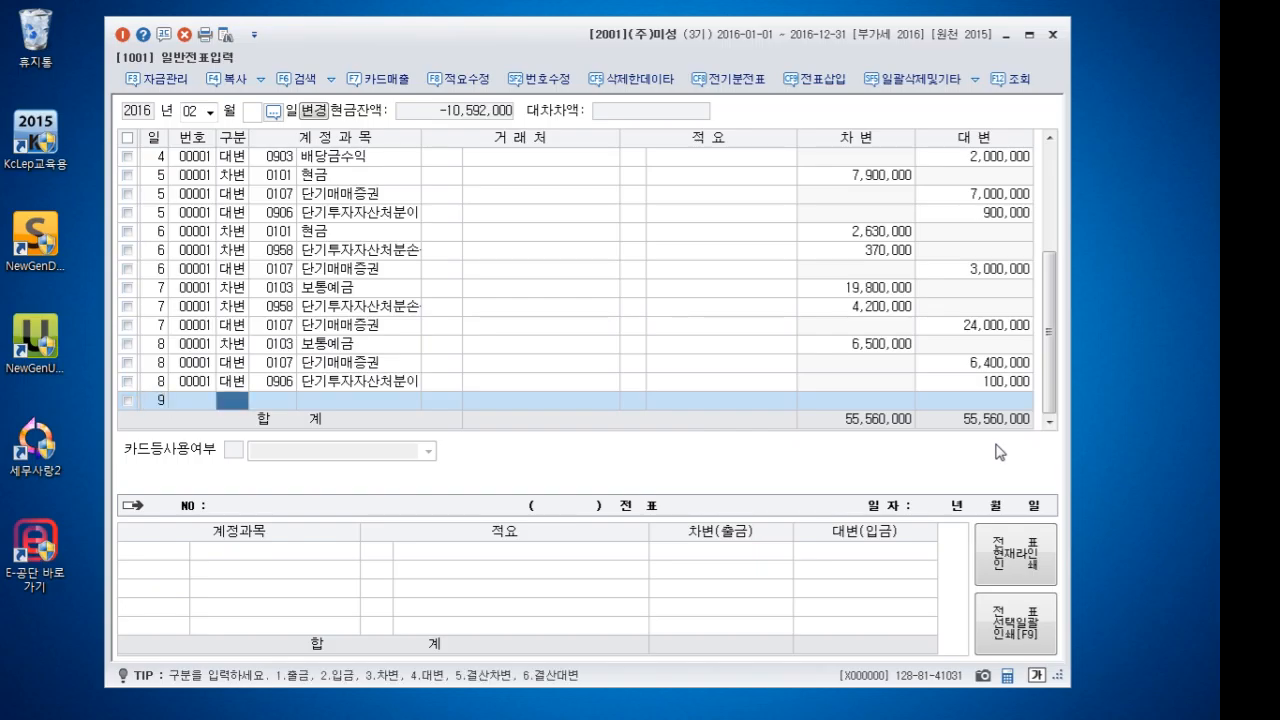
text(3103)
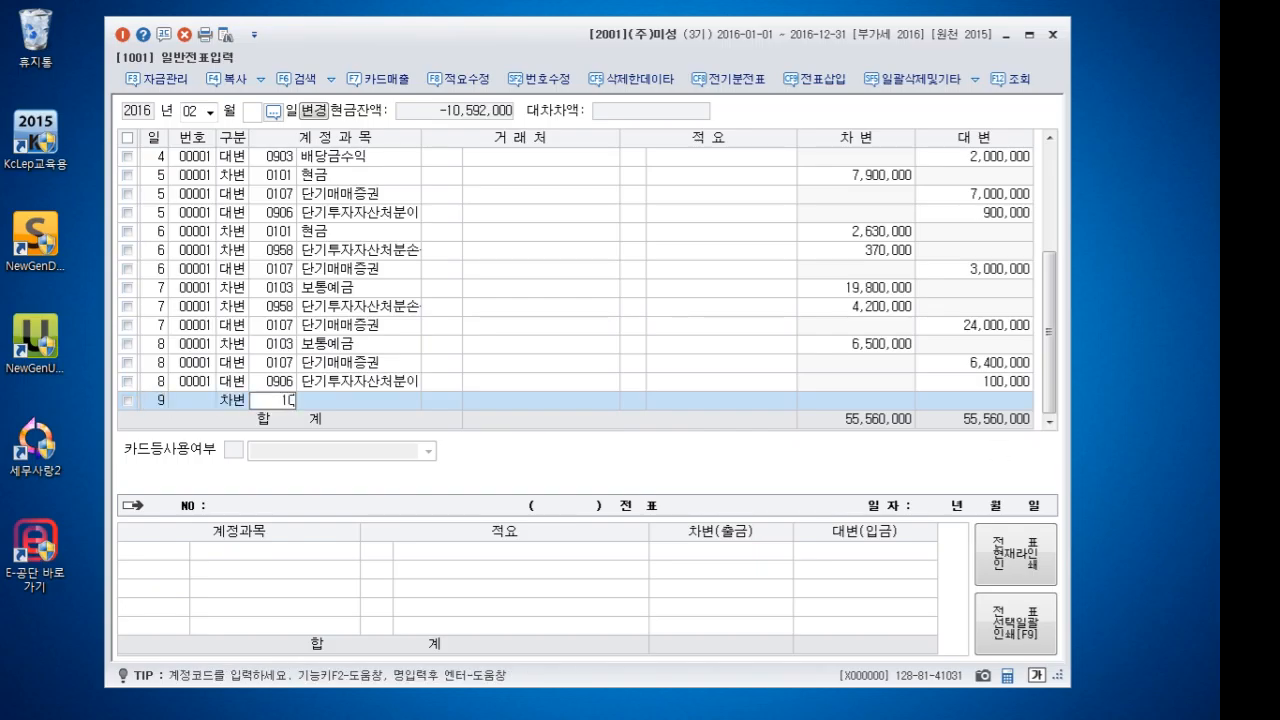
key(Return)
key(Return)
key(Return)
key(Return)
key(Return)
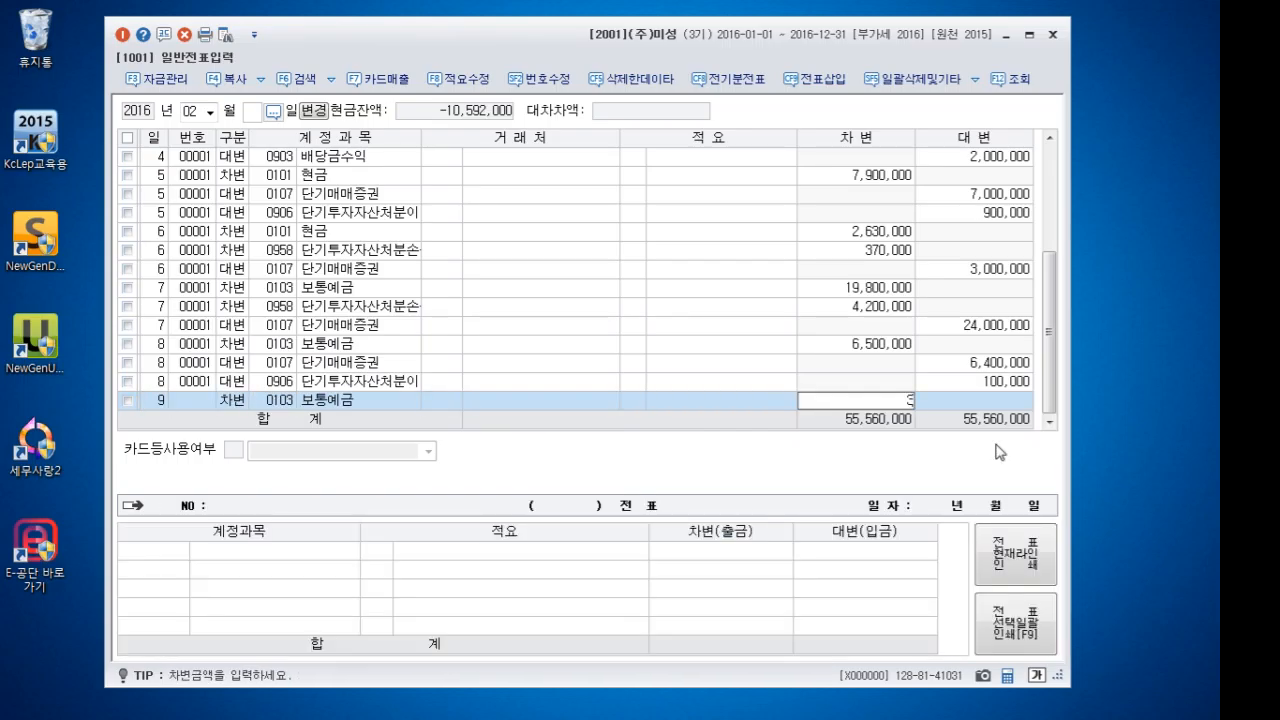
text(3200000)
key(Return)
Add a February 9 credit line for 0107 단기매매증권 with an amount of 2,800,000
text(4)
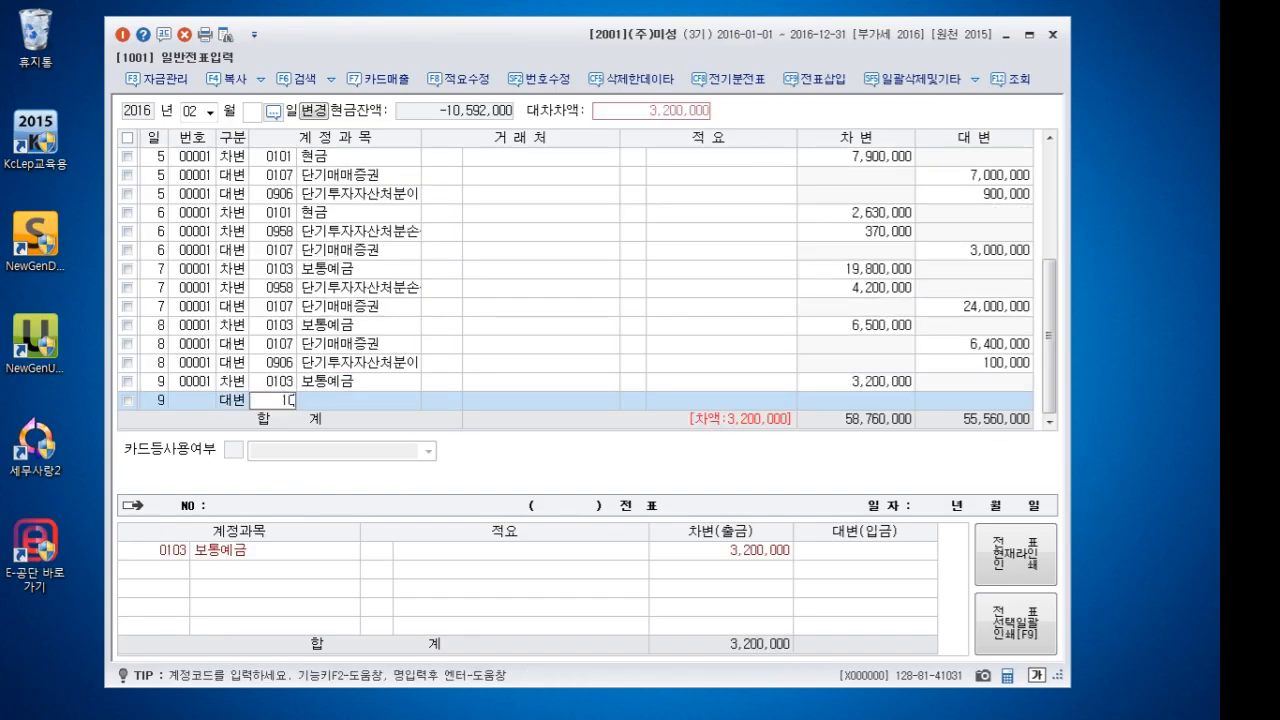
text(107)
key(Return)
key(Return)
key(Return)
text(2800000)
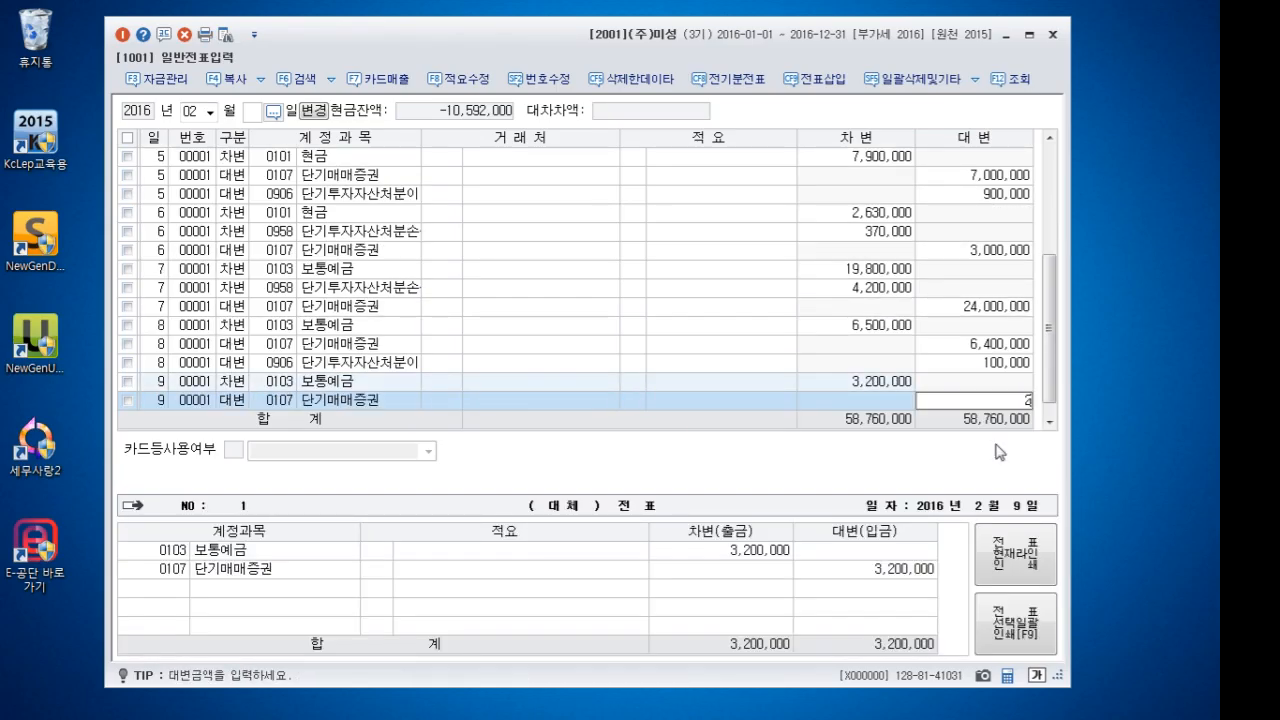
key(Return)
Look up 단기 accounts and add a February 9 credit line for 0906 단기투자자산처분이익 with the balancing 400,000
text(4)
key(Return)
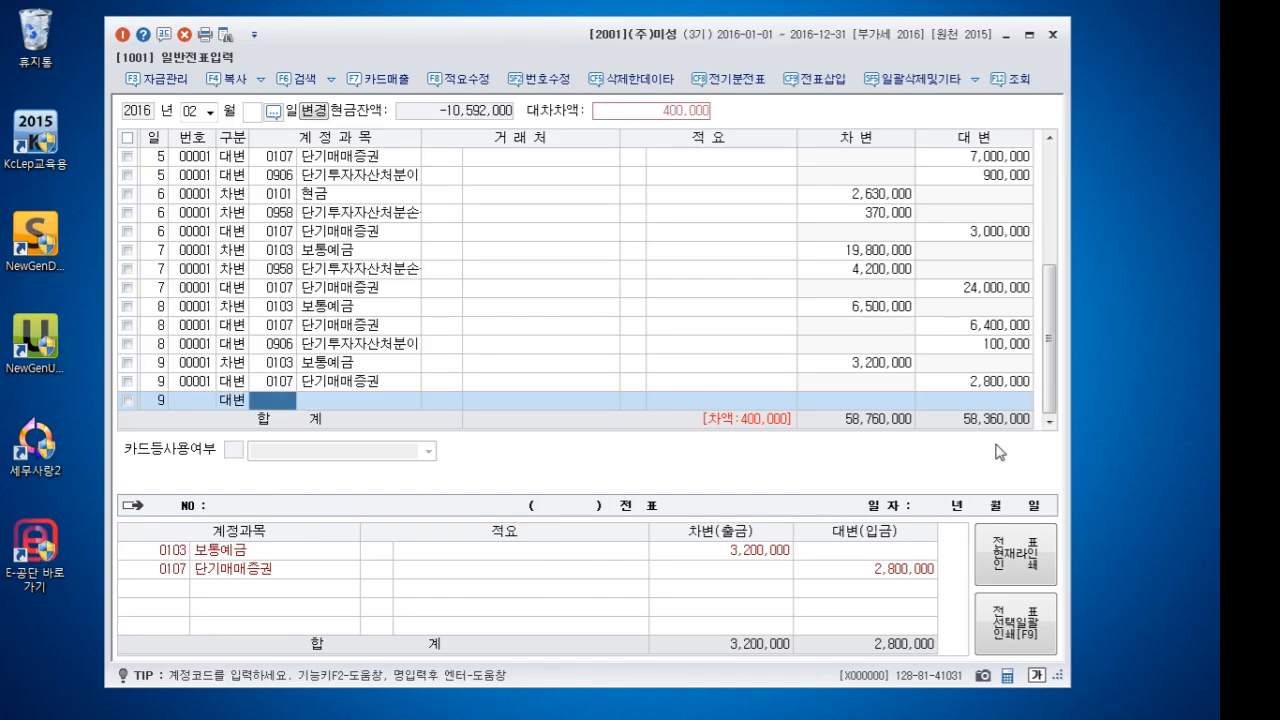
text(단기)
key(Return)
key(End)
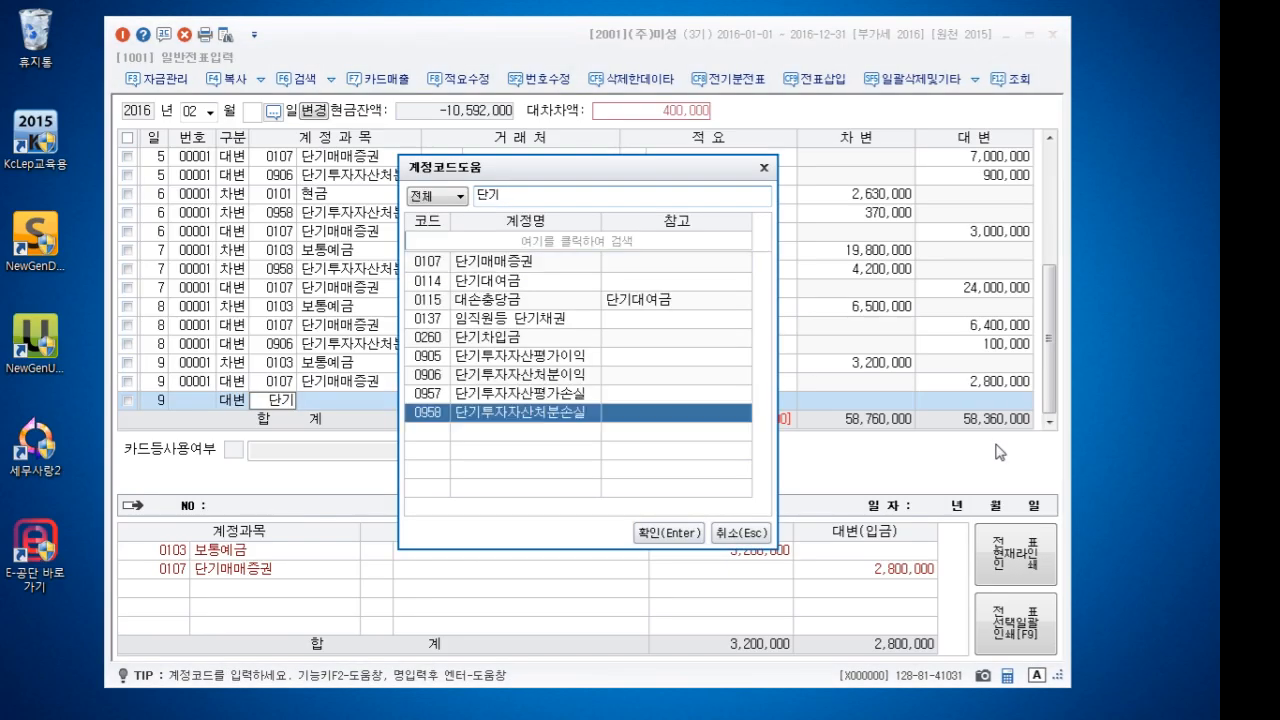
key(Up)
key(Up)
key(Return)
key(Return)
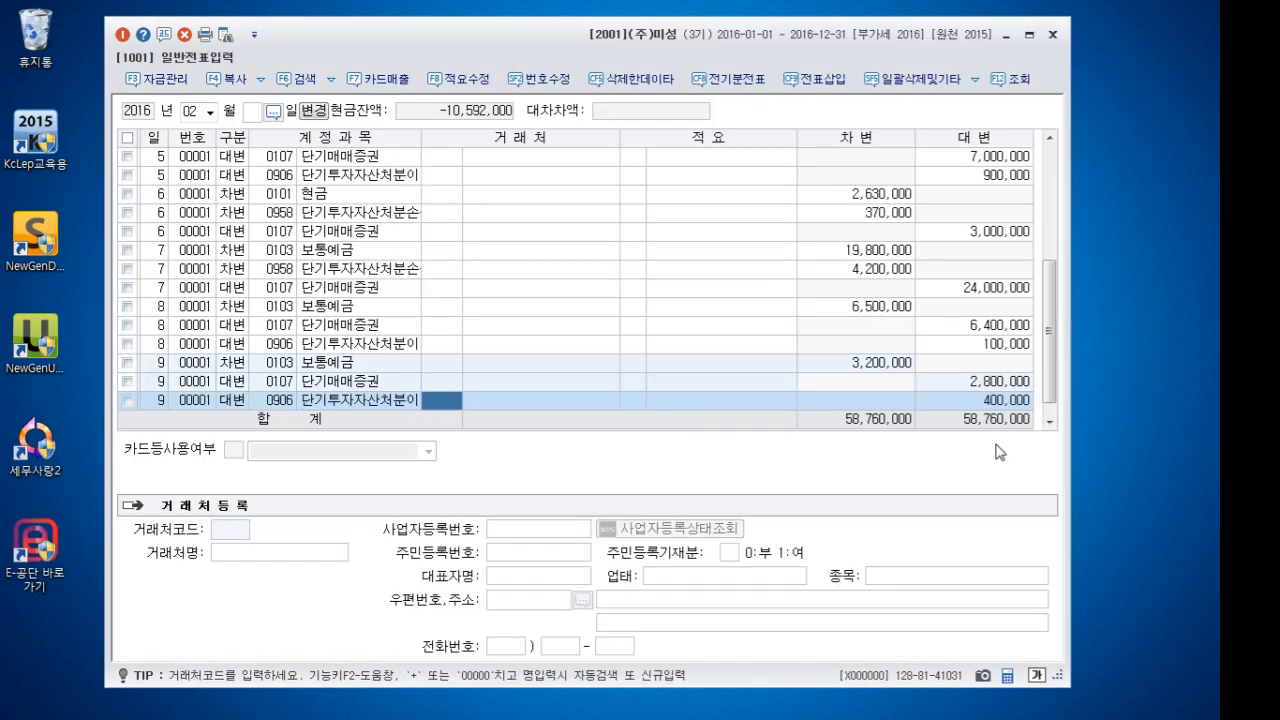
key(Return)
key(Return)
key(Return)
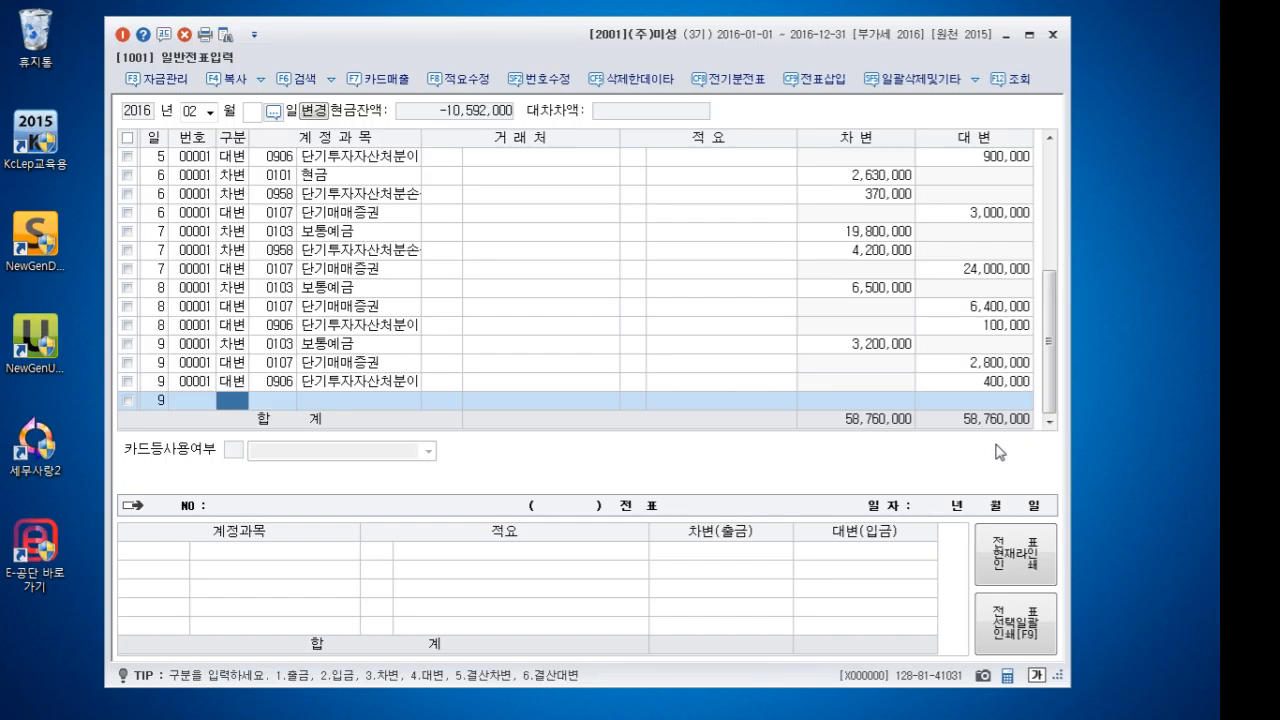
Change the voucher entry month to 03 and move to its first empty voucher line
click(189, 110)
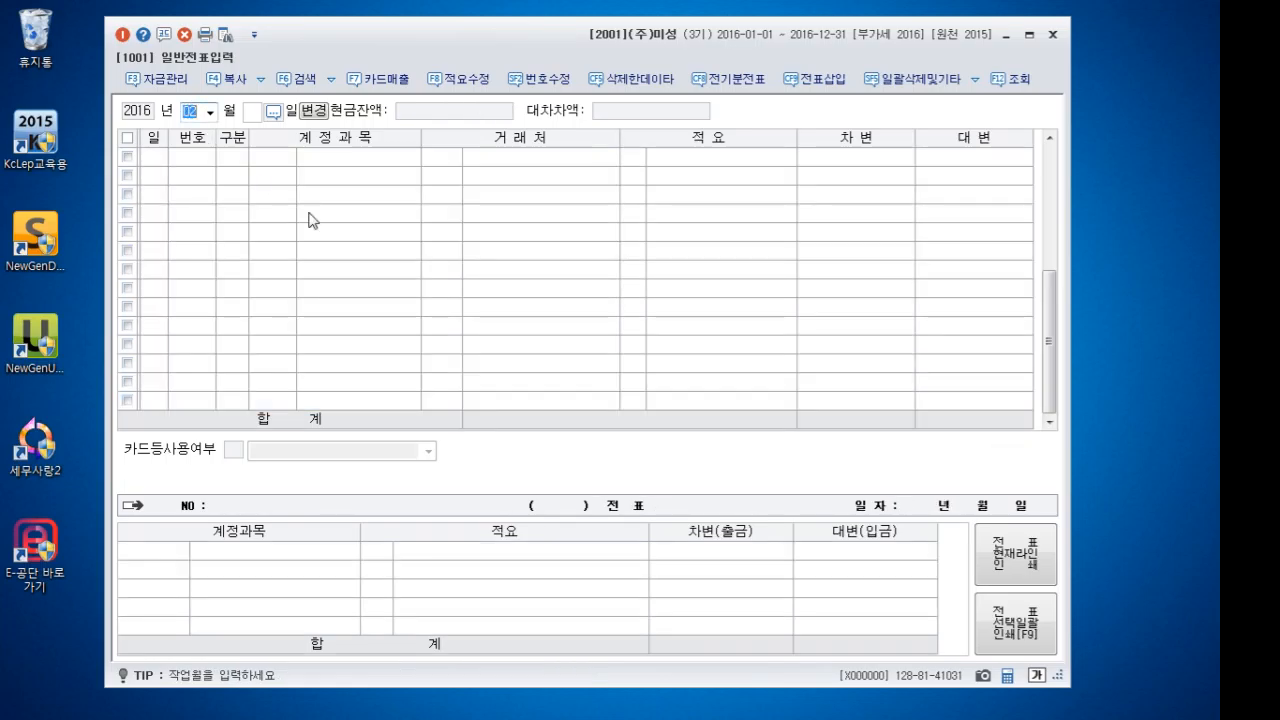
text(3)
key(Return)
key(Return)
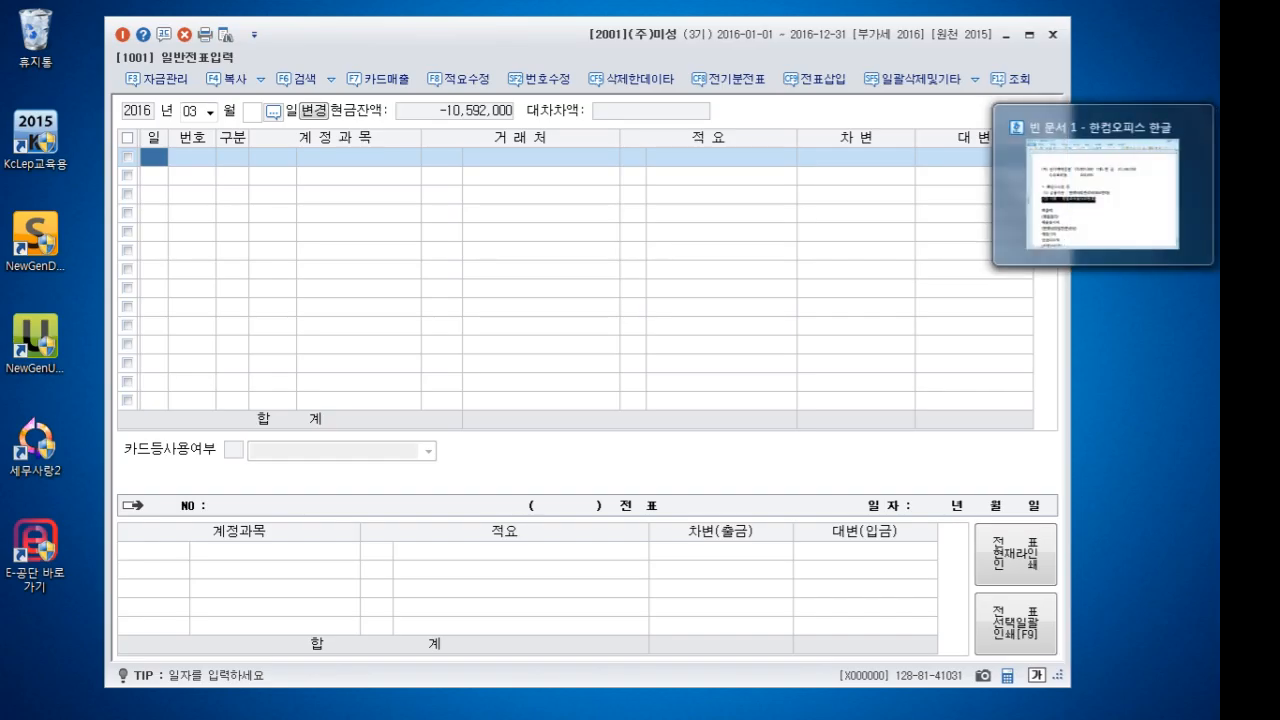
Switch to the blank-titled 한컴오피스 한글 document and delete all of its text
click(1248, 186)
key(ctrl+a)
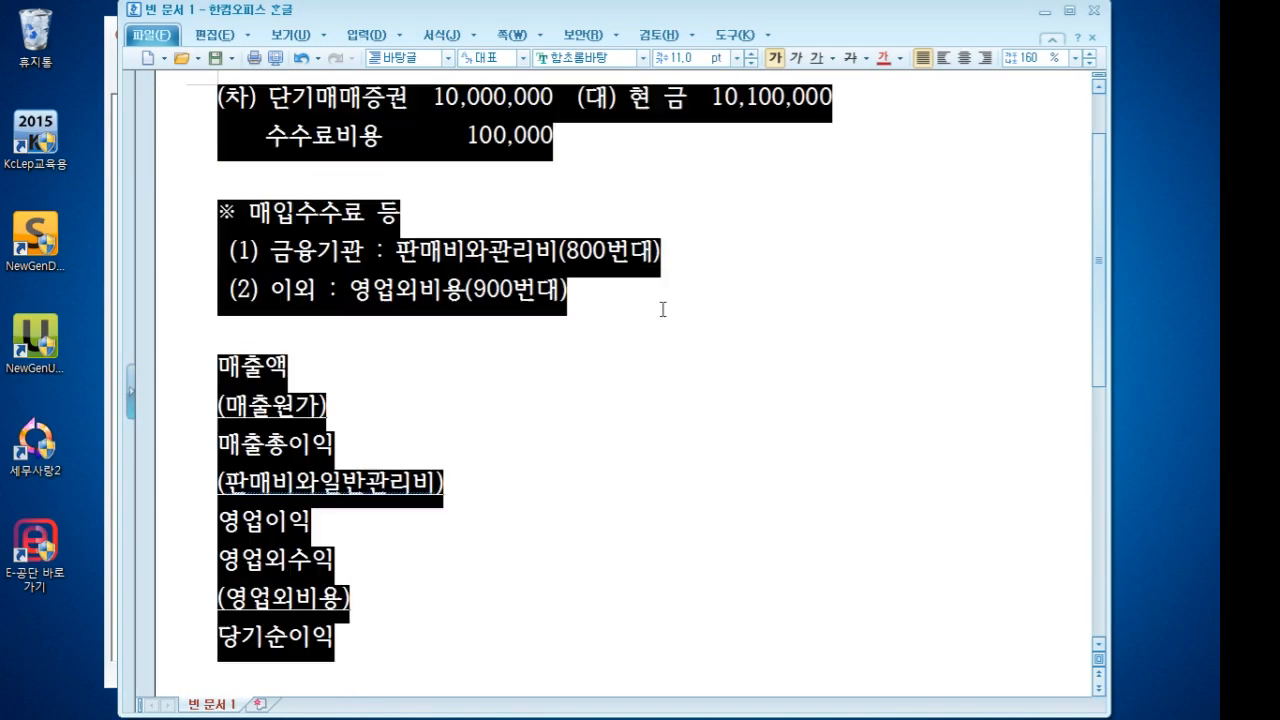
scroll(664, 310, up, 1)
key(Delete)
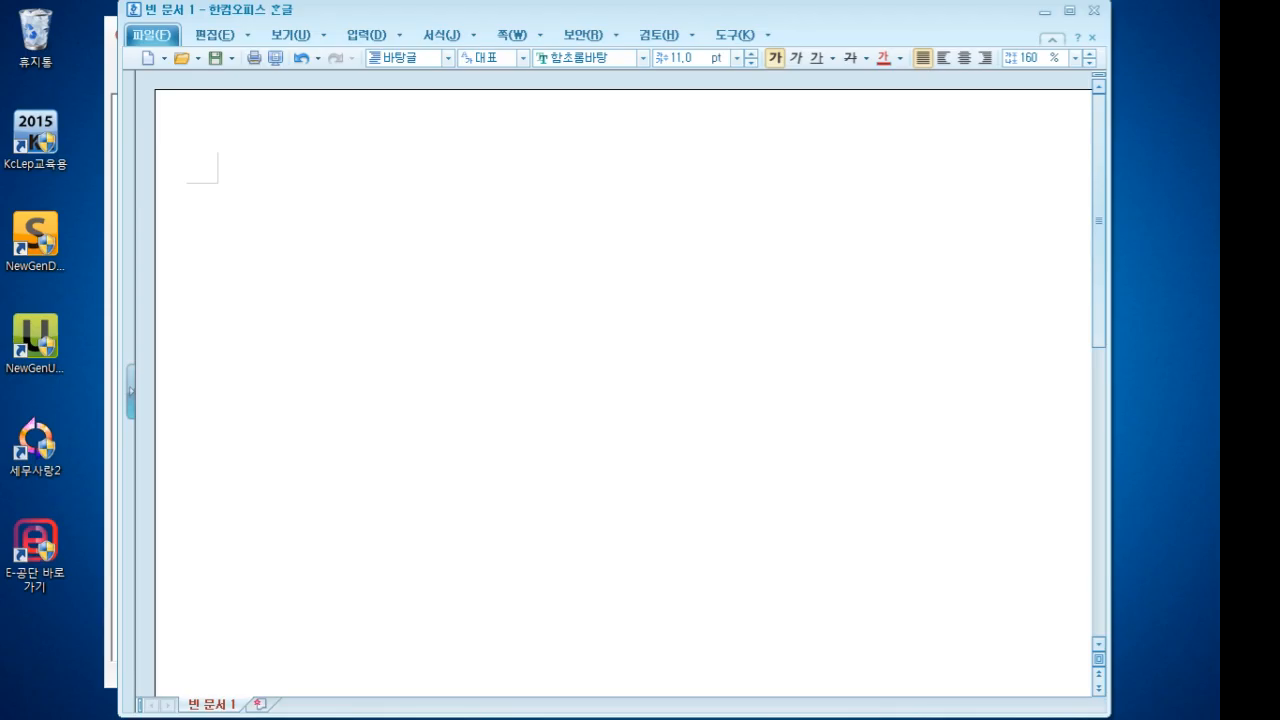
Write the note "거래처원장 : 거래처별 계정과목의 증감, 감소, 잔액에 대한 물음" in the document
text(거래처원장 )
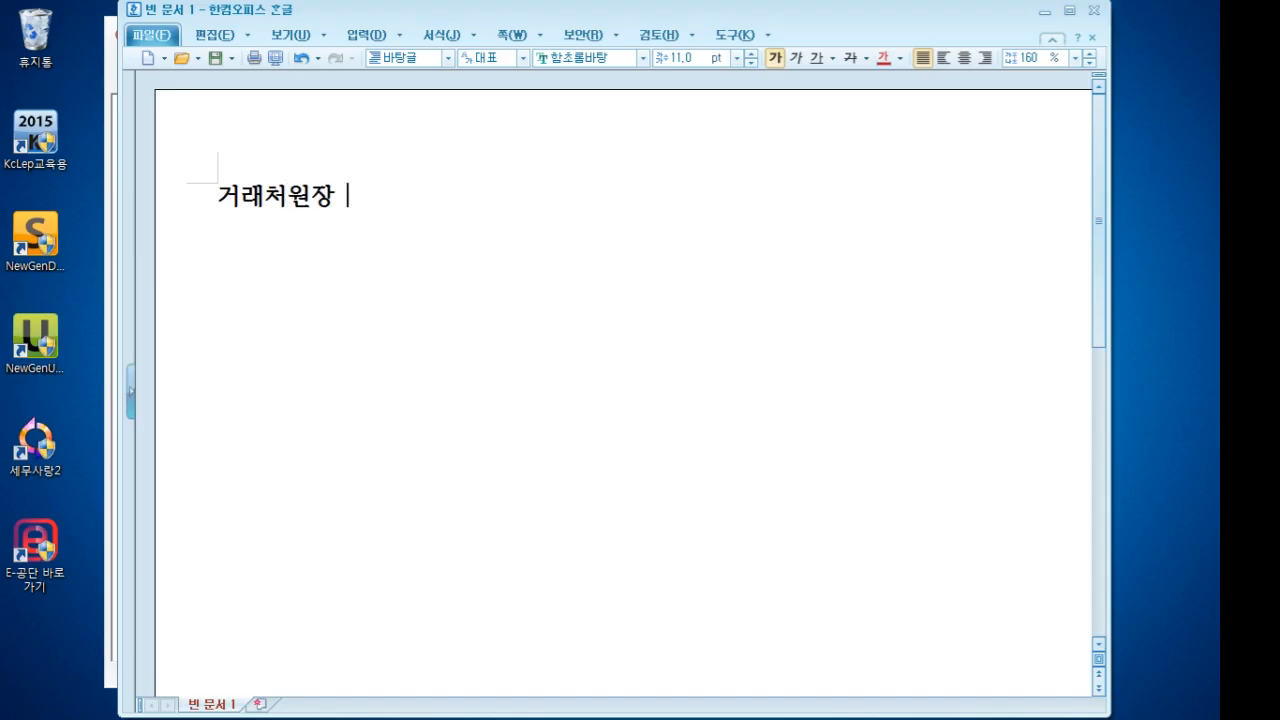
text(: 거래처별 ㄱ)
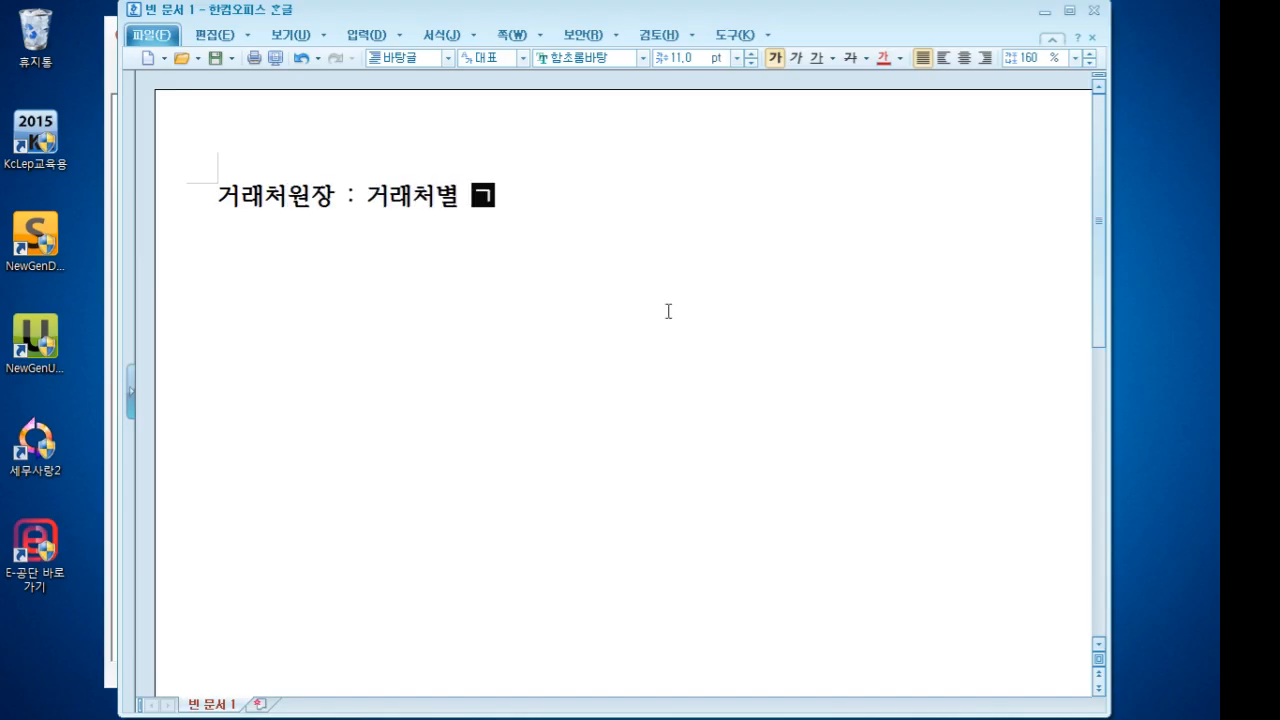
text(계정과목의 증ㄱ)
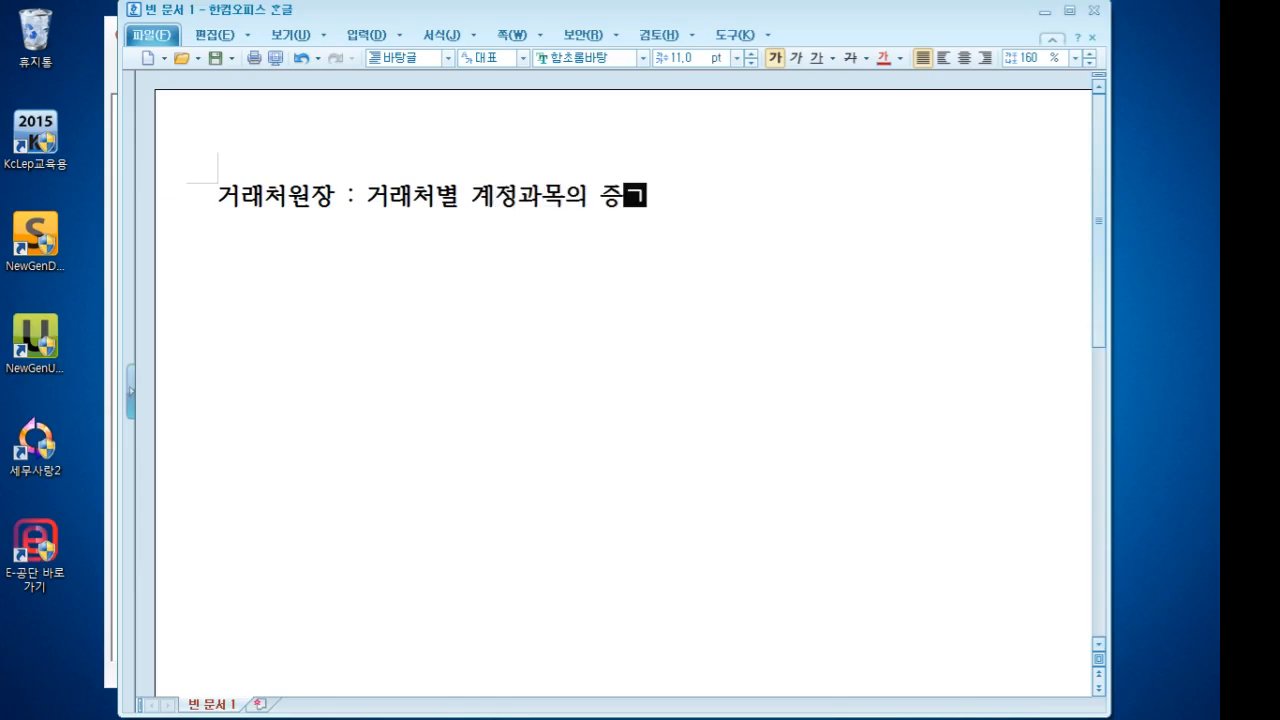
text(감, 감소, 잔)
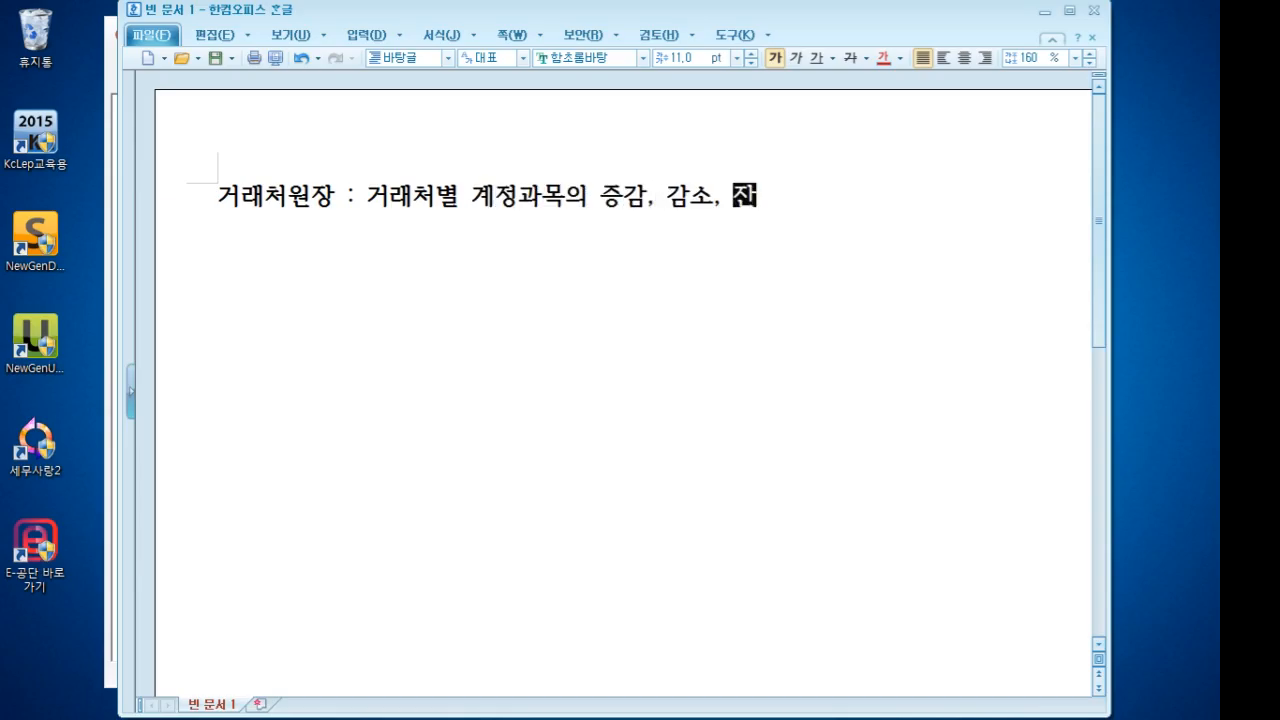
text(액에 대한 물음)
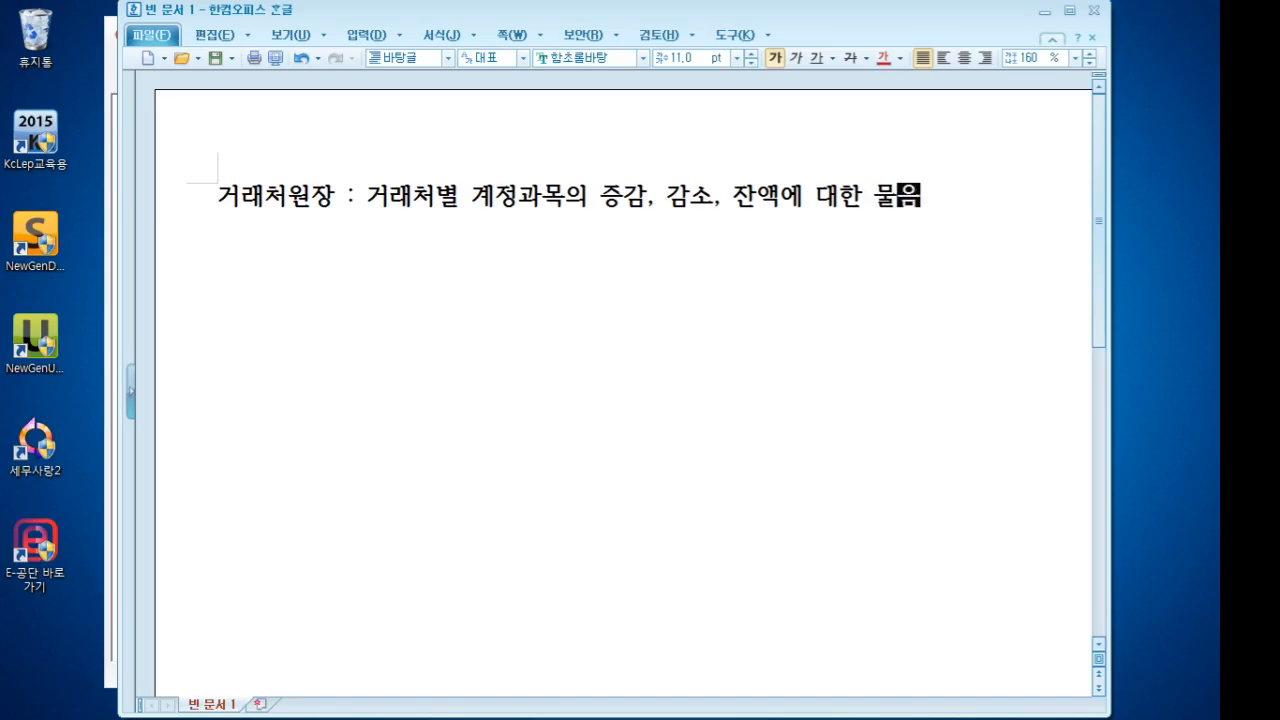
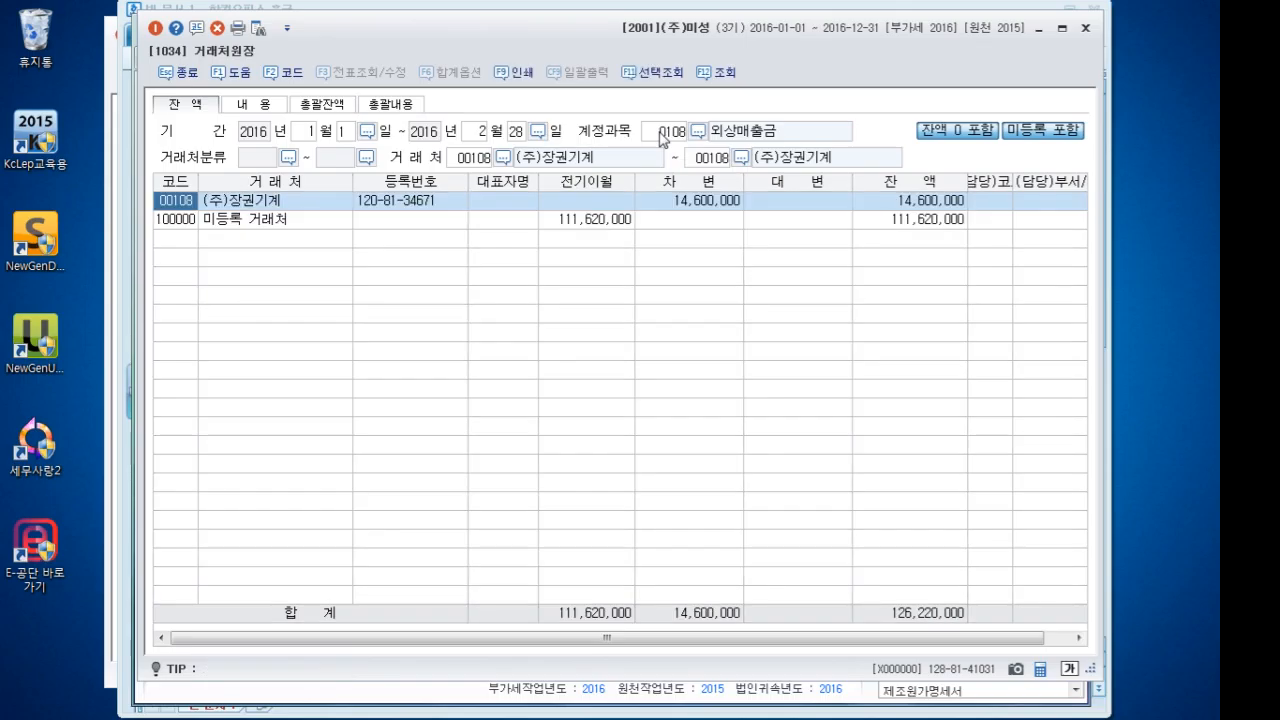
Examine the debit, credit and balance of (주)장권기계 for 0108 외상매출금 in 거래처원장, and put the ledger window away
click(712, 203)
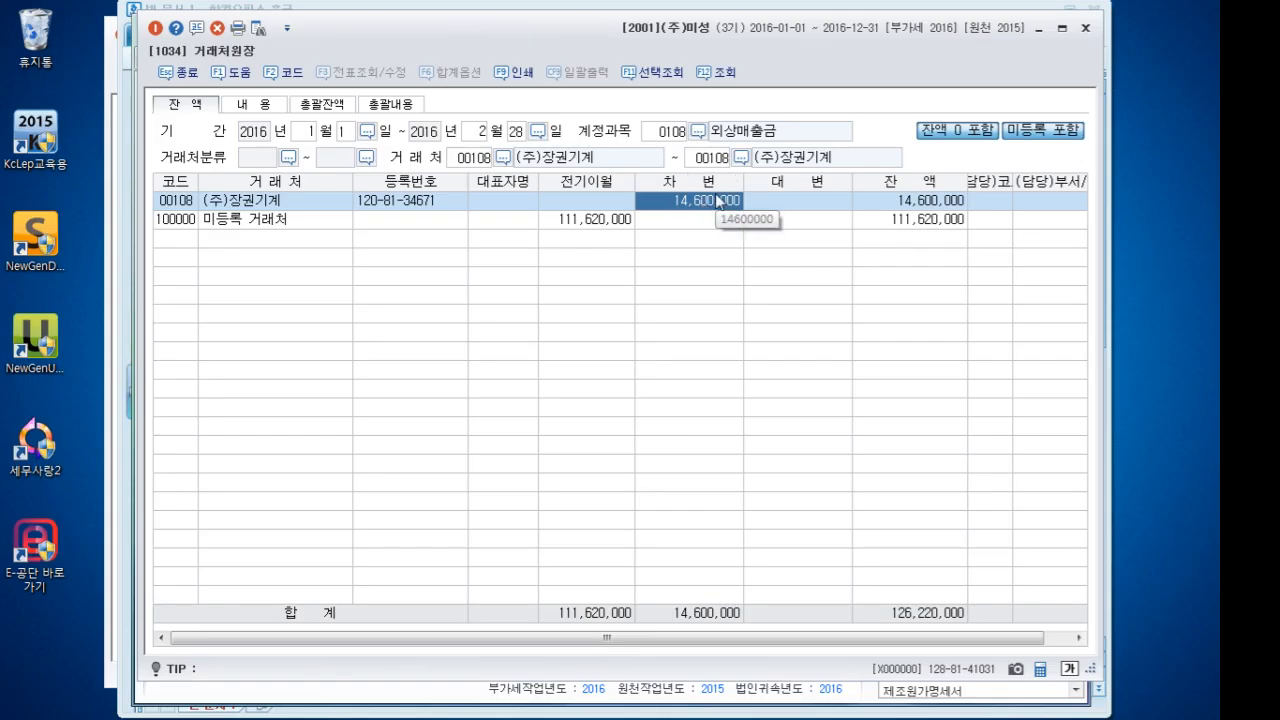
click(782, 203)
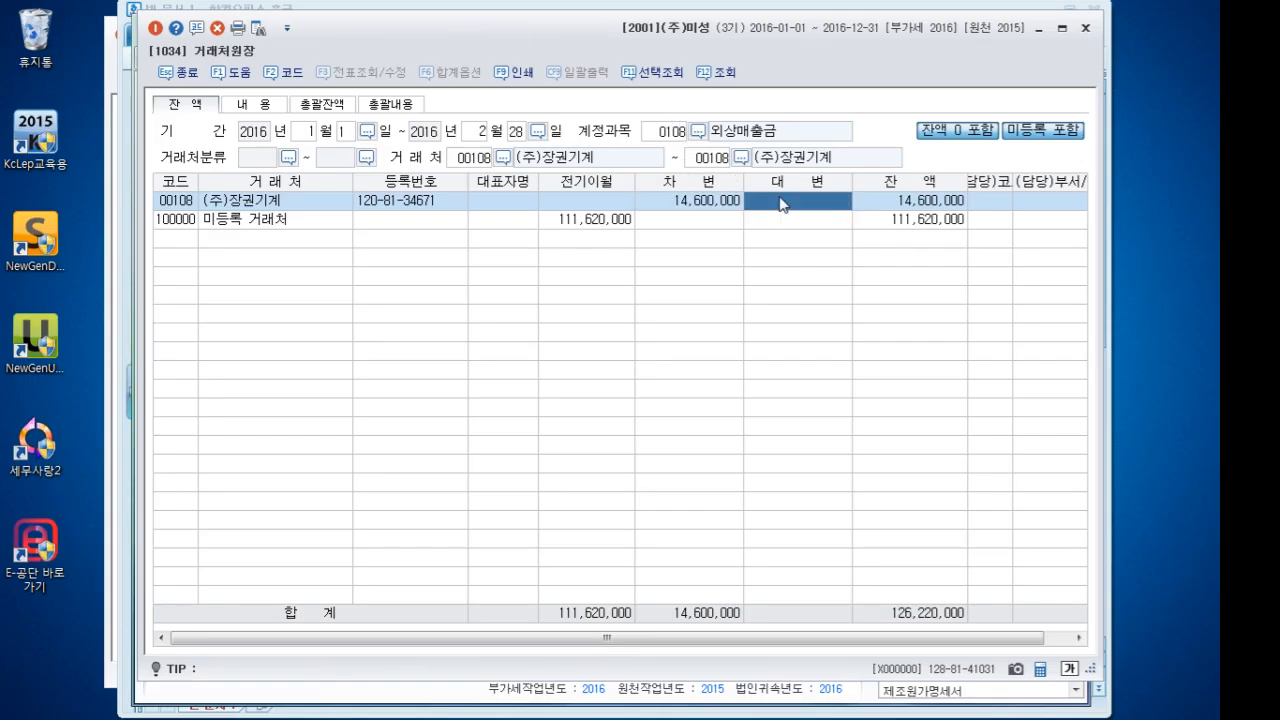
click(953, 203)
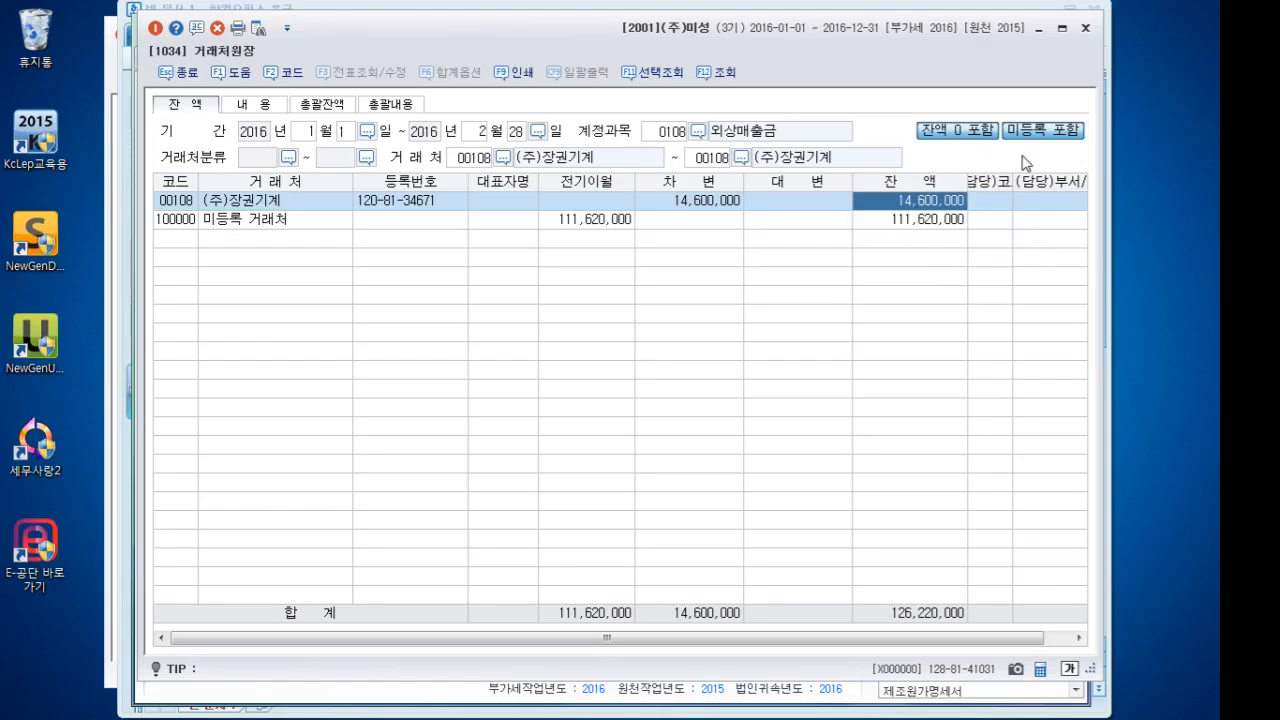
click(1039, 31)
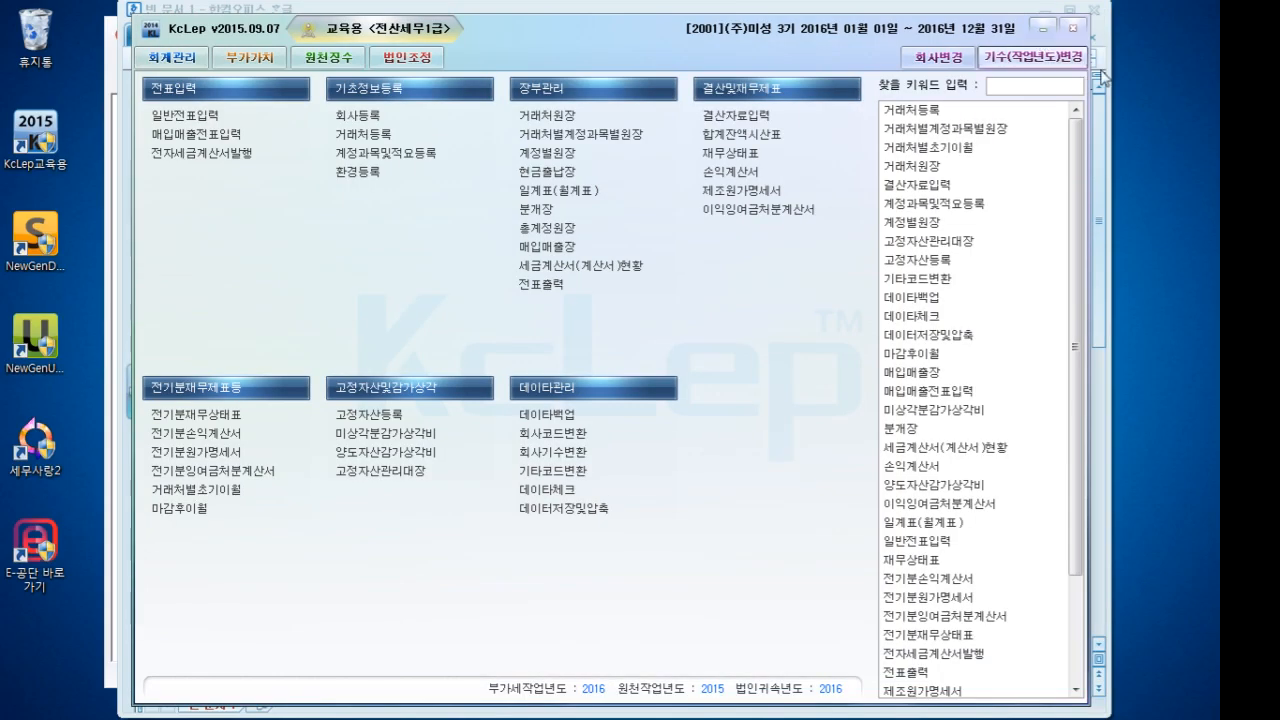
Start a 대변 line dated March 1 for account 0108 외상매출금 in the 일반전표입력 window
click(111, 301)
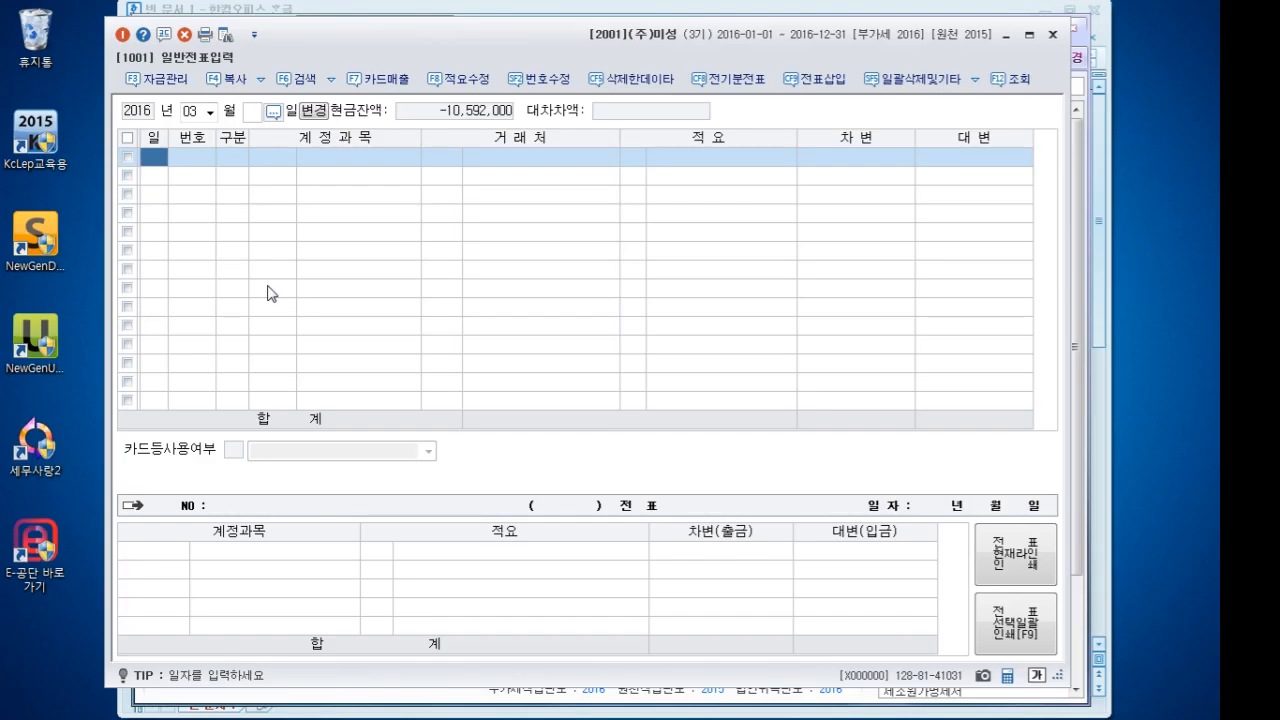
text(4)
text(1)
key(Return)
text(4)
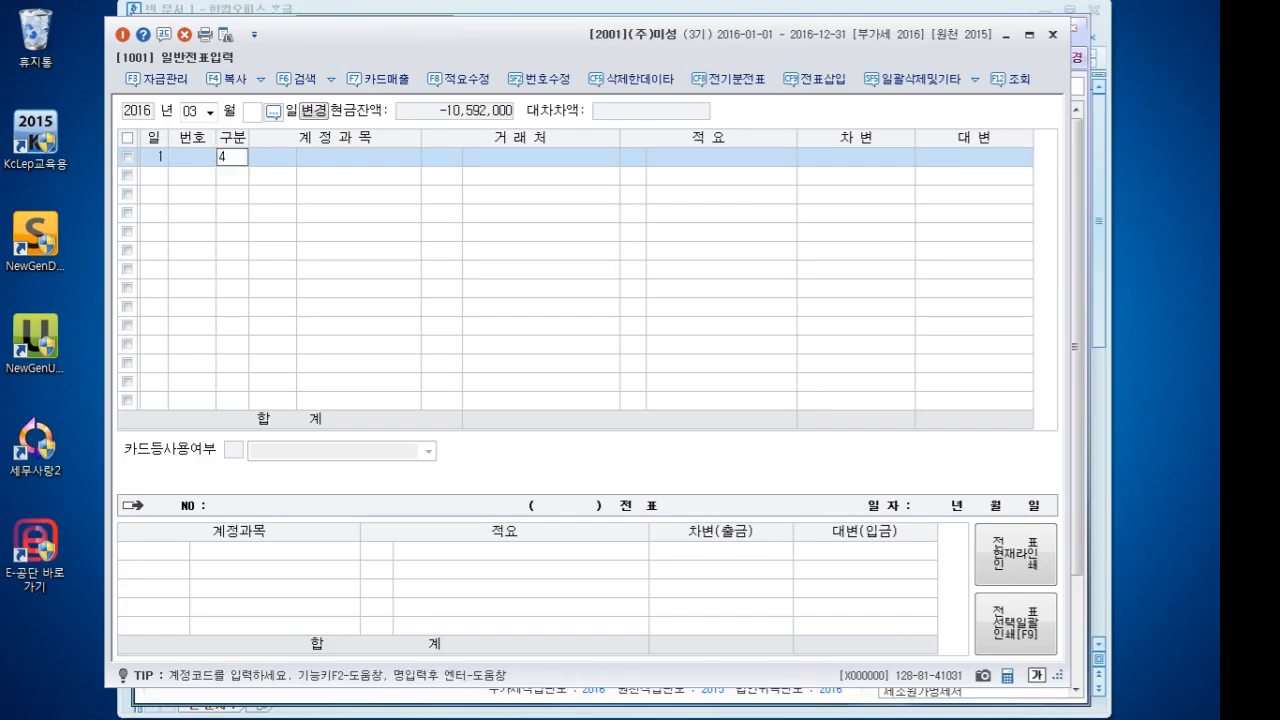
key(Return)
text(108)
key(Return)
key(Return)
key(Return)
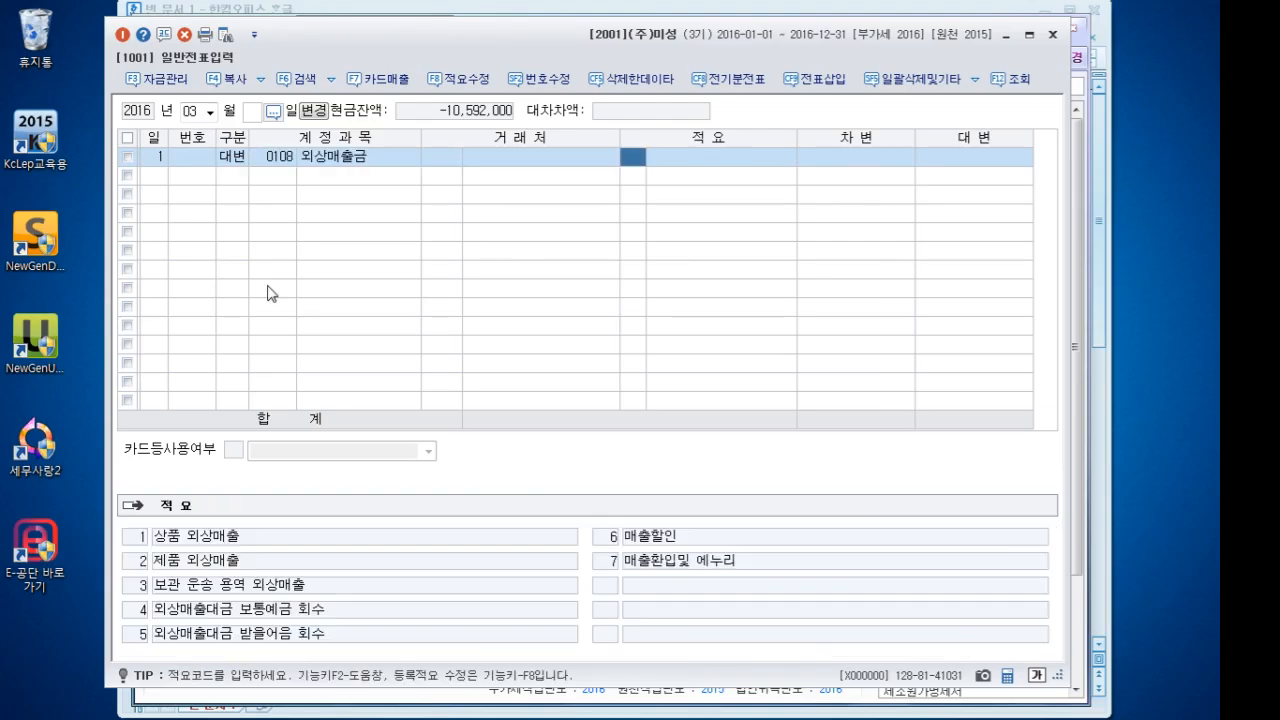
Check (주)장권기계's balance in 거래처원장 and set the 외상매출금 line's customer to 00108 (주)장권기계
key(Left)
key(Left)
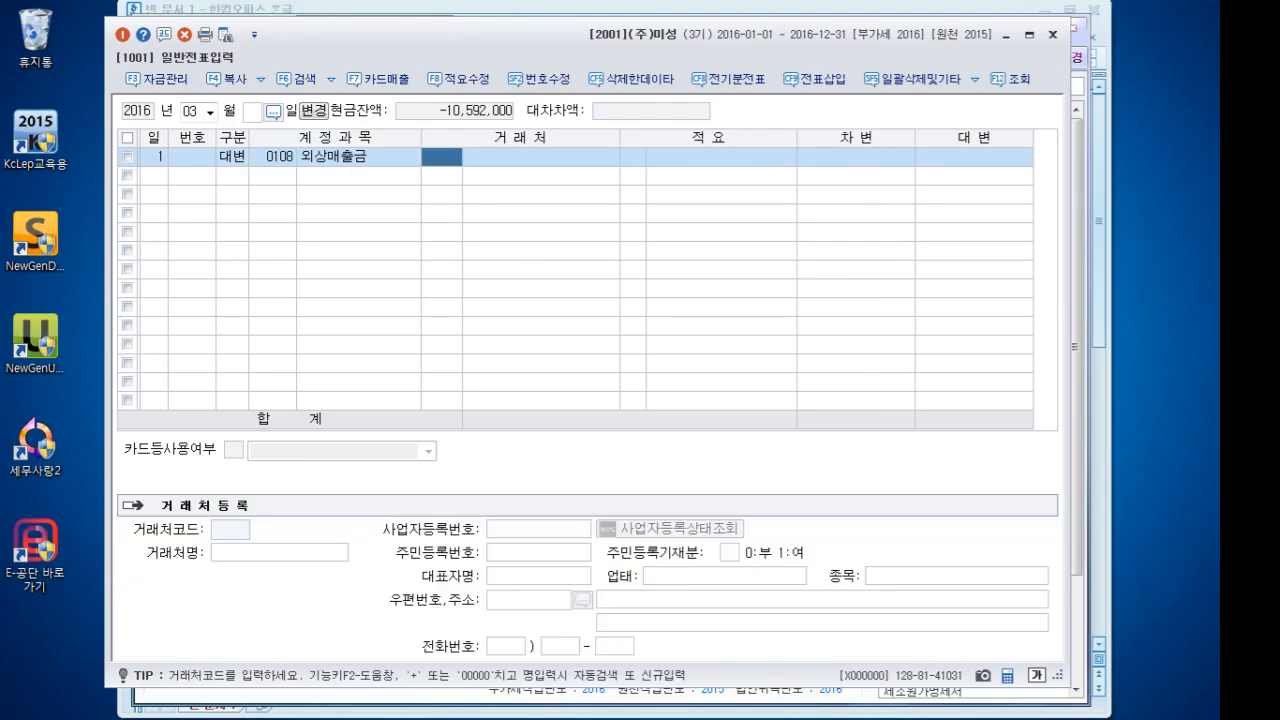
click(1245, 436)
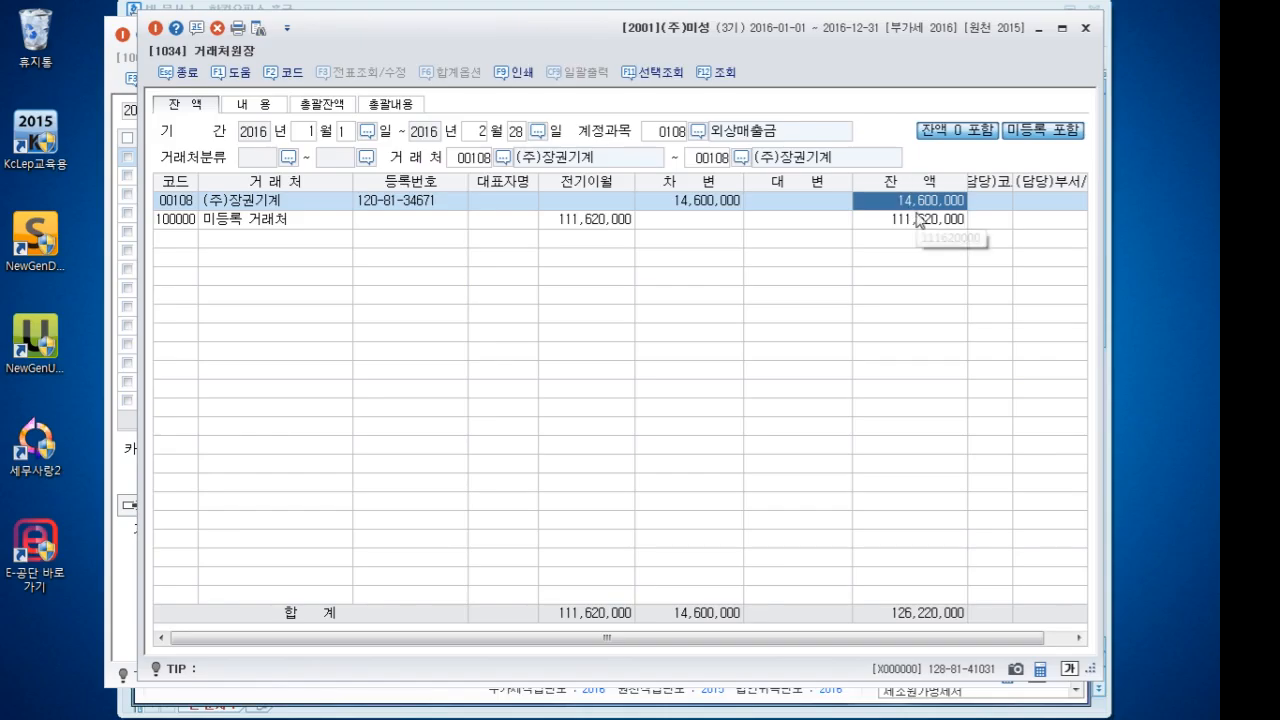
click(1040, 28)
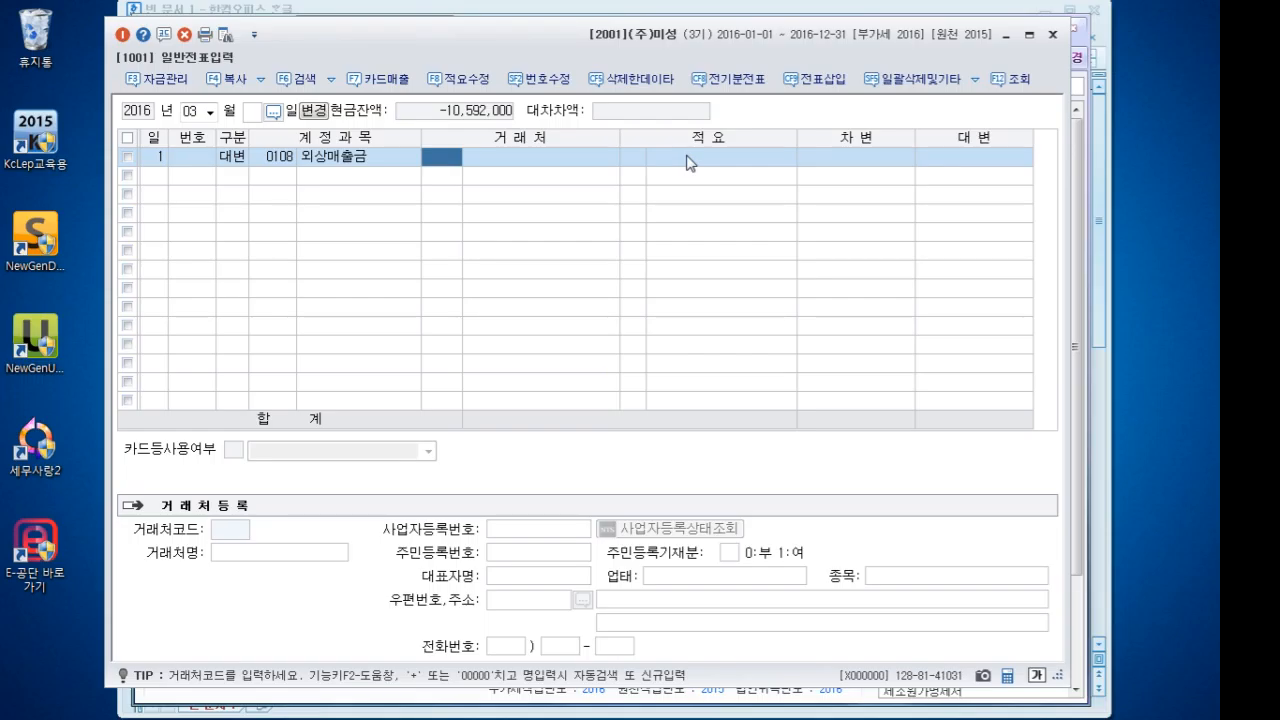
text(장권)
key(Return)
key(Return)
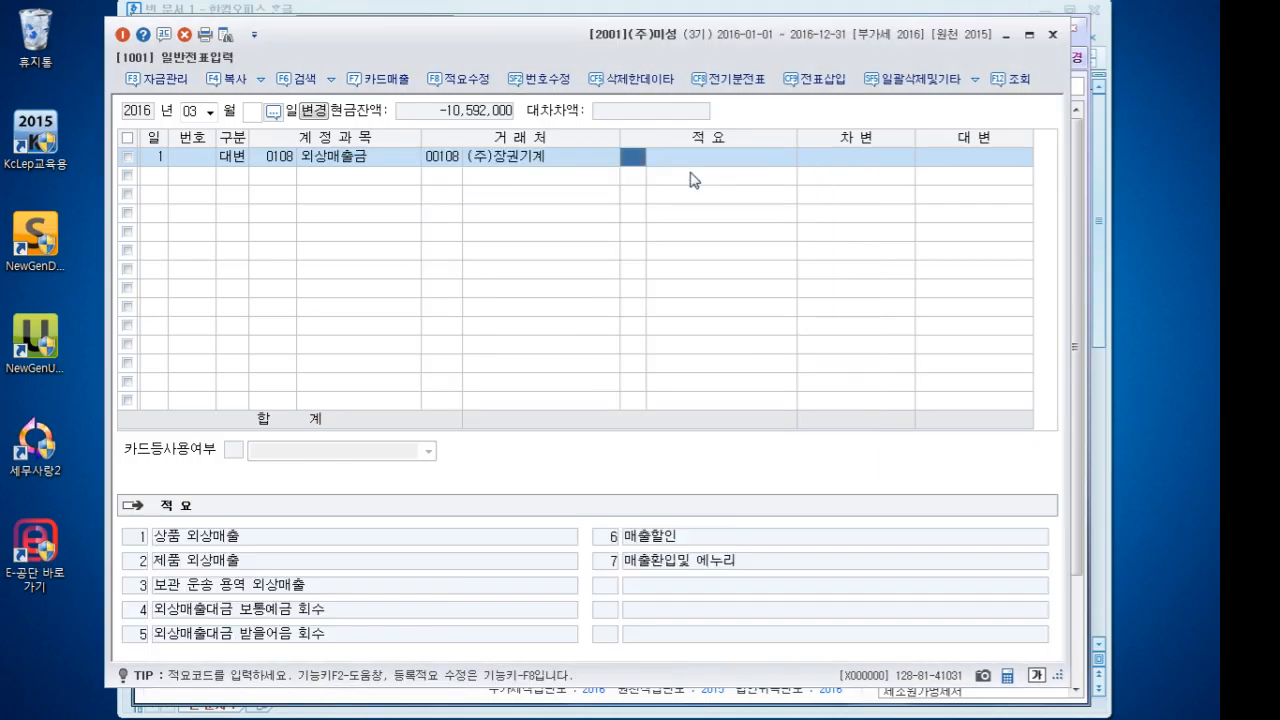
key(Left)
key(Left)
key(Left)
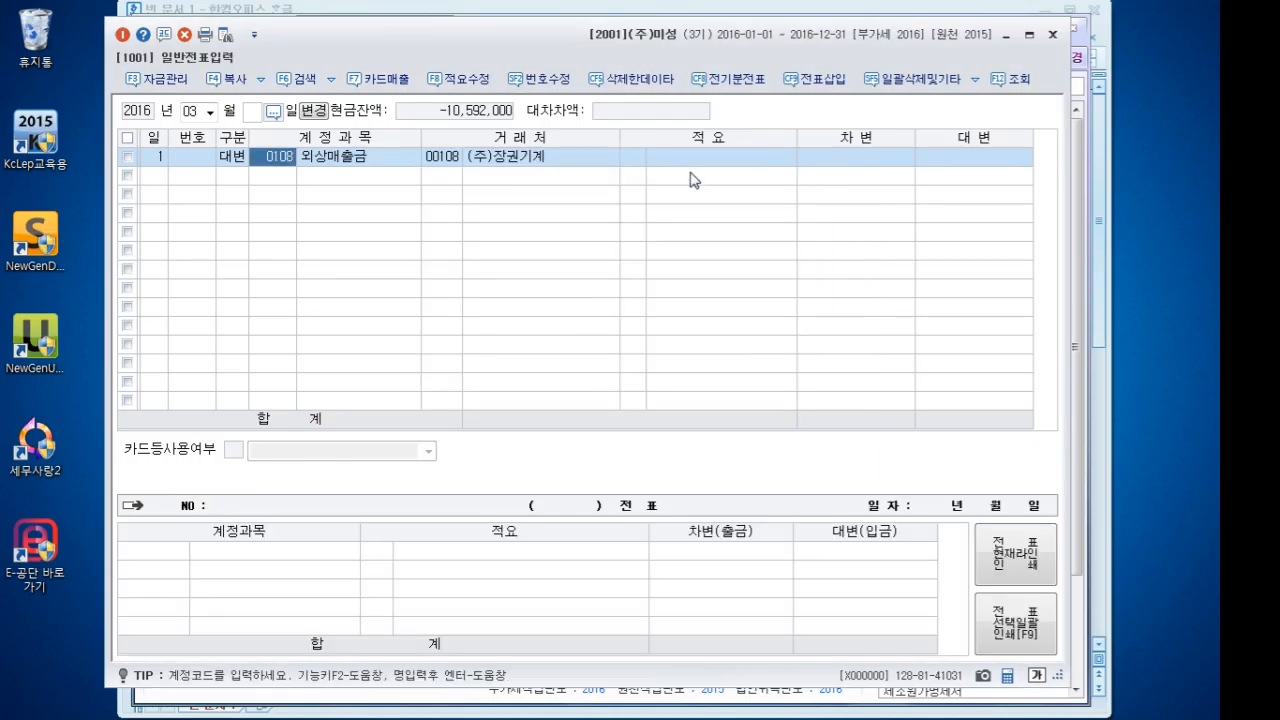
key(Right)
key(Left)
key(Right)
key(Left)
key(Right)
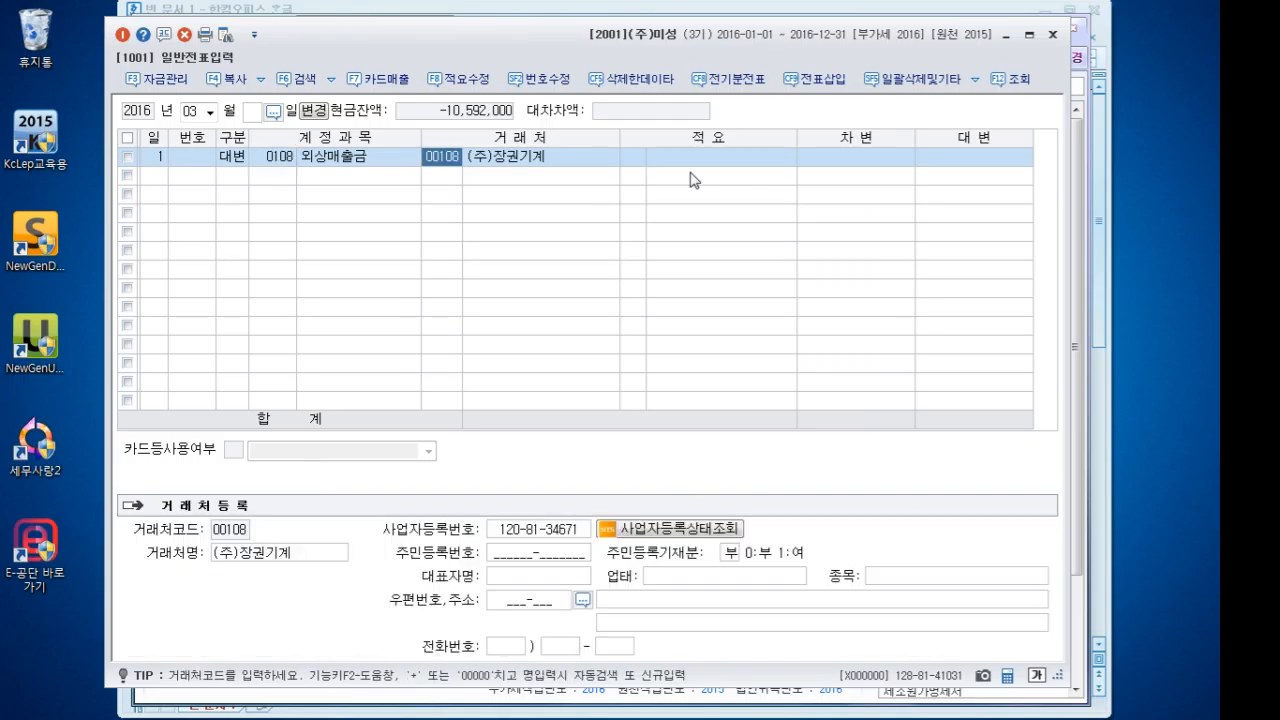
Set the 외상매출금 line's credit amount to 14,600,000 and add a debit line for 0101 현금
key(Return)
key(Return)
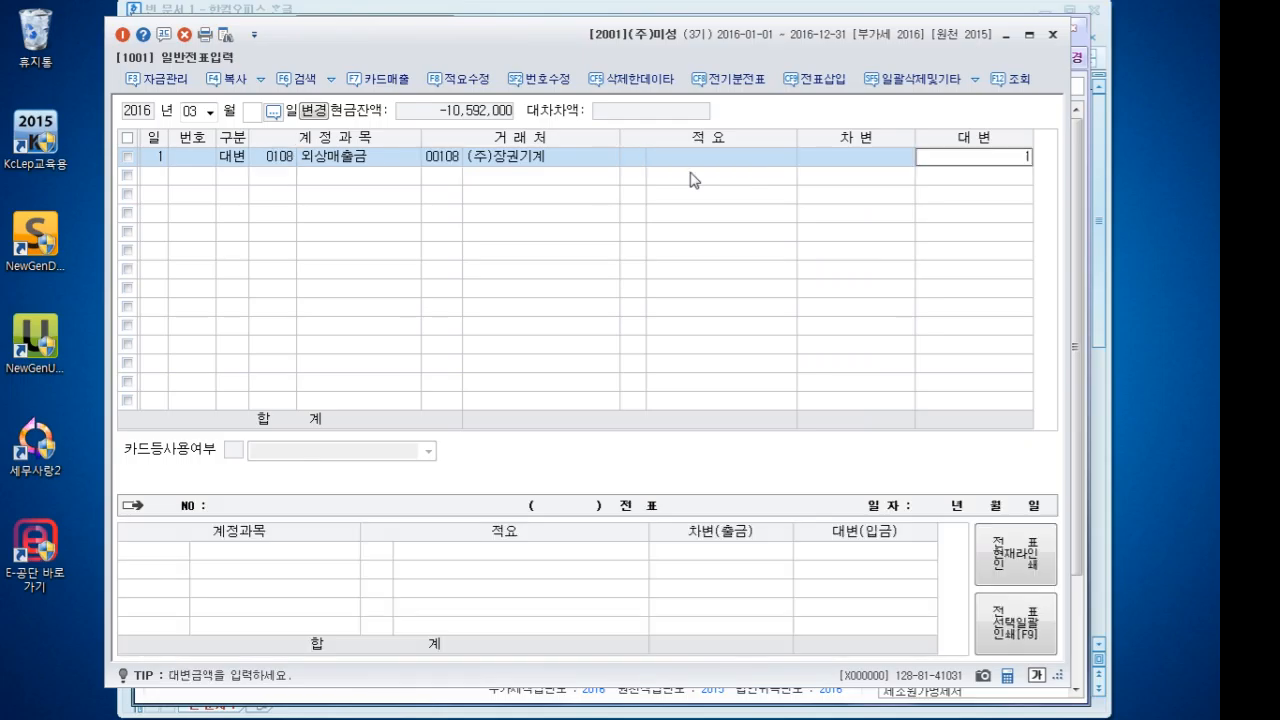
text(14600000)
key(Return)
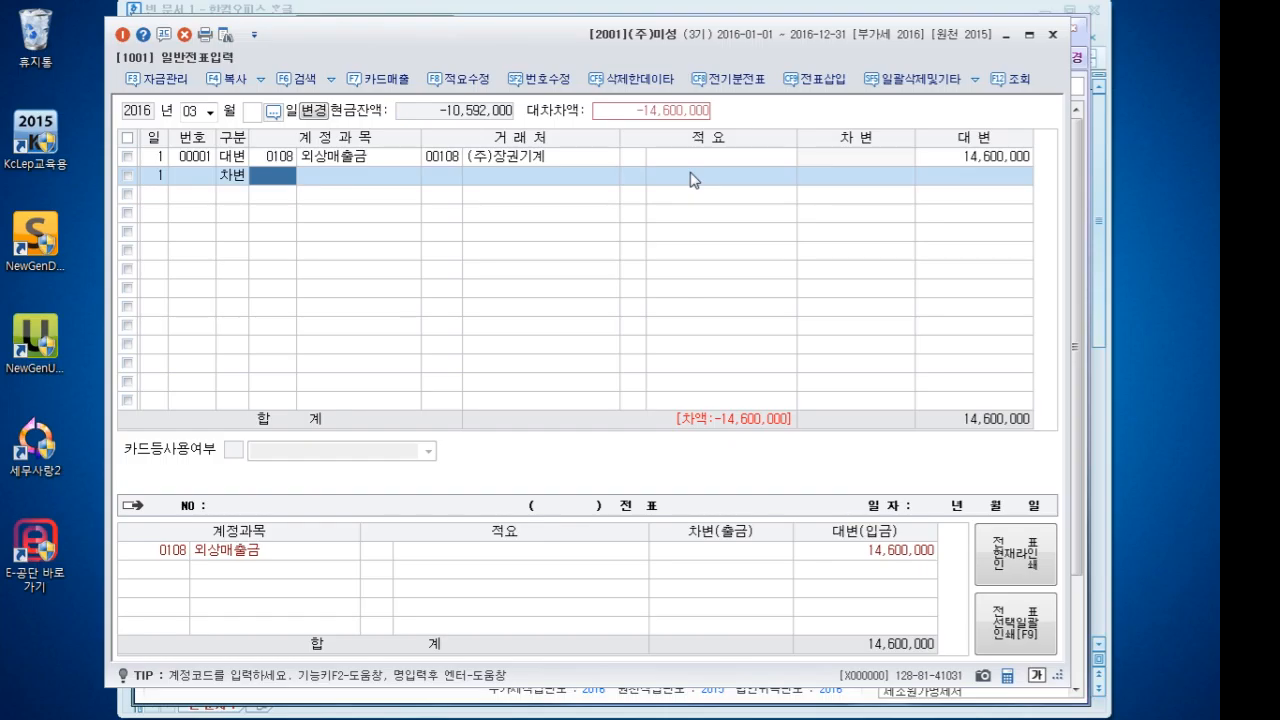
text(현금)
key(Return)
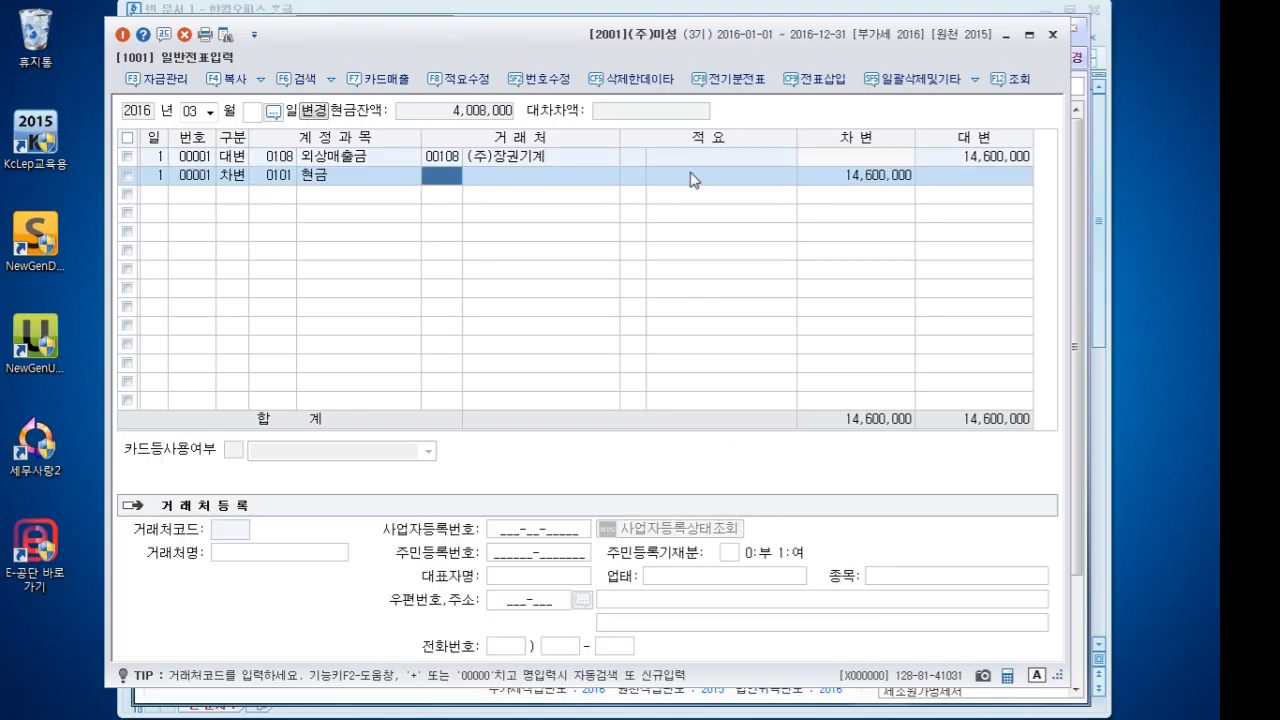
key(Return)
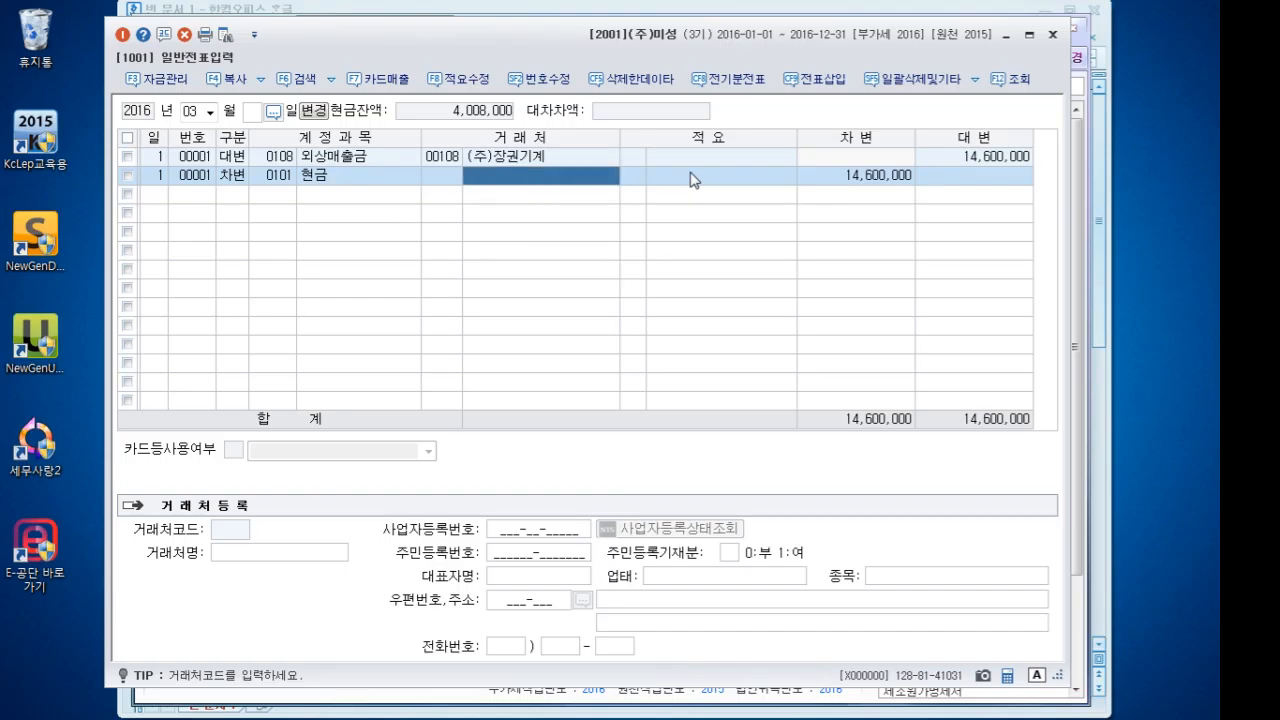
key(Return)
key(Left)
key(Return)
key(Left)
key(Left)
key(Return)
key(Down)
key(Up)
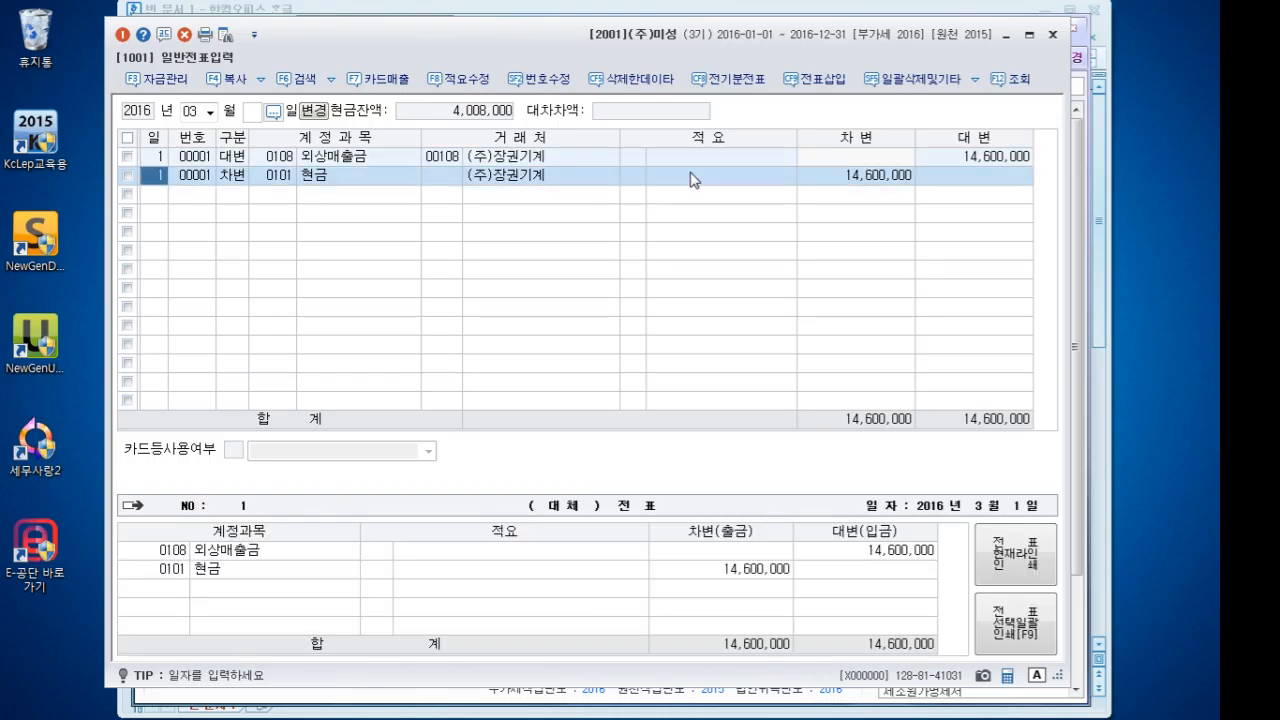
key(Return)
key(Return)
key(Return)
key(Return)
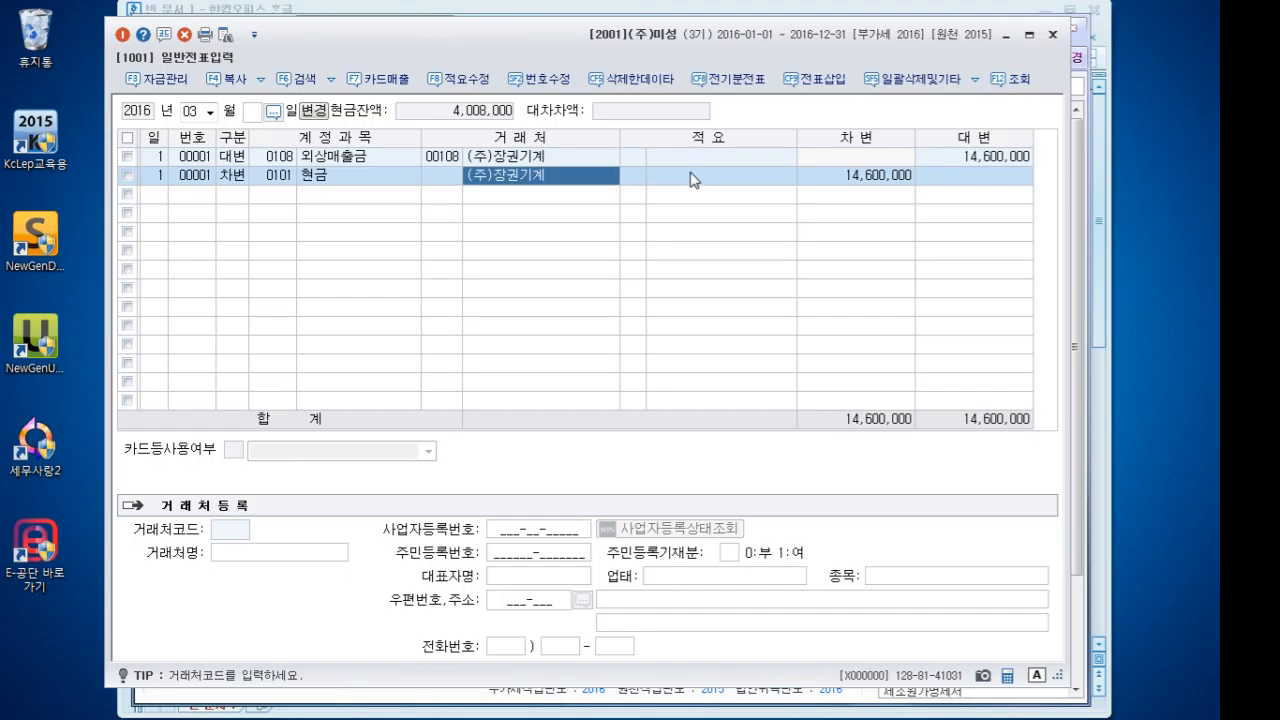
key(Left)
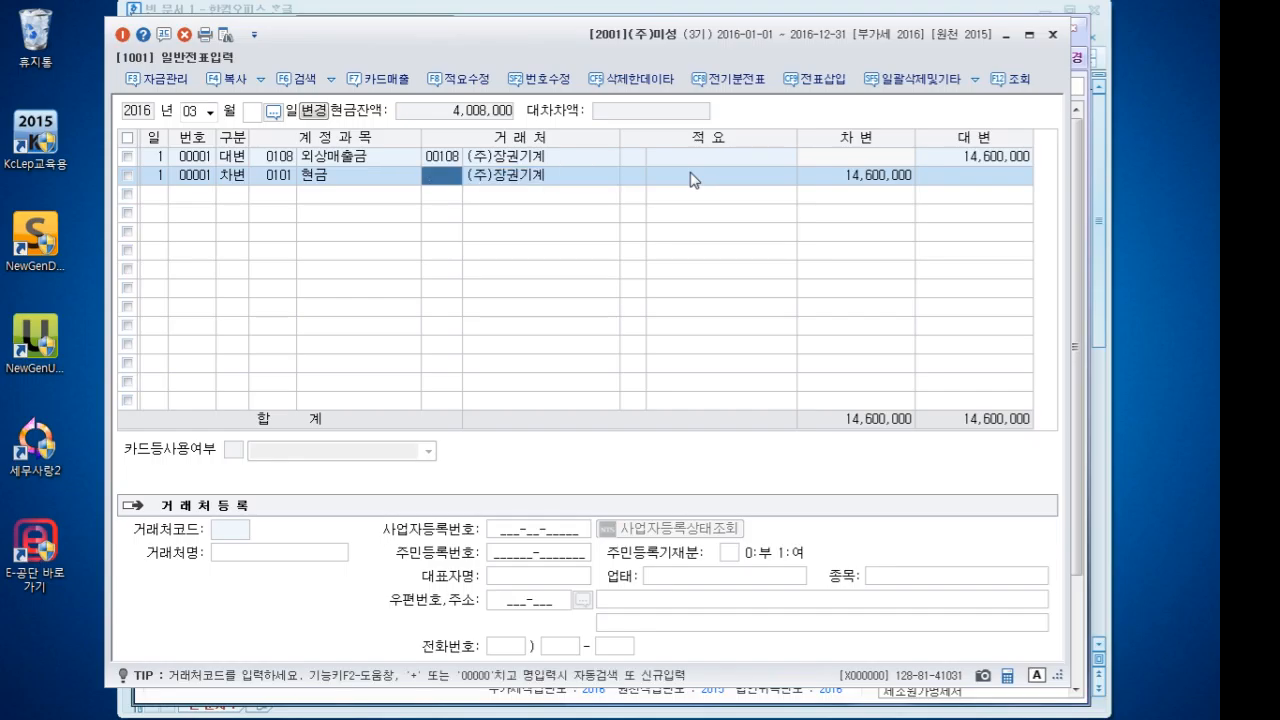
key(Right)
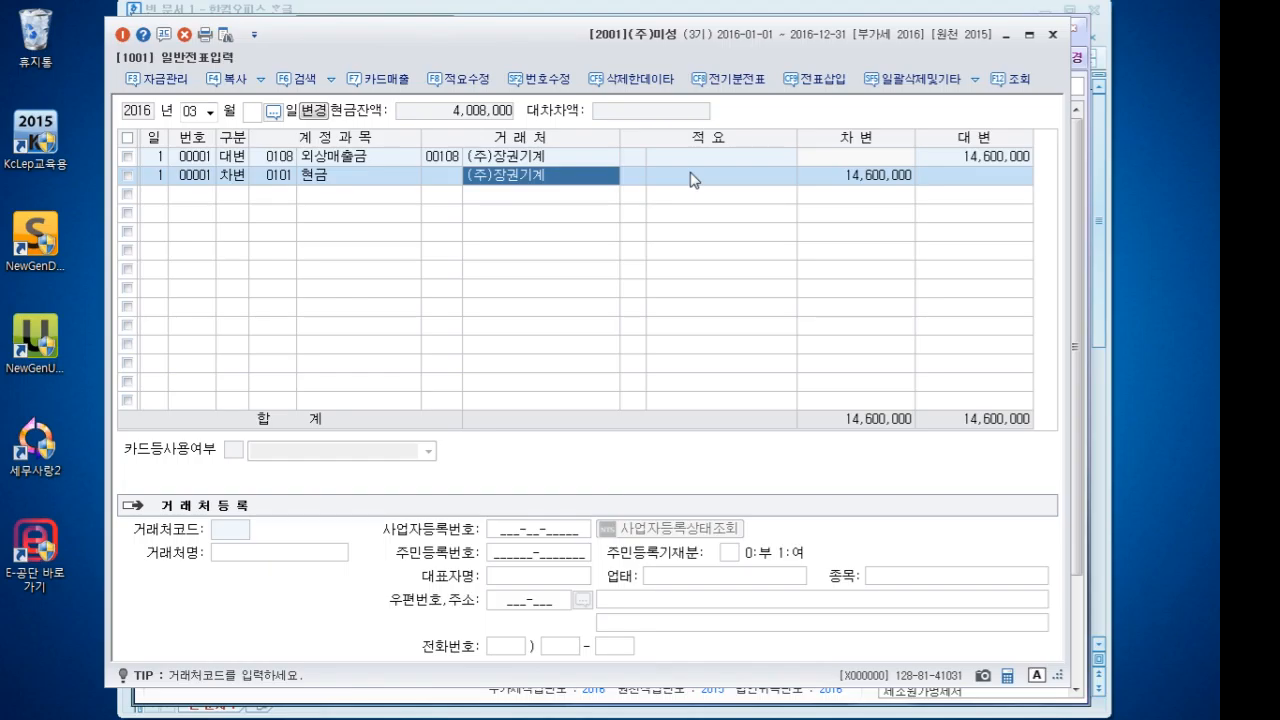
key(Return)
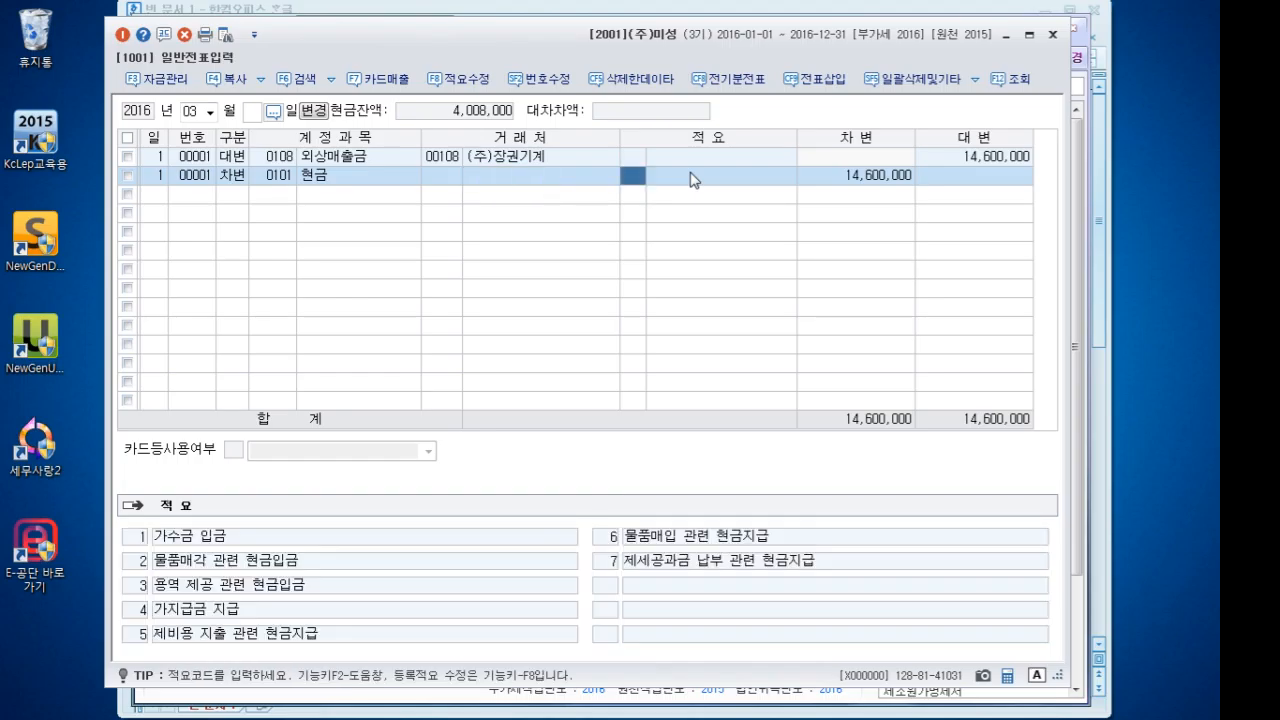
Set the 현금 line's customer to 00108 (주)장권기계 and its debit amount to 10,000,000
key(Left)
key(Left)
text(108)
key(Return)
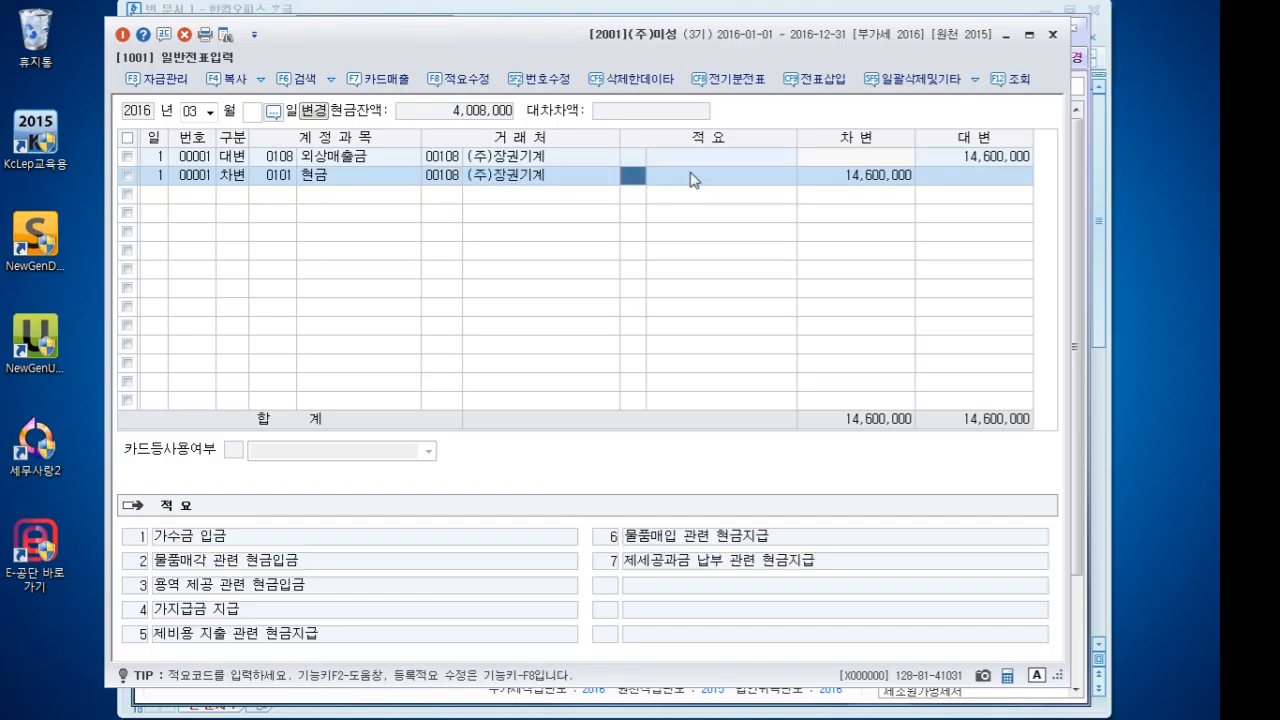
key(Left)
key(Return)
key(Return)
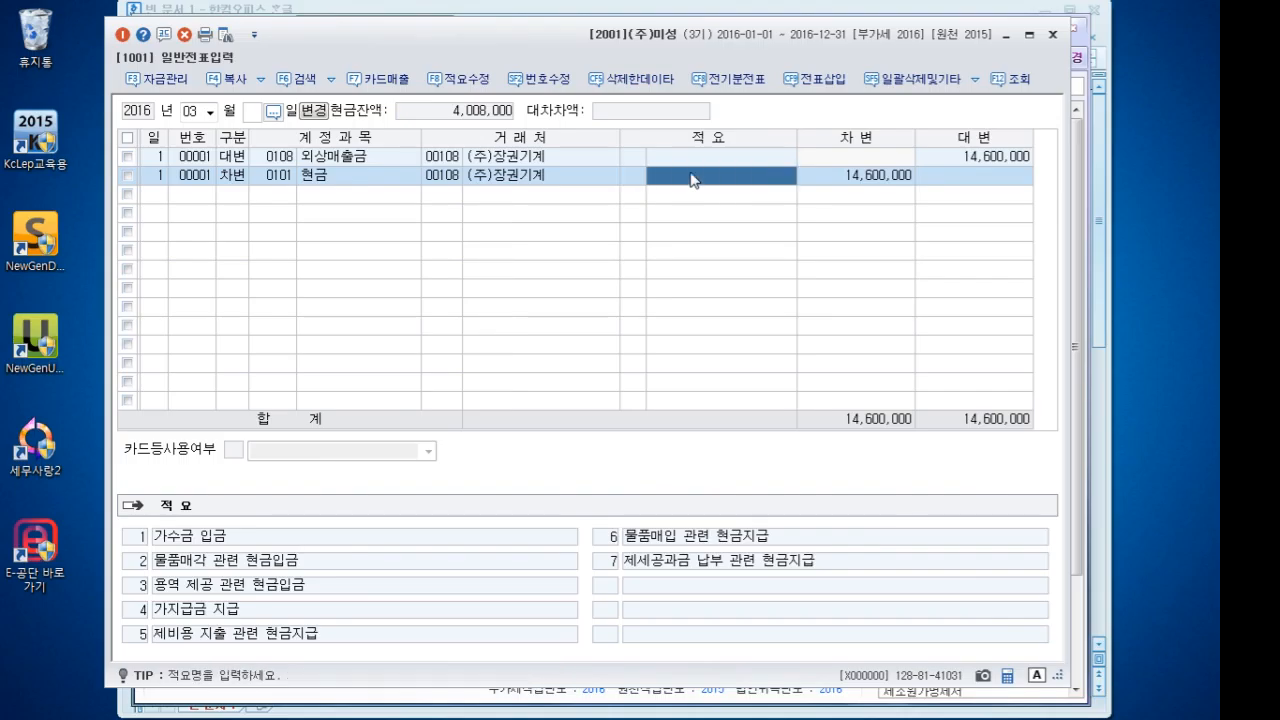
key(Return)
text(10000000)
key(Return)
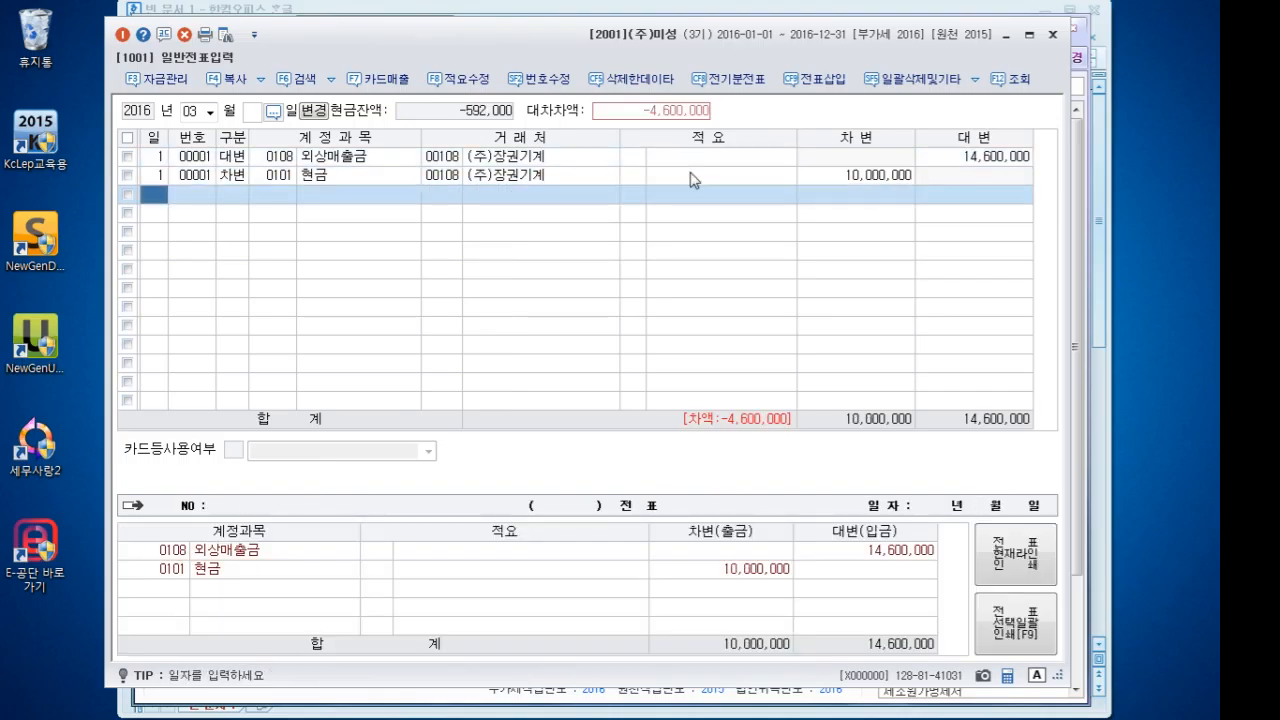
Add a 차변 line dated March 1 for 0110 받을어음 with the remaining 4,600,000
key(Up)
key(Up)
key(Down)
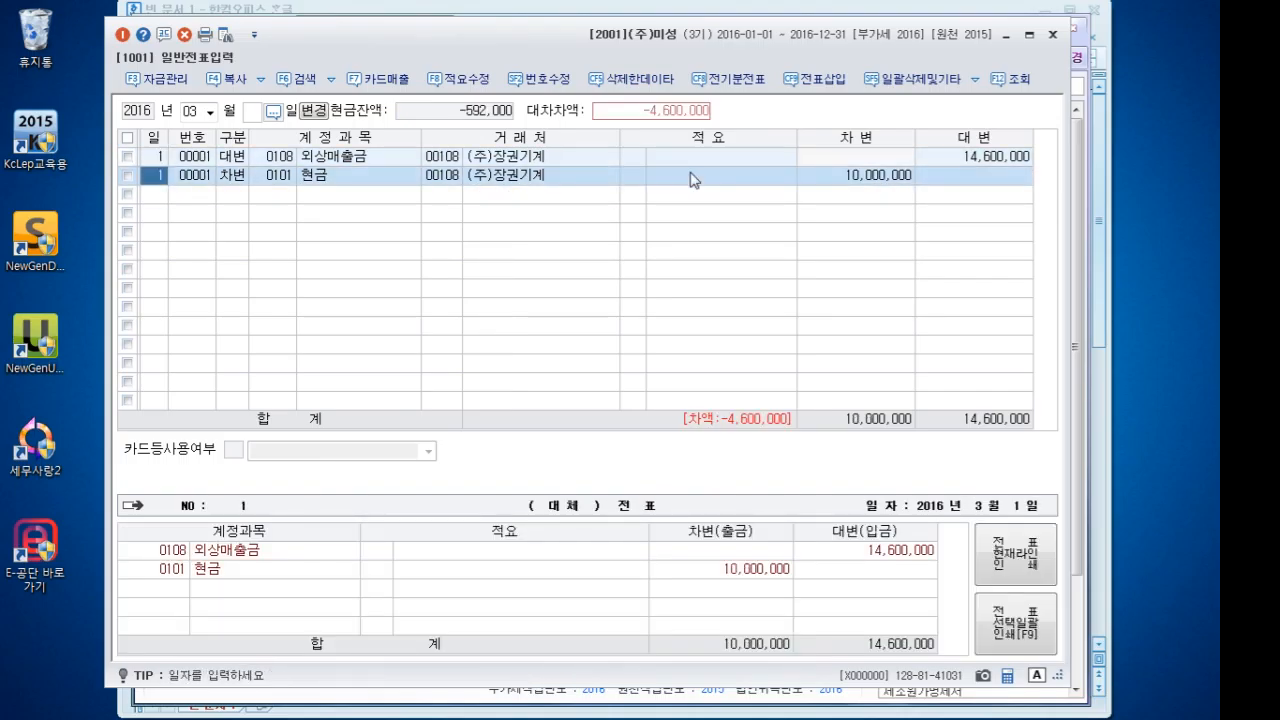
key(Down)
text(1)
key(Return)
text(3)
key(Return)
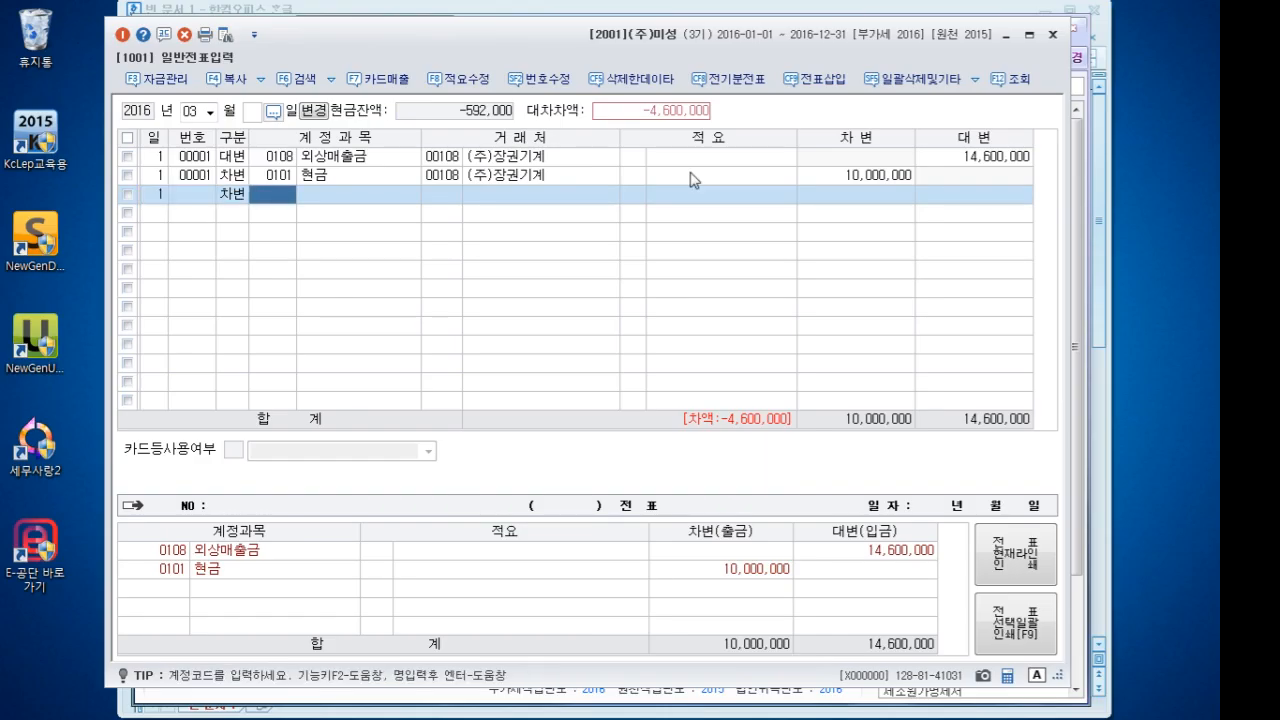
text(0110)
key(Return)
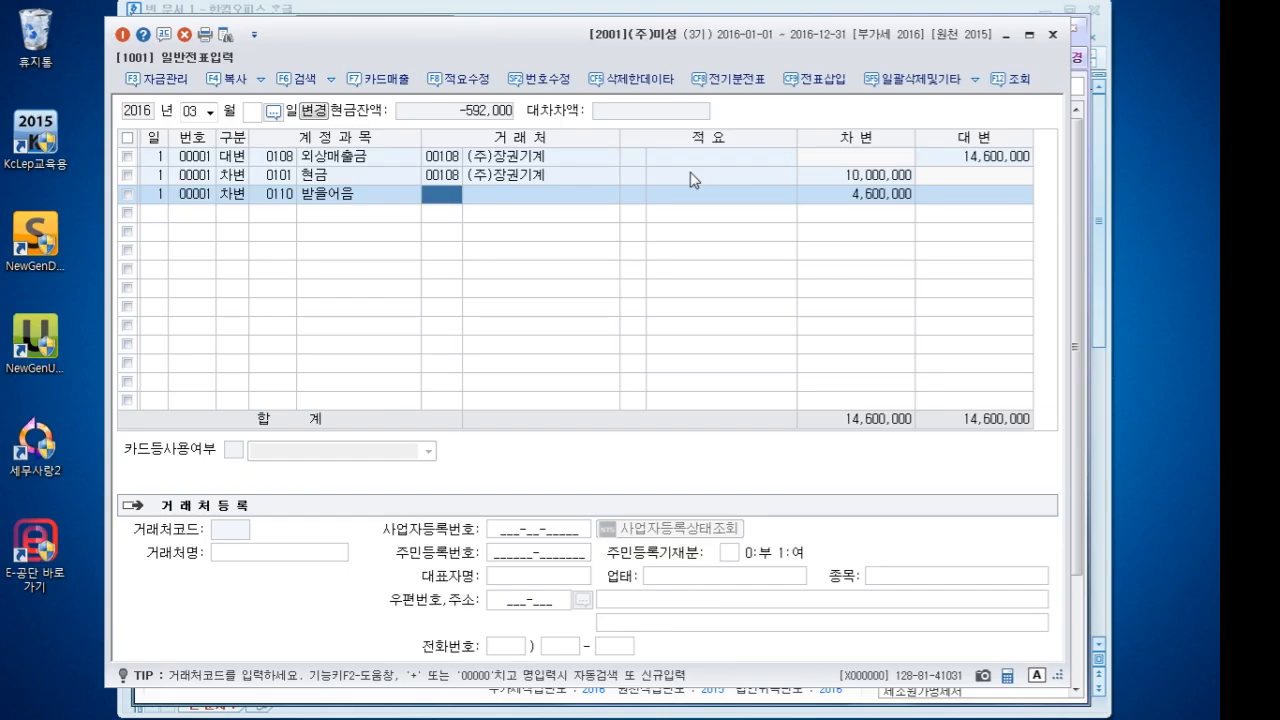
Assign customer 00108 (주)장권기계 to the 받을어음 line and complete the March 1 voucher
text(108)
key(Return)
key(Return)
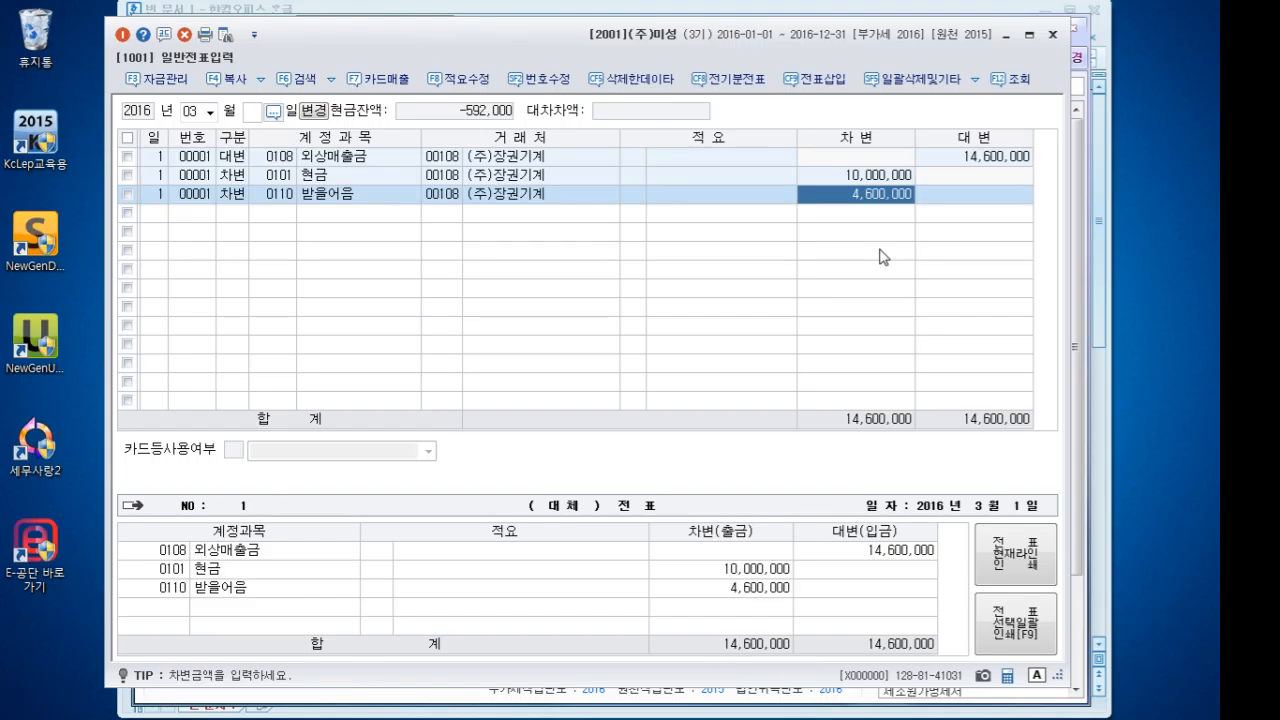
key(Return)
Start a new 차변 line dated March 2 for account 0102 당좌예금
text(2)
key(Return)
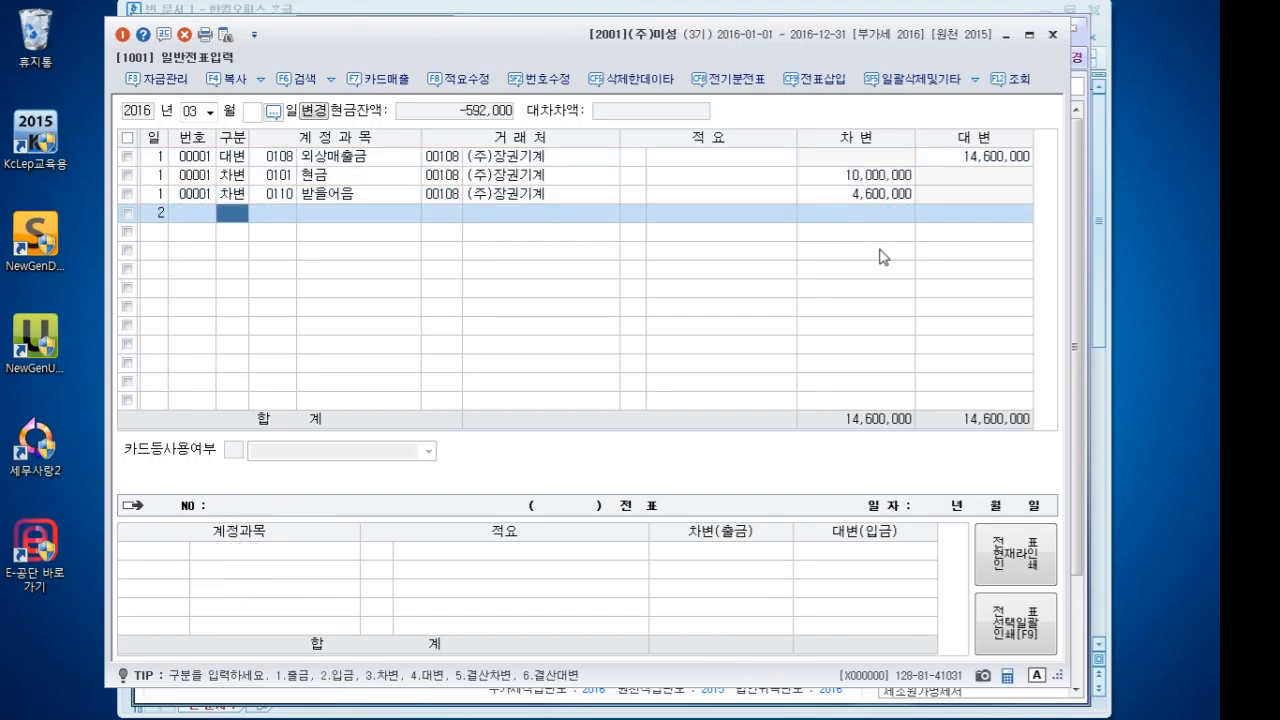
text(3)
key(Return)
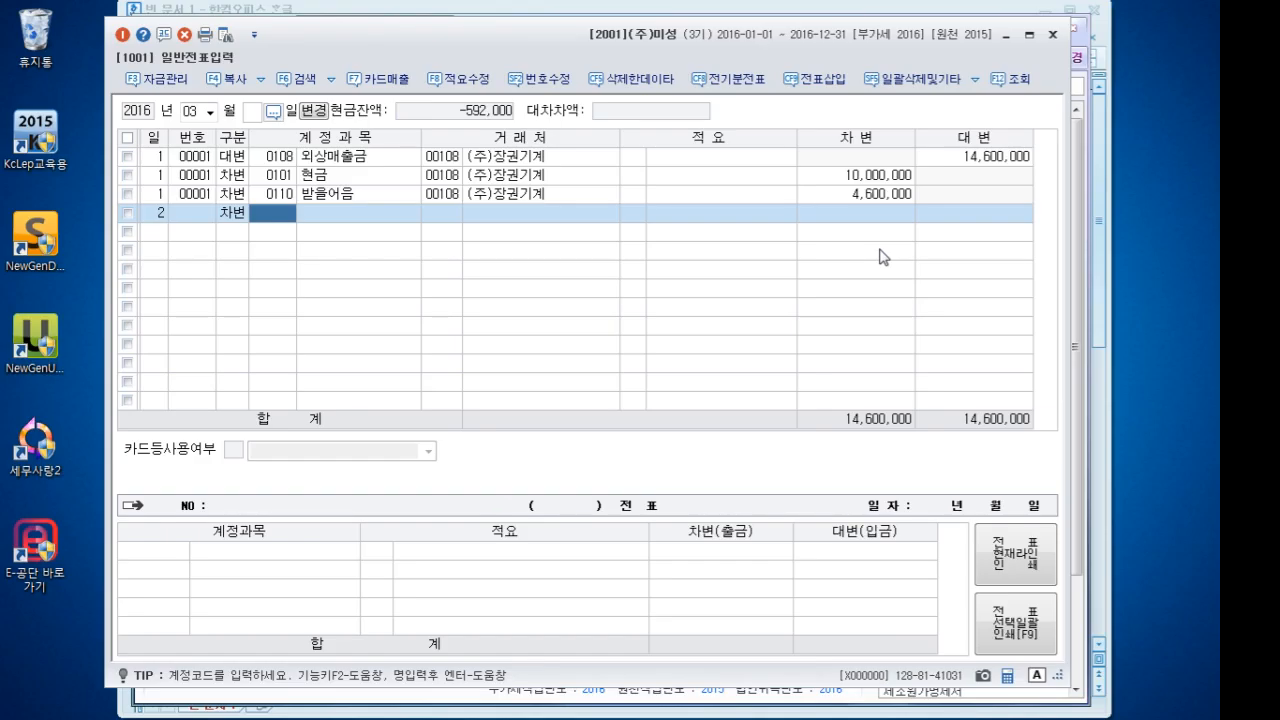
text(102)
key(Return)
key(Return)
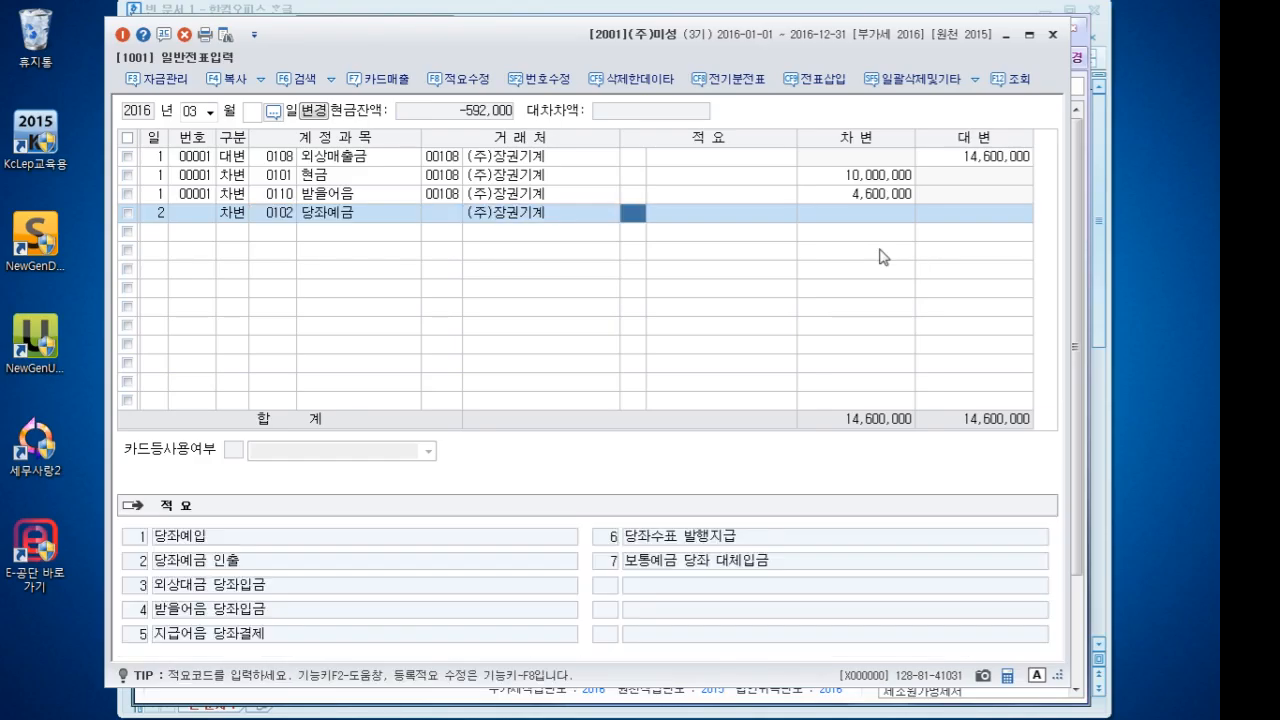
Clear the customer name on the 당좌예금 line and set its debit amount to 960,000
key(Left)
key(space)
key(Return)
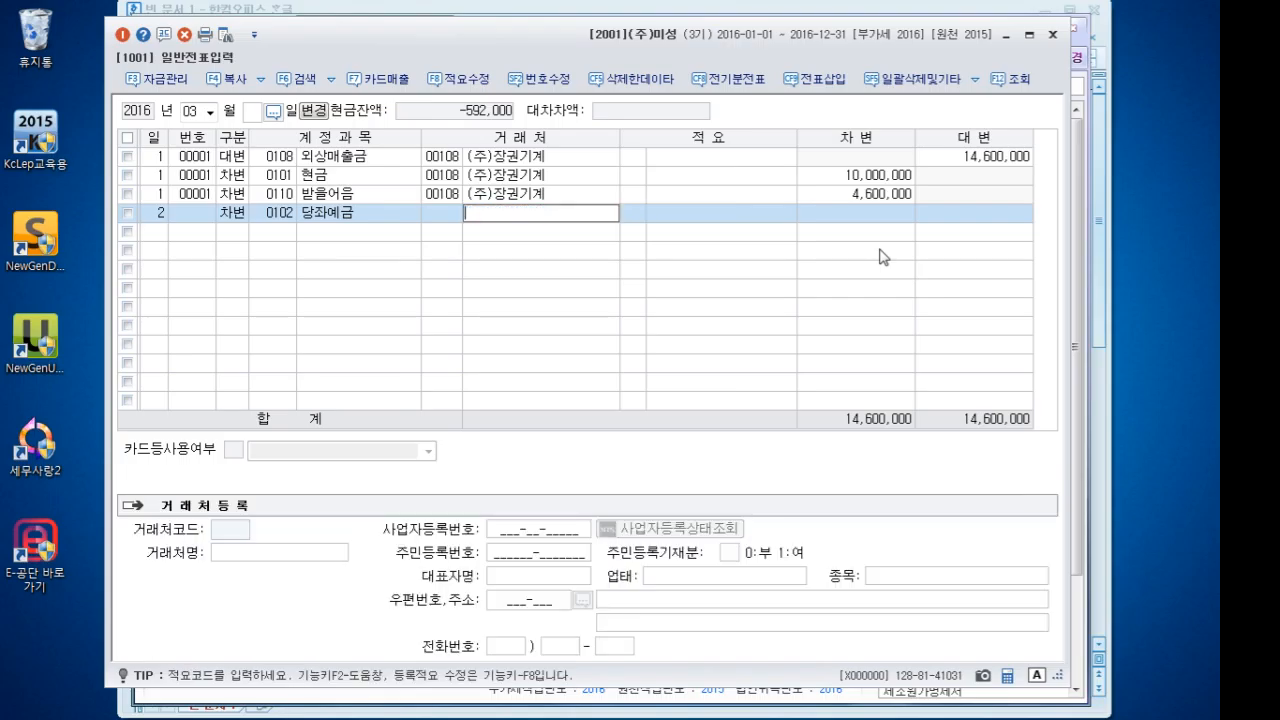
key(Return)
text(9600000)
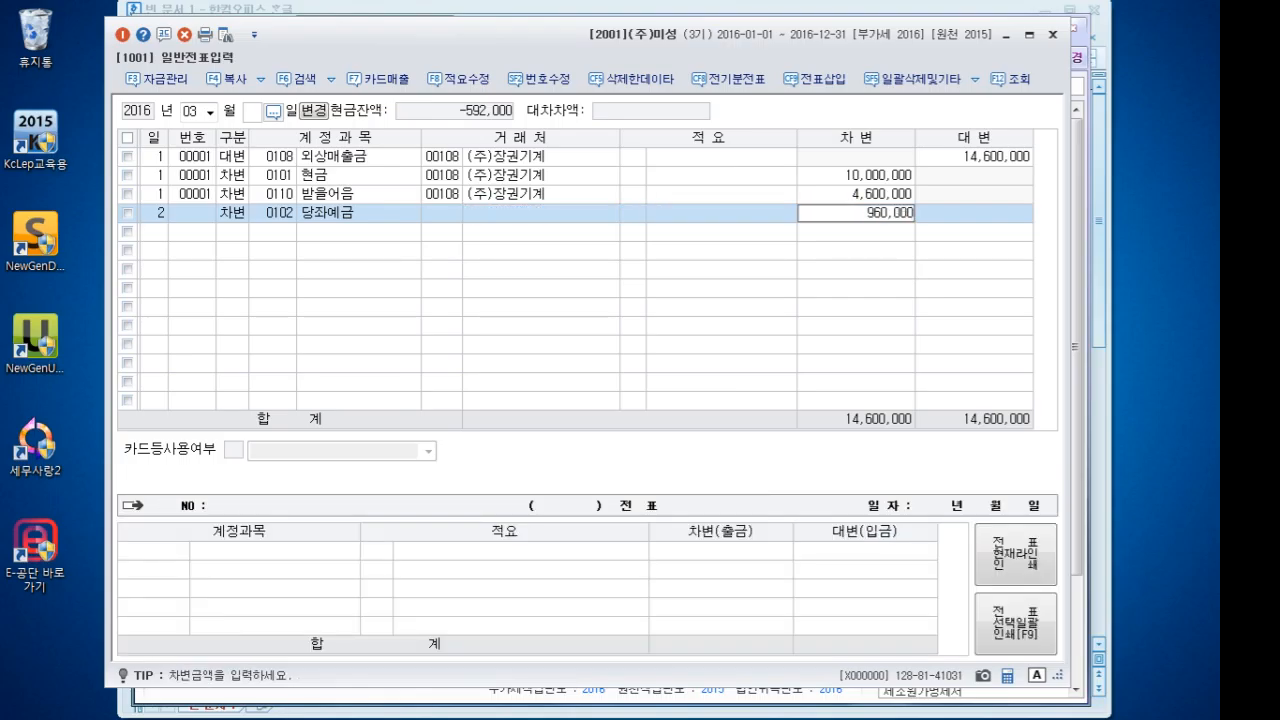
key(Return)
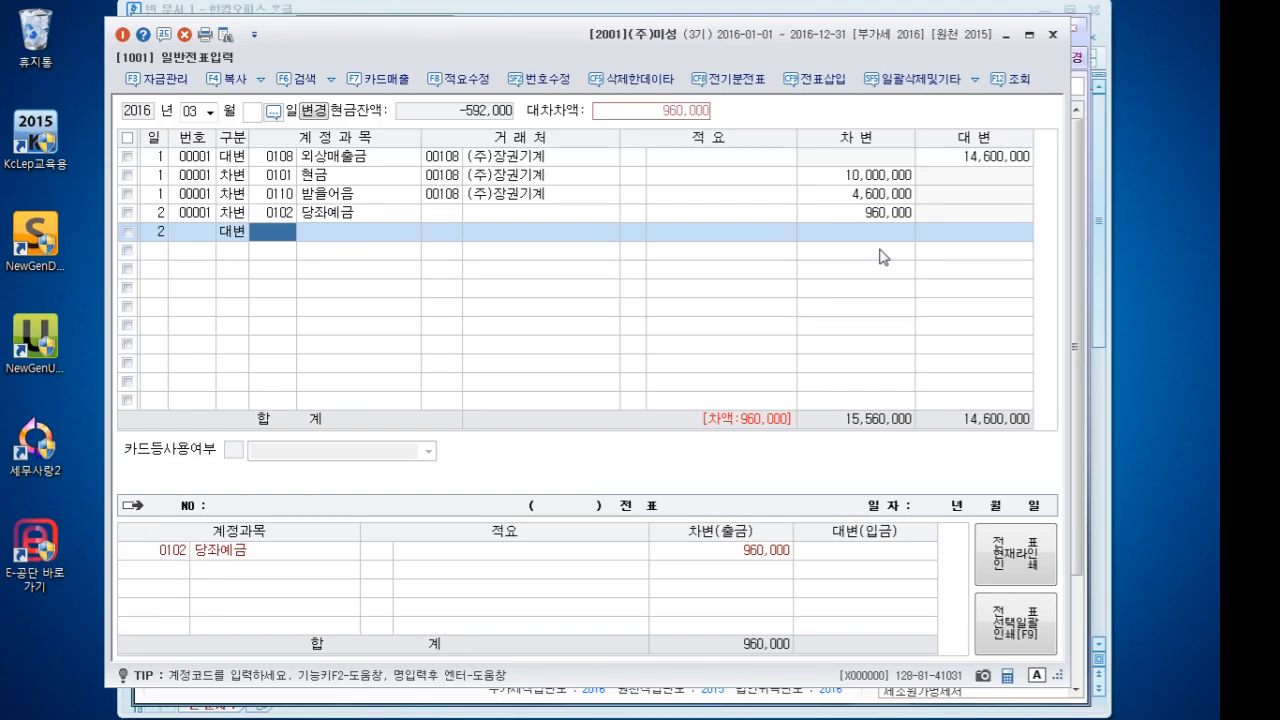
Add the March 2 대변 line for 0110 받을어음 with customer 00111 (주)대정 and amount 960,000
text(110)
key(Return)
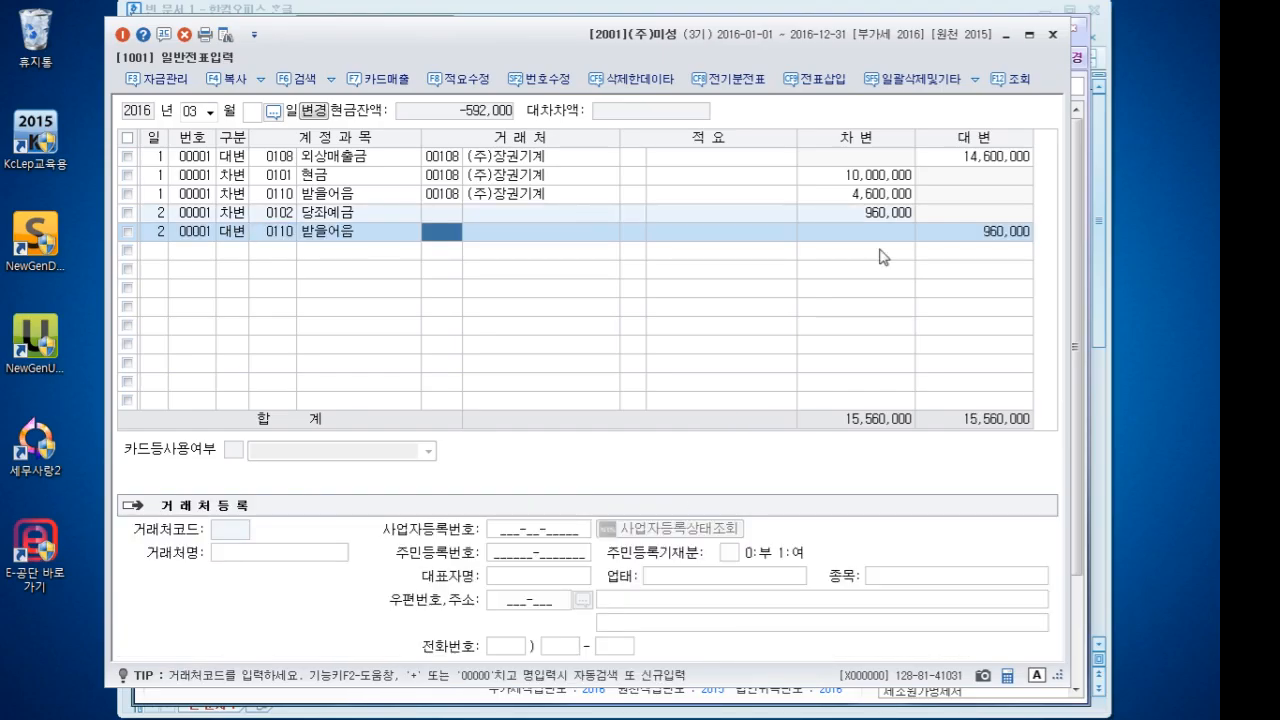
text(대정)
key(Return)
key(Return)
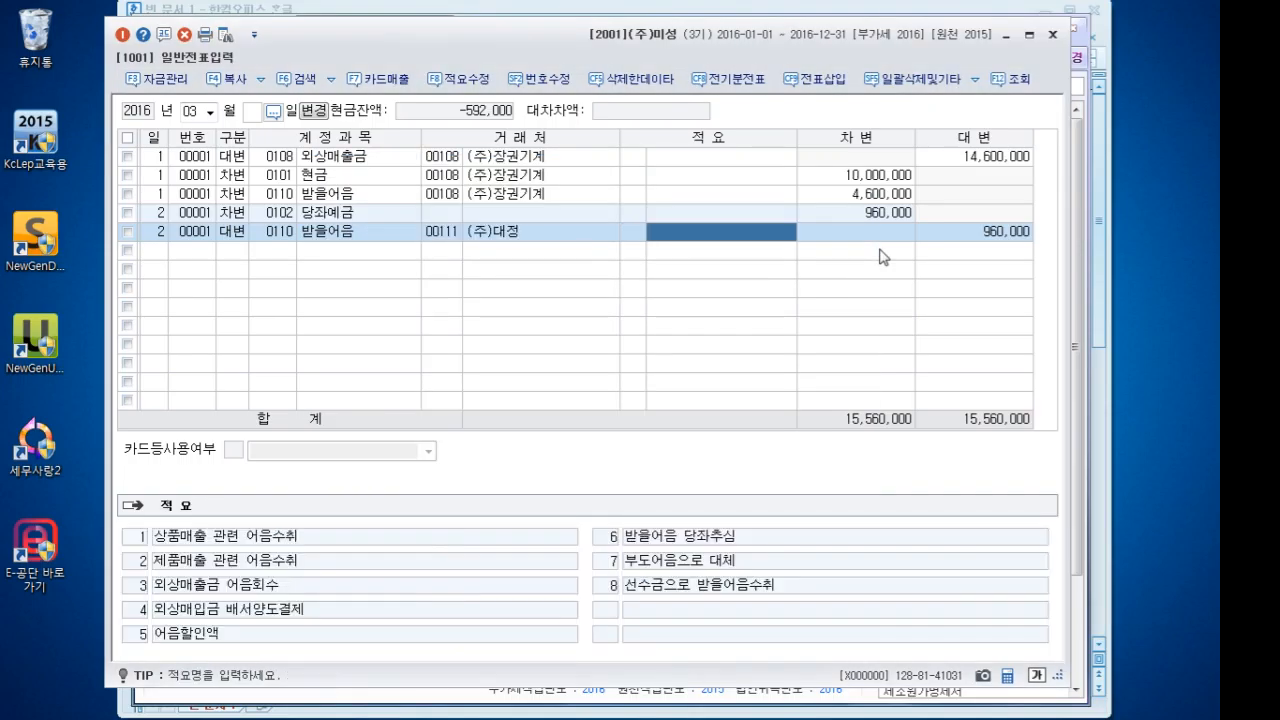
key(Return)
key(Return)
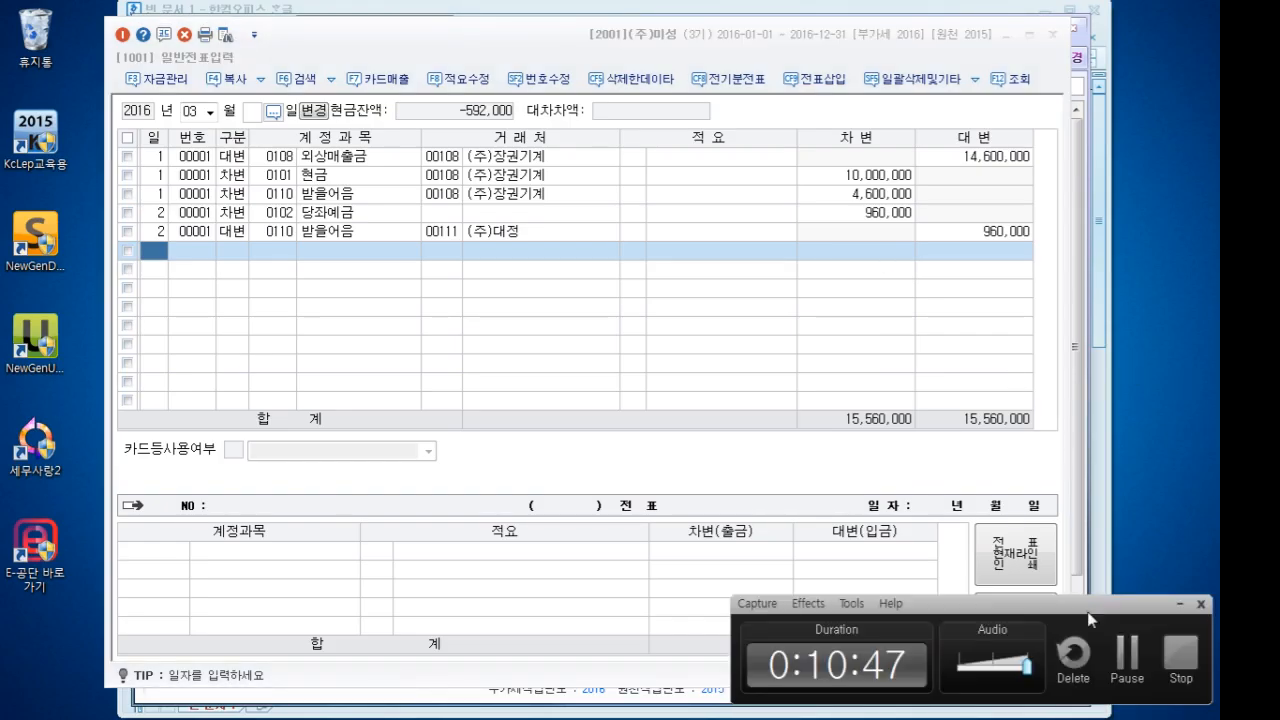
click(1113, 657)
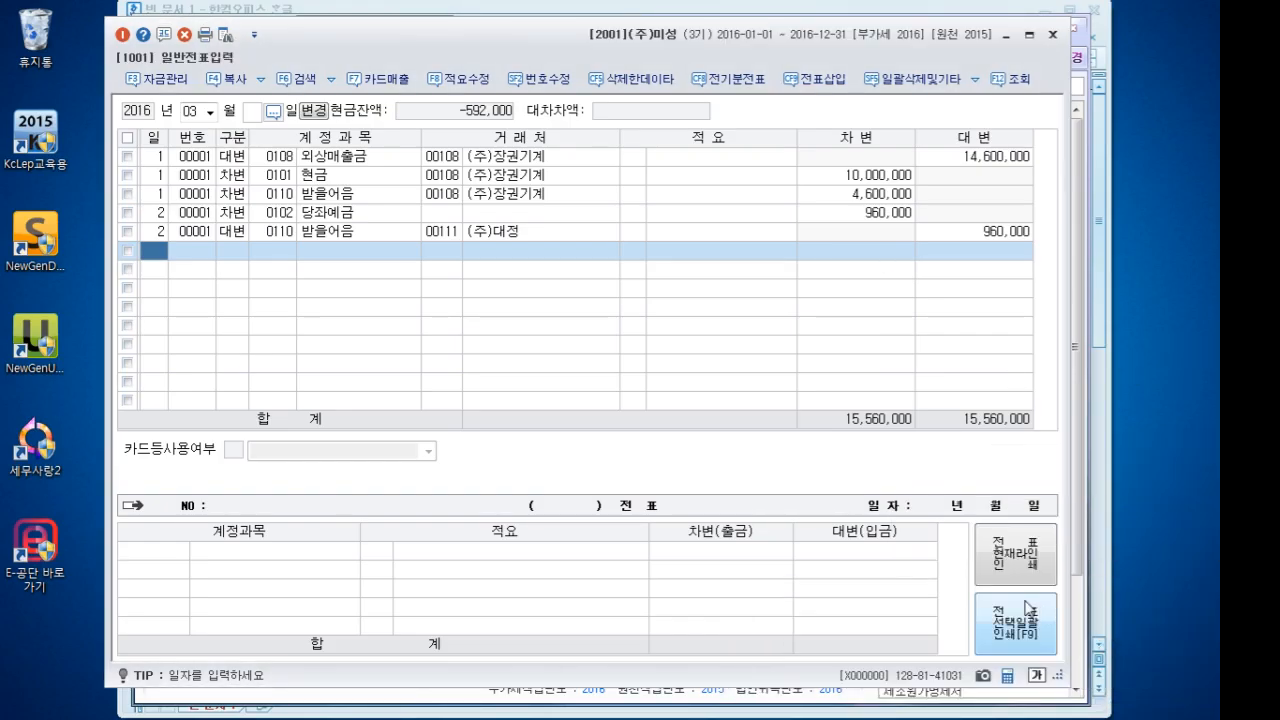
Add a 차변 line dated March 3 for 0102 당좌예금 with no customer and a debit of 330,000
text(3)
key(Return)
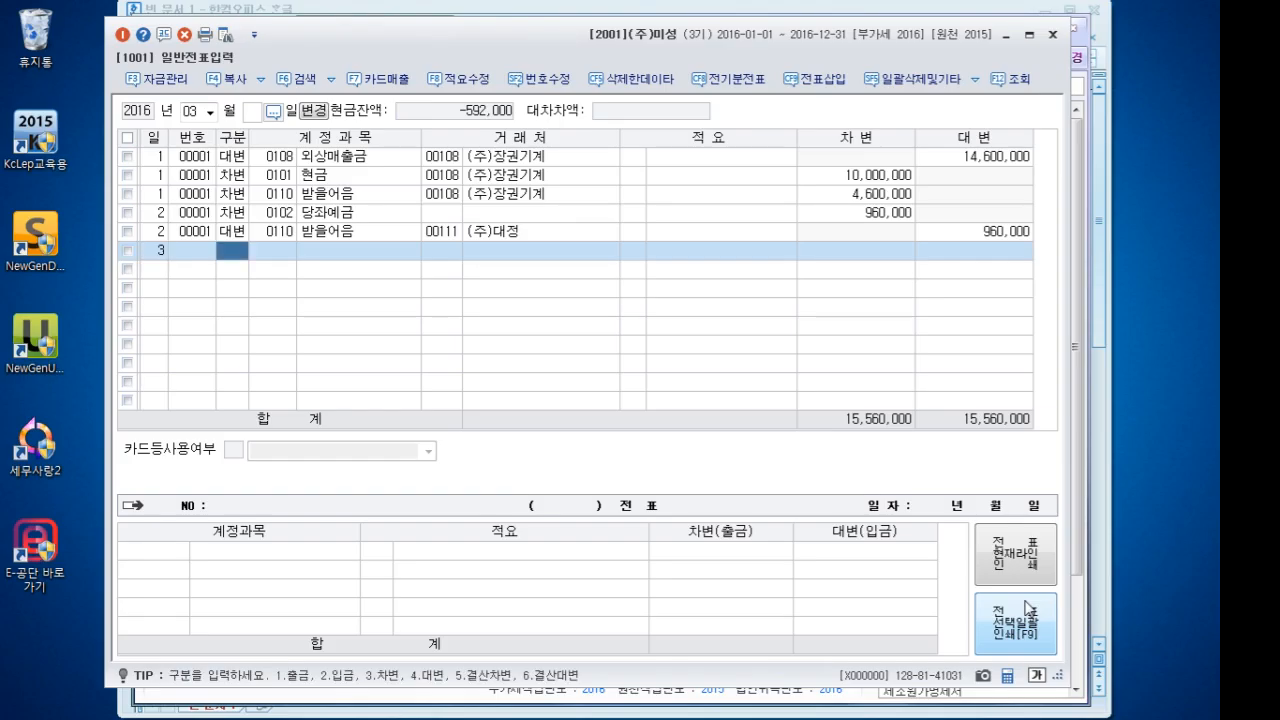
text(3)
key(Return)
text(102)
key(Return)
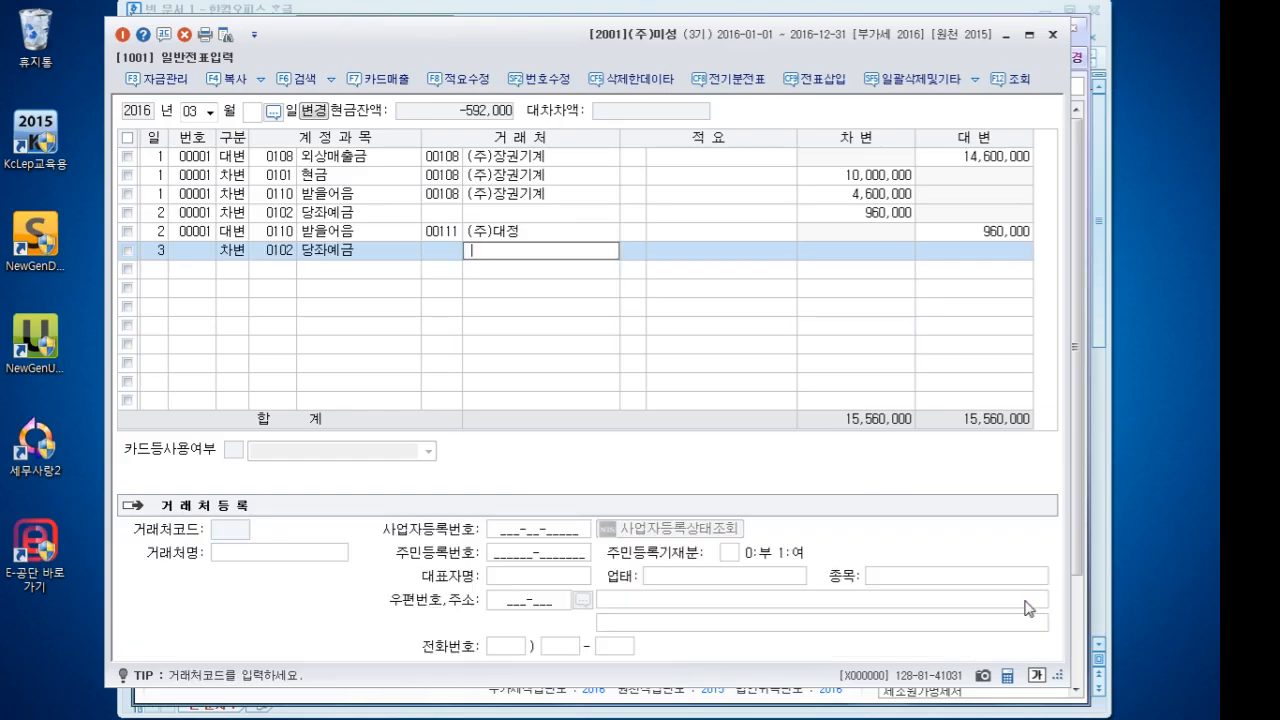
key(Return)
key(Return)
text(3300000)
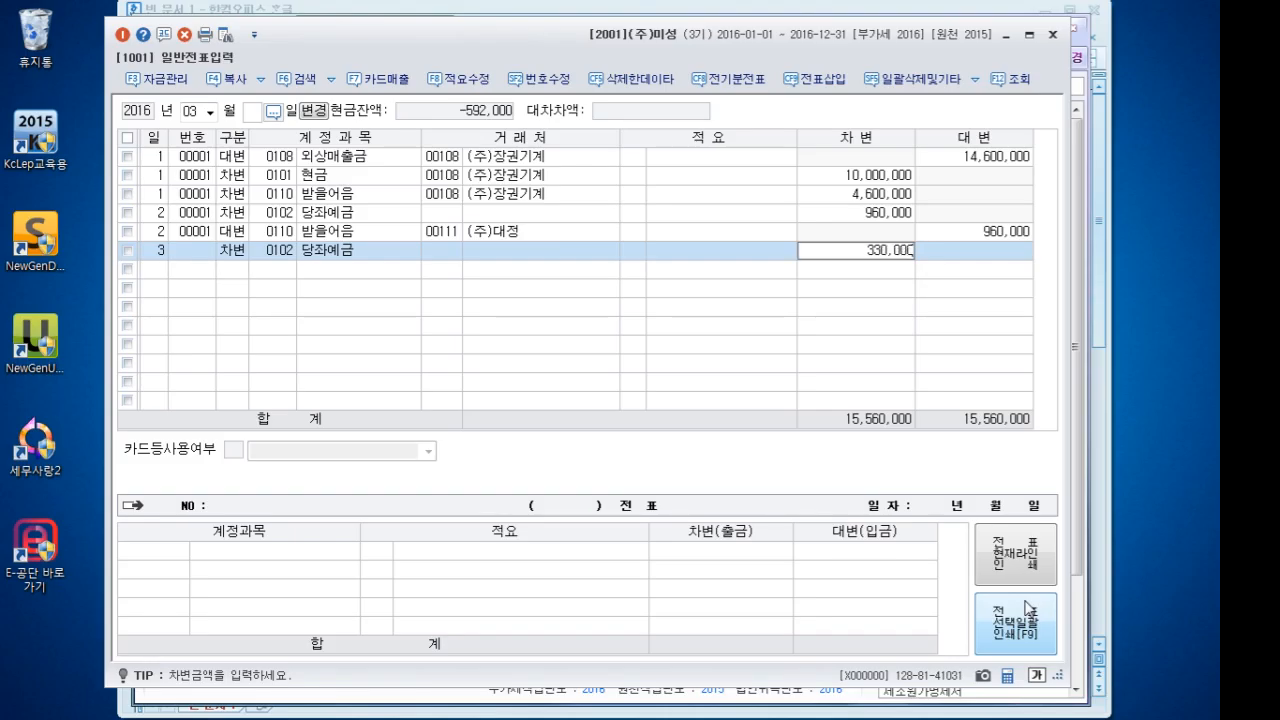
key(Return)
Set the next March 3 차변 line's account to 0831 수수료비용 (판매관리비), looking up accounts by "수수"
text(6)
key(BackSpace)
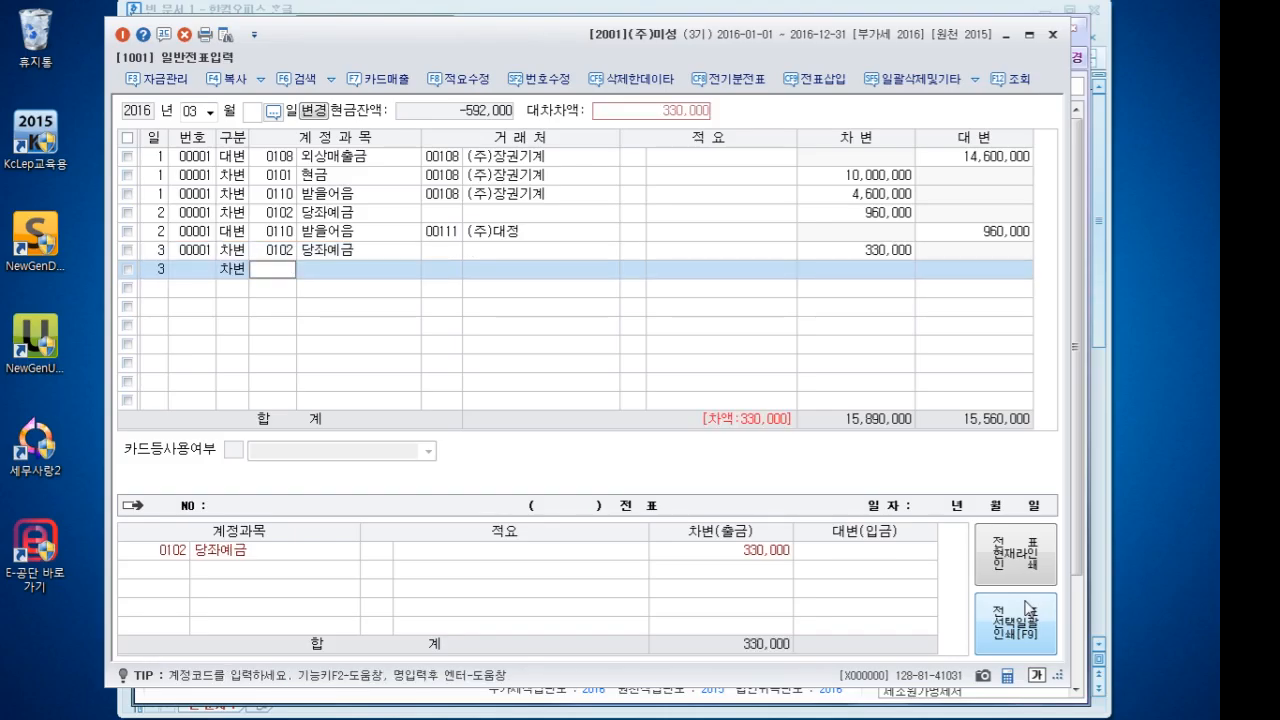
text(수수)
key(Return)
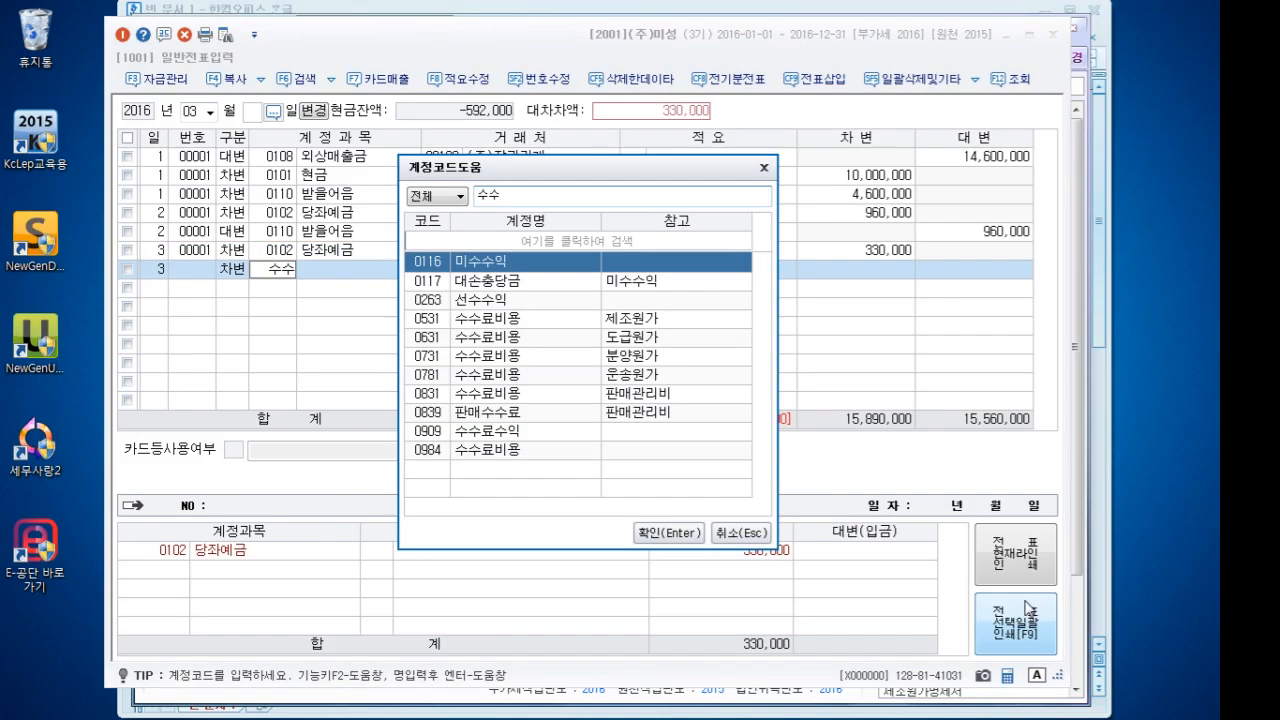
key(Down)
key(Down)
key(Down)
key(Down)
key(Down)
key(Down)
key(Down)
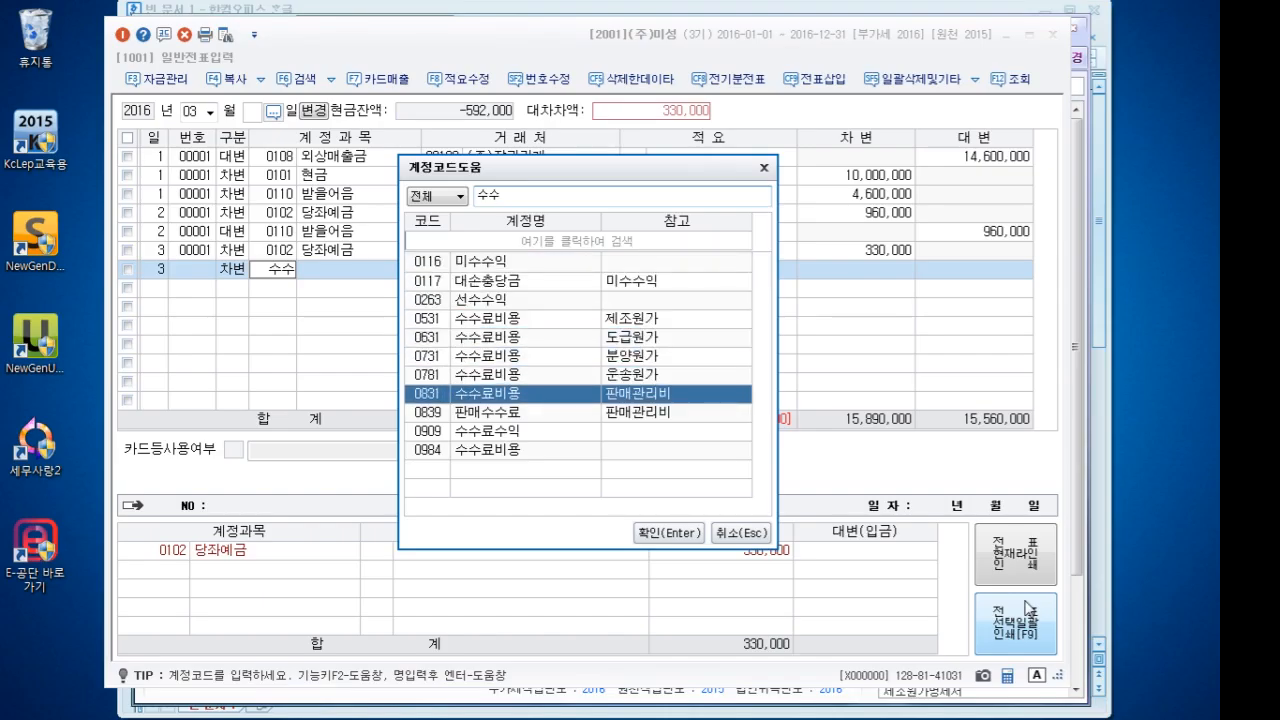
key(Up)
key(Up)
key(Up)
key(Up)
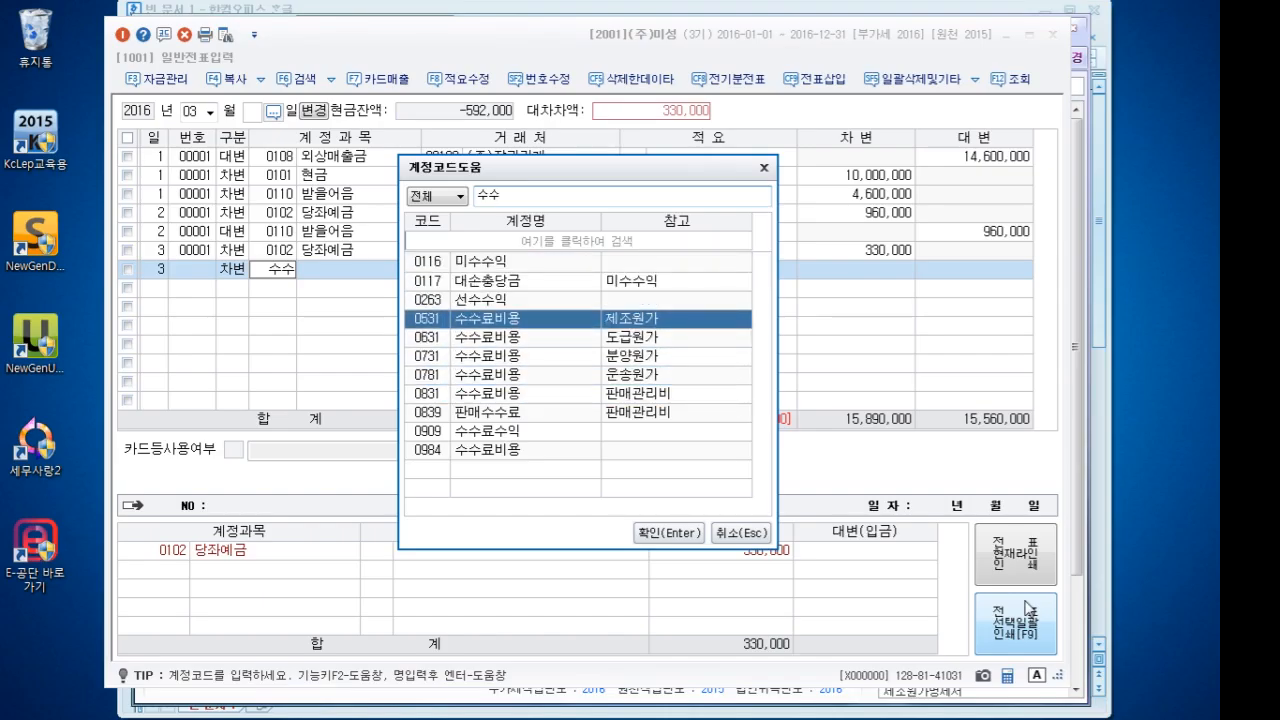
key(Down)
key(Down)
key(Down)
key(Down)
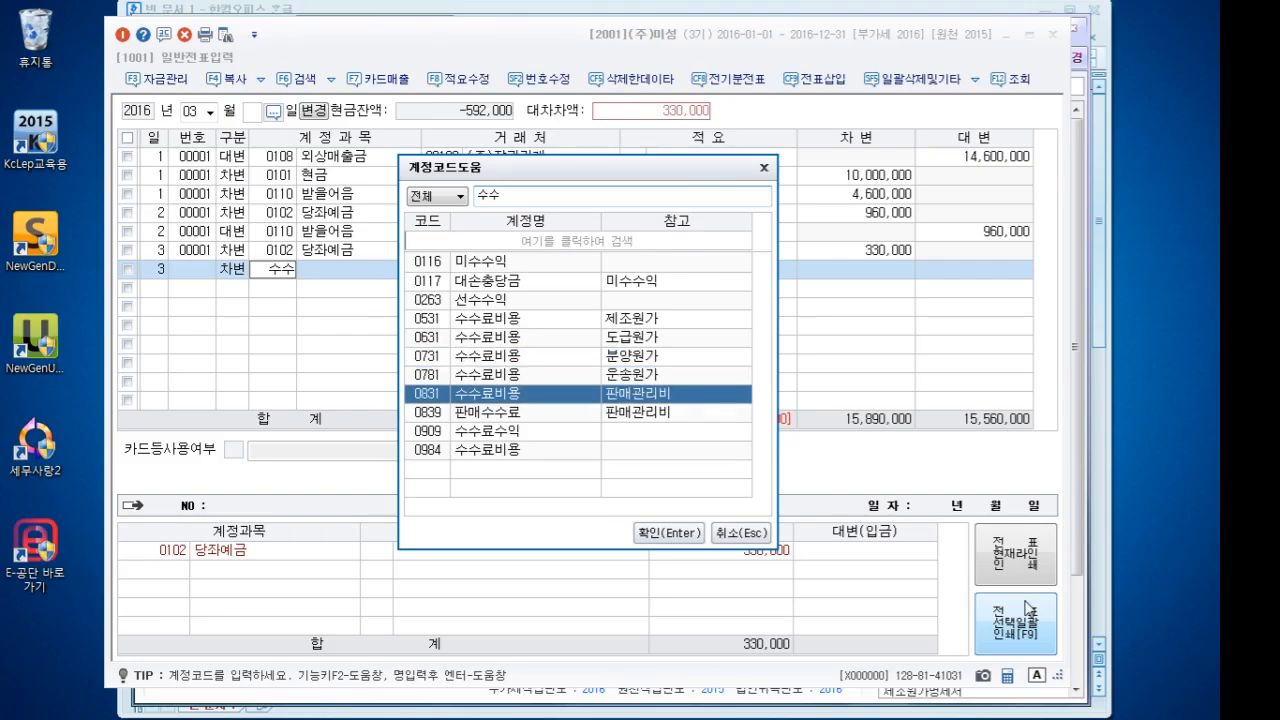
key(Return)
Leave the customer and description of the 수수료비용 line blank and set its debit amount to 10,000
key(Return)
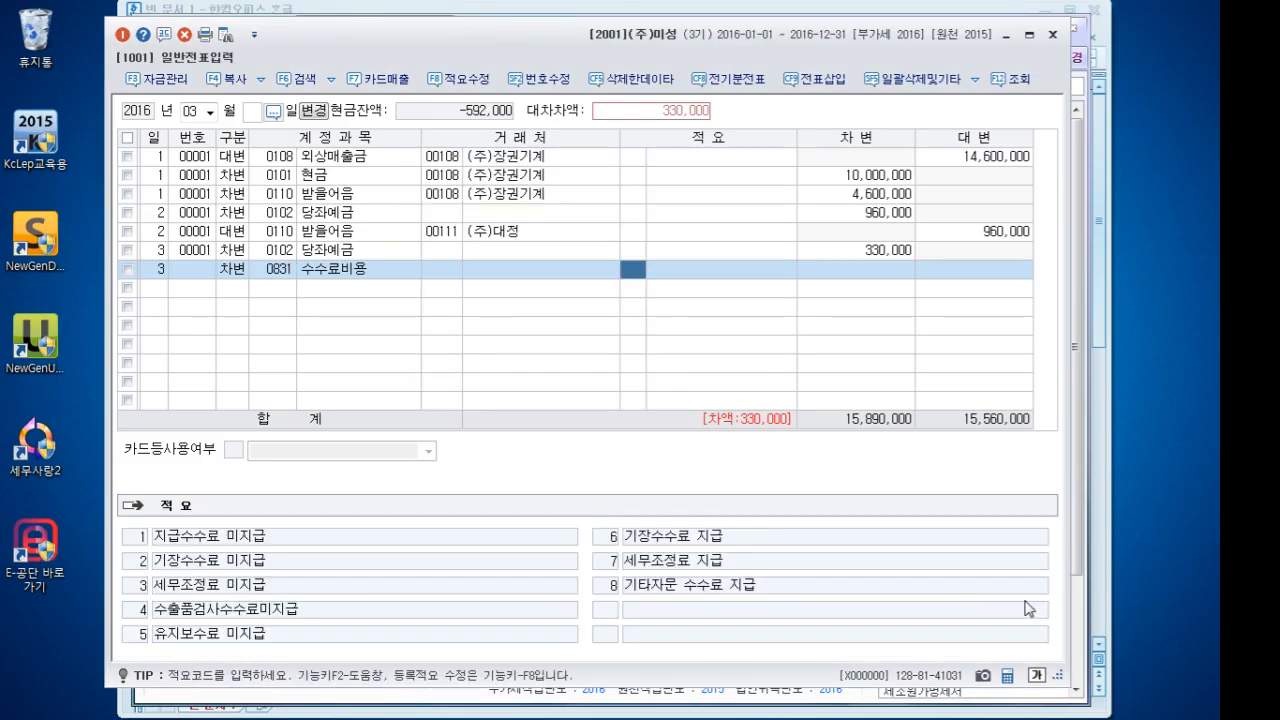
key(Return)
text(100000)
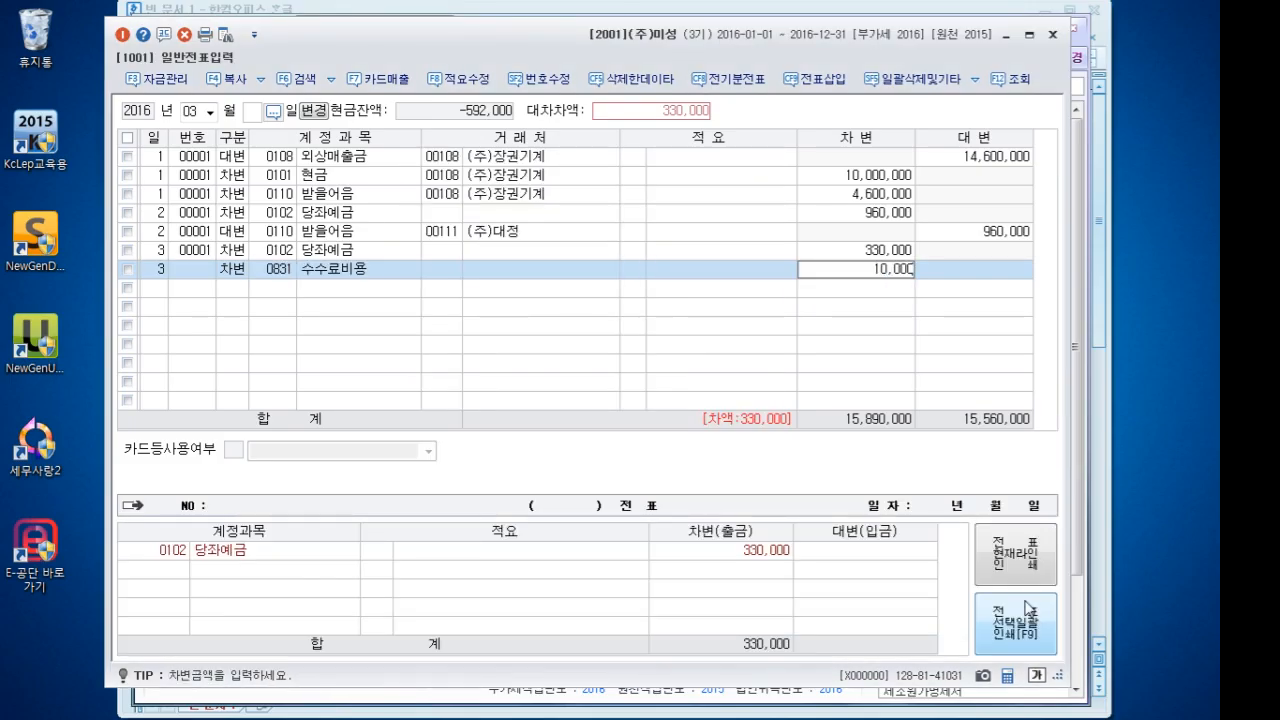
key(Return)
Add the March 3 대변 line for 0110 받을어음 with customer 00140 세천상사 and amount 340,000
key(Return)
text(410)
key(Return)
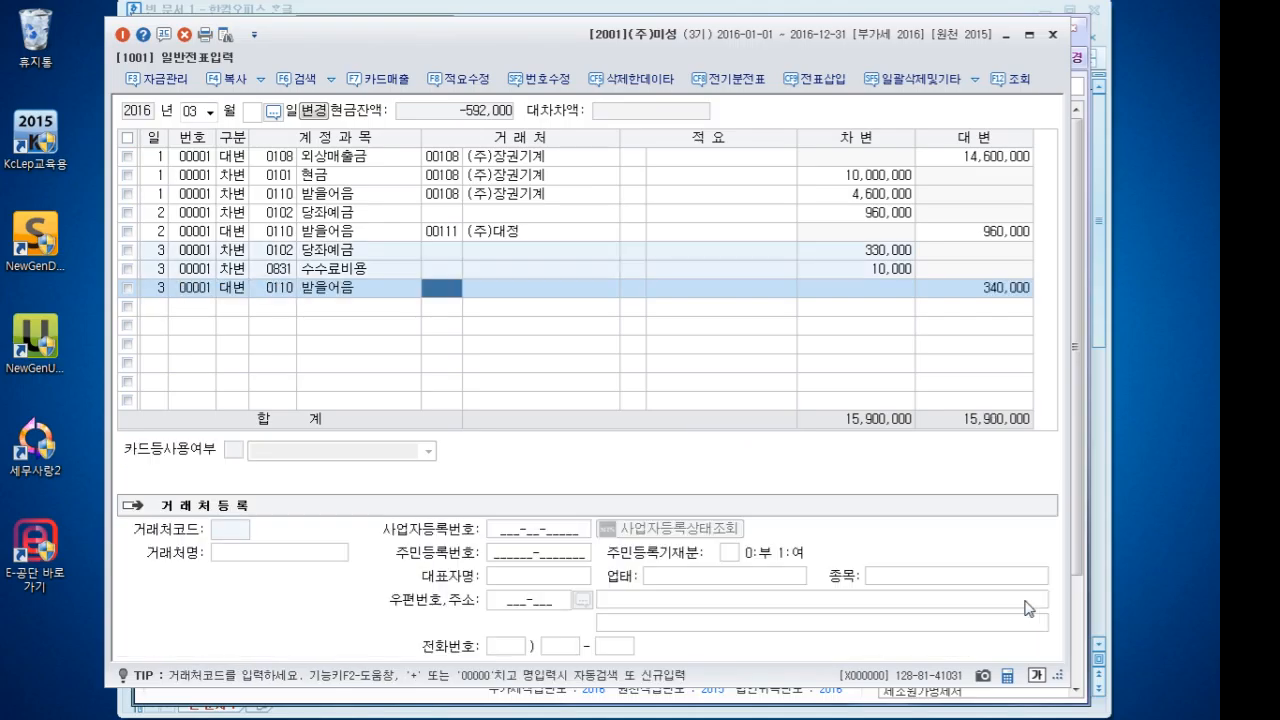
text(세천)
key(Return)
key(Return)
key(Return)
key(Return)
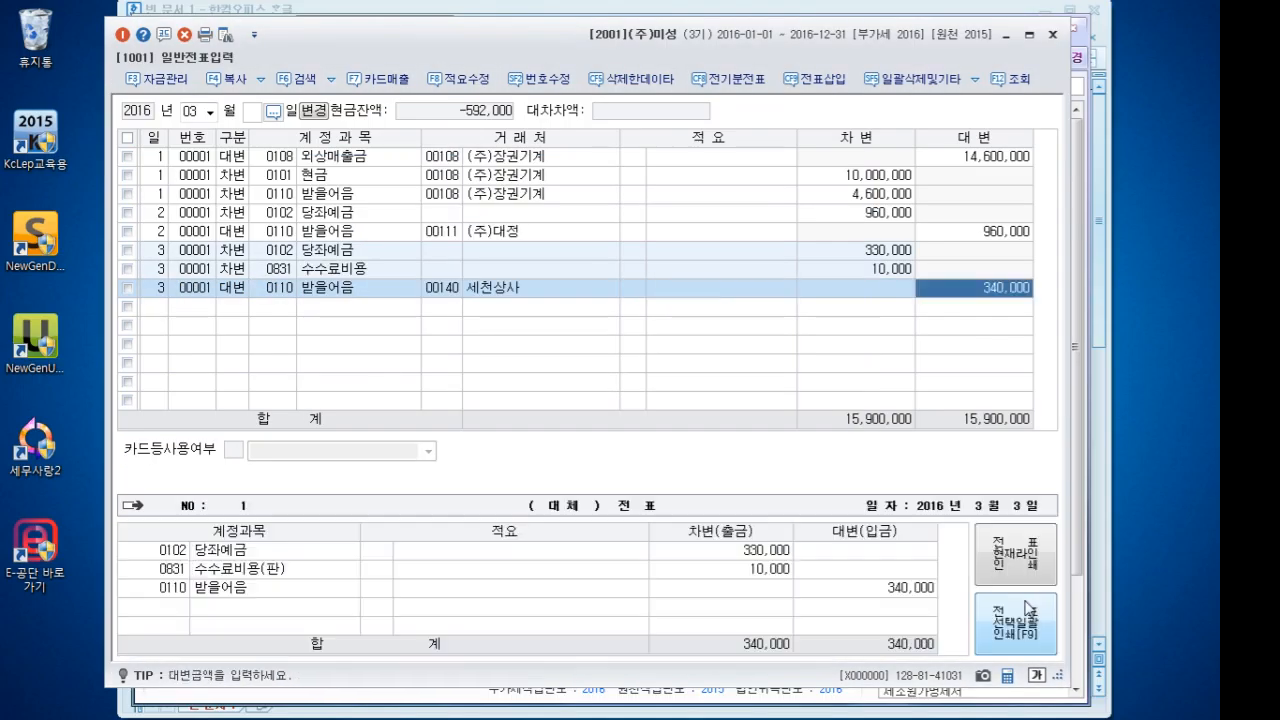
Assign customer 00140 세천상사 to the March 3 당좌예금 and 수수료비용 lines
key(Up)
key(Up)
key(Up)
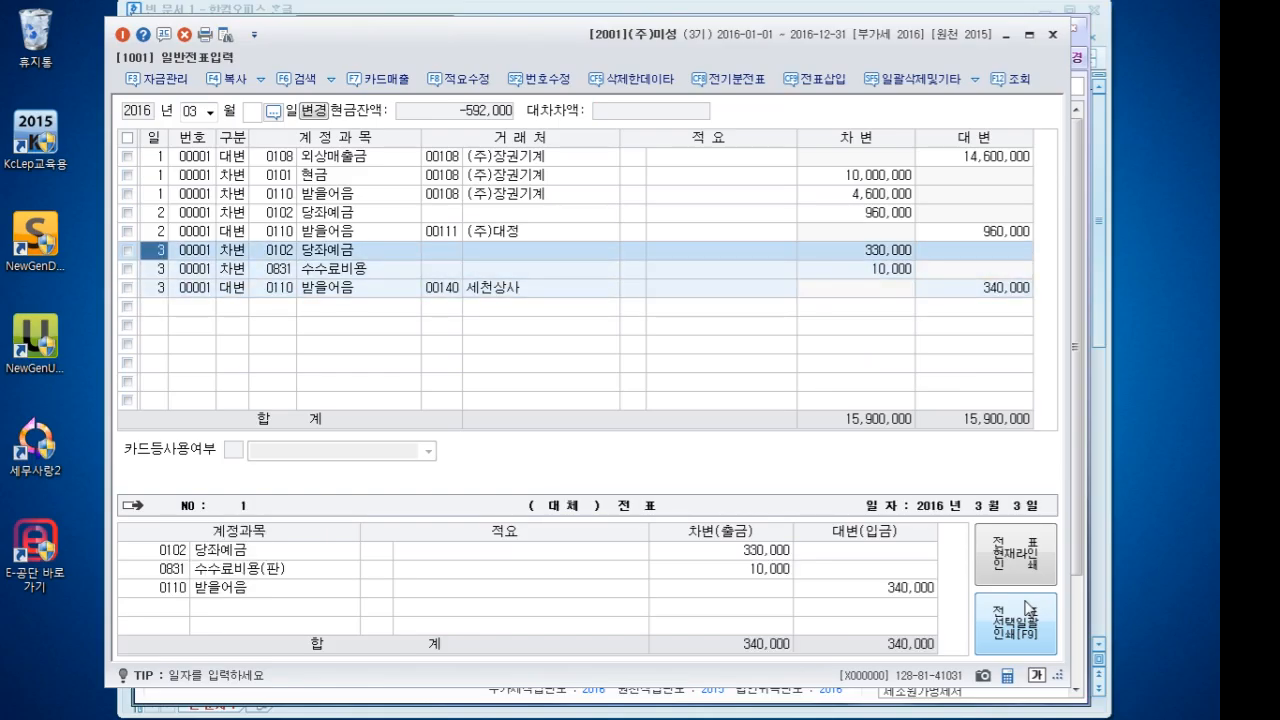
key(Return)
key(Return)
key(Return)
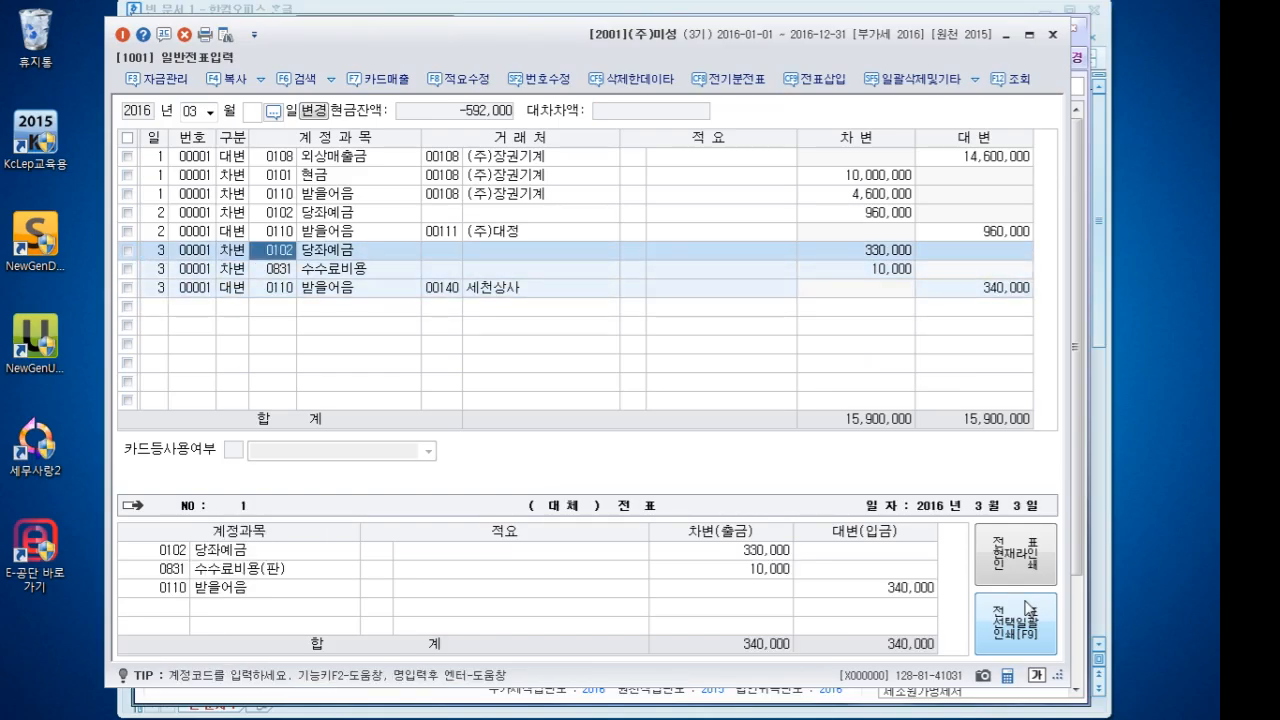
key(Return)
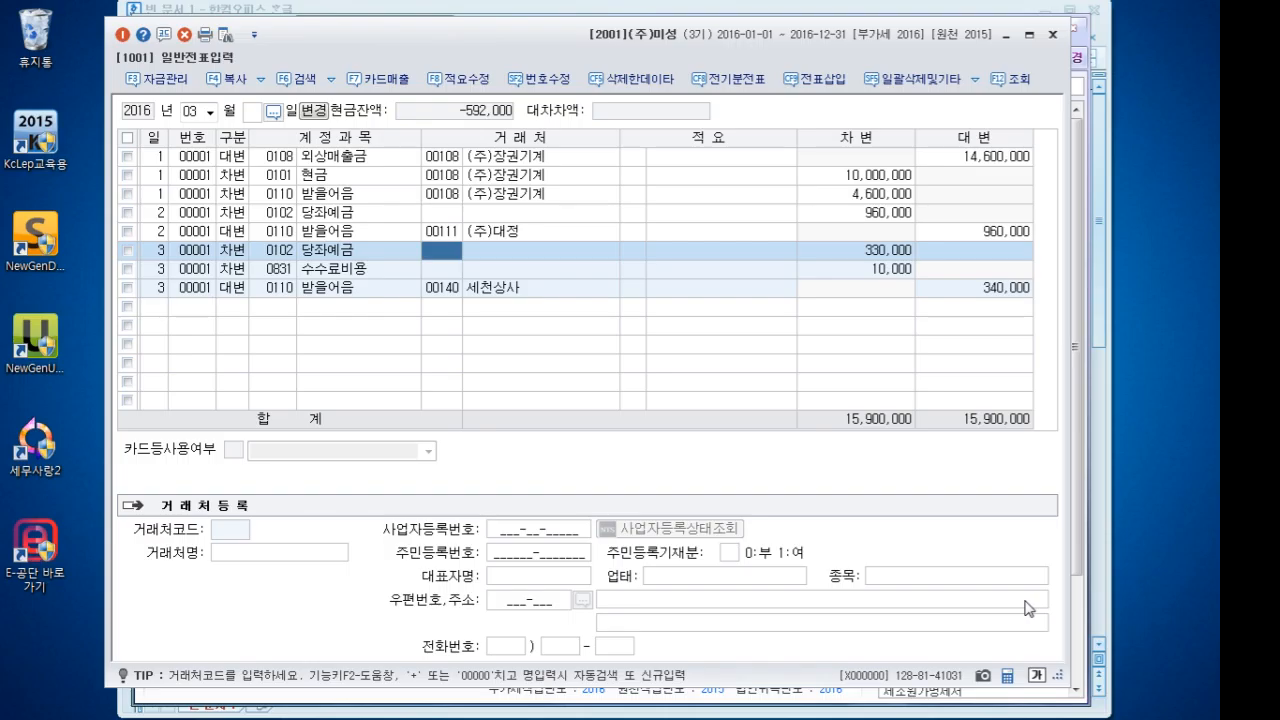
key(Down)
key(Up)
text(140)
key(Return)
key(Down)
text(140)
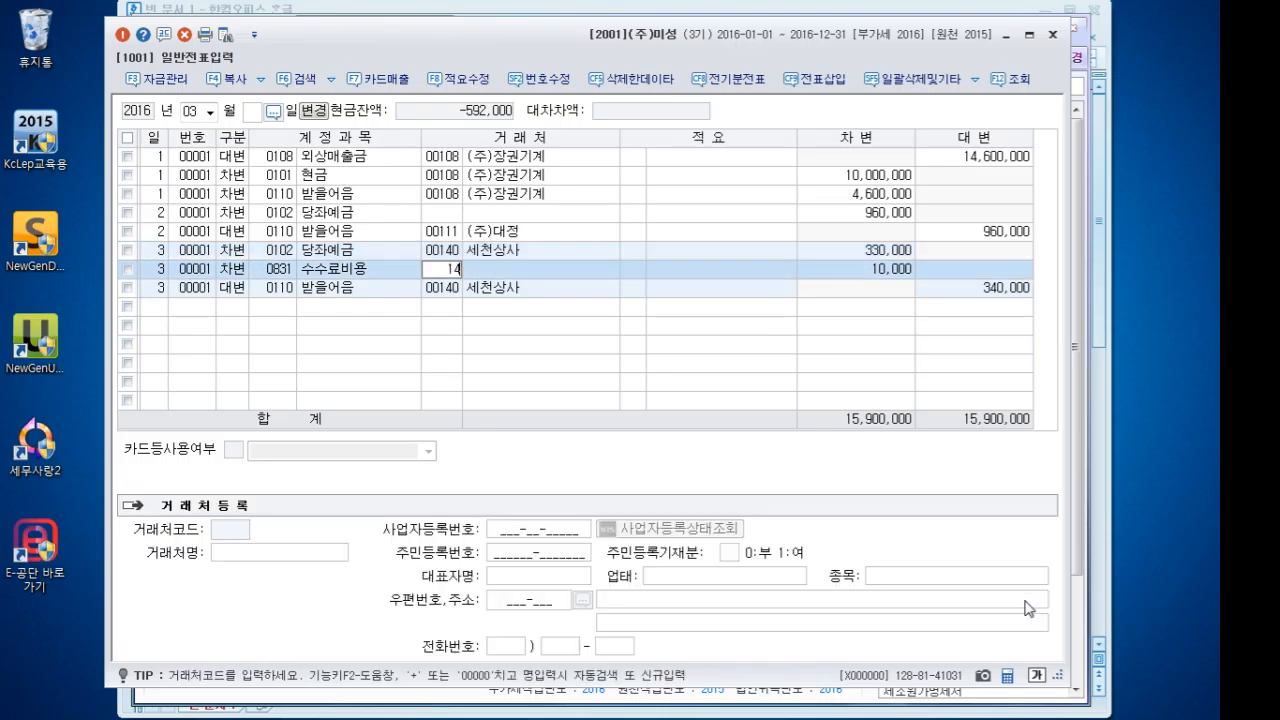
key(Return)
Review the customer and account codes on the three March 3 voucher lines
key(Left)
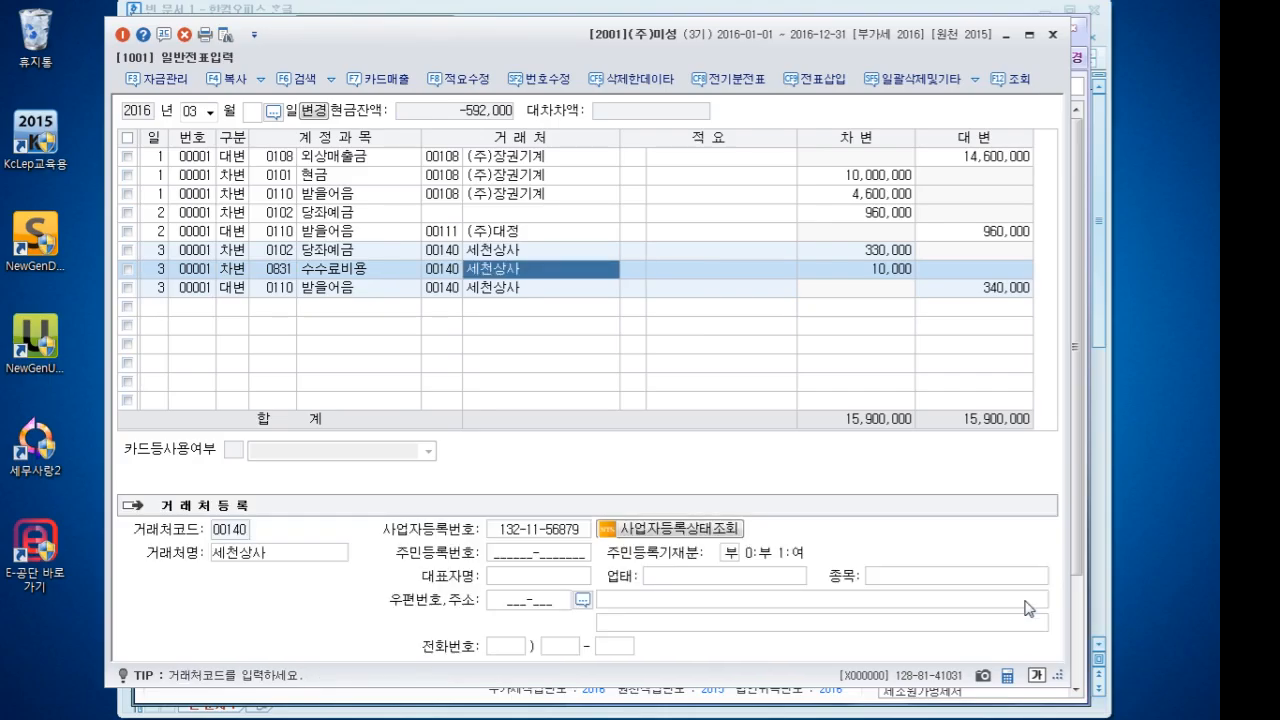
key(Left)
key(Up)
key(Down)
key(Down)
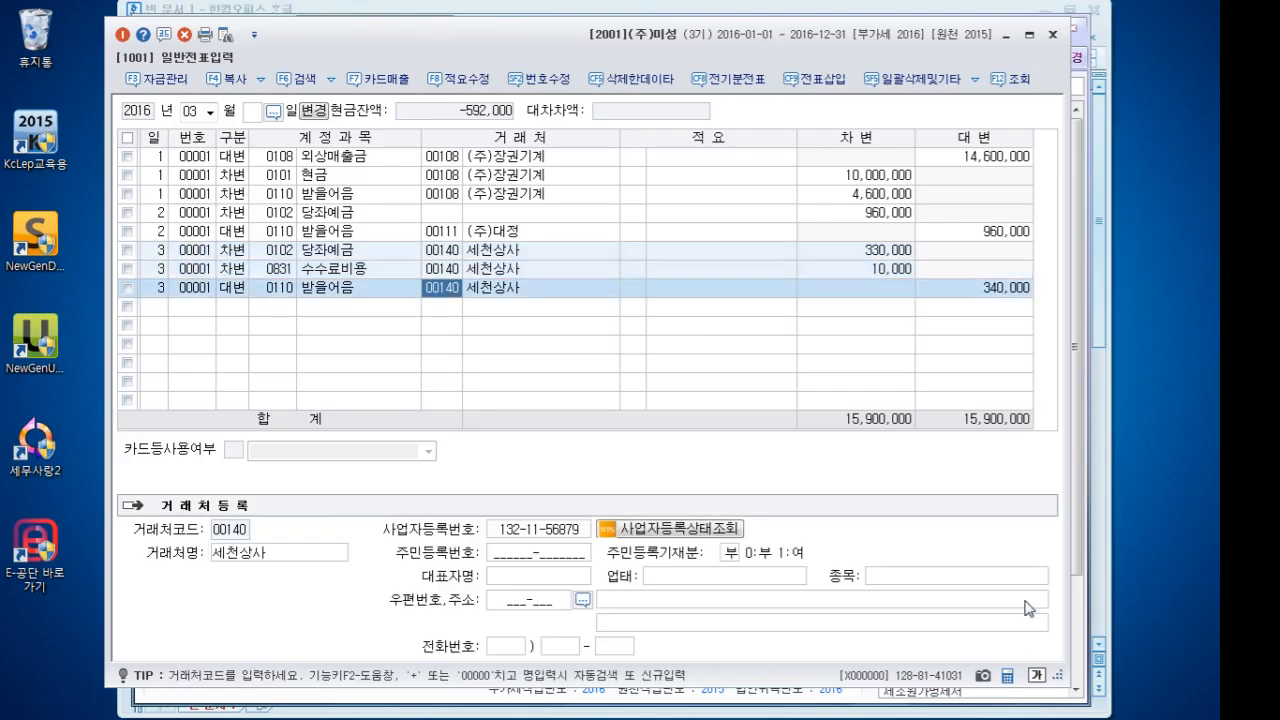
key(Up)
key(Up)
key(Left)
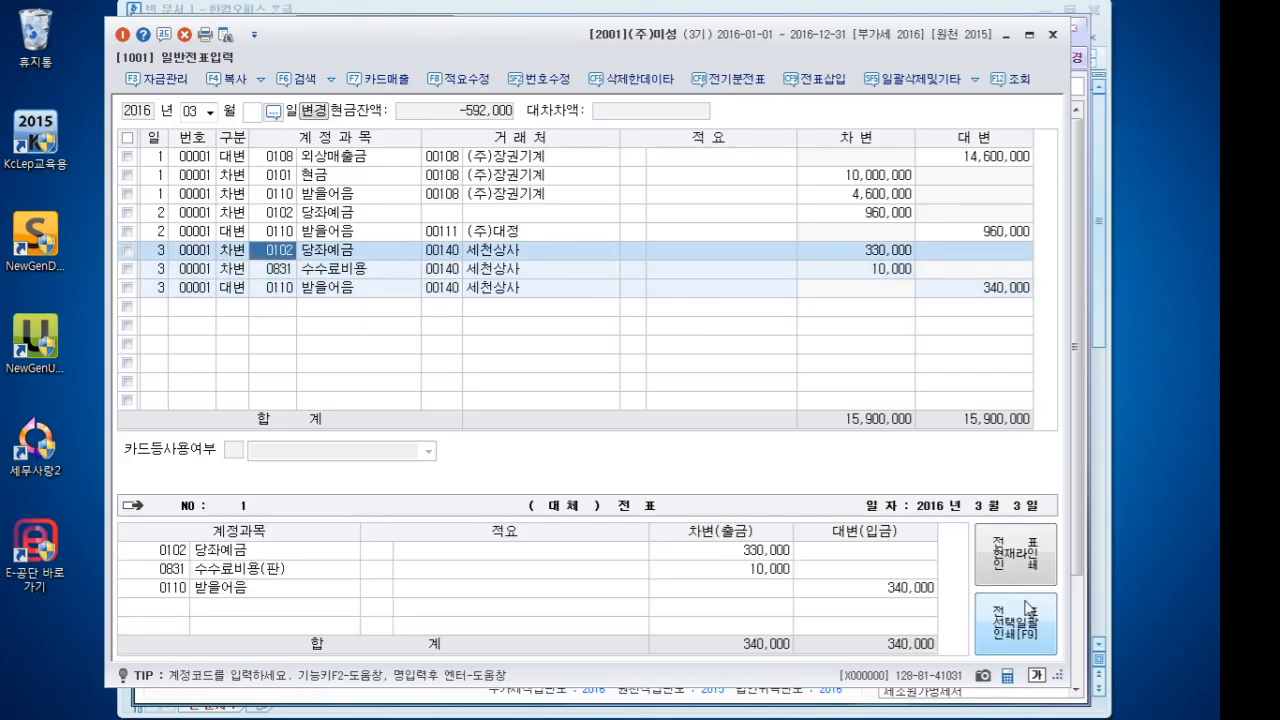
key(Down)
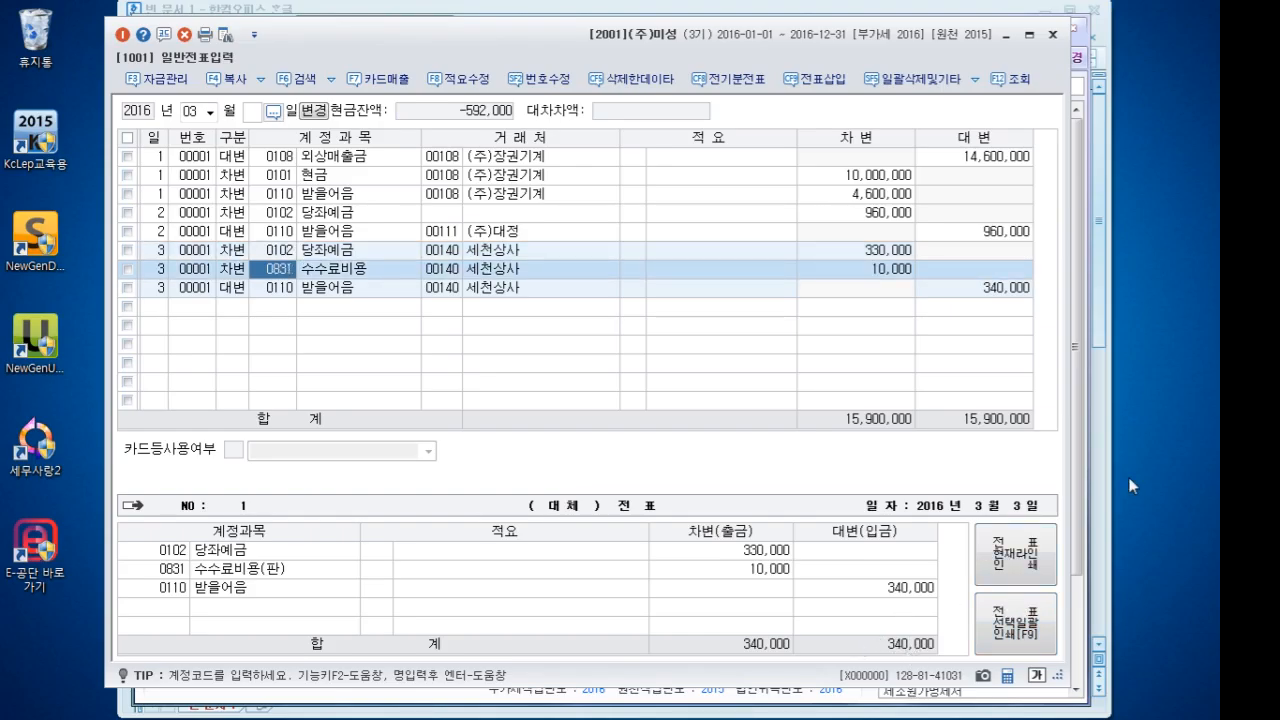
Switch to the 한글 document and add the heading "수수료비용" below the 거래처원장 note
key(alt+Tab)
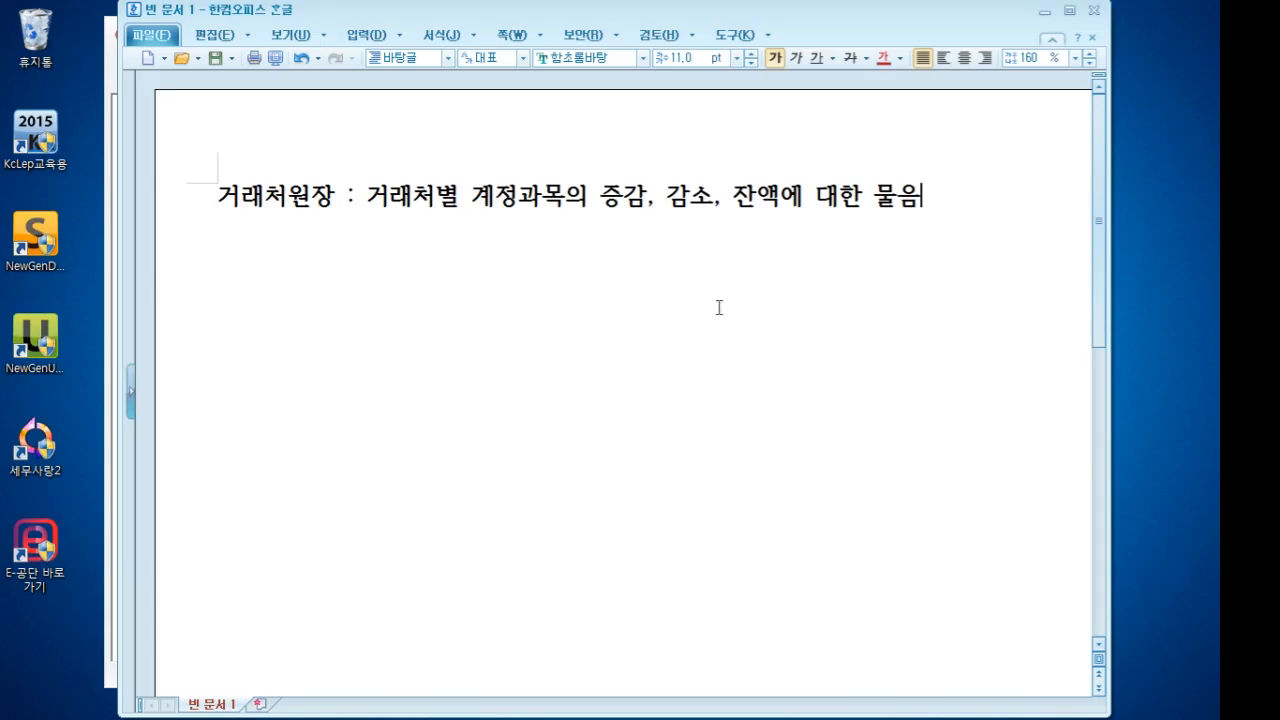
text(수수료비용)
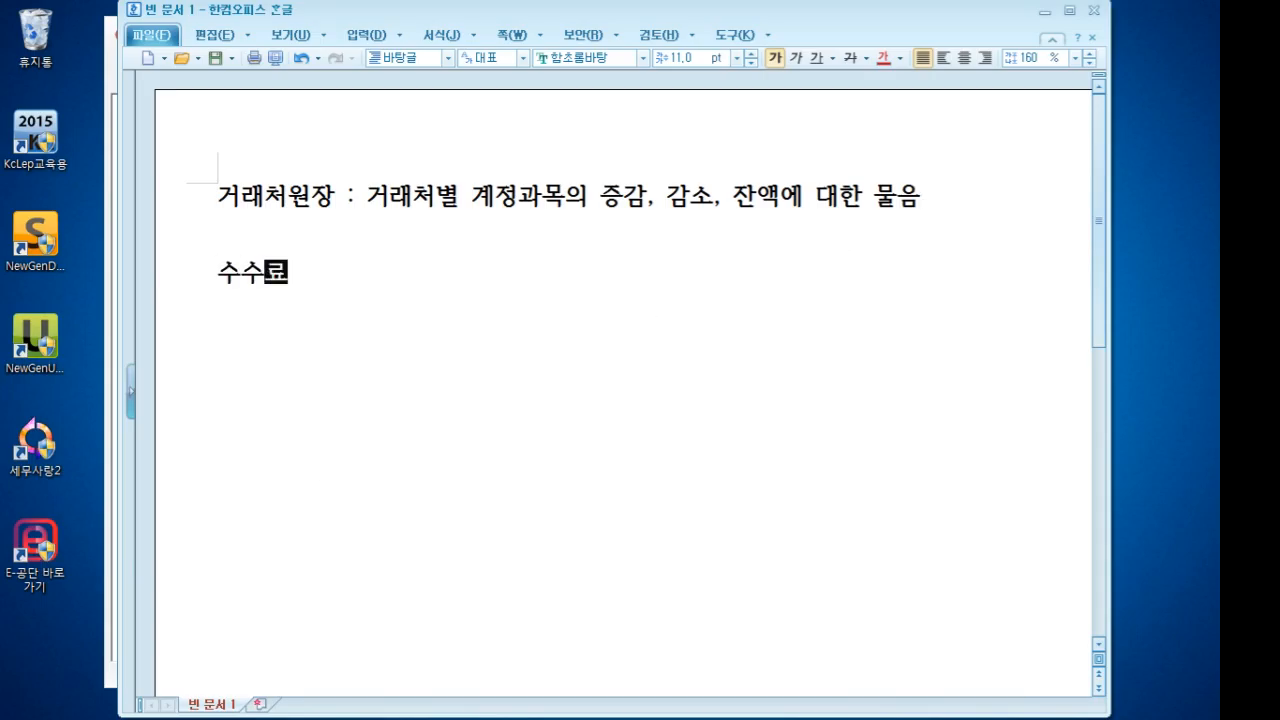
key(Return)
key(Return)
key(BackSpace)
Write the first item under the heading: "(1) 공장 : 531(예. 공장 청소용역 수수료 100원 지출)"
text((1)
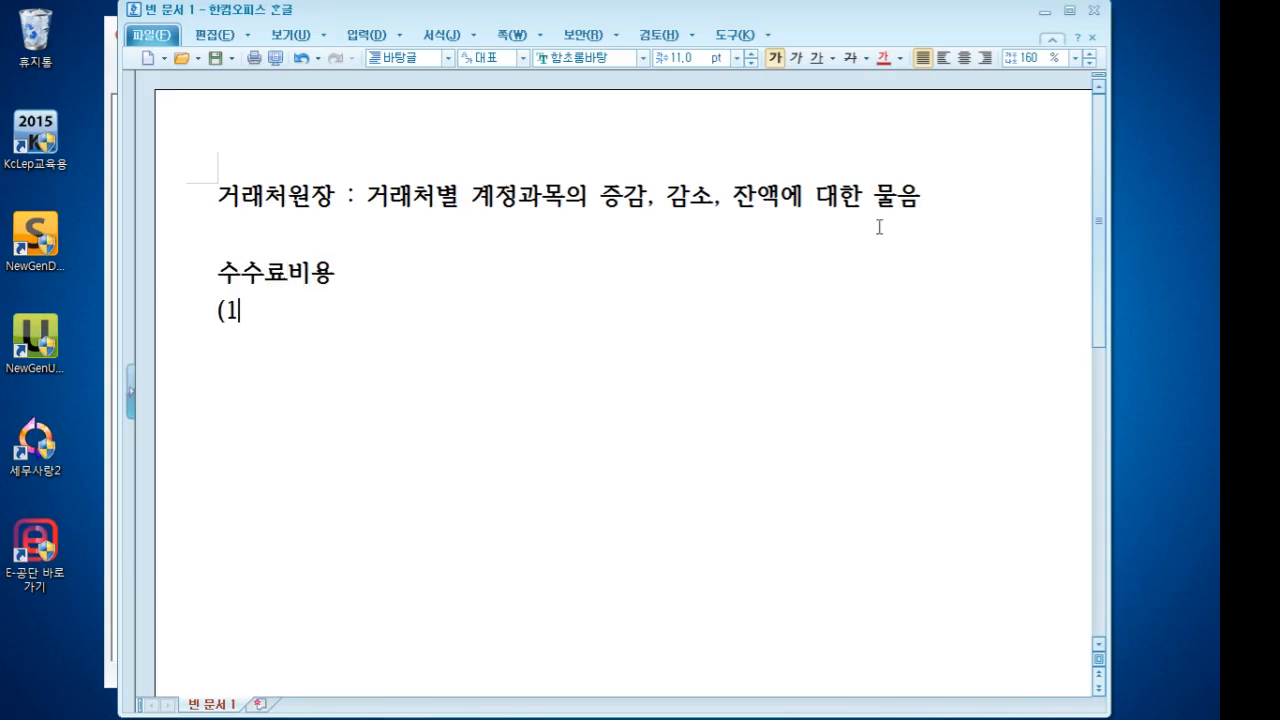
text() 공장 : 5)
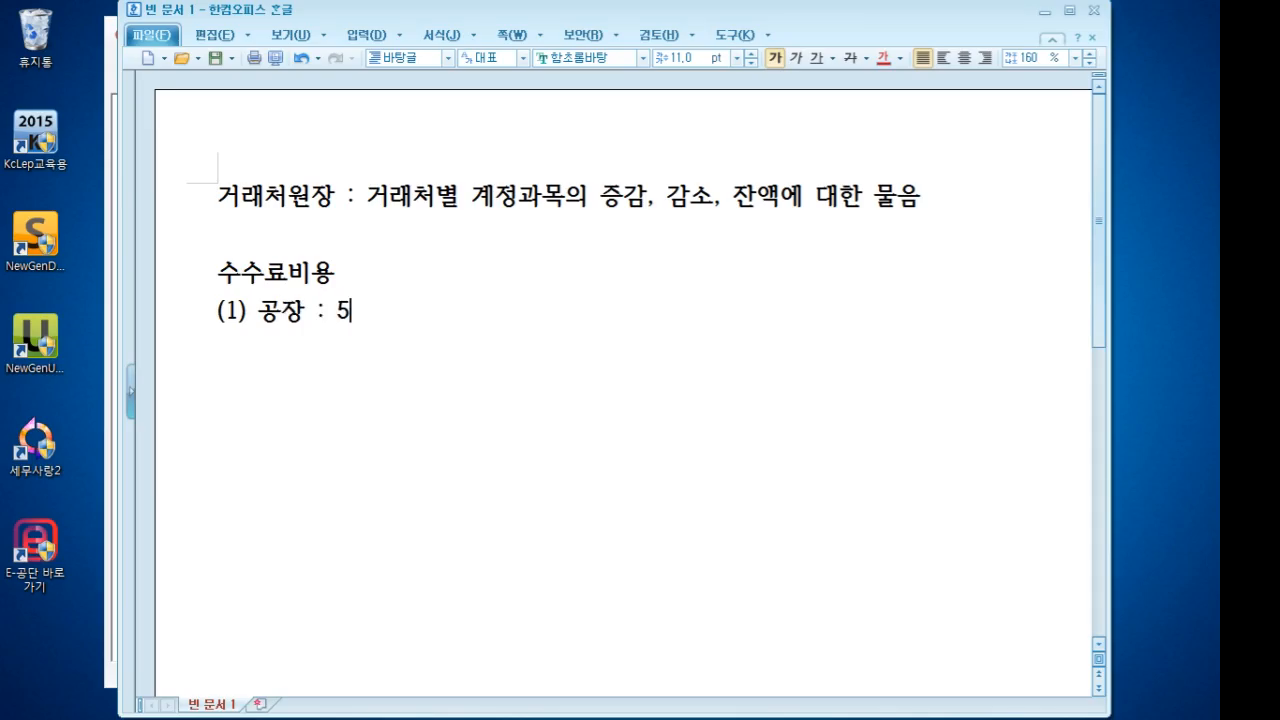
text(31(예)
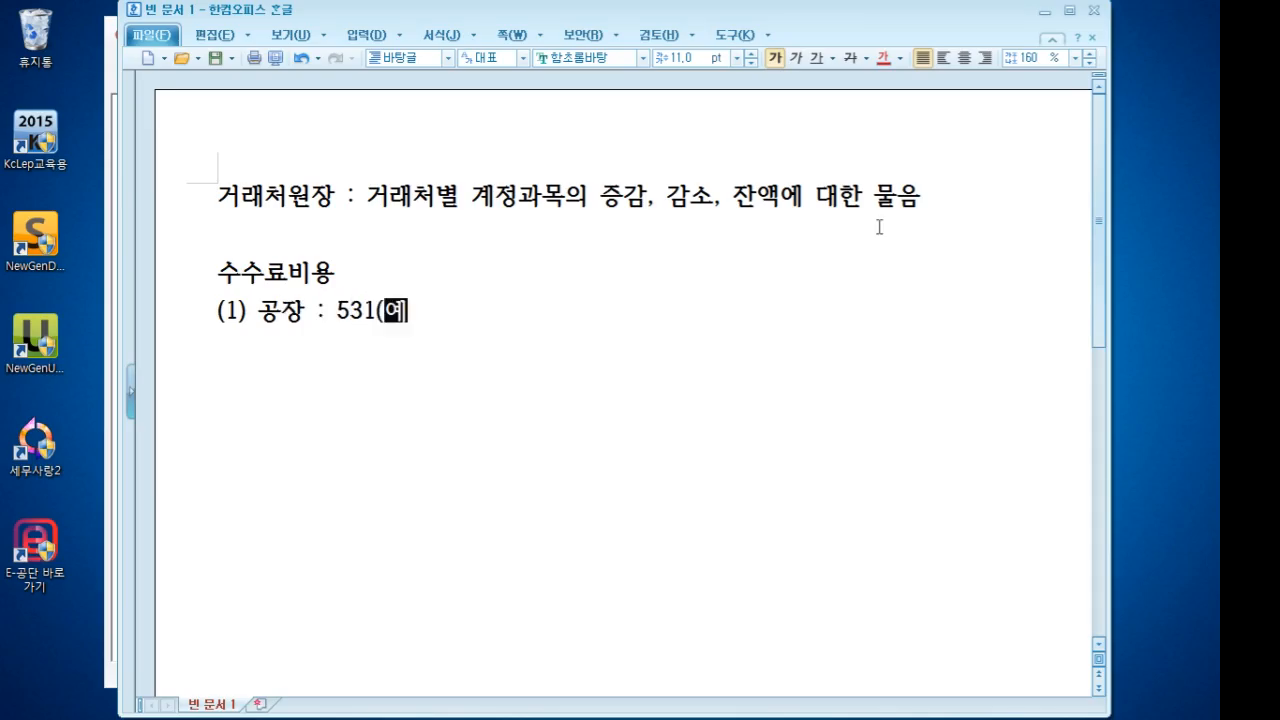
text(. 공장 청소용)
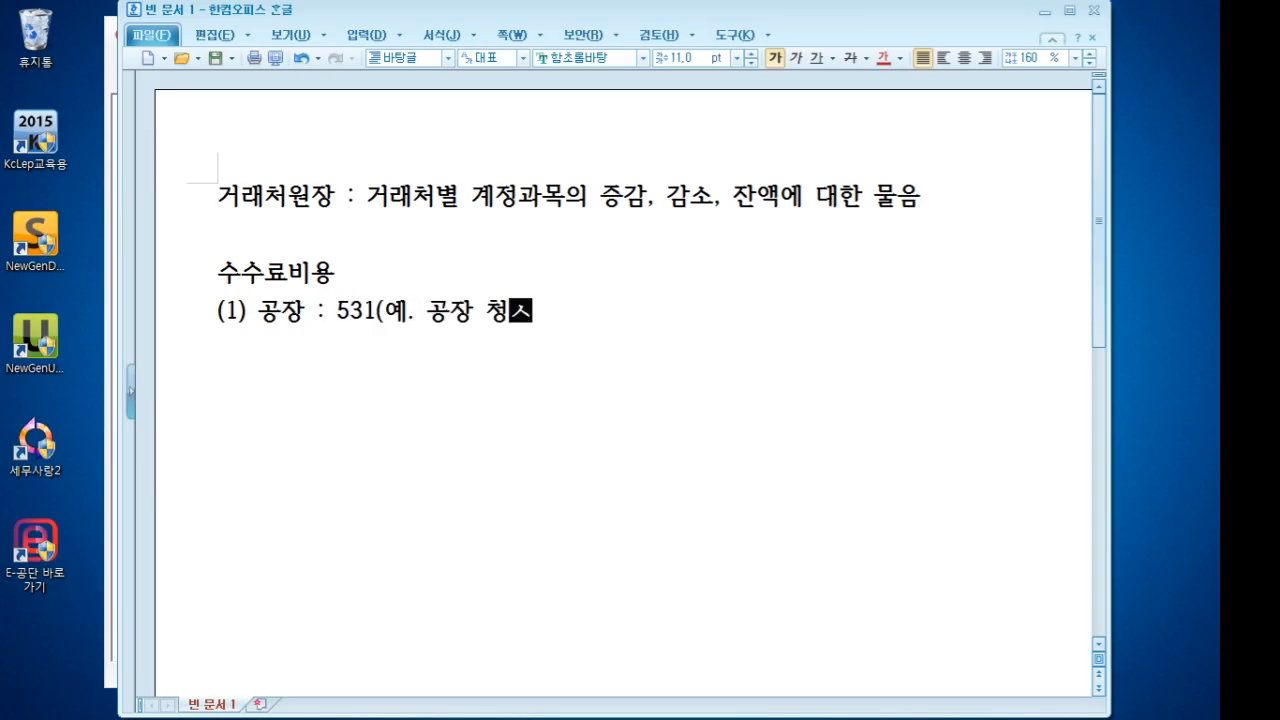
text(역 수수료 10)
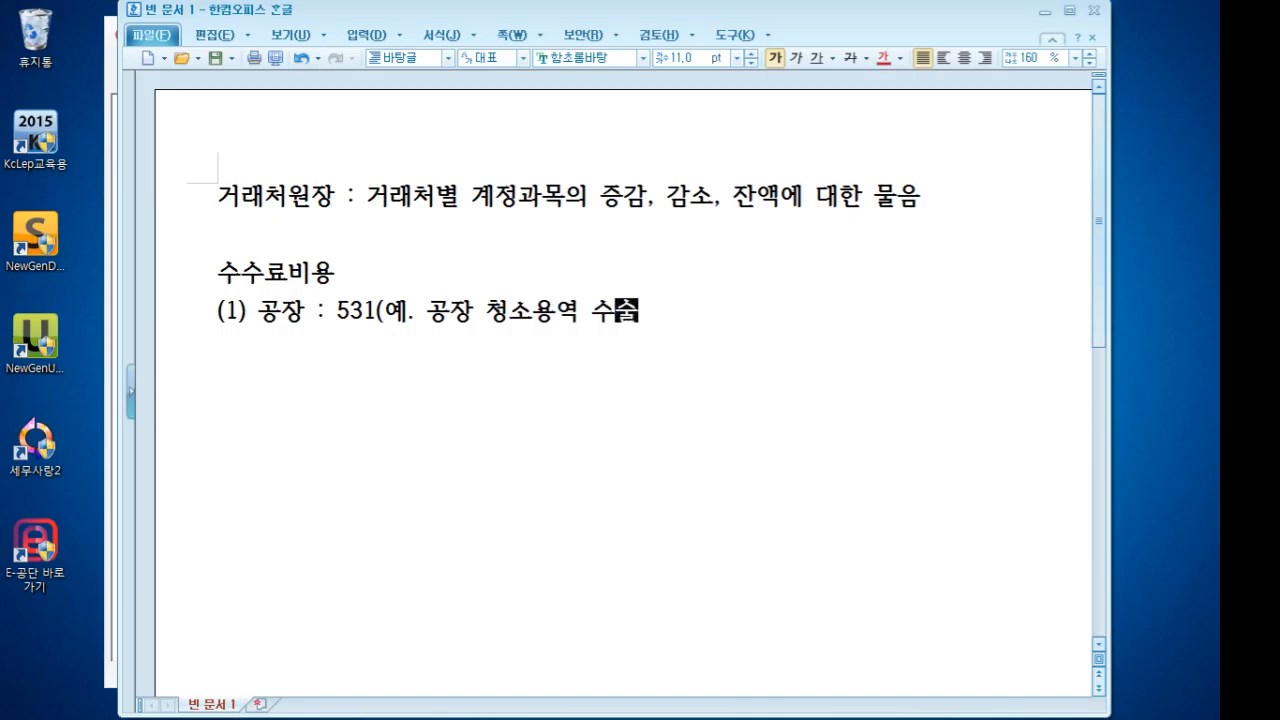
text(0원 지출))
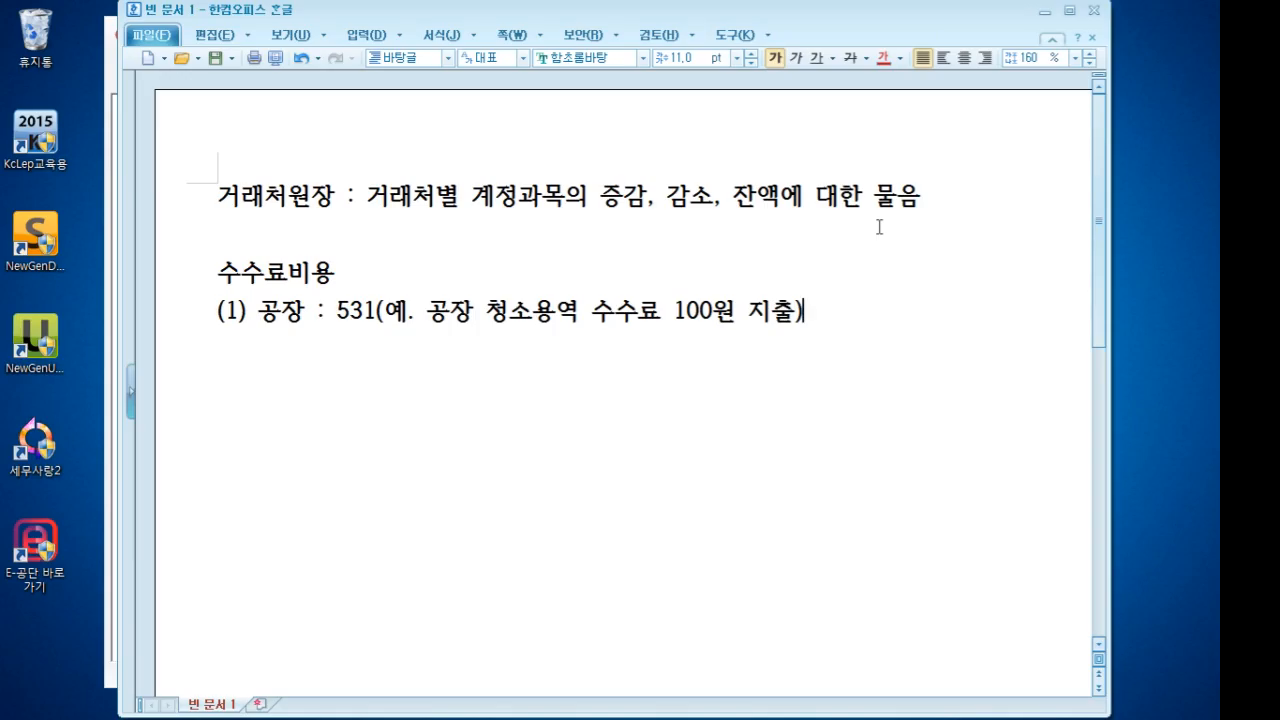
Start the second item on a new line with "(2) 공장 이외 : "
key(Return)
text())
key(BackSpace)
text((2) r)
key(BackSpace)
key(BackSpace)
text(공장)
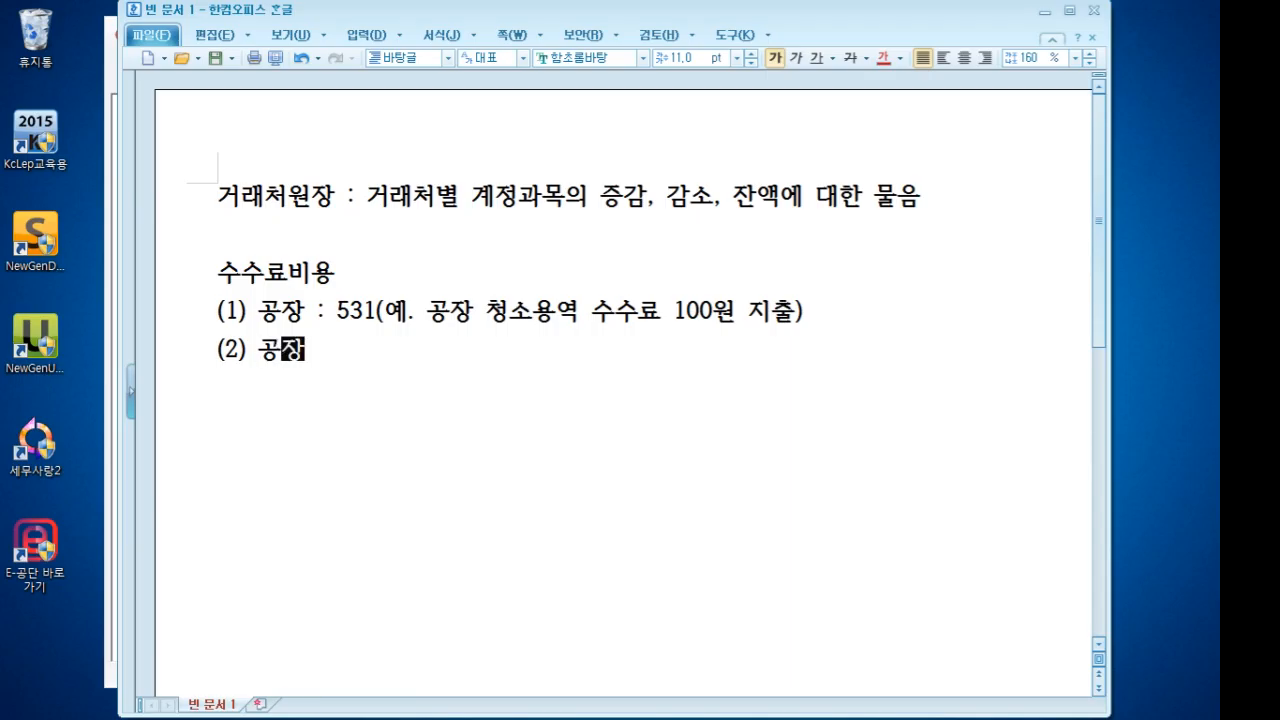
text( 이외 : )
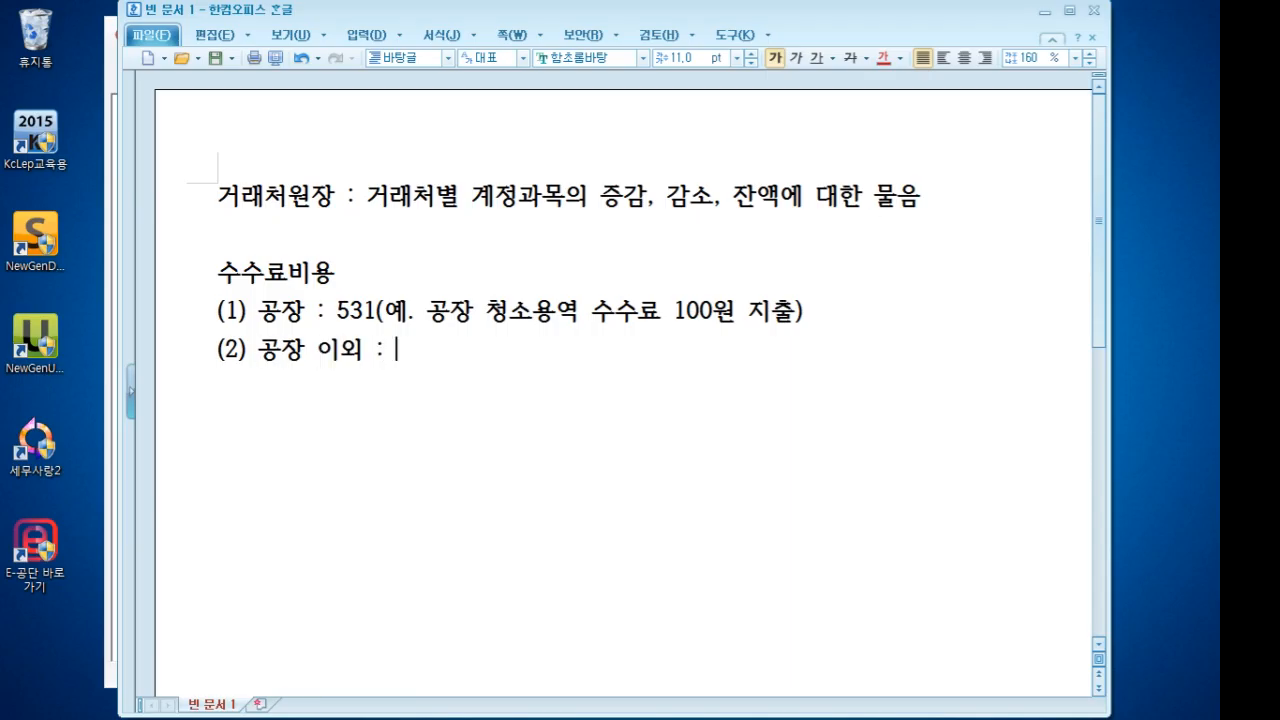
Complete the second item with "831(예. 세무상담수수료 100원 지출)"
text(831(dp)
key(BackSpace)
key(BackSpace)
key(Hangul)
text(ㅇ)
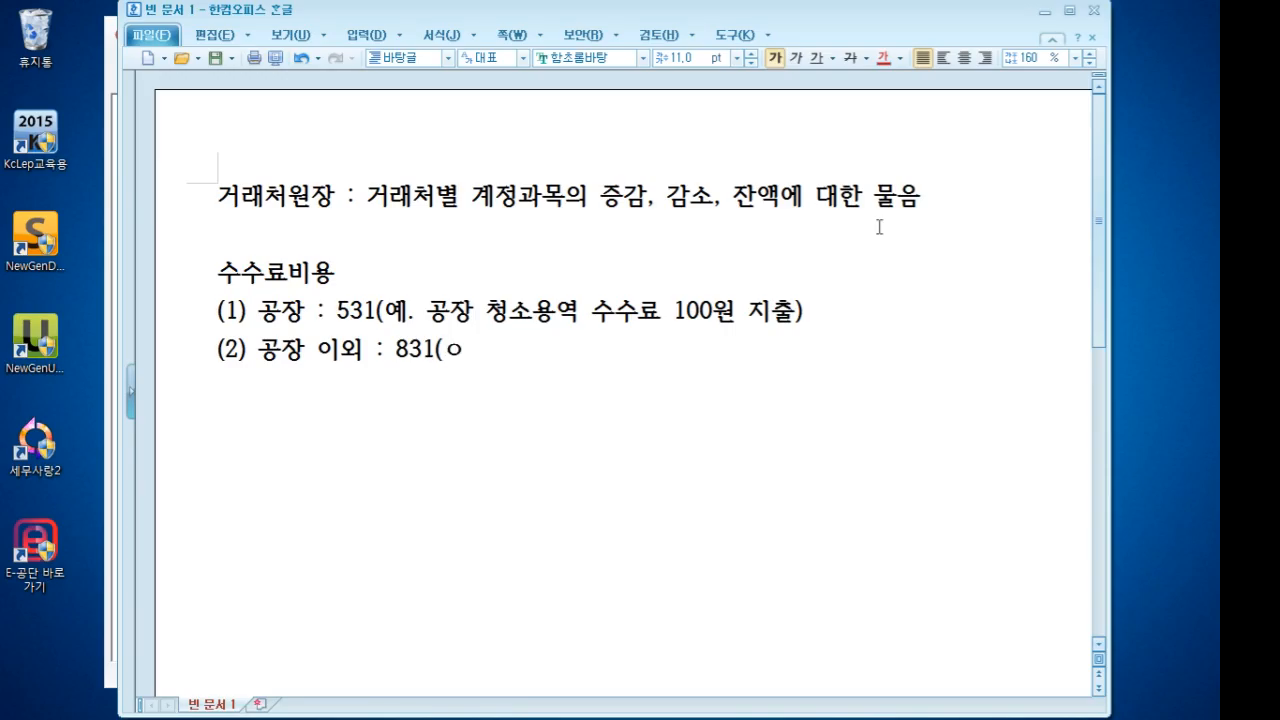
text(ㅖ. 세무사ㅇ담수수료 )
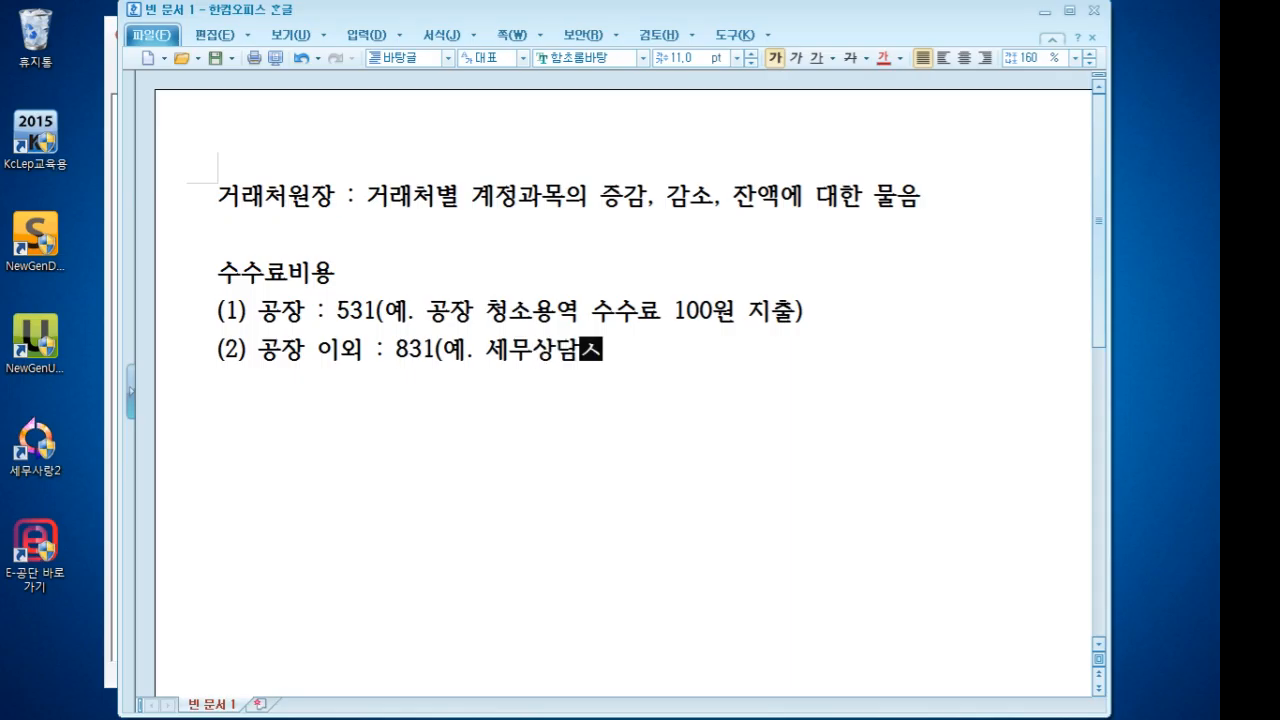
text(100원ㅣ ㅈ)
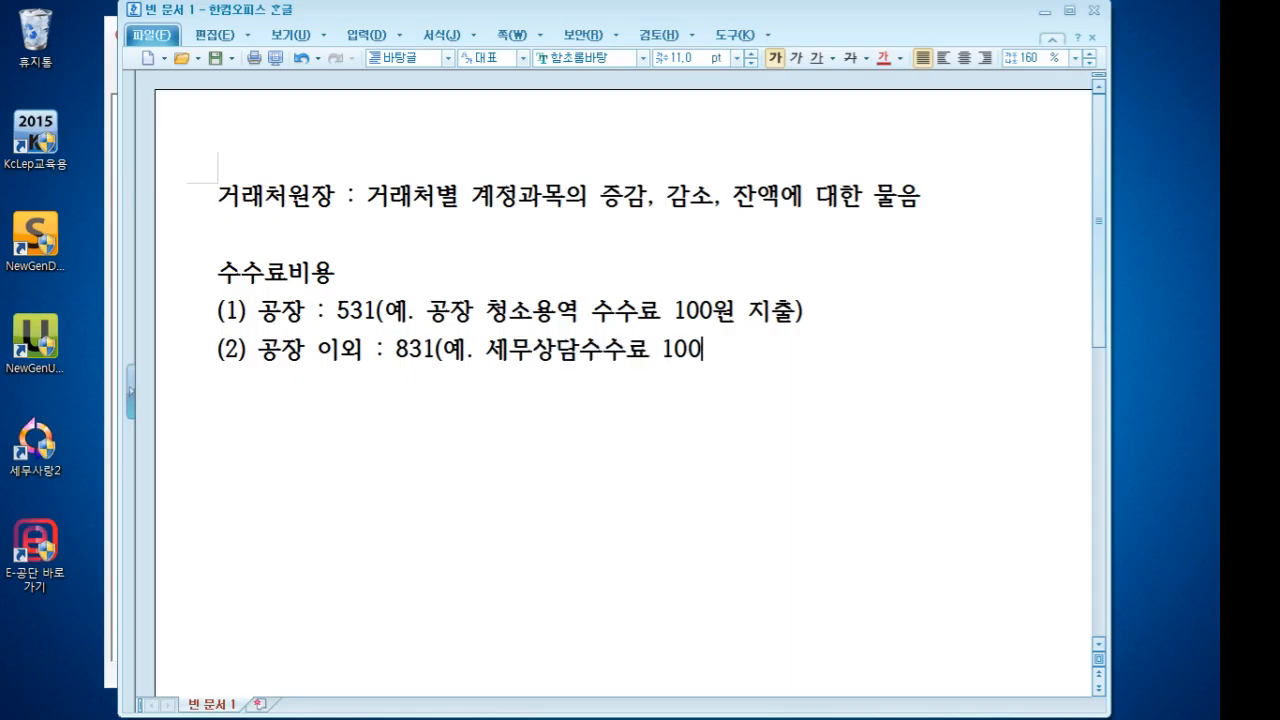
key(BackSpace)
key(BackSpace)
key(BackSpace)
text(ㄴ 지출))
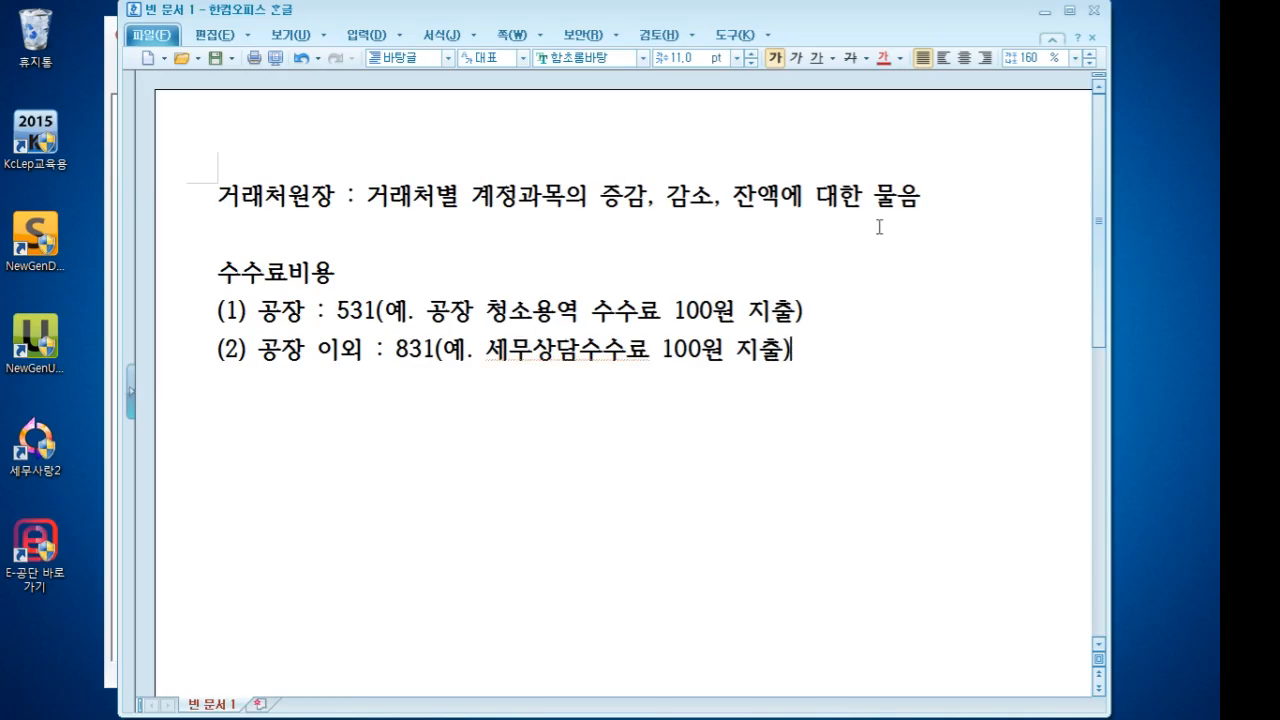
Start the third item under 수수료비용 on a new line with "(3) 송금수수료 : 831(예"
key(Return)
text((4))
key(BackSpace)
key(BackSpace)
text(3) 송금수수료 : )
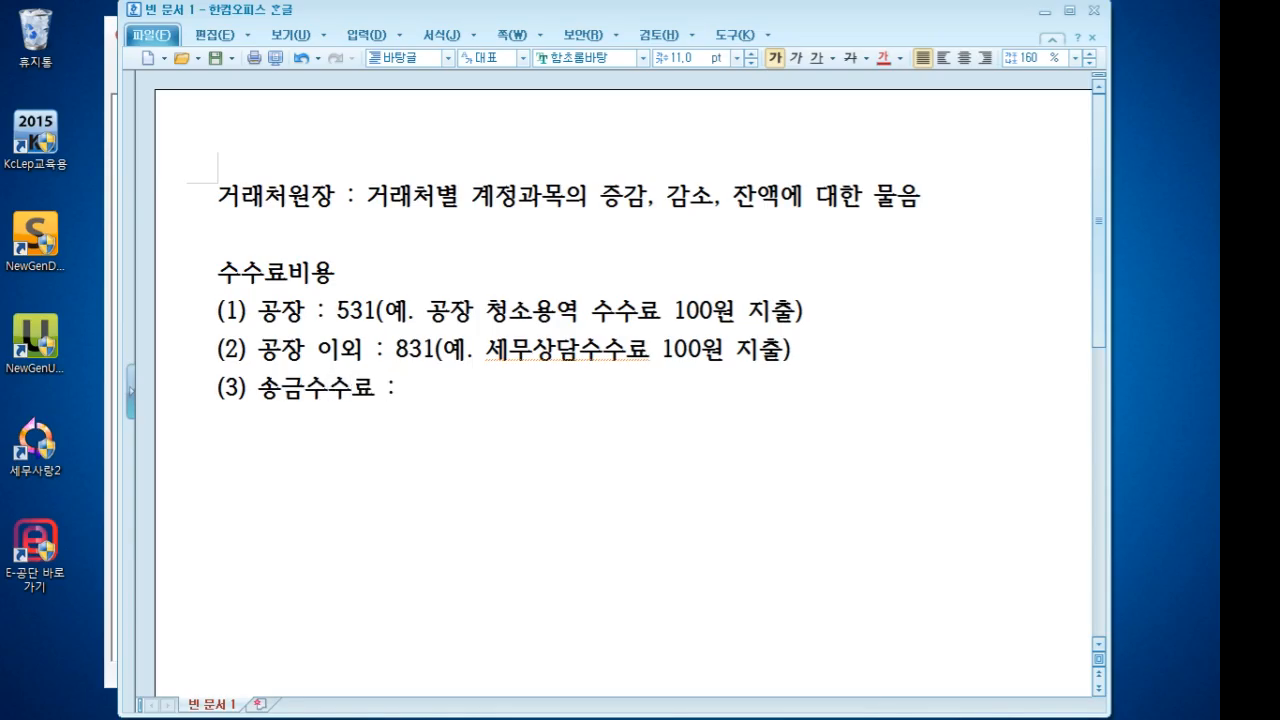
text(831(예)
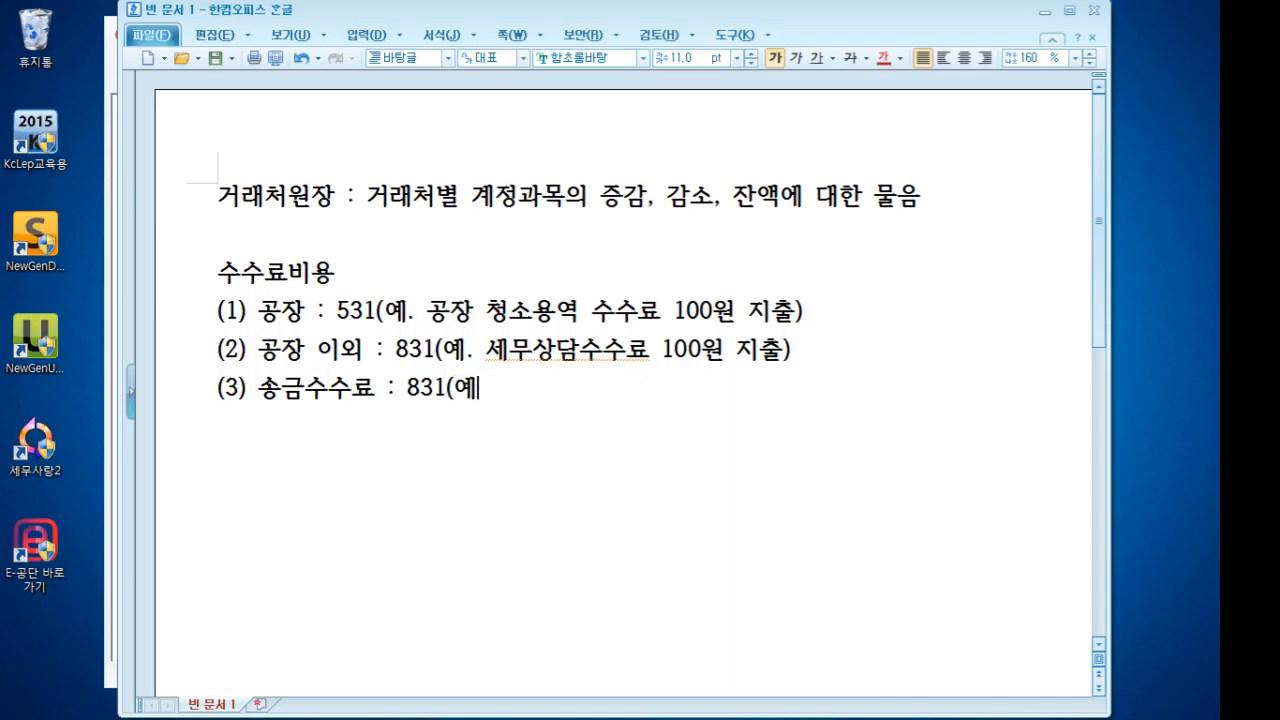
Complete the third item with the example ". 공장 원재료 구입하고 이체수수료 50원 지출)"
text(. 옥)
key(BackSpace)
key(BackSpace)
text(공장 원재료 )
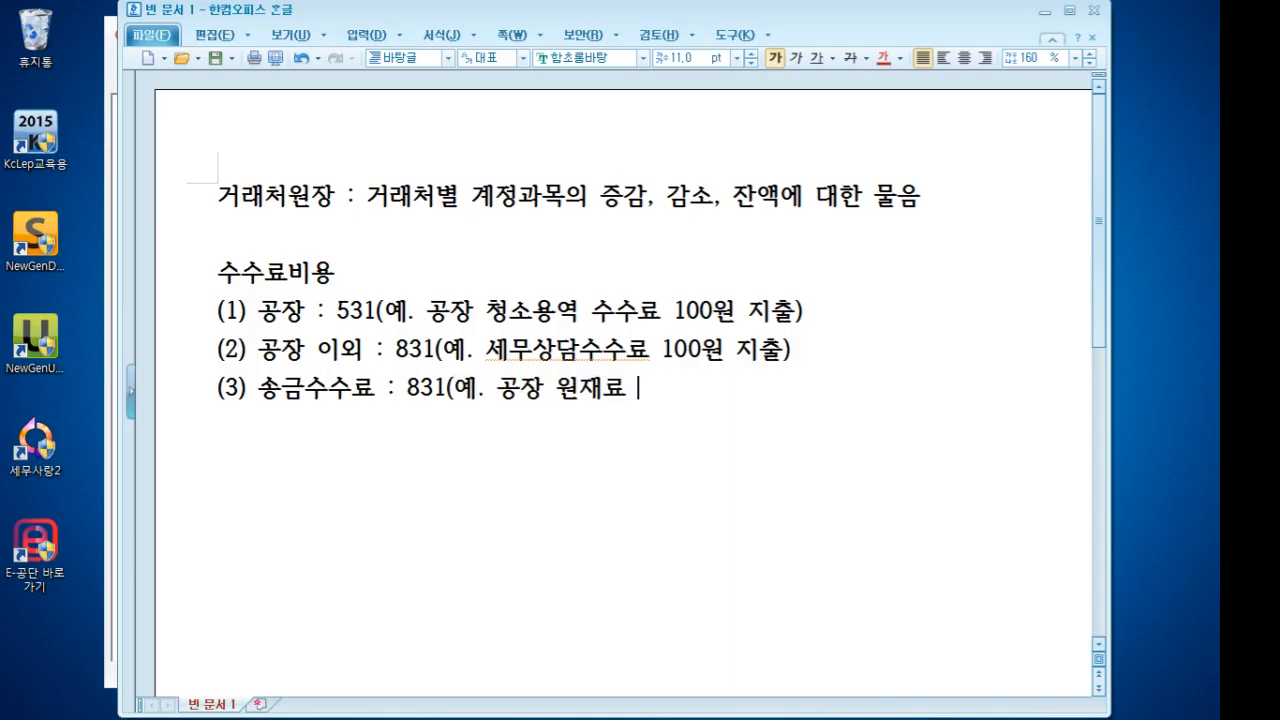
text(구입과)
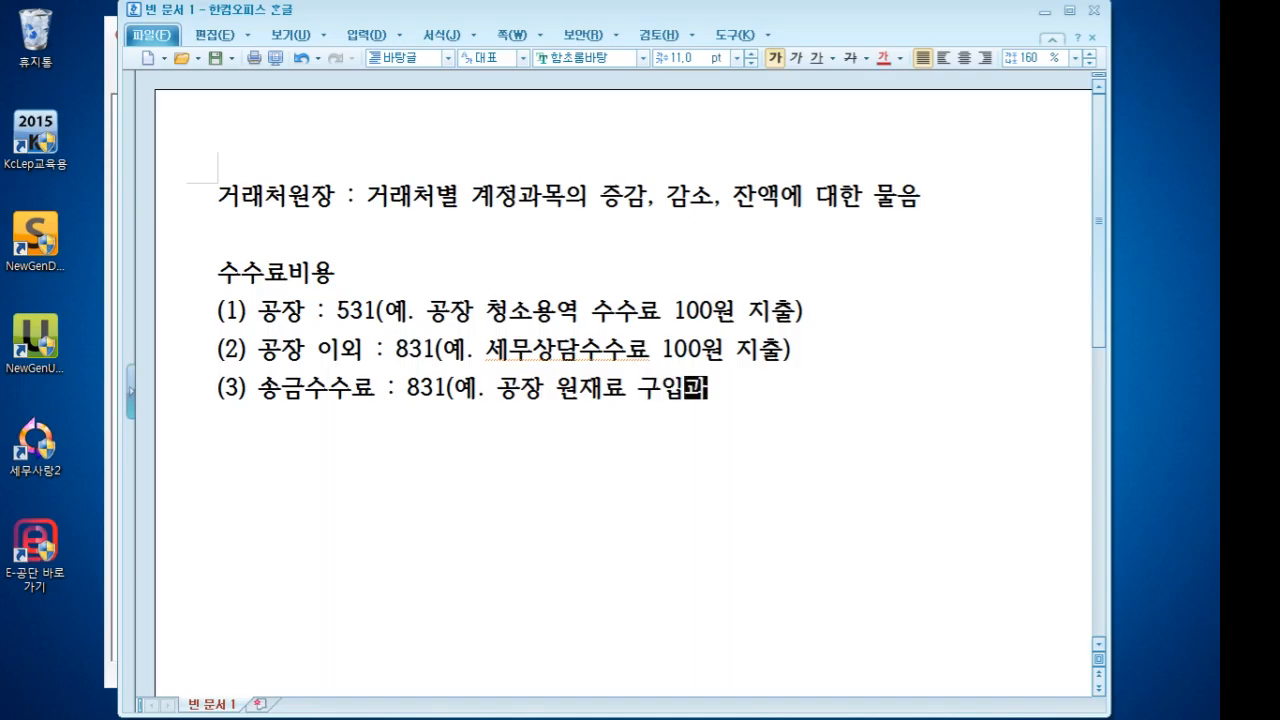
key(BackSpace)
key(BackSpace)
key(BackSpace)
text(하고 이체수수)
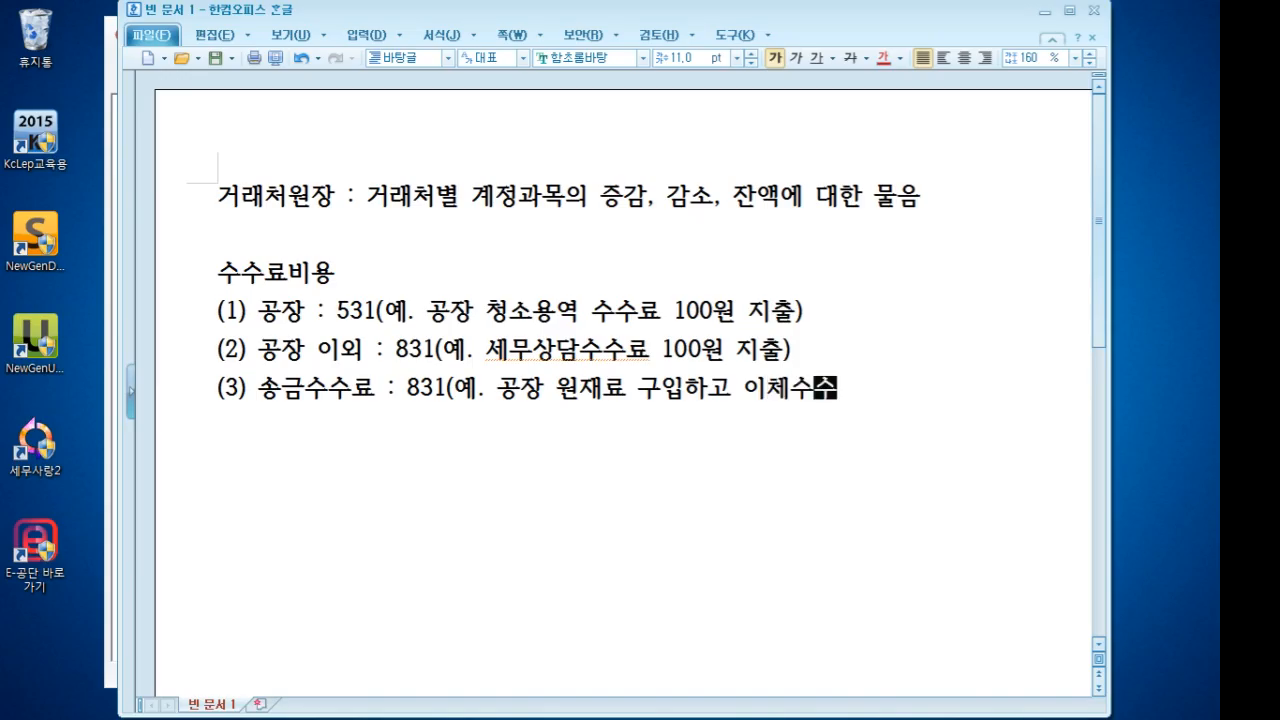
text(료 400)
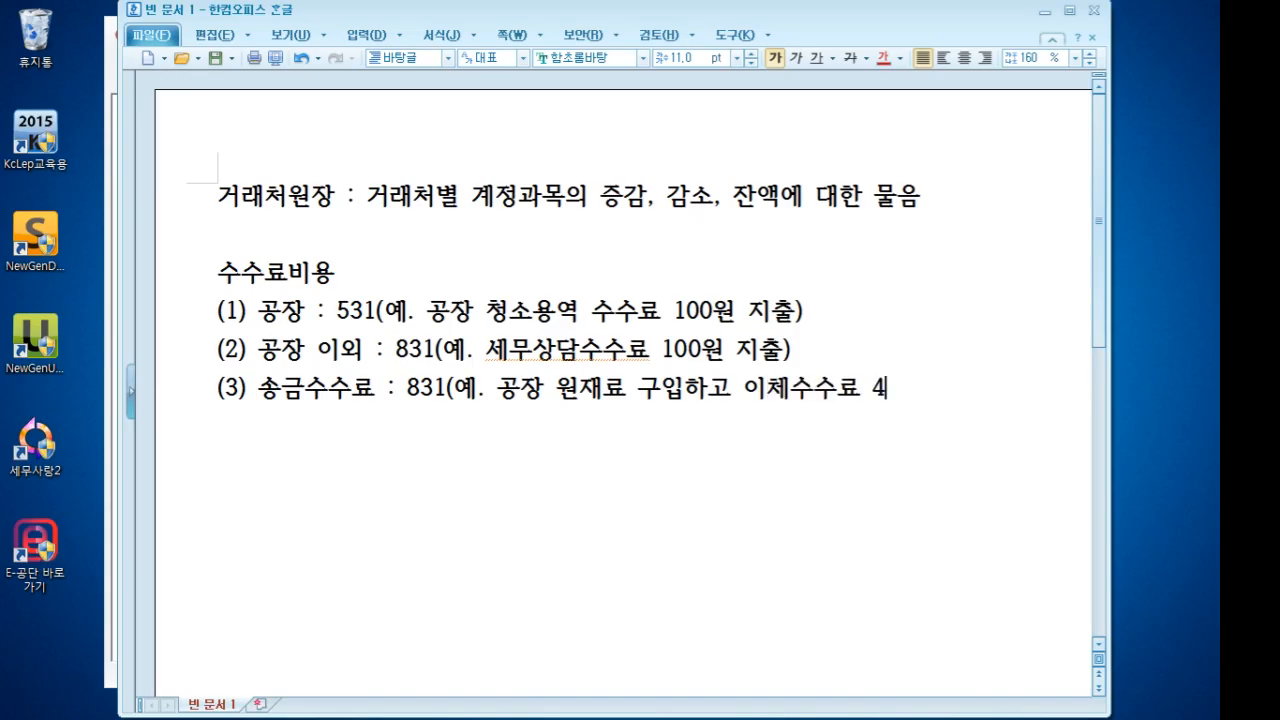
key(BackSpace)
key(BackSpace)
key(BackSpace)
text(50원 )
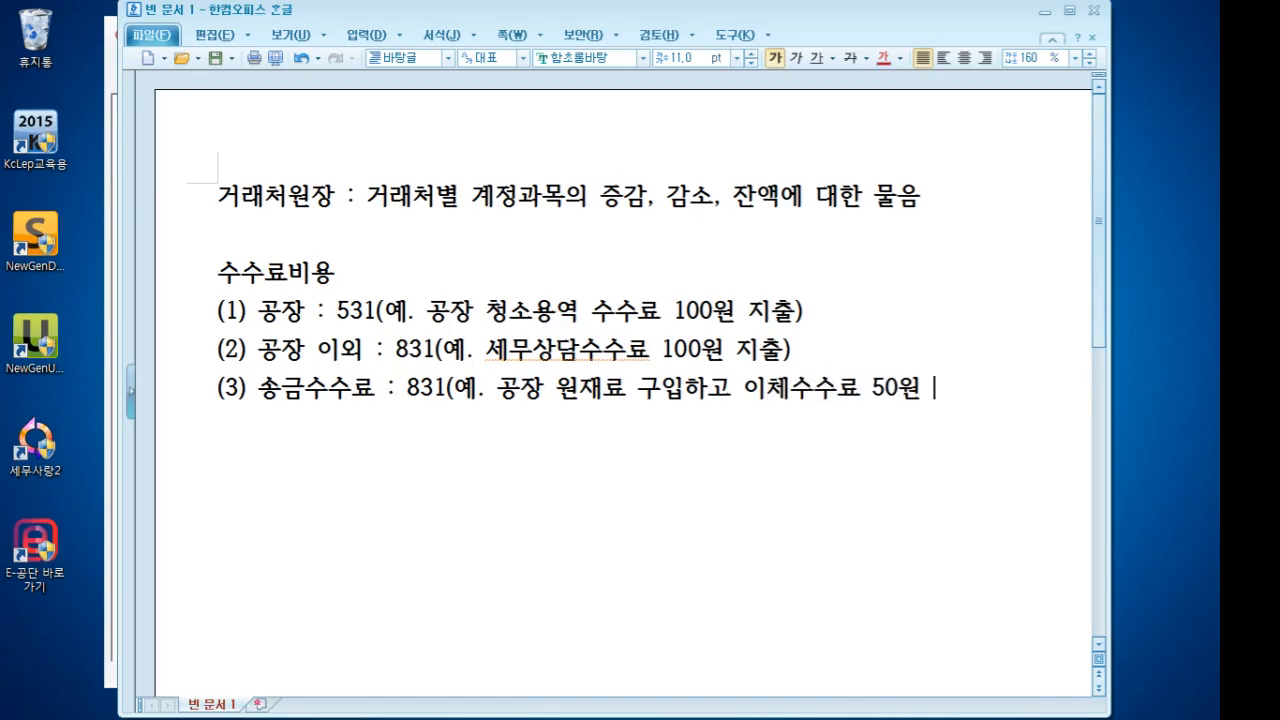
text(지출))
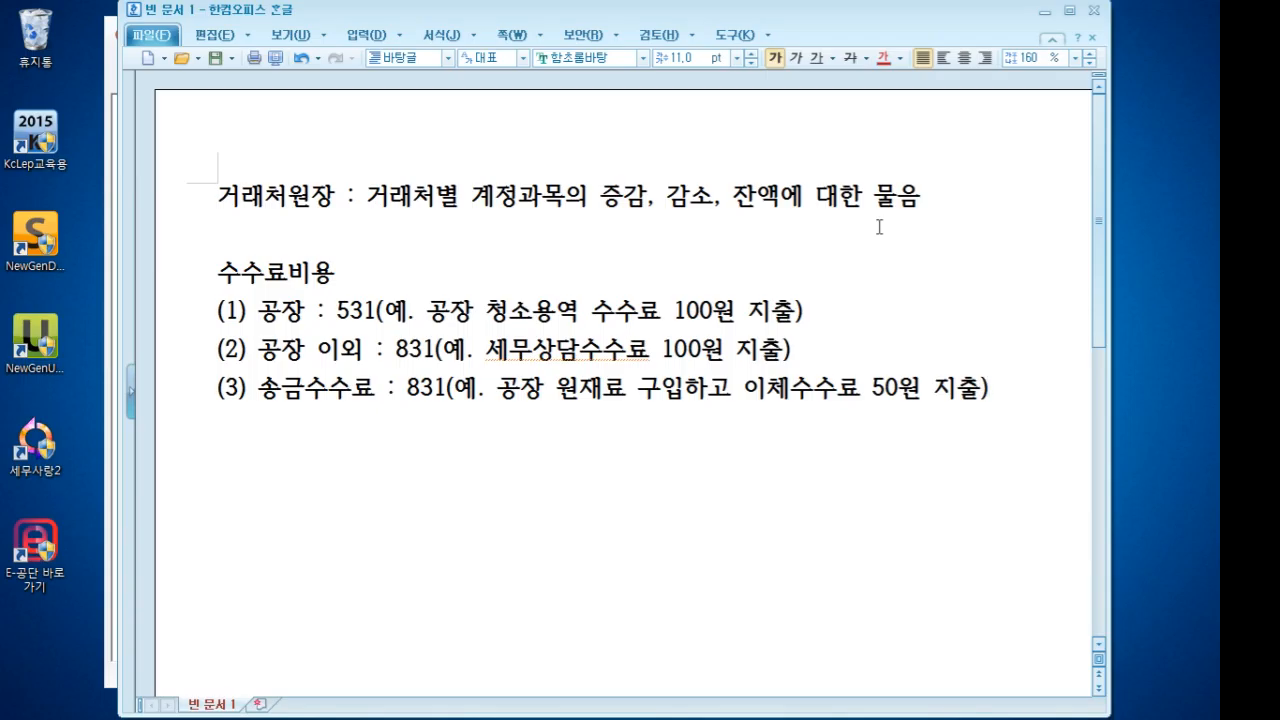
Add the fourth item on a new line: "(4) 단기매매증권 매입수수료 : 900번대.(영업외비용)"
key(Left)
key(Left)
key(Left)
key(Left)
key(Right)
key(Right)
key(End)
key(Return)
text((4) 단기매매)
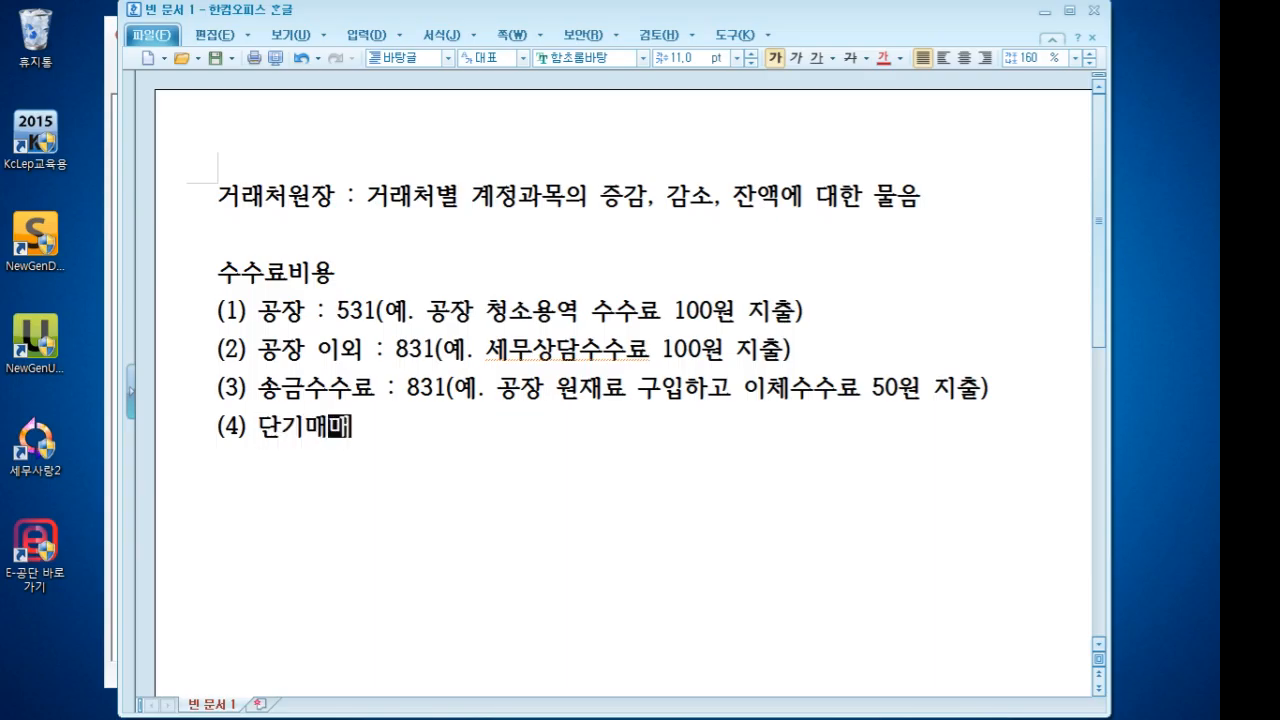
text(증권 매입수수료 )
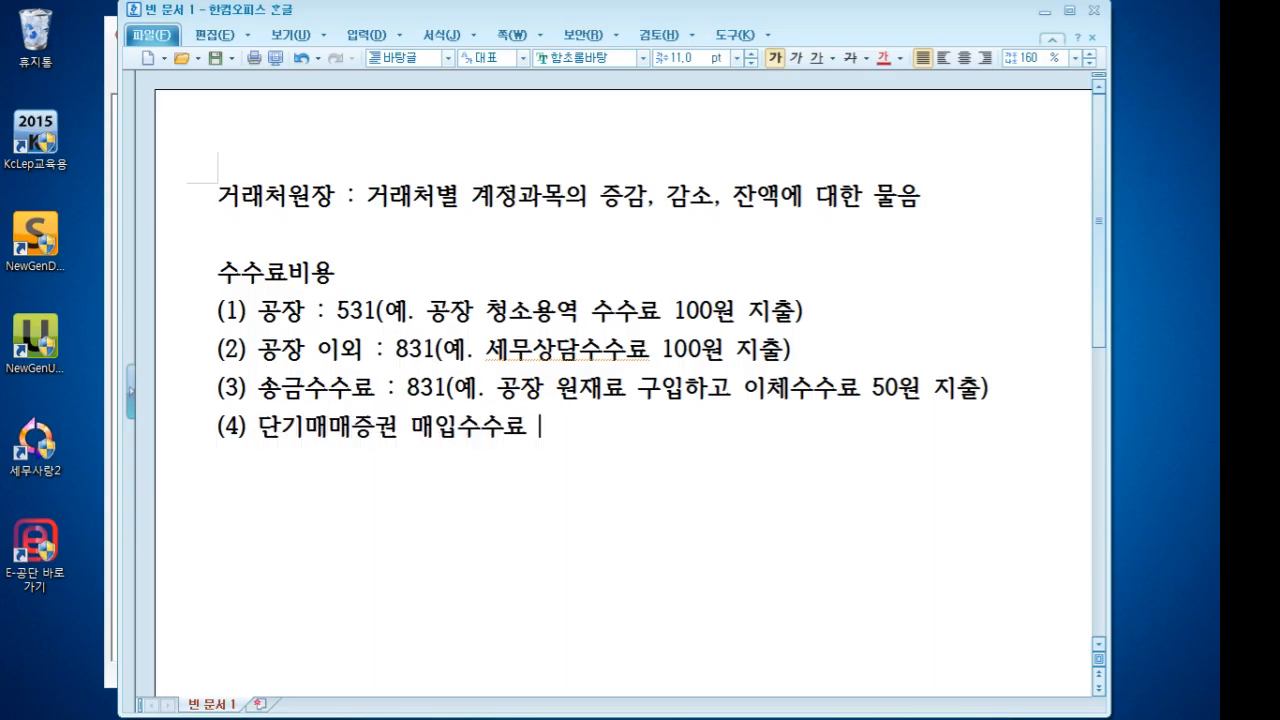
text(: 900번대)
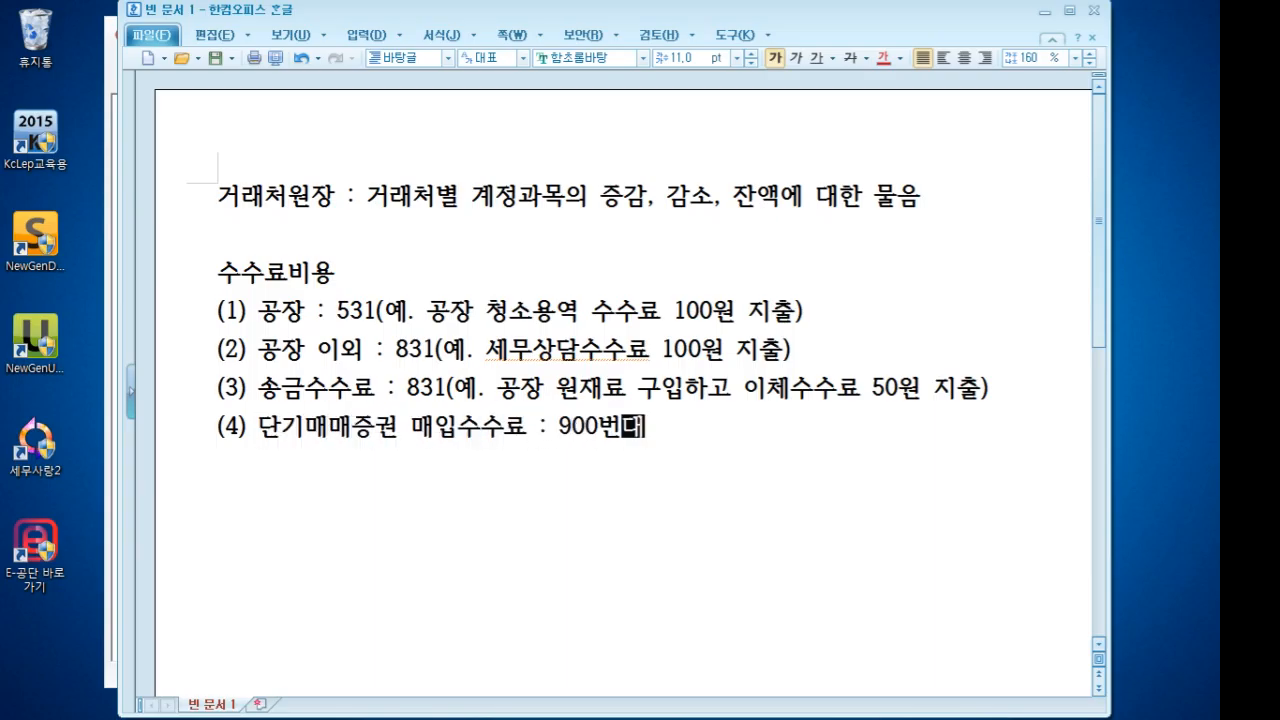
text(.(영업)
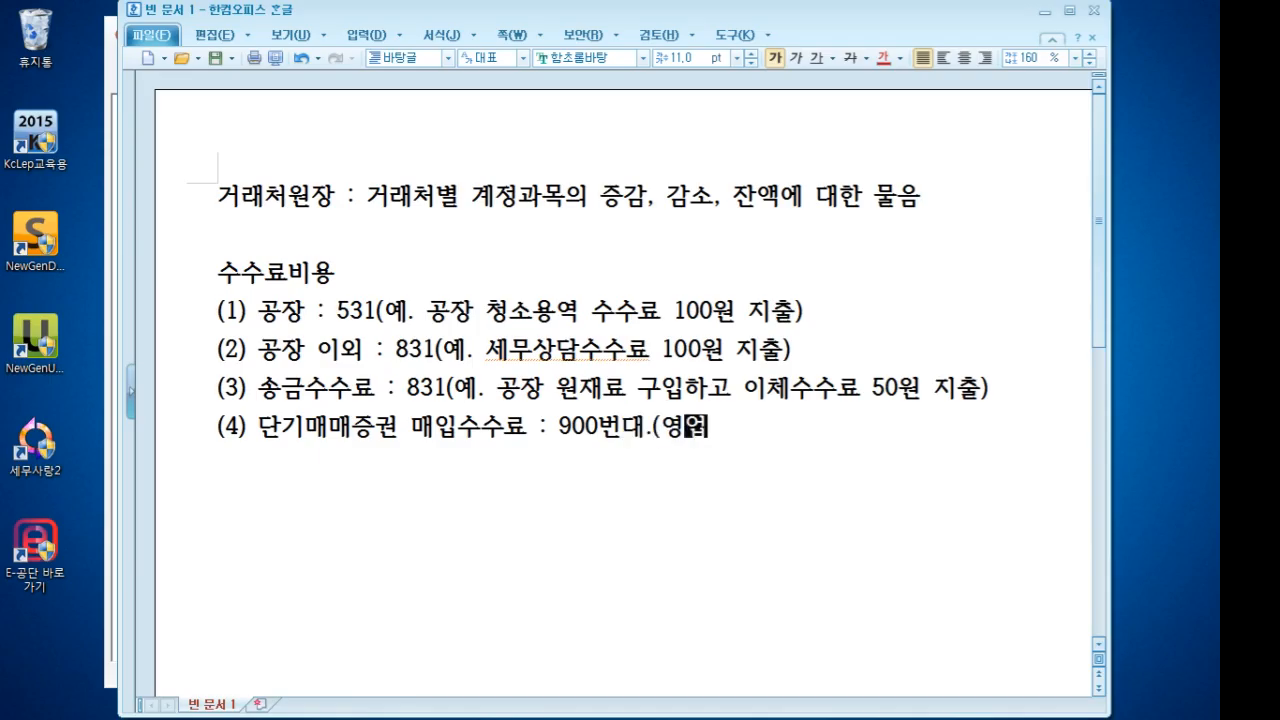
text(외비용))
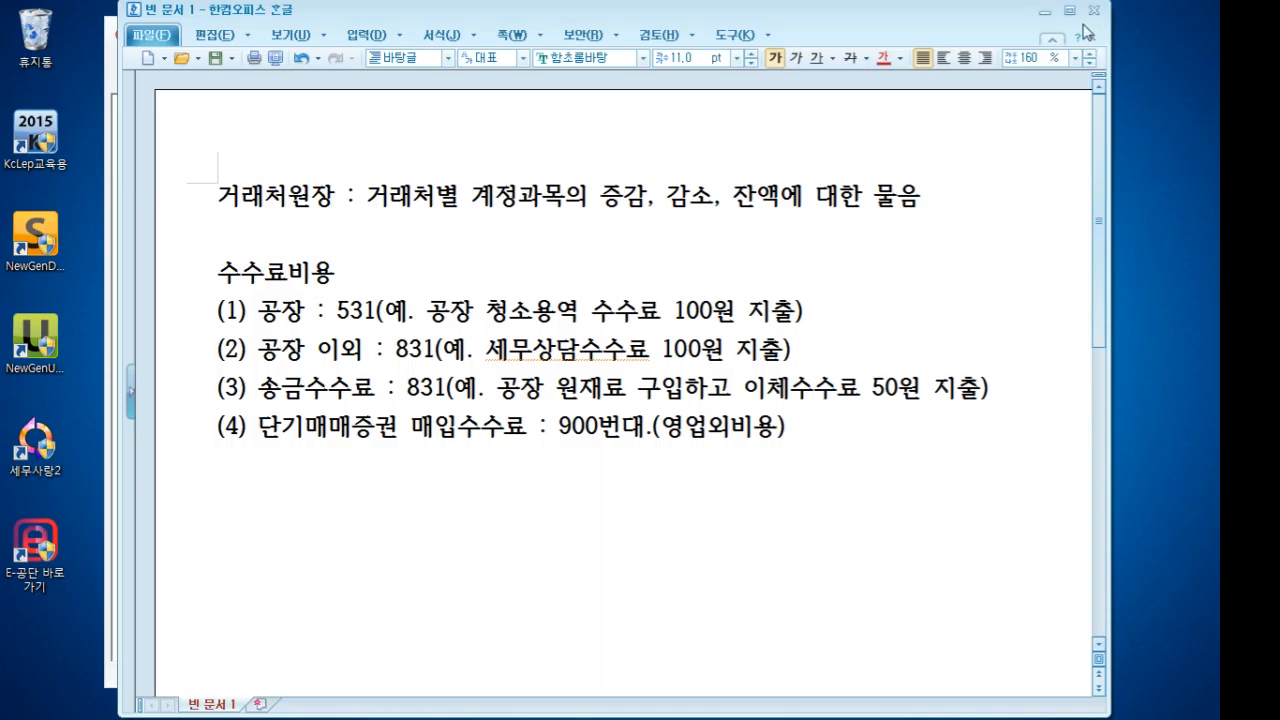
Return to 일반전표입력 in KcLep and start a new voucher line dated day 4 below the March 3 entries
click(1040, 12)
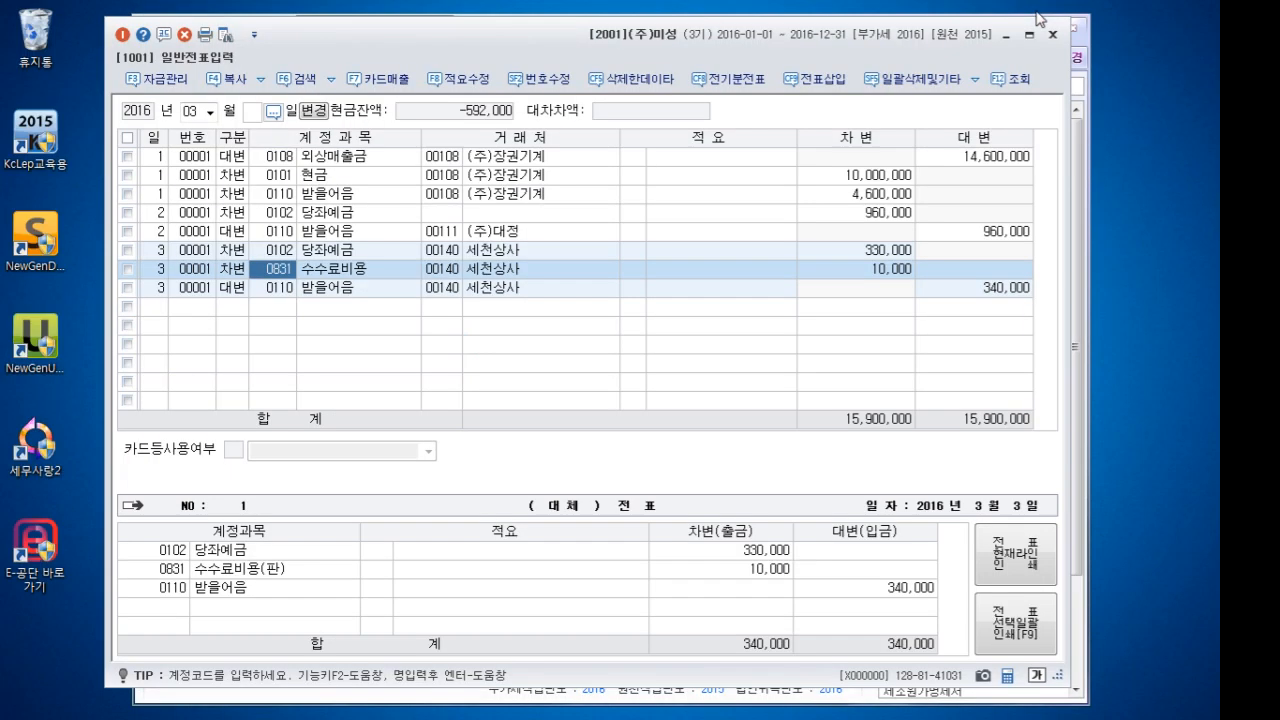
click(168, 310)
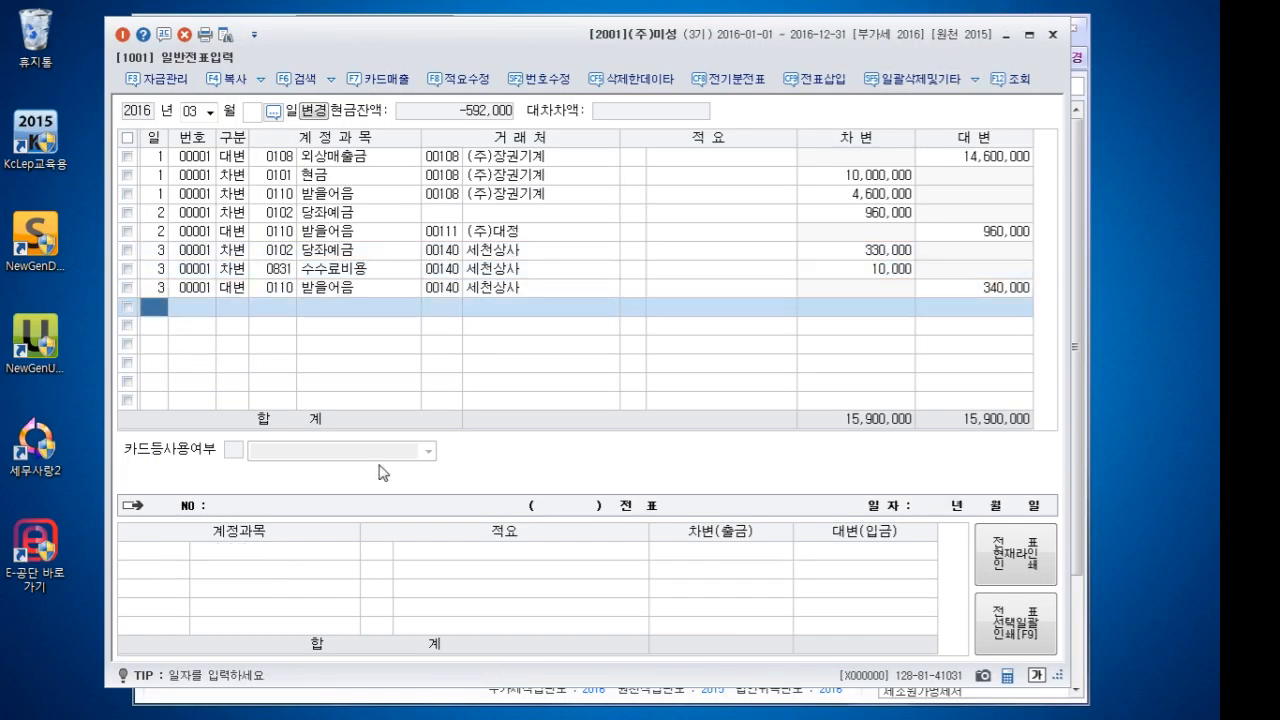
text(4)
key(Return)
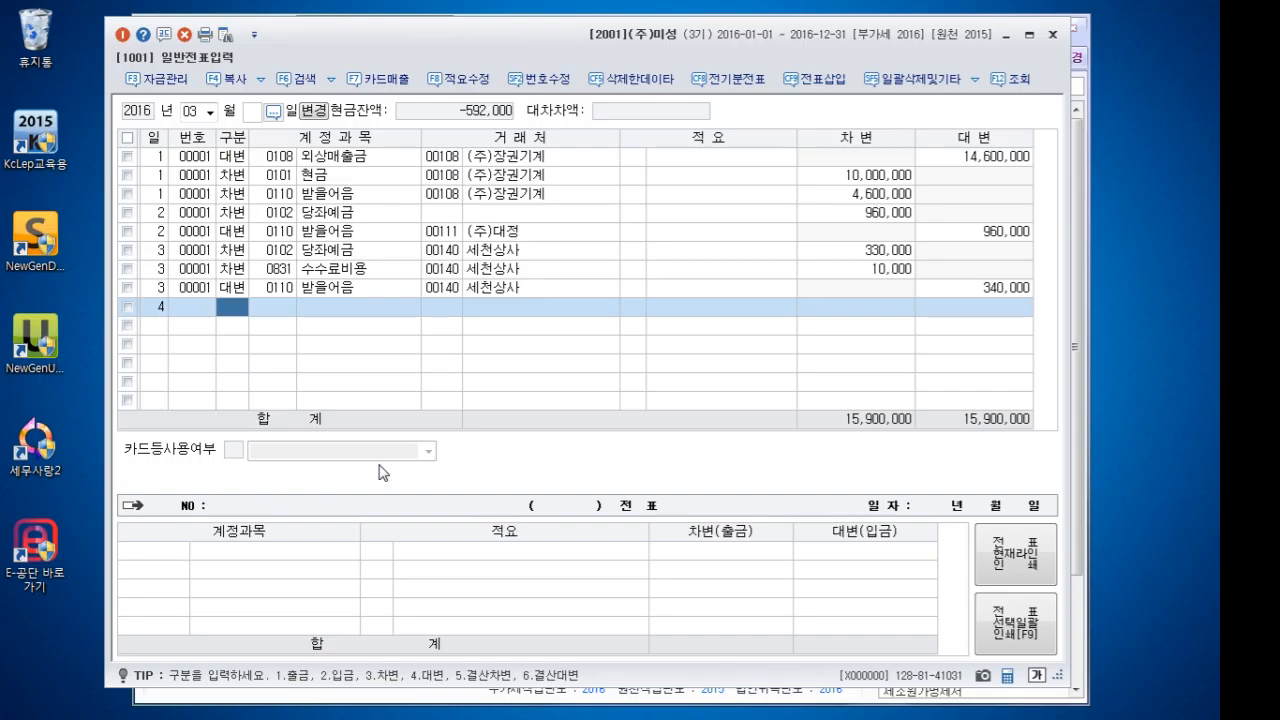
Bring up the 거래처원장 and set the end of its query period to March 4, 2016
click(1079, 292)
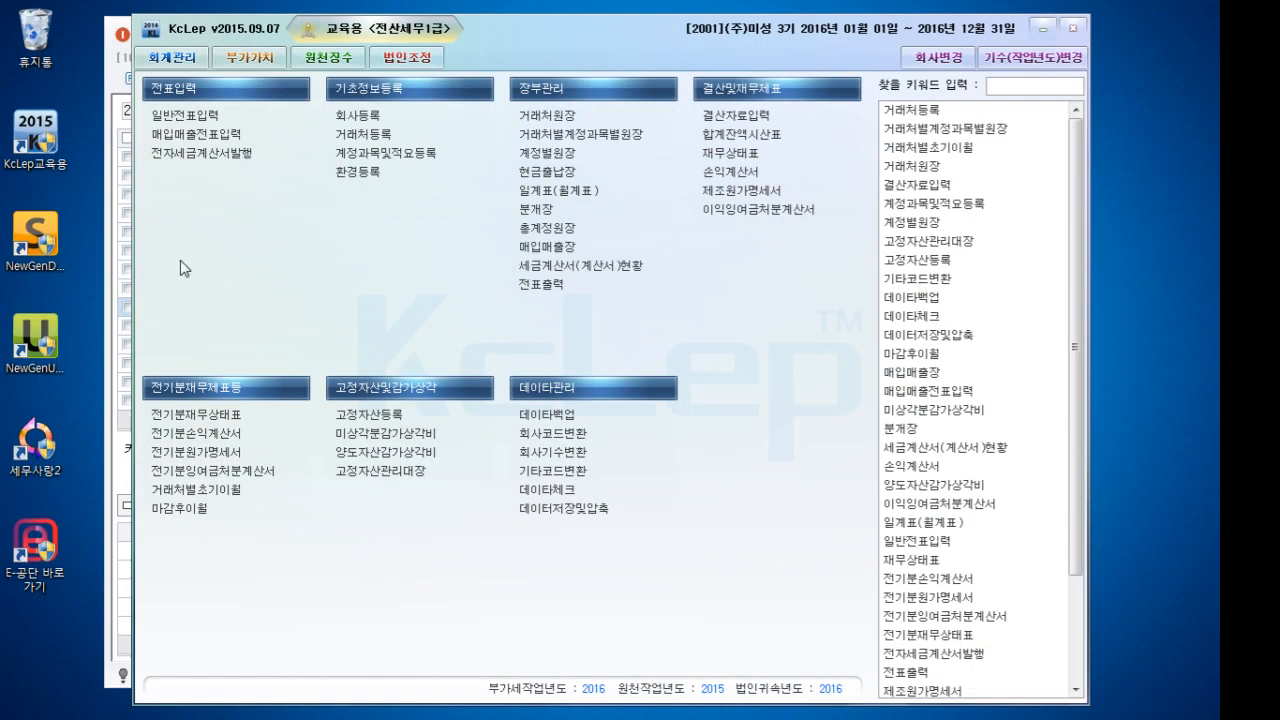
click(560, 118)
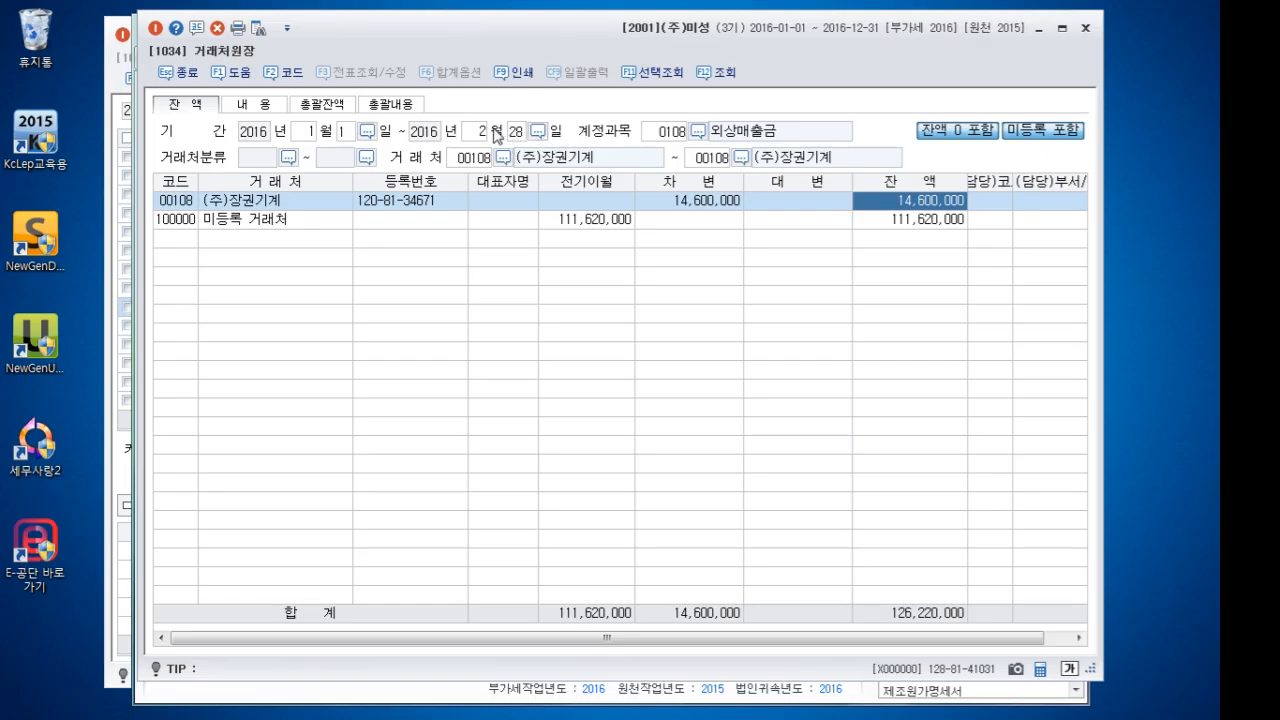
click(300, 133)
key(Return)
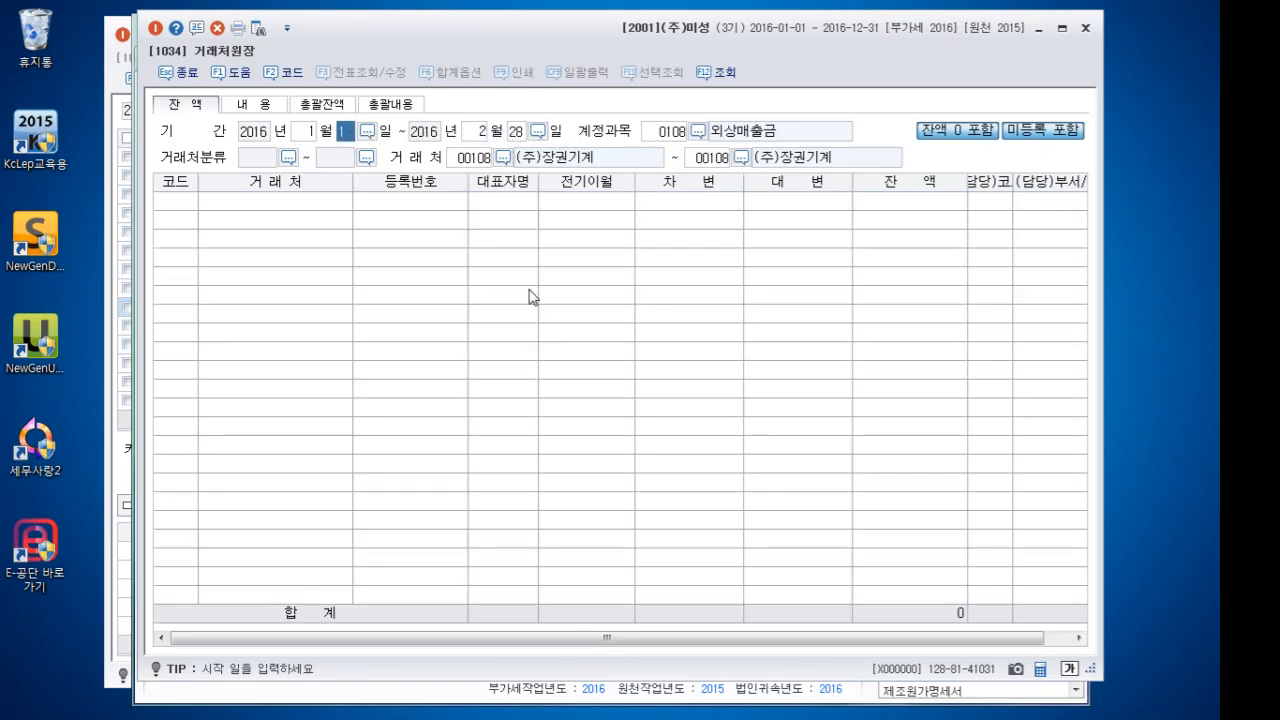
key(Return)
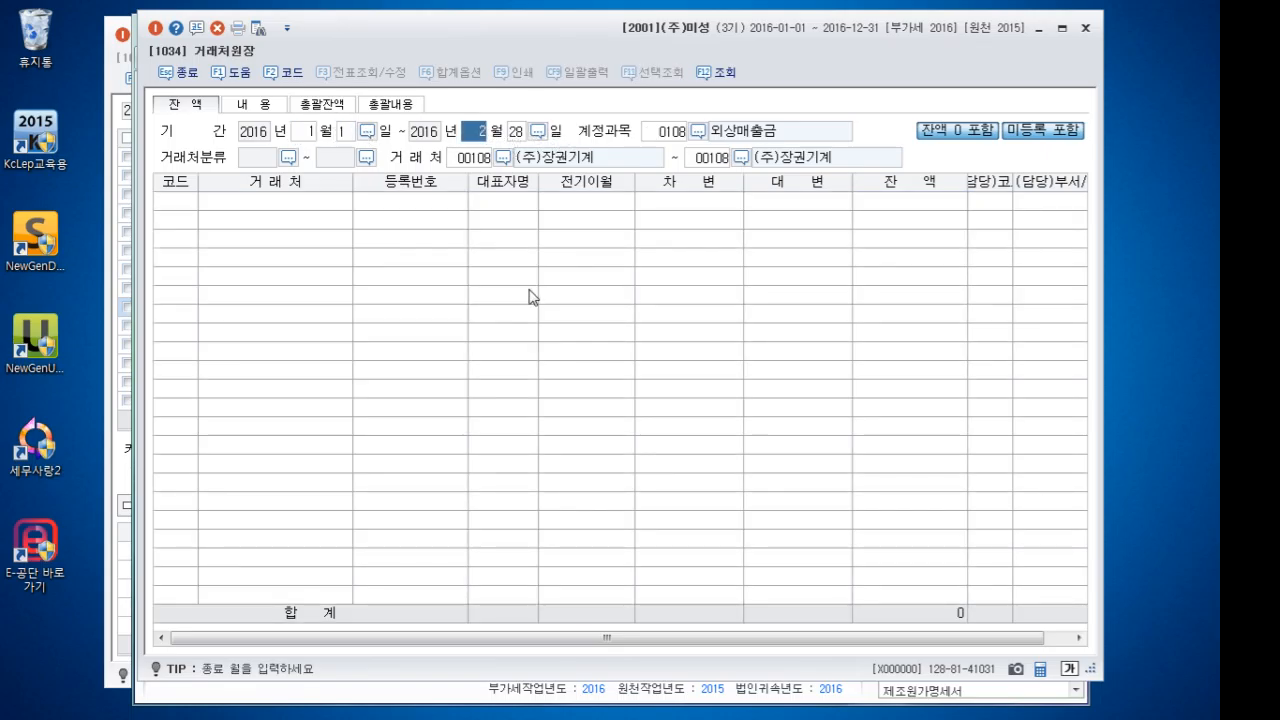
text(3)
key(Return)
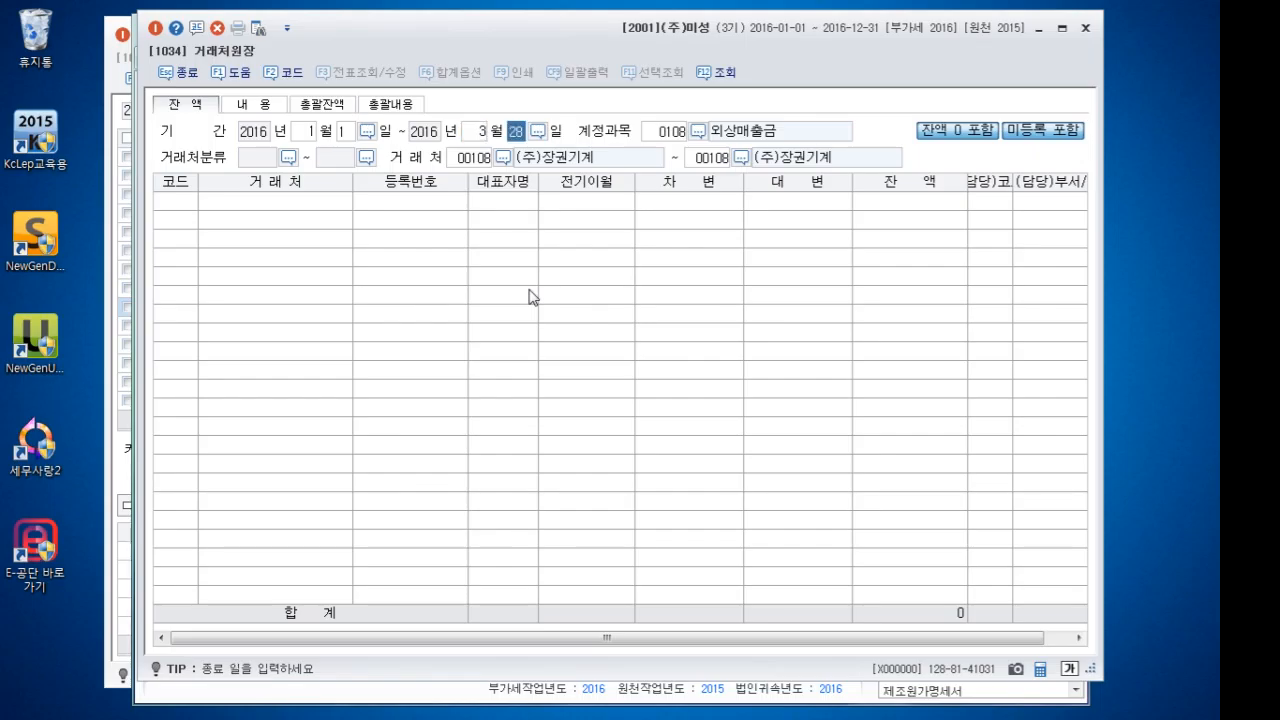
text(4)
key(Return)
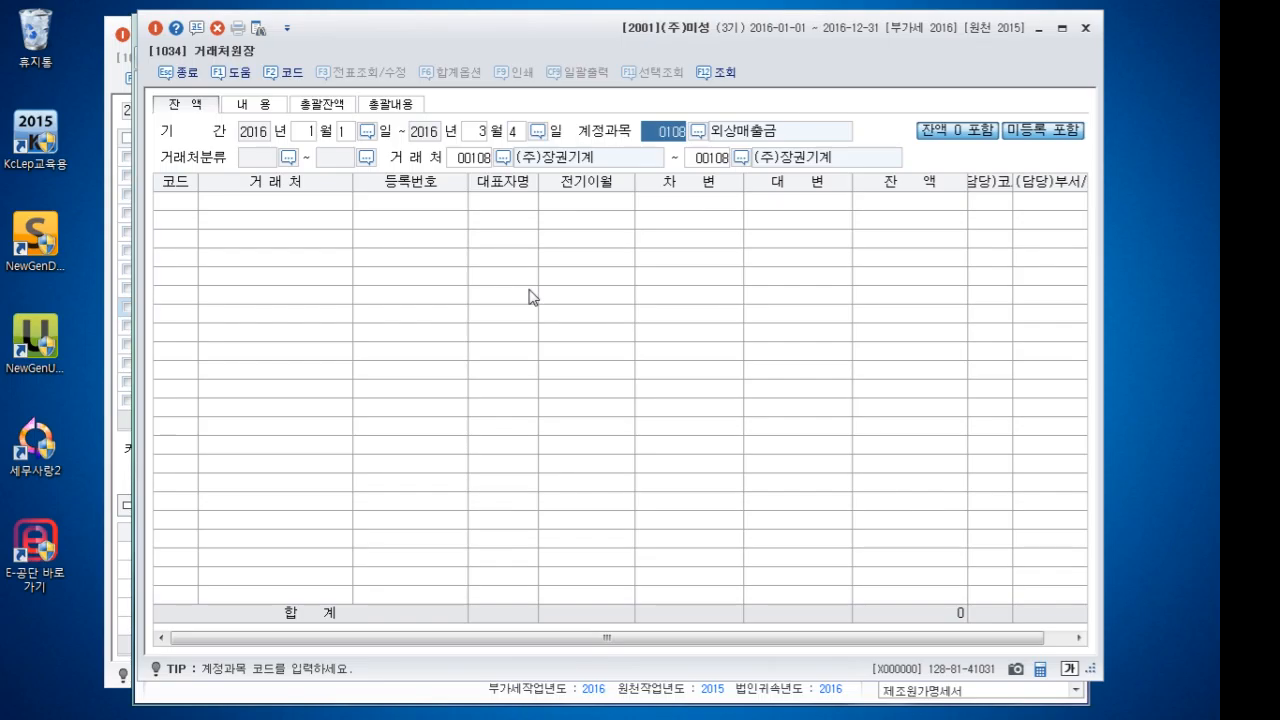
Look up the balance of account 0251 외상매입금 for the vendor 엠씨엔 only
text(0251)
key(Return)
key(Return)
key(Return)
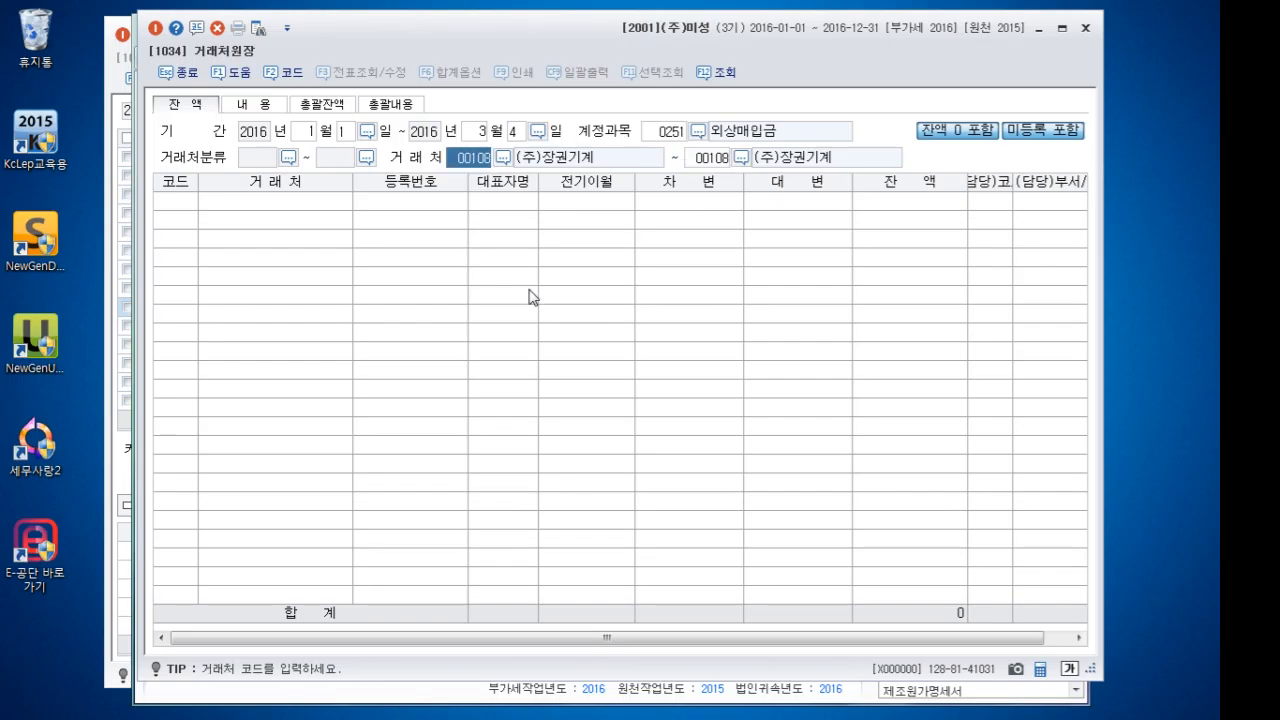
key(F2)
text(엠씨엔)
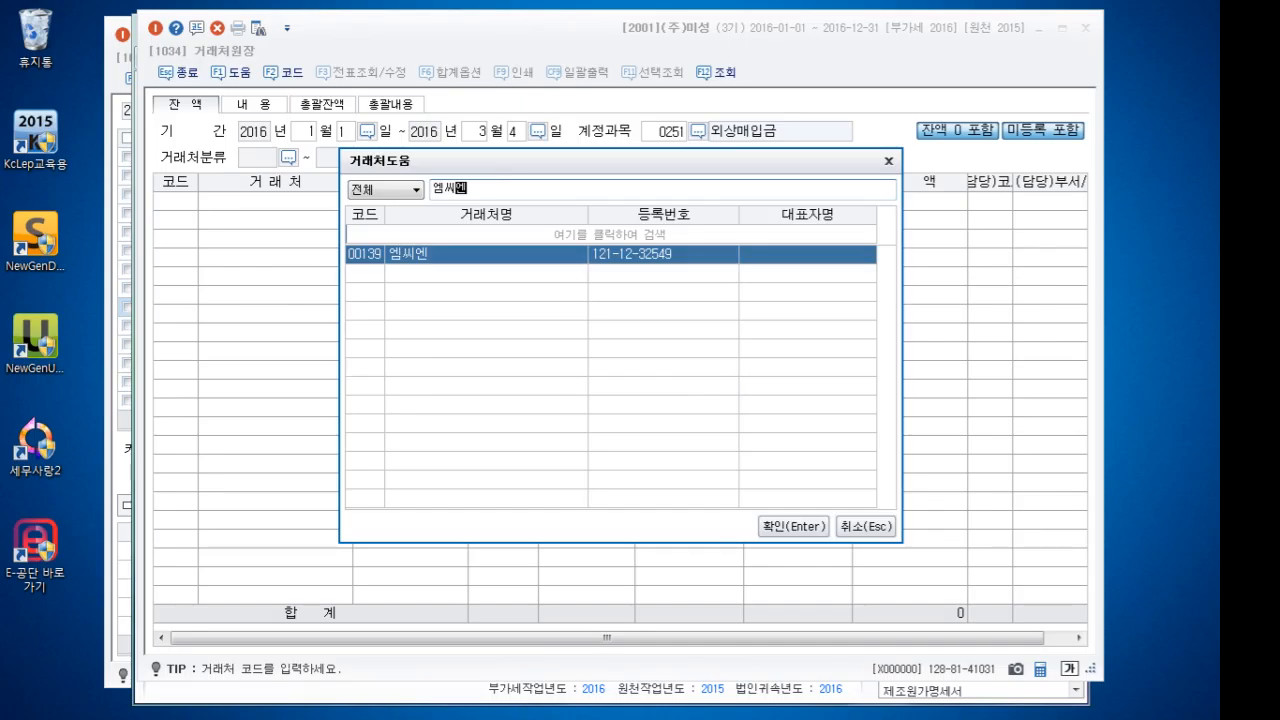
key(Return)
text(139)
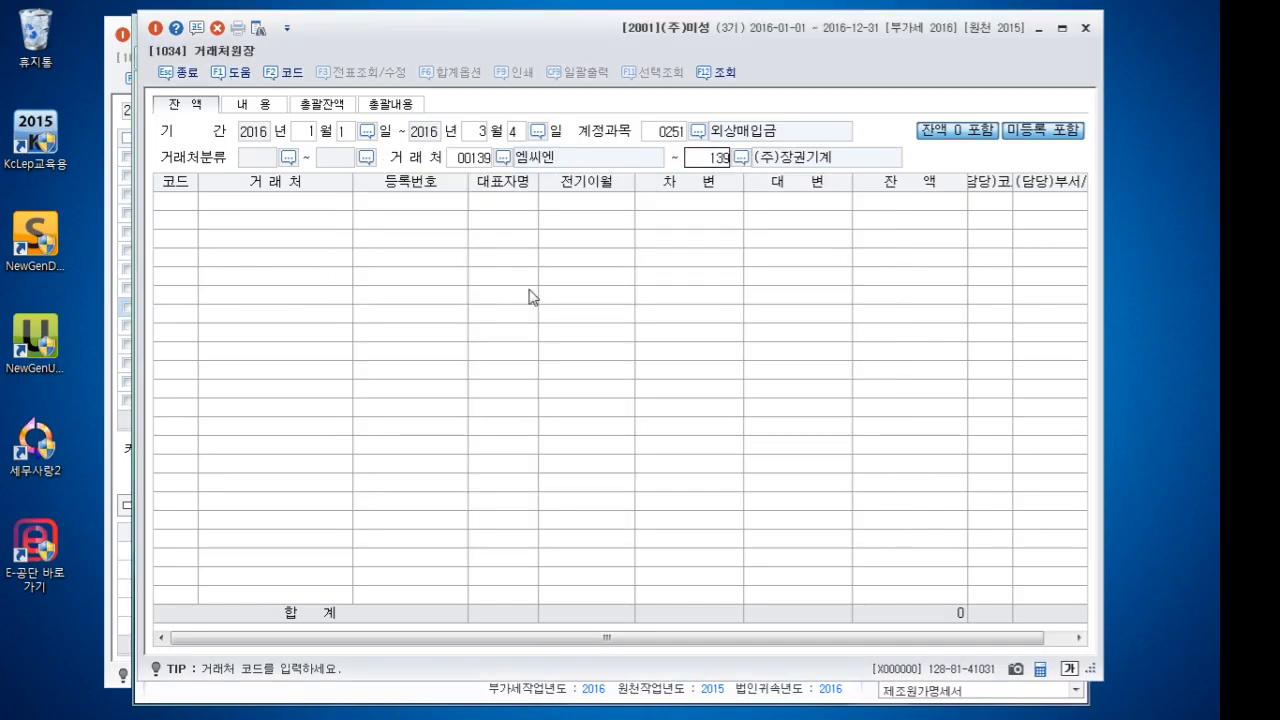
key(Return)
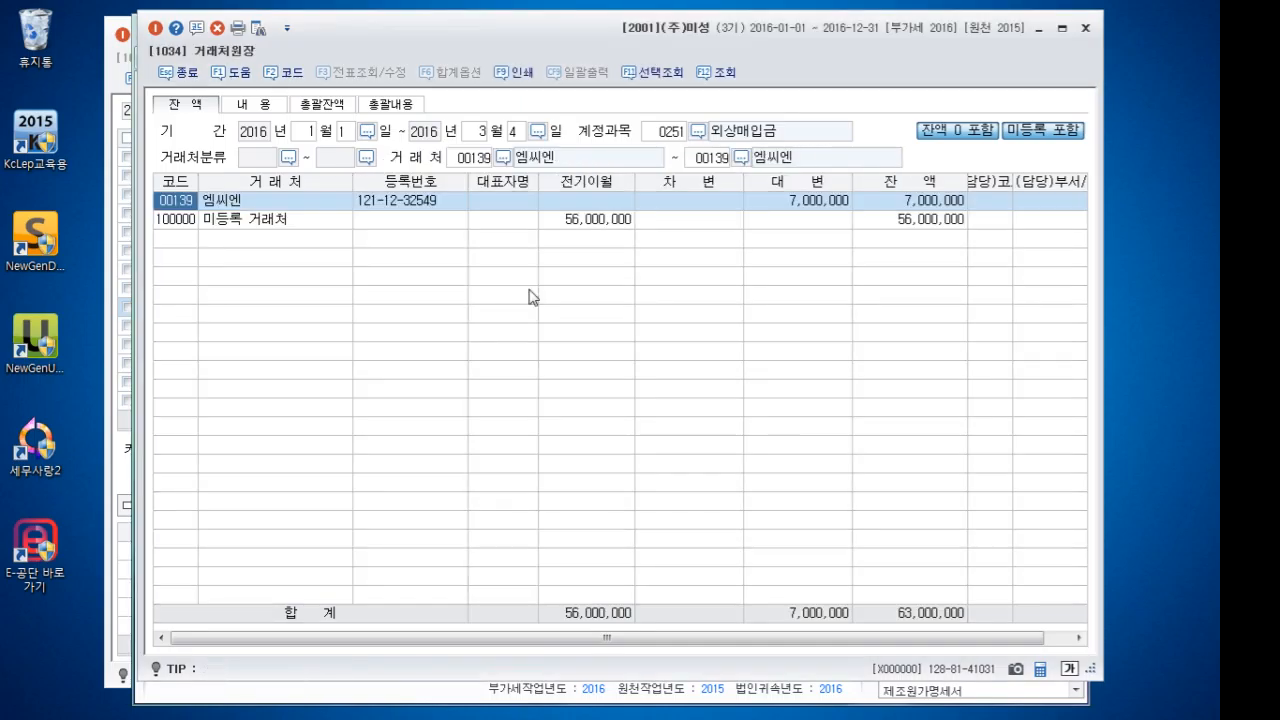
click(925, 208)
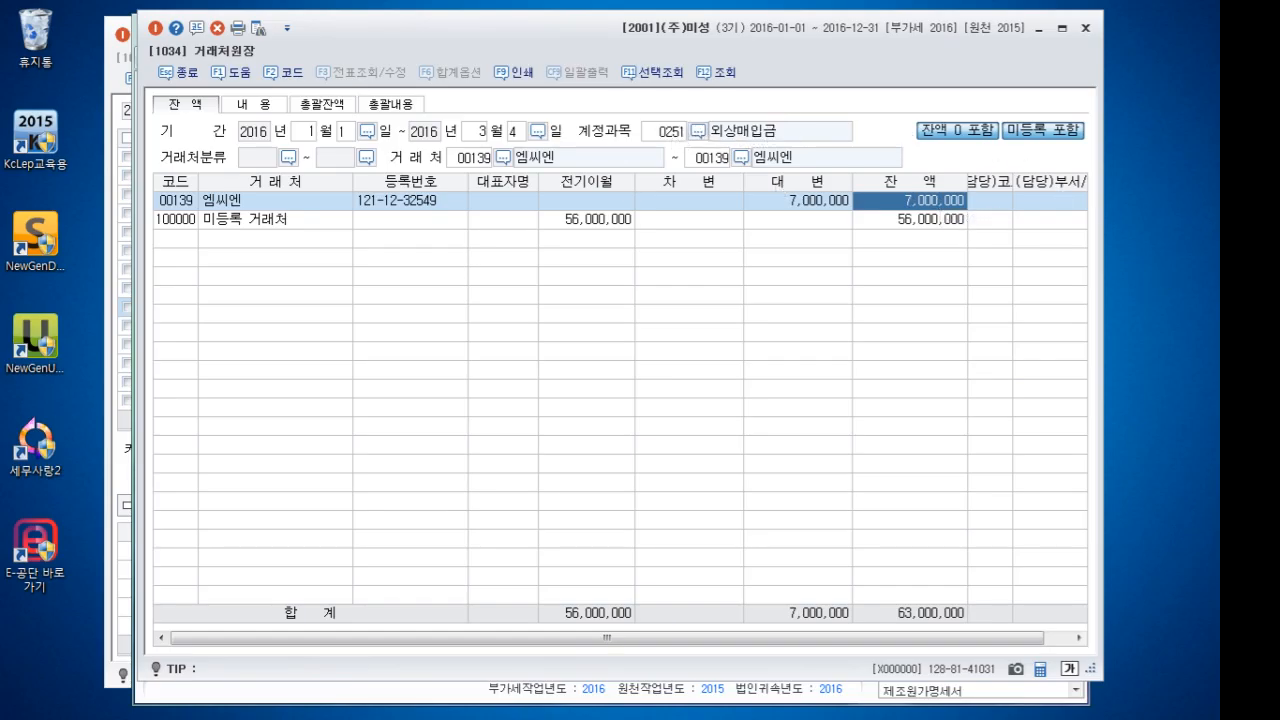
Switch to the 한글 document and write the indented credit entry "/ 외상매입금 7,000,000" below the 수수료비용 items
key(alt+Tab)
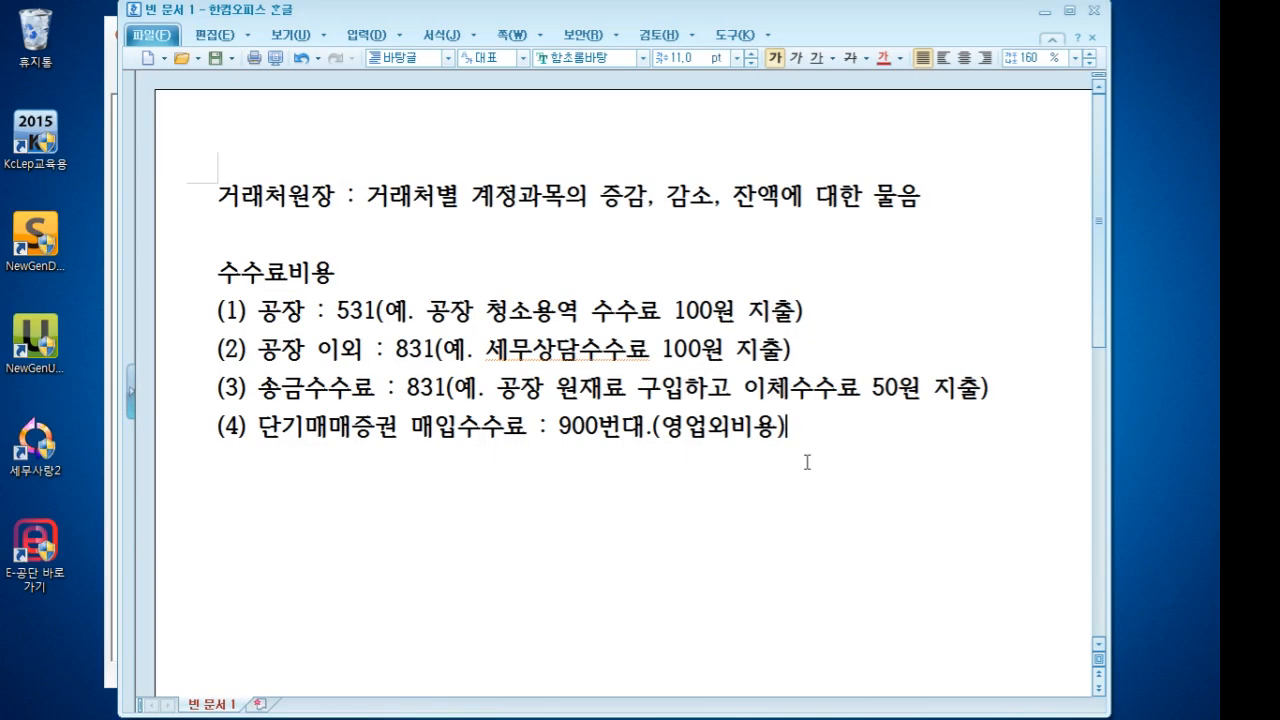
key(Return)
key(Return)
text(/ 외상매입금  7,000,000)
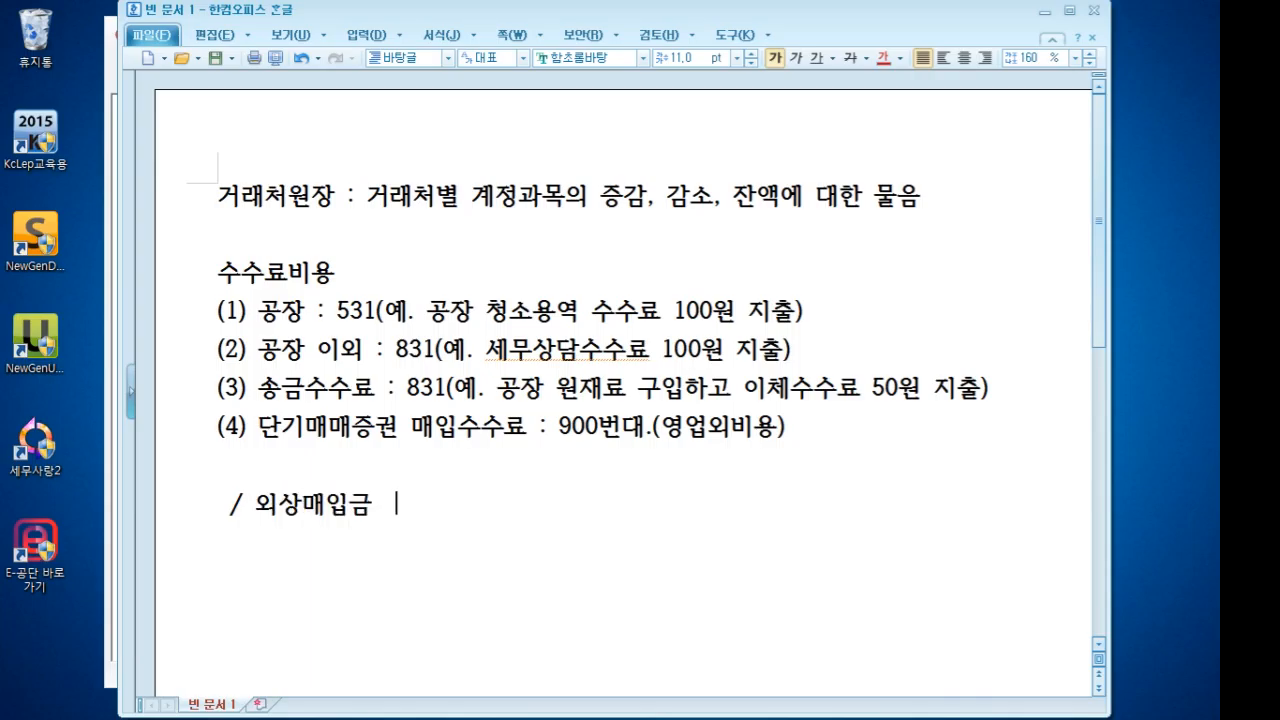
key(Home)
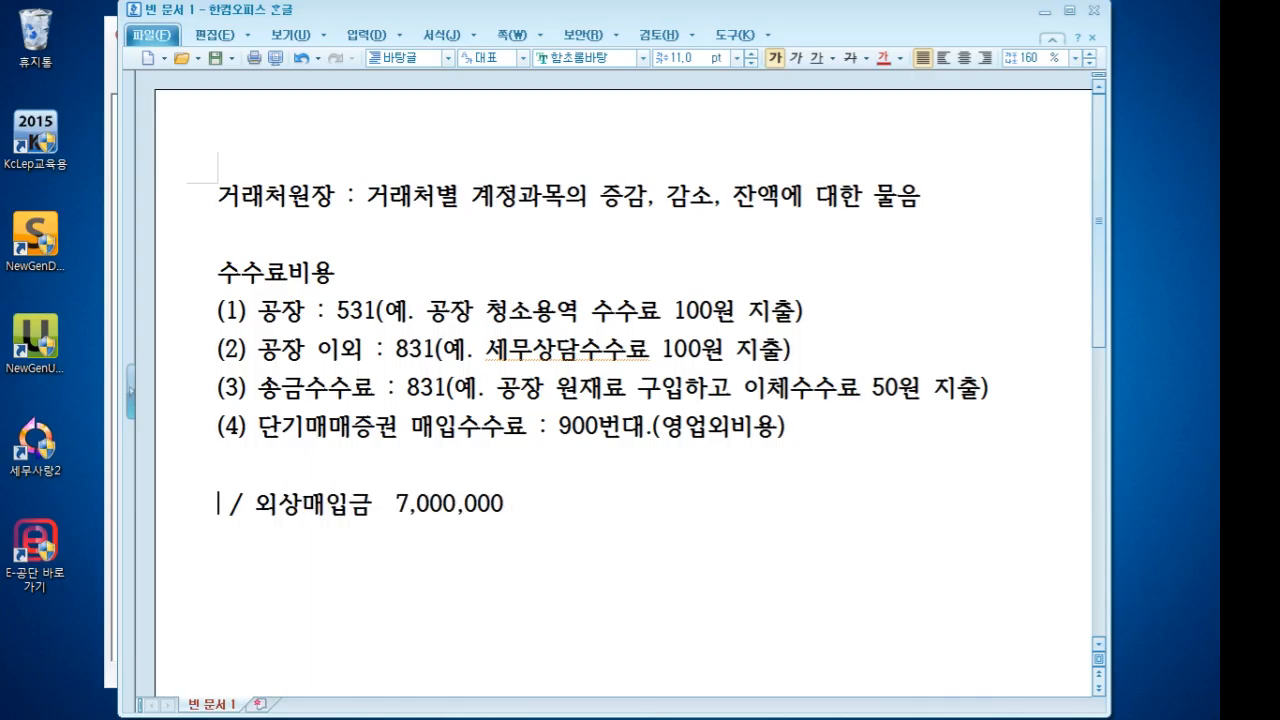
key(End)
key(Return)
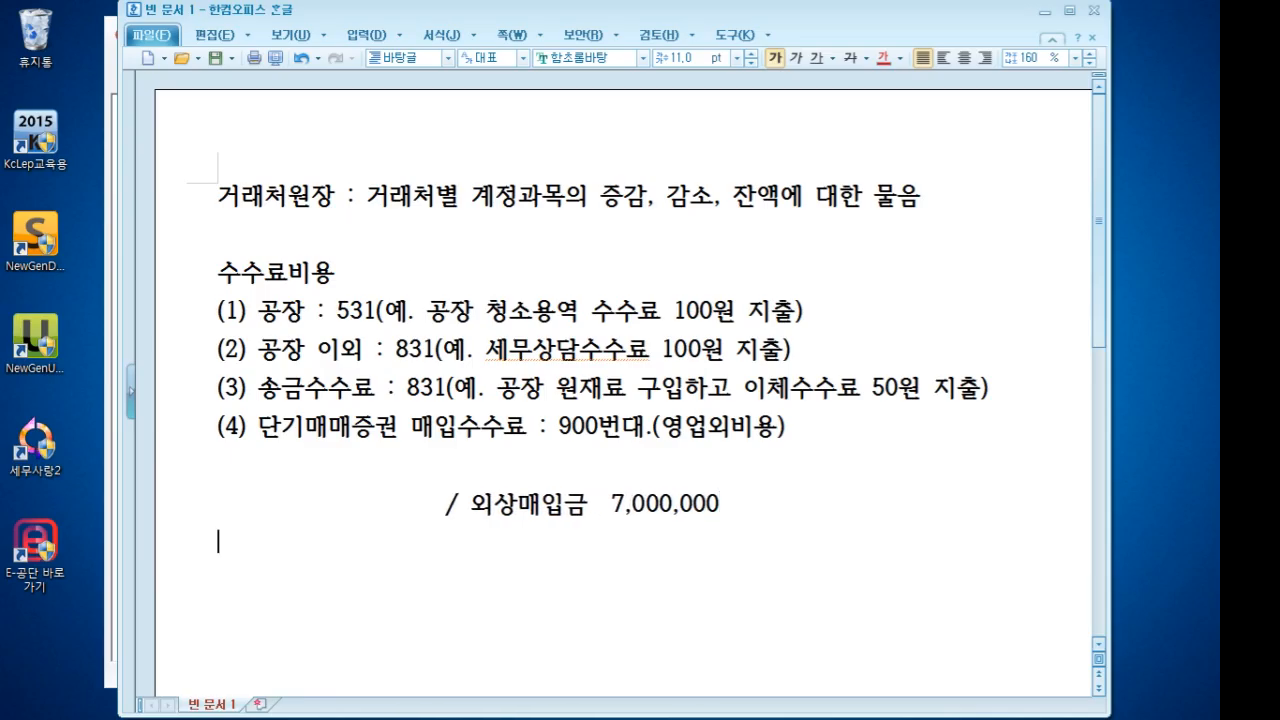
Write the debit side of a second journal entry, "외상매입금 7,000,000 /", leaving a blank line above it
key(Return)
text(외사)
key(BackSpace)
key(BackSpace)
text(상매입ㄱㅡㅁ  )
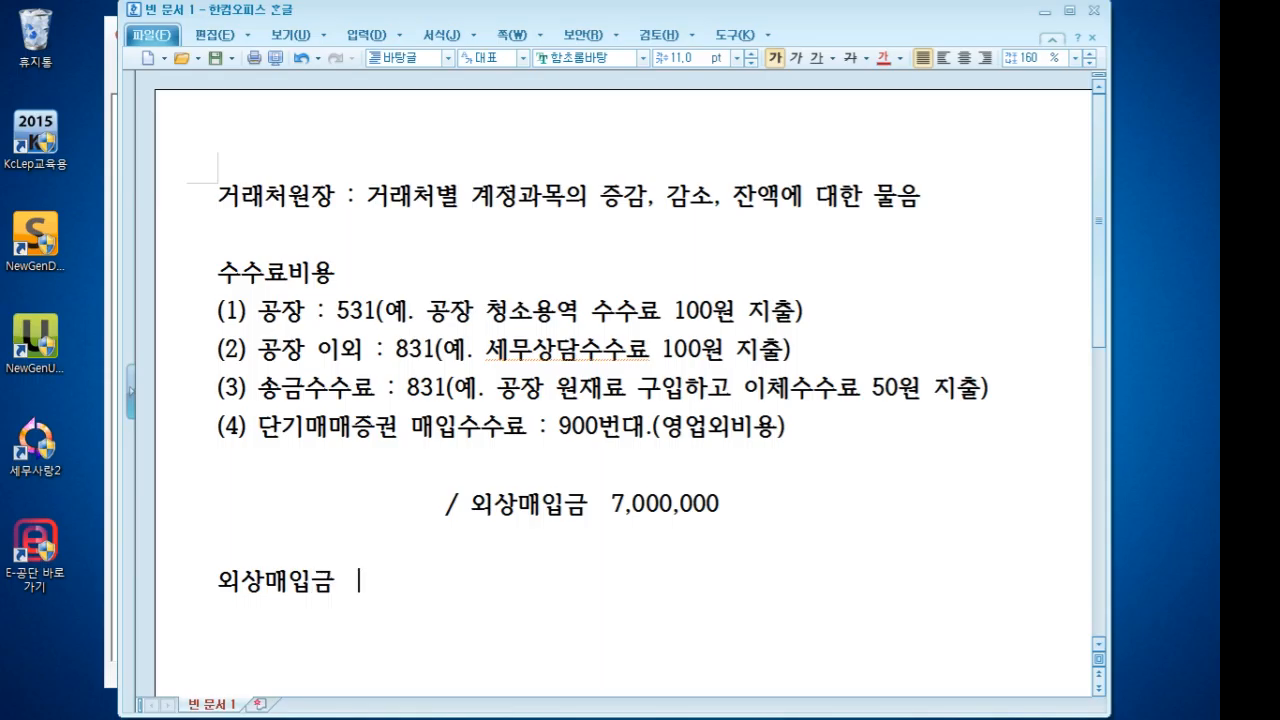
text(7,000,000 /)
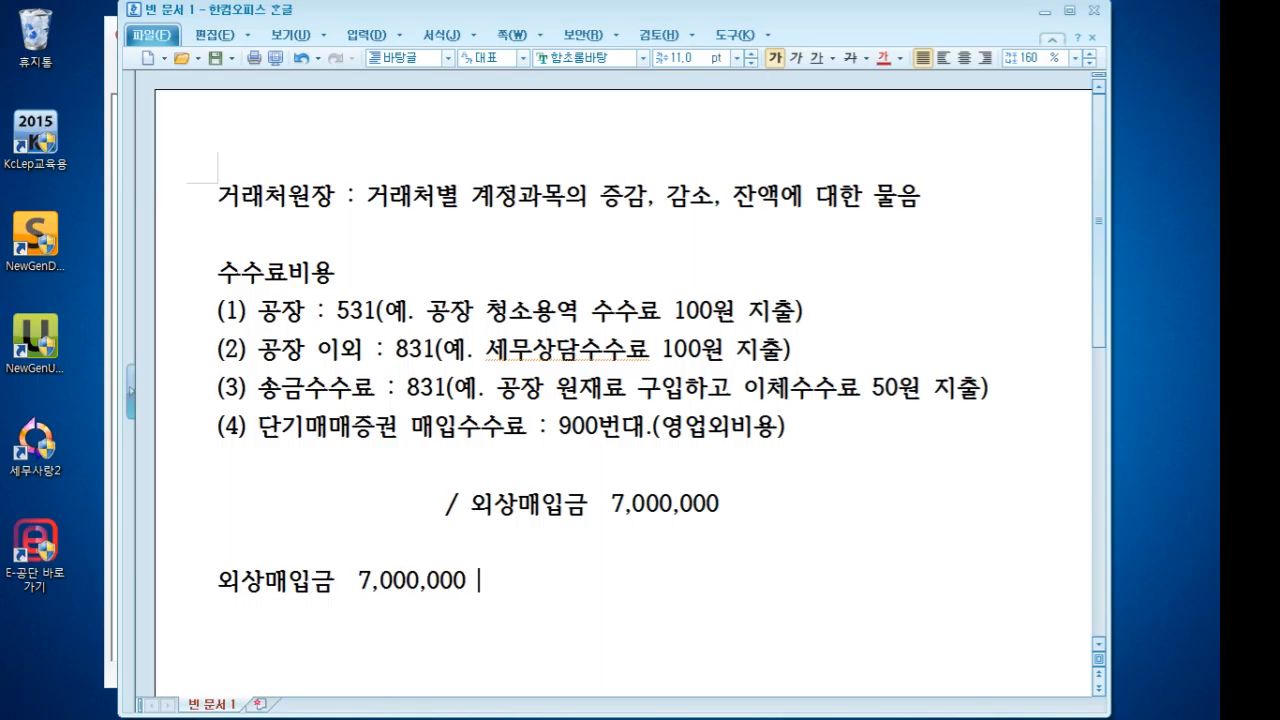
Indent the upper 외상매입금 credit entry further so its slash aligns with the slash of the entry below
key(Up)
key(Up)
key(Left)
key(Left)
key(Left)
key(Left)
key(Left)
key(Down)
key(Down)
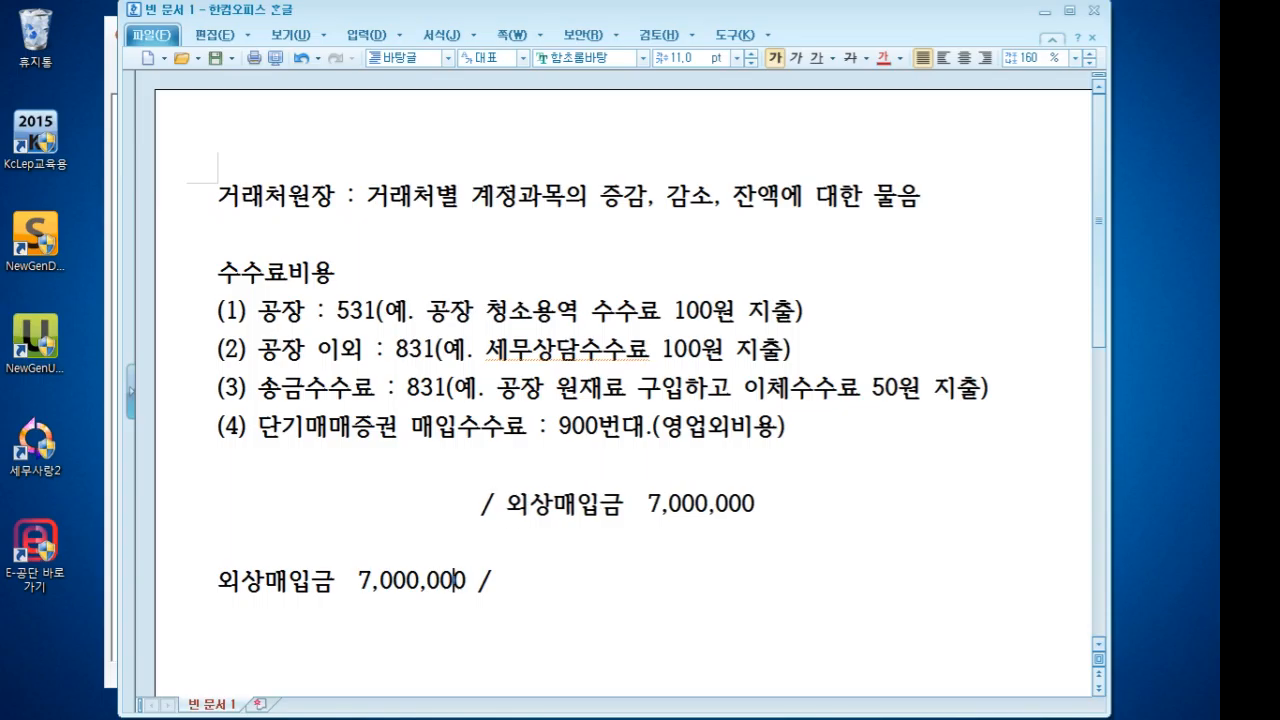
Complete the lower journal entry with the credit side "받을어음 7,000,000" after the slash
key(Right)
key(Right)
key(Right)
text(밥을어으)
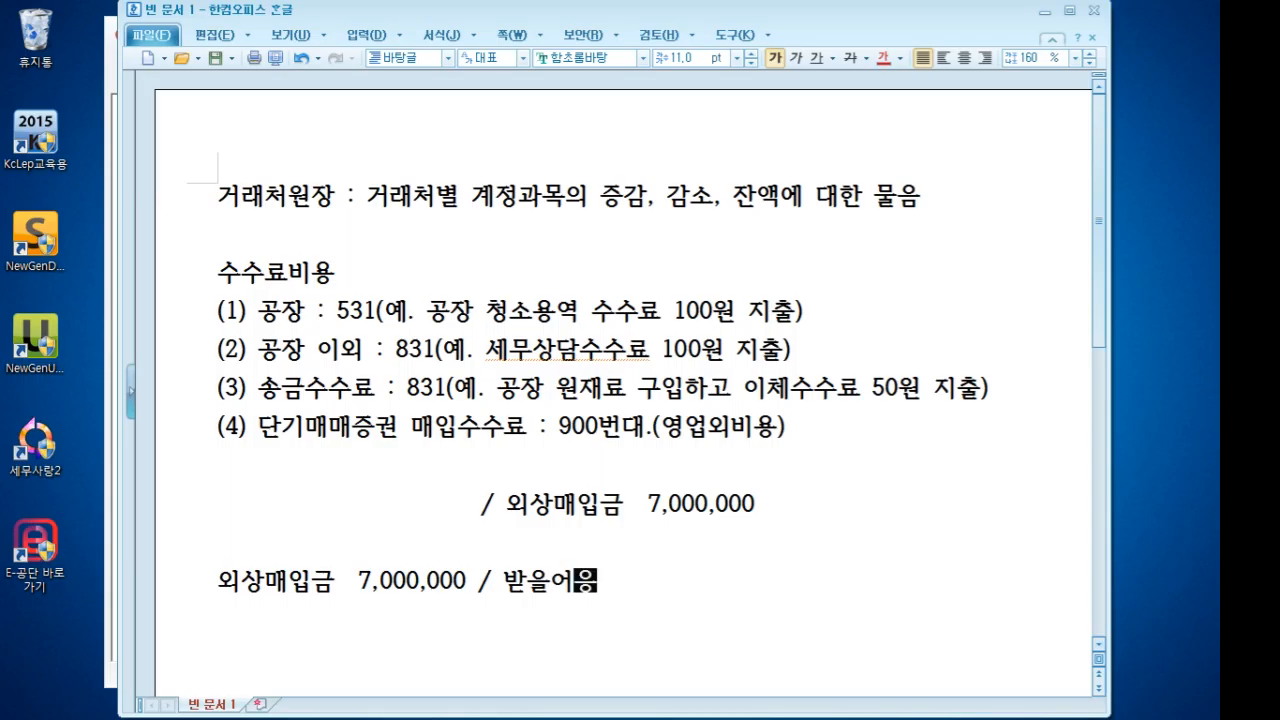
text(음  7,00)
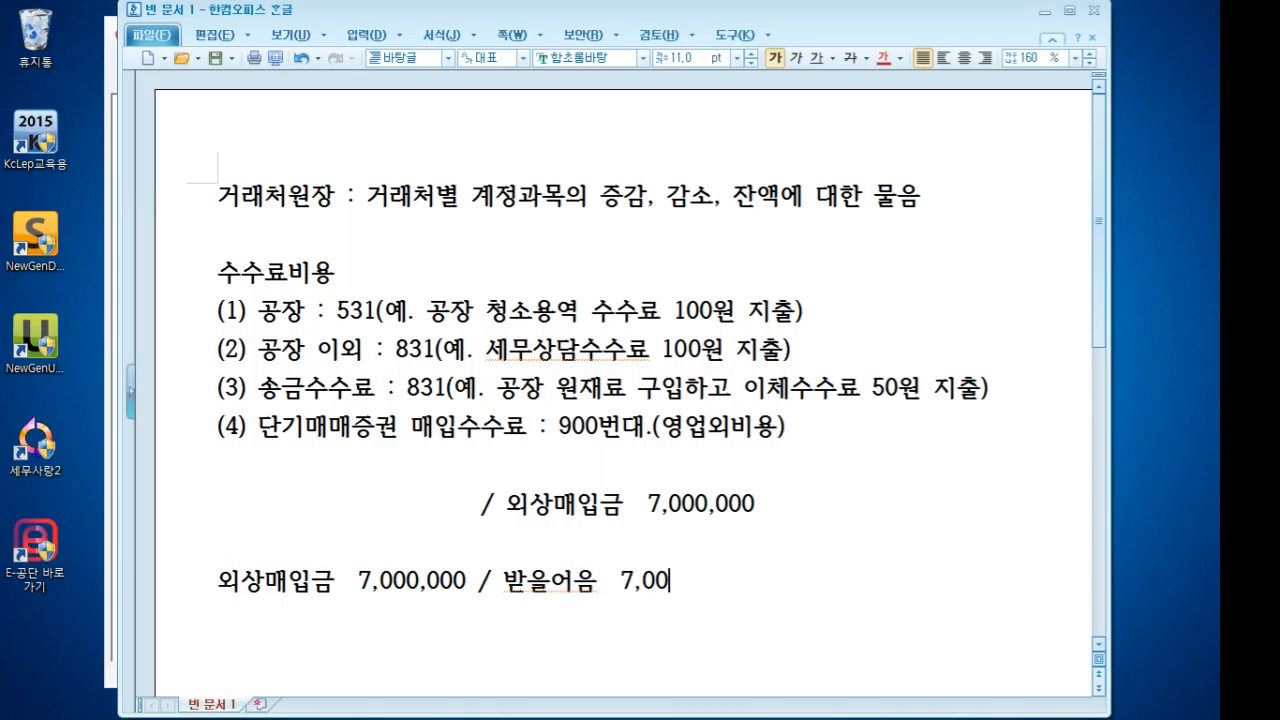
text(0,000)
Add the vendor "(엠씨엔)" directly after 외상매입금 on the debit side of the lower entry
click(335, 588)
text((예)
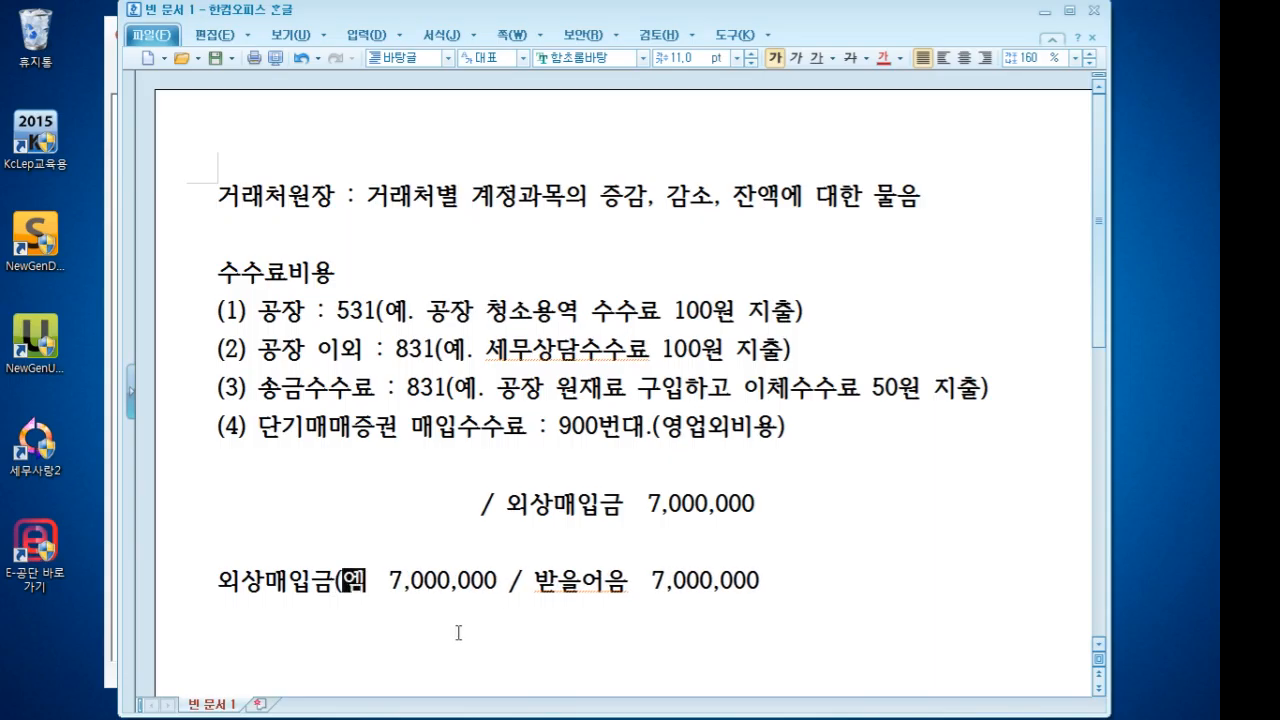
text(씨엔()
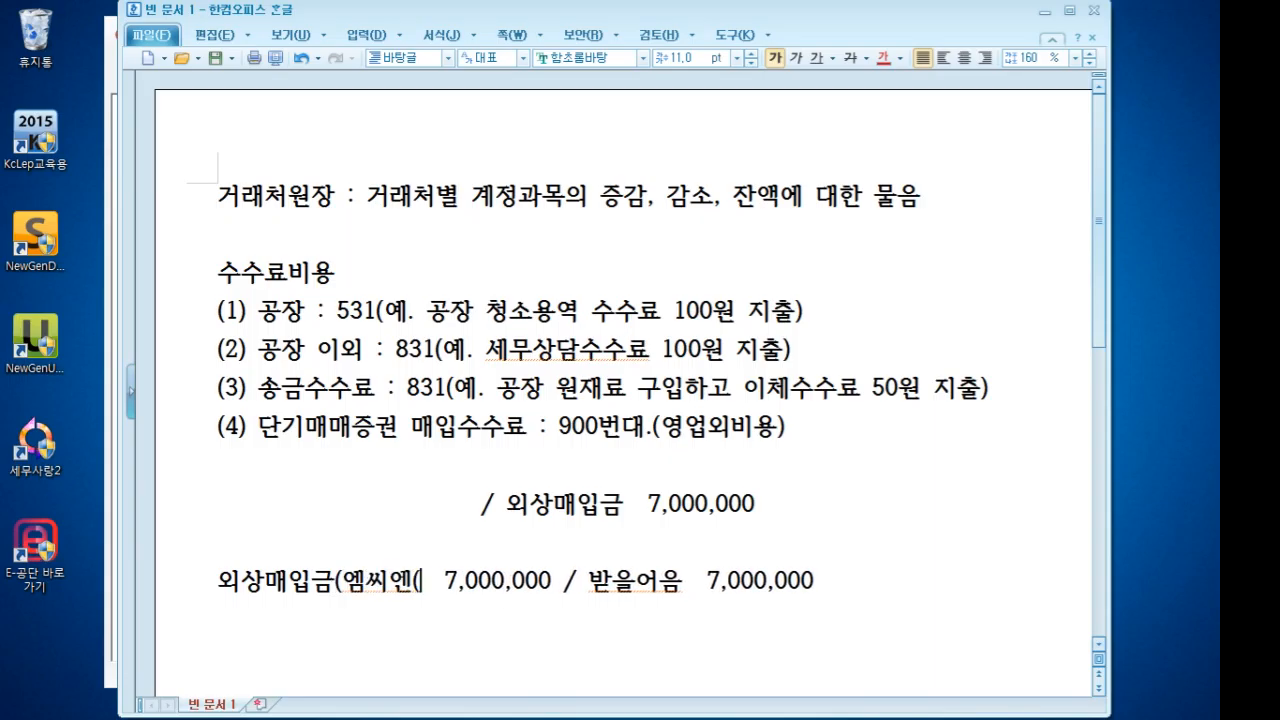
key(BackSpace)
text())
Add the vendor "((주)대정)" directly after 받을어음 on the credit side of the lower entry
key(Right)
key(Right)
key(Right)
key(Right)
key(Right)
key(Right)
key(Right)
key(Right)
key(Right)
key(Right)
key(Right)
key(Right)
key(Right)
key(Right)
key(Right)
key(Right)
key(Right)
key(Right)
key(Right)
key(Right)
key(Left)
key(Left)
key(Left)
key(Left)
text(((주))
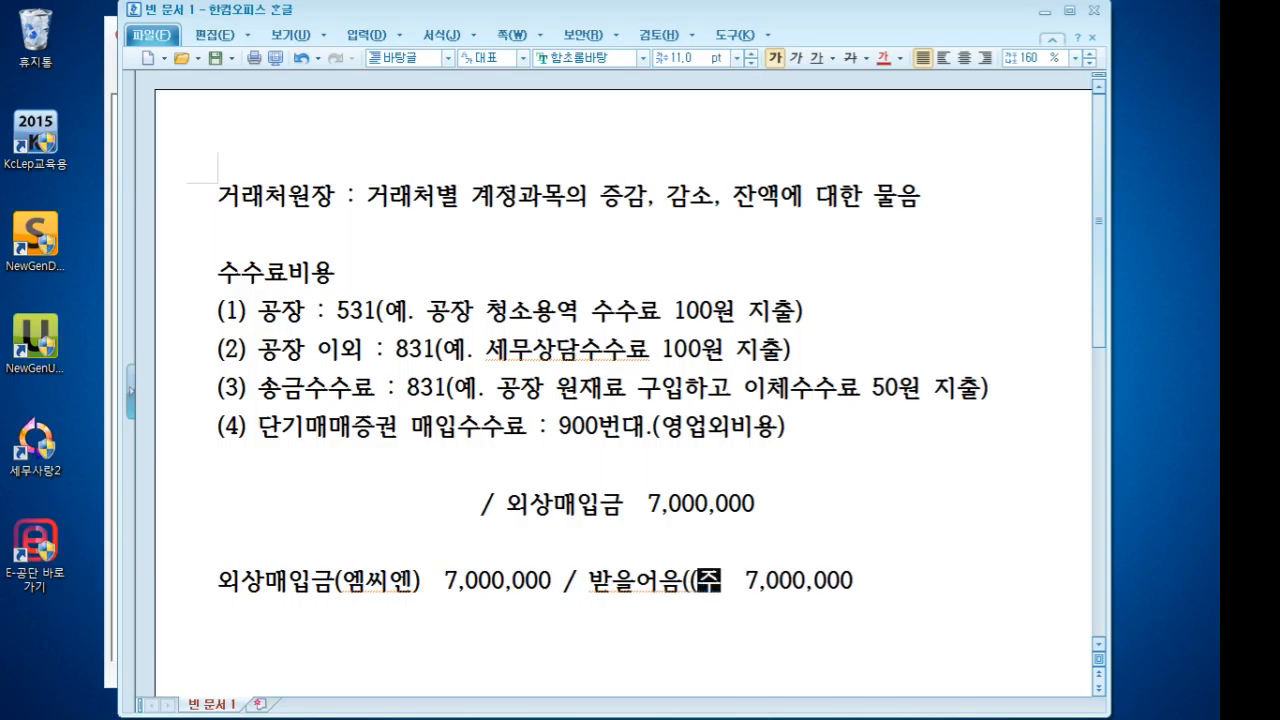
text(대ㅈ)
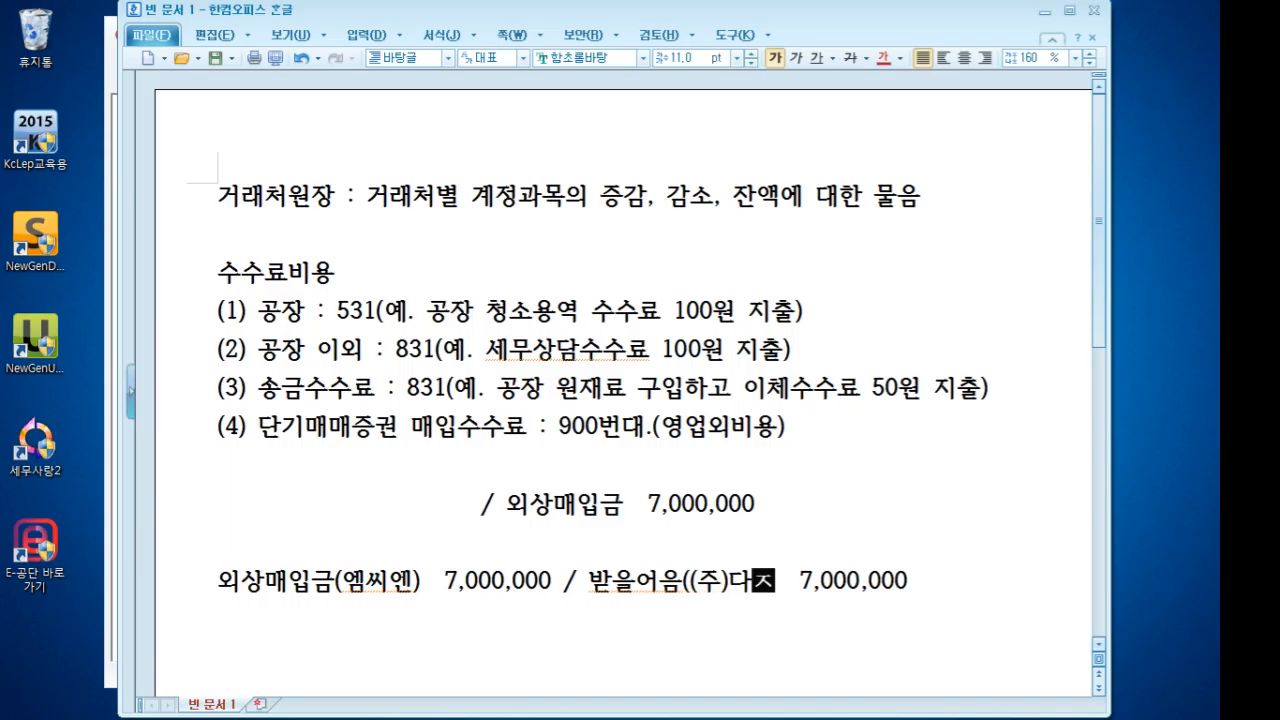
key(BackSpace)
key(BackSpace)
text(대)
key(BackSpace)
key(BackSpace)
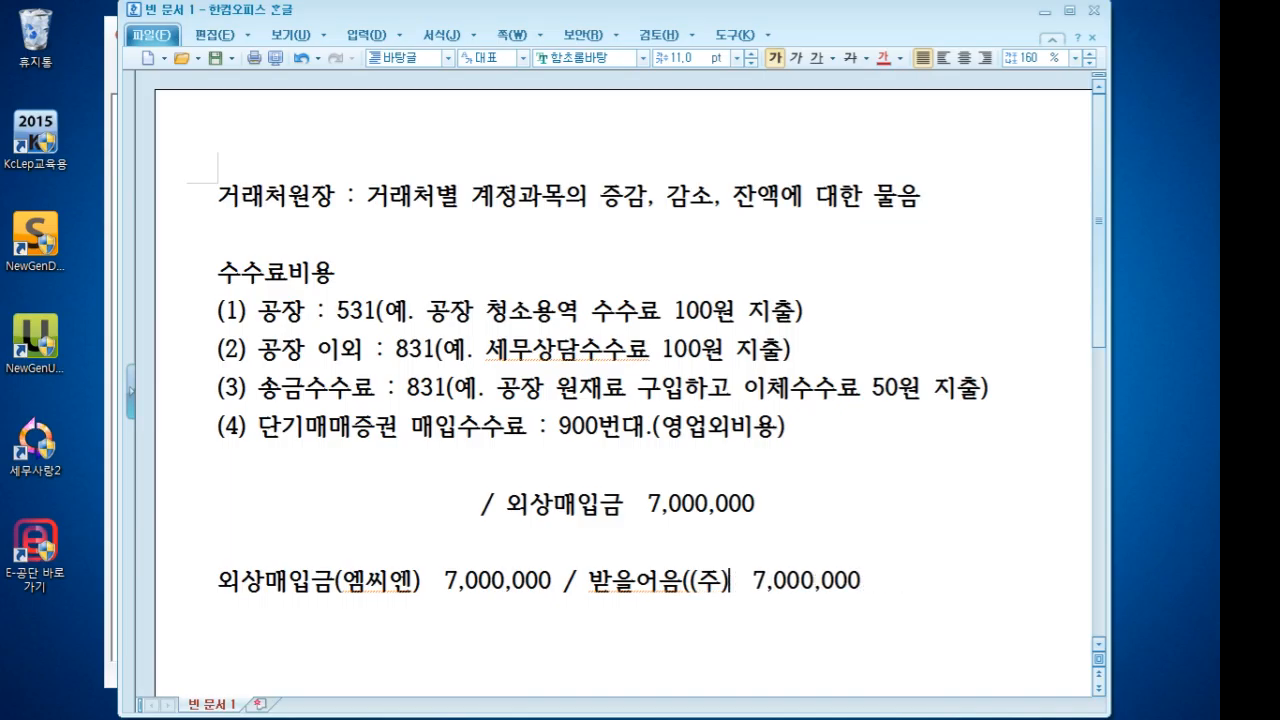
text(대저ㅇ)
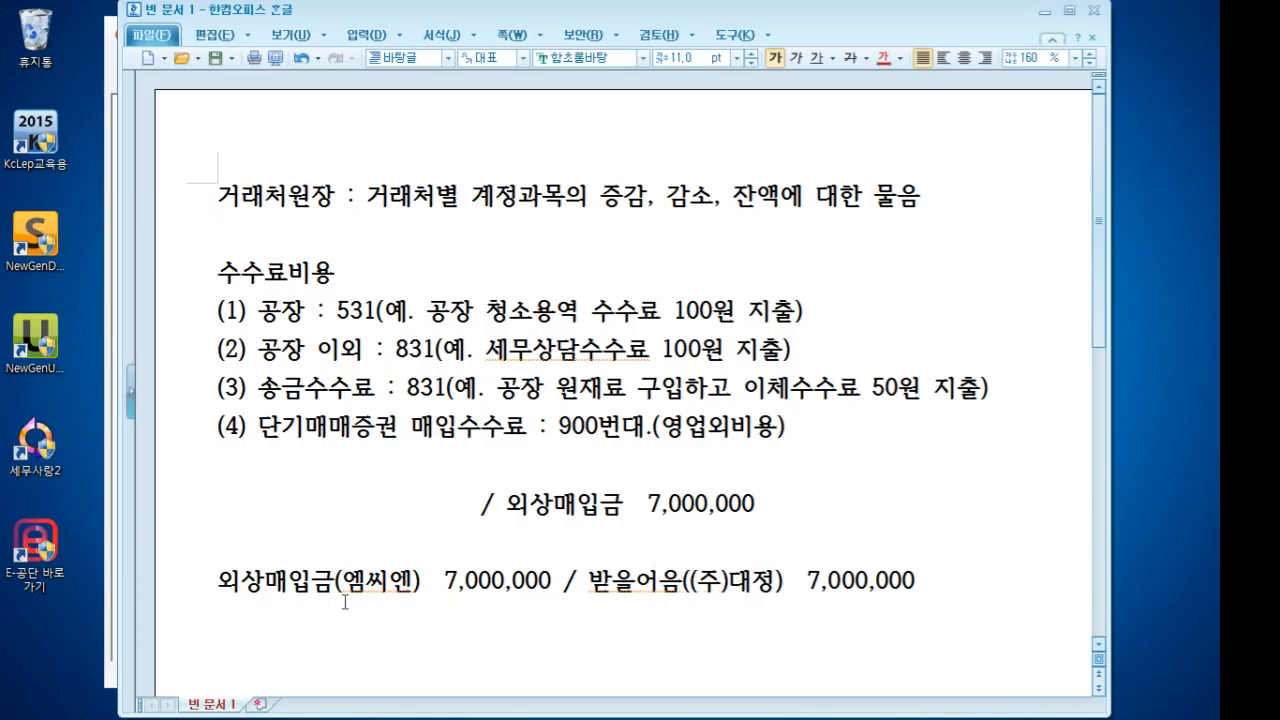
Switch to KcLep, close the 거래처원장 window and return to 일반전표입력
scroll(446, 566, down, 3)
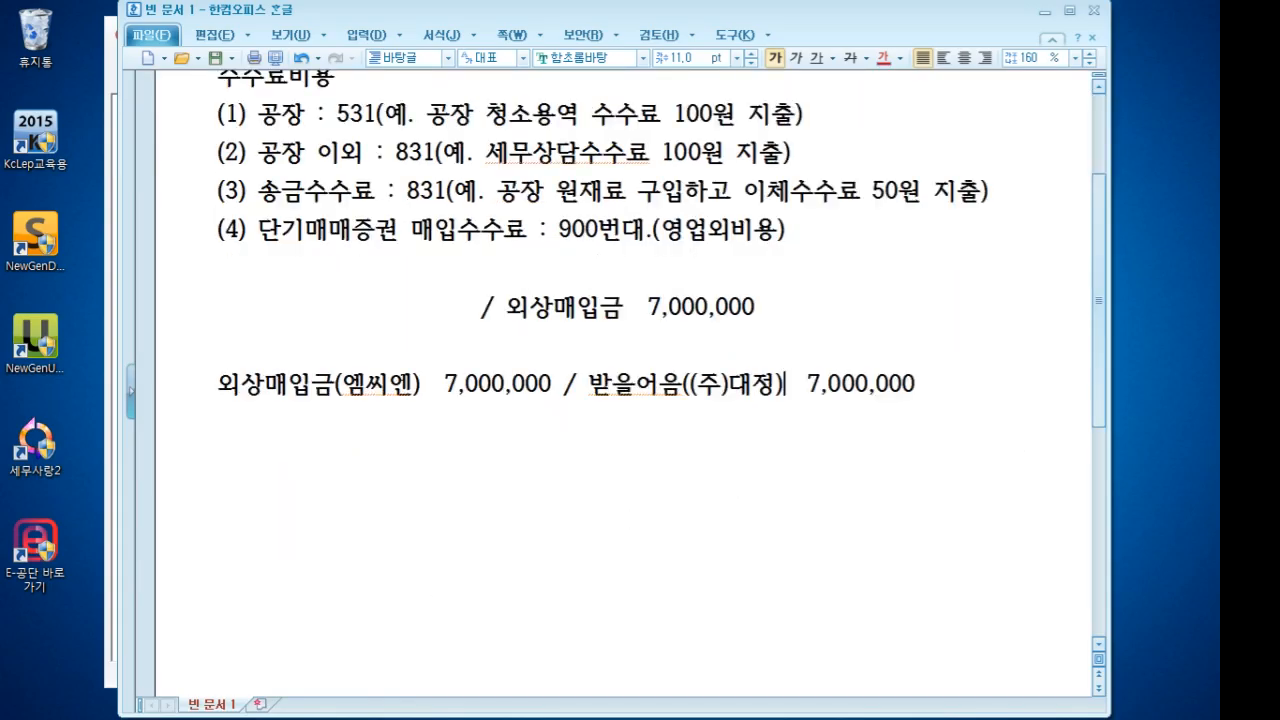
click(1243, 456)
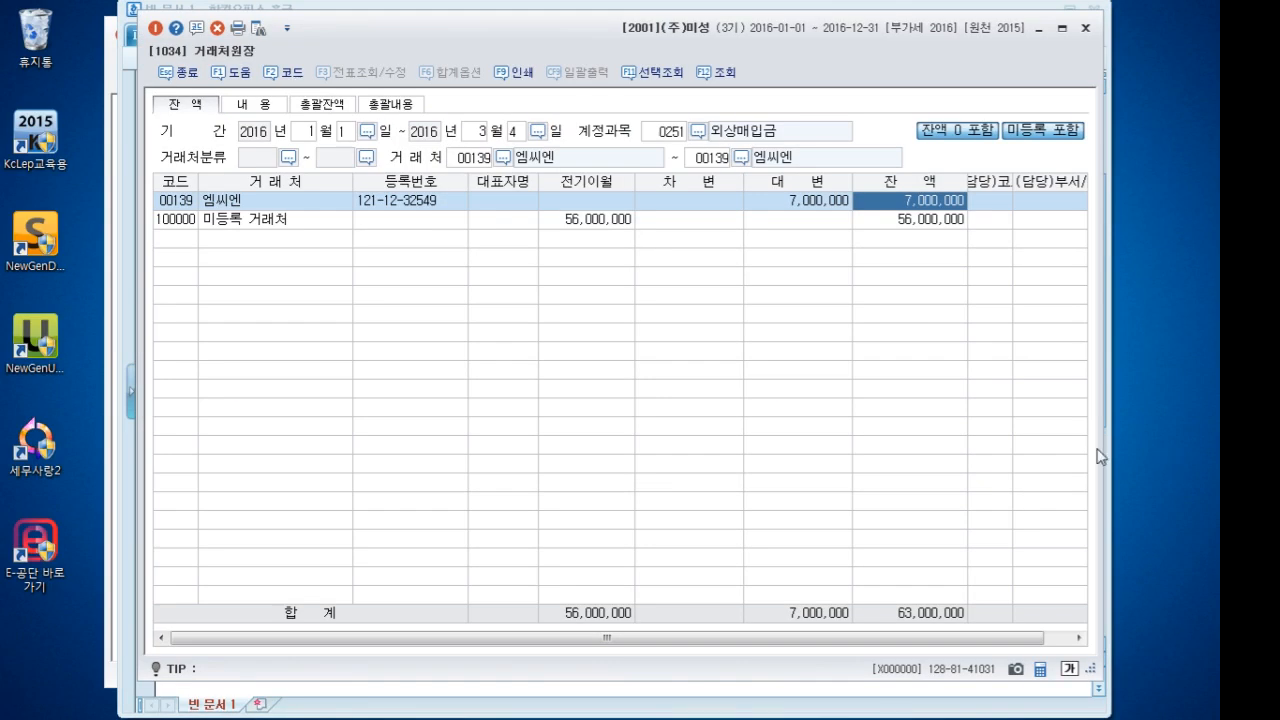
click(1086, 29)
click(1243, 456)
click(1243, 456)
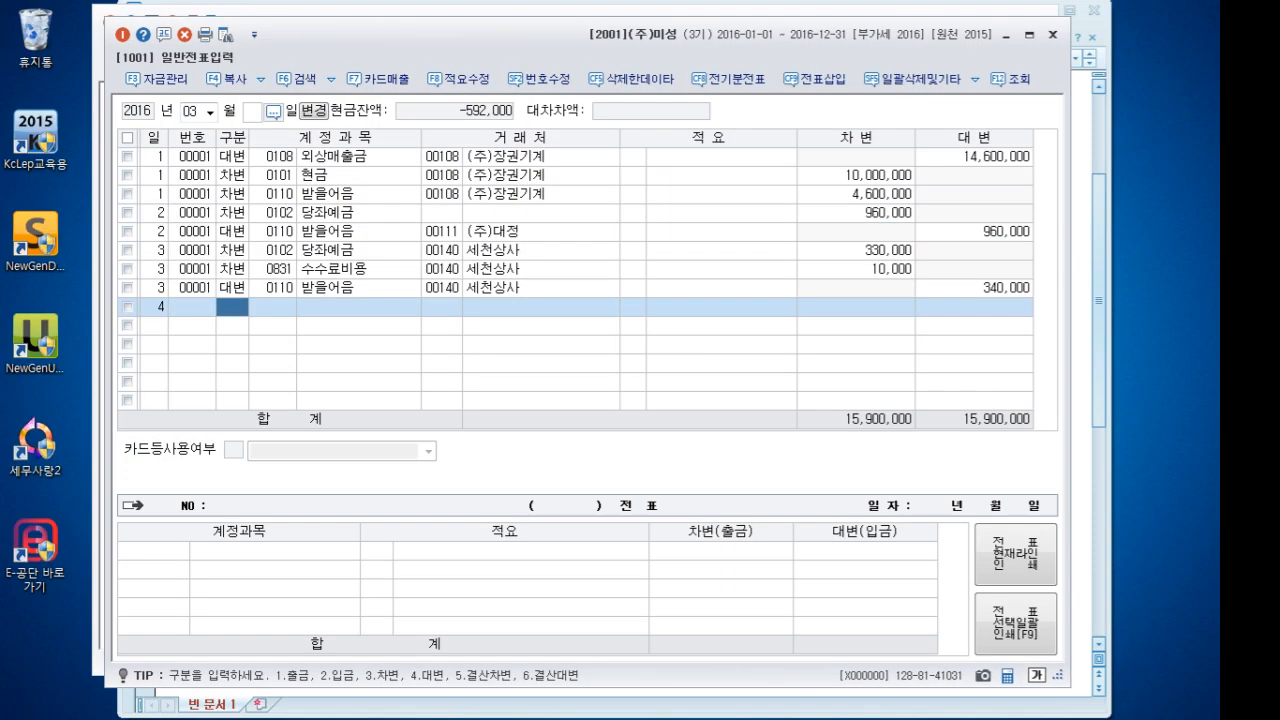
Start the March 4 voucher with a debit line for 0251 외상매입금 and vendor 엠씨엔, leaving the description blank
text(3)
key(Return)
text(251)
key(Return)
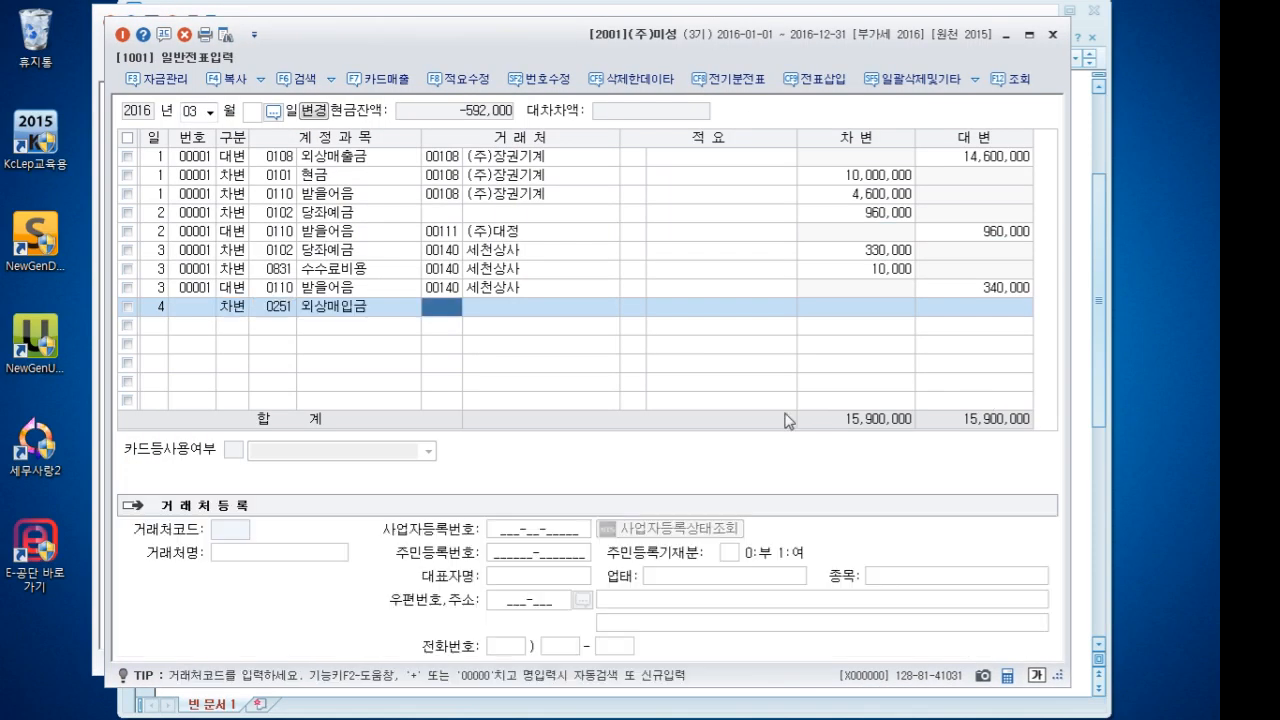
text(엠씨)
key(Return)
key(Return)
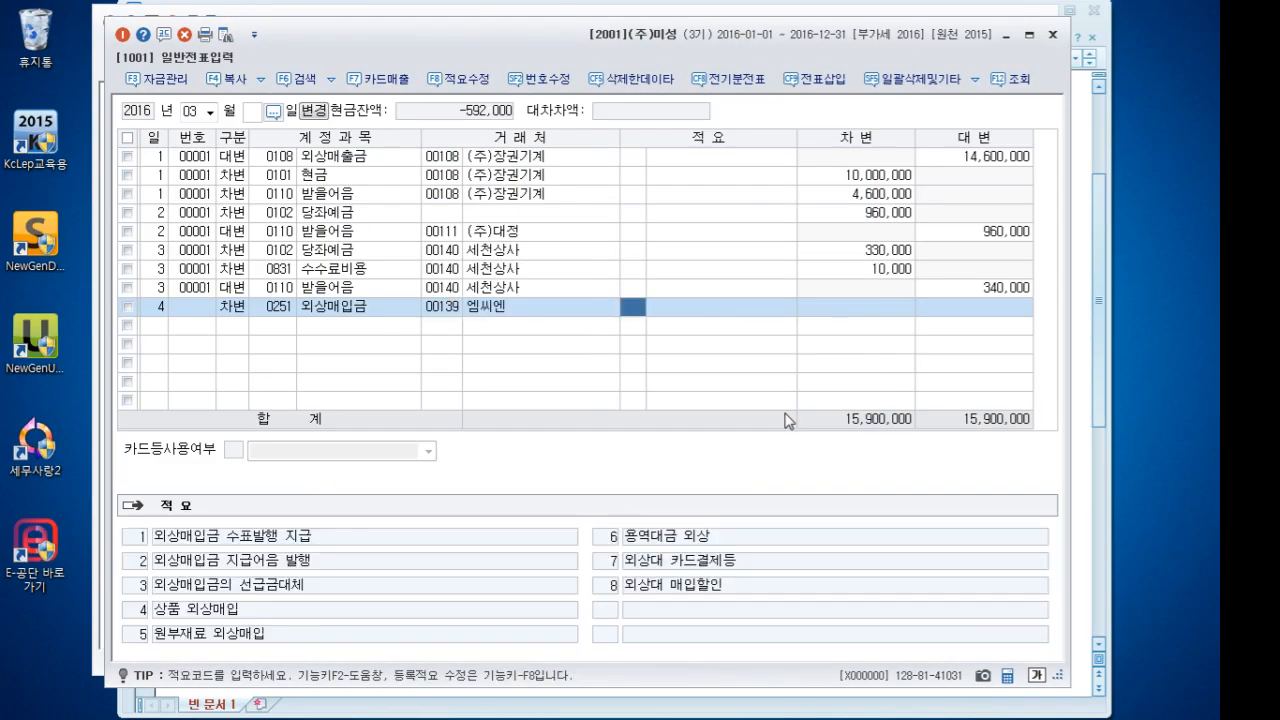
key(Return)
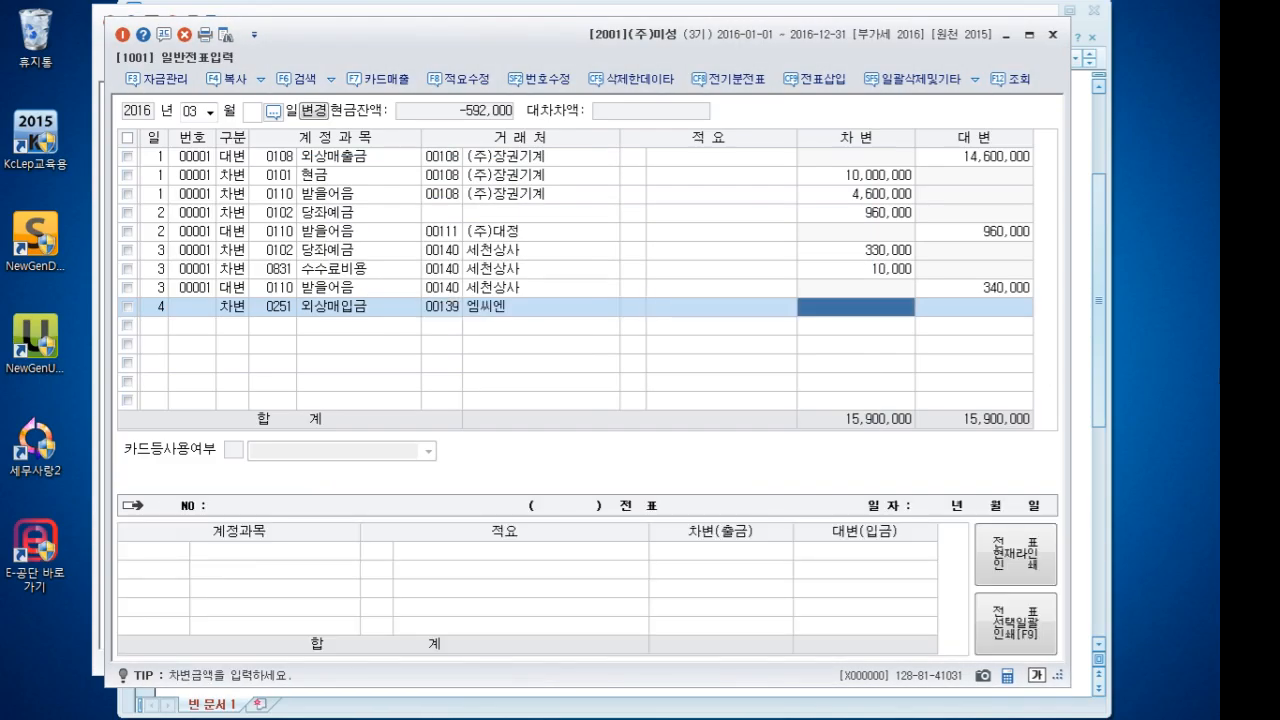
Check the journal-entry notes in 한글, then return to KcLep and set the 외상매입금 debit amount to 7,000,000
key(alt+Tab)
key(alt+Tab)
key(alt+Tab)
key(alt+Tab)
key(alt+Tab)
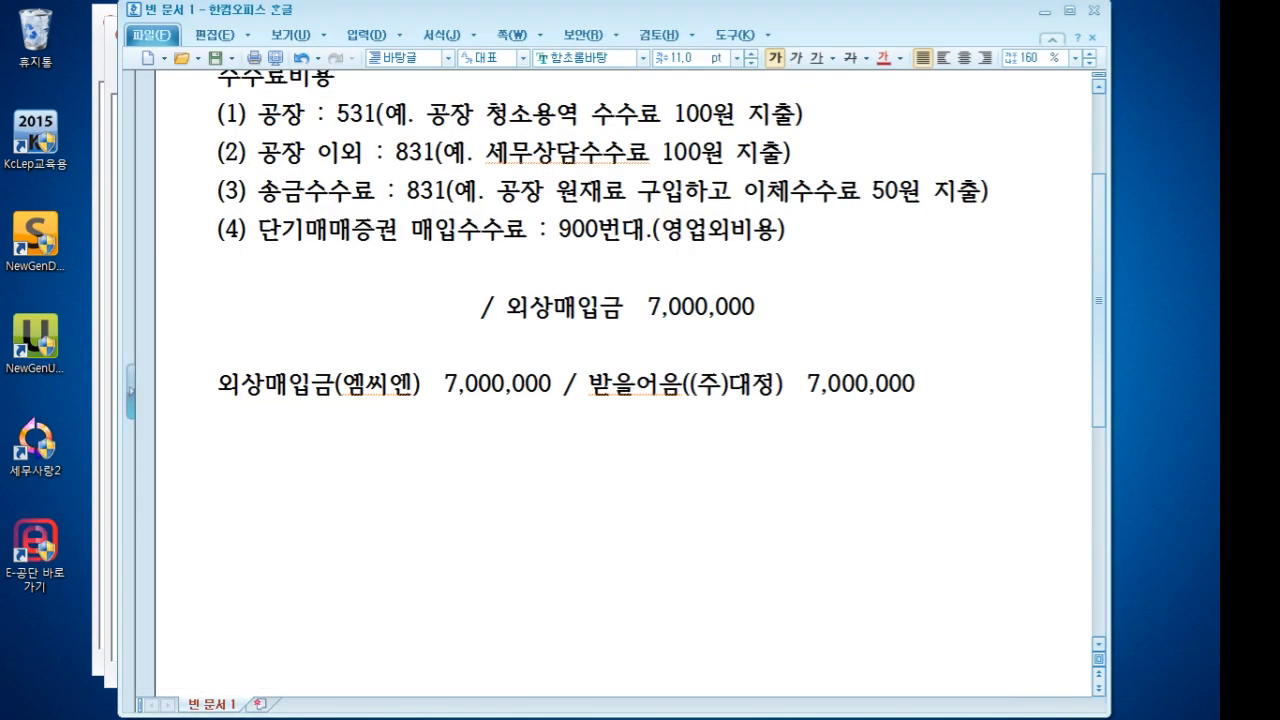
key(alt+Tab)
text(7000000)
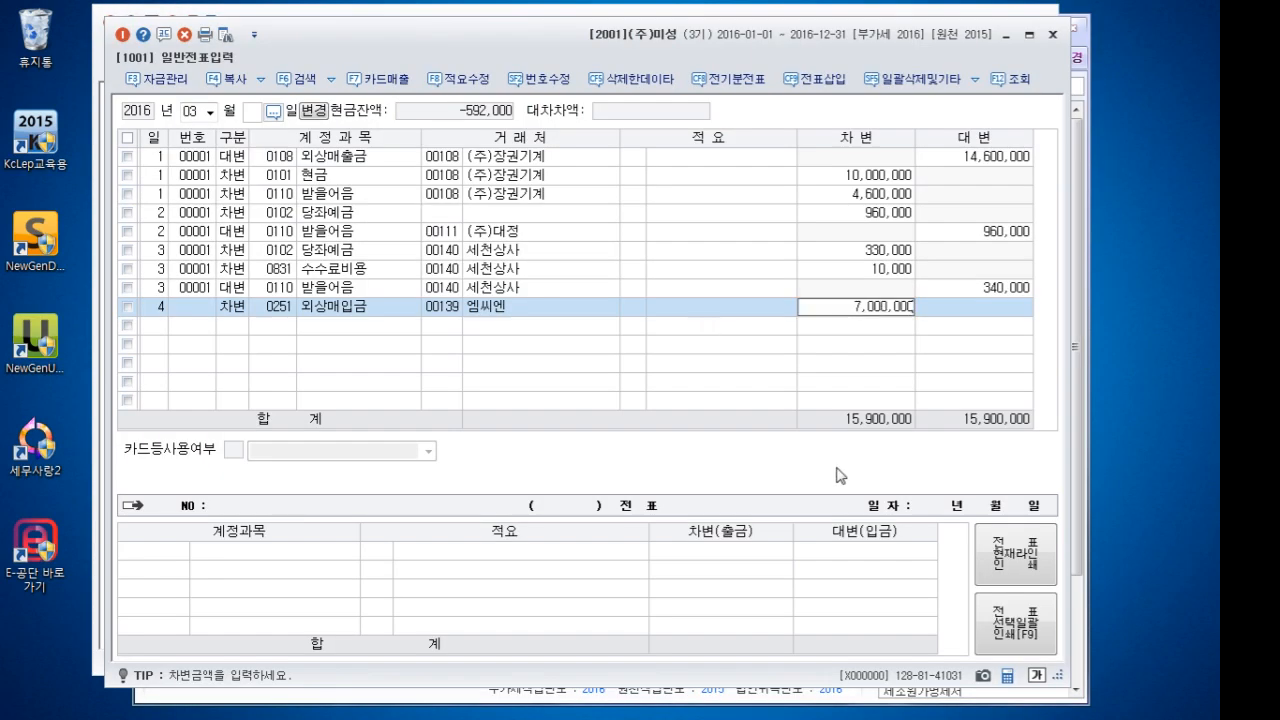
key(Return)
Add a March 4 credit line for 0110 받을어음 with vendor 엠씨엔 and amount 7,000,000
key(Return)
text(47)
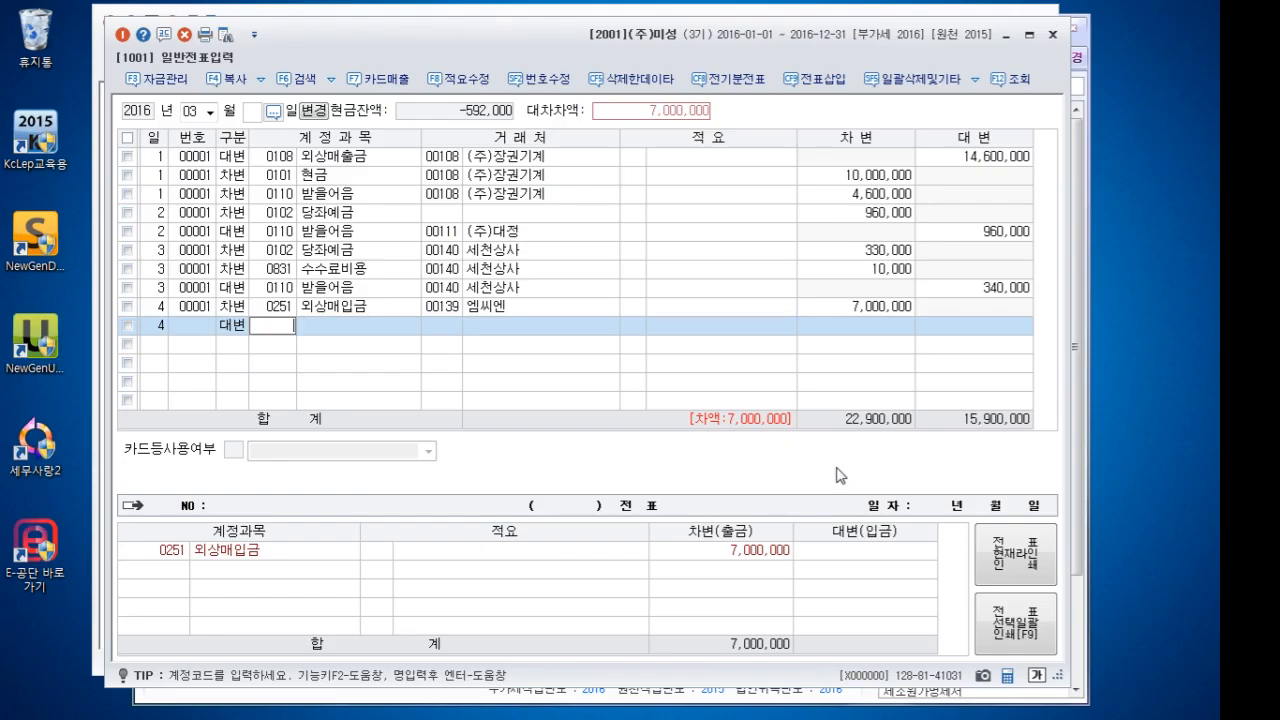
text(110)
key(Return)
text(139)
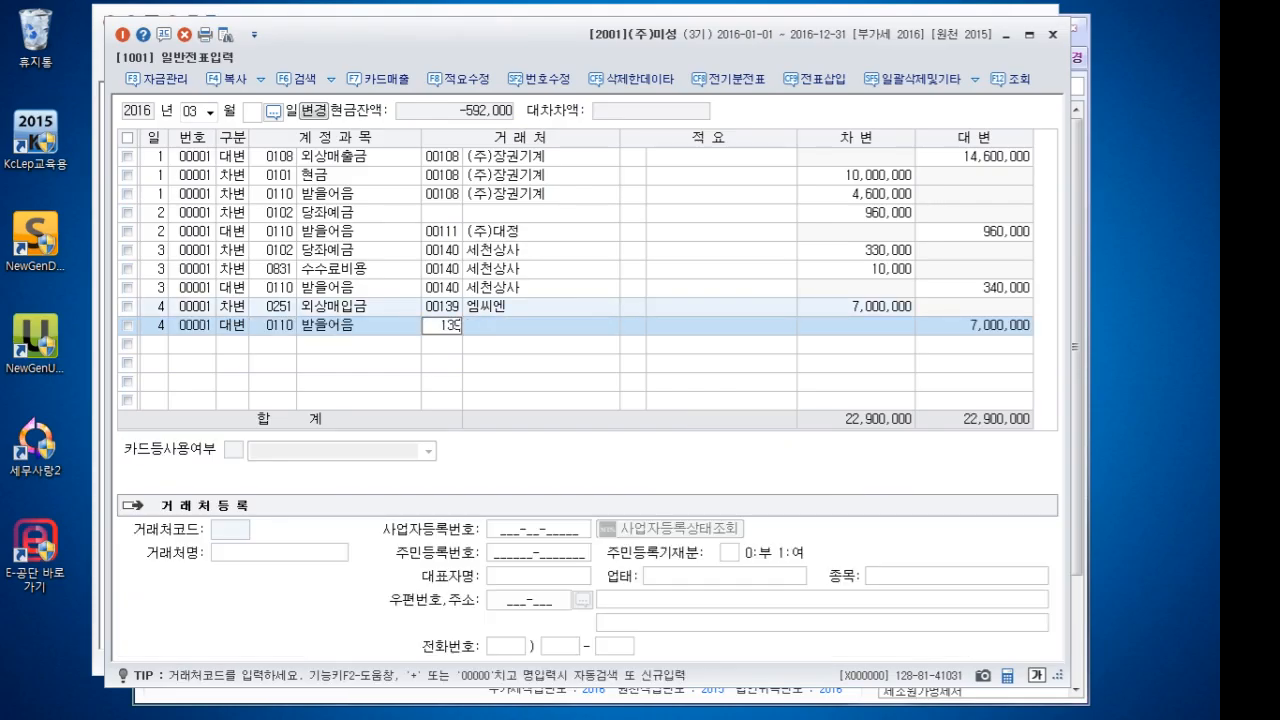
key(Return)
key(Return)
key(Return)
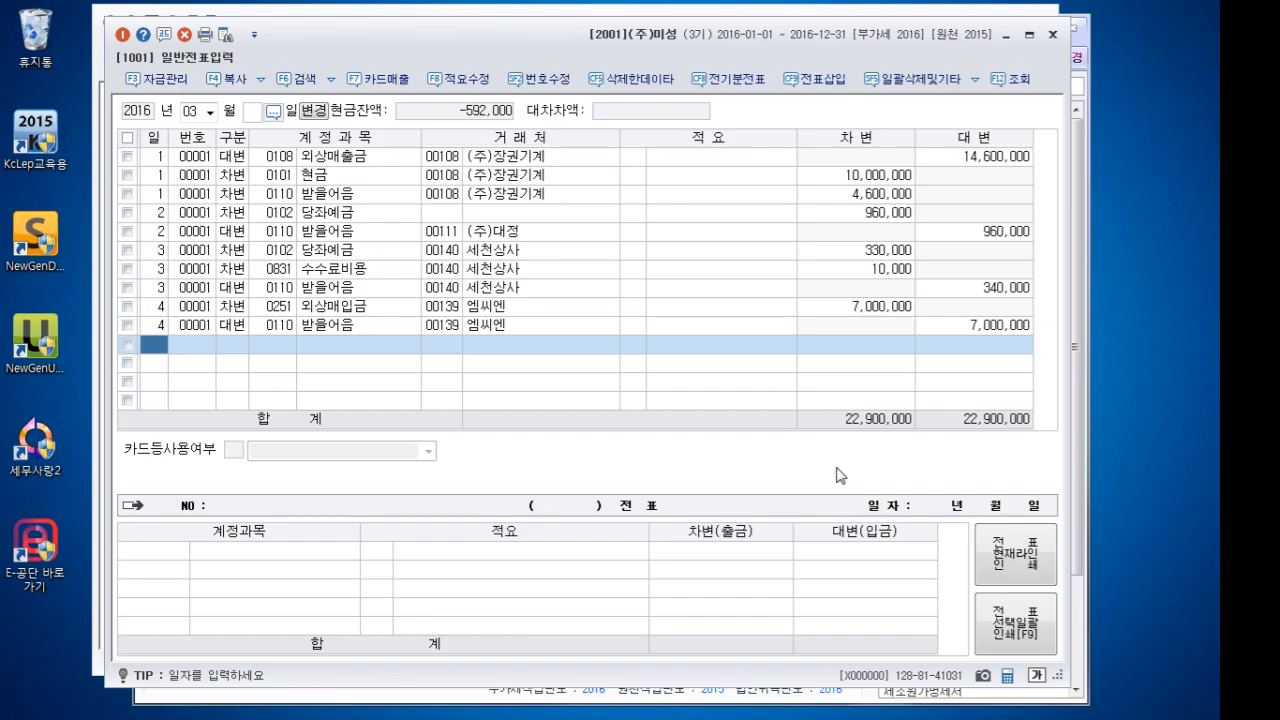
Enter a March 5 debit line for 0253 미지급금 with vendor (주)빛나리조명 and amount 3,000,000
text(5)
key(Return)
text(3253)
key(Return)
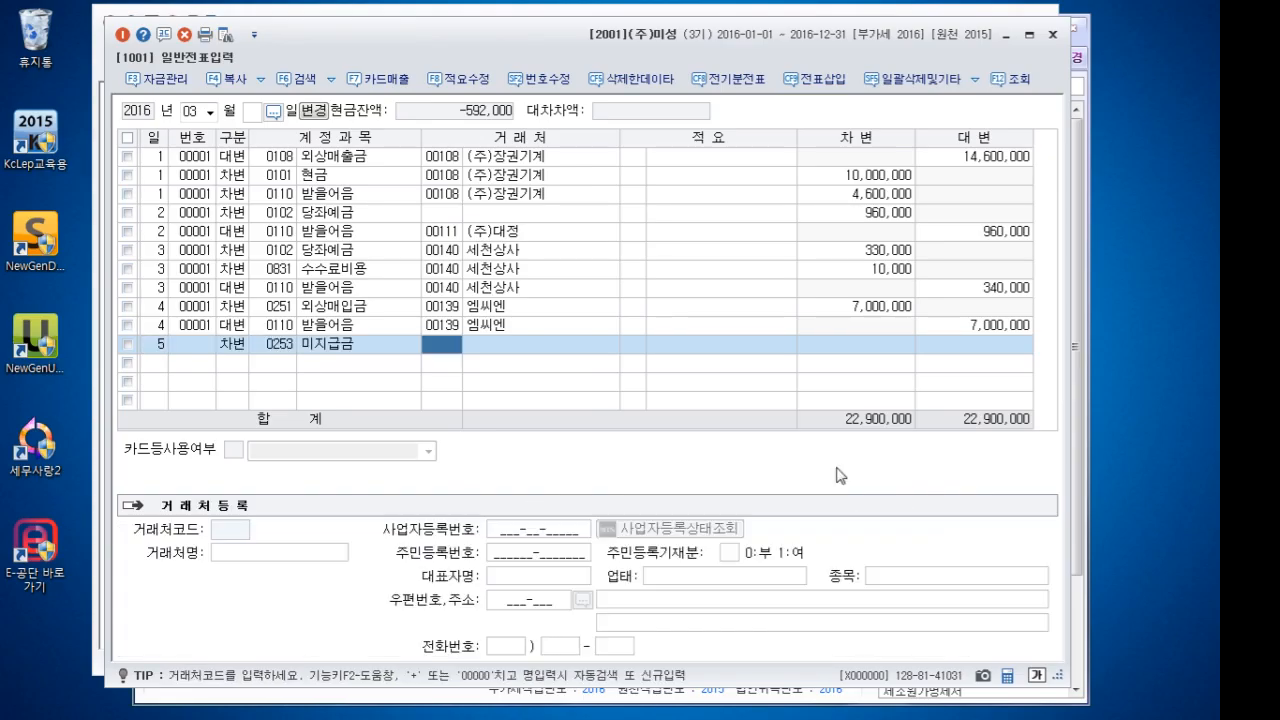
text(105)
key(Return)
key(Return)
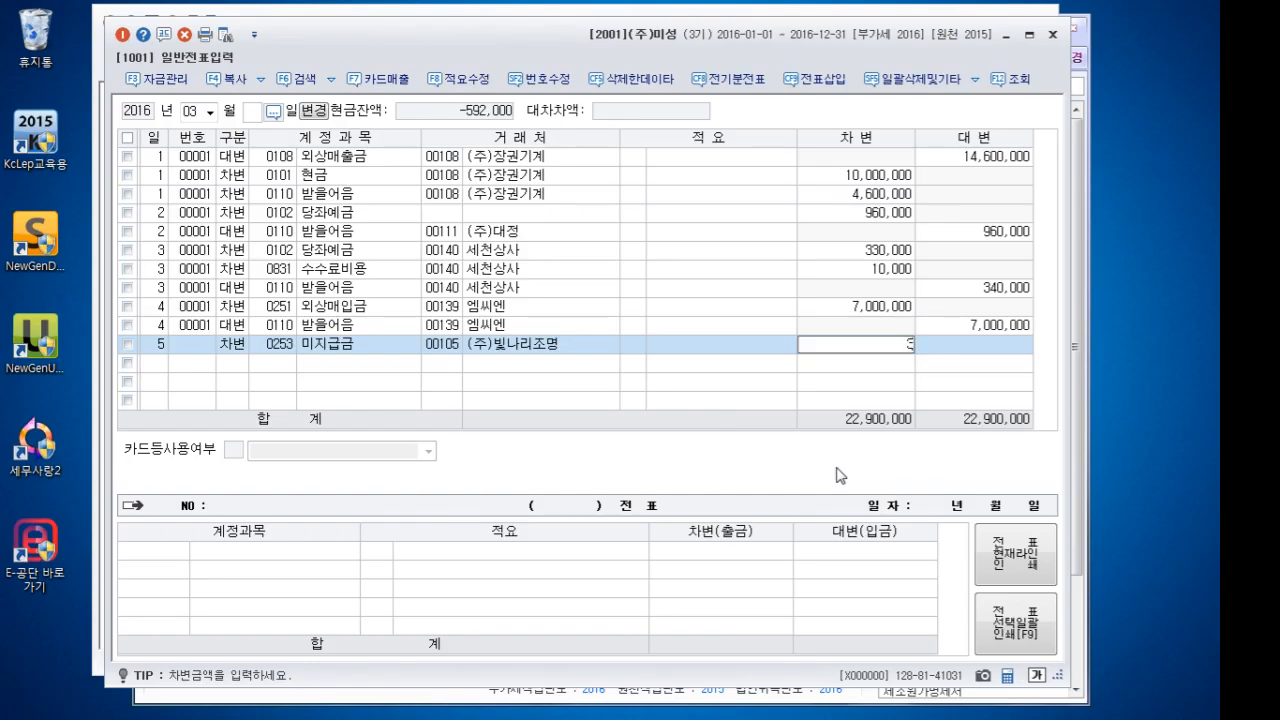
text(3000000)
key(Return)
Add a March 5 credit line for 0110 받을어음 with vendor (주)대정 and amount 340,000
text(4)
key(Return)
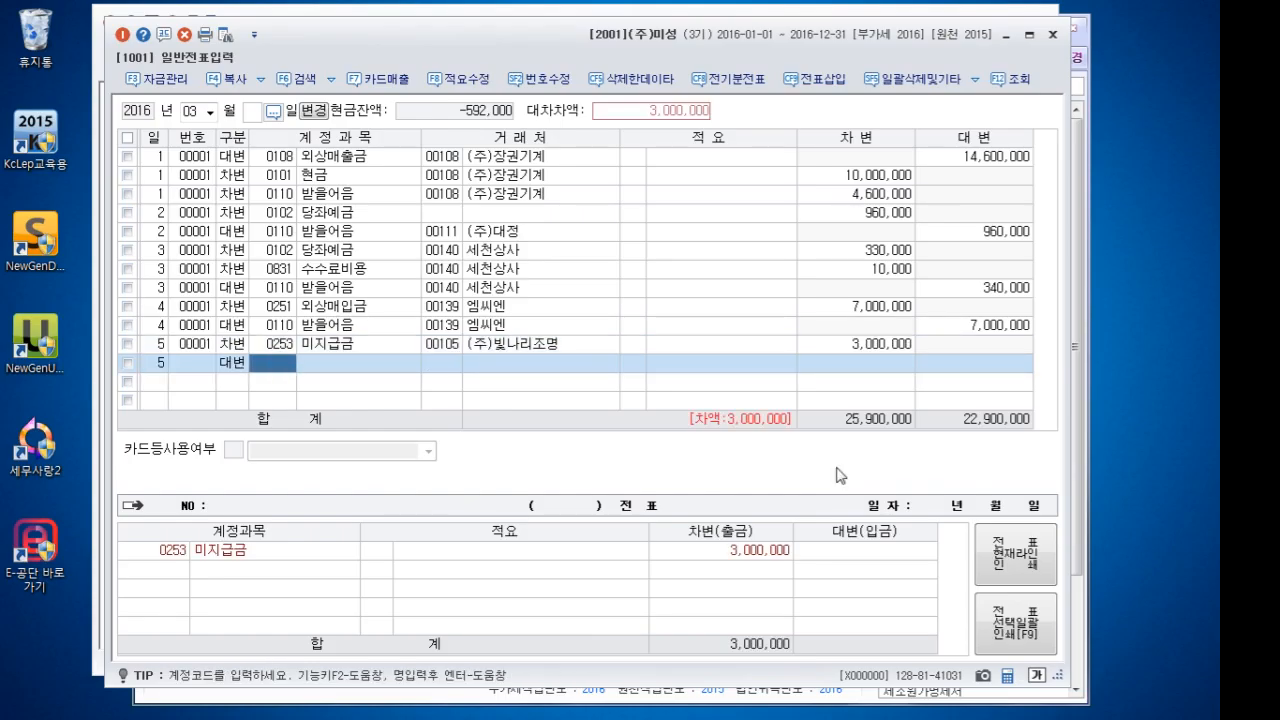
text(110)
key(Return)
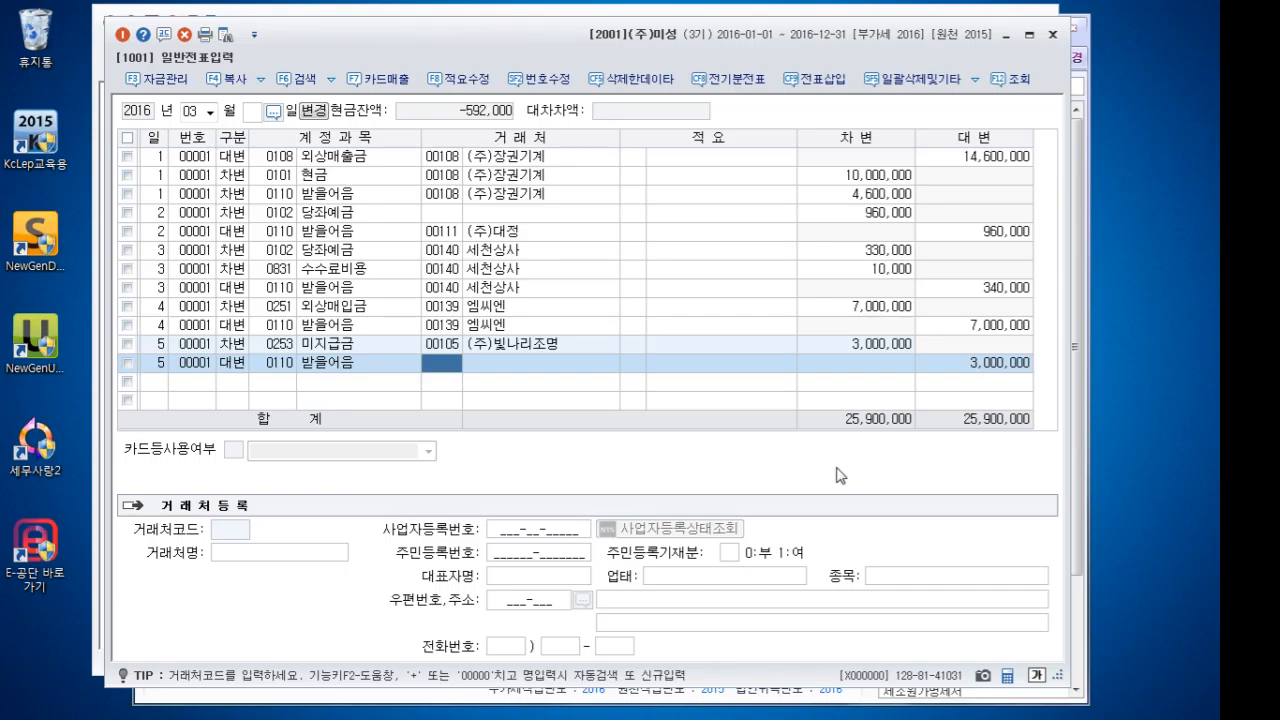
text(대정)
key(Return)
key(Return)
key(Return)
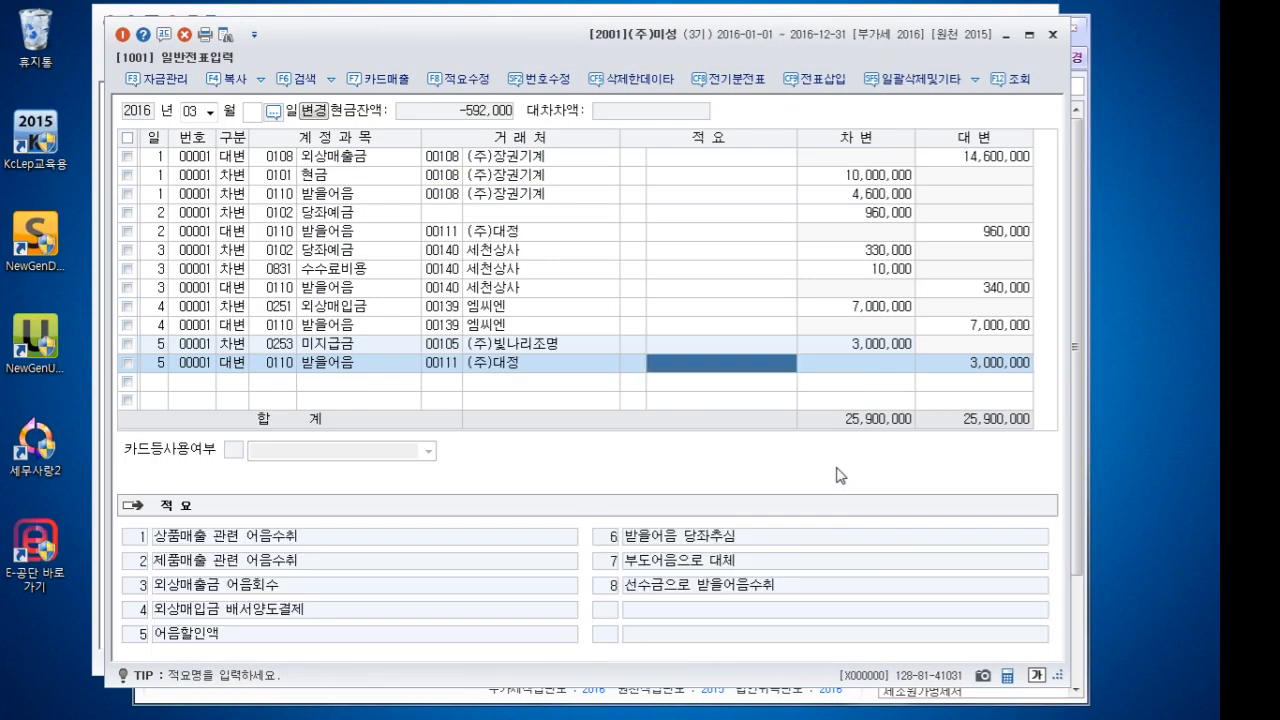
key(Return)
text(340000)
key(Return)
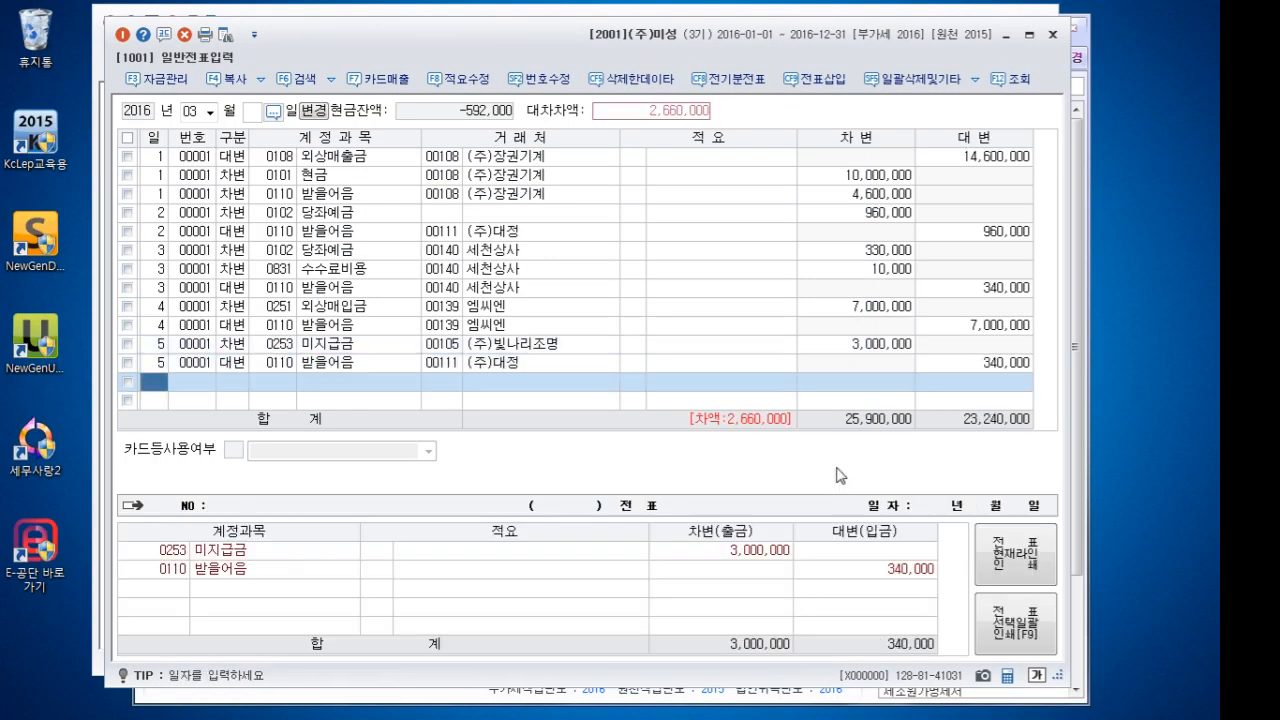
Add a March 5 credit line for 0102 당좌예금 with vendor (주)대정 and the remaining 2,660,000
key(Return)
text(4102)
key(Return)
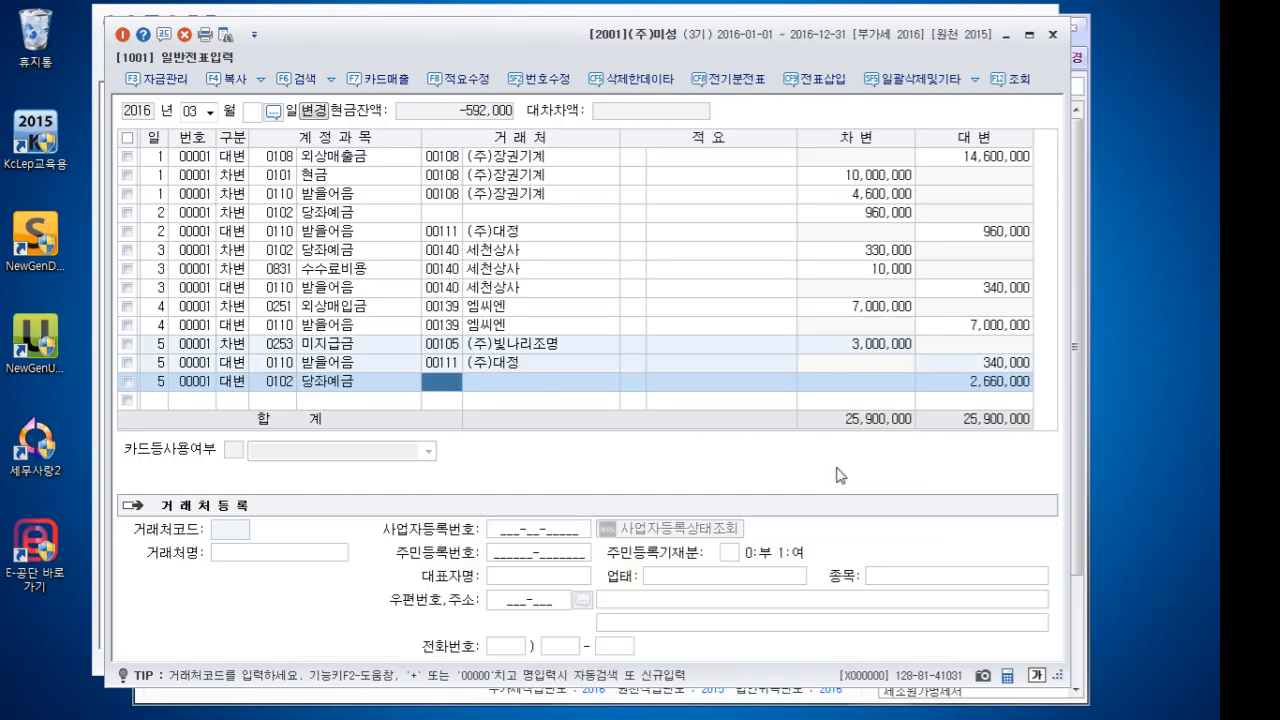
key(Return)
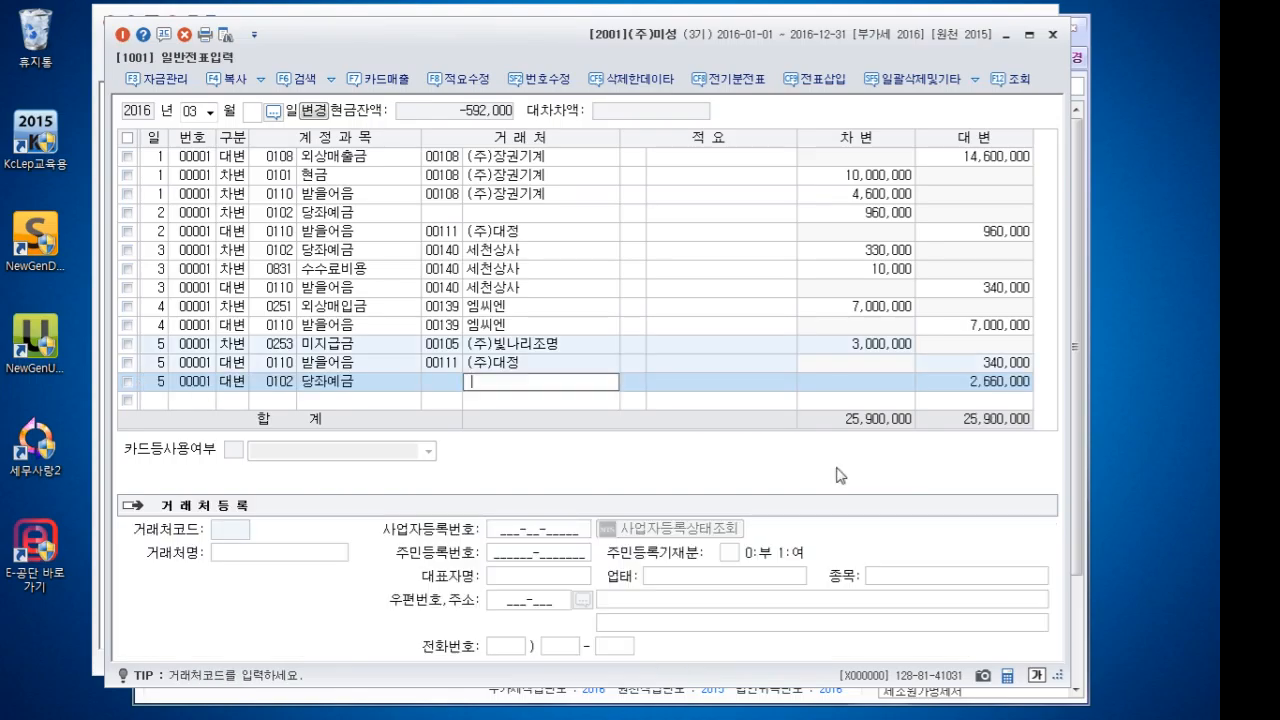
key(Left)
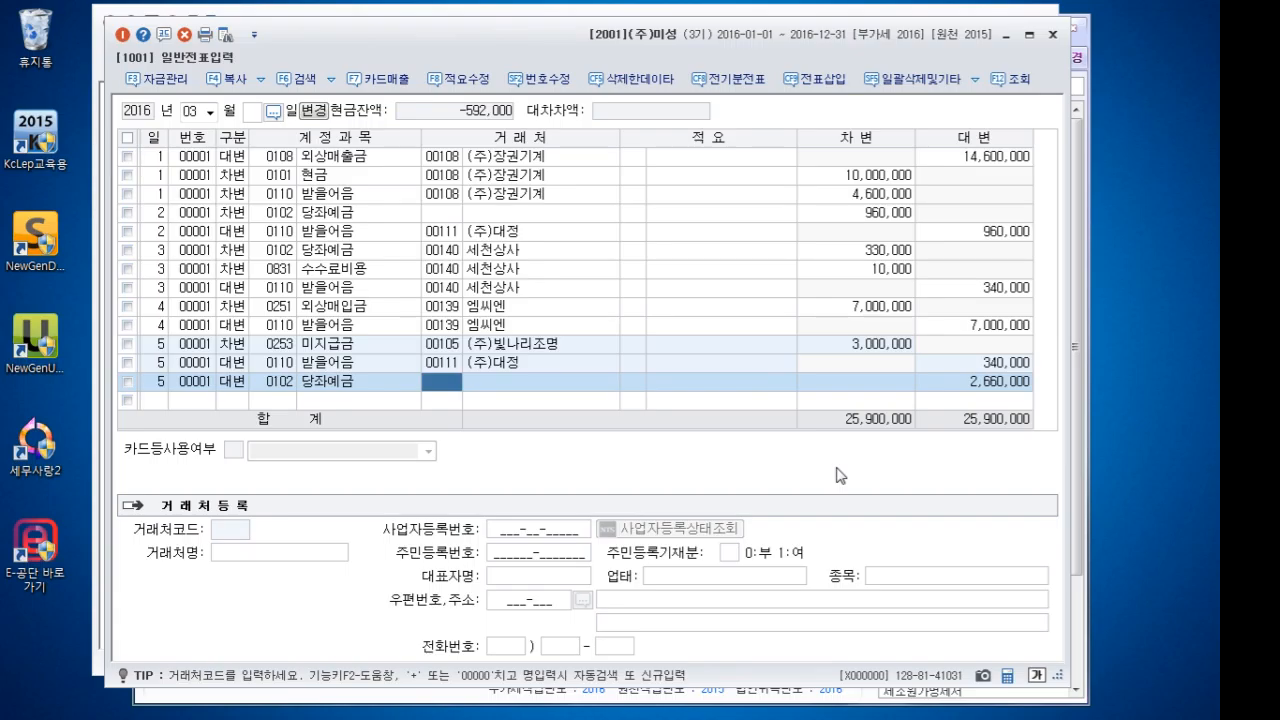
key(Return)
key(Return)
key(Left)
key(Left)
text(111)
key(Return)
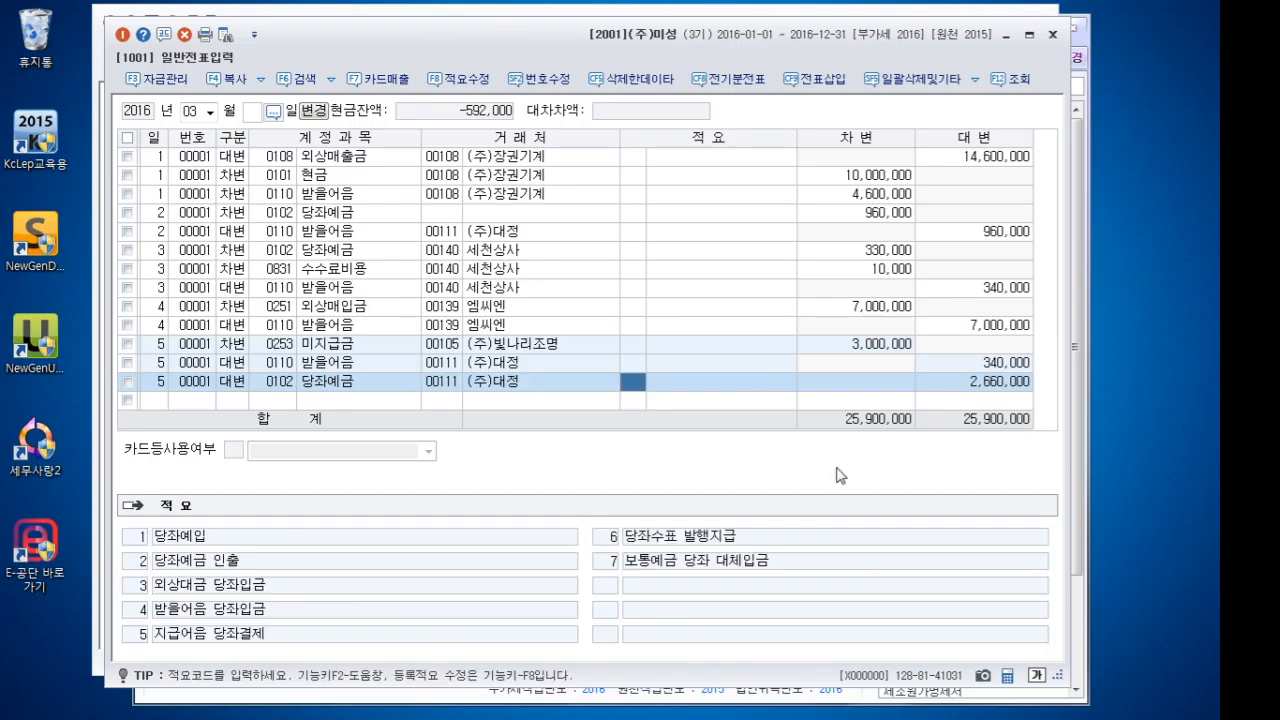
Review the vendors assigned to the three March 5 voucher lines
key(Left)
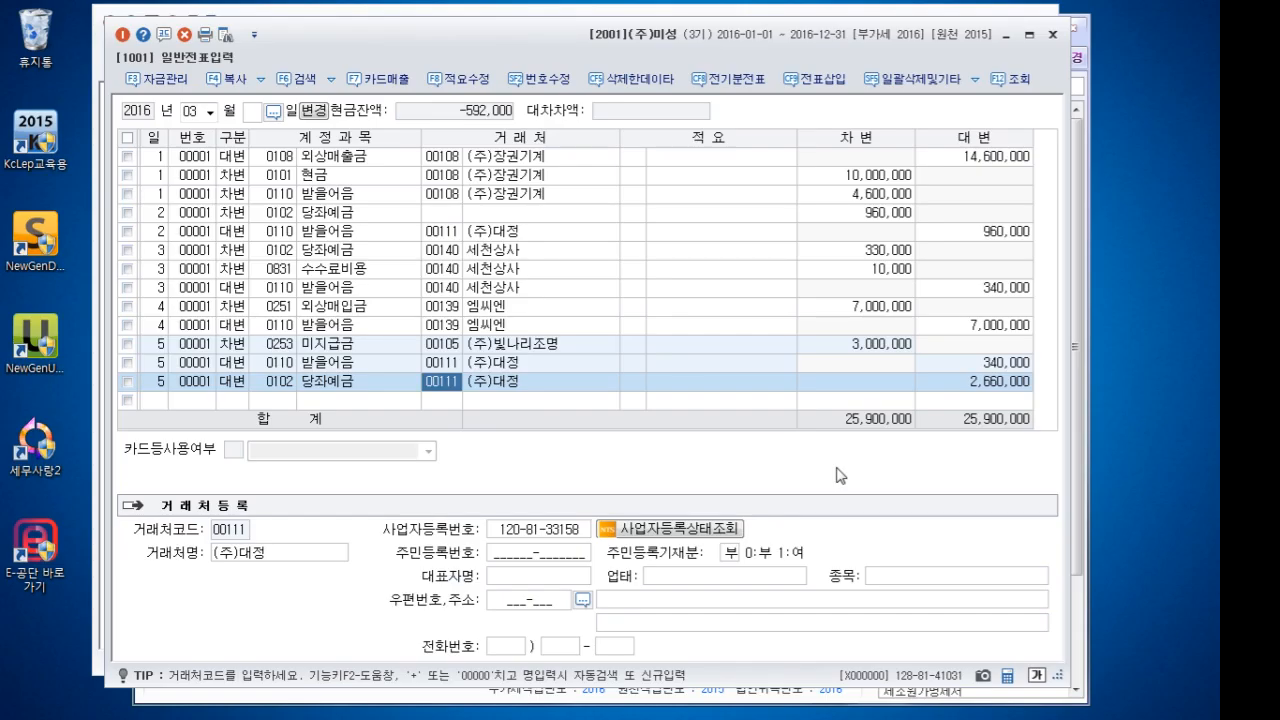
key(Up)
key(Up)
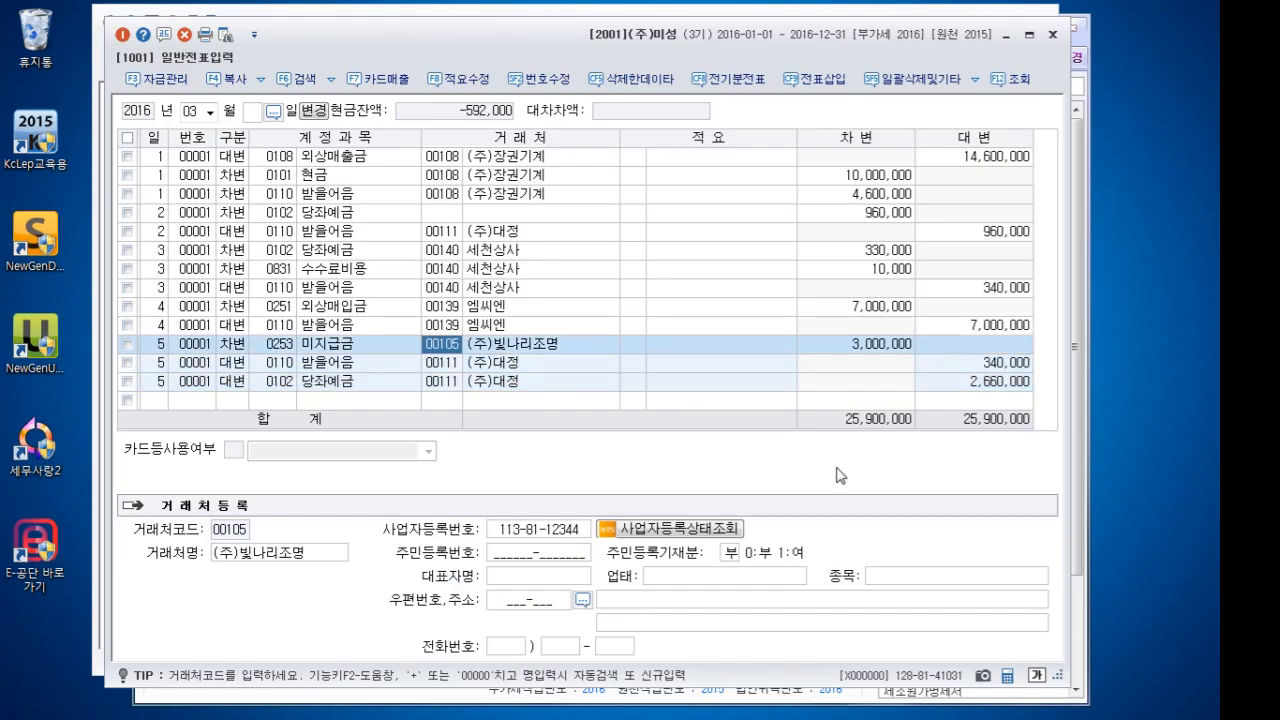
key(Down)
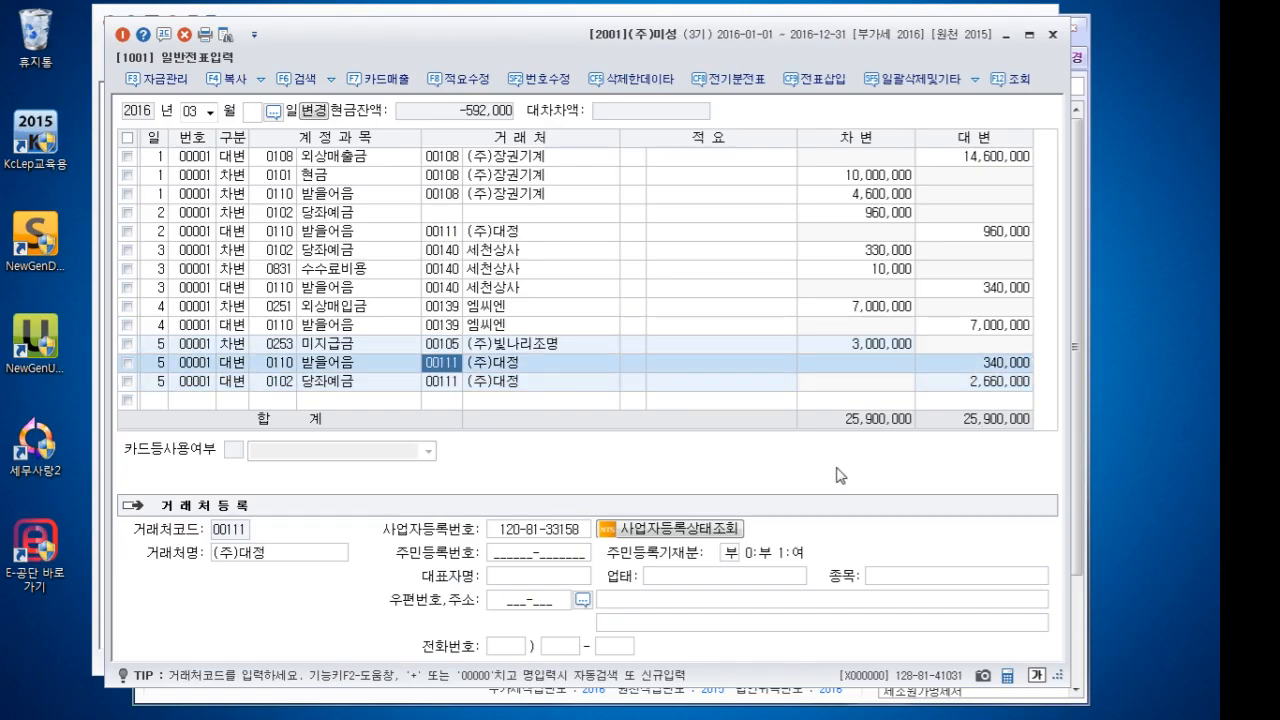
key(Up)
key(Down)
key(Down)
key(Down)
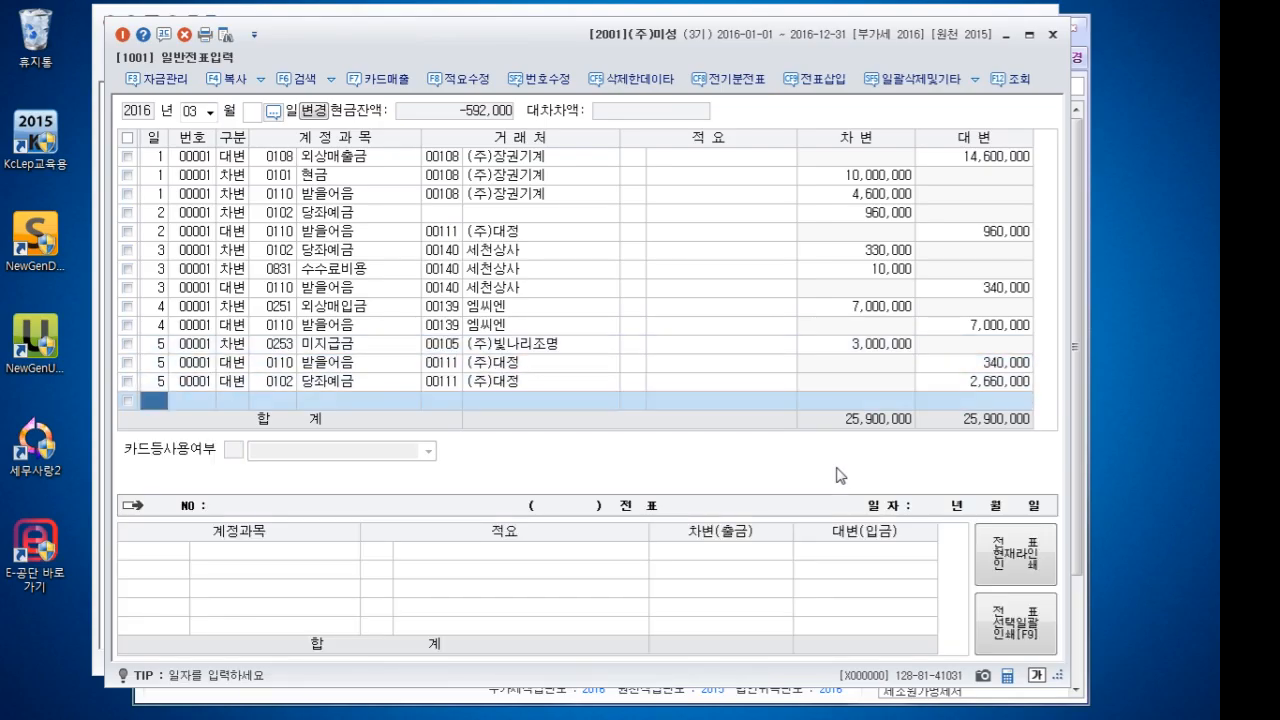
Enter a March 6 debit line for 0102 당좌예금 of 930,000, leaving the vendor and description blank
text(6)
key(Return)
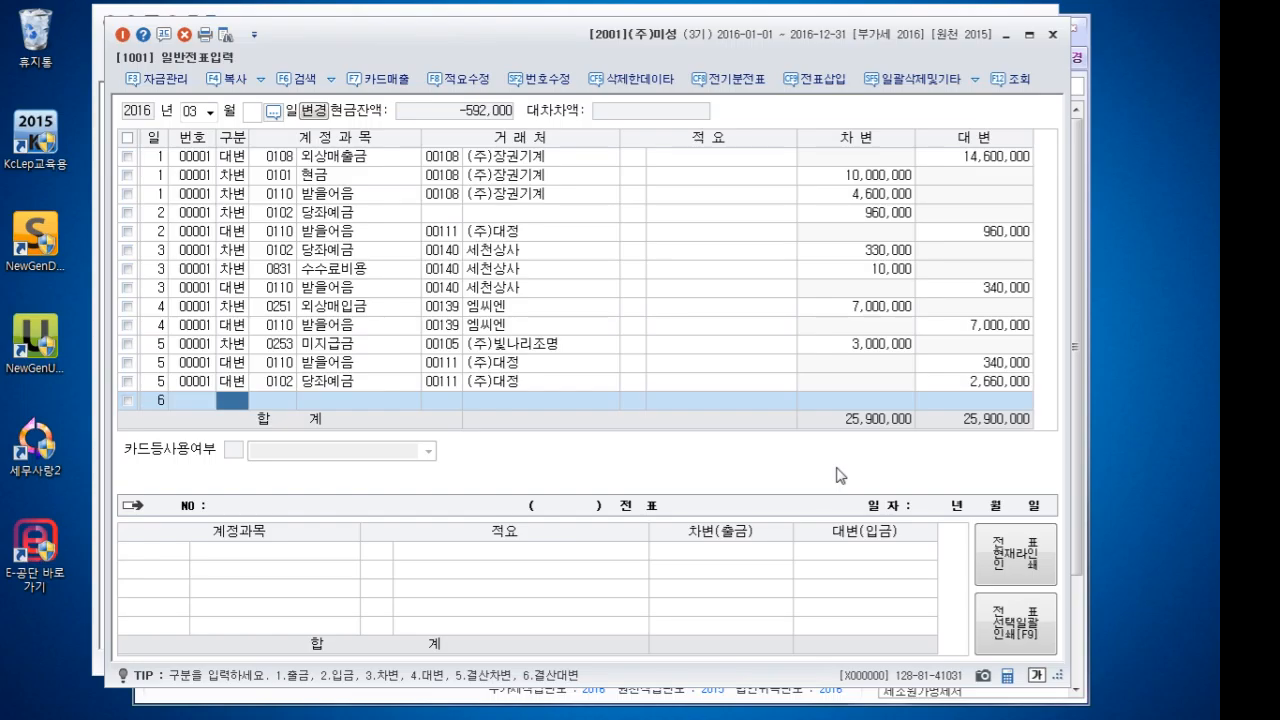
text(3)
key(Return)
text(0102)
key(Return)
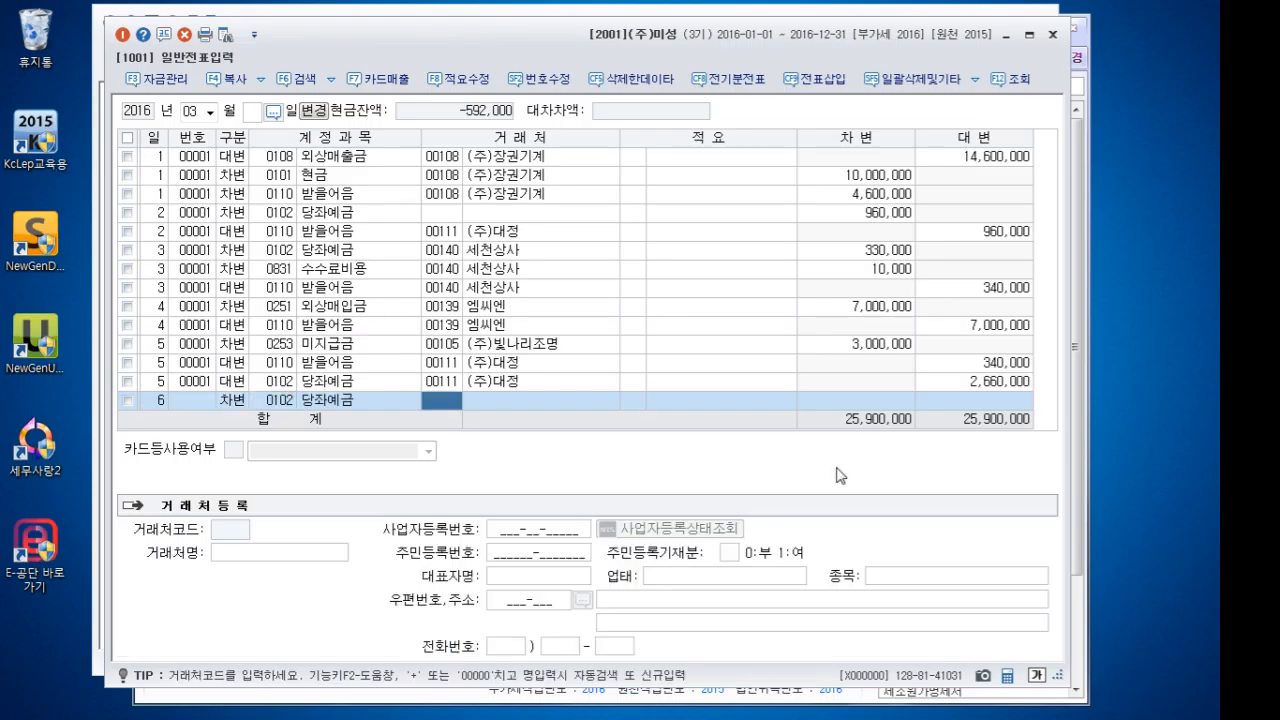
key(Return)
key(Return)
key(Return)
text(9300000)
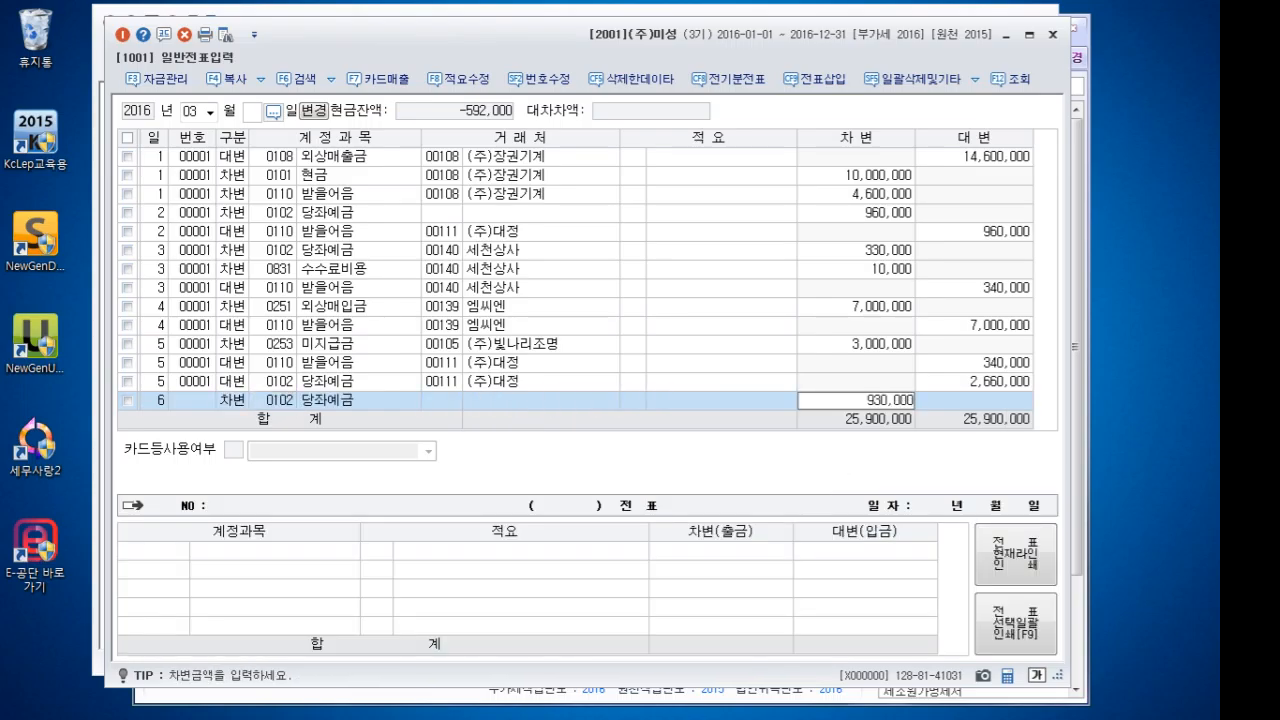
key(Return)
Add a March 6 debit line for 0956 매출채권처분손실 of 70,000, finding the account by searching for 매출채권
text(3)
key(Return)
text(매출)
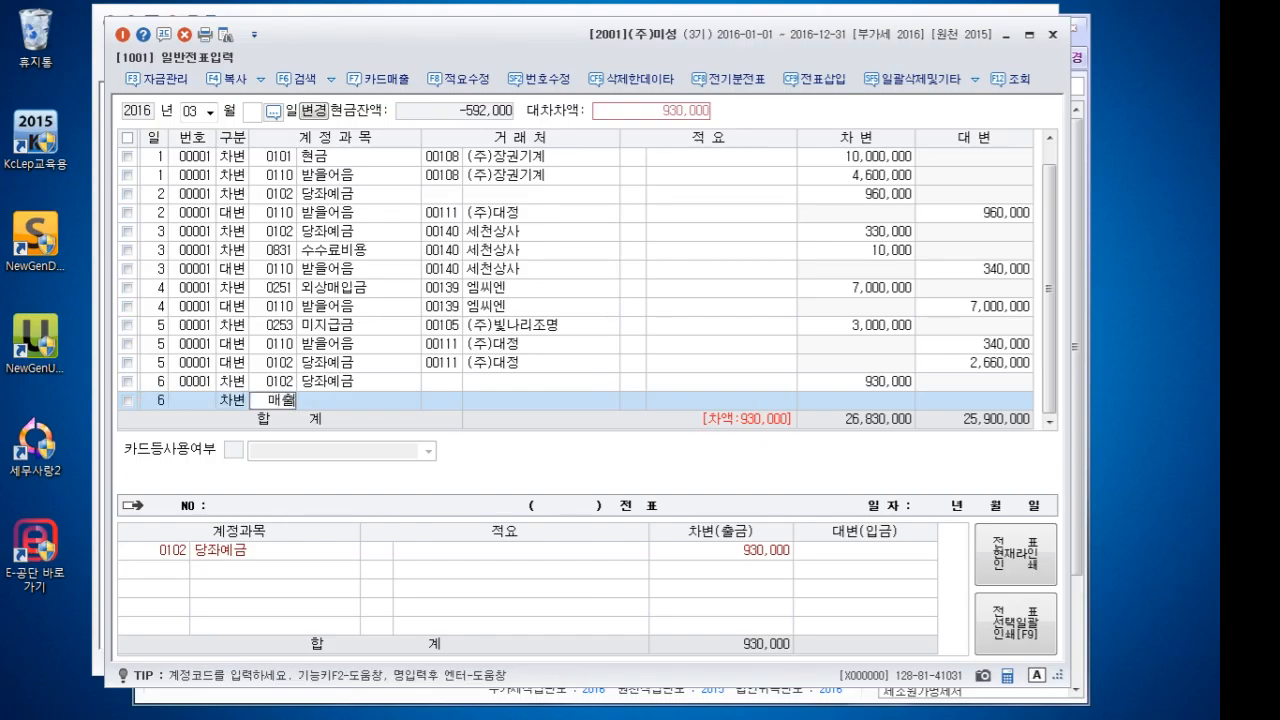
key(Return)
text(채권)
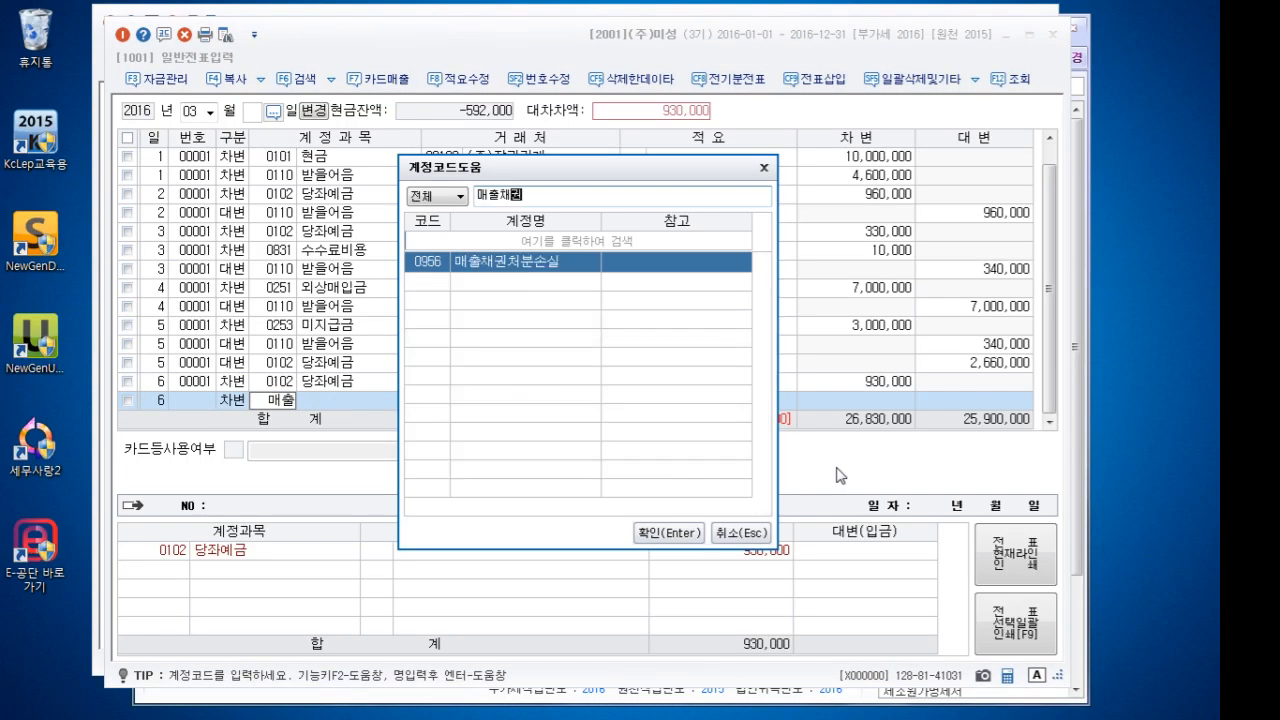
key(Return)
key(Return)
key(Return)
text(700000)
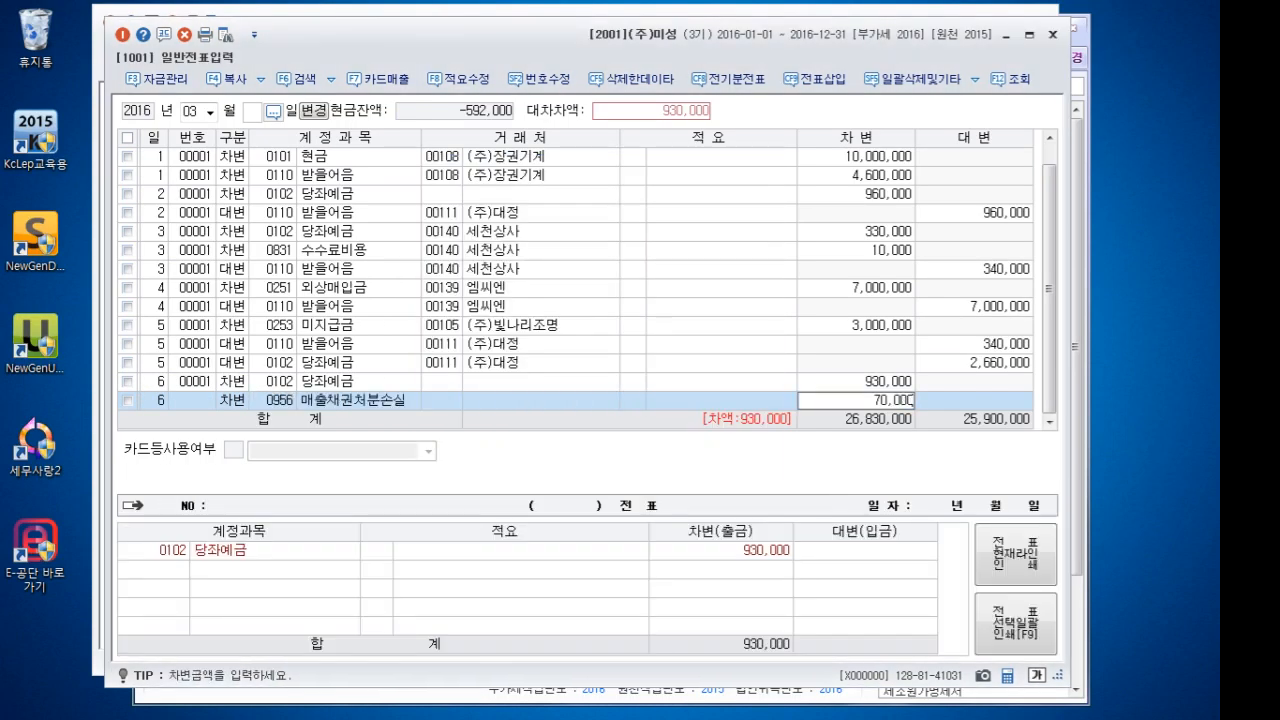
key(Return)
Add a March 6 credit line for account 0110 받을어음
key(Return)
text(4110)
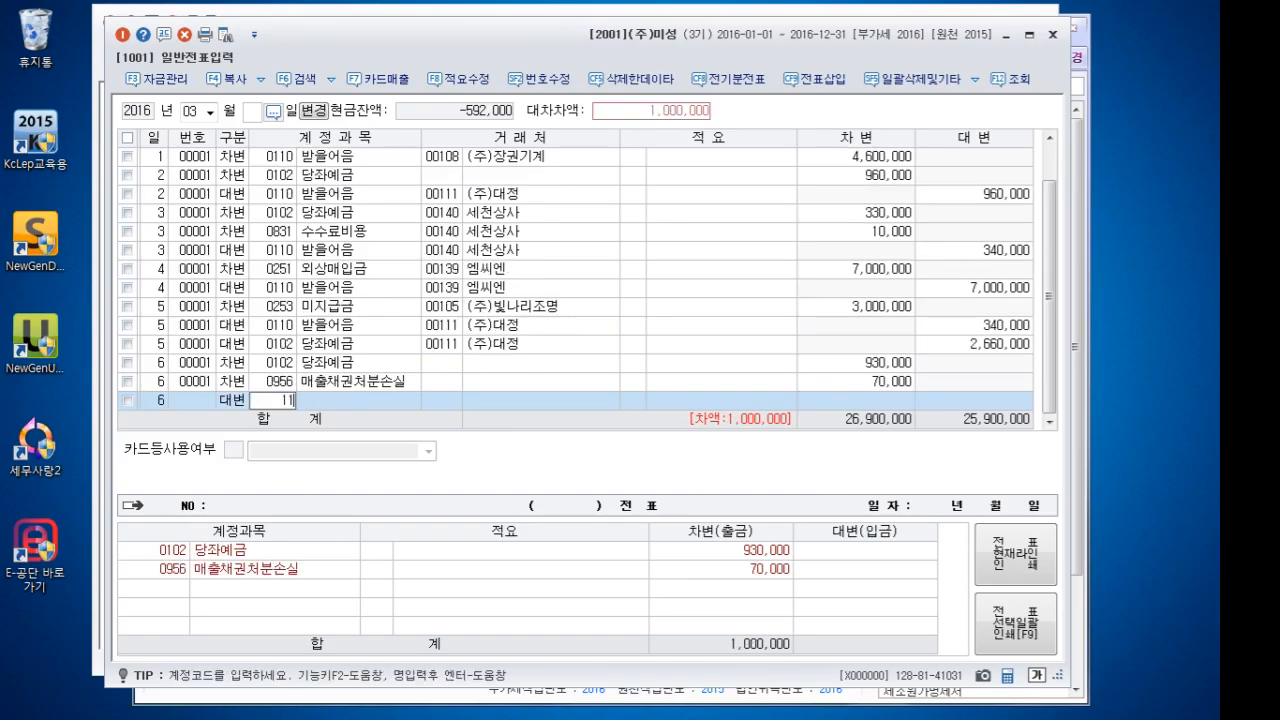
Complete the 6 March voucher with a credit line for 0110 받을어음, counterparty (주)대정, amount 1,000,000
key(Return)
text(대정)
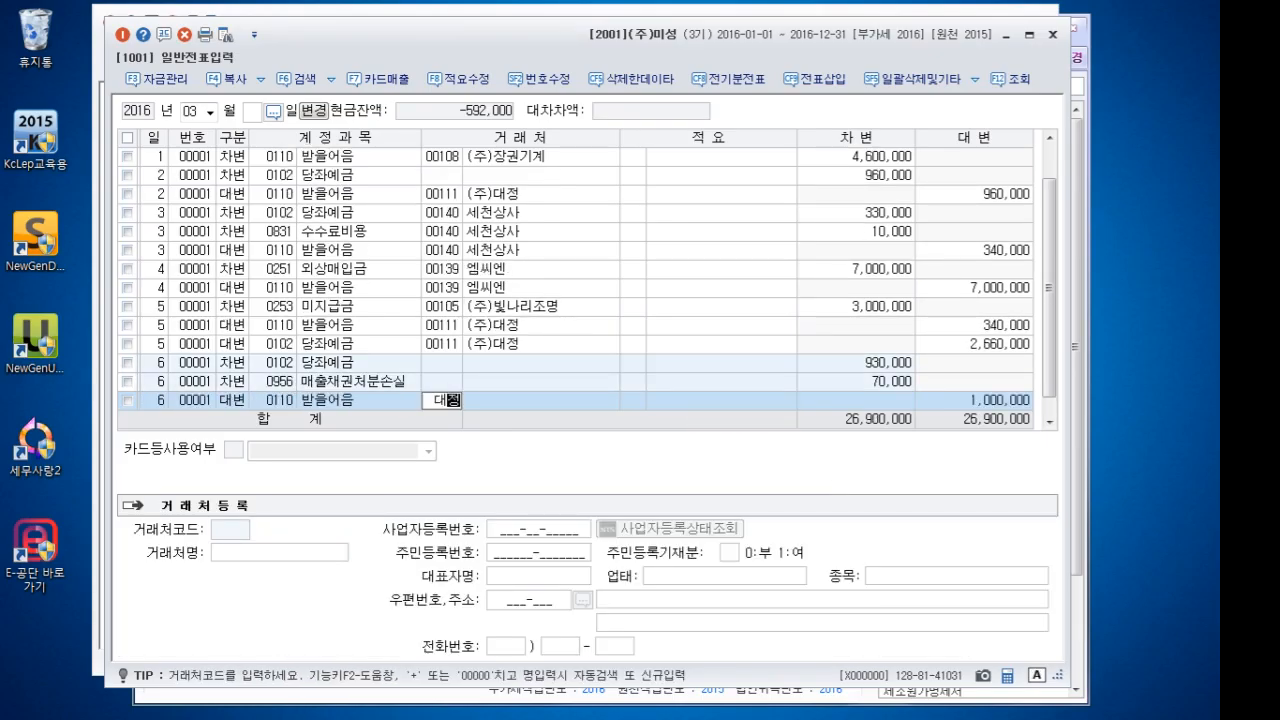
key(Return)
key(Return)
key(Return)
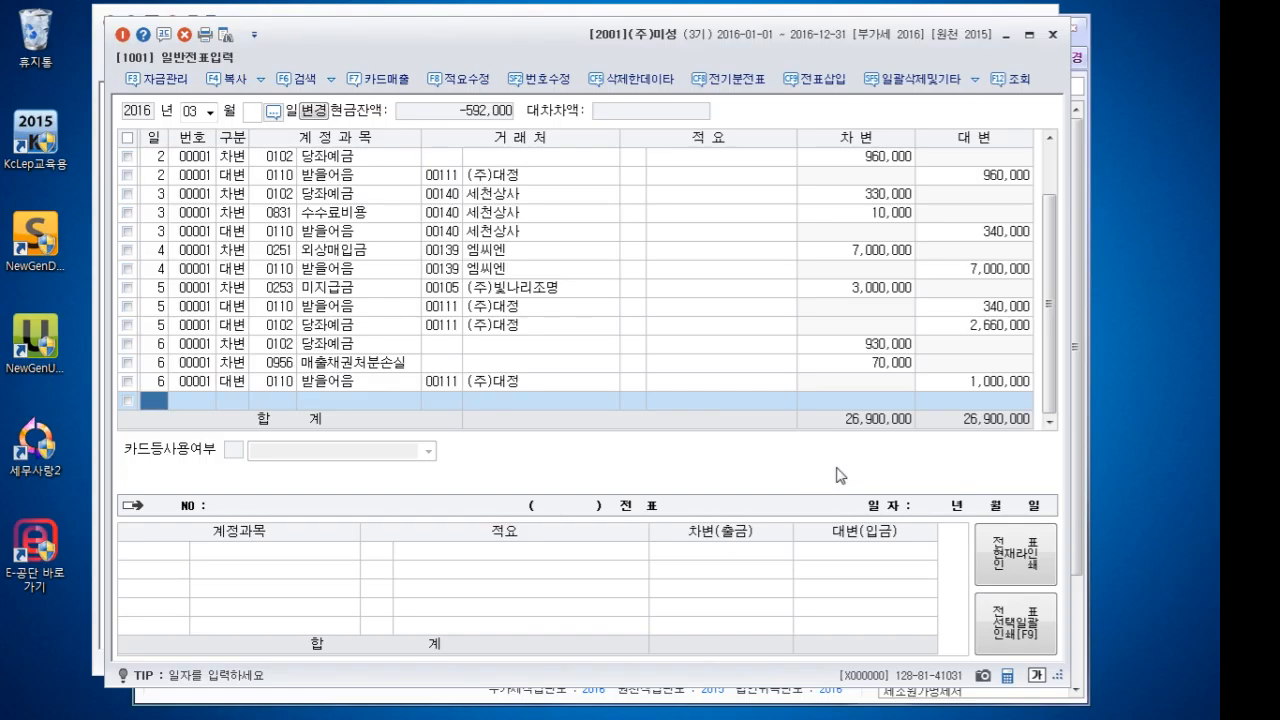
Enter a day 7 debit line for 0105 정기예금 with an amount of 100,000 and no counterparty
key(Return)
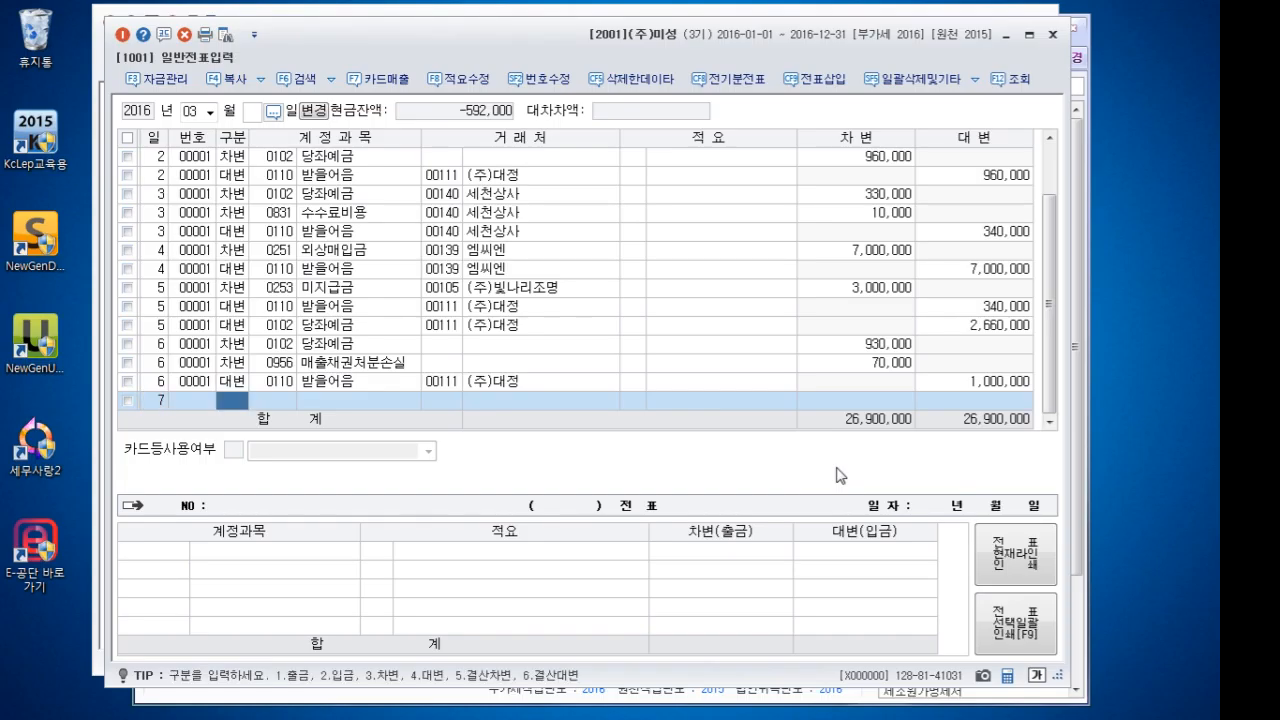
text(3)
key(Return)
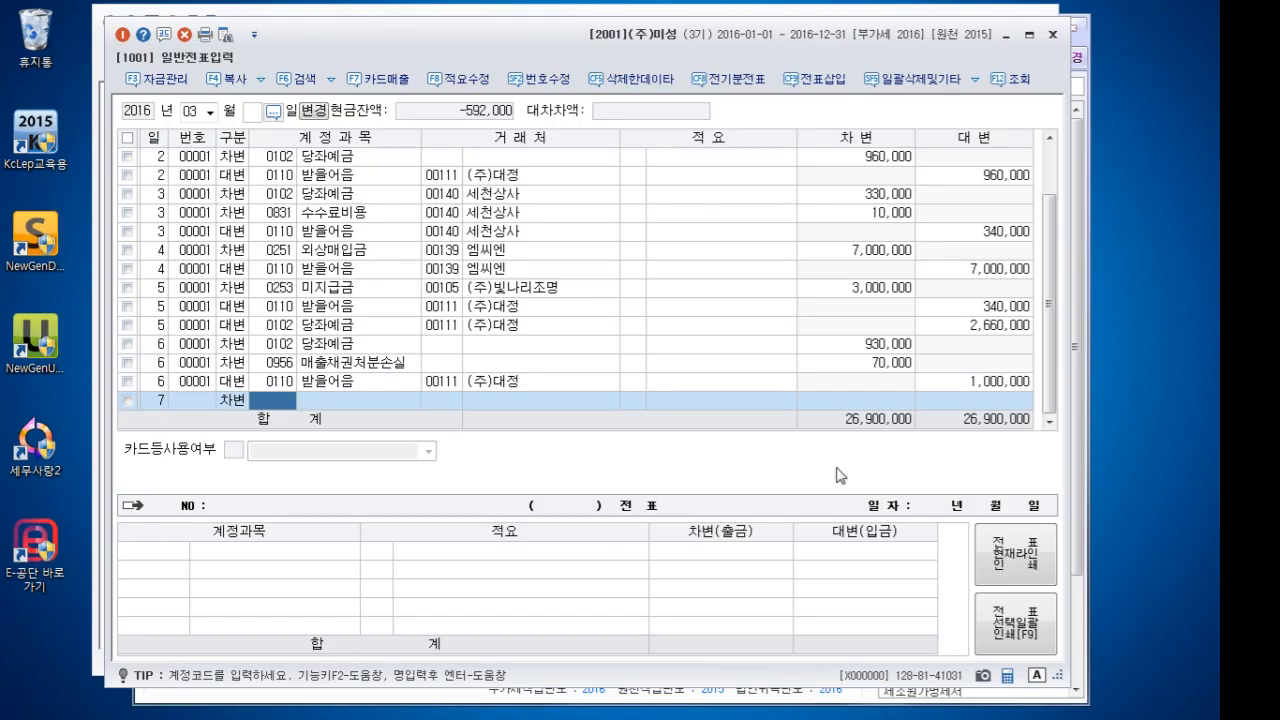
text(정기)
key(Return)
key(Return)
key(Return)
key(Return)
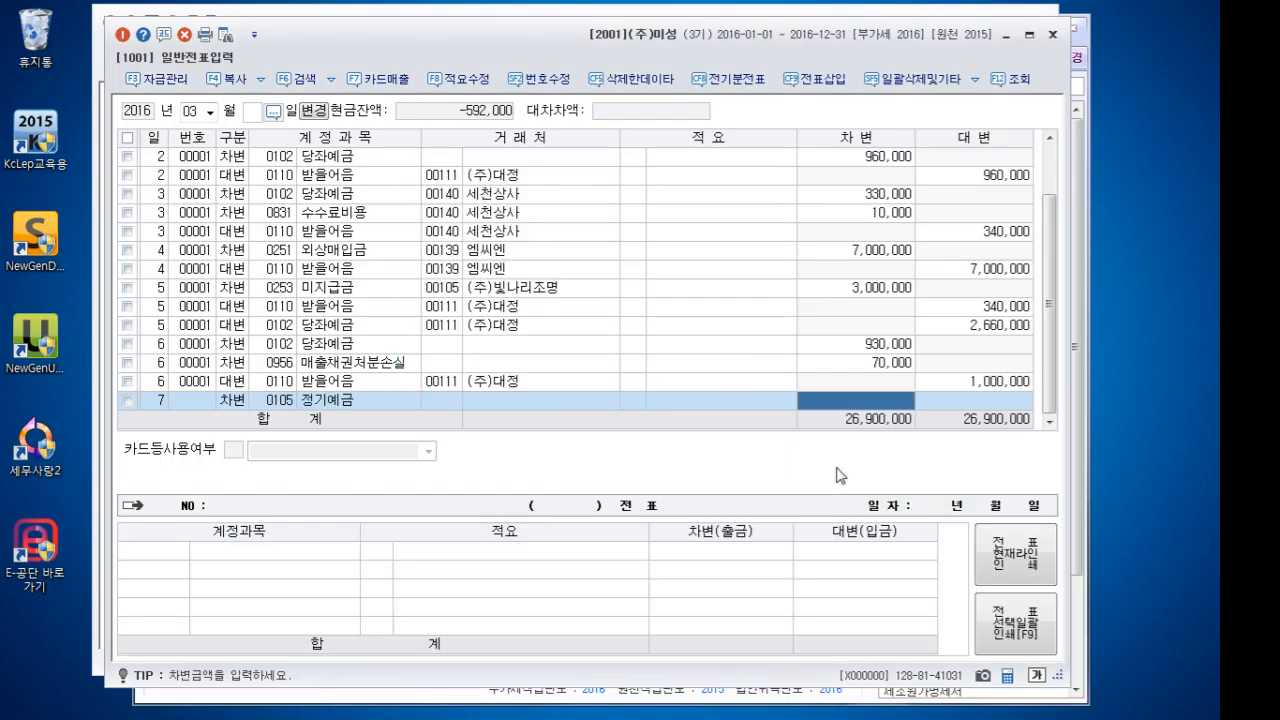
text(1000000)
key(Return)
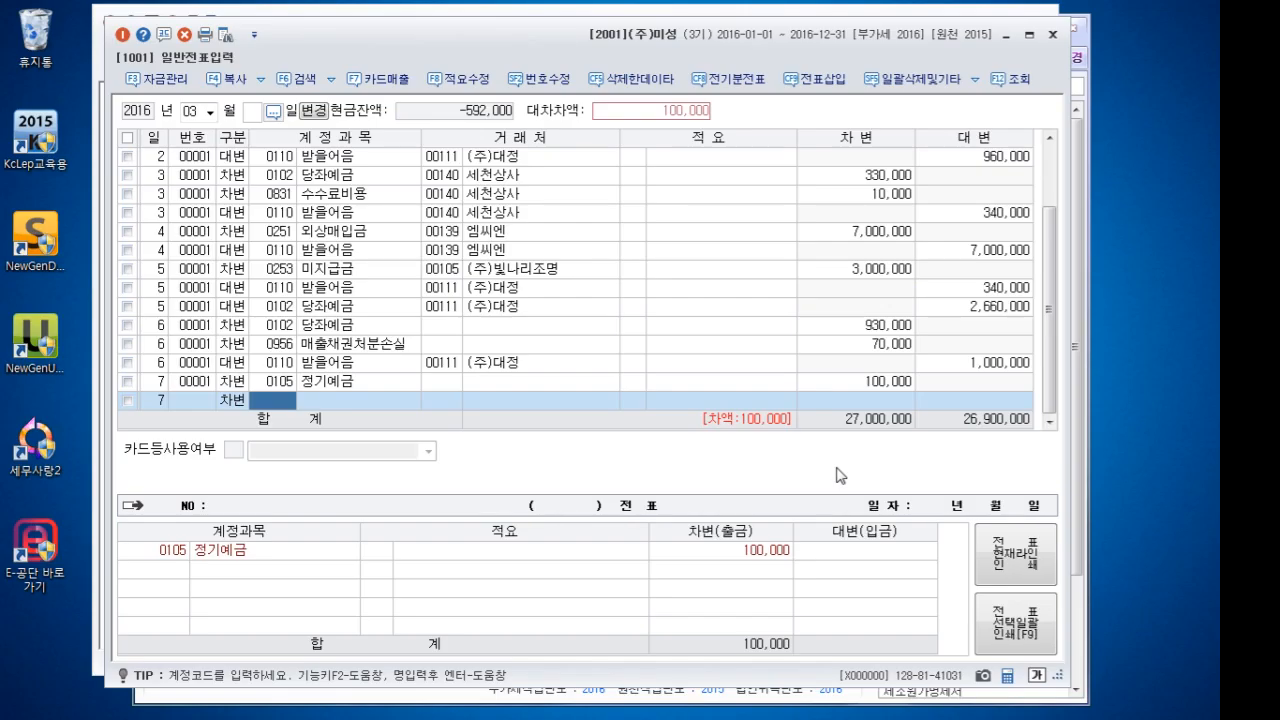
Add a day 7 debit line for 0956 매출채권처분손실 with an amount of 4,164
text(매ㅊㅜㄹ)
key(Return)
text(채)
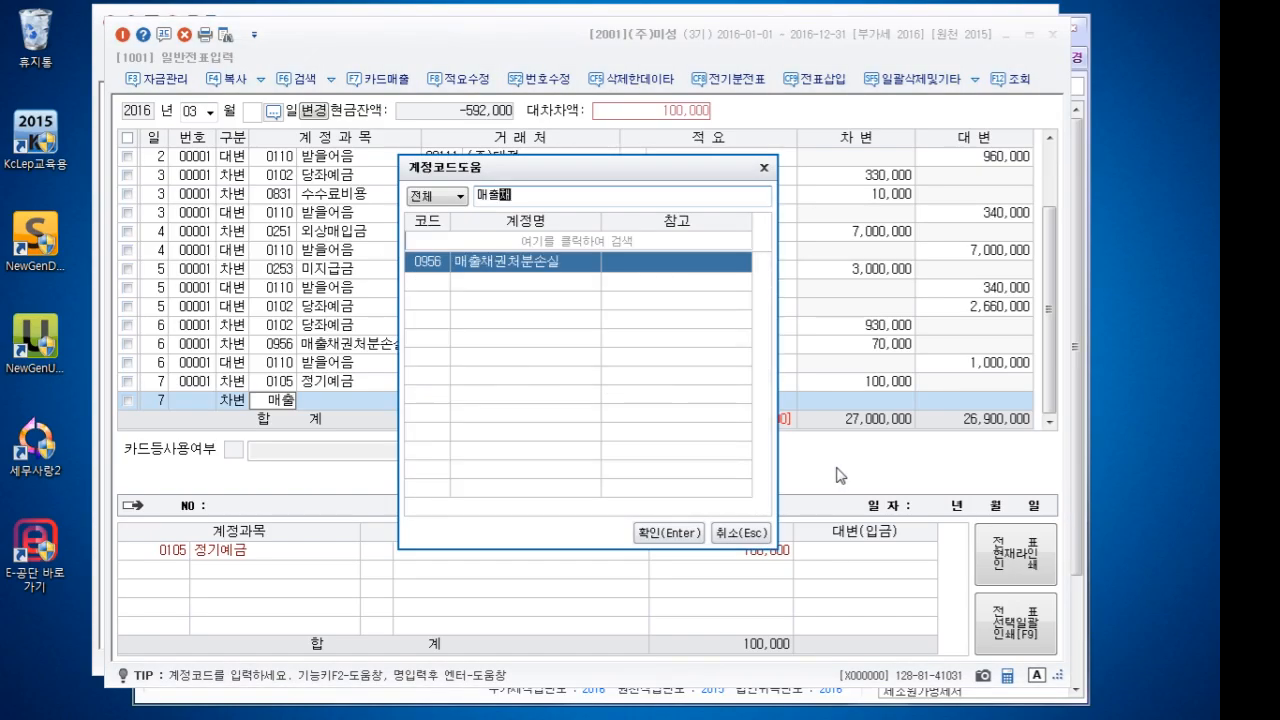
key(Return)
key(Return)
key(Return)
key(Return)
text(4164)
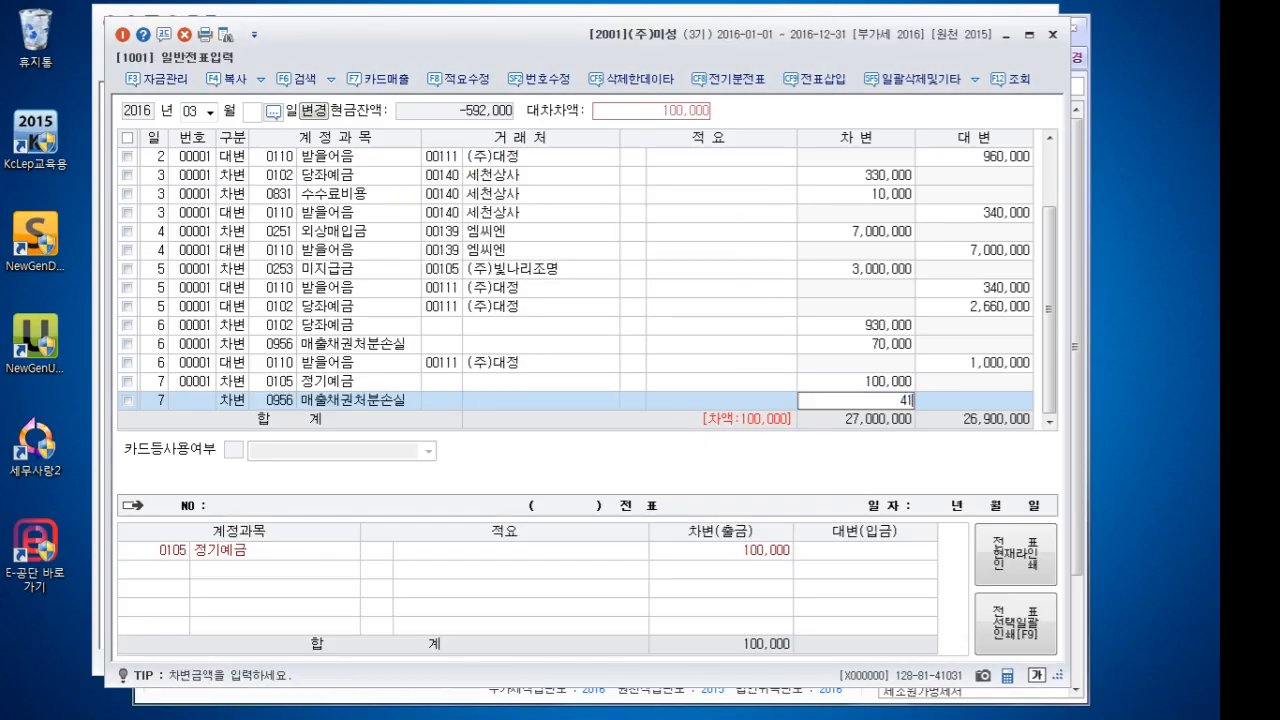
key(Return)
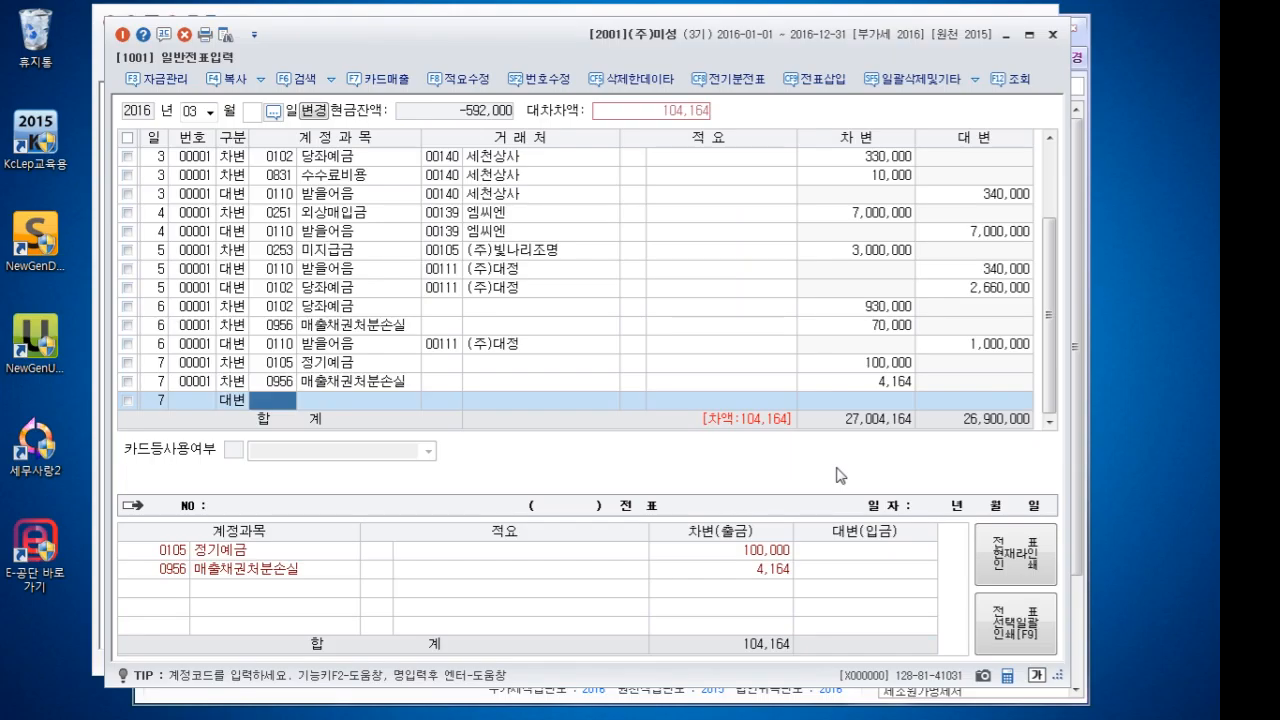
Add a day 7 credit line for 0110 받을어음, counterparty (주)대정, with an amount of 520,000
text(0110)
key(Return)
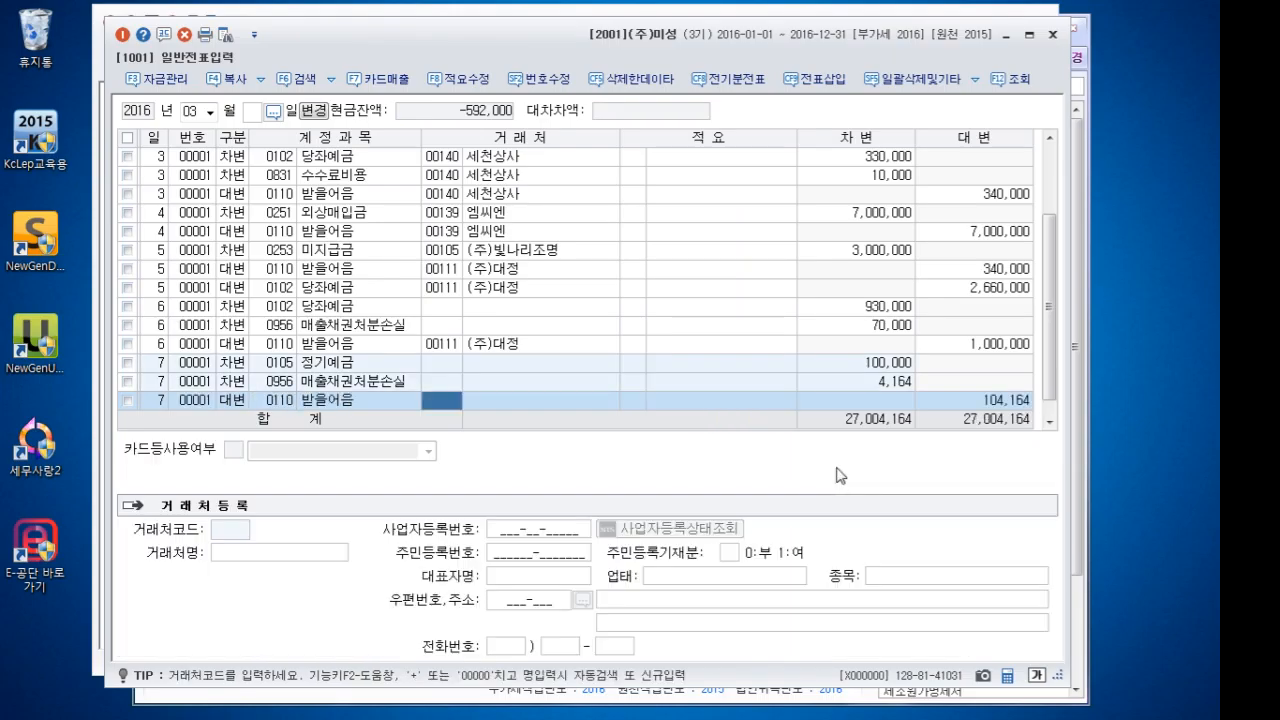
text(대정)
key(Return)
key(Return)
key(Return)
key(Return)
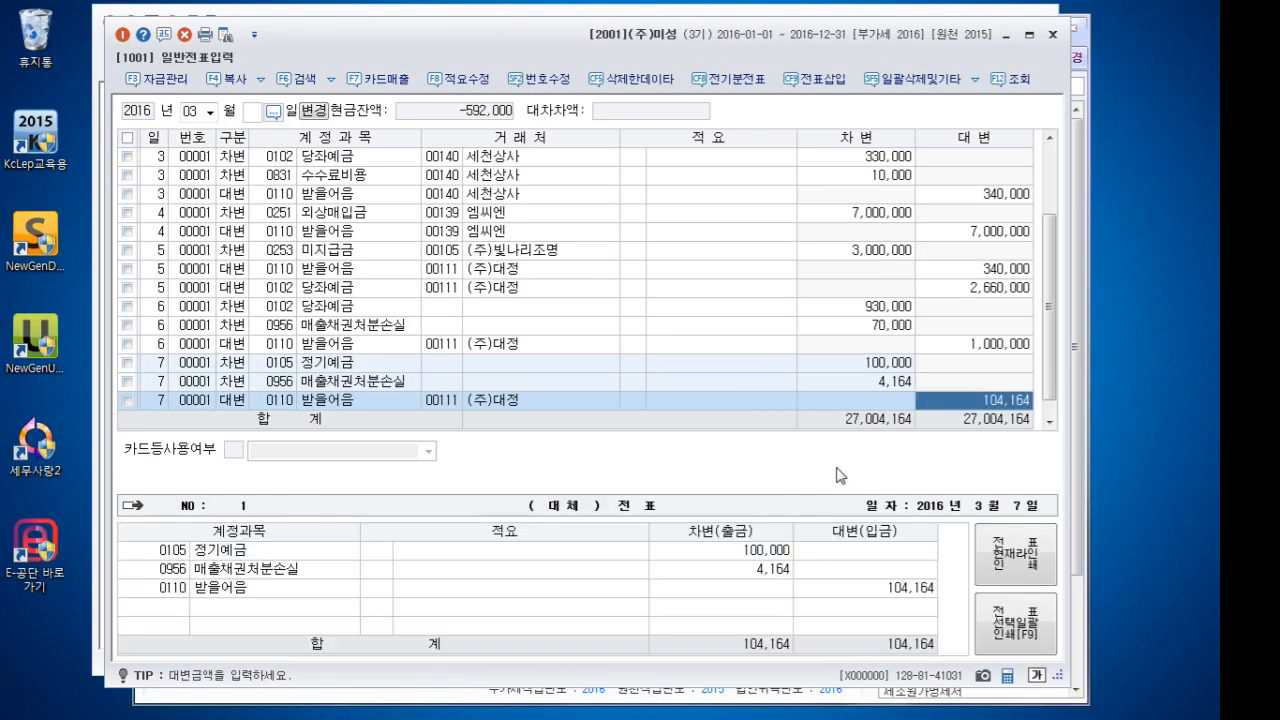
text(520000)
key(Return)
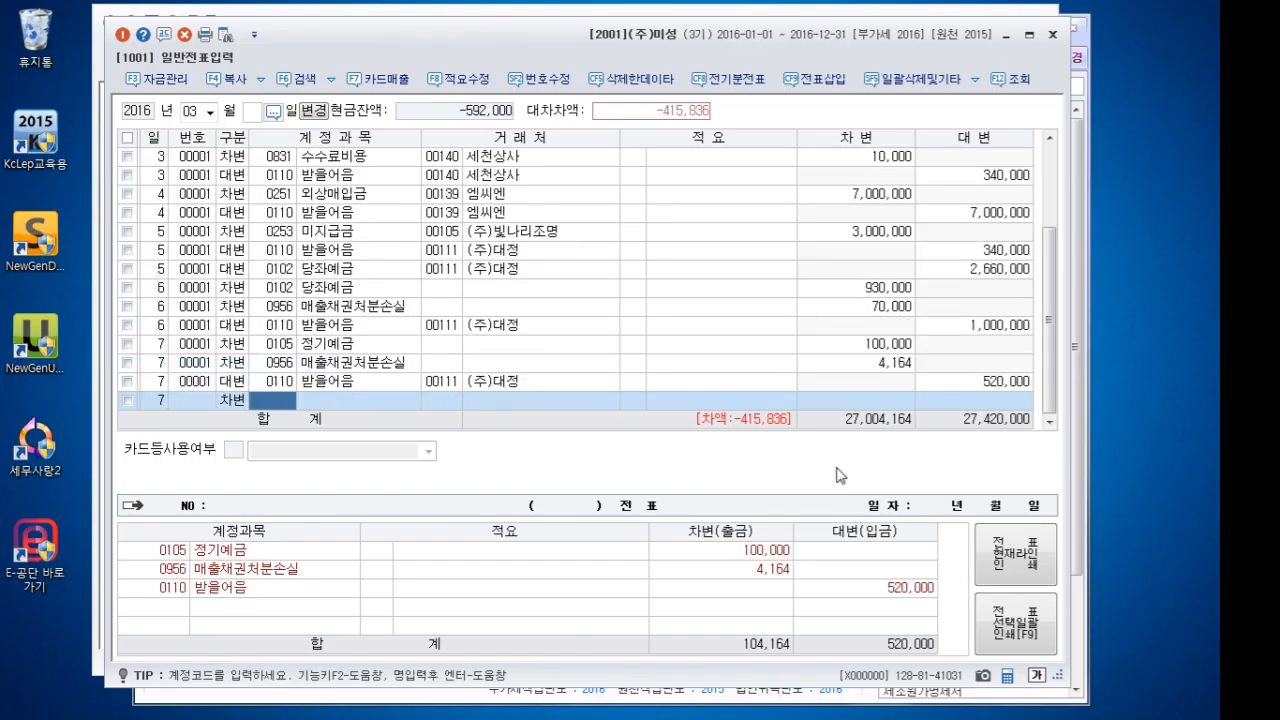
Balance the day 7 voucher with a debit line for 0102 당좌예금 of 415,836, leaving counterparty and description blank
text(0102)
key(Return)
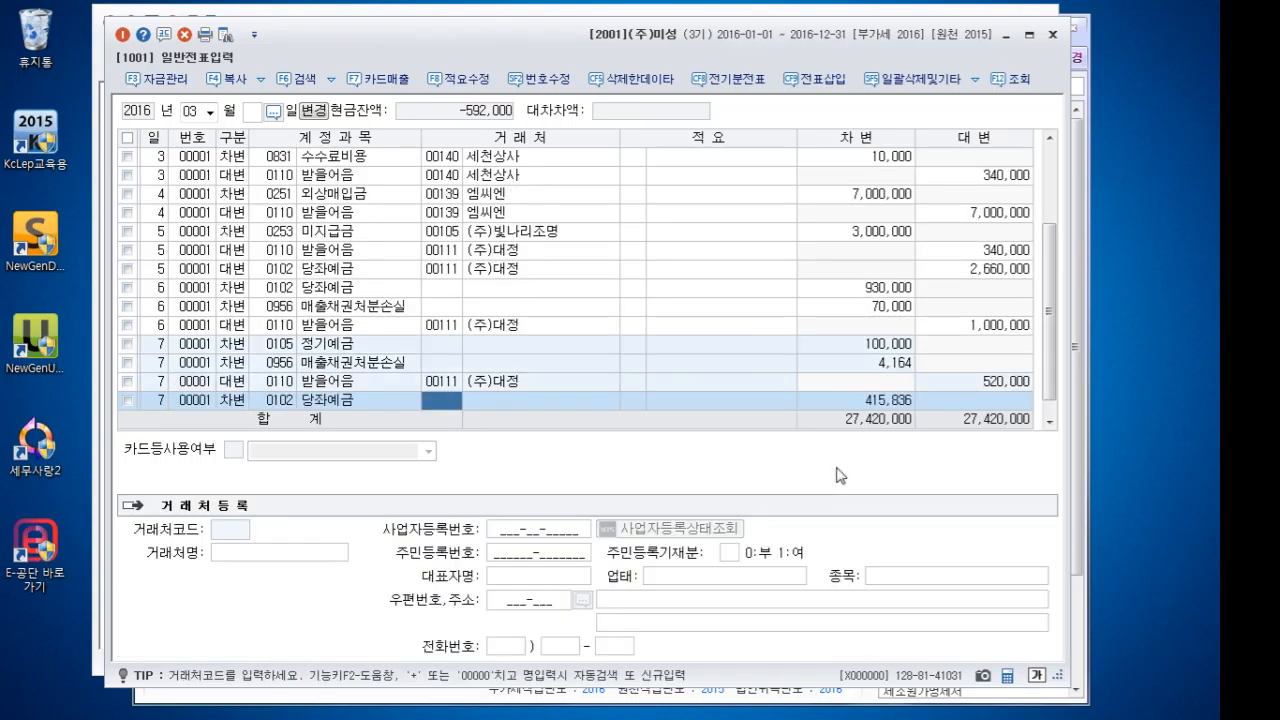
key(Return)
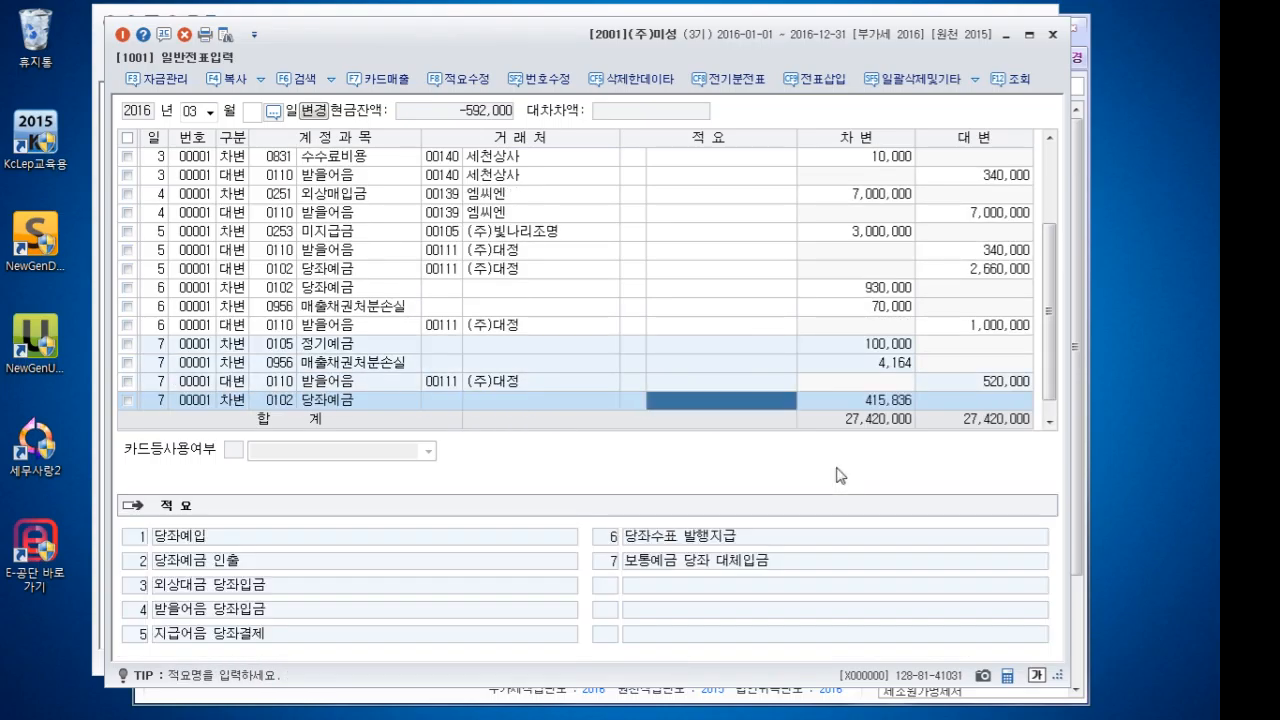
key(Return)
key(Return)
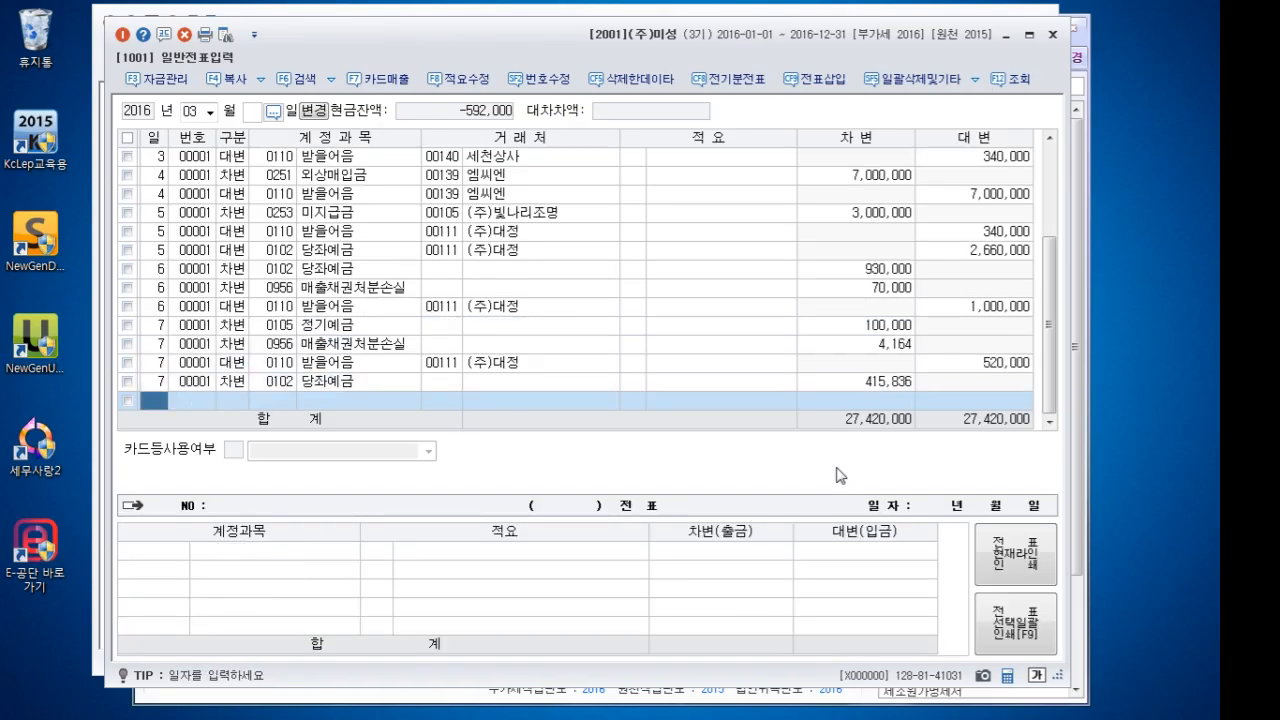
Enter a day 9 debit line for 0246 부도어음과수표, counterparty (주)대정, with an amount of 11,540,000
text(8)
key(BackSpace)
text(9)
key(Return)
text(3)
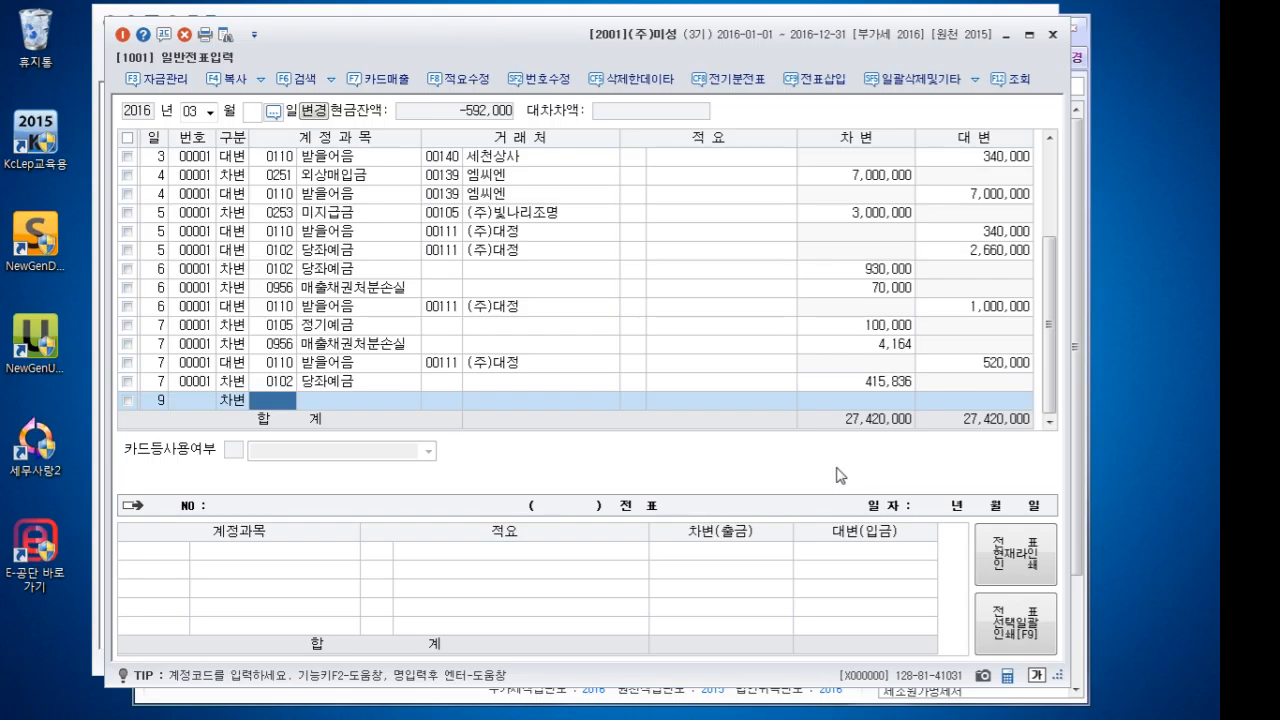
text(부도)
key(Return)
key(Return)
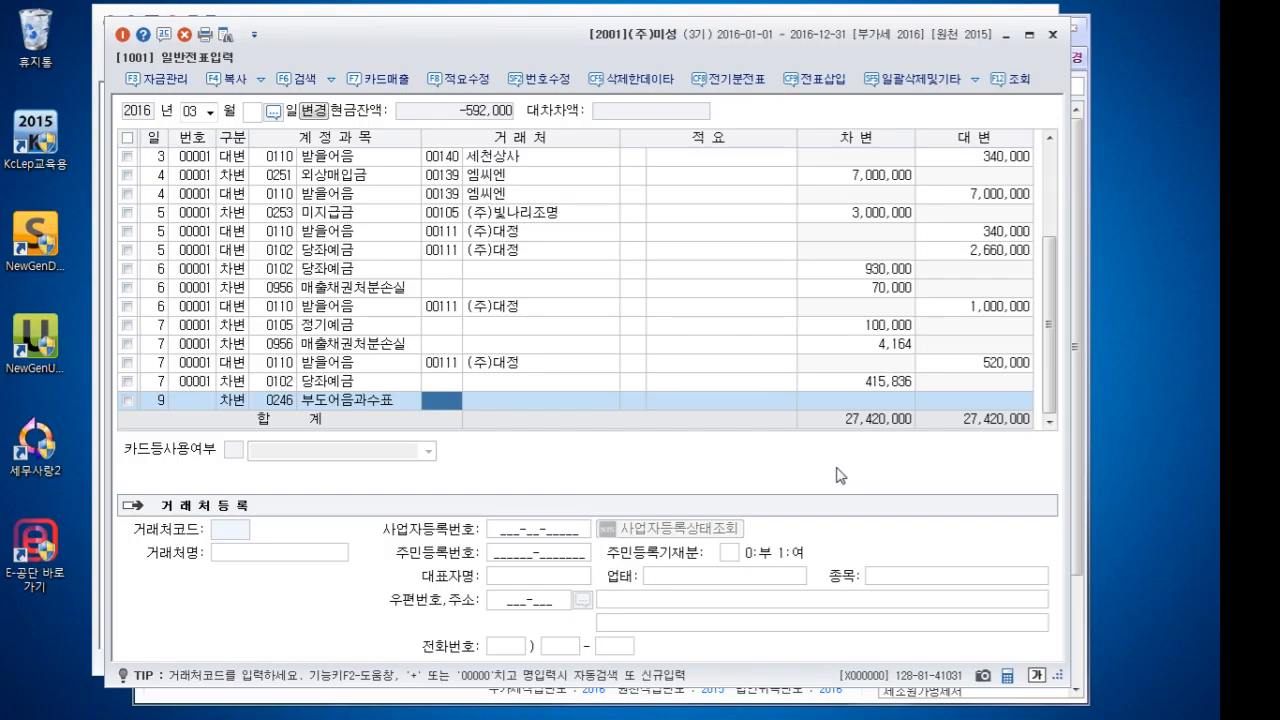
text(대정)
key(Return)
key(Return)
key(Return)
text(11540000)
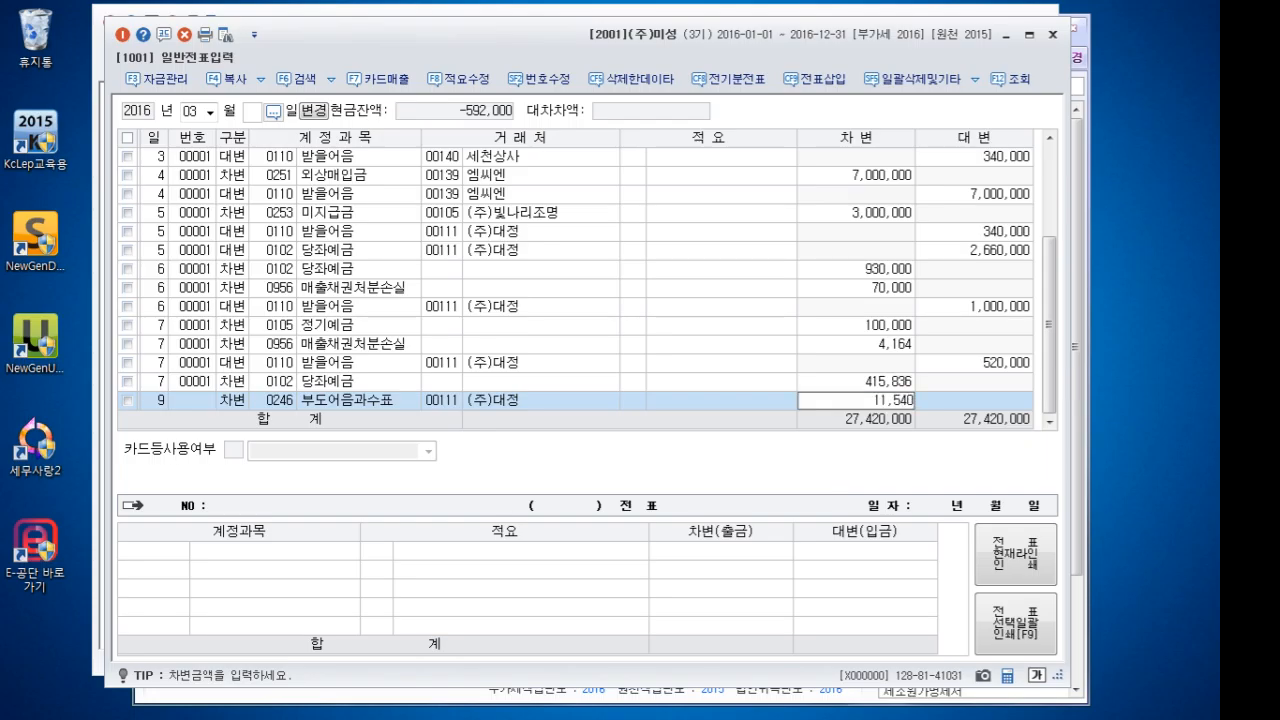
key(Return)
Balance the day 9 voucher with a credit line for 0110 받을어음, counterparty code 111 (주)대정, amount 11,540,000
key(Return)
text(4110)
key(Return)
text(111)
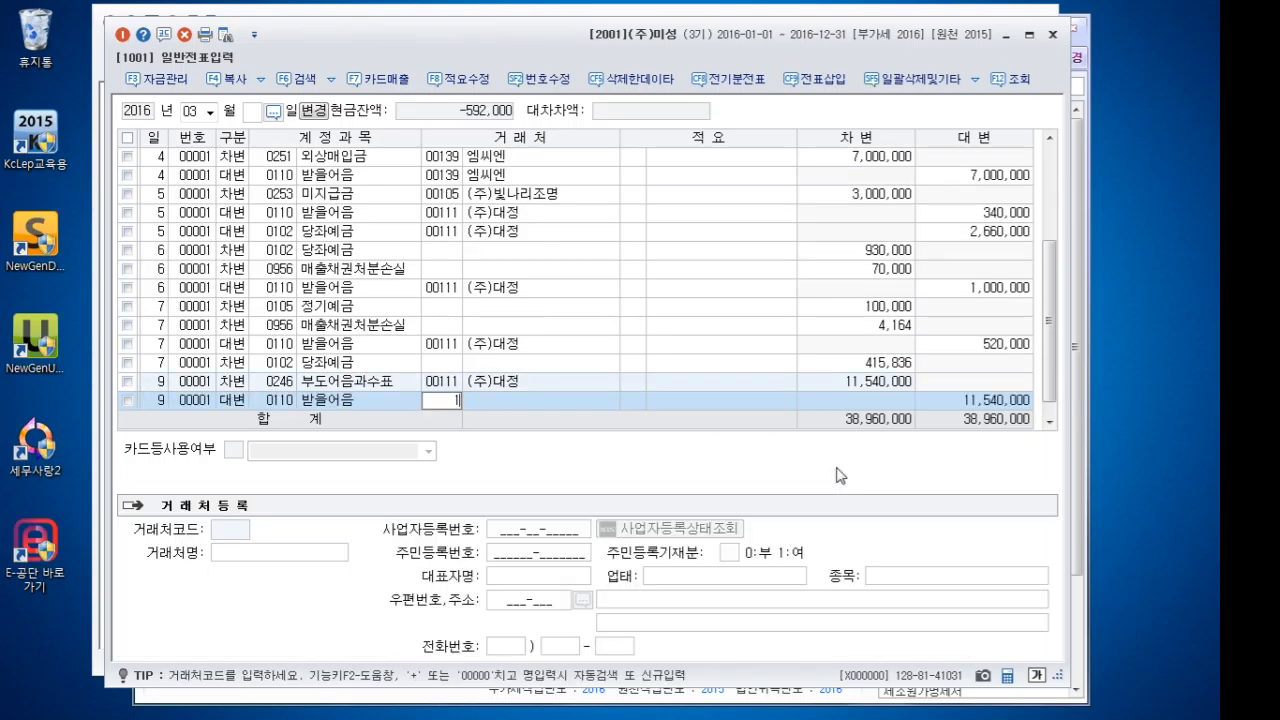
key(Return)
key(Return)
key(Return)
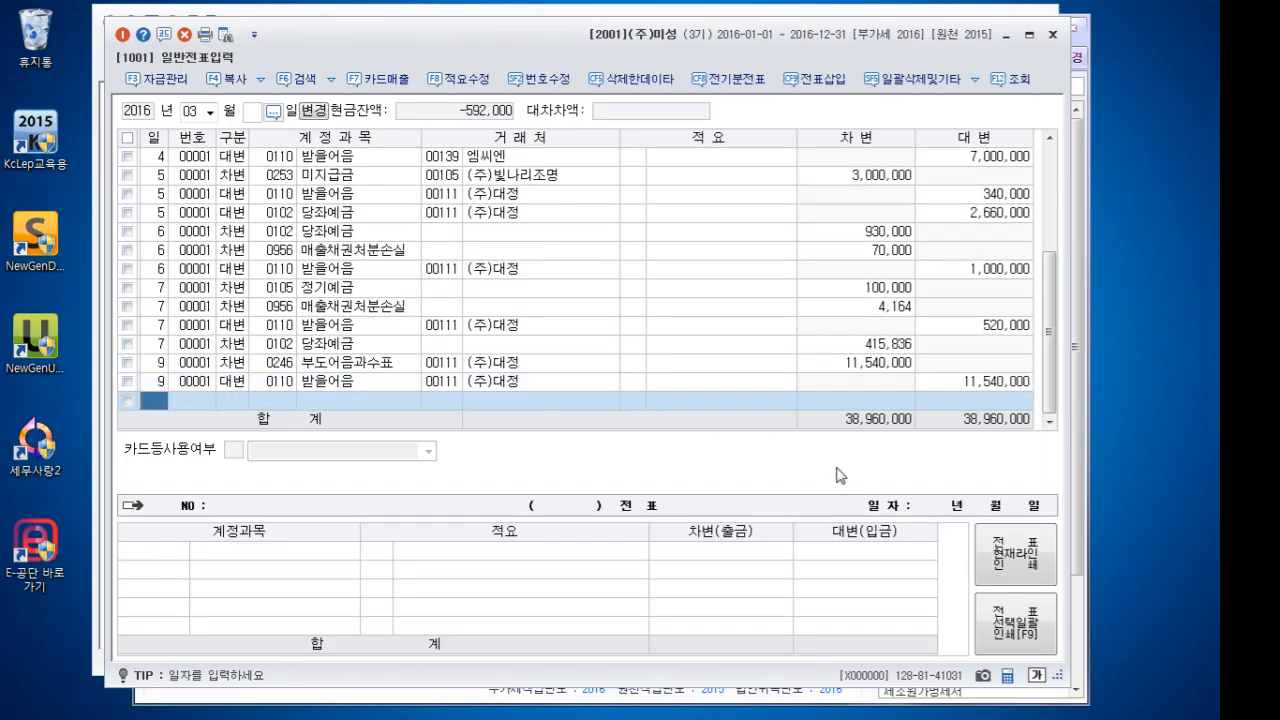
key(Up)
key(Up)
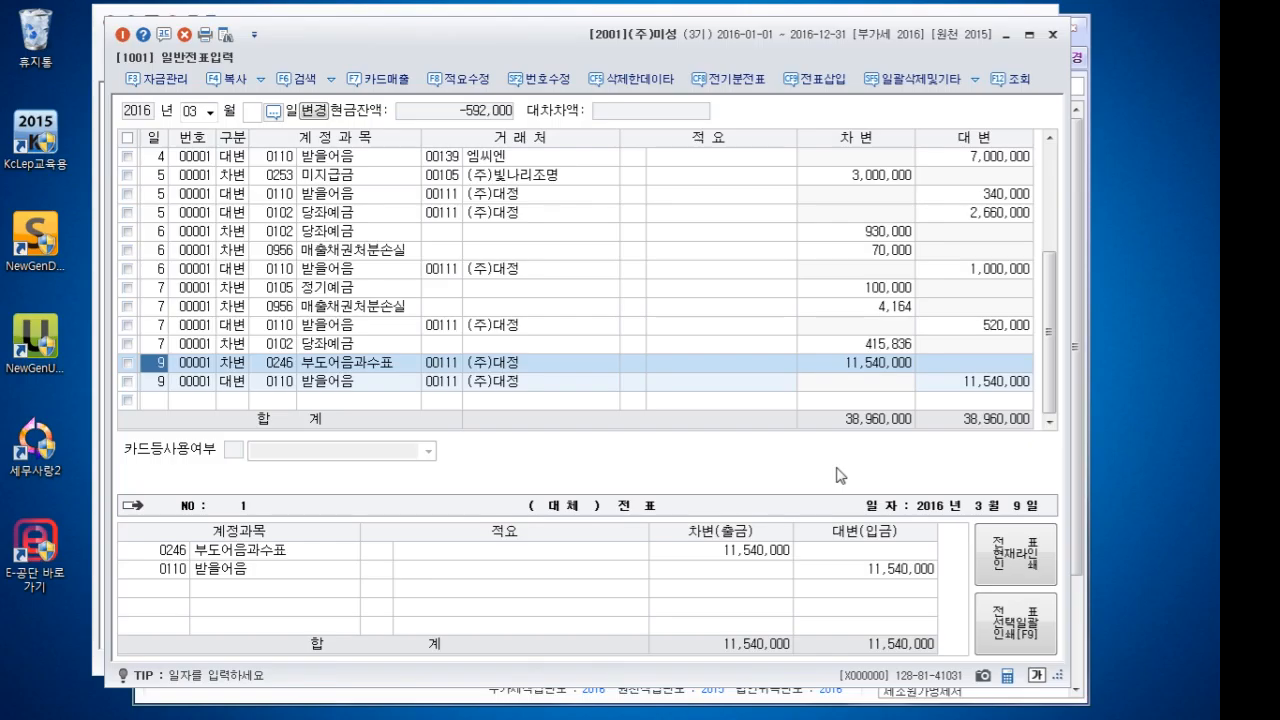
key(Down)
key(Down)
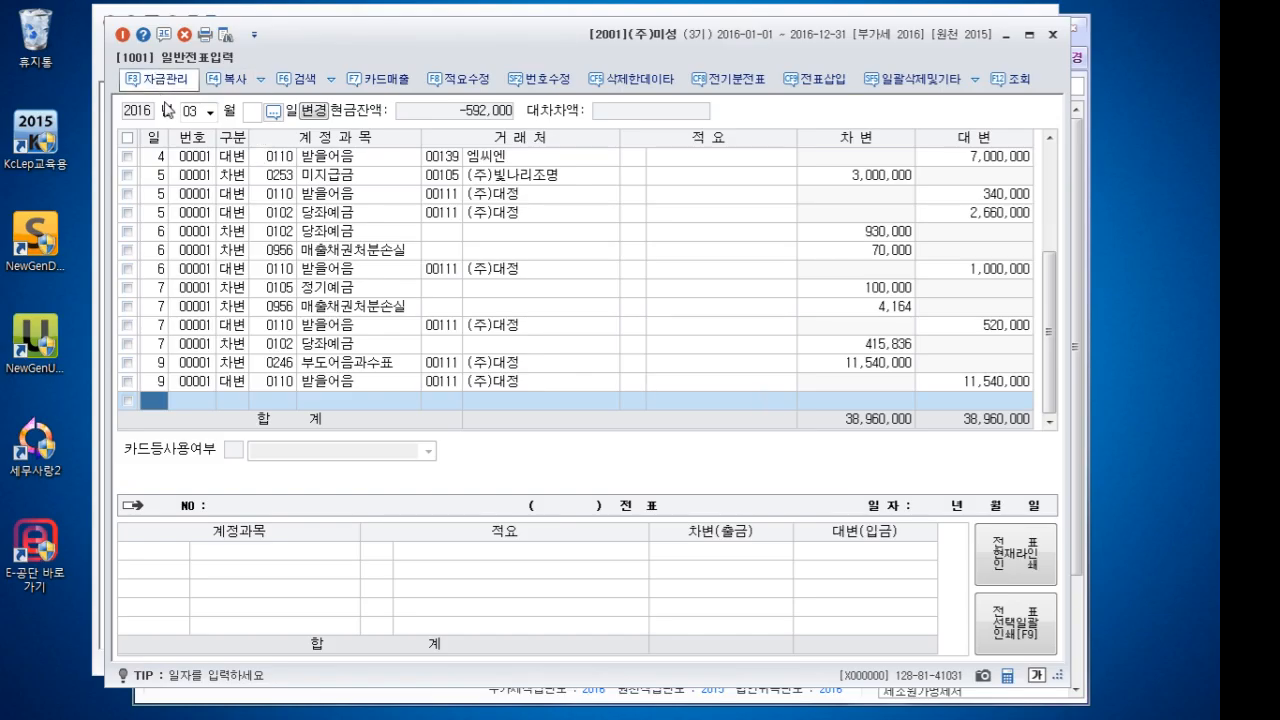
Switch the voucher month to April 2016 and start a new entry line dated day 1
click(186, 111)
text(04)
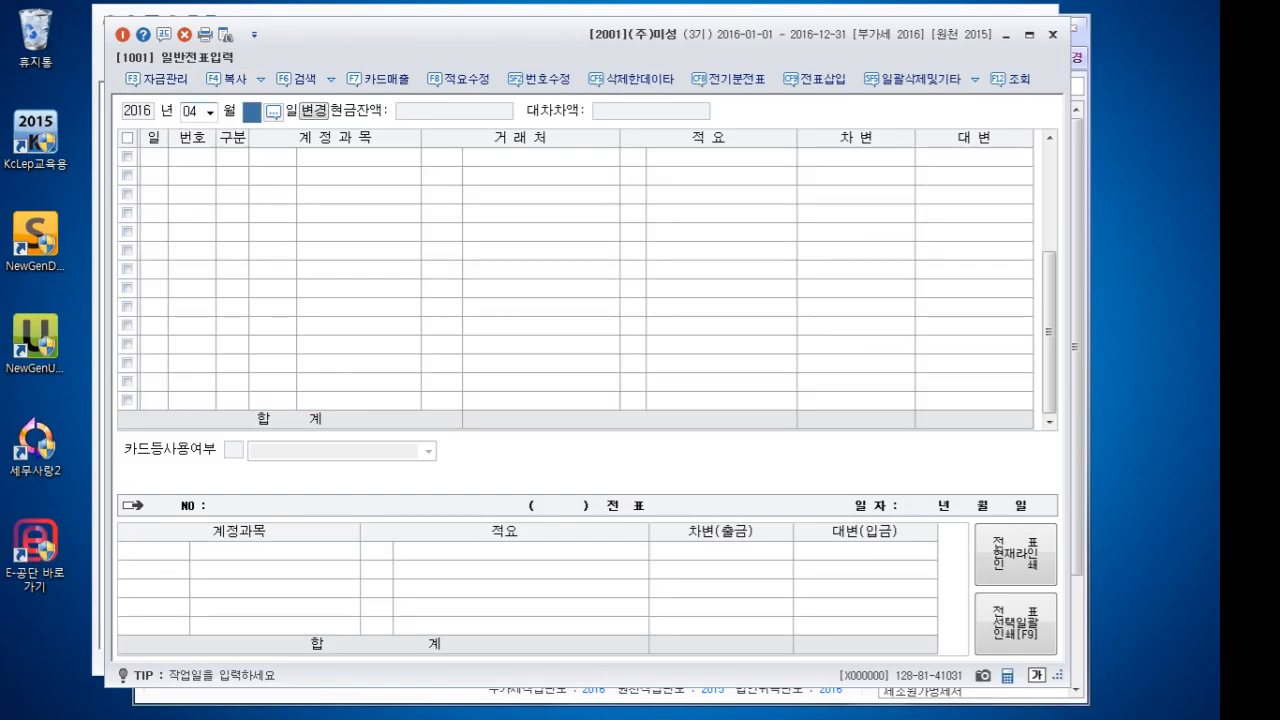
key(Return)
text(1)
key(Return)
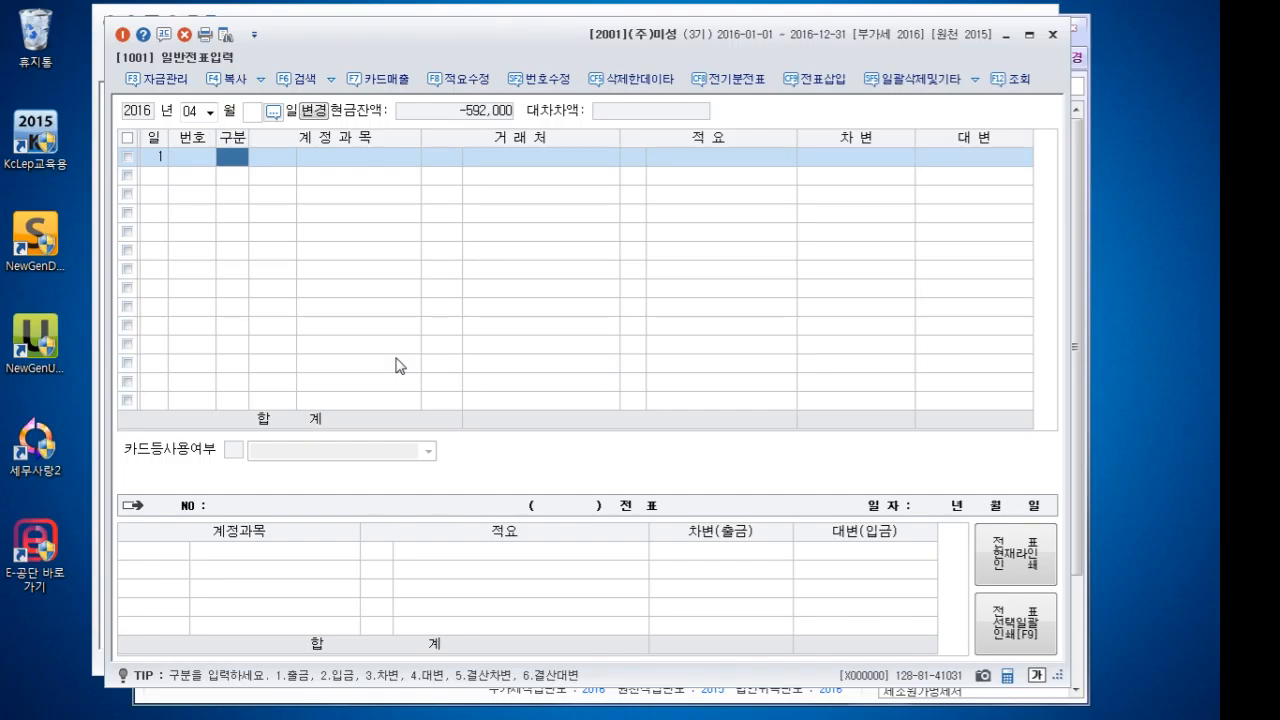
text(114)
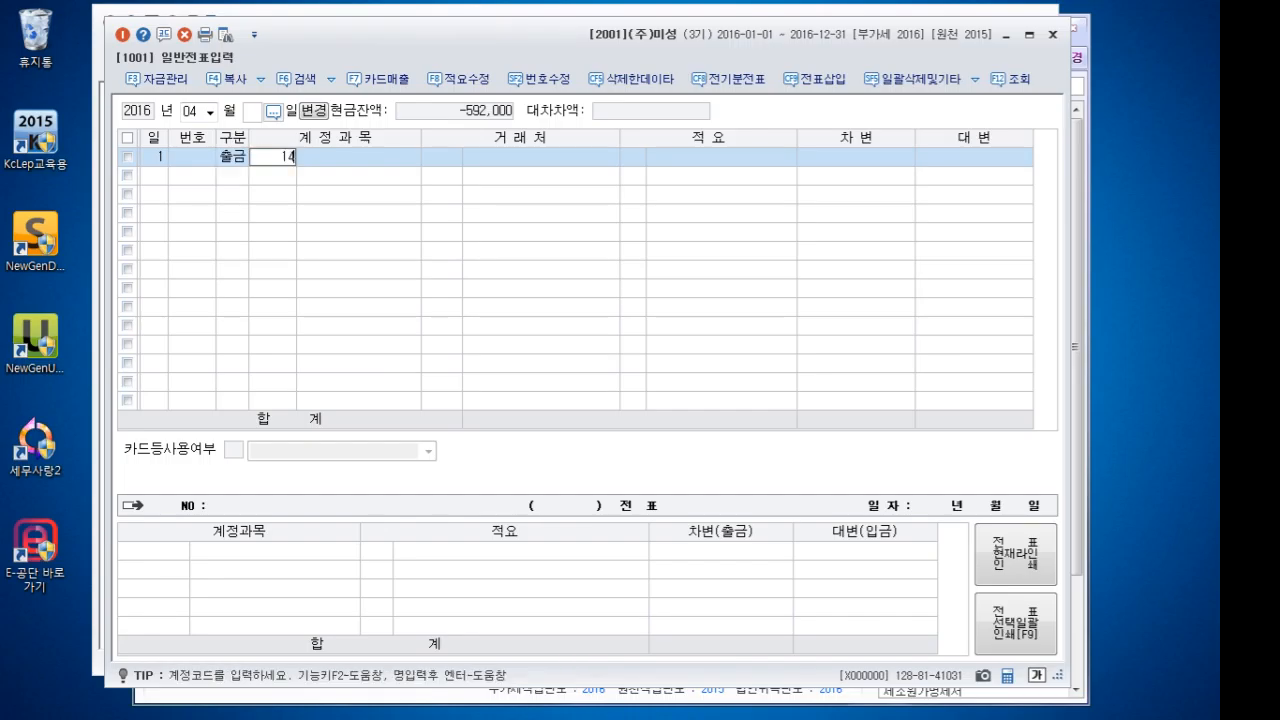
key(Return)
key(Escape)
key(Left)
Set the day 1 line to a debit for 0114 단기대여금, counterparty 보람전자, with an amount of 600,000
text(3)
key(Return)
text(114)
key(Return)
text(보람)
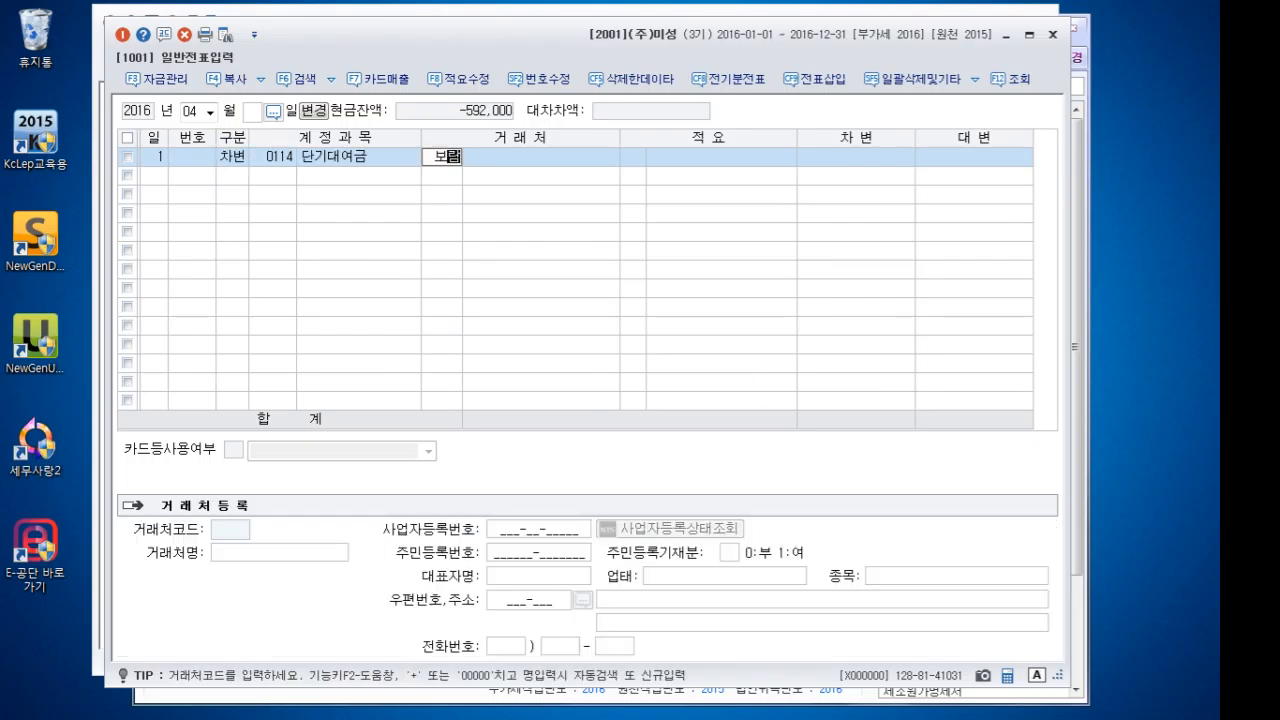
key(Return)
key(Return)
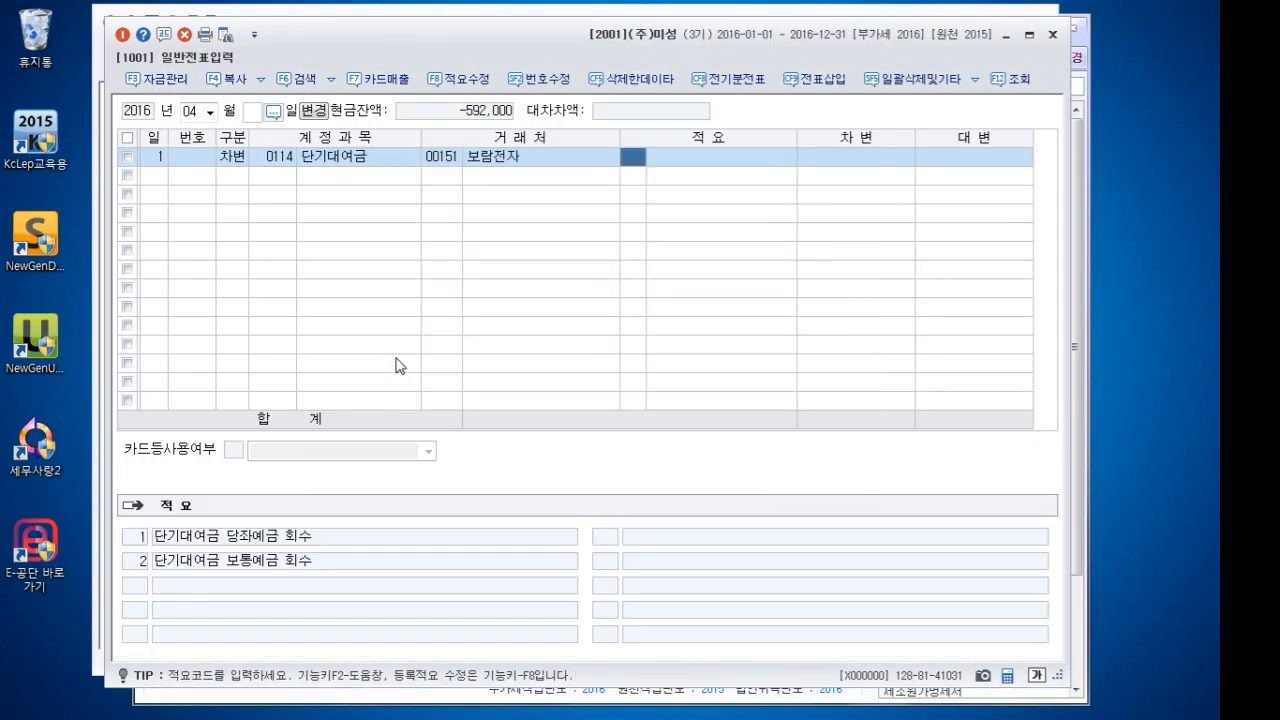
key(Return)
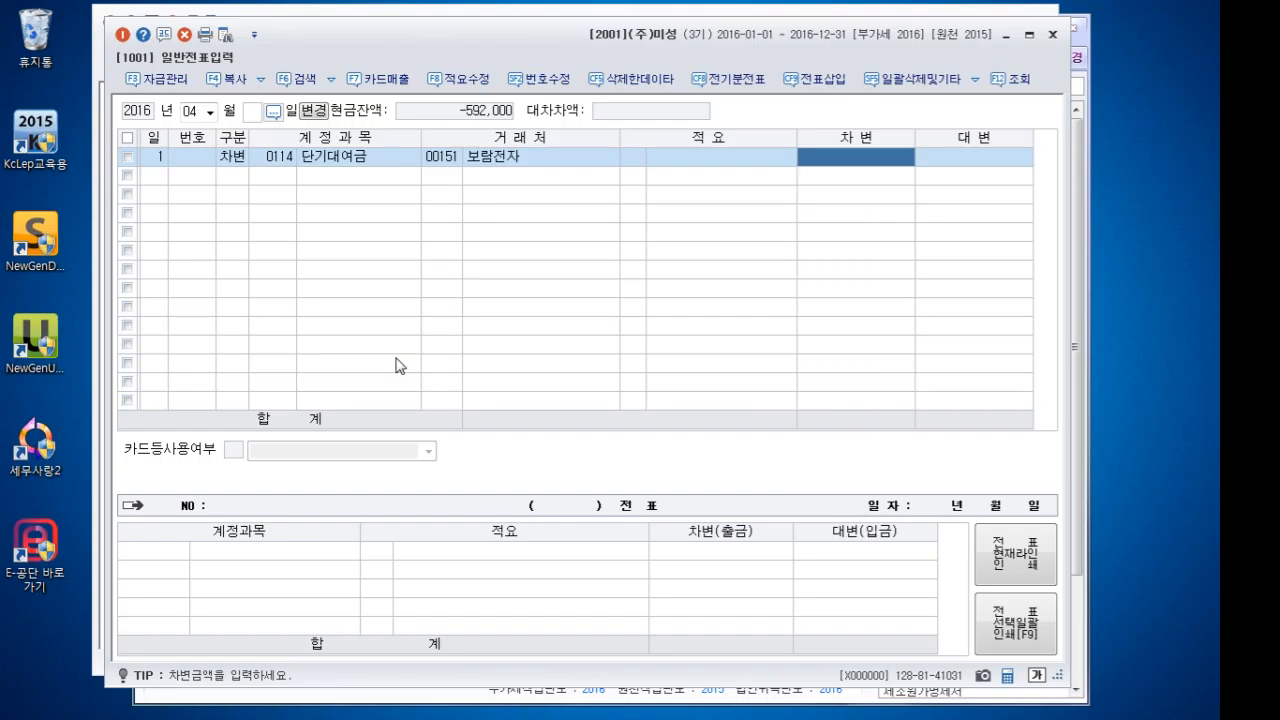
text(6000000)
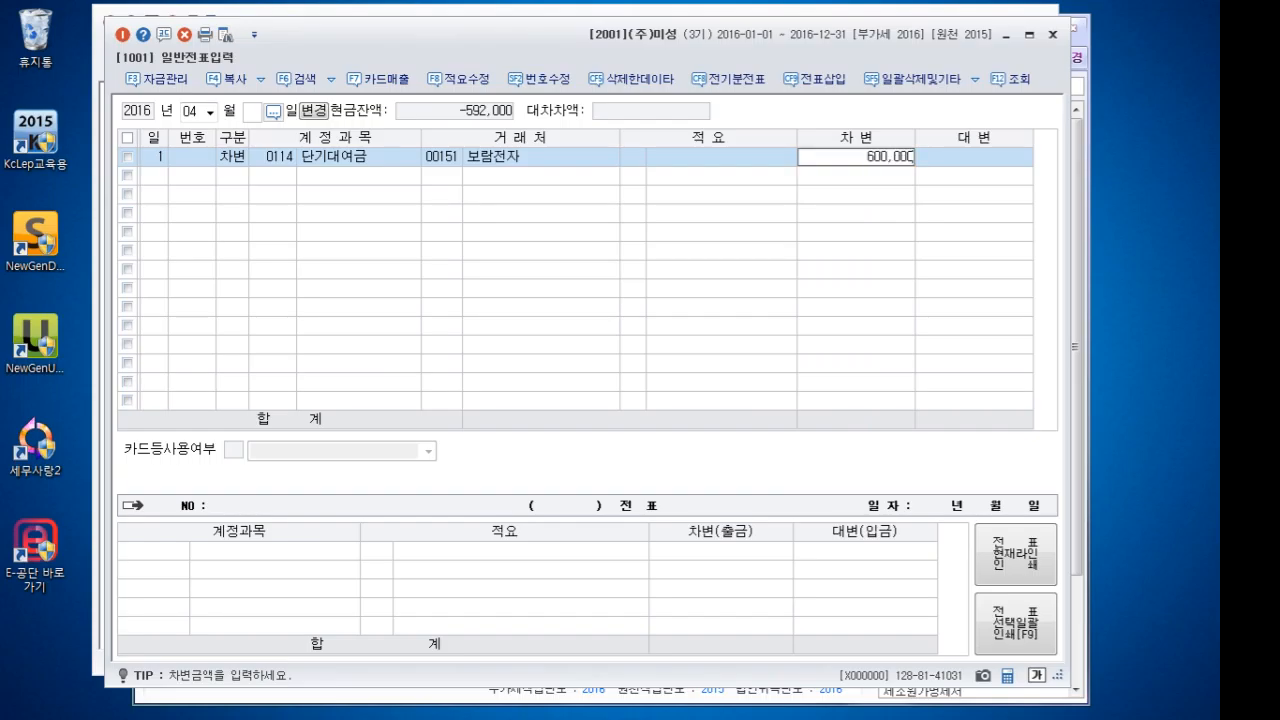
key(Return)
Balance the 1 April voucher with a credit line for 0102 당좌예금 of 600,000, without counterparty or description
text(4)
key(Return)
text(102)
key(Return)
key(Return)
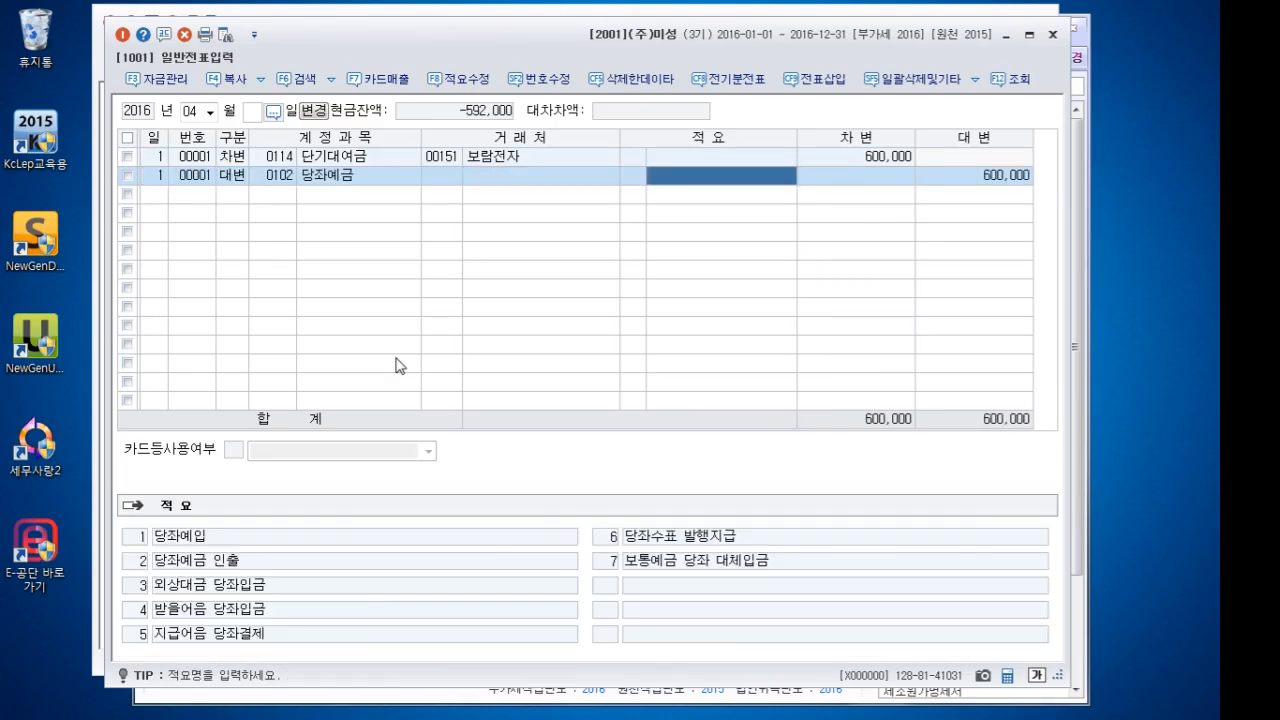
key(Return)
key(Return)
Start a debit line dated 2 April for account 0137 임직원등 단기채권
text(2)
key(Return)
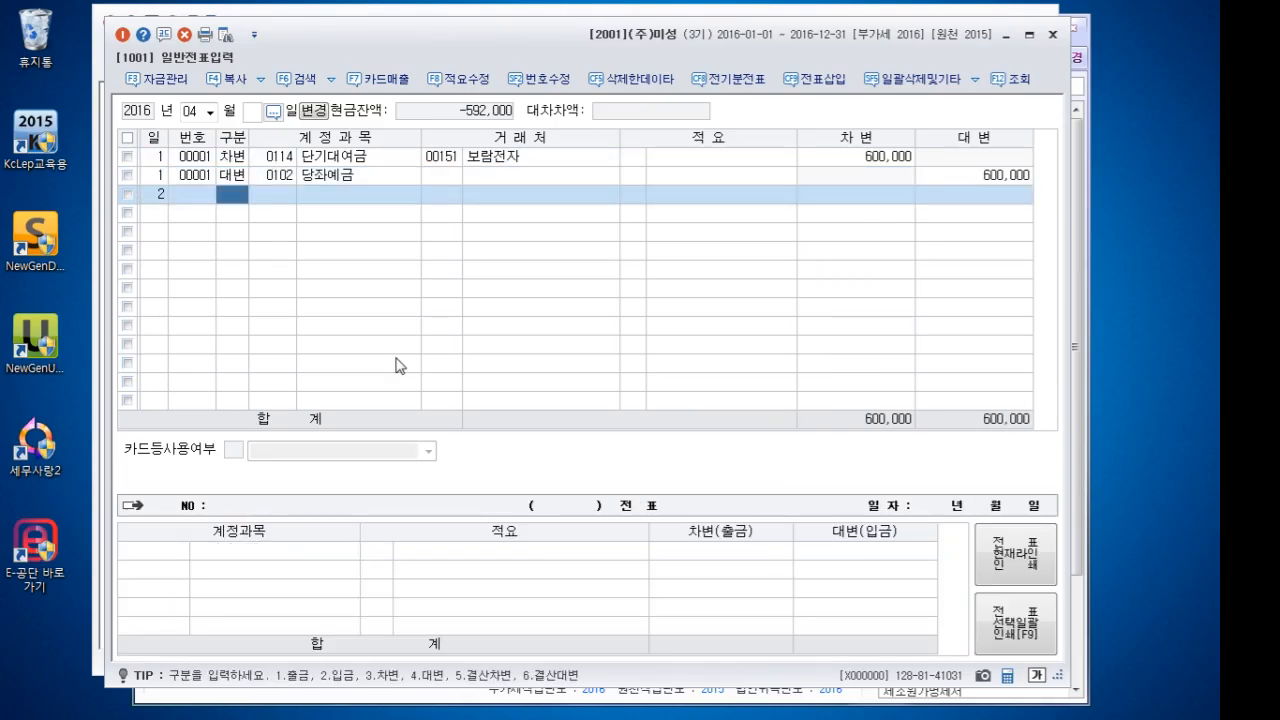
text(3)
key(Return)
text(임)
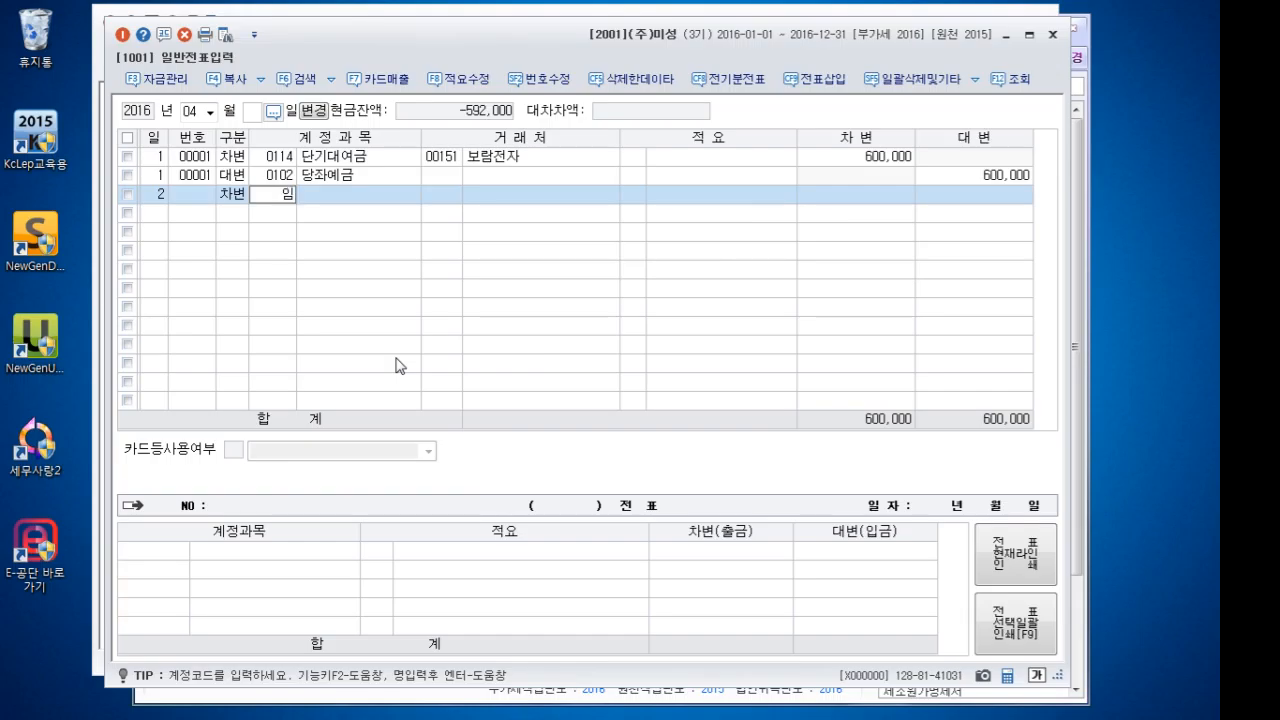
key(Return)
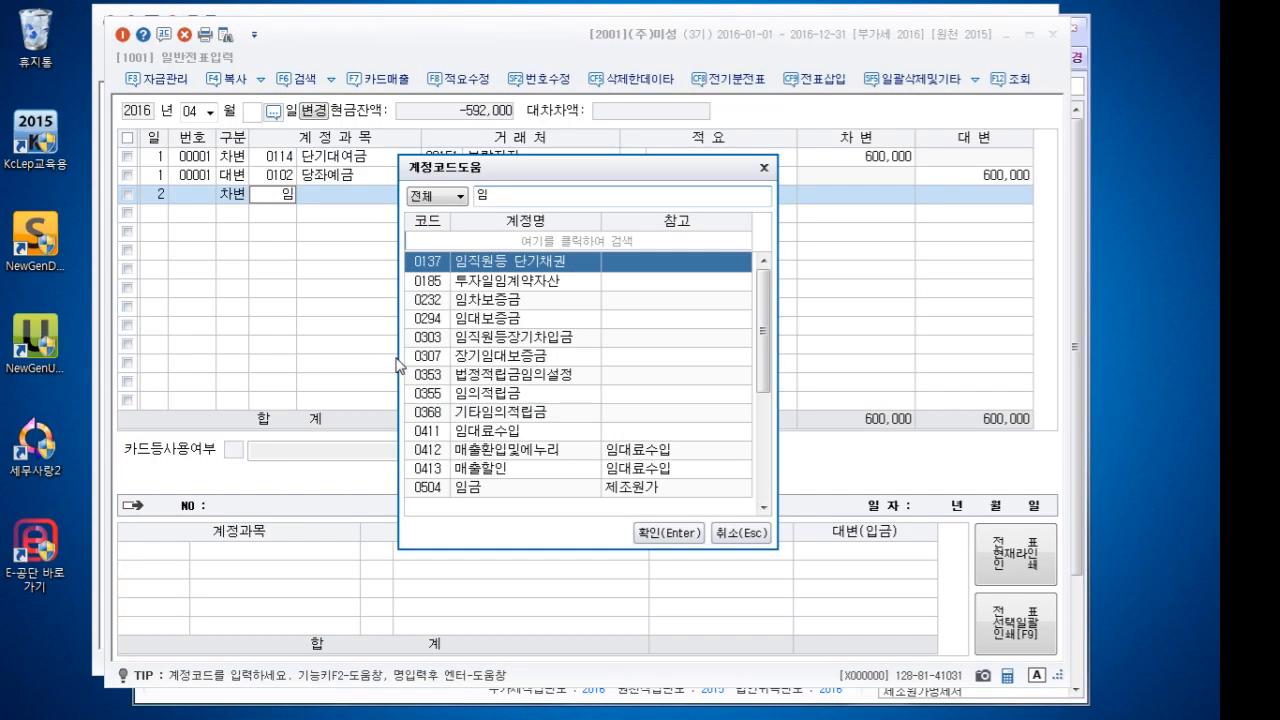
key(Return)
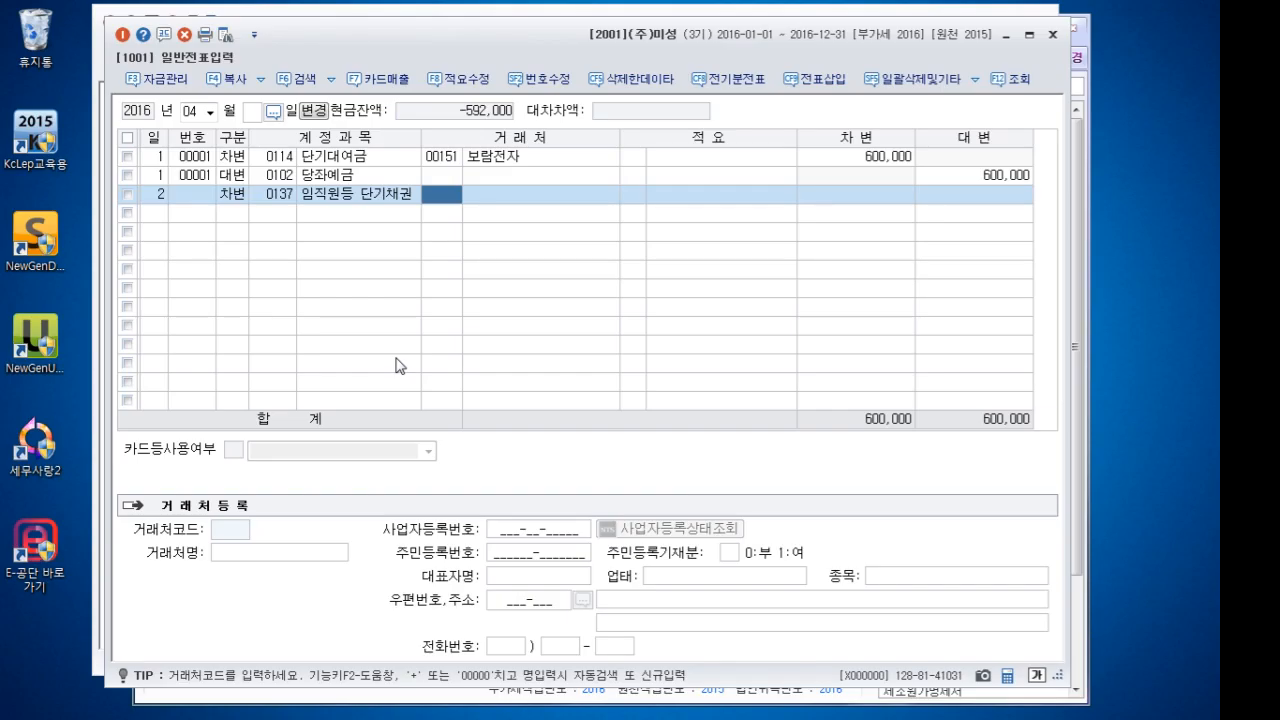
Assign the borrowing employee as counterparty of the 2 April debit line, without a description, and set its amount to 5,000,000
text(박영)
key(Return)
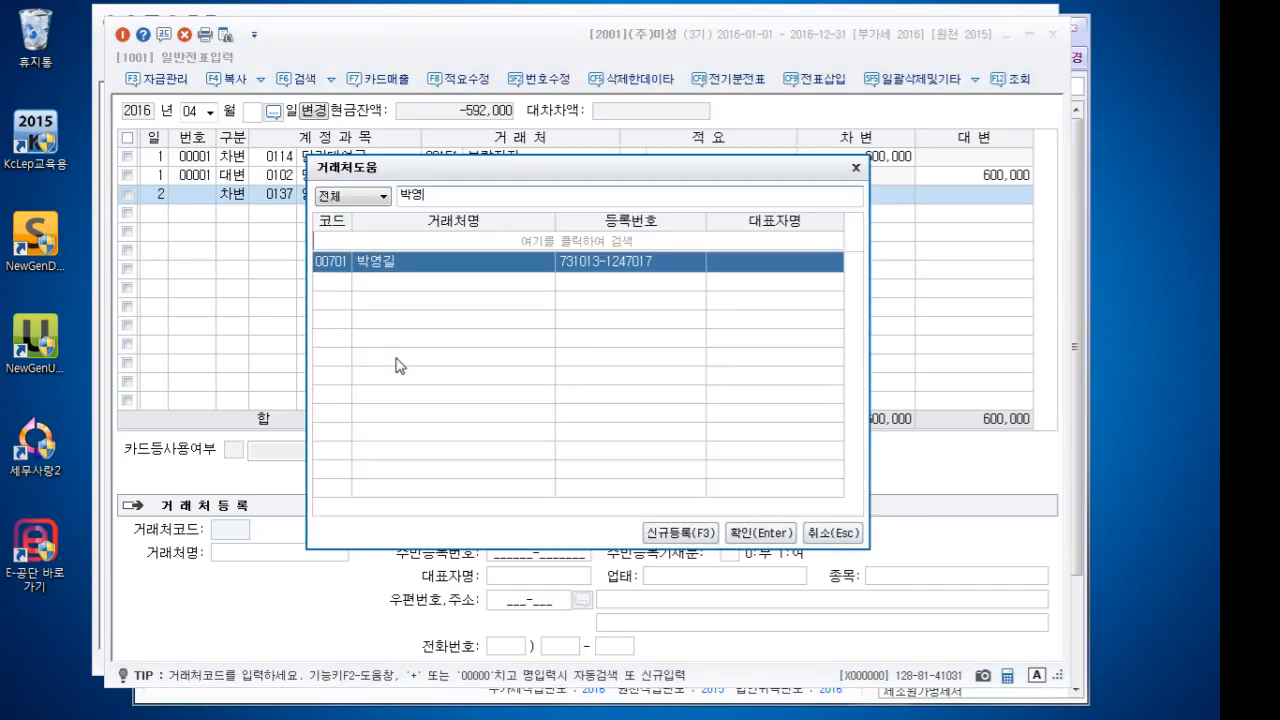
key(Return)
key(Return)
key(Return)
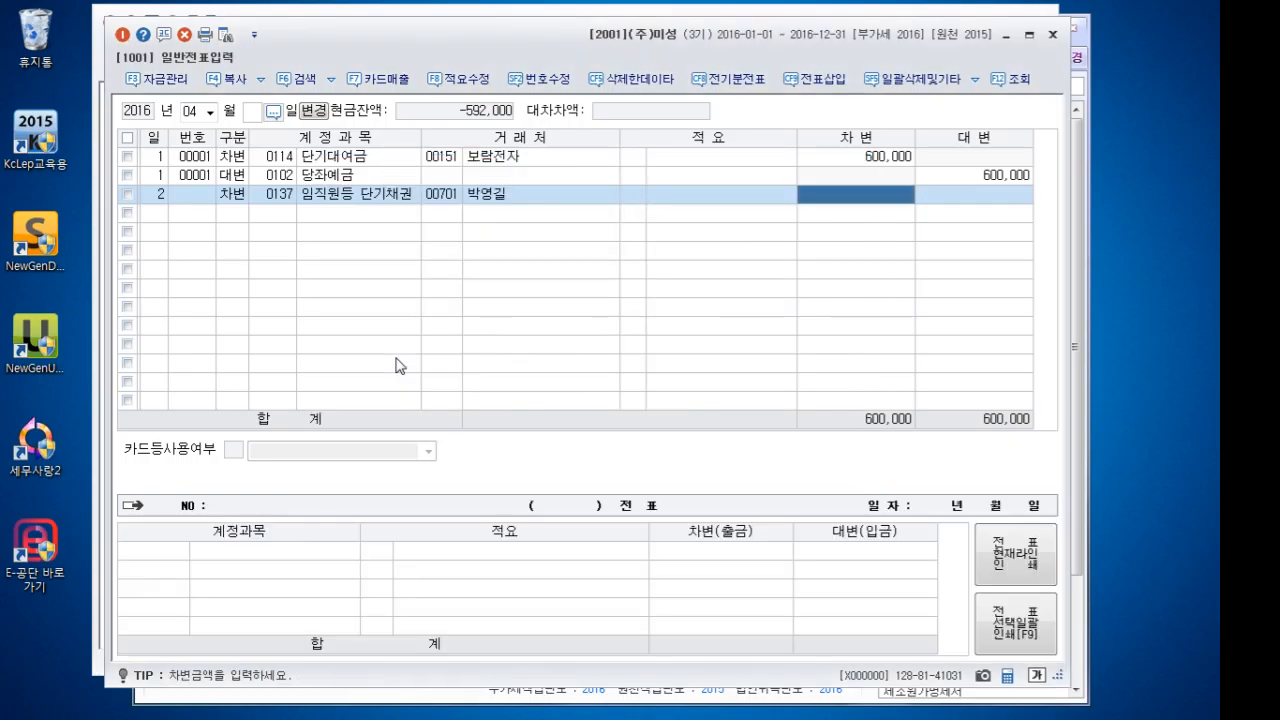
text(5000000)
key(Return)
key(Return)
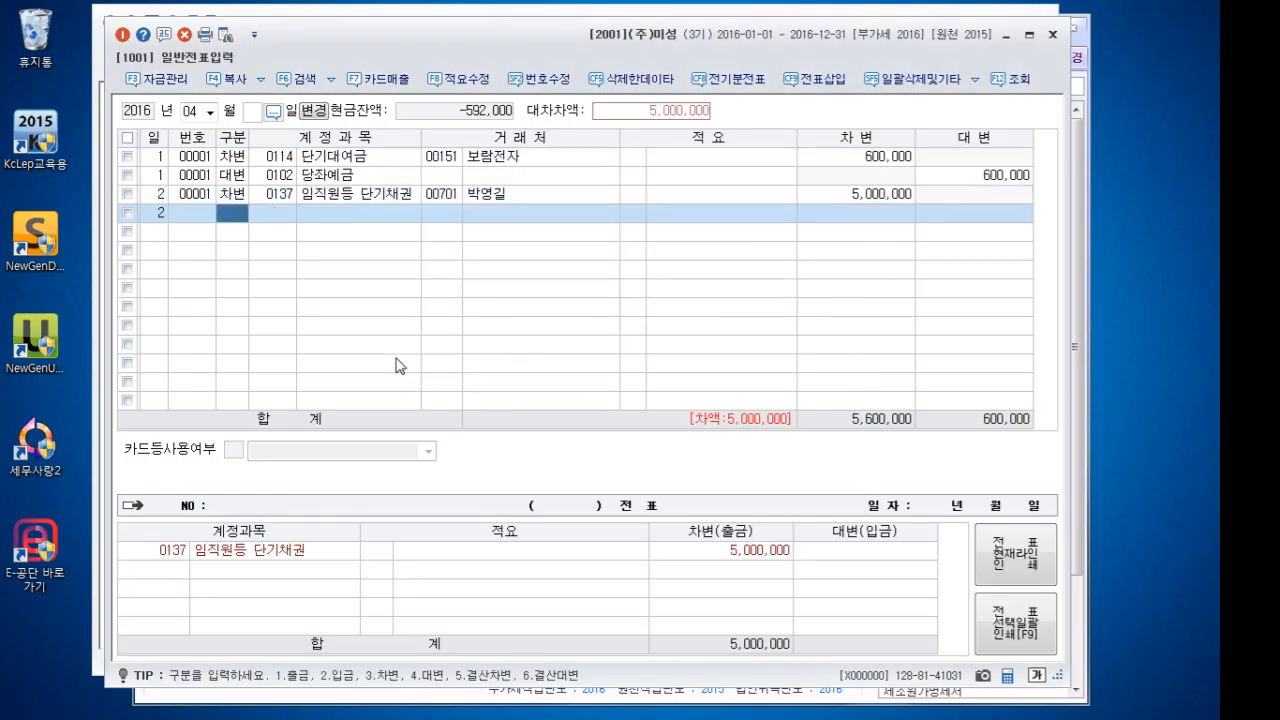
Balance the 2 April voucher with a credit line for 0101 현금 of 5,000,000, without counterparty or description
text(4101)
key(Return)
key(Return)
key(Return)
key(Return)
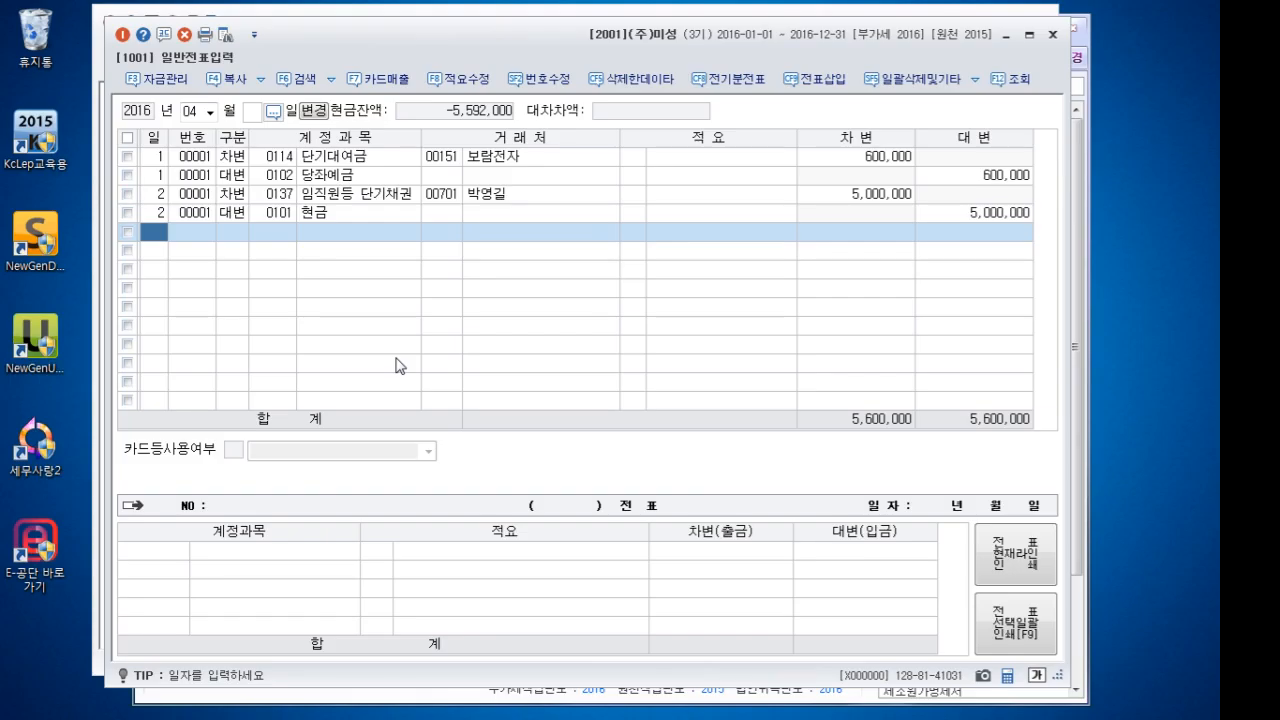
Enter a 3 April debit line for 0101 현금 with an amount of 610,000, without counterparty or description
text(3)
key(Return)
text(3)
key(Return)
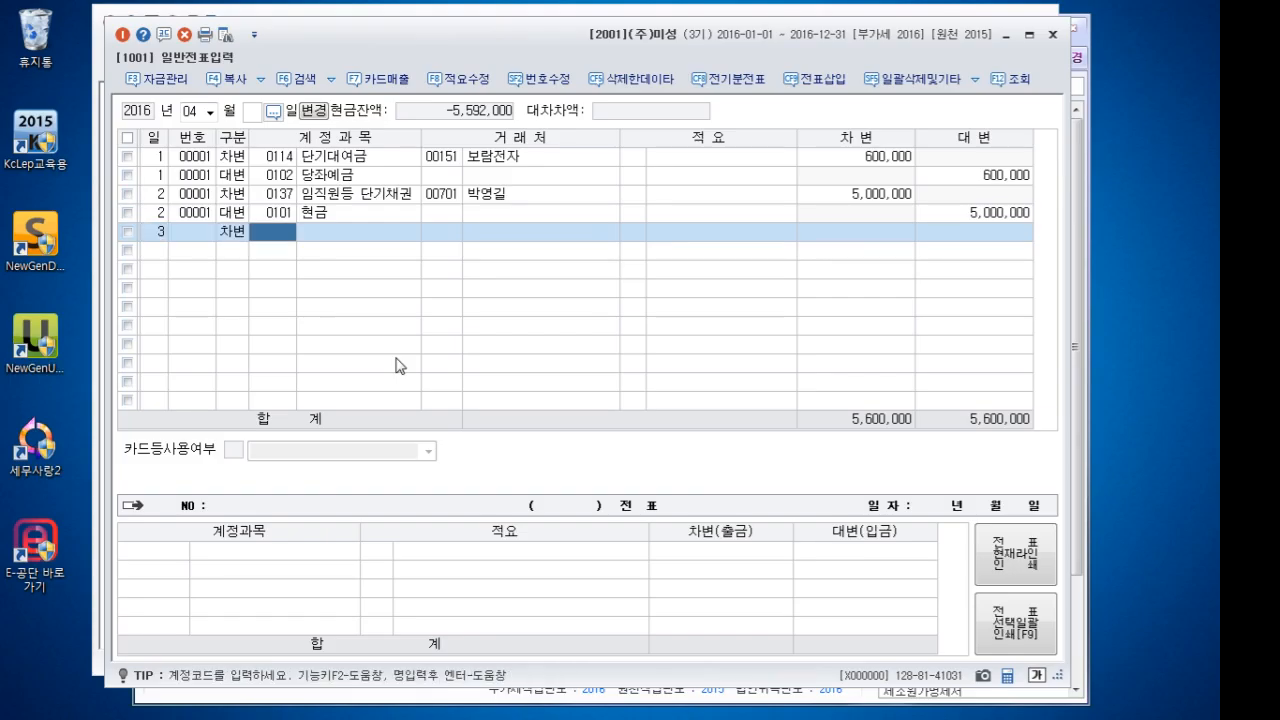
text(101)
key(Return)
key(Return)
key(Return)
text(610000)
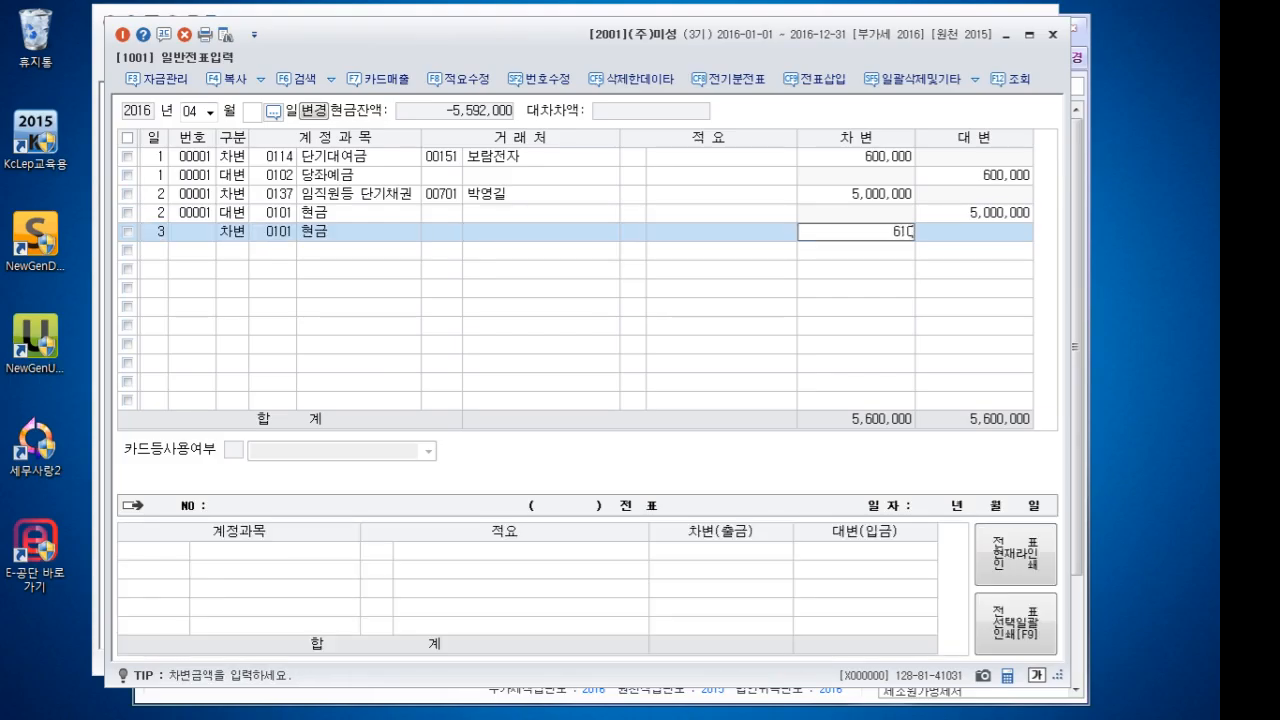
key(Return)
key(Return)
Add a 3 April credit line for 0114 단기대여금, counterparty 보람전자, with an amount of 600,000
text(4)
key(Return)
text(114)
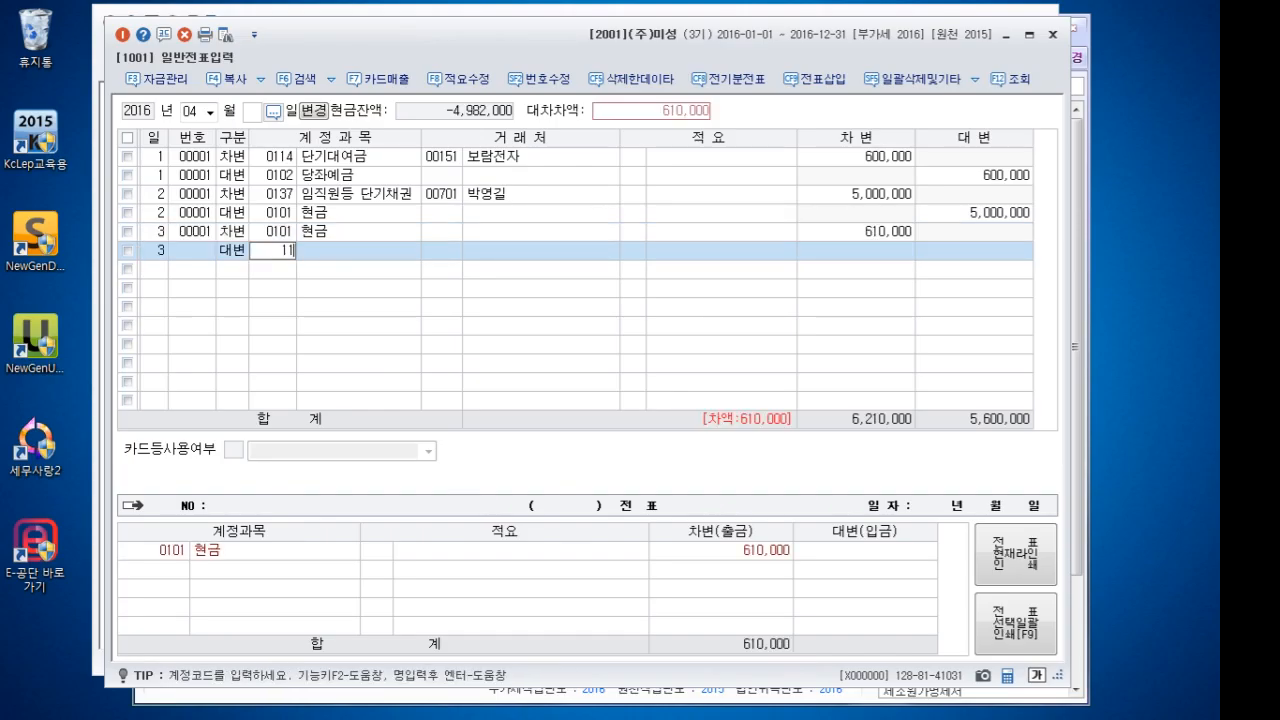
key(Return)
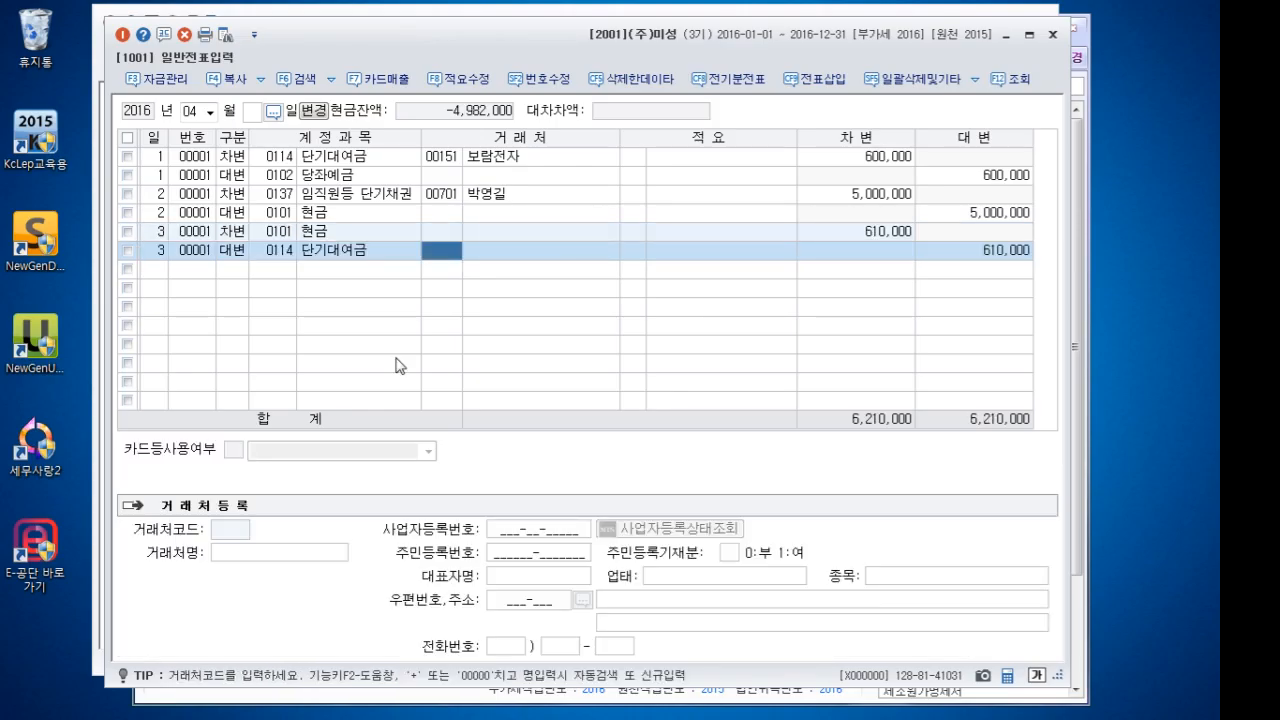
text(보람)
key(Return)
key(Return)
key(Return)
key(Return)
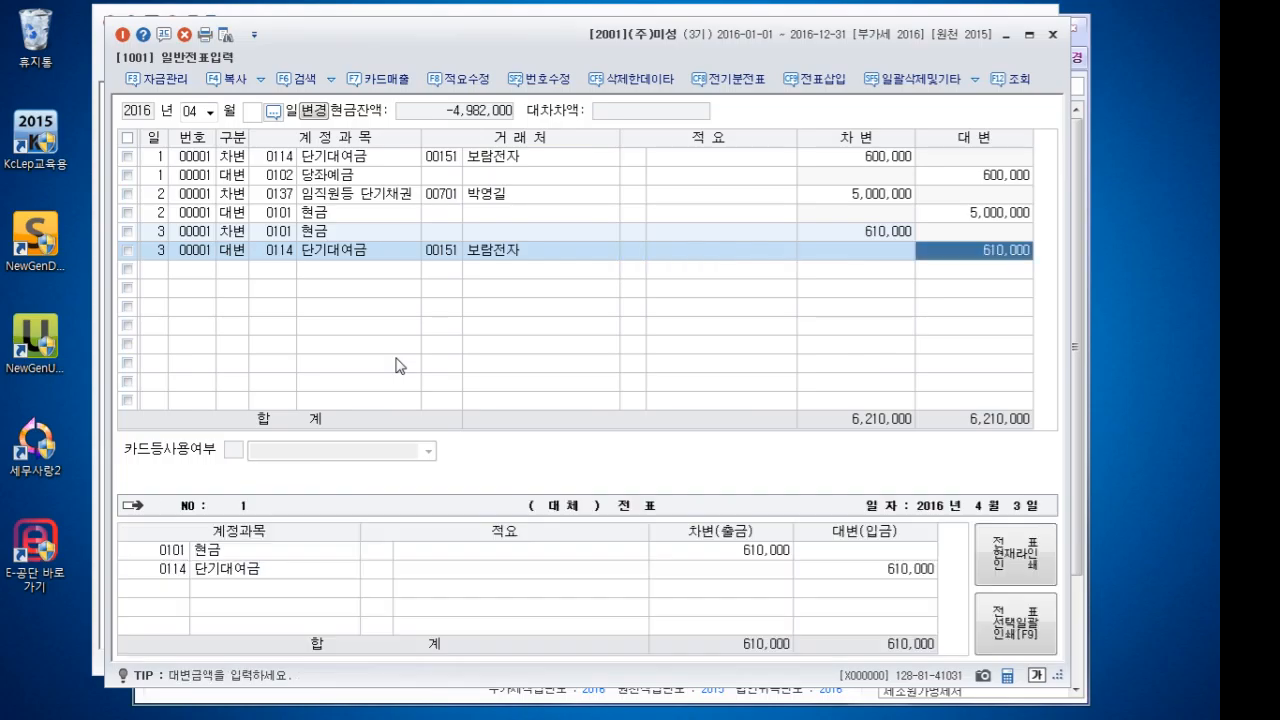
text(600000)
key(Return)
key(Return)
Balance the 3 April voucher with a credit line for 0901 이자수익 of 10,000, without counterparty or description
key(Return)
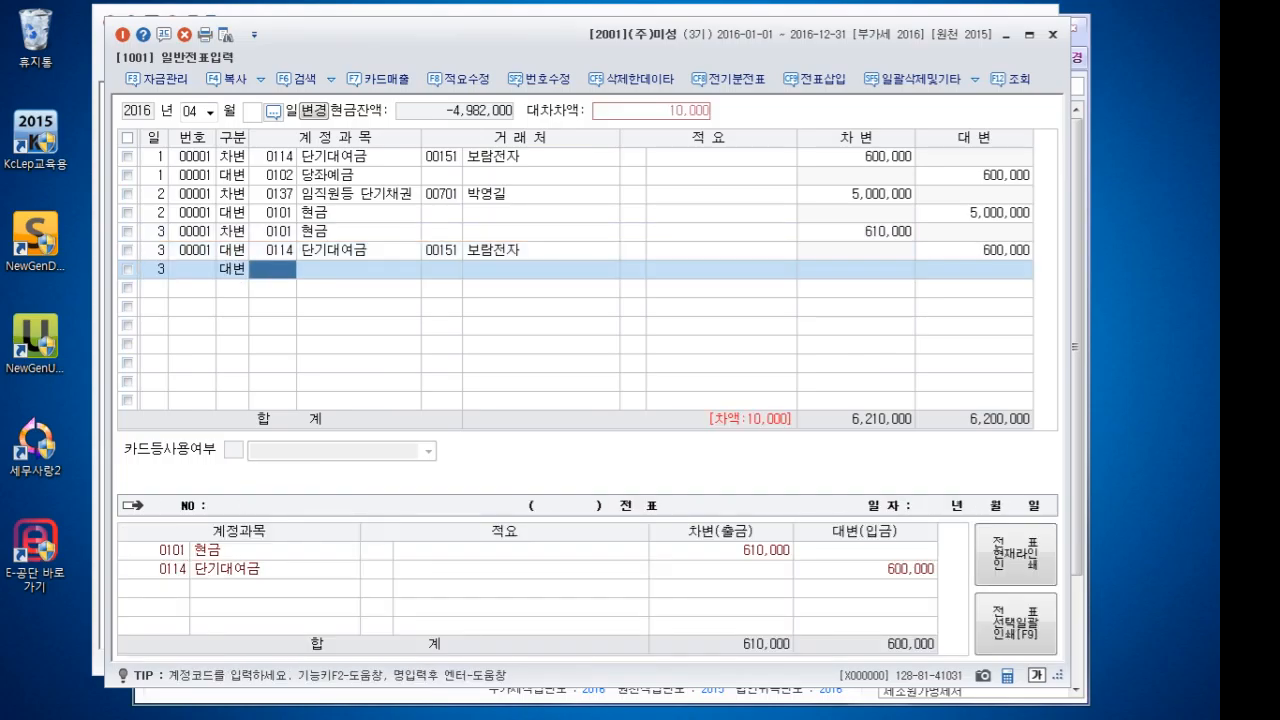
text(901)
key(Return)
key(Return)
key(Return)
key(Return)
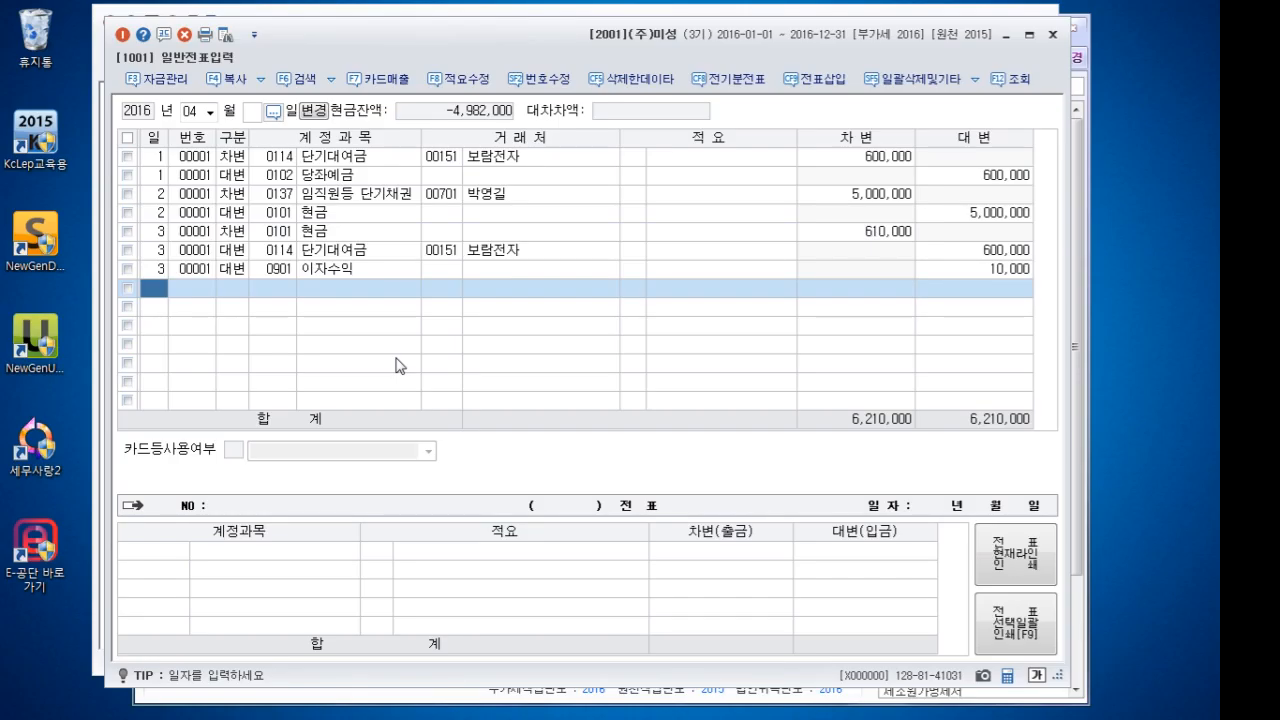
Start a debit line dated 4 April for account 0114 단기대여금
text(4)
key(Return)
text(3)
key(Return)
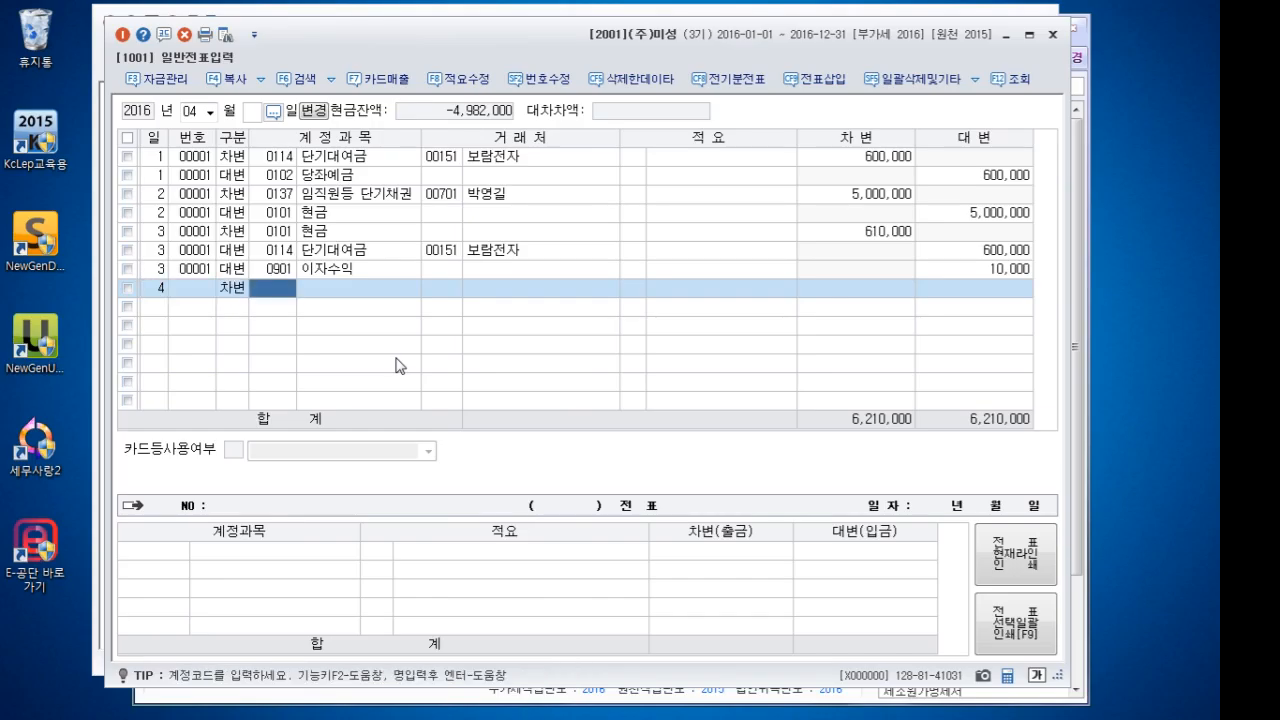
text(114)
key(Return)
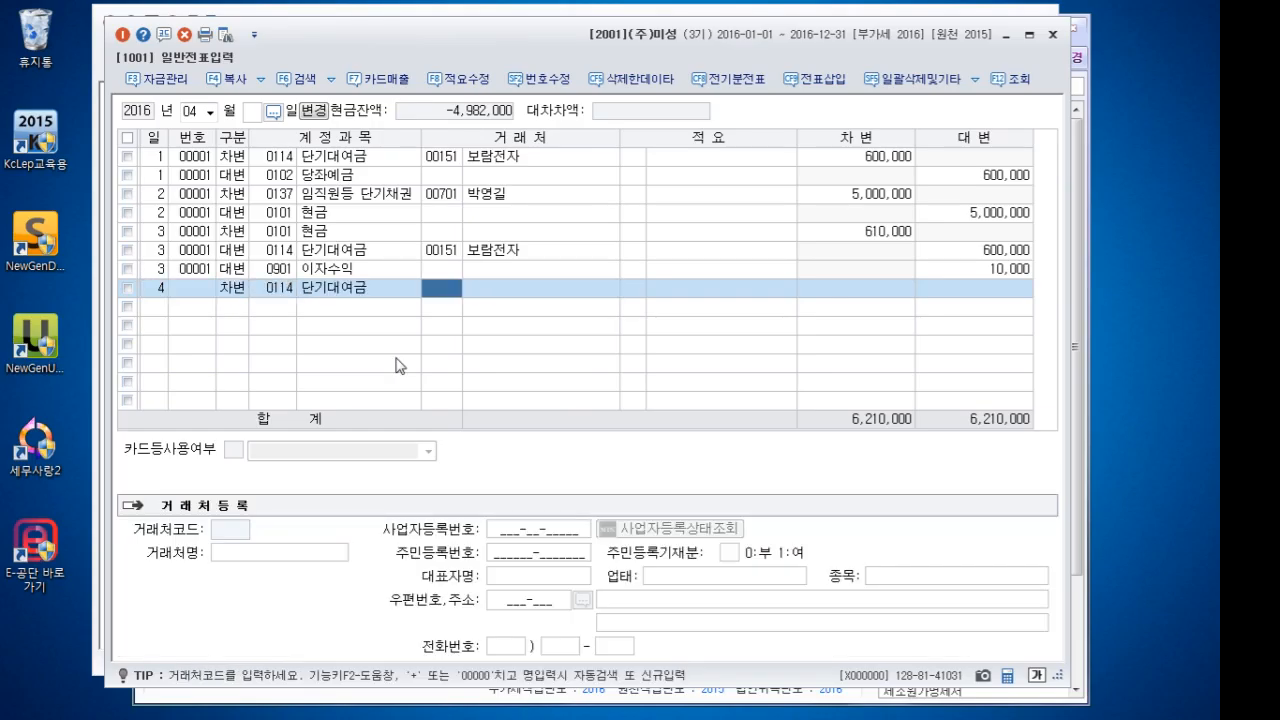
Set the 4 April debit line's counterparty to 보람전자 and its amount to 3,000,000, without a description
text(501)
key(BackSpace)
key(BackSpace)
key(BackSpace)
text(151)
key(Return)
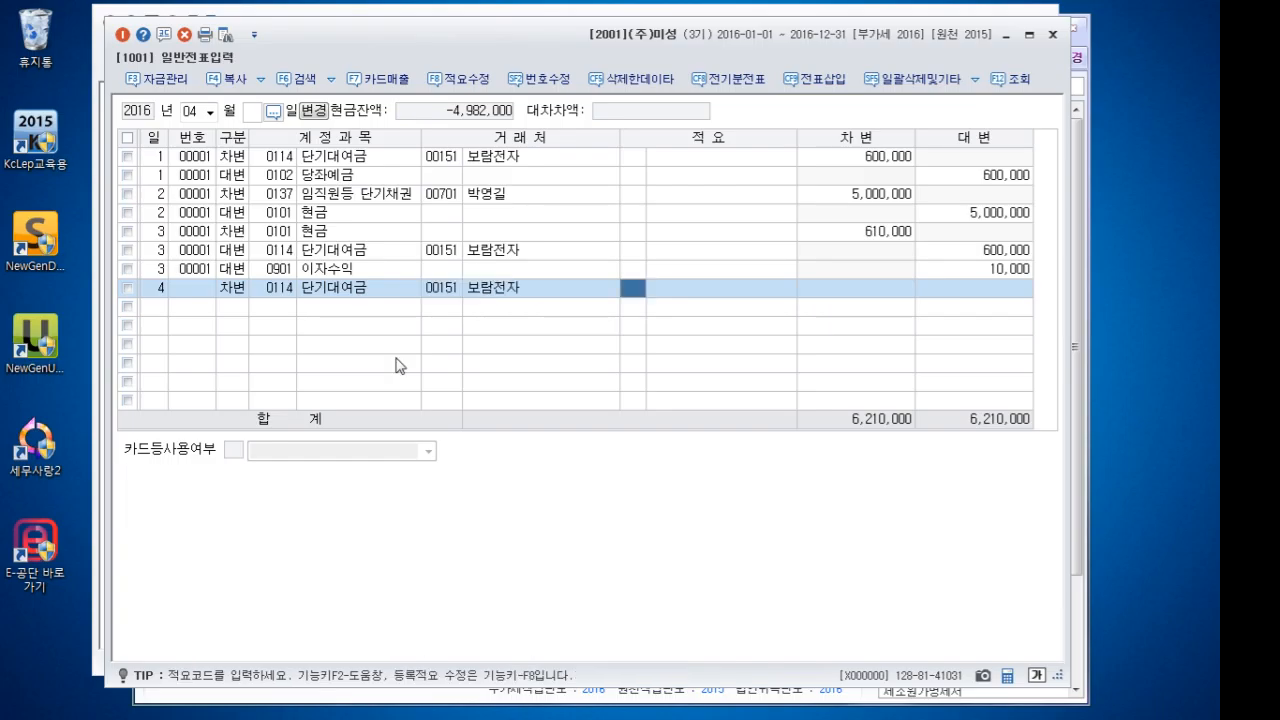
key(Return)
key(Return)
text(3000000)
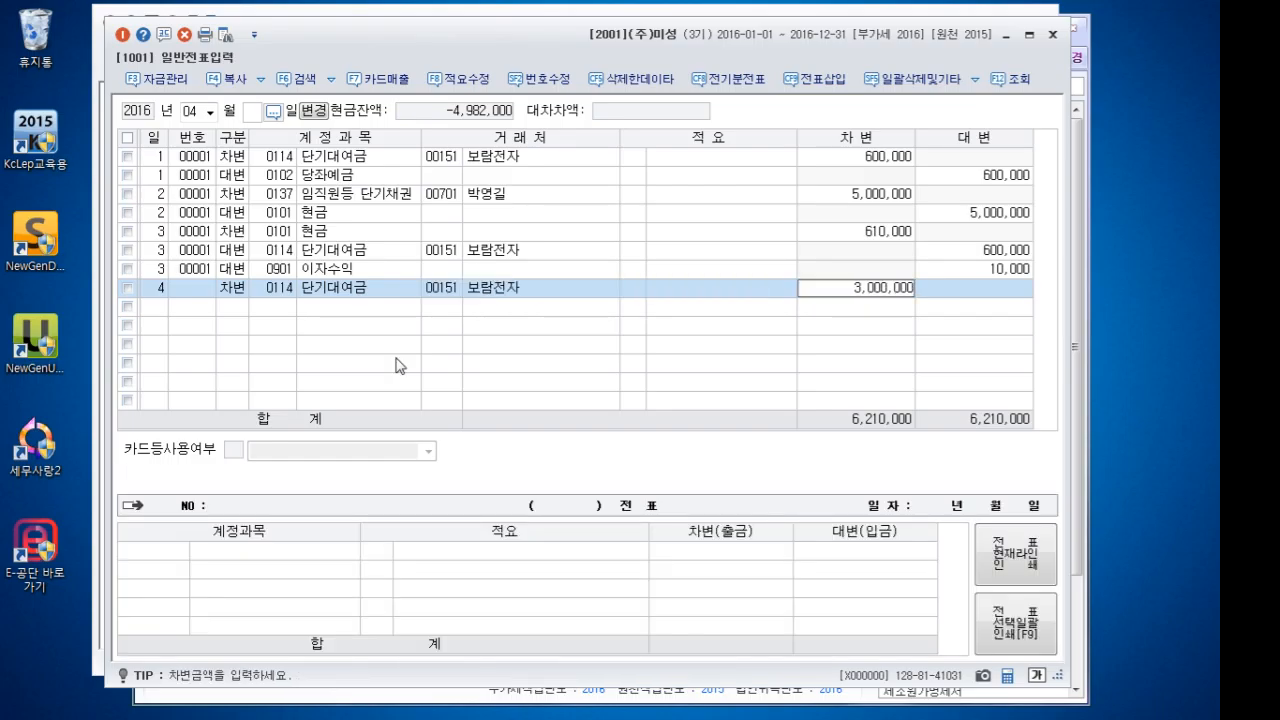
key(Return)
key(Return)
Add a 4 April credit line for 0901 이자수익 with an amount of 30,000, without counterparty or description
text(4)
key(Return)
text(901)
key(Return)
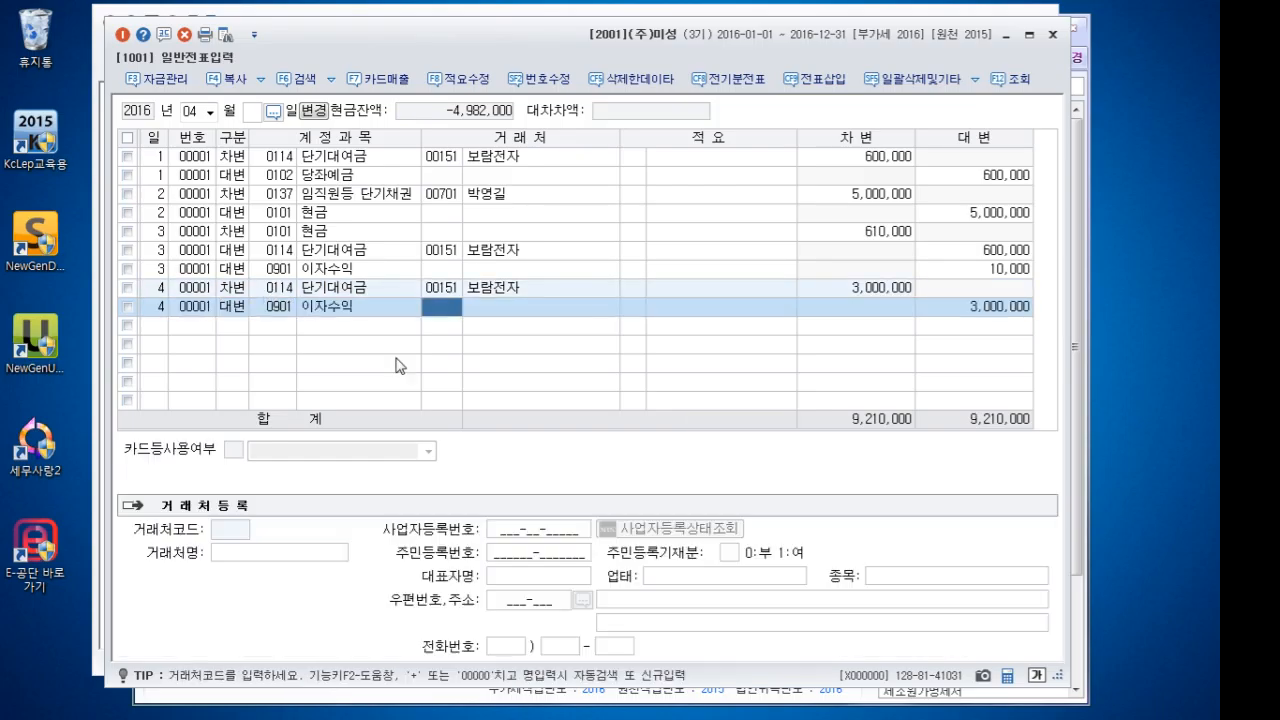
key(Return)
key(Return)
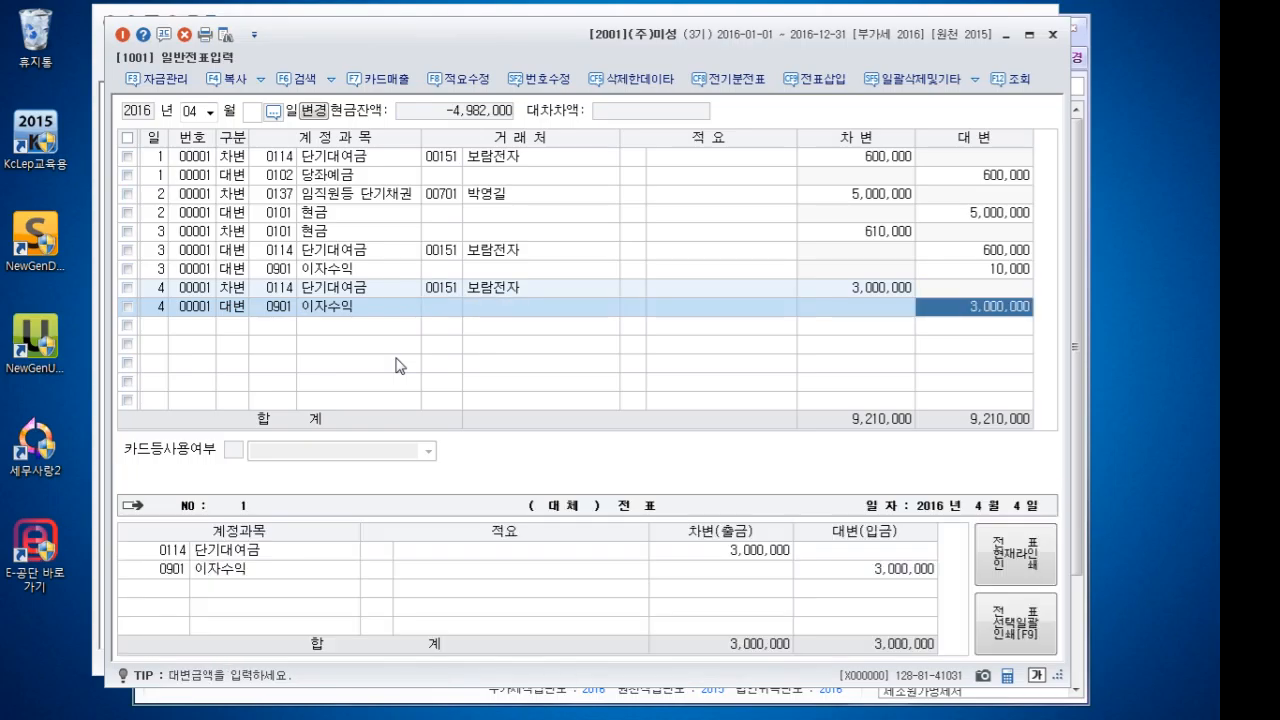
text(30000)
key(Return)
key(Return)
Balance the 4 April voucher with a credit line for 0103 보통예금 of 2,970,000, without counterparty or description
text(4)
key(Return)
text(103)
key(Return)
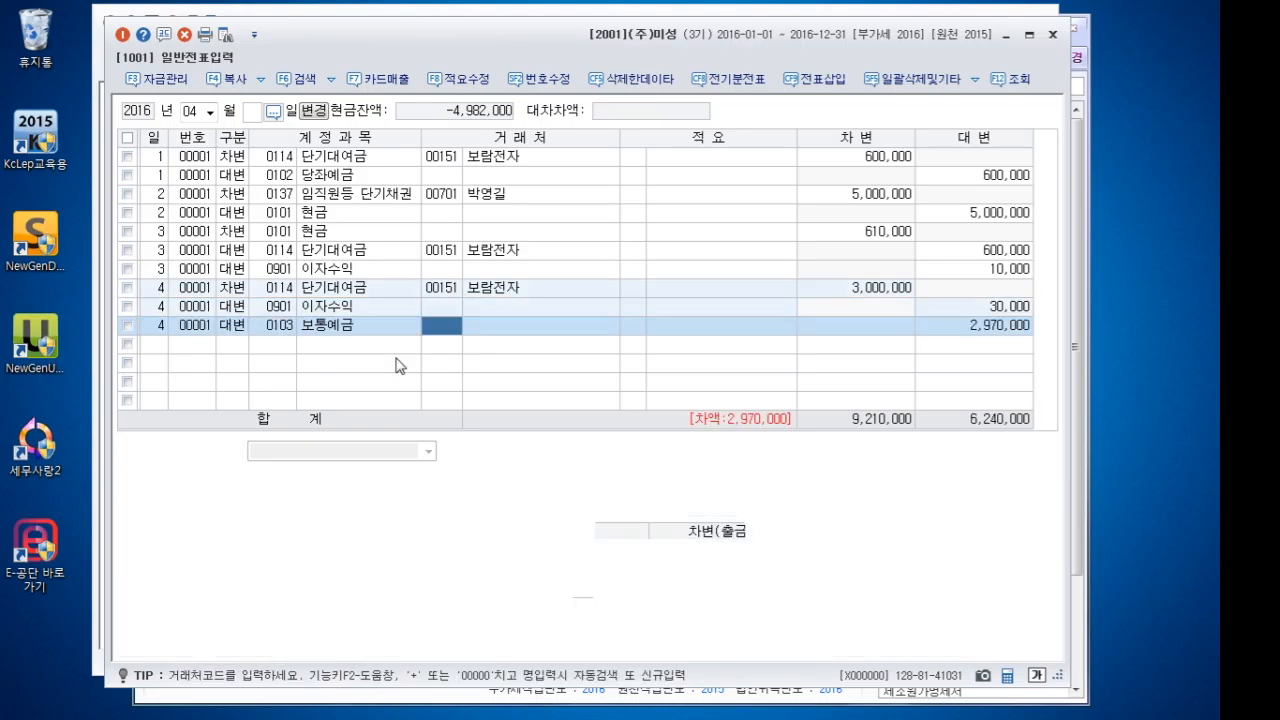
key(Return)
key(Return)
key(Return)
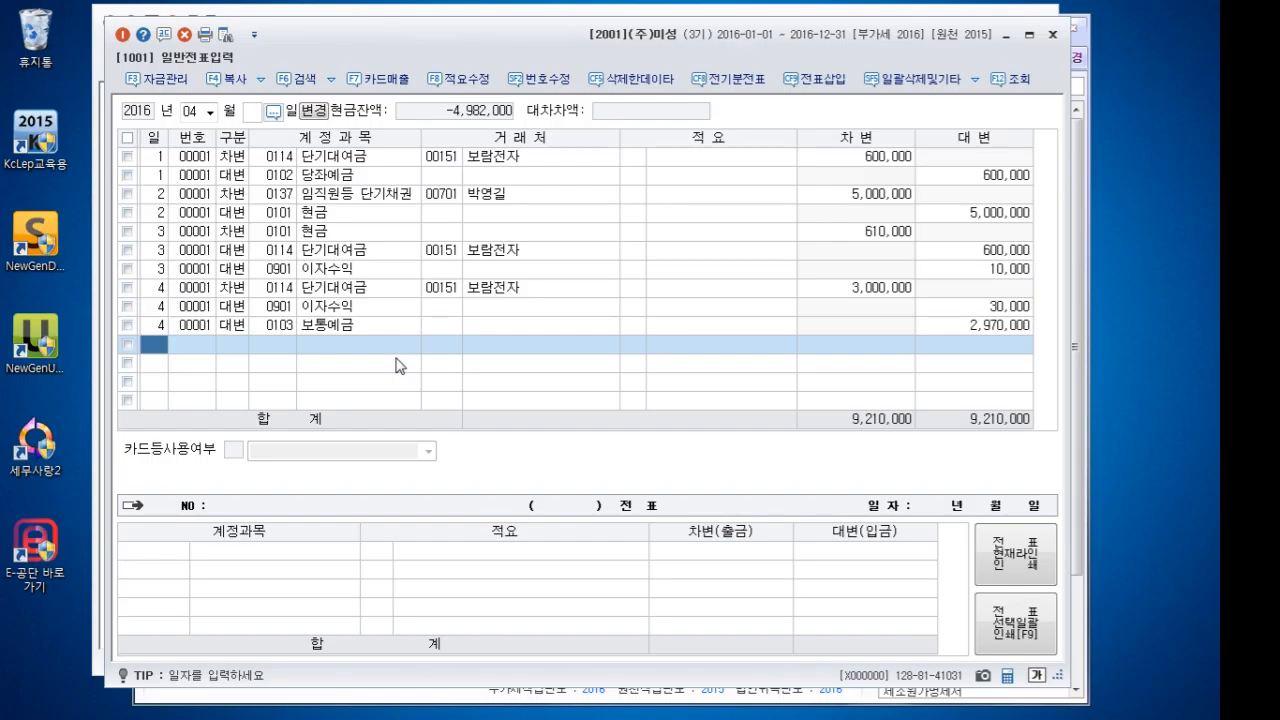
Enter a 5 April debit line for 0114 단기대여금, counterparty 세천상사, with an amount of 100,000,000
text(5)
key(Return)
text(3)
key(Return)
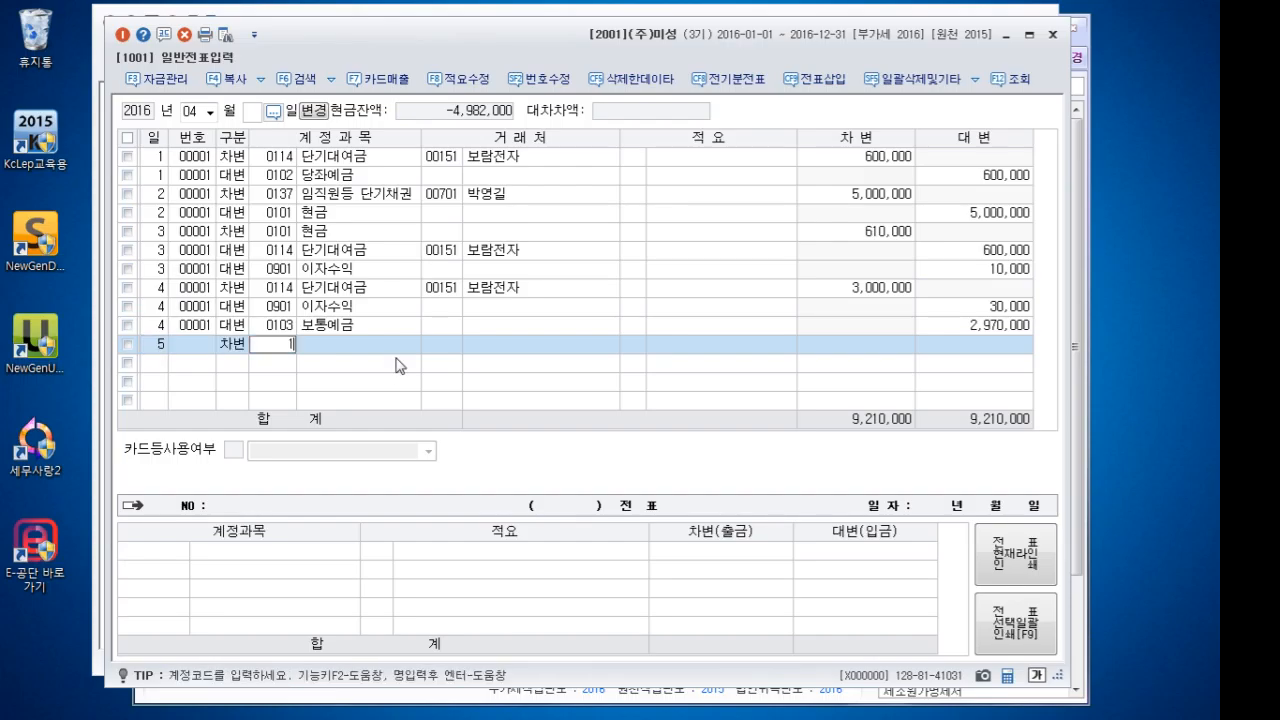
text(114)
key(Return)
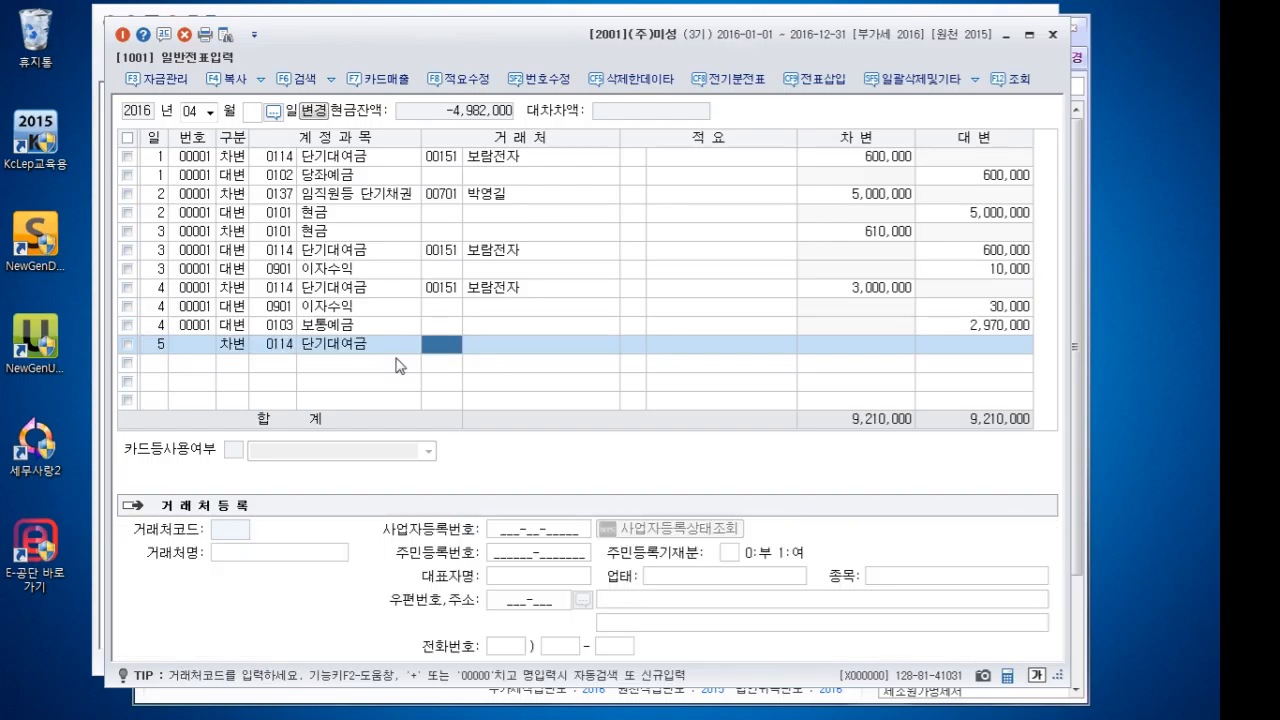
text(140)
key(Return)
key(Return)
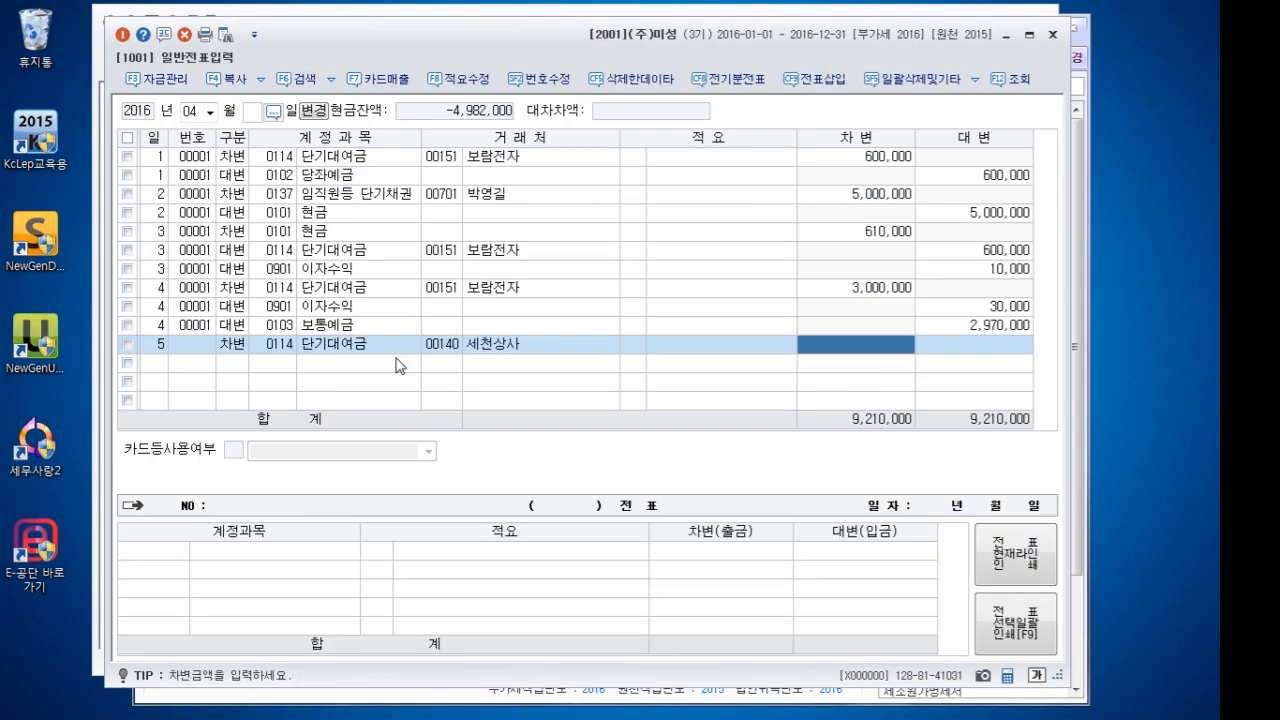
text(100000000)
key(Return)
Add a 5 April credit line for 0103 보통예금 with an amount of 85,050,000, without counterparty or description
text(4)
key(Return)
text(130)
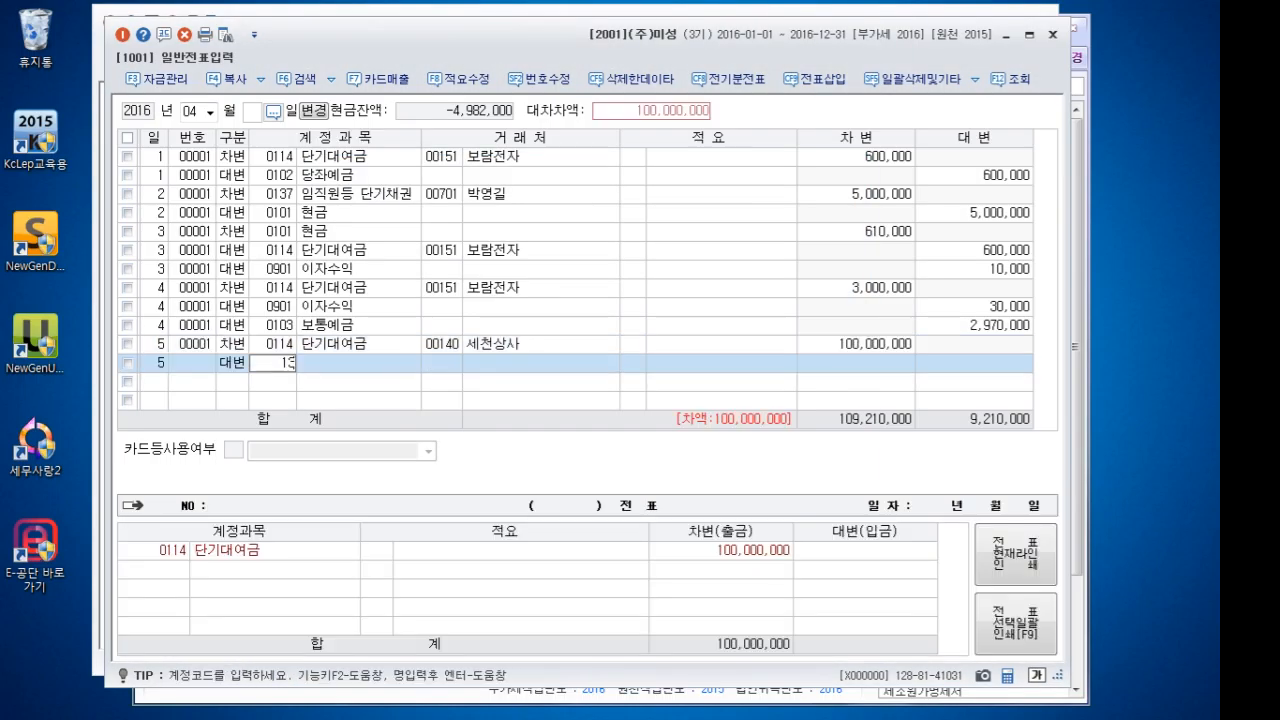
key(Return)
click(398, 363)
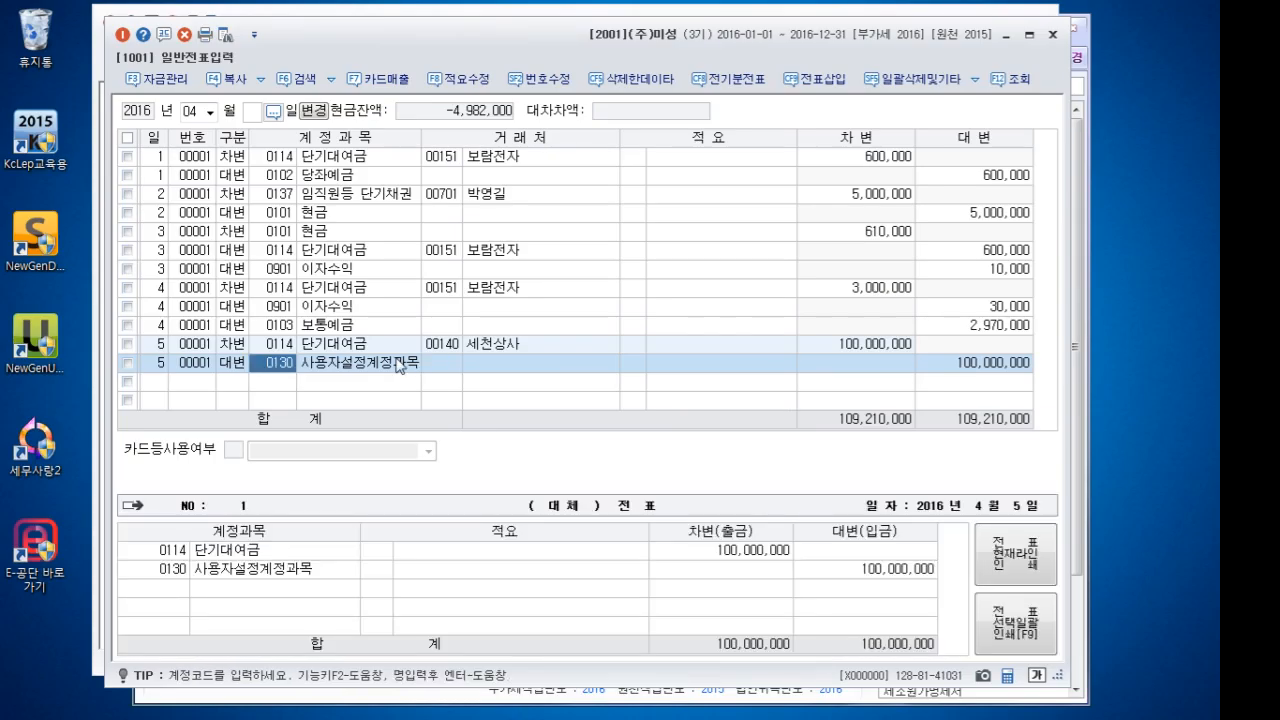
text(103)
key(Return)
key(Return)
key(Return)
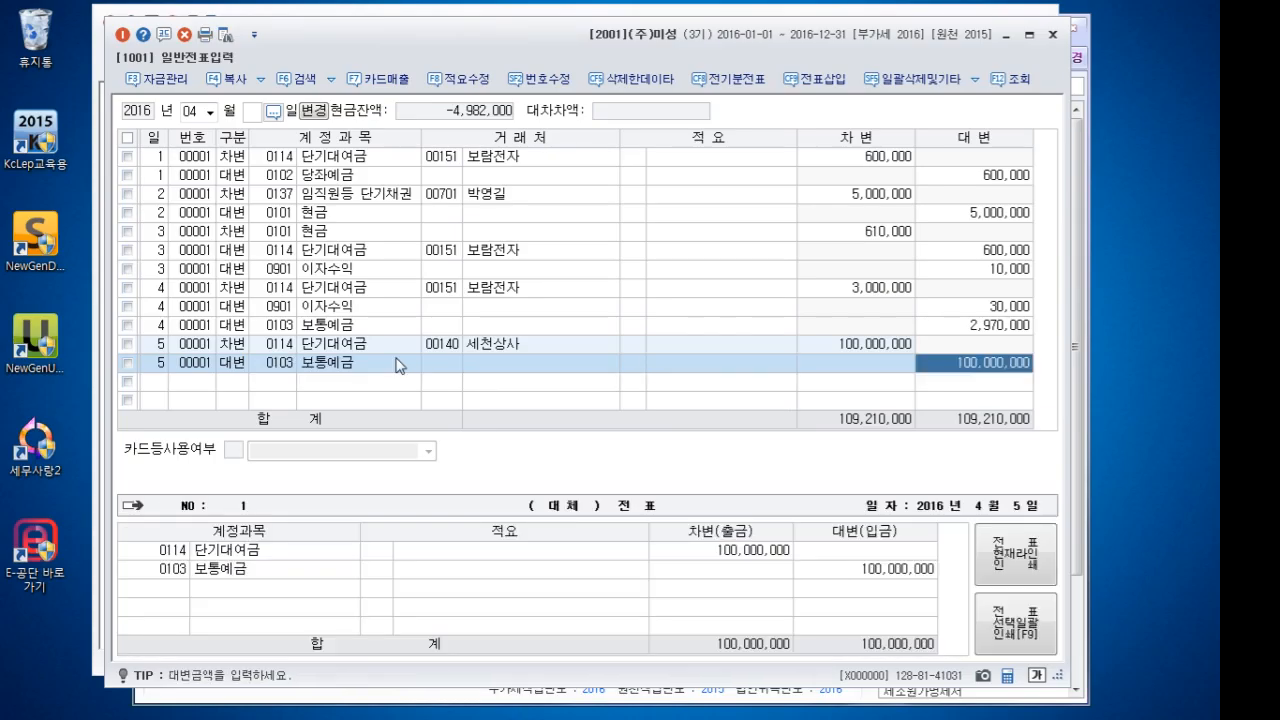
text(85050000)
key(Return)
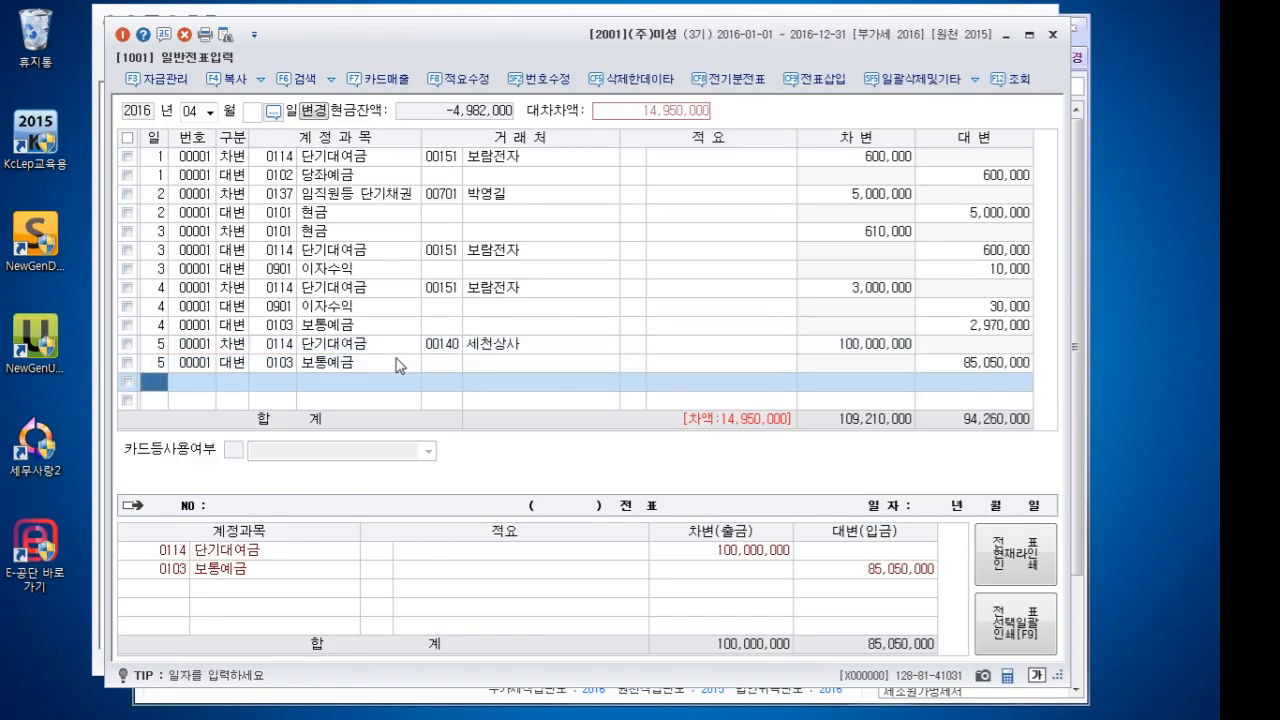
Balance the 5 April voucher with a credit line for 0108 외상매출금, counterparty 세천상사, amount 14,950,000
key(Return)
text(4)
key(Return)
text(108)
key(Return)
text(140)
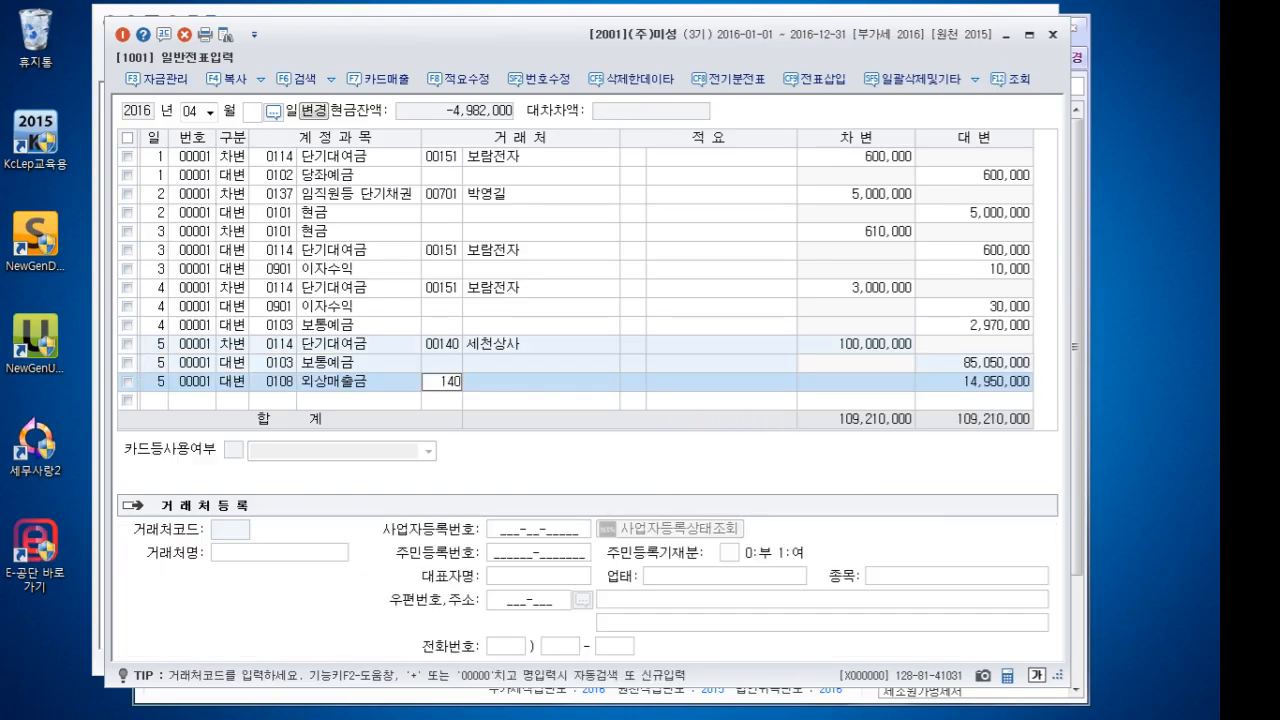
key(Return)
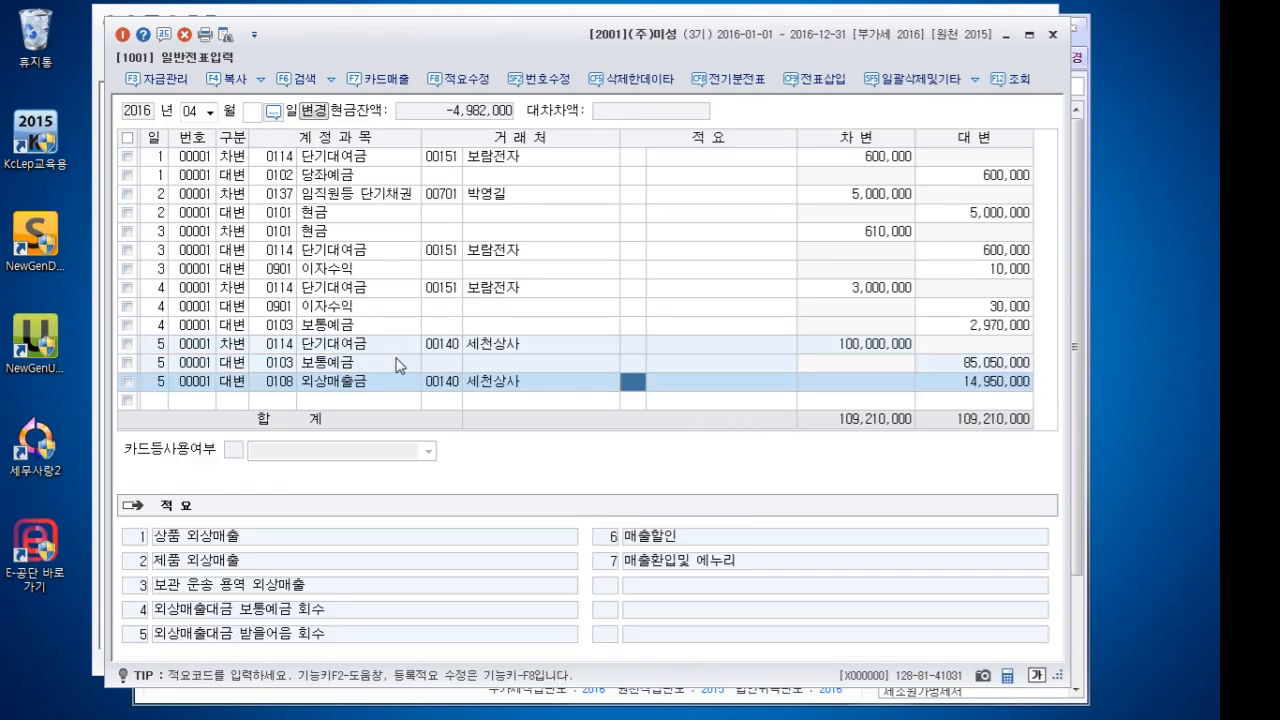
key(Return)
key(Return)
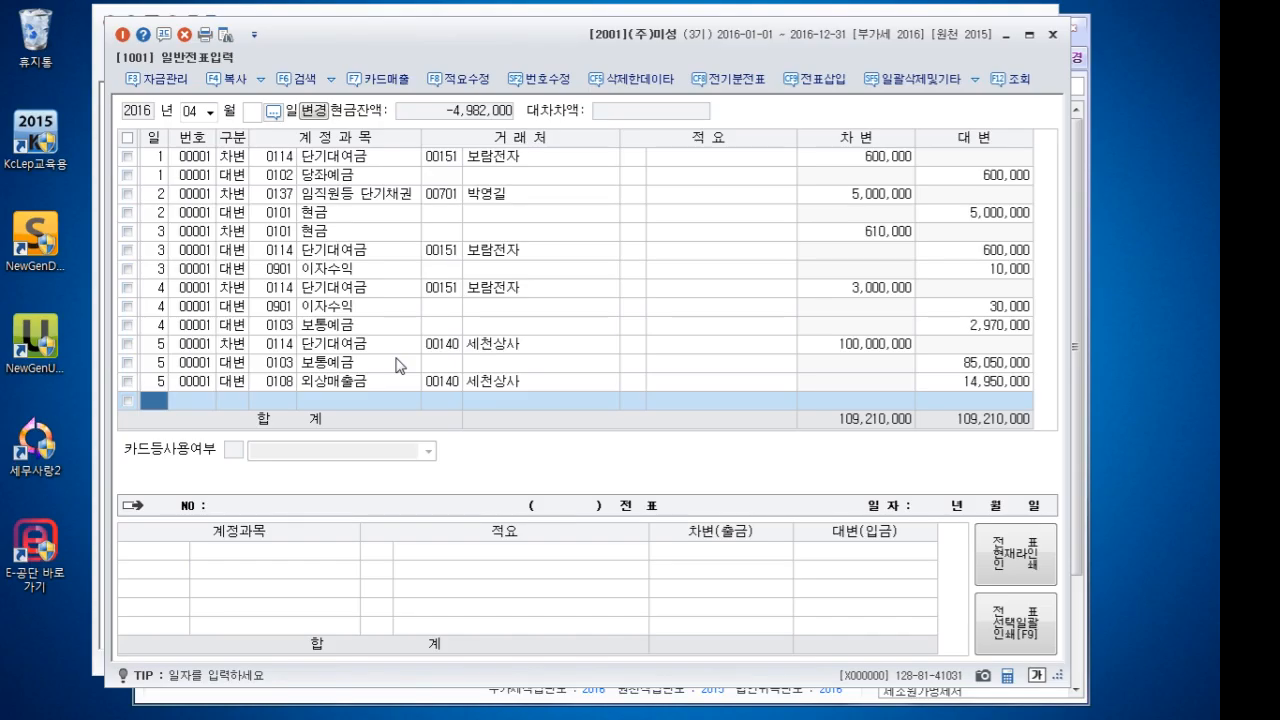
Enter a 6 April debit line for 0131 선급금, counterparty 세천상사, without description, with an amount of 200,000
text(6)
key(Return)
text(3)
key(Return)
text(131)
key(Return)
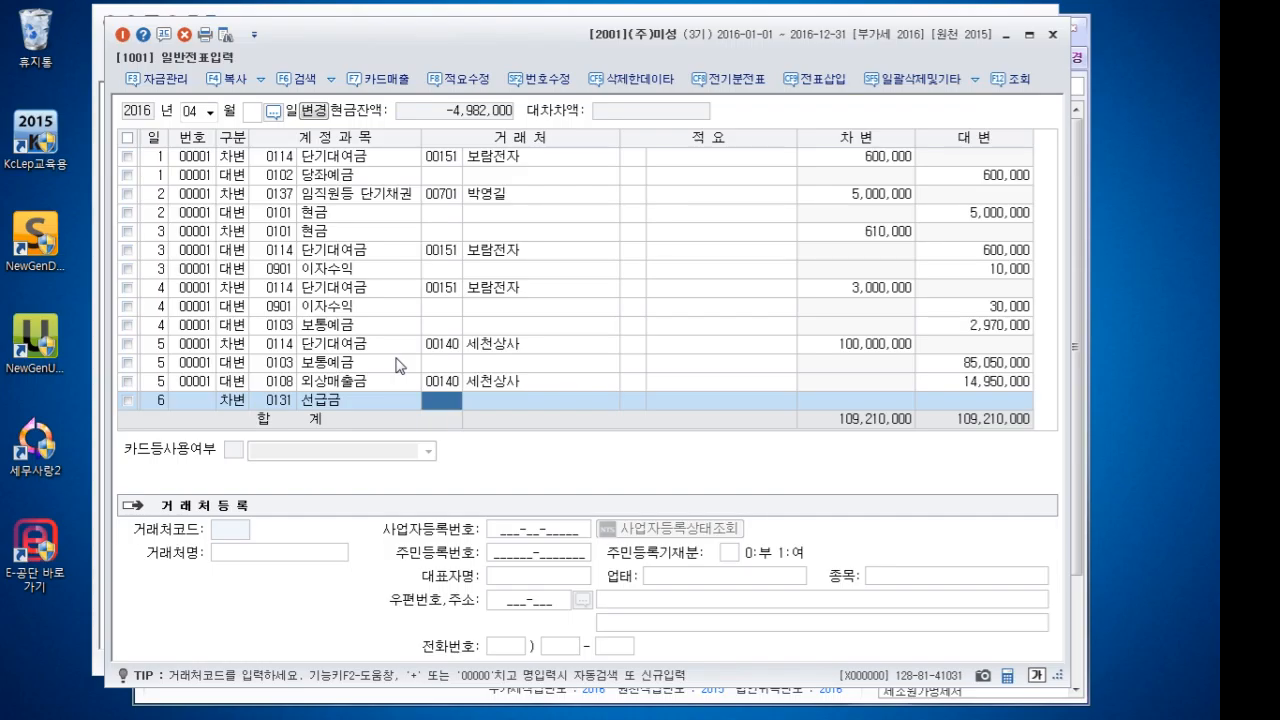
text(세천)
key(Return)
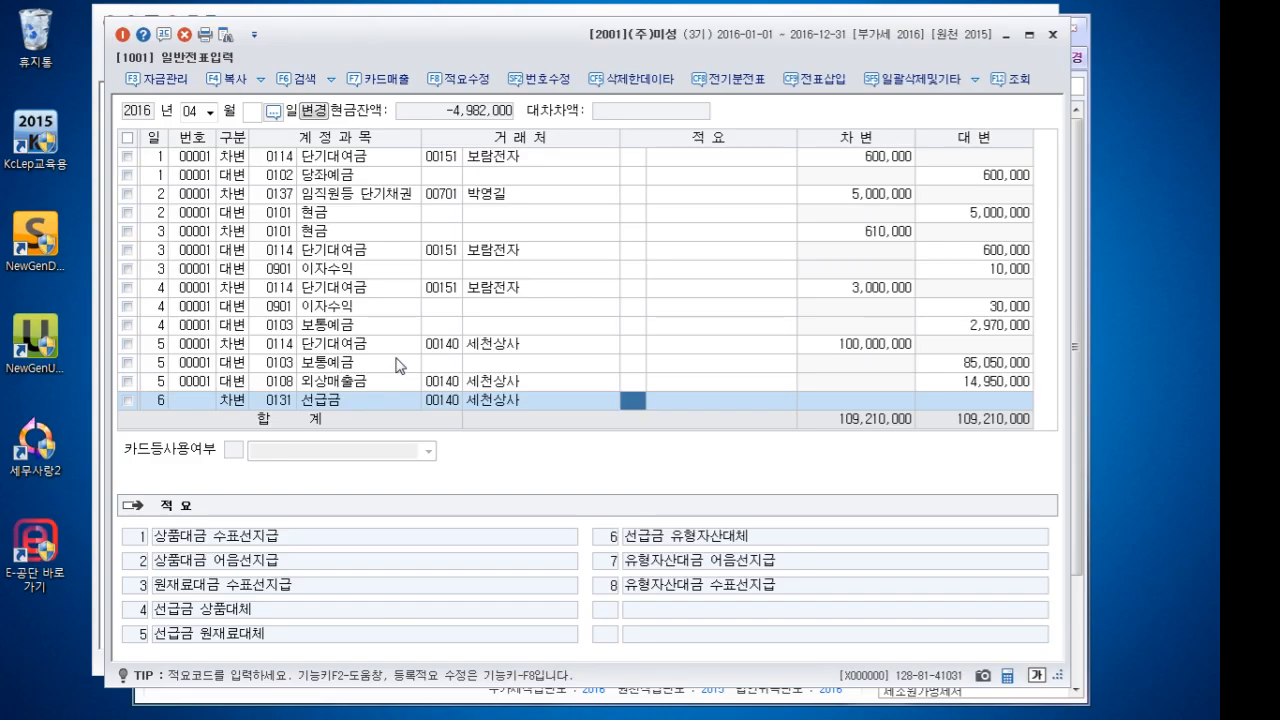
key(Return)
key(Return)
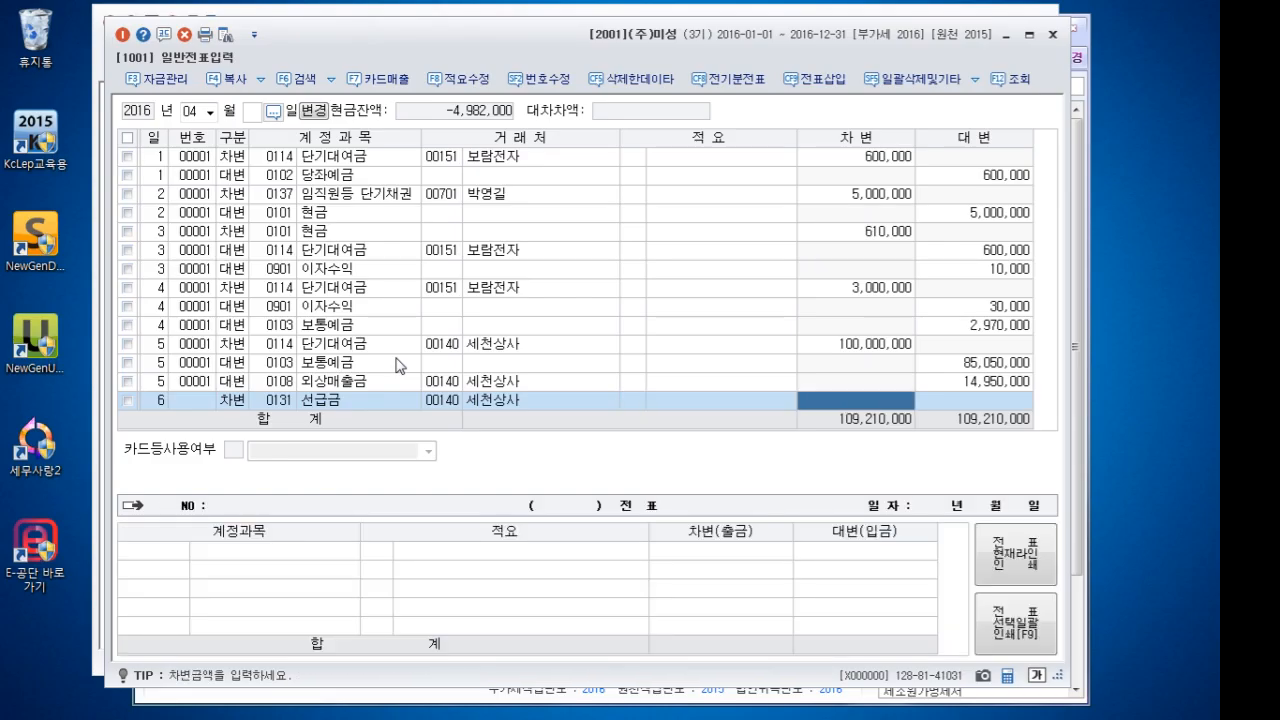
text(200000)
key(Return)
Balance the 6 April voucher with a credit line for 0102 당좌예금 of 200,000, without counterparty or description
text(4)
key(Return)
text(10)
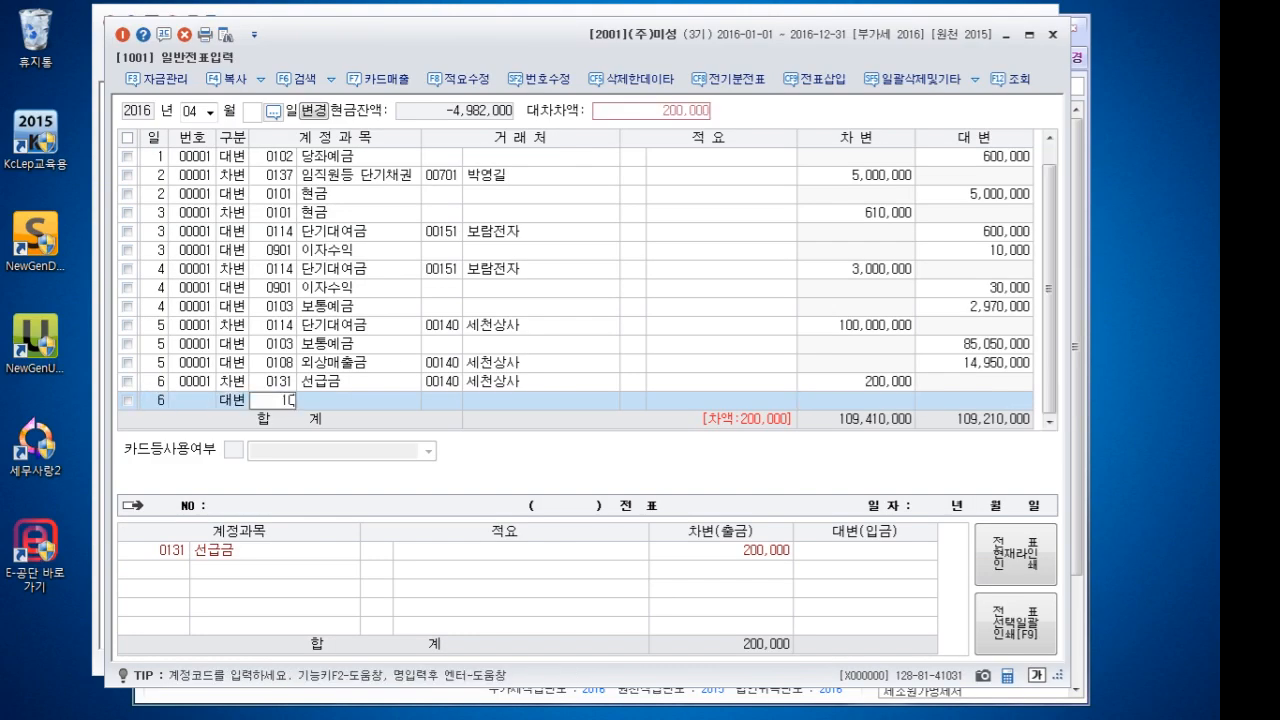
text(2)
key(Return)
key(Return)
key(Return)
key(Return)
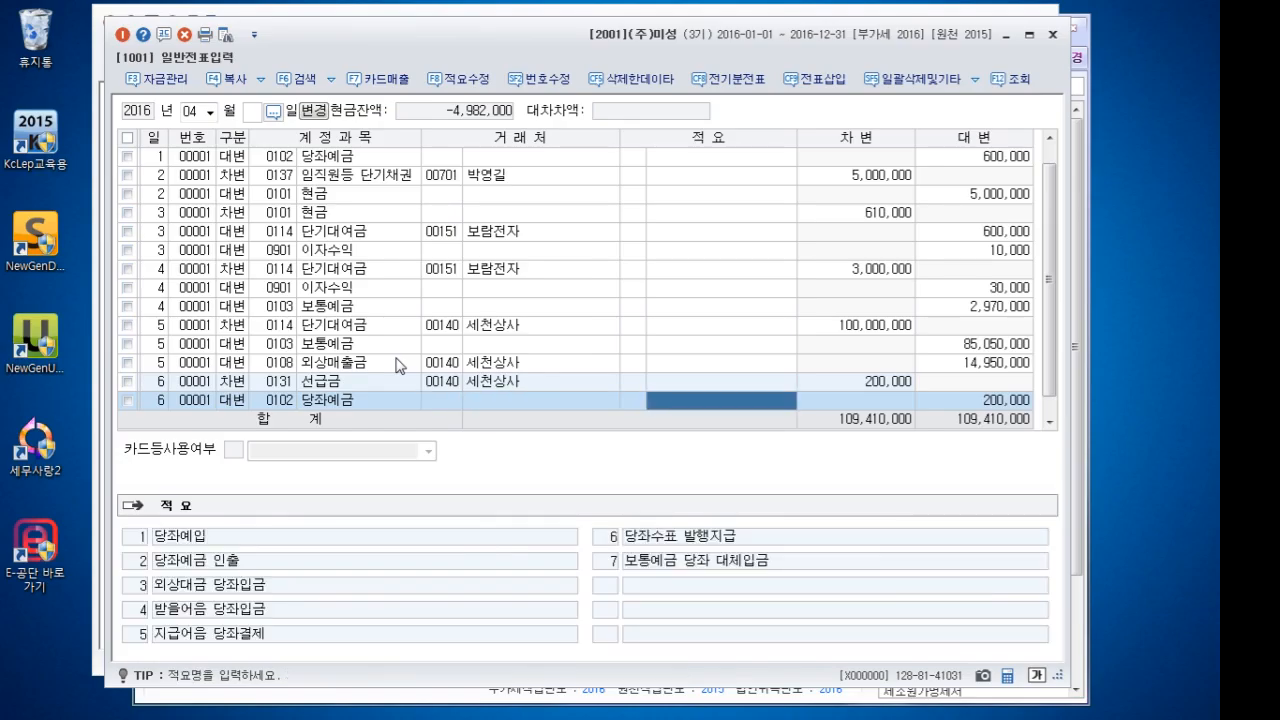
key(Return)
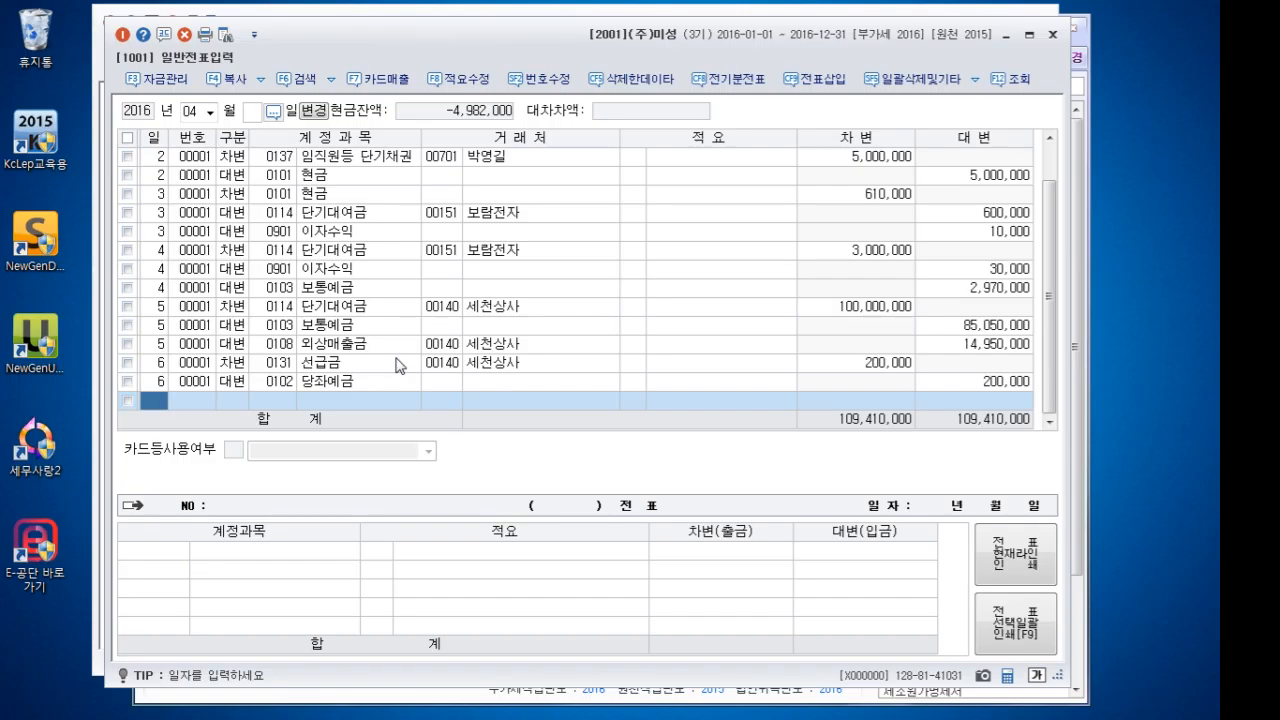
click(396, 360)
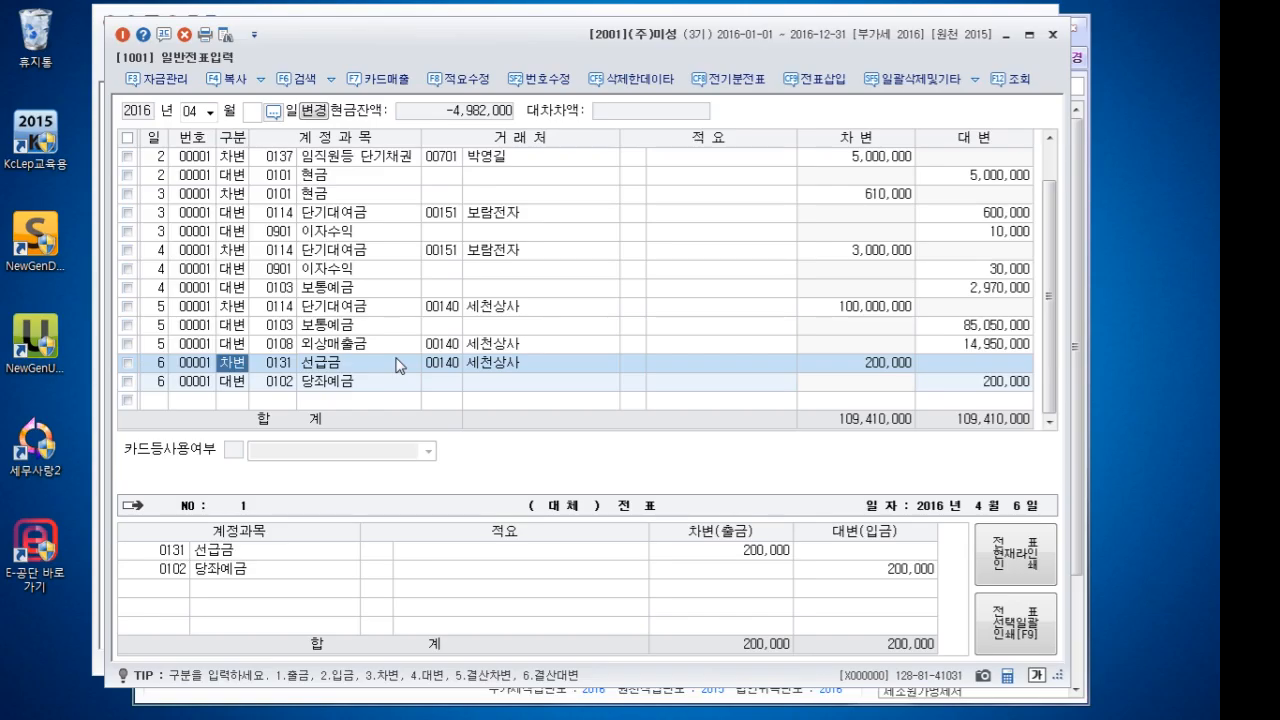
key(Down)
key(Down)
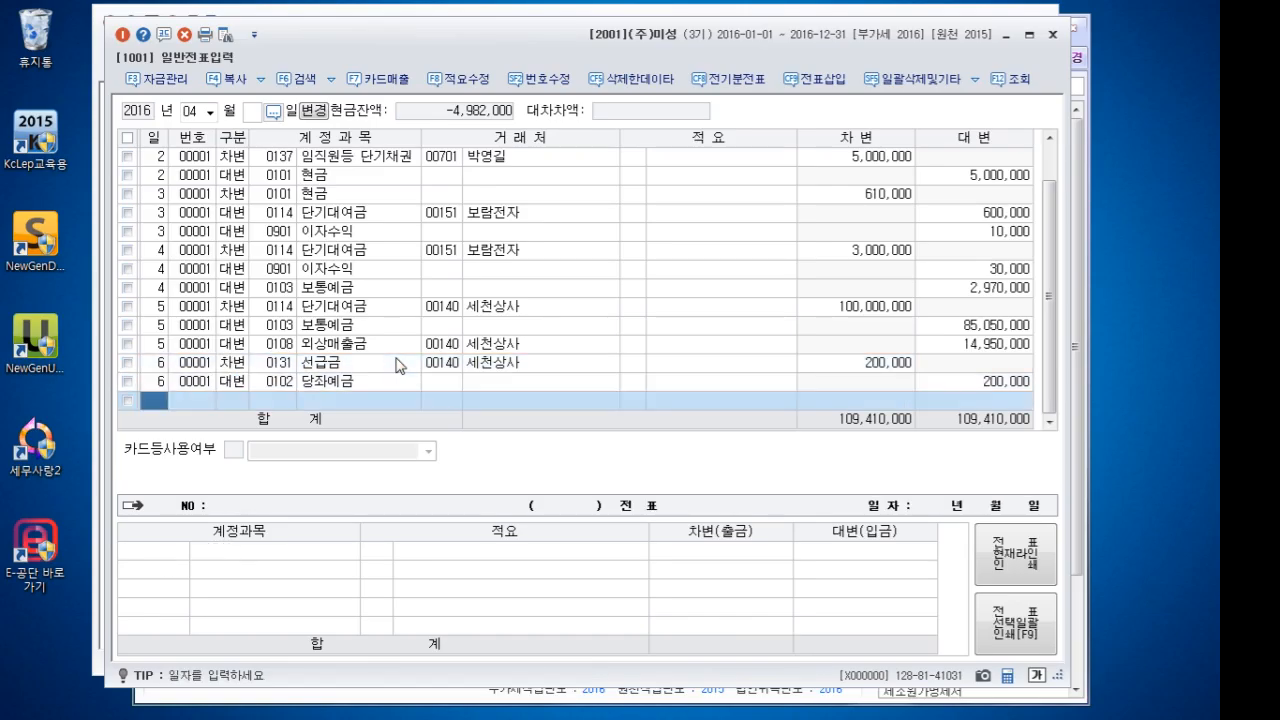
Enter a 7 April debit line for 0131 선급금, counterparty 소공백화점, without description, with an amount of 2,000,000
text(7)
key(Return)
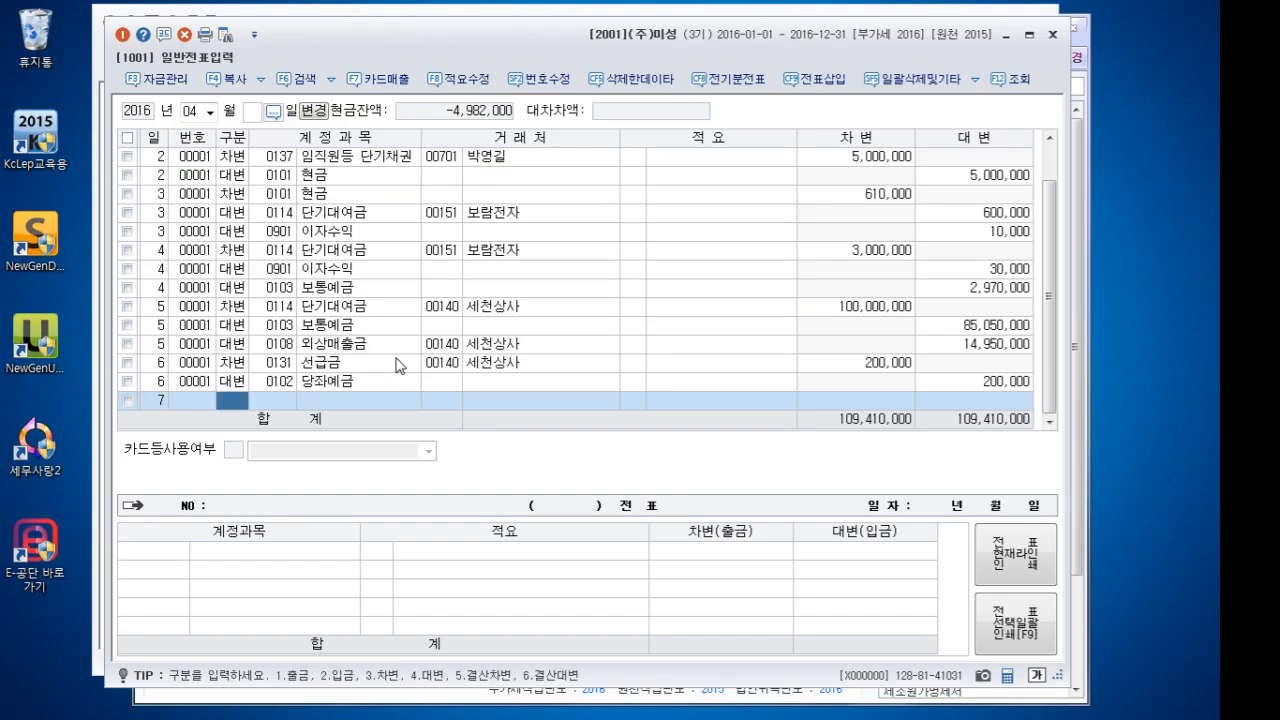
text(3)
key(Return)
text(131)
key(Return)
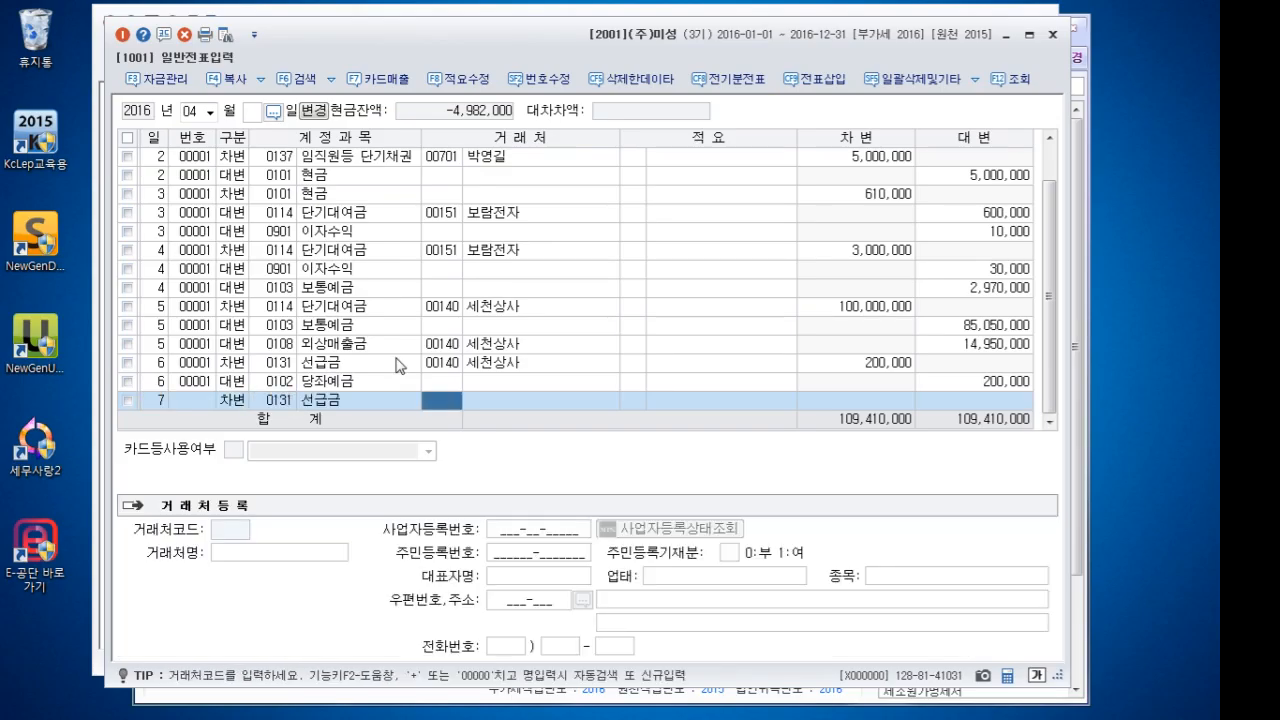
text(소공)
key(Return)
key(Return)
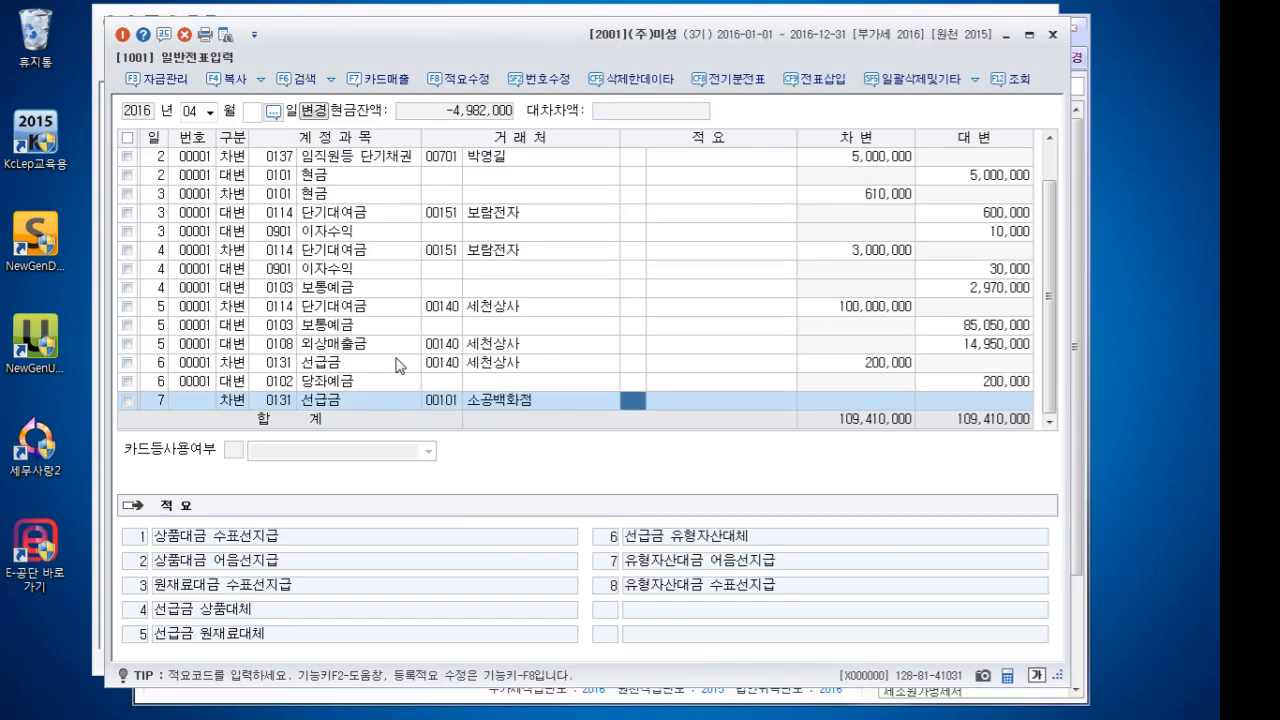
key(Return)
key(Return)
text(2000000)
key(Return)
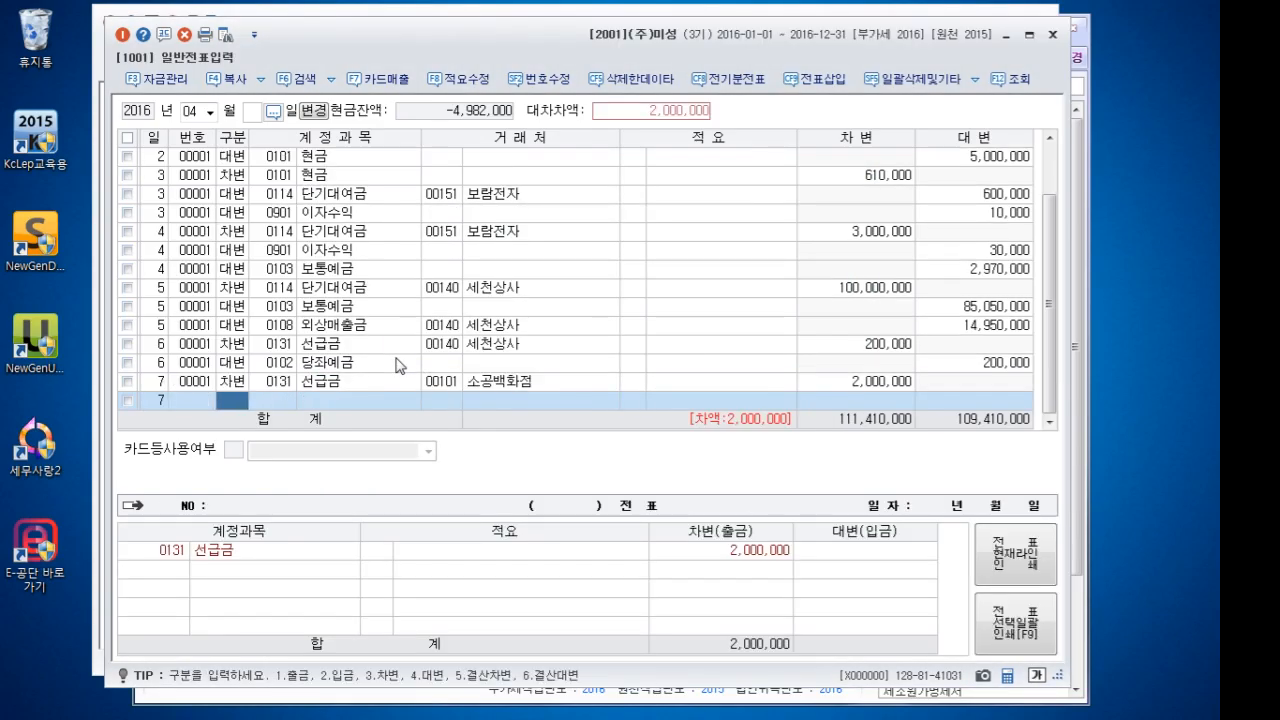
Balance the 7 April voucher with a credit line for 0101 현금 of 2,000,000, without counterparty or description
text(4)
key(Return)
text(101)
key(Return)
key(Return)
key(Return)
key(Return)
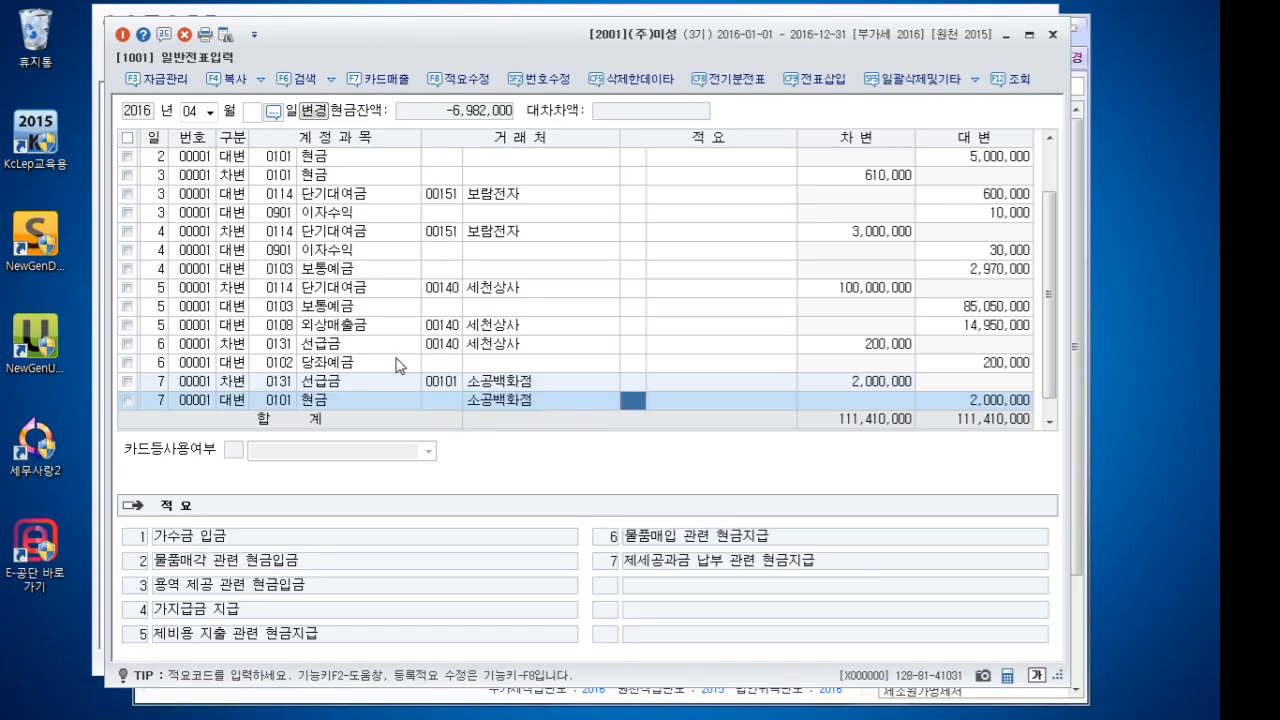
key(Return)
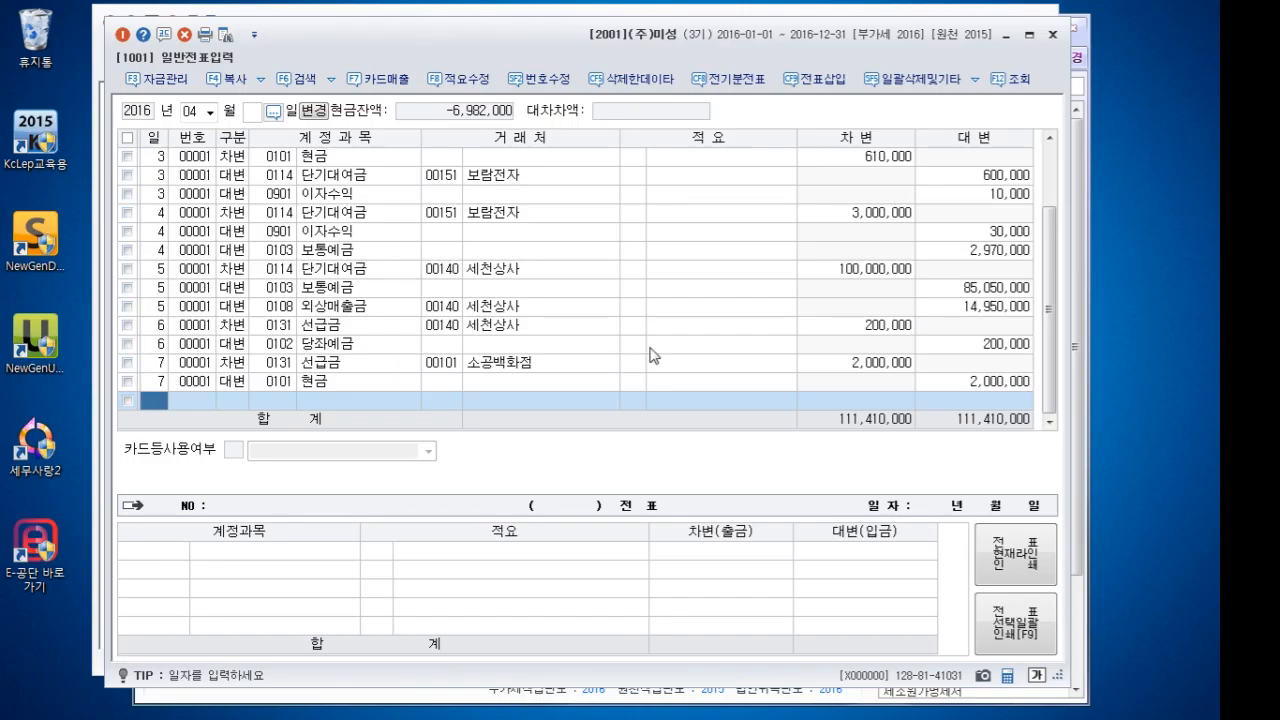
click(1160, 718)
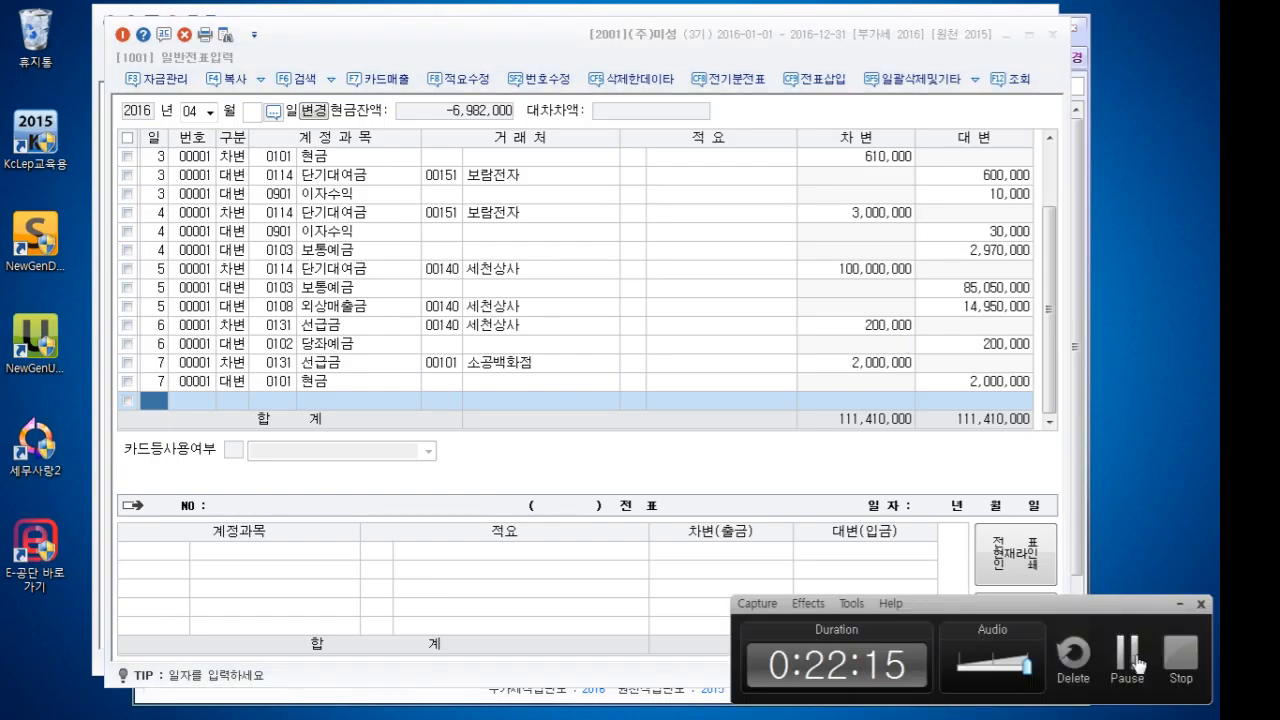
click(1127, 655)
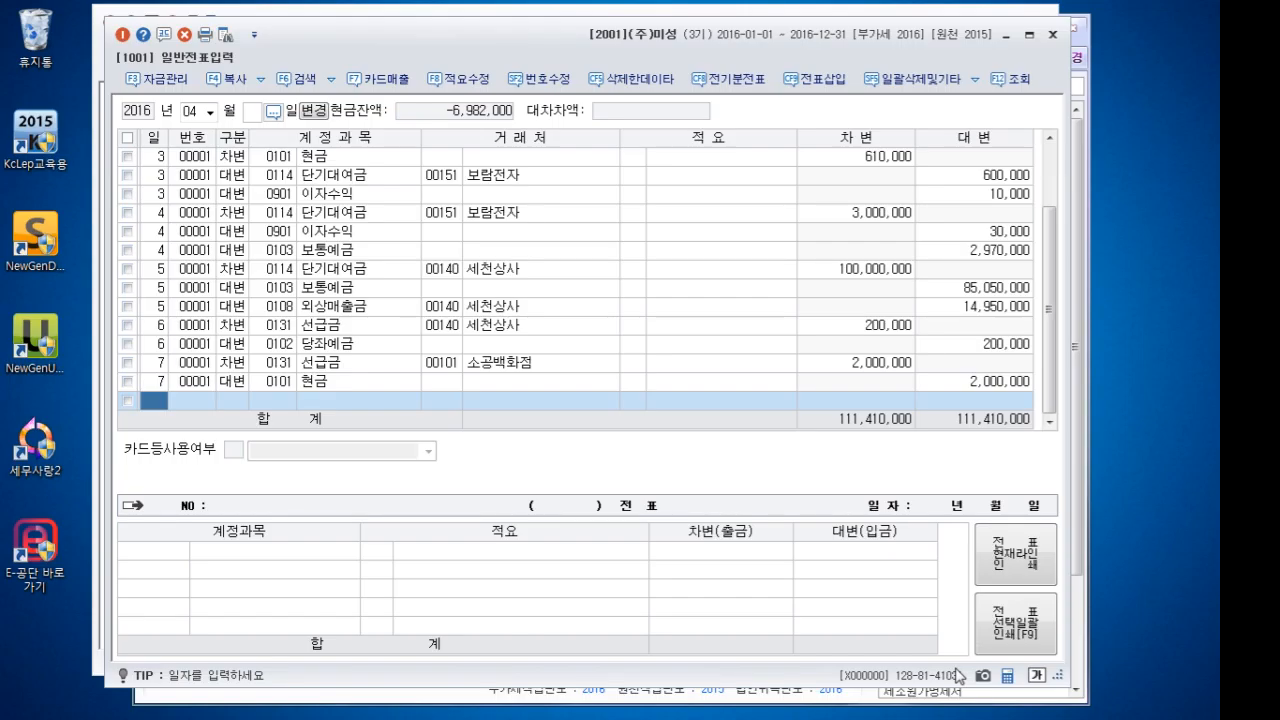
Start an 8 April debit line for account 0131 선급금
text(8)
key(Return)
text(3)
key(Return)
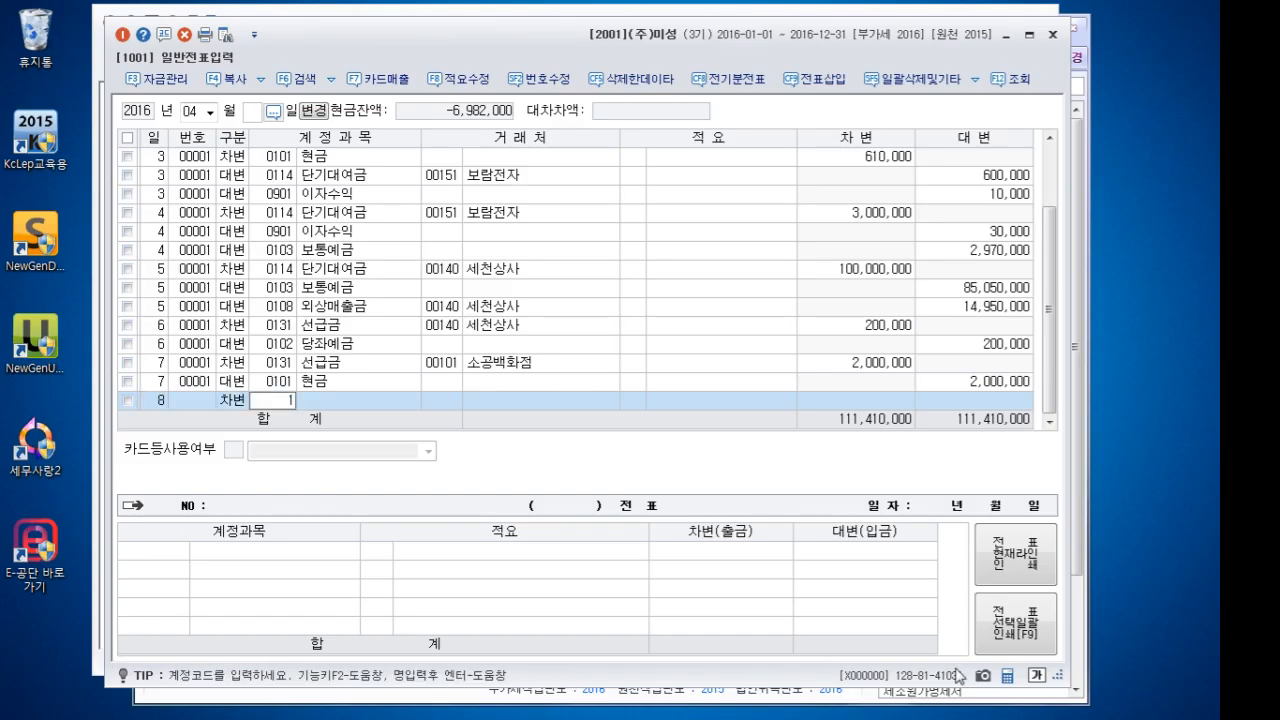
text(131)
key(Return)
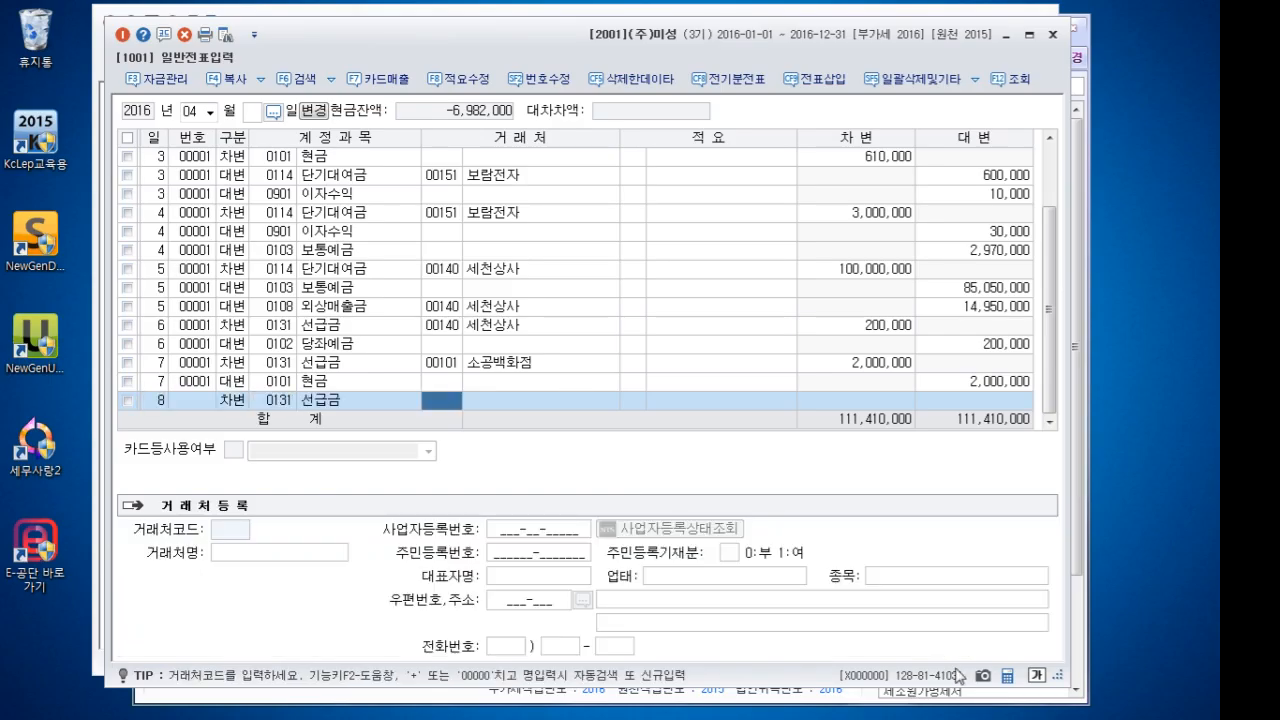
Search the counterparty list for (주)개성상회 from the 8 April line
text(개셍)
key(Return)
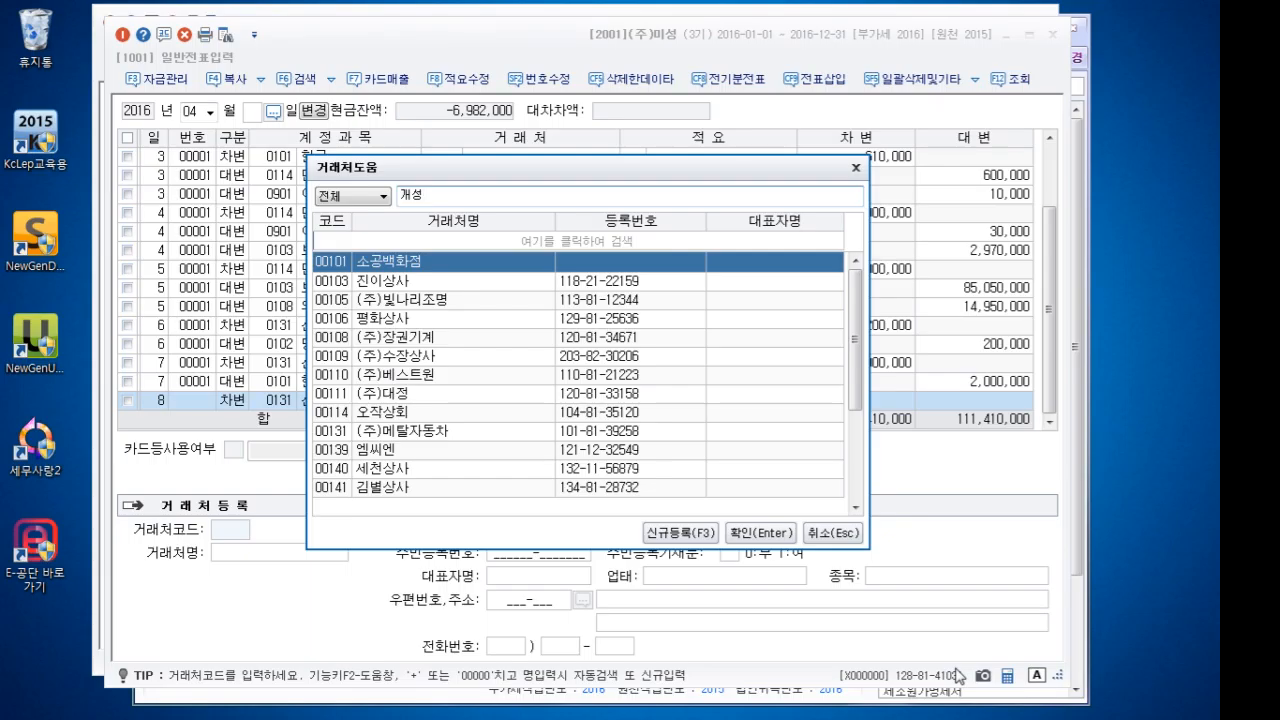
key(BackSpace)
key(BackSpace)
text((주)개)
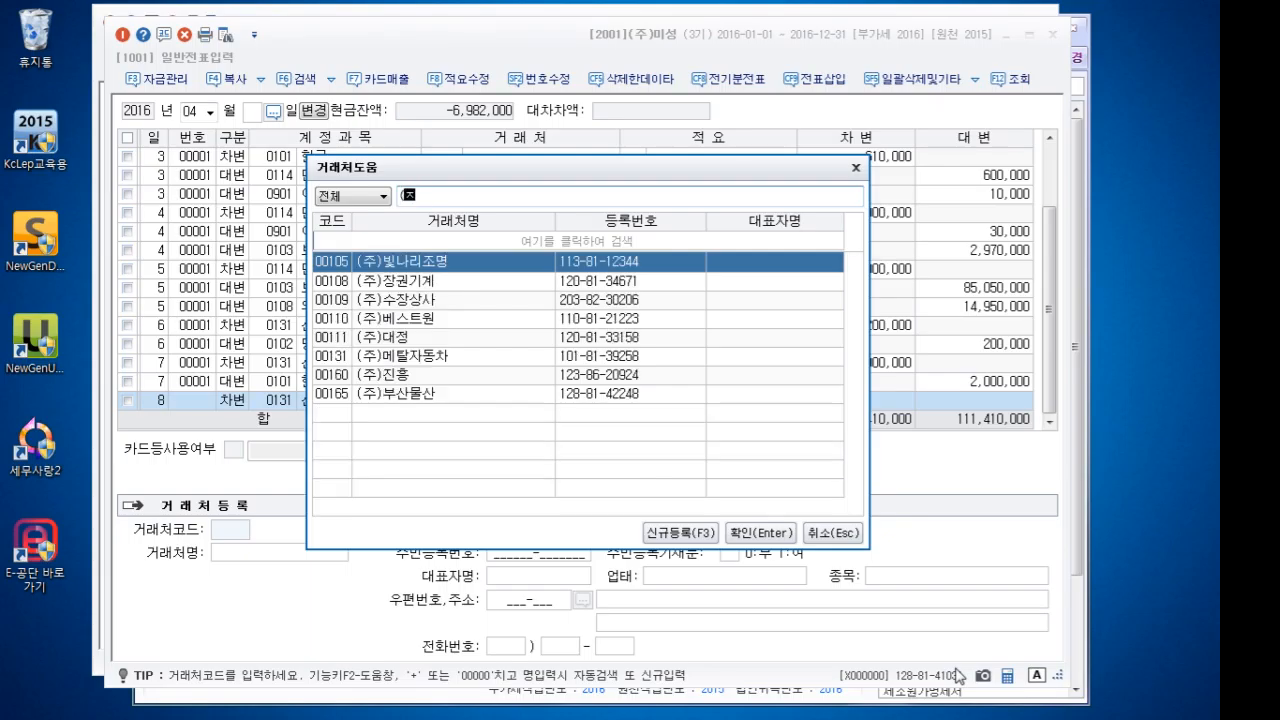
text(성상회)
Check which general counterparty codes are already in use in 거래처등록, and close the counterparty search
key(alt+Tab)
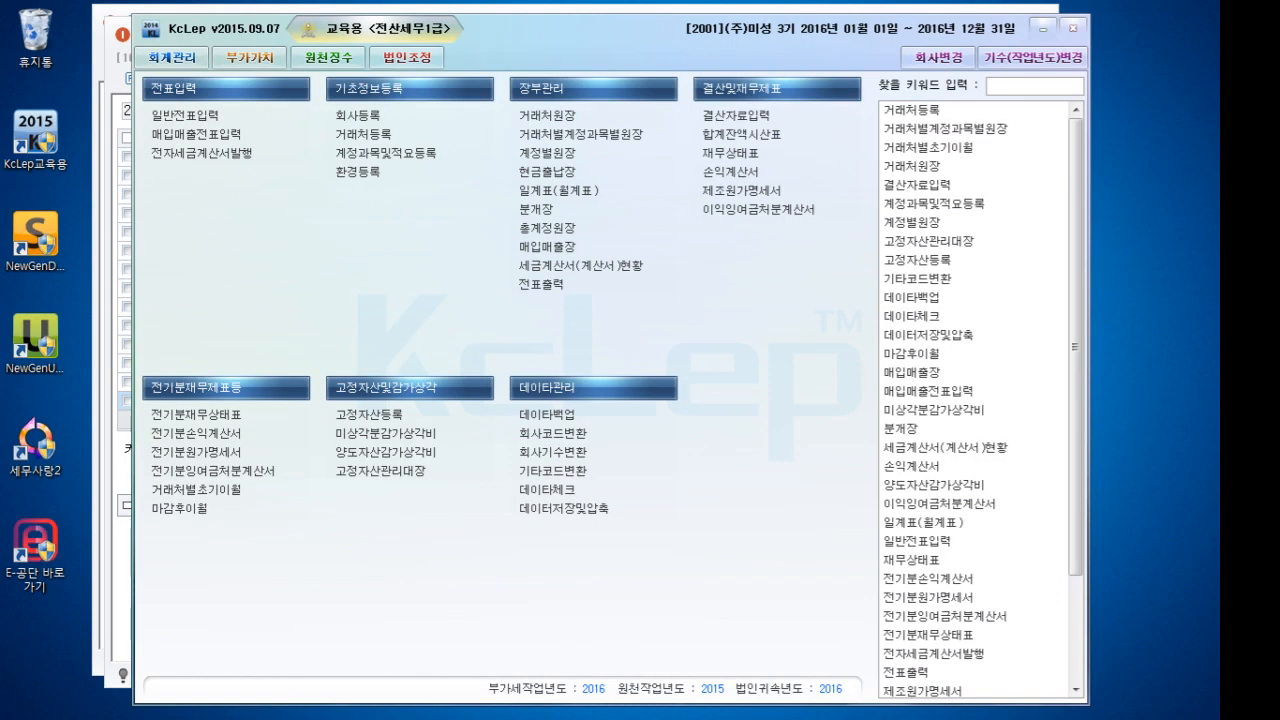
click(416, 133)
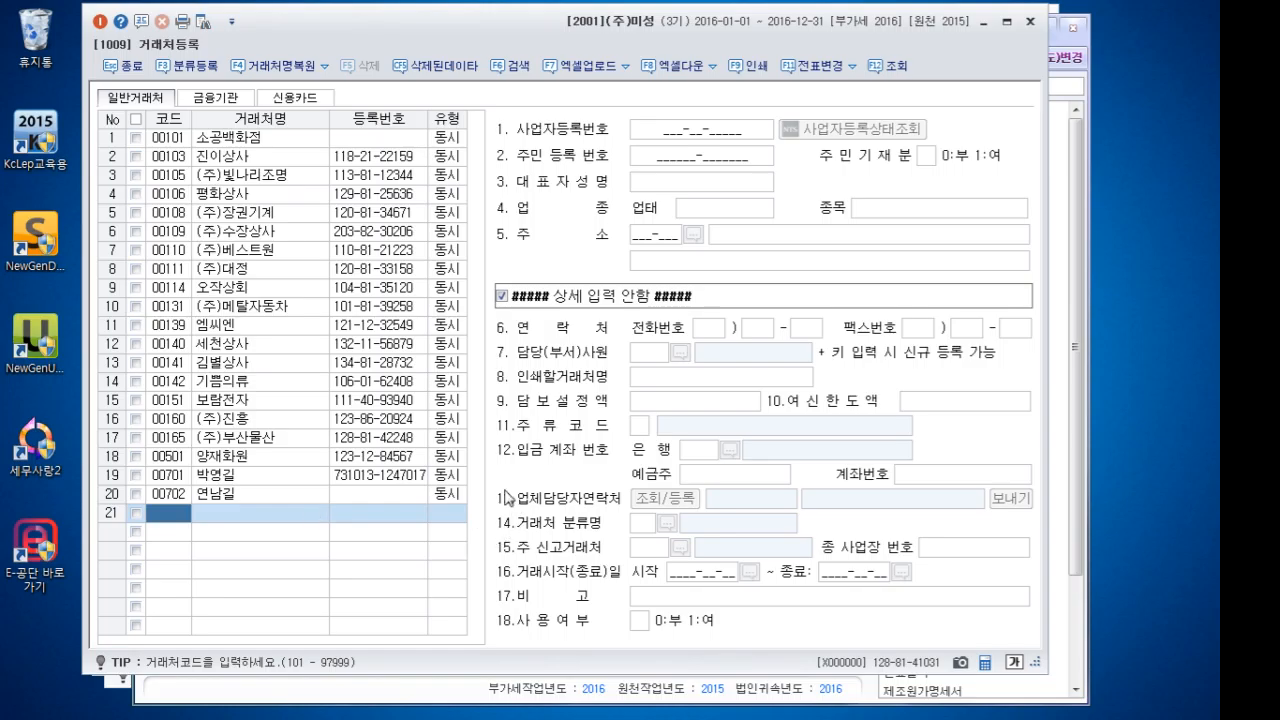
click(991, 25)
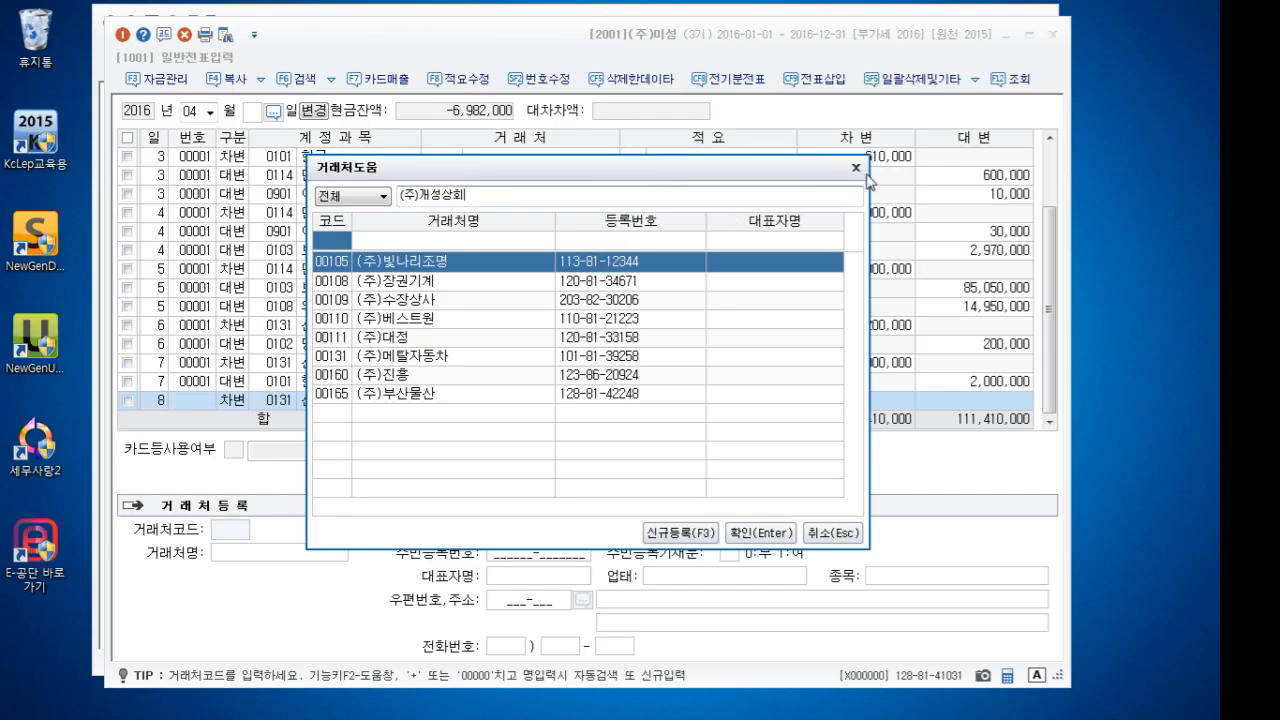
click(855, 168)
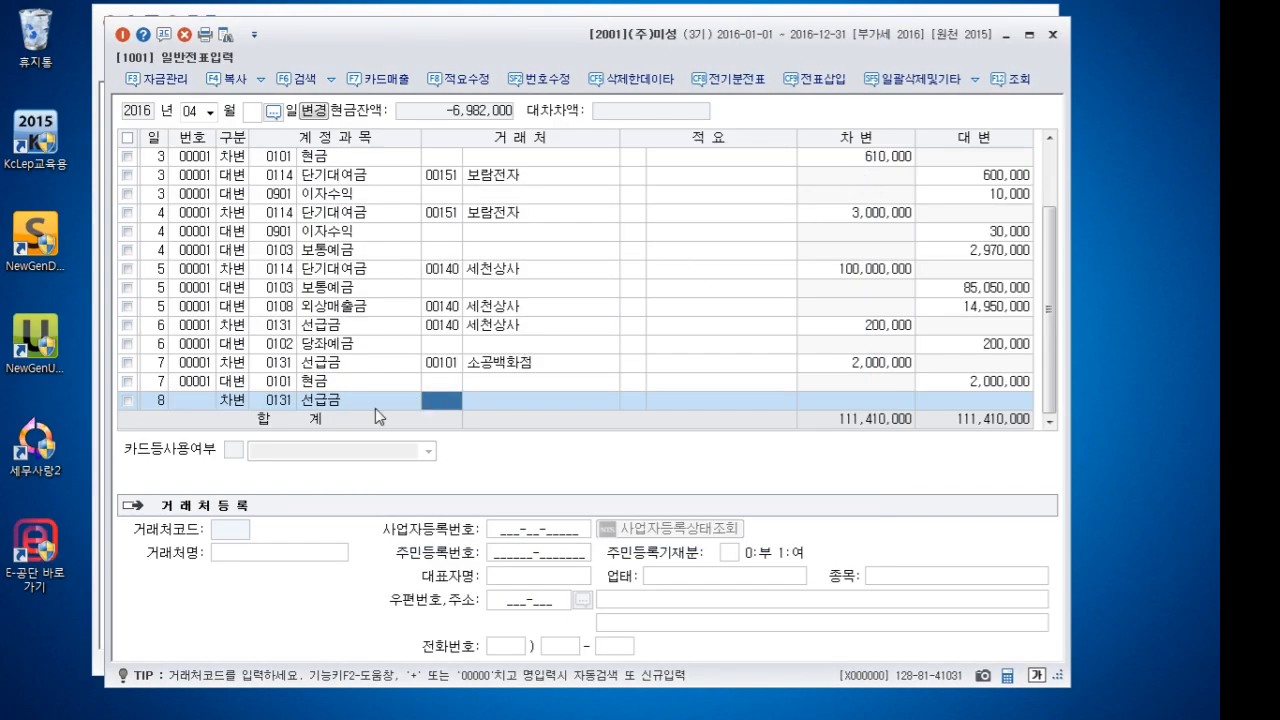
Create (주)개성상회 as a new general counterparty from the 8 April line, with code 00502 and type 동시
click(305, 405)
click(432, 400)
key(F2)
text(()
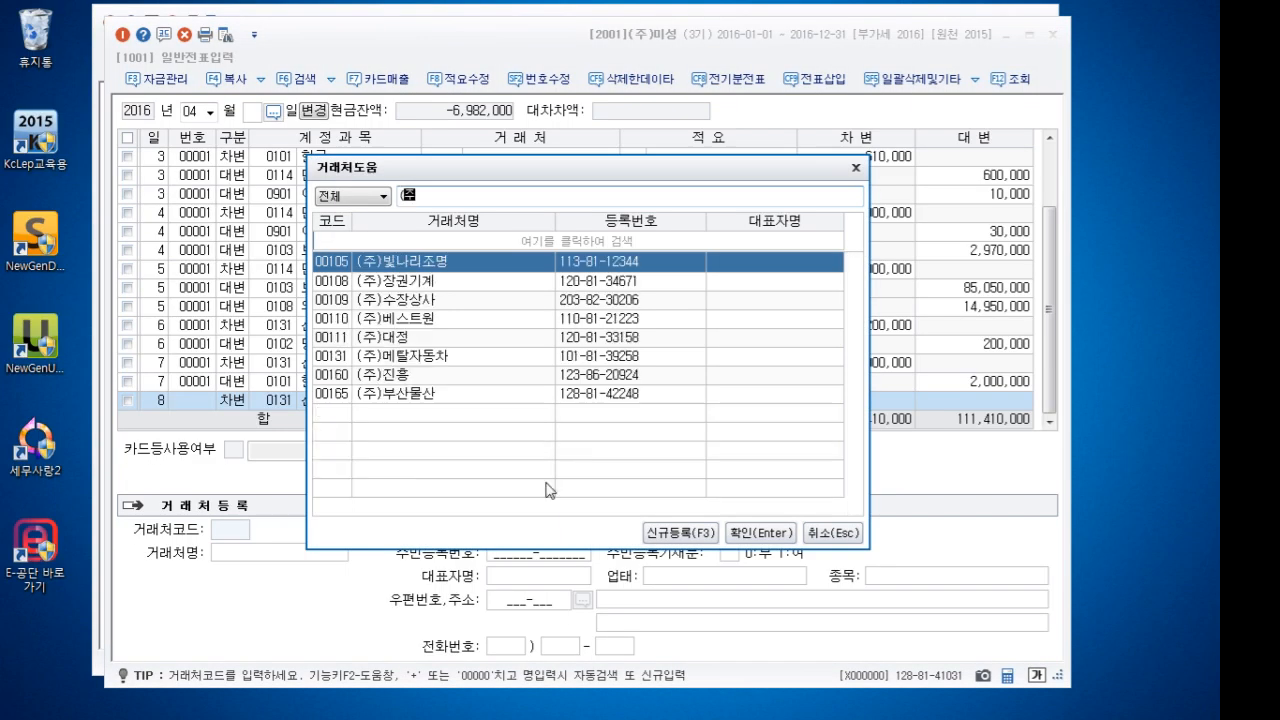
text(주)개성ㅅ상회)
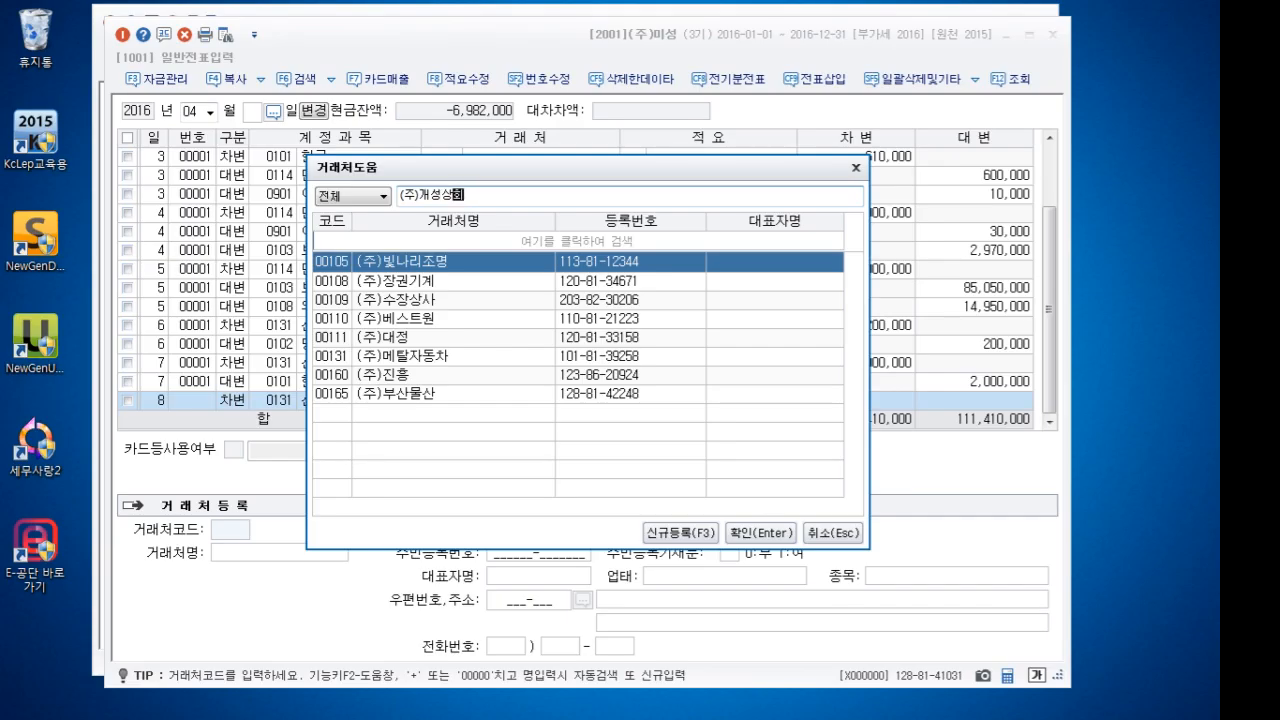
click(662, 533)
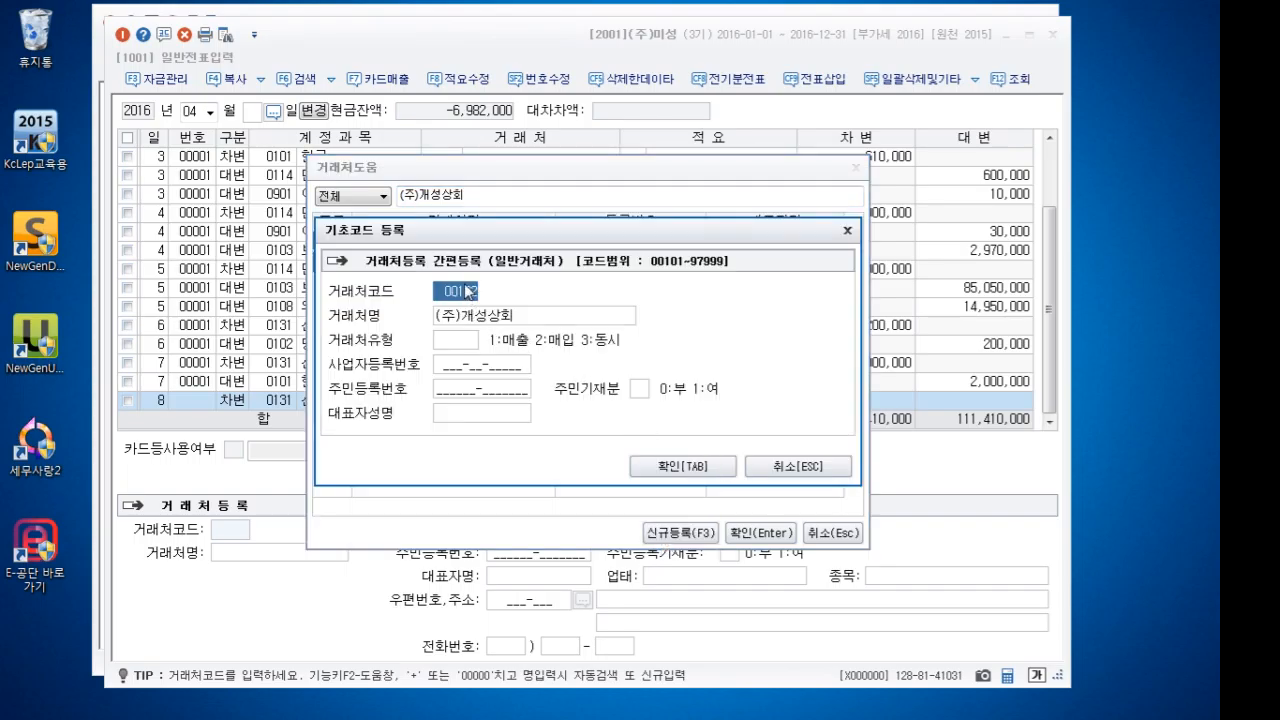
text(502)
key(Return)
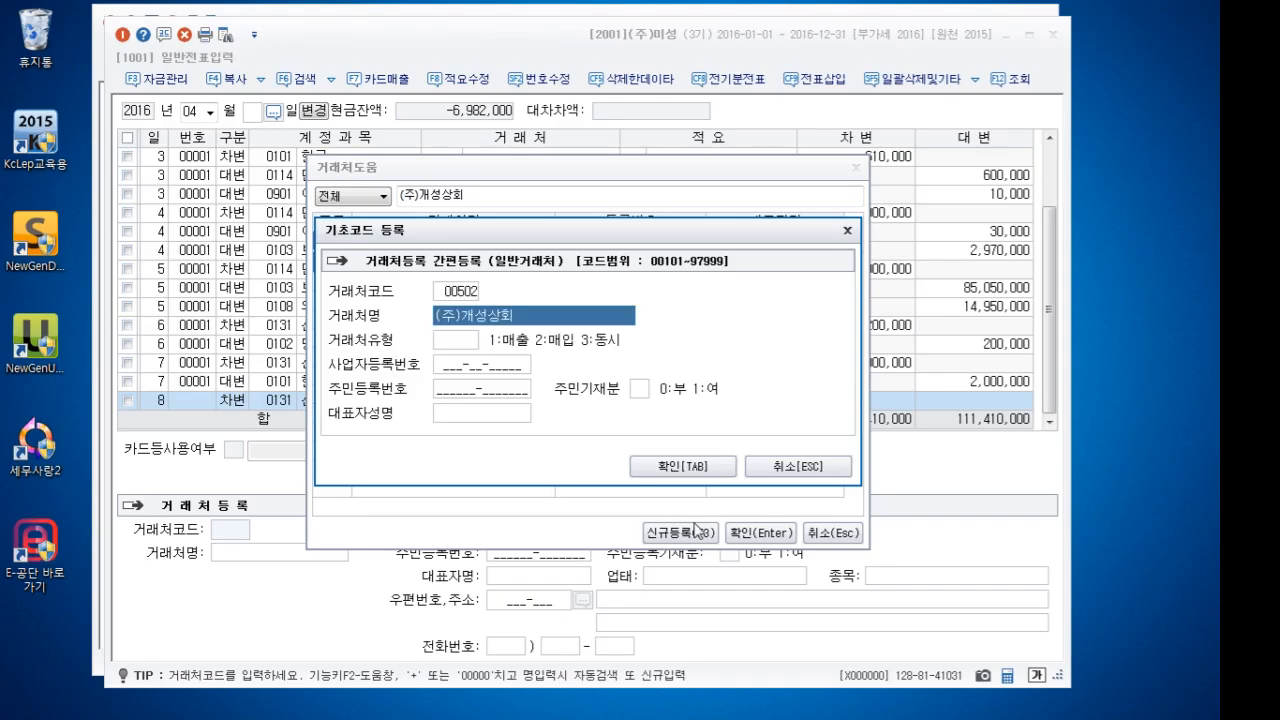
key(Return)
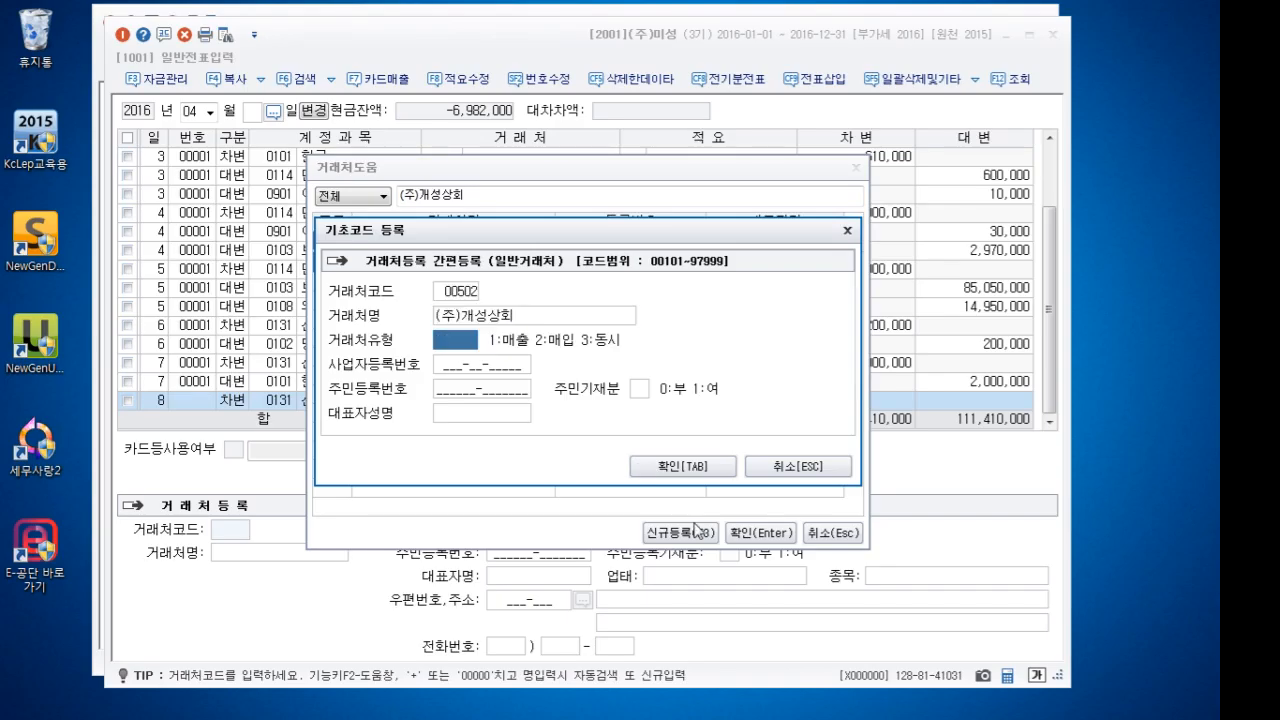
text(3)
key(Return)
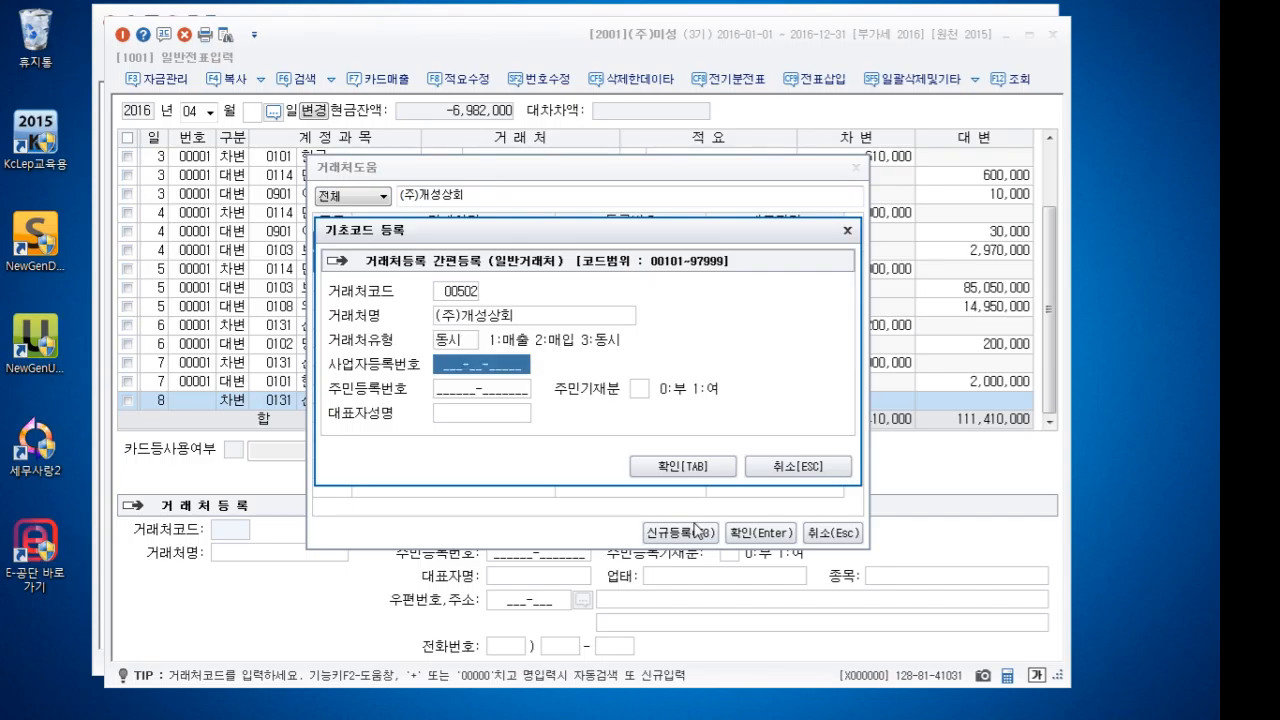
Fill in the new counterparty's business registration number and representative's name, leave the resident number blank, and save it to the line
text(106-81-)
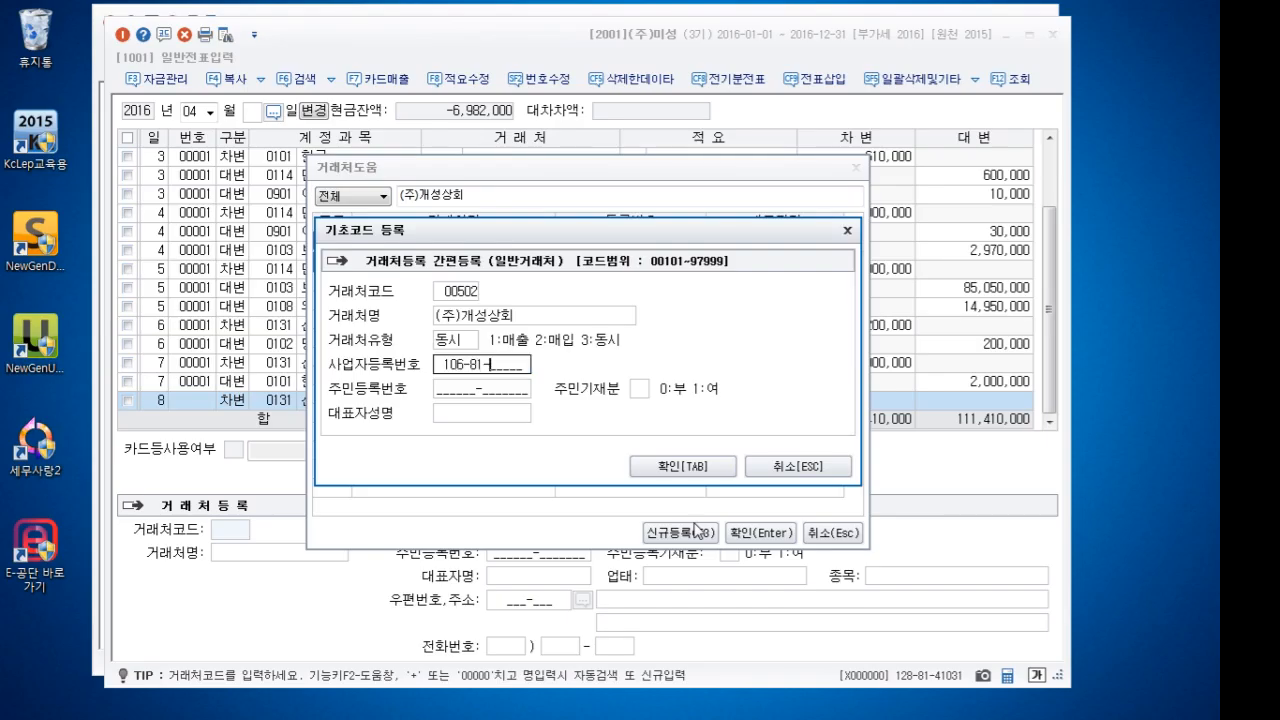
text(43567)
key(Return)
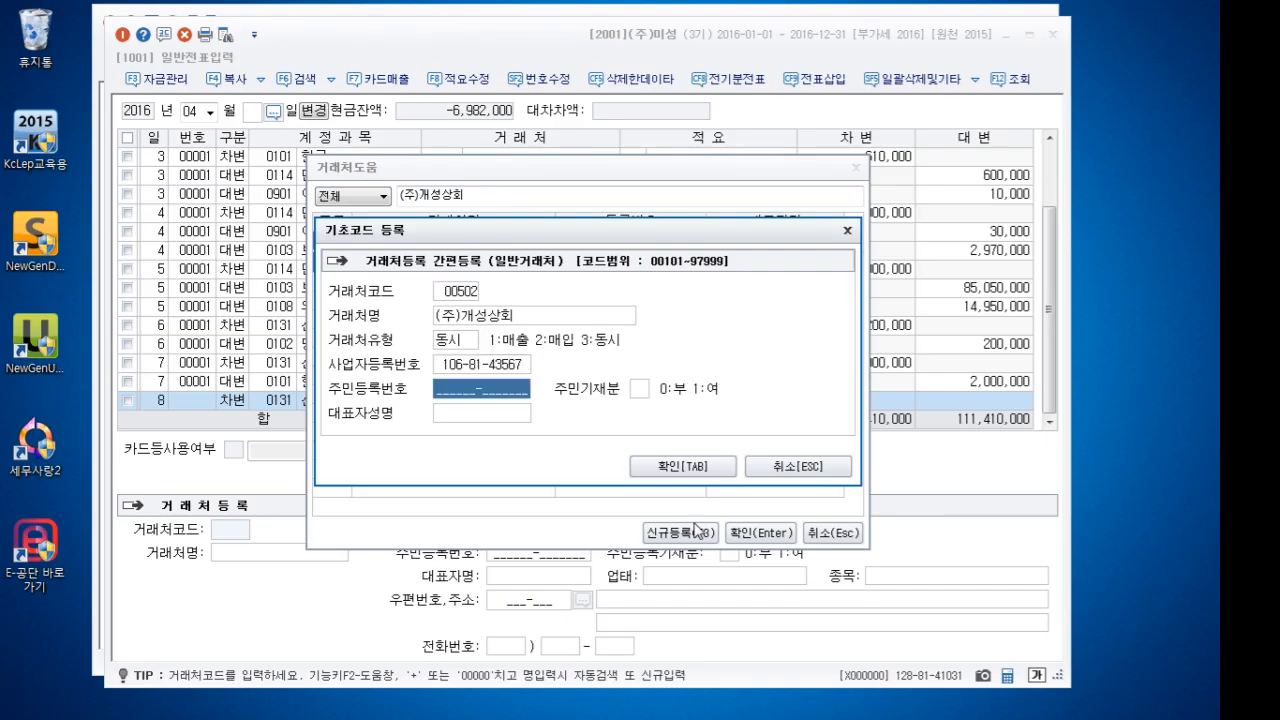
key(Return)
key(Return)
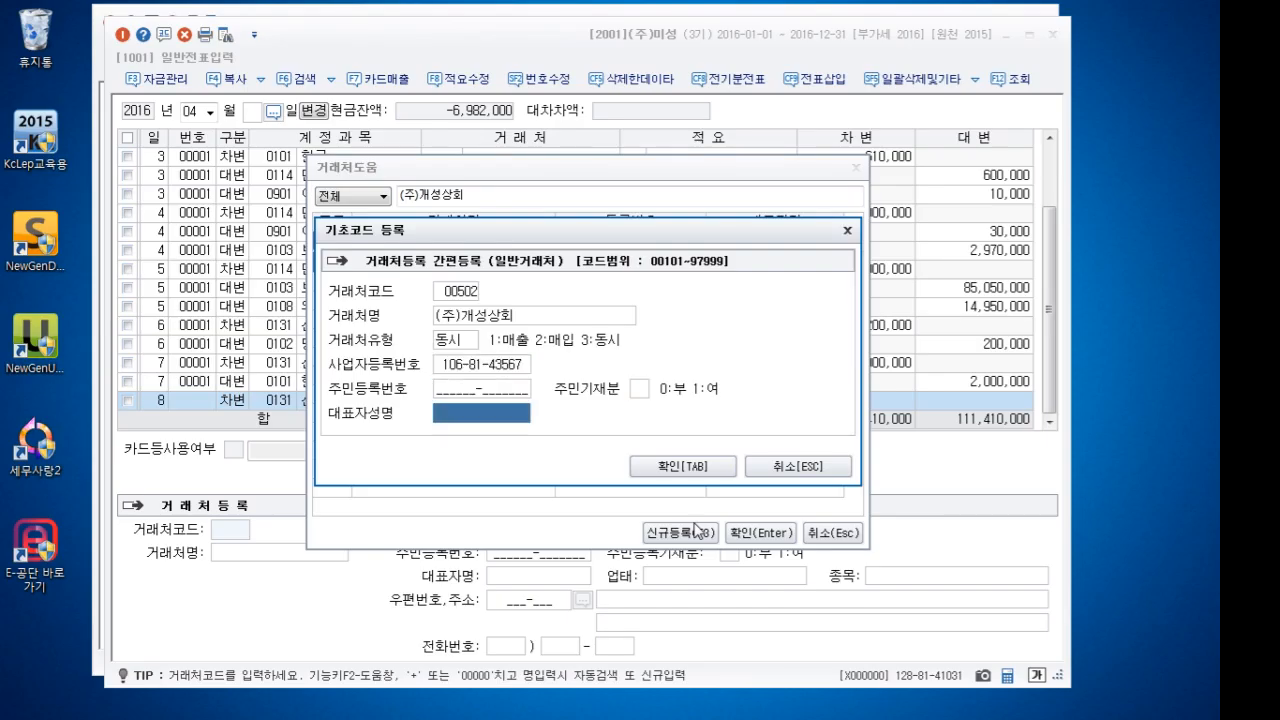
text(이병열)
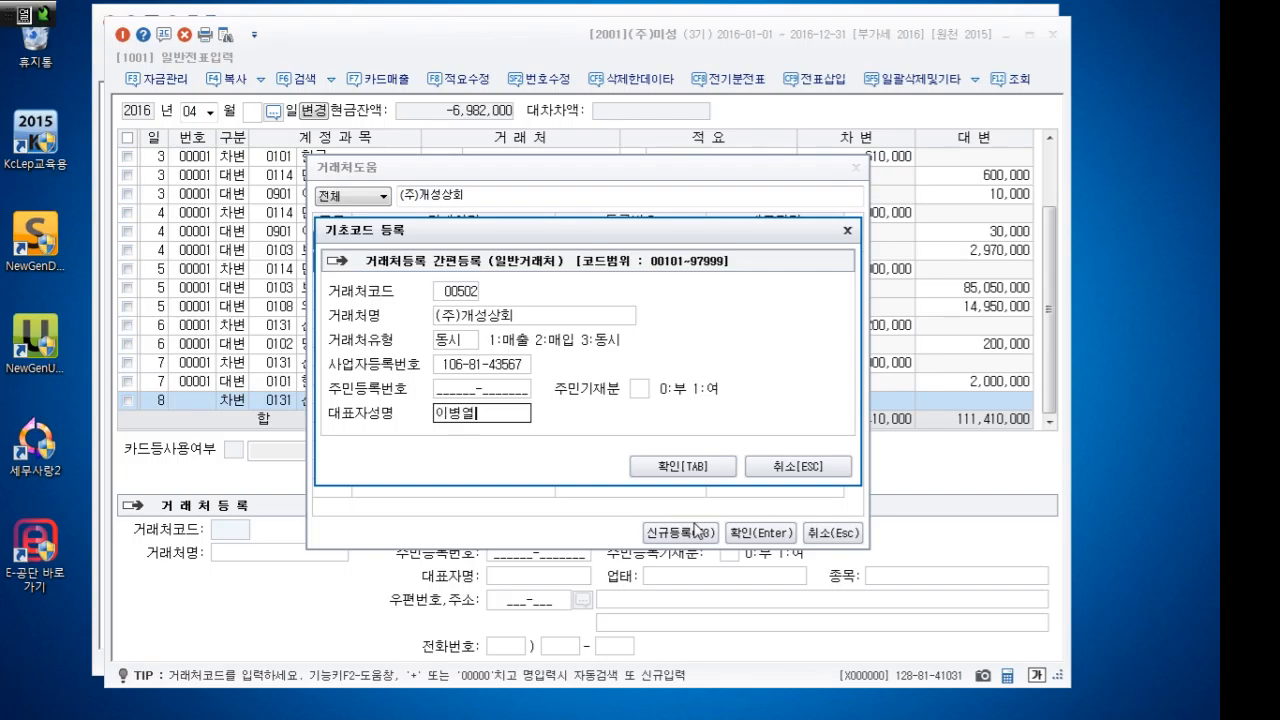
key(Return)
key(Tab)
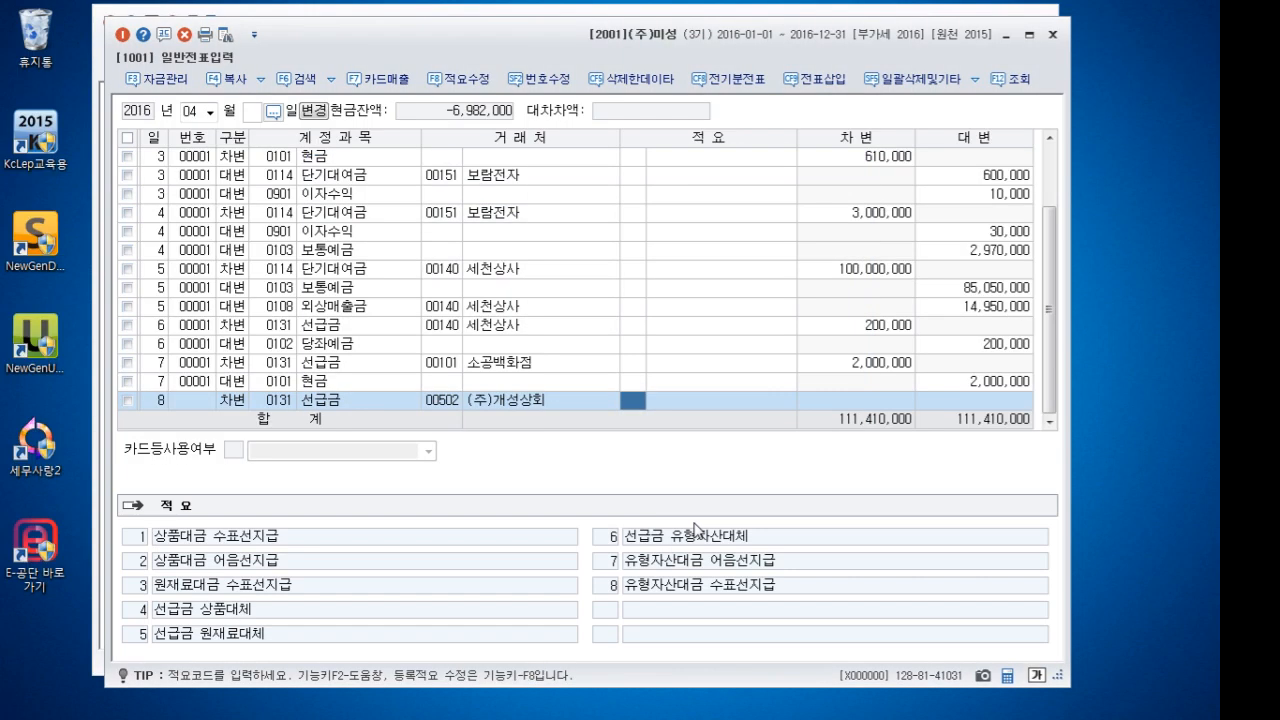
Fill in the business type (업태) 도매 and item (종목) 문구 for (주)개성상회 in the 8 April line's counterparty details
click(446, 404)
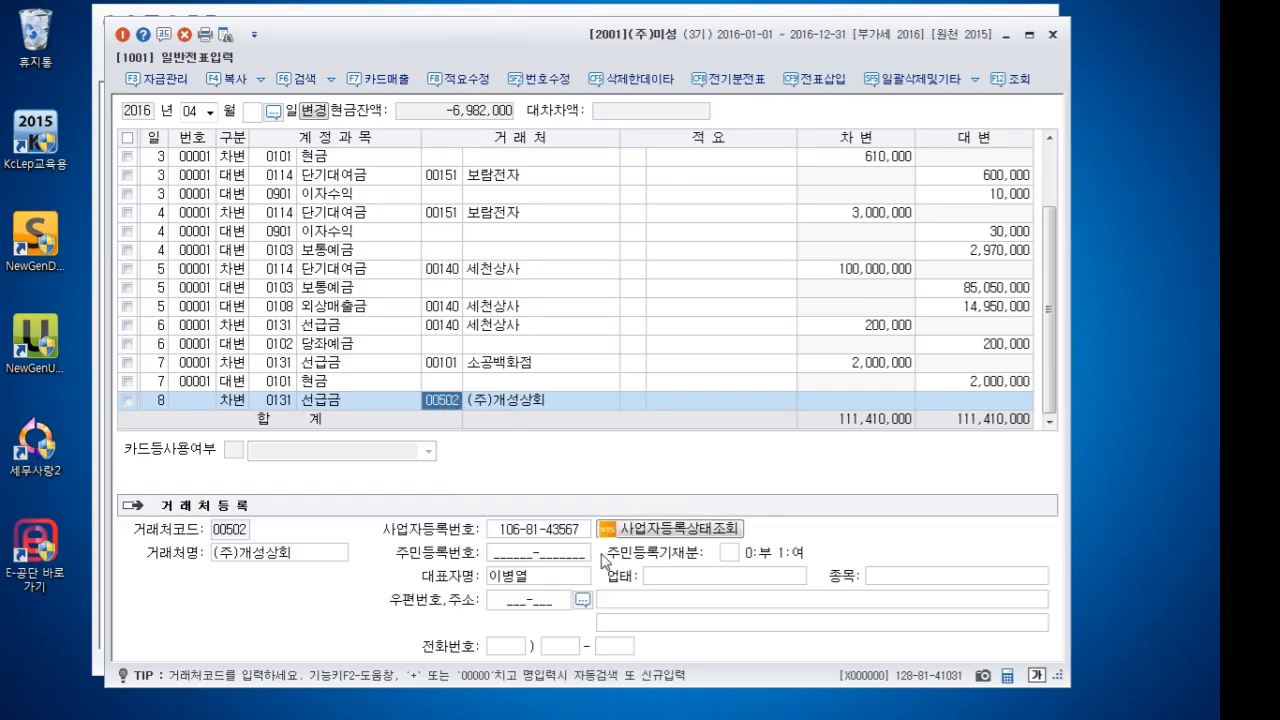
click(723, 580)
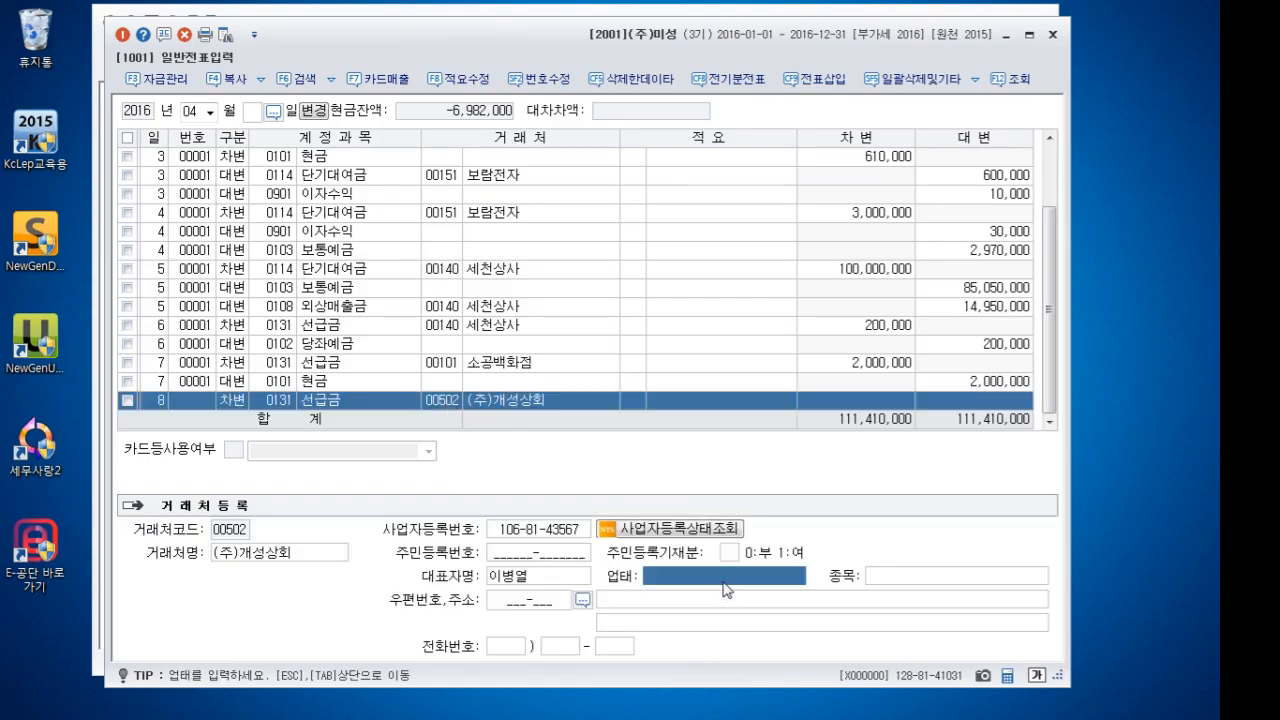
text(도매)
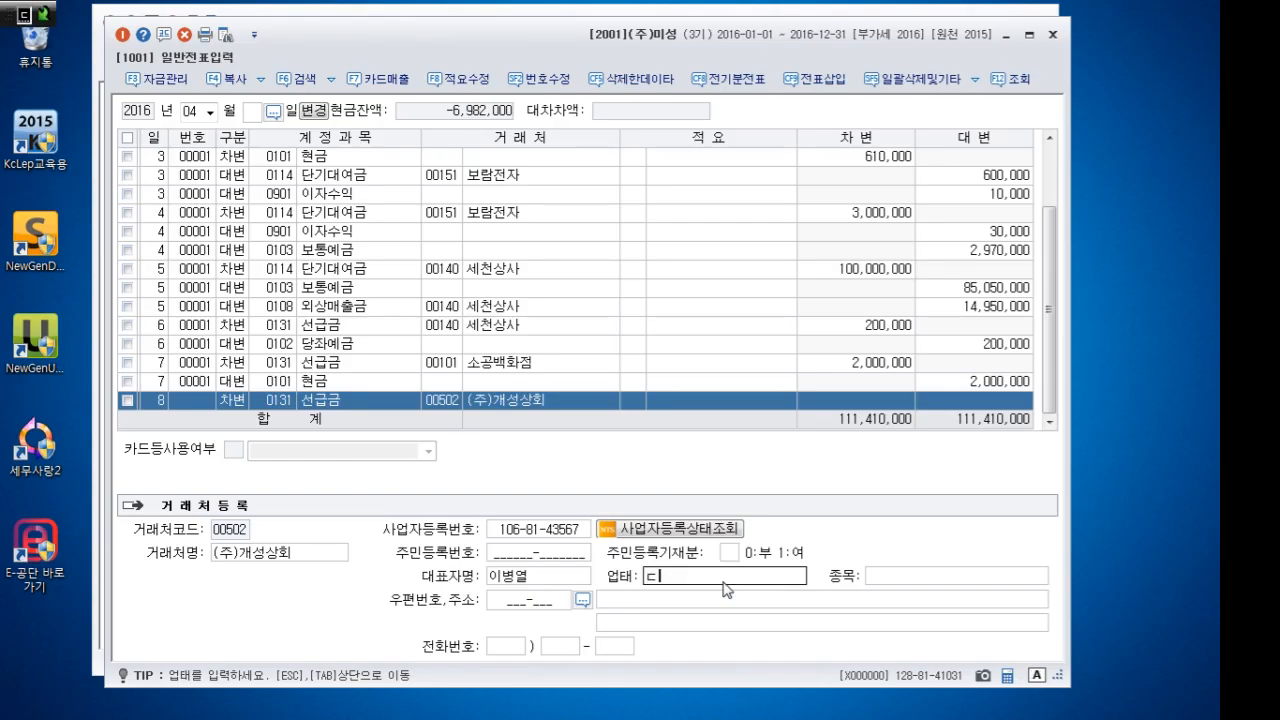
key(Return)
text(문구)
key(Return)
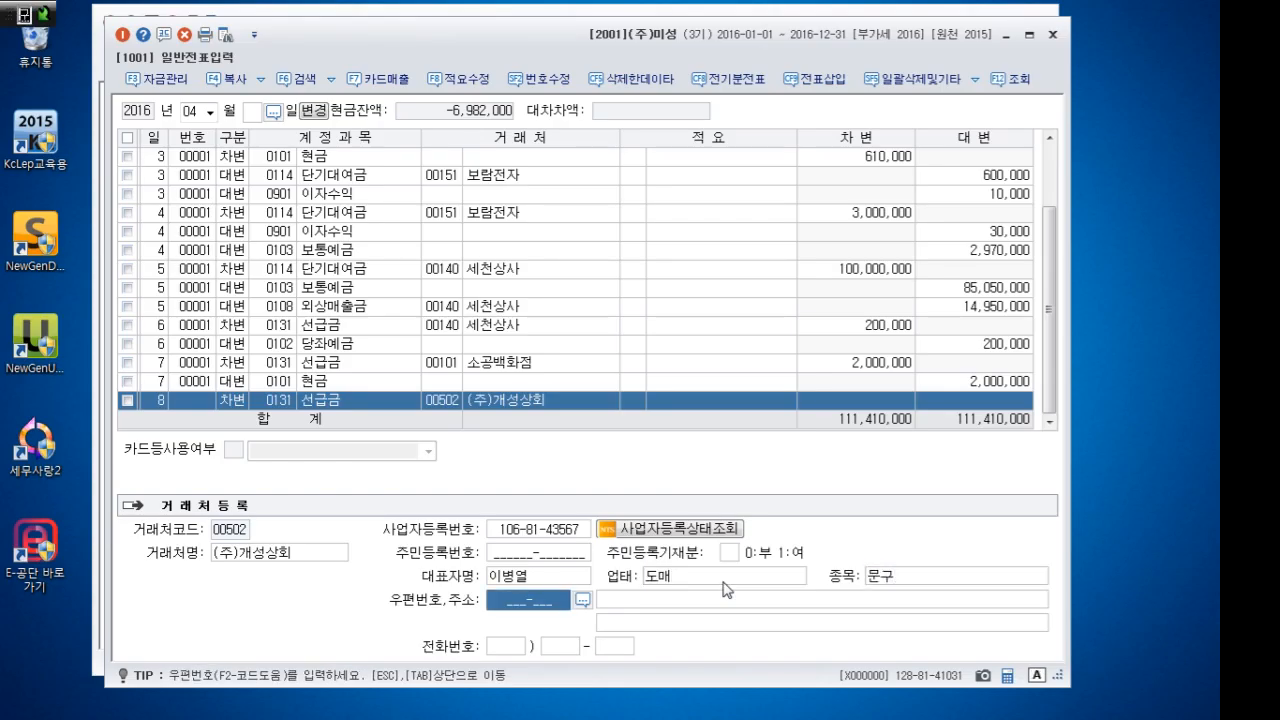
Look up (주)개성상회's road-name address in the 서울특별시 postal code search and apply the matching address to its counterparty details
key(F2)
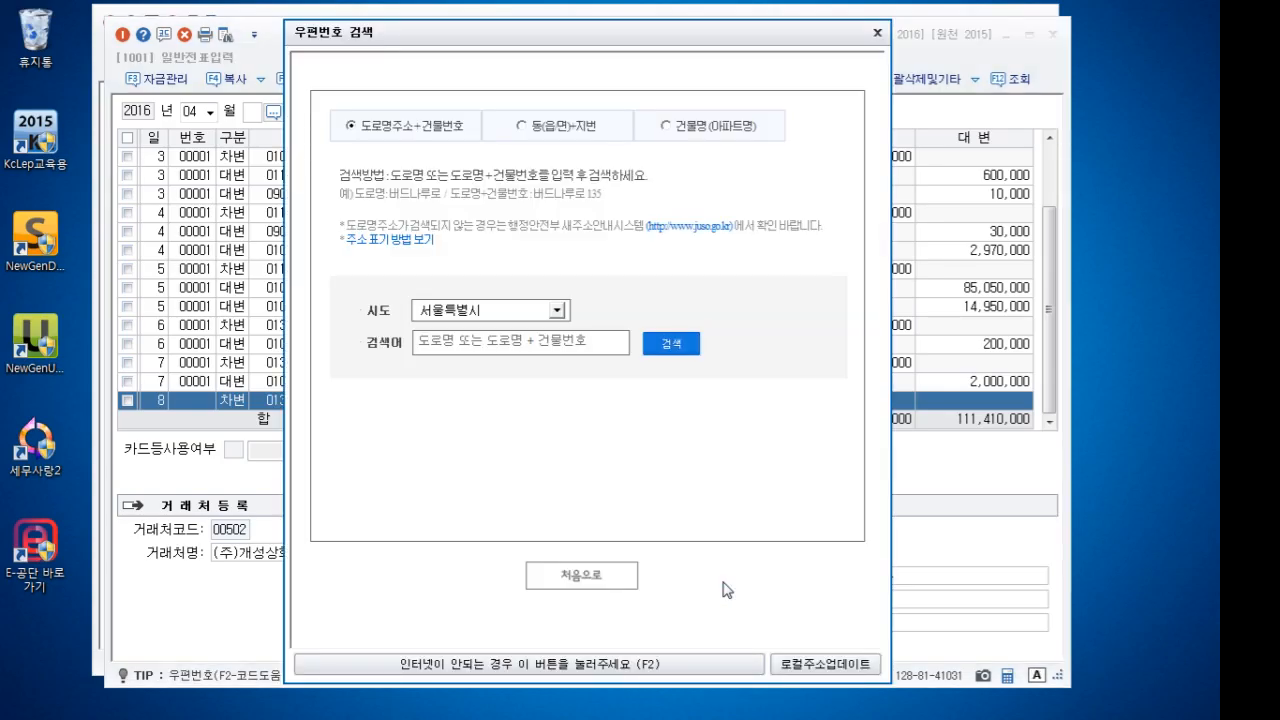
click(599, 344)
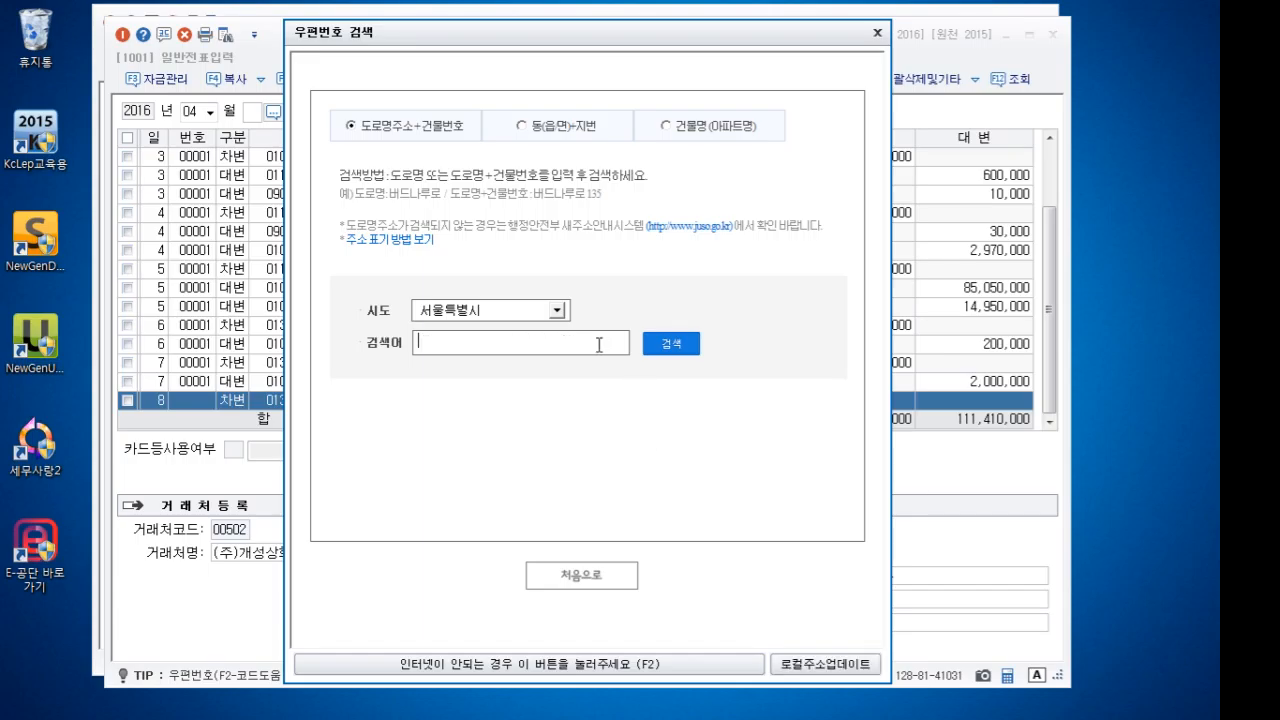
text(남대문로 114-1)
key(Return)
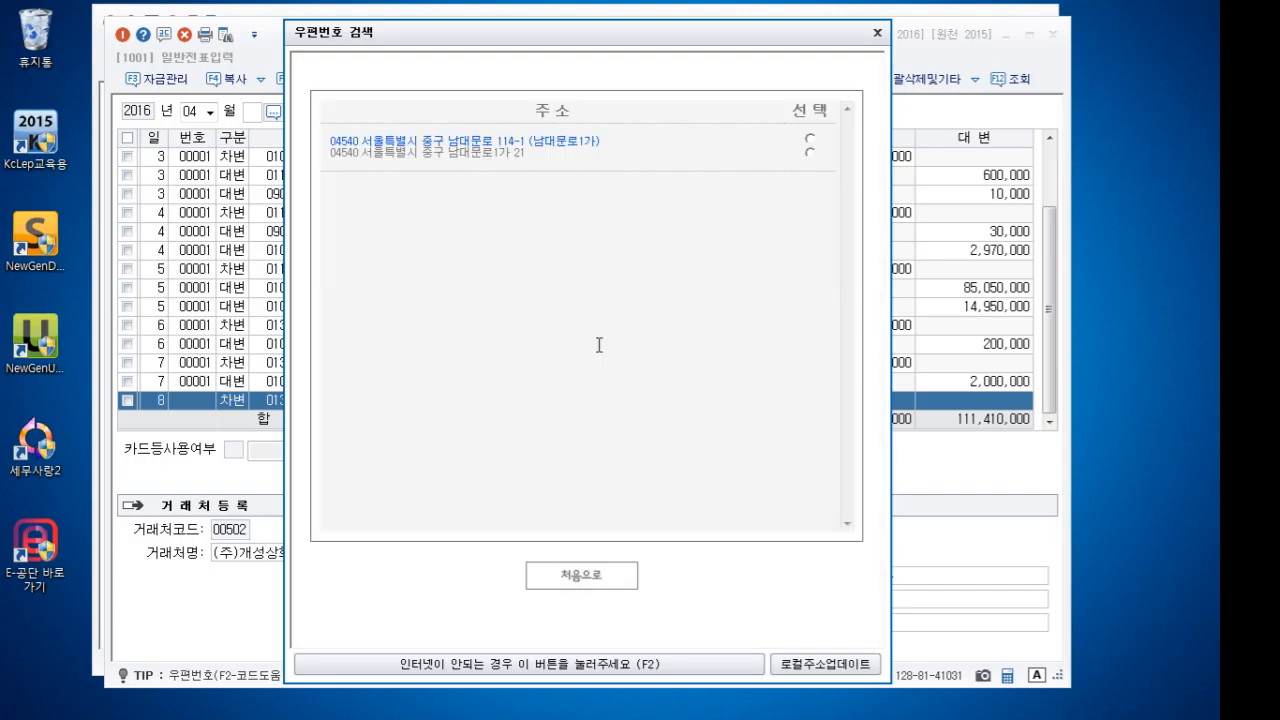
click(810, 139)
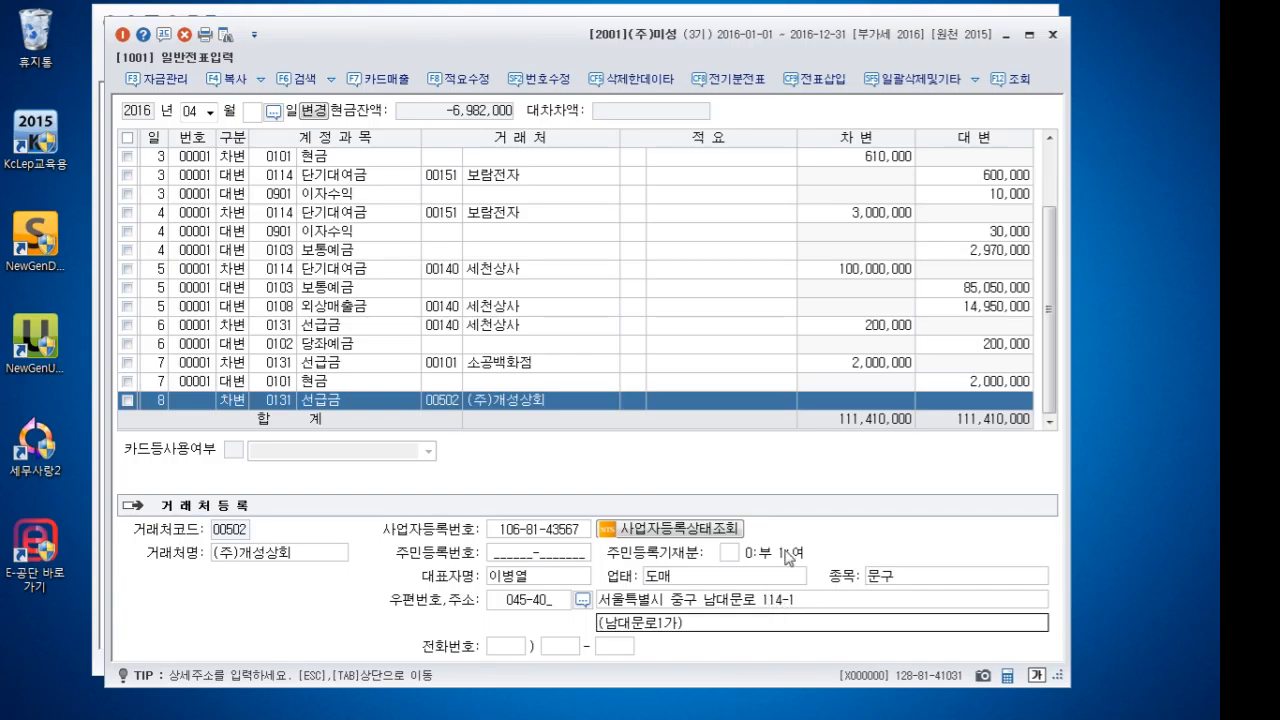
Check the registered details of (주)개성상회 in the refreshed 거래처등록 list and close that window
key(alt+Tab)
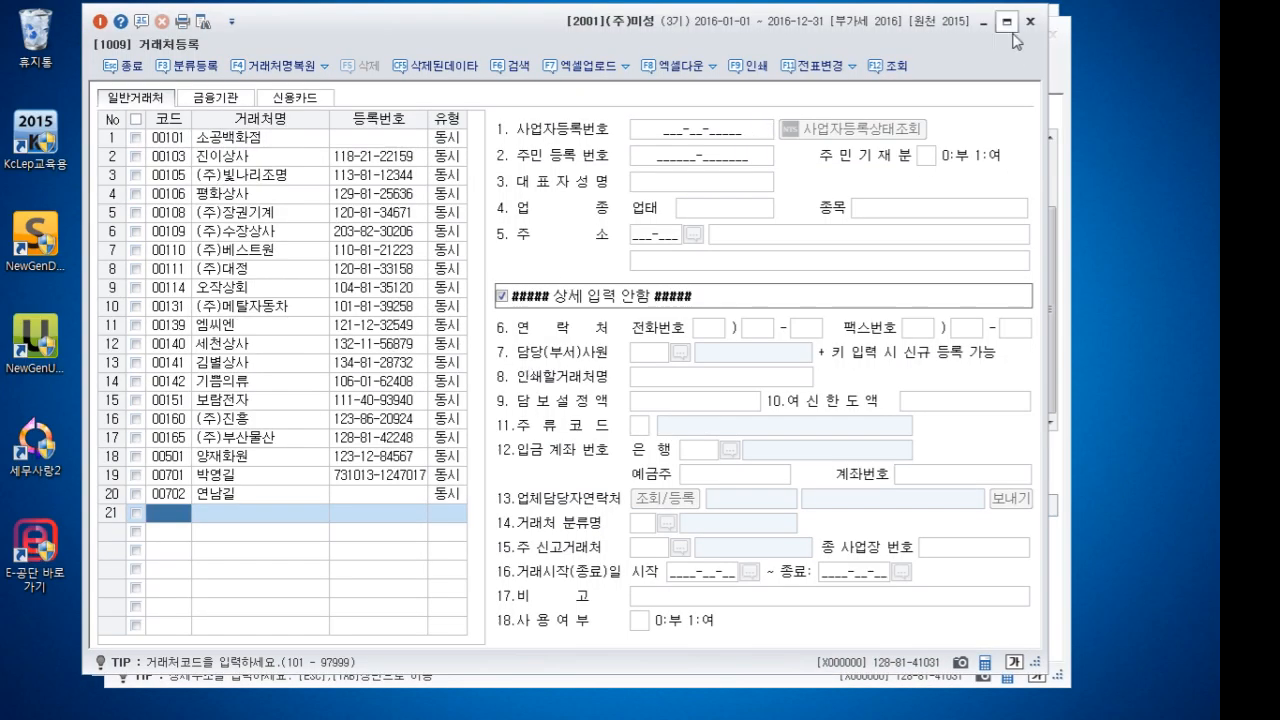
click(880, 72)
click(256, 485)
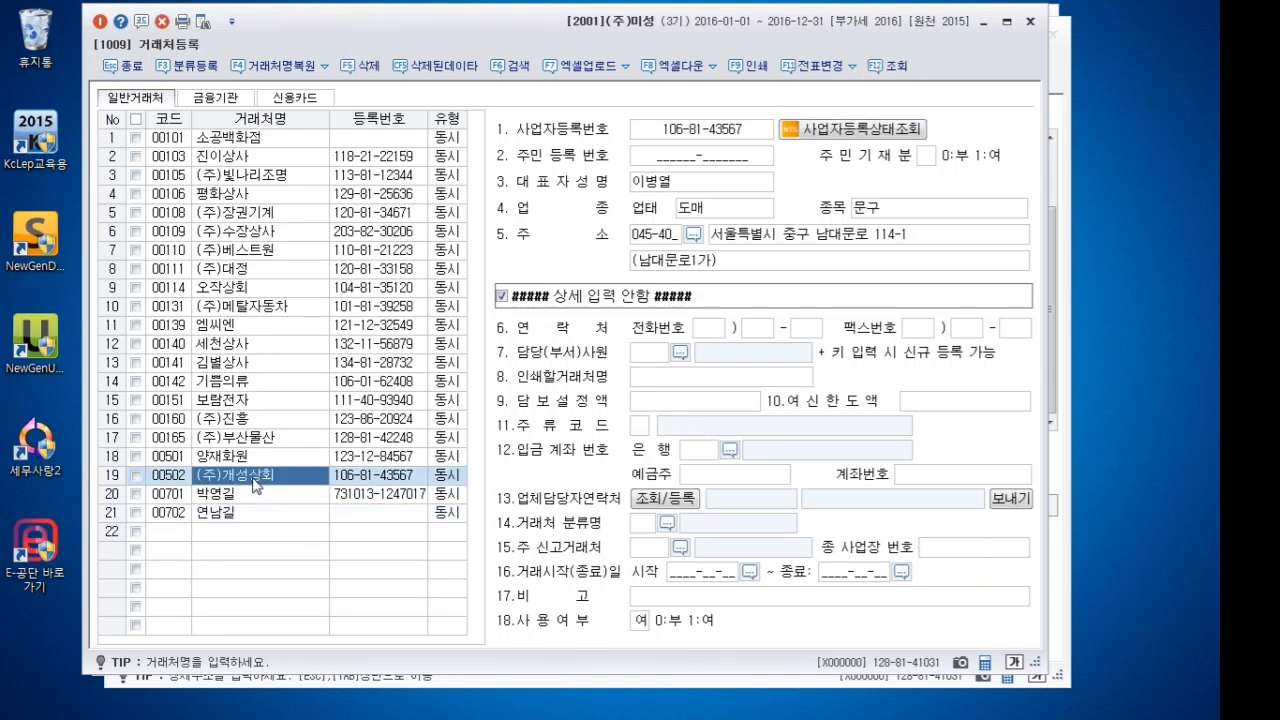
click(1030, 21)
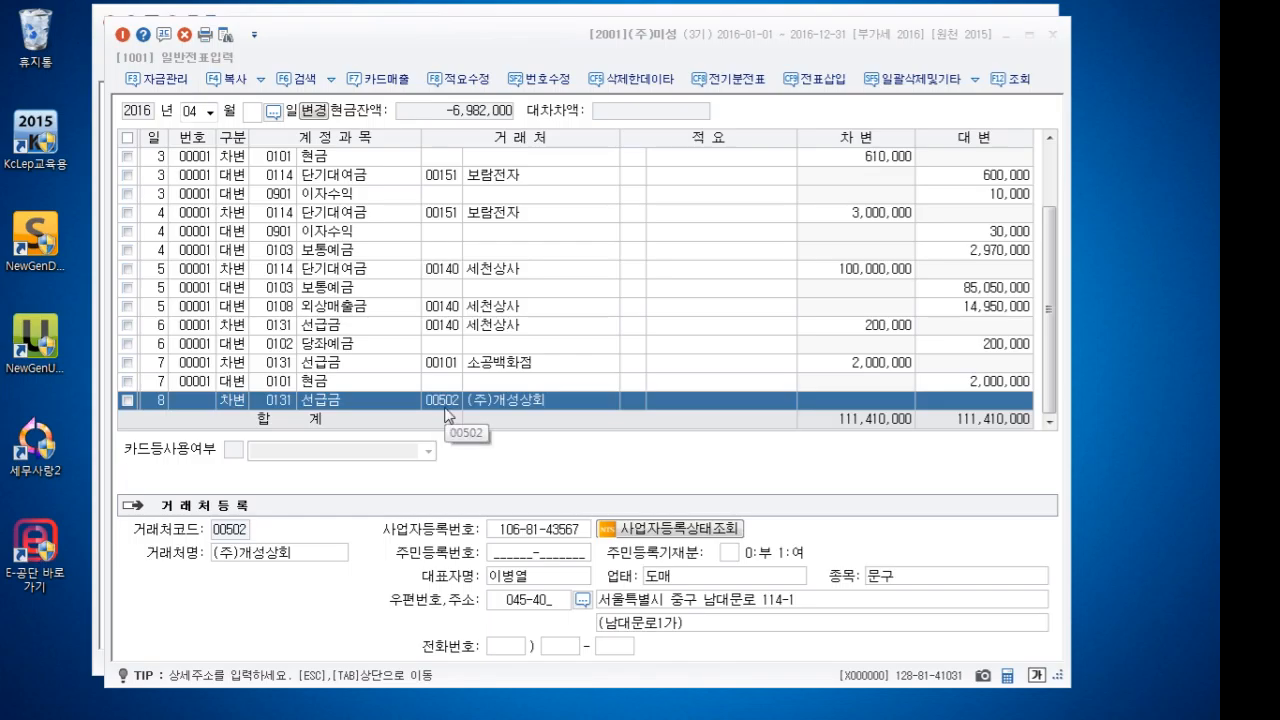
Enter a debit of 200,000 on the 8 April 선급금 line for (주)개성상회
click(893, 402)
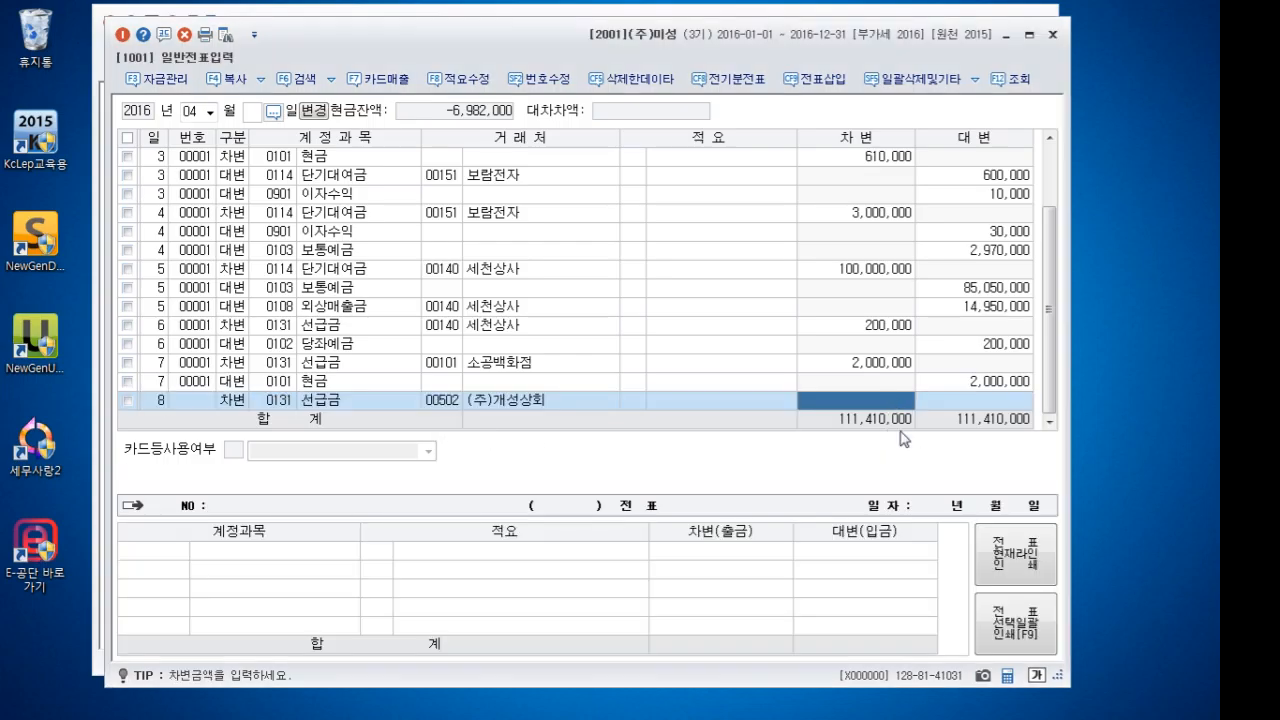
text(200000)
key(Return)
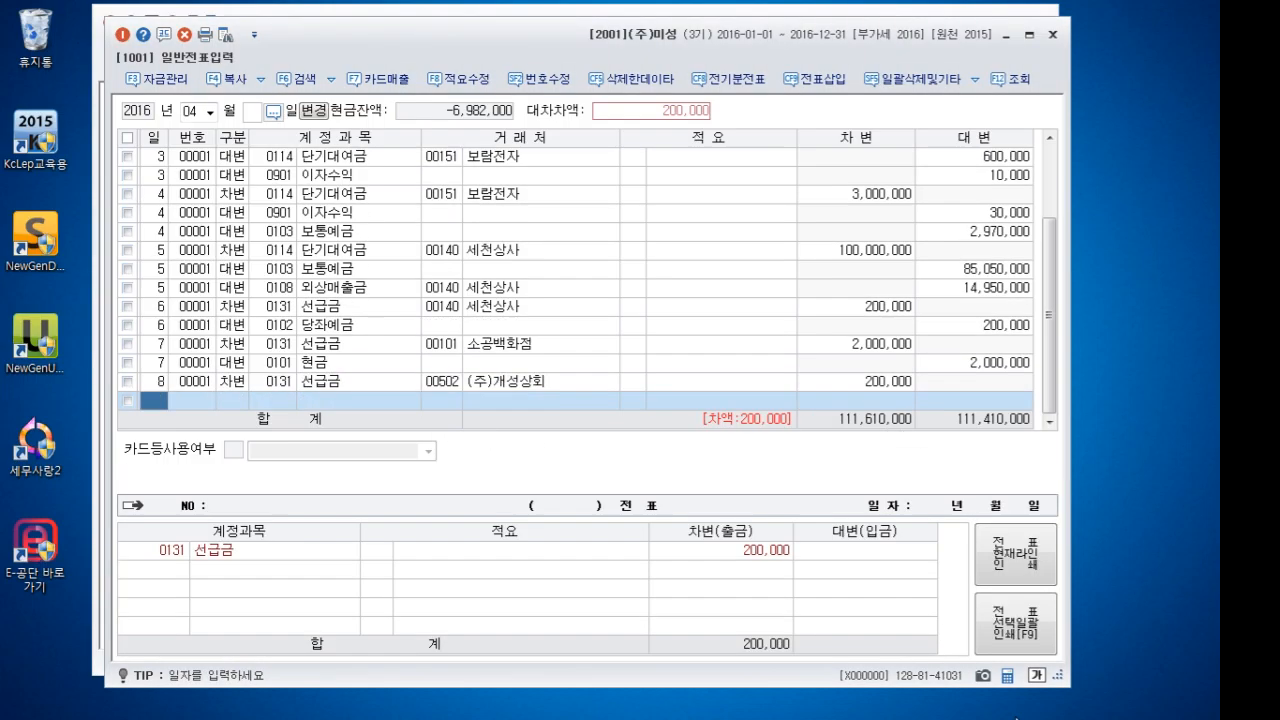
Add the 8 April credit line to 0102 당좌예금 for 200,000 with no counterparty
key(Return)
text(4102)
key(Return)
key(Return)
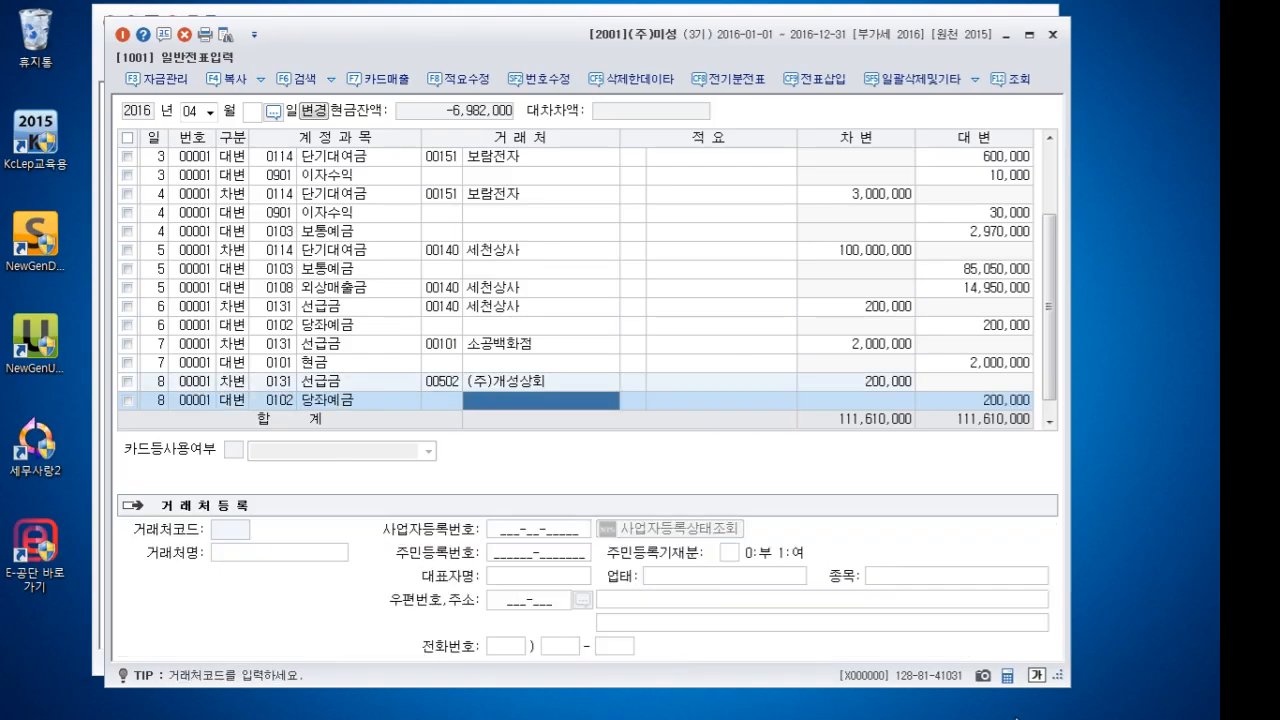
key(Return)
key(Return)
key(Return)
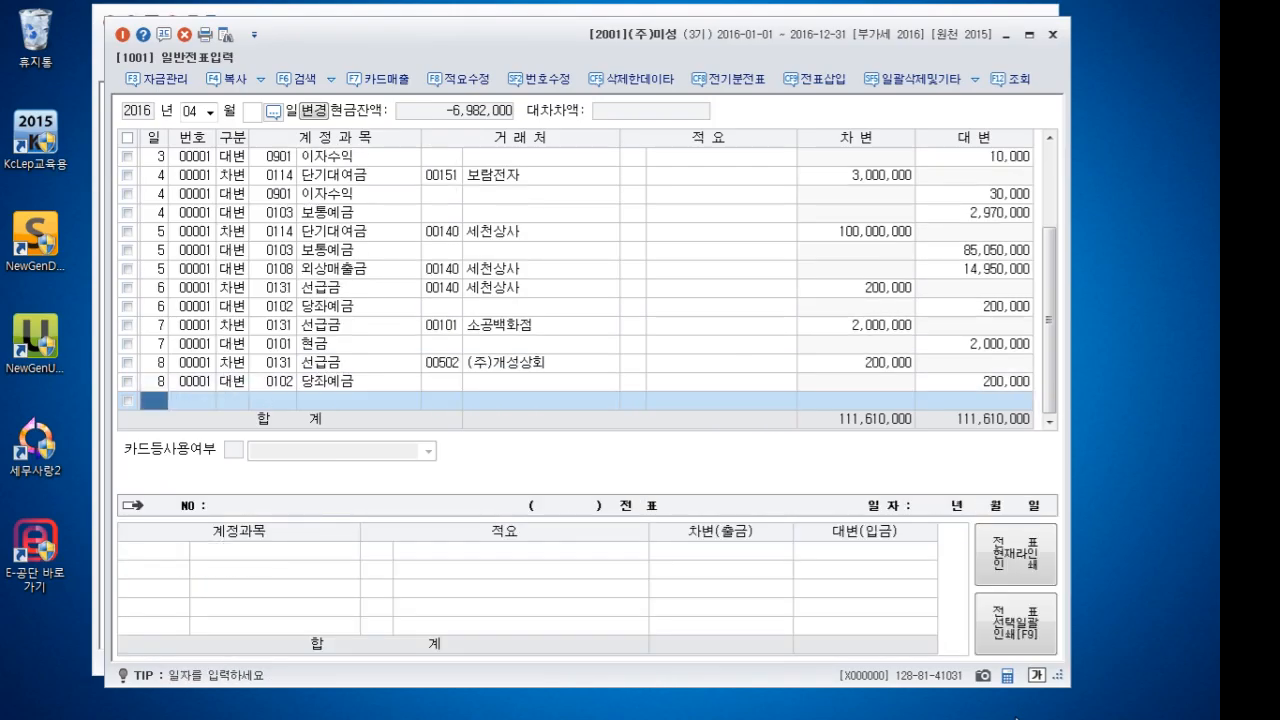
Close the 계정과목및적요등록 window and open 거래처등록 from the main screen
click(448, 367)
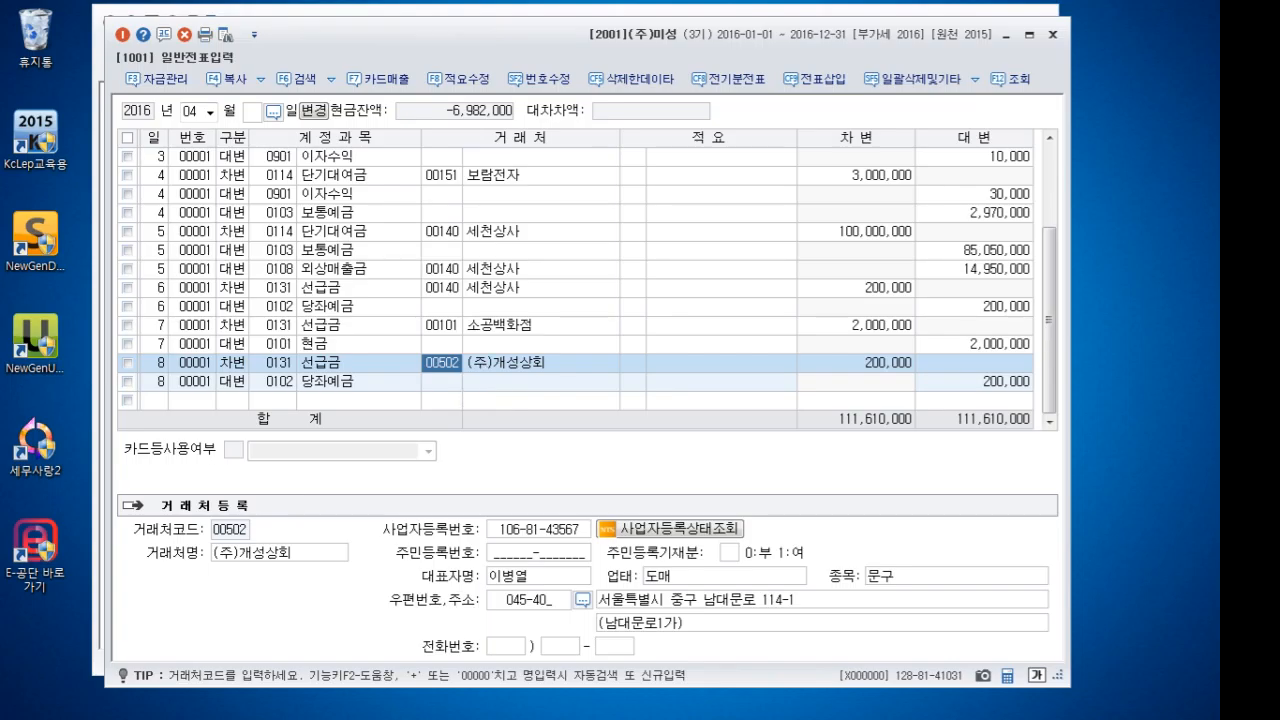
key(alt+Tab)
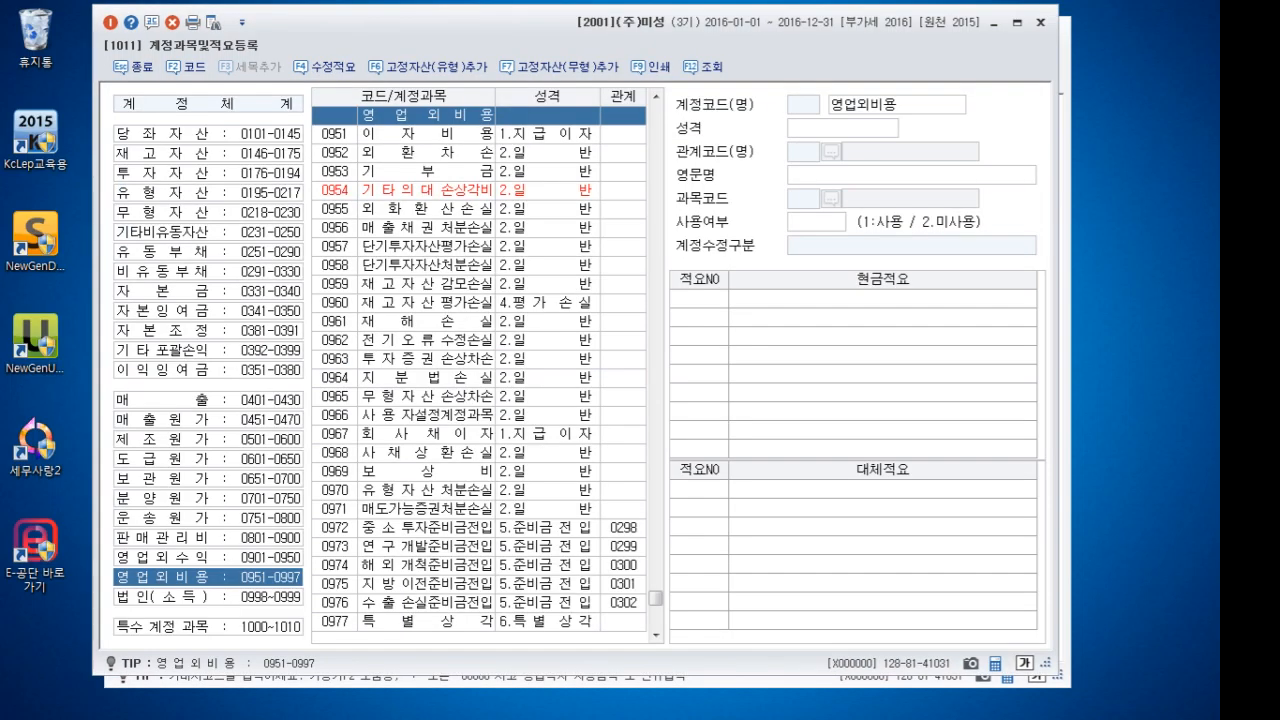
click(1040, 21)
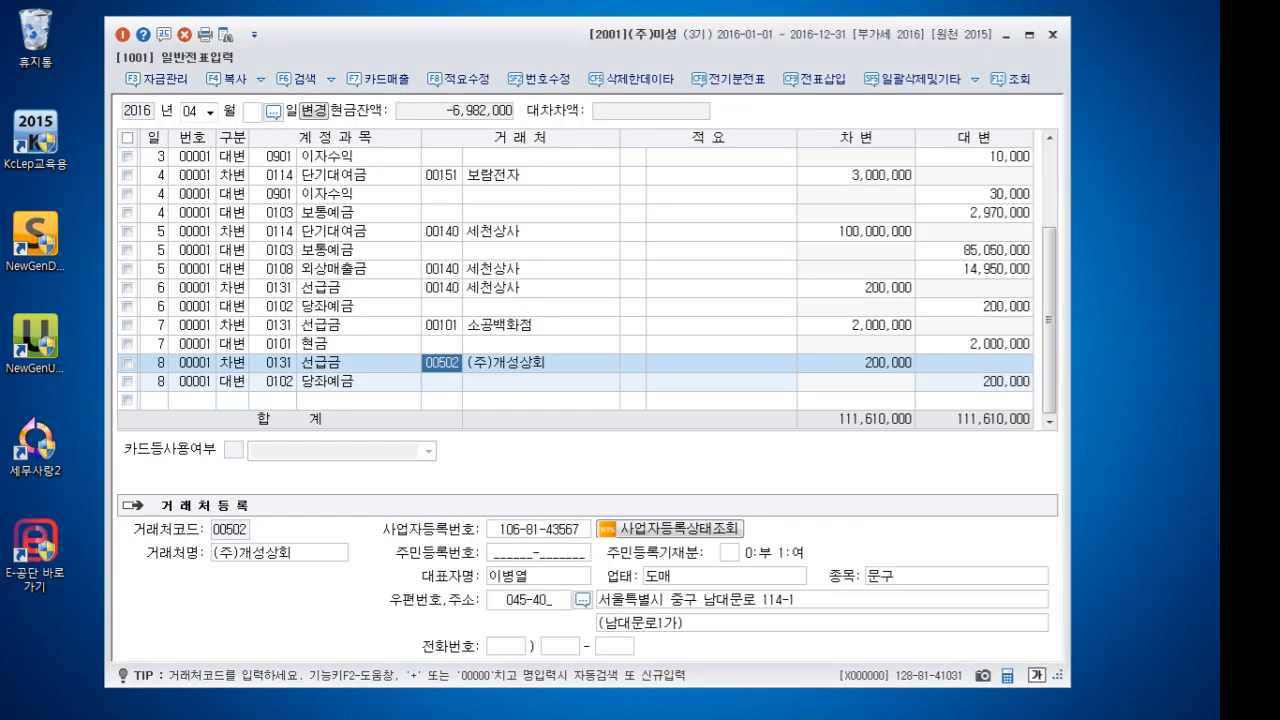
key(alt+Tab)
click(368, 134)
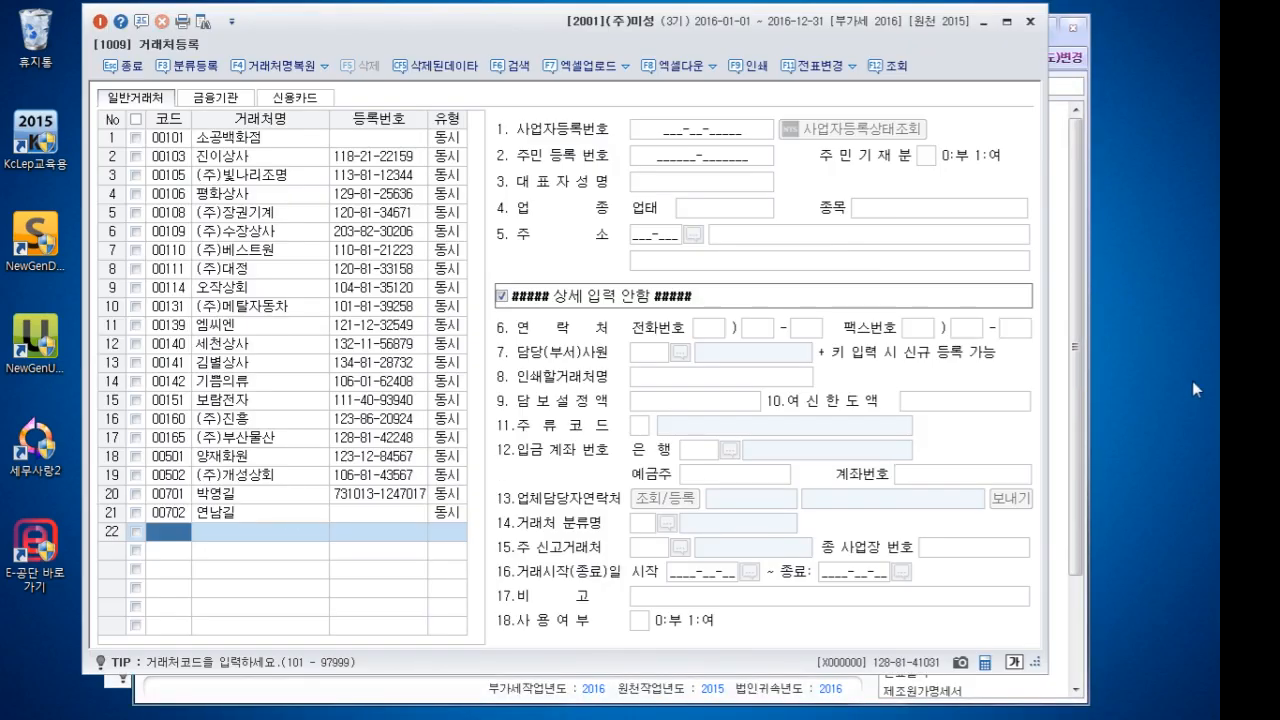
click(1075, 447)
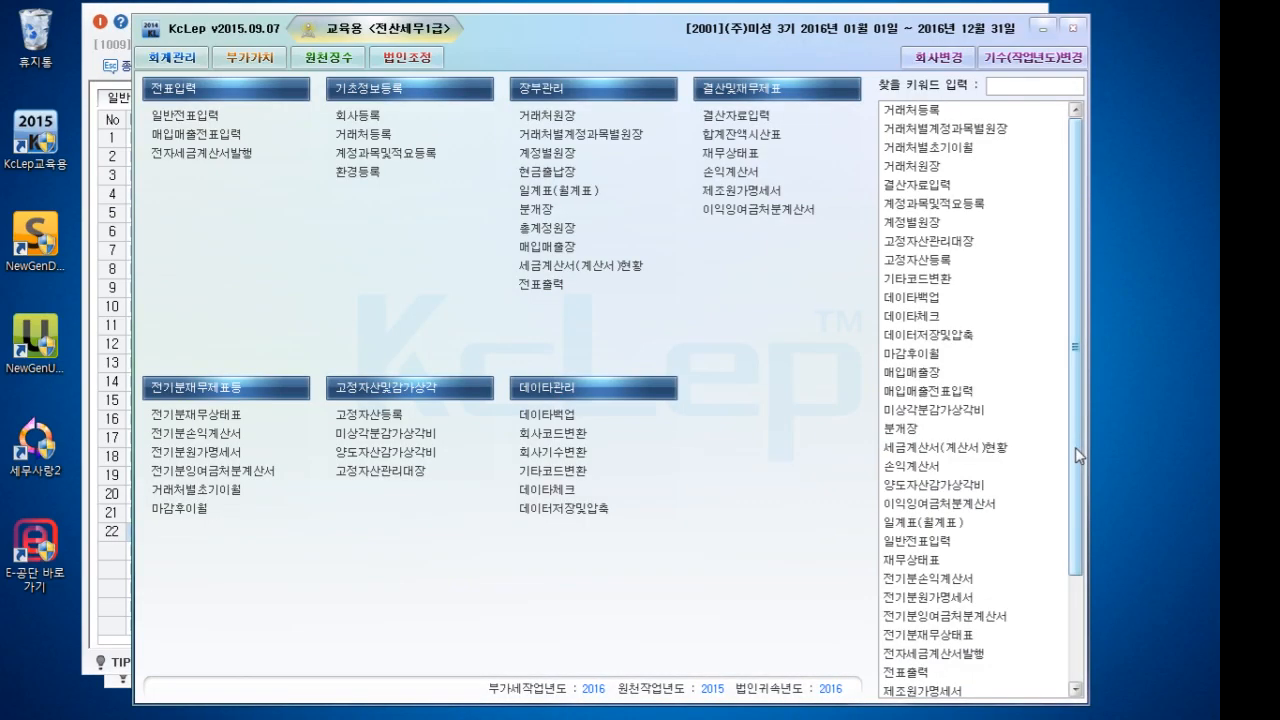
click(107, 430)
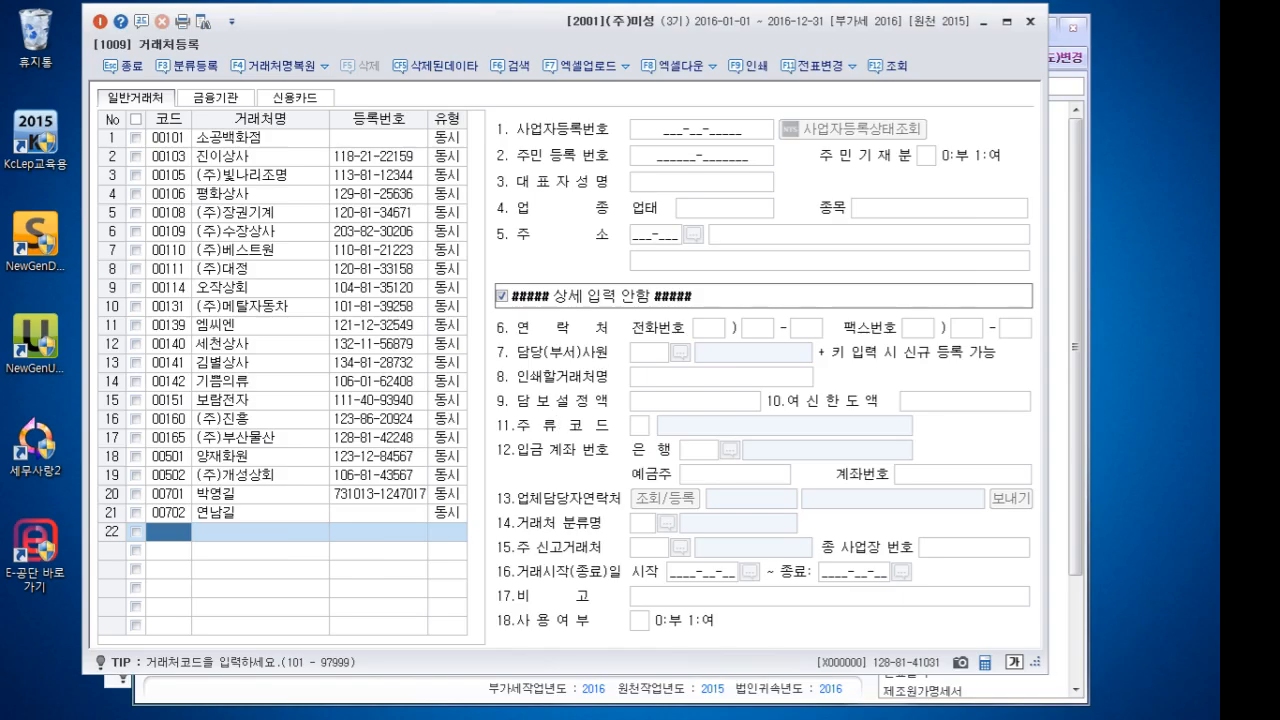
Clear the counterparty from the 8 April 선급금 debit line in 일반전표입력
click(118, 682)
click(445, 364)
key(Delete)
click(520, 364)
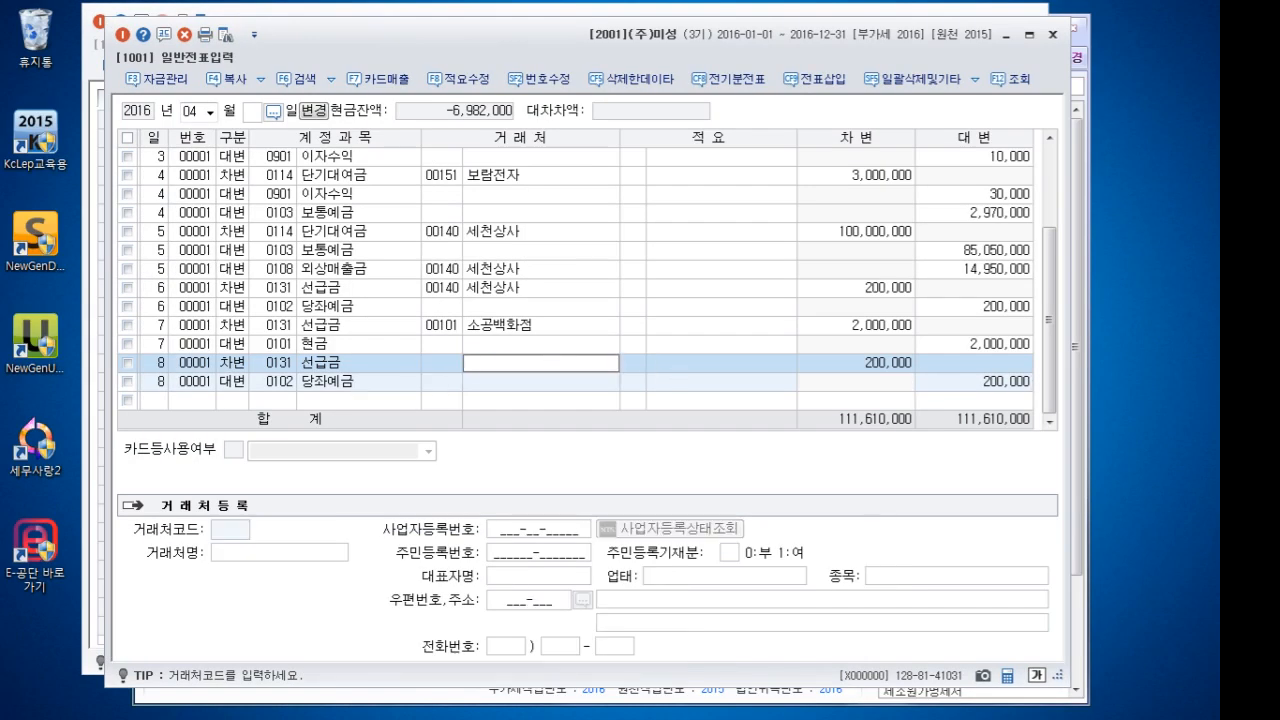
Delete the (주)개성상회 counterparty from 거래처등록 and close that window
click(415, 10)
click(255, 477)
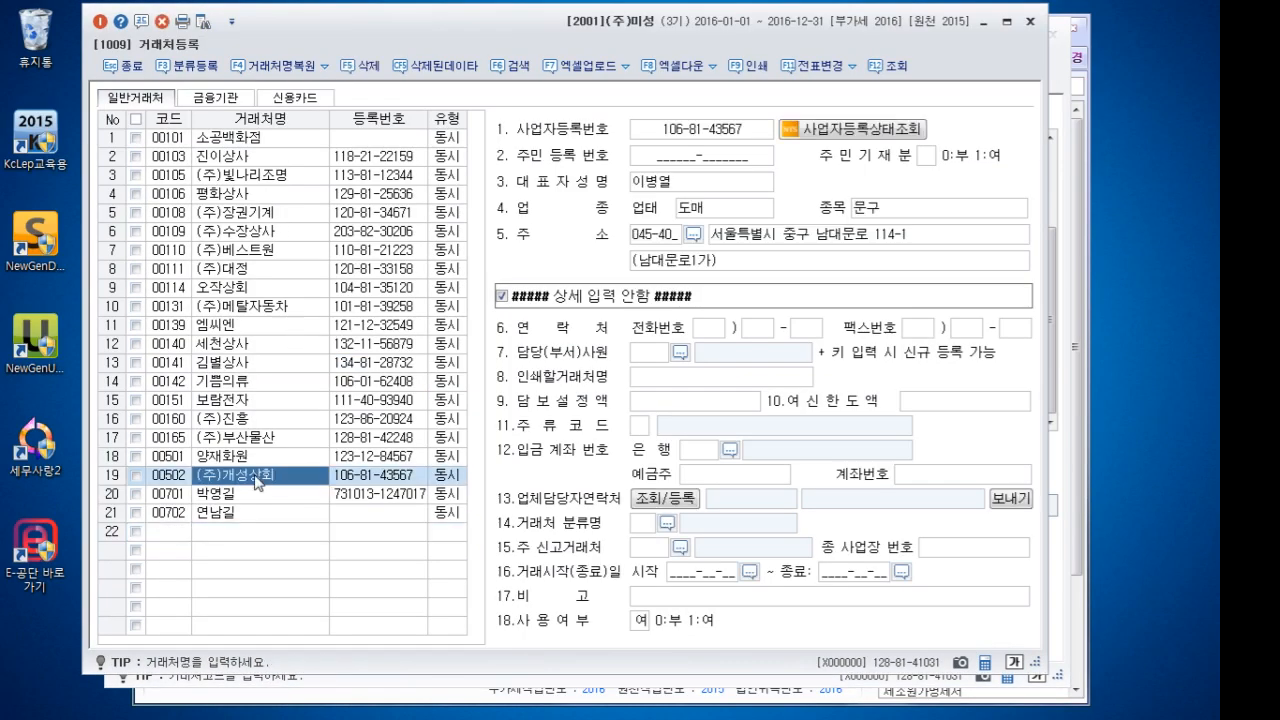
key(F5)
key(Return)
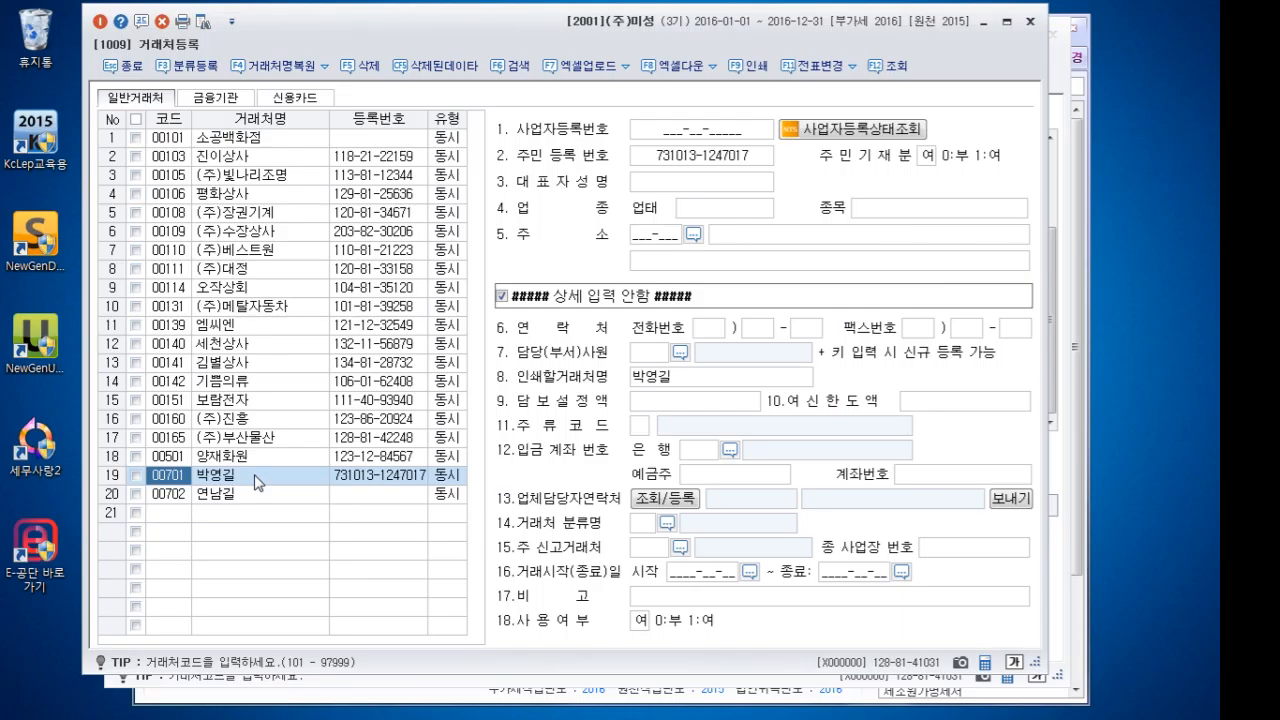
click(422, 67)
key(Escape)
key(Escape)
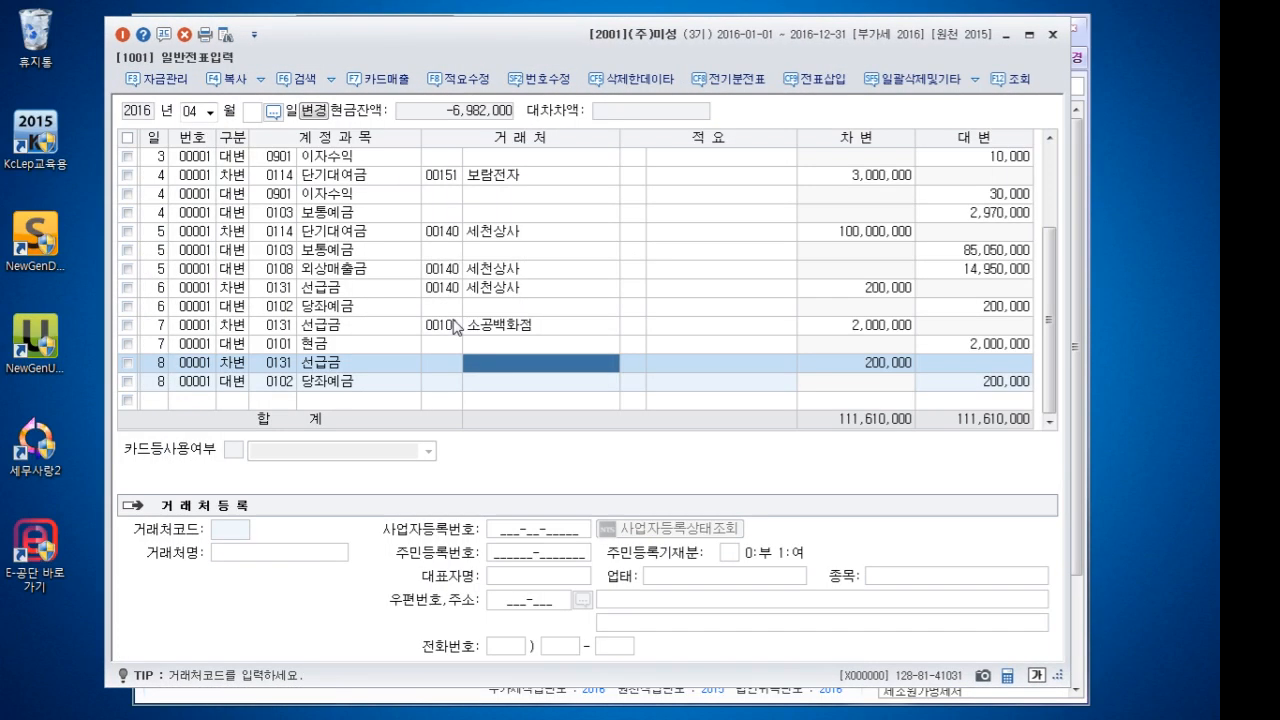
Register (주)개성상회 as a new counterparty from the 8 April 선급금 line with code 00502, and open its details for editing
click(429, 364)
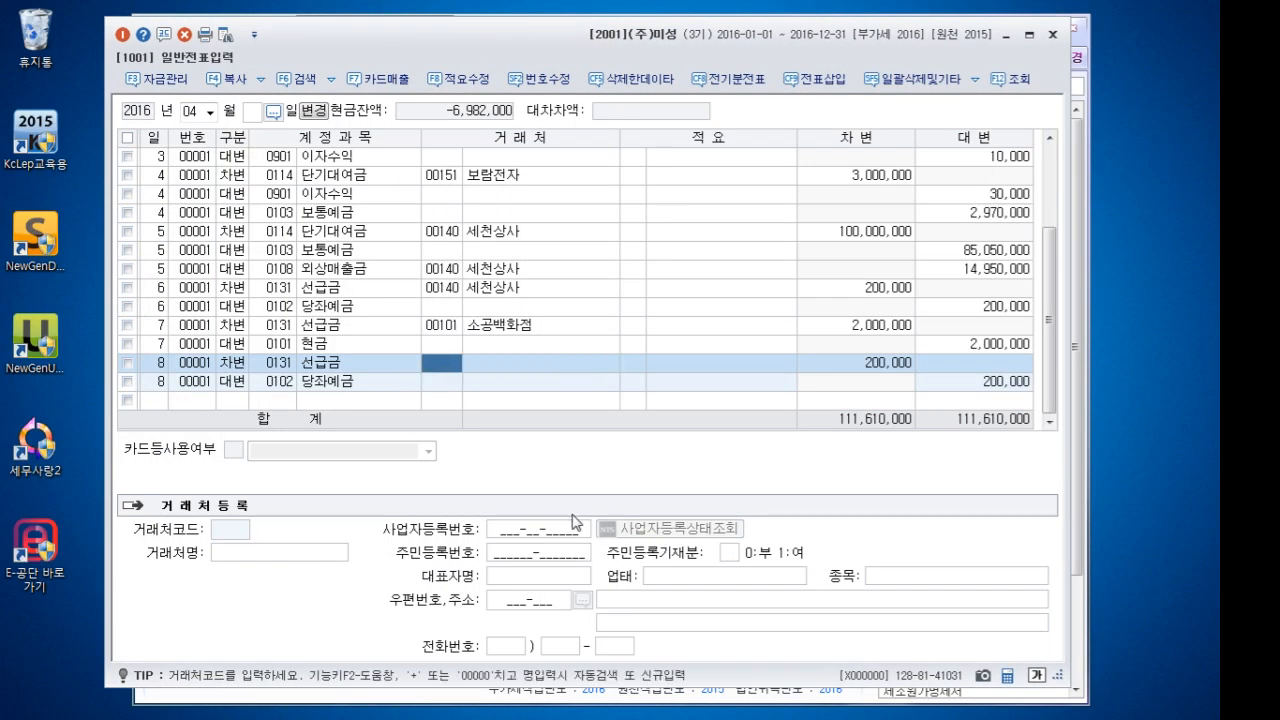
key(plus)
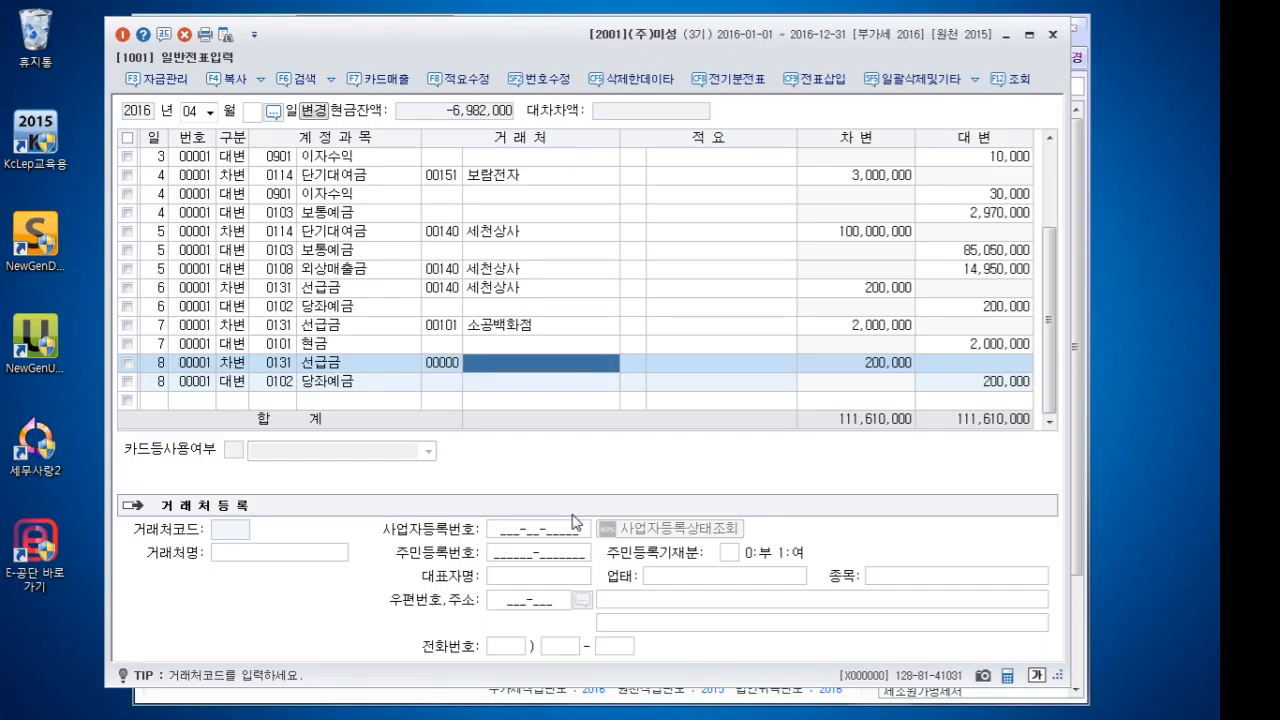
text((주)
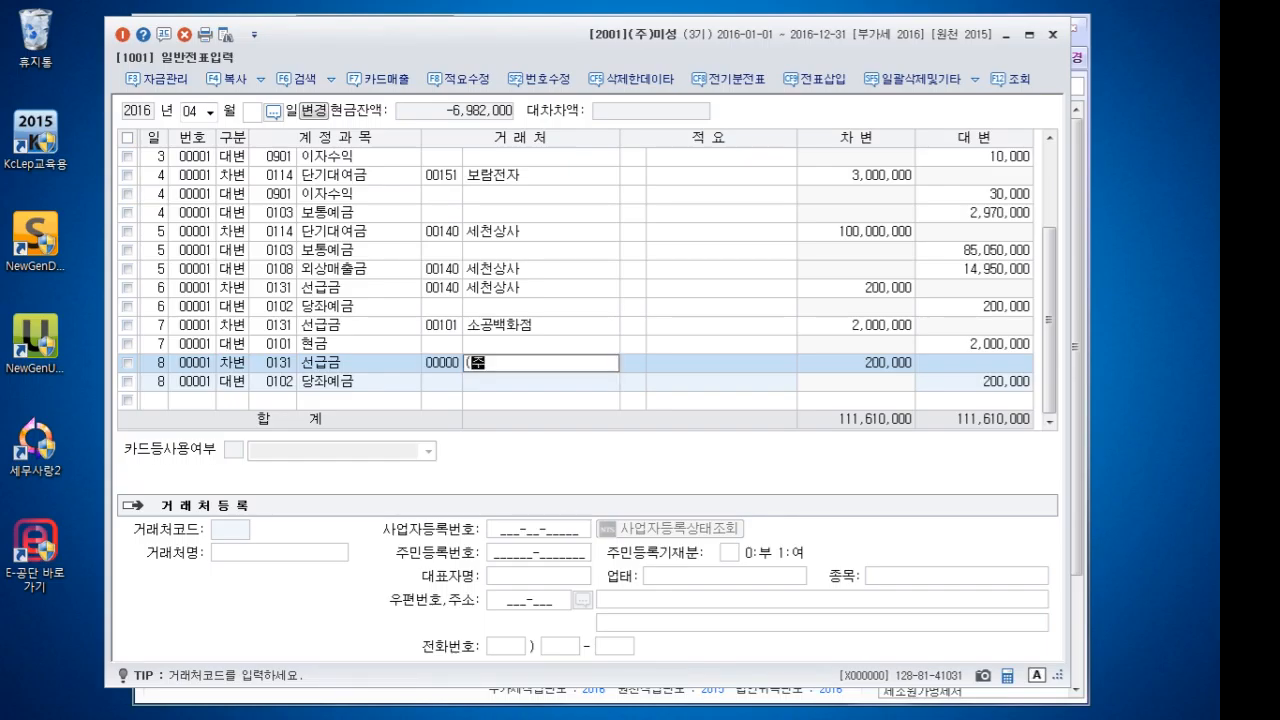
text()개상ㅅ상회)
key(Return)
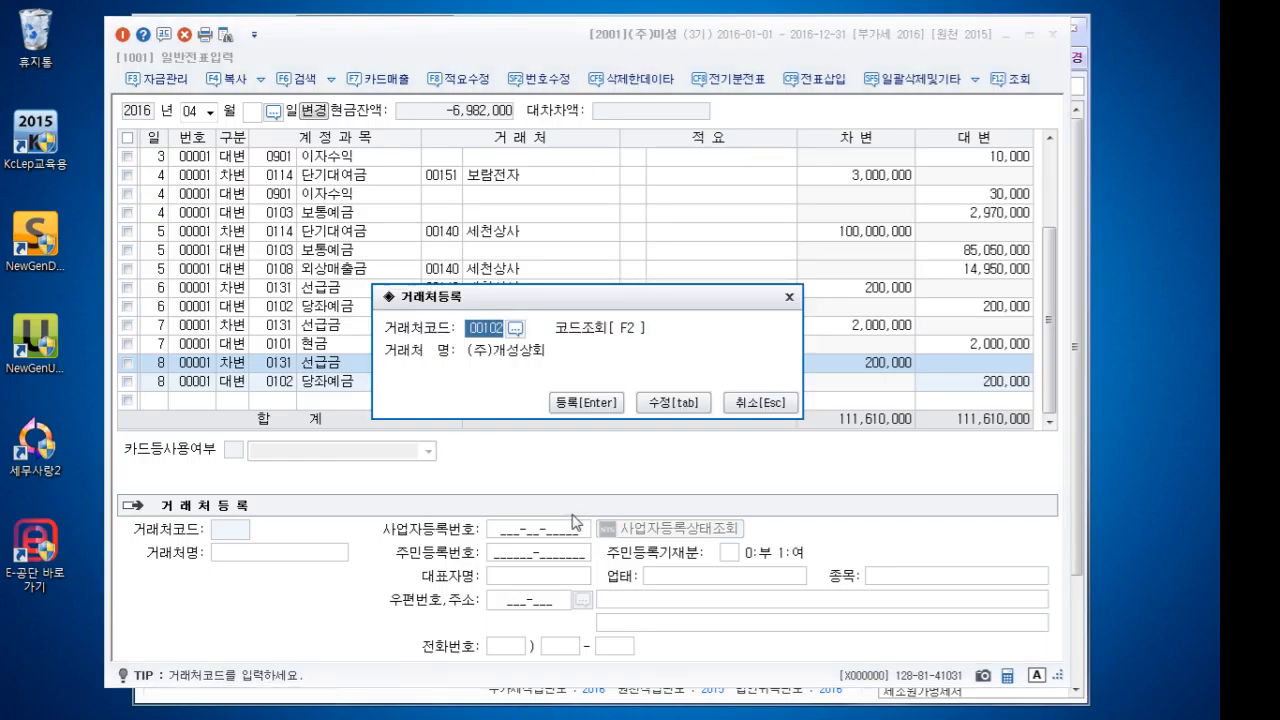
text(502)
click(671, 405)
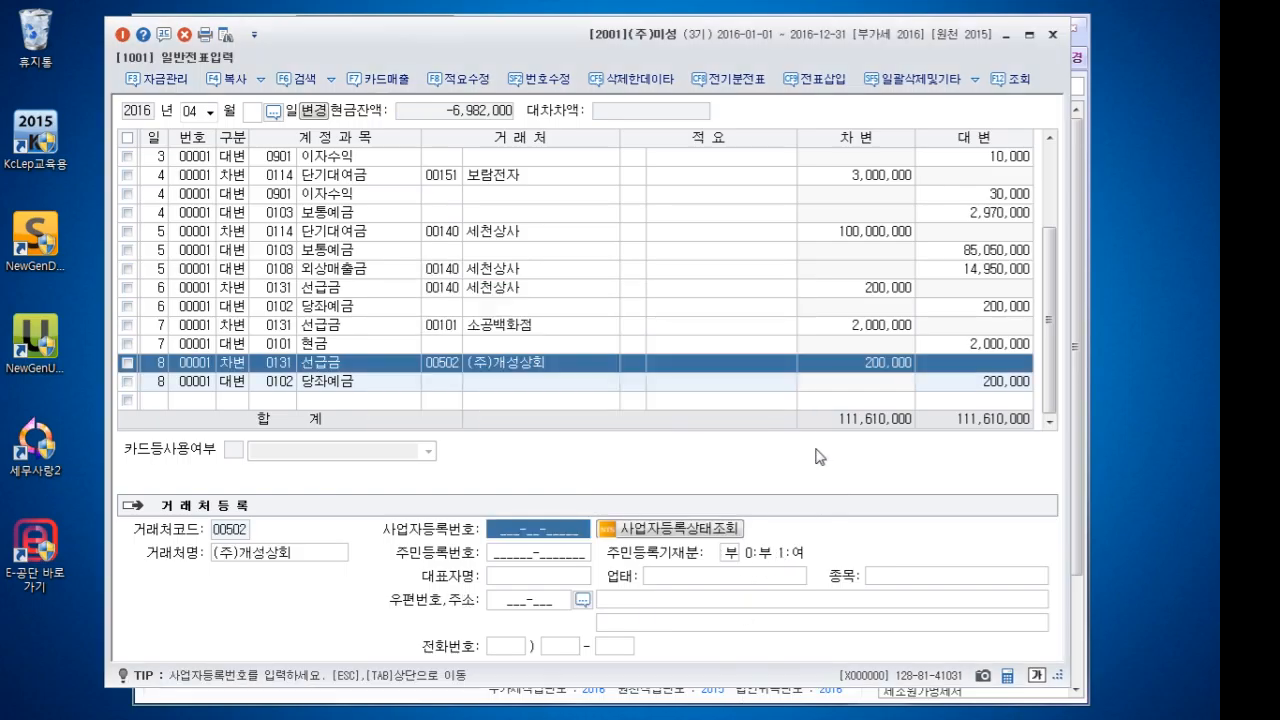
Enter the new counterparty's business registration number and representative's name, leaving the resident number blank
text(106811)
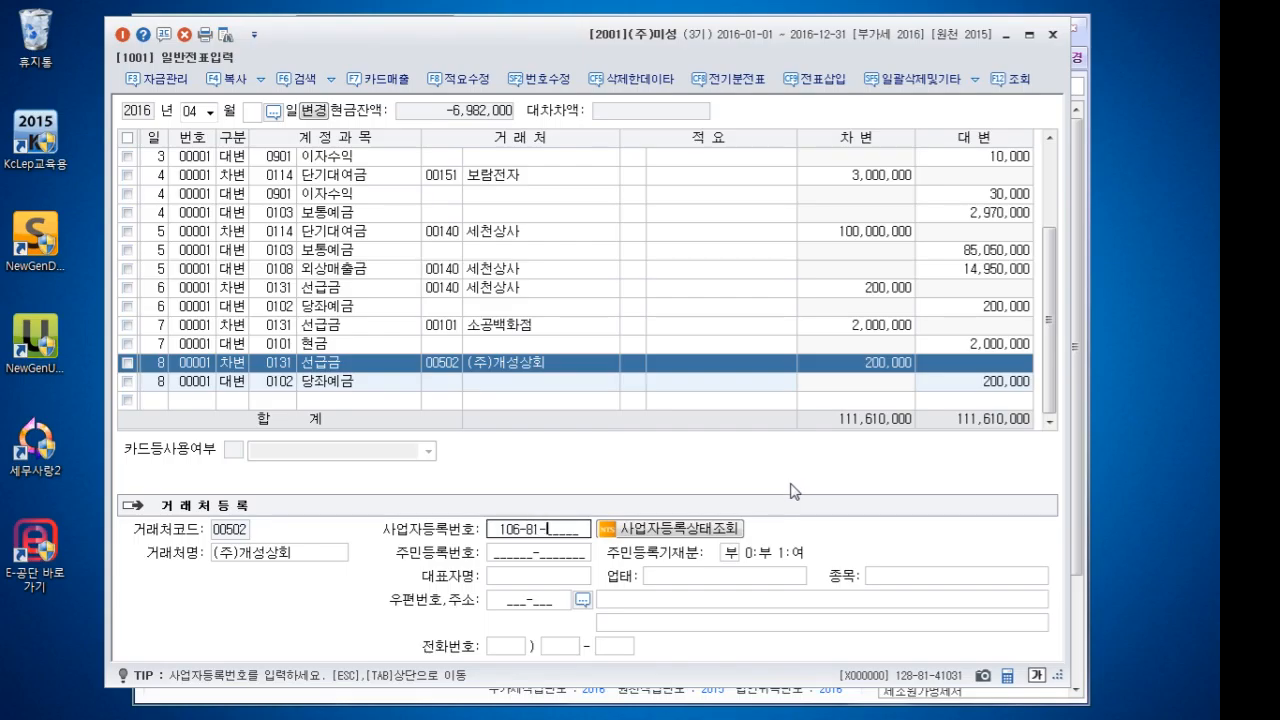
text(43567)
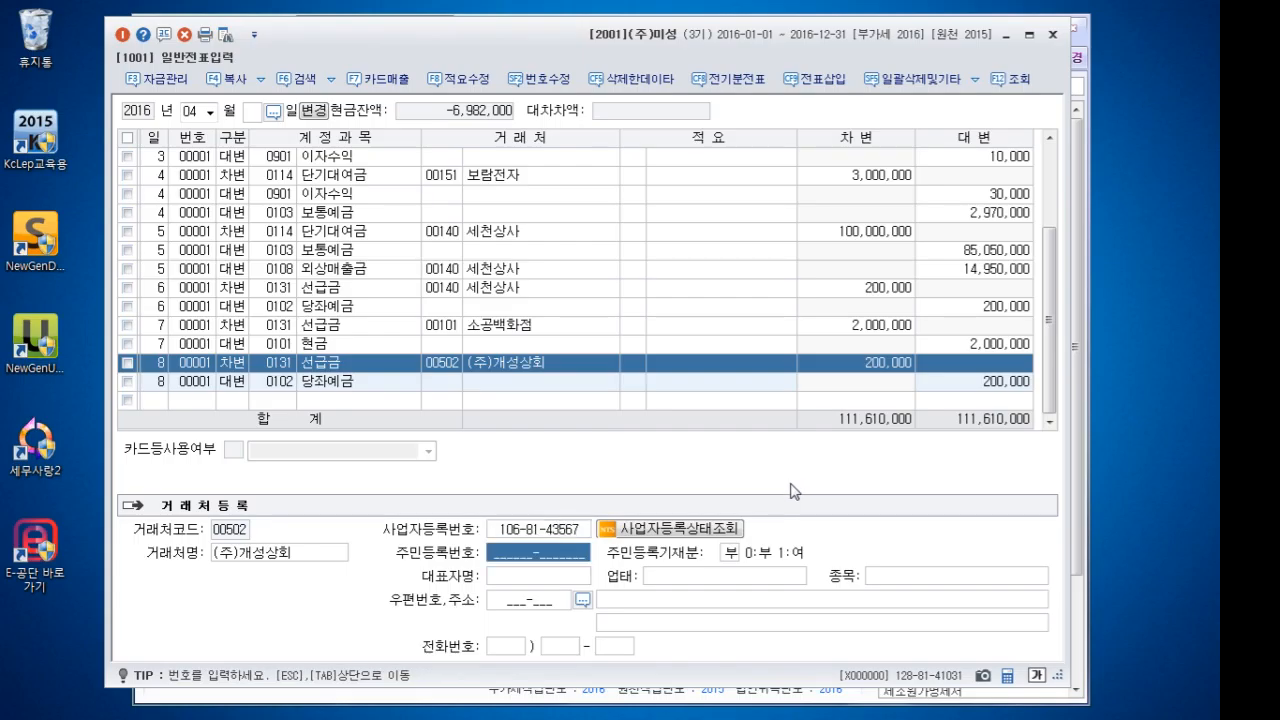
key(Return)
text(이병열)
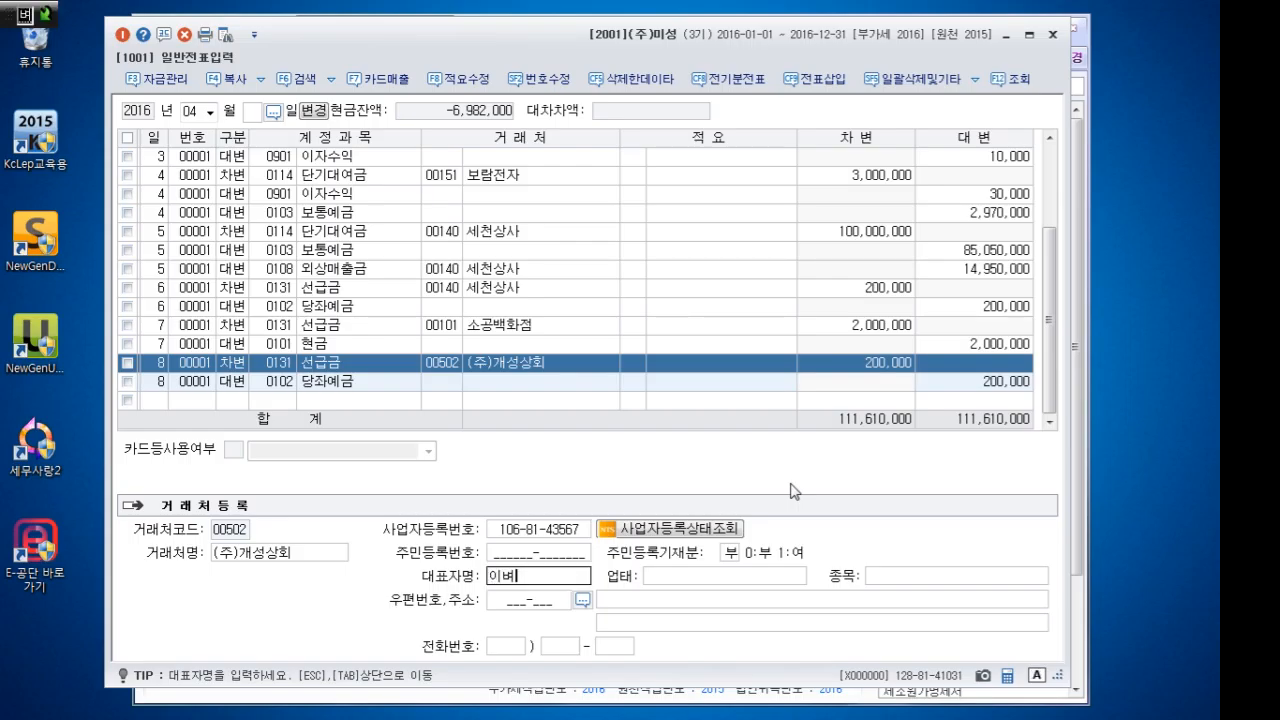
key(Return)
Set the new counterparty's business type (업태) to 도매 and its item (종목) to 문구
text(ㄷ도매)
key(Return)
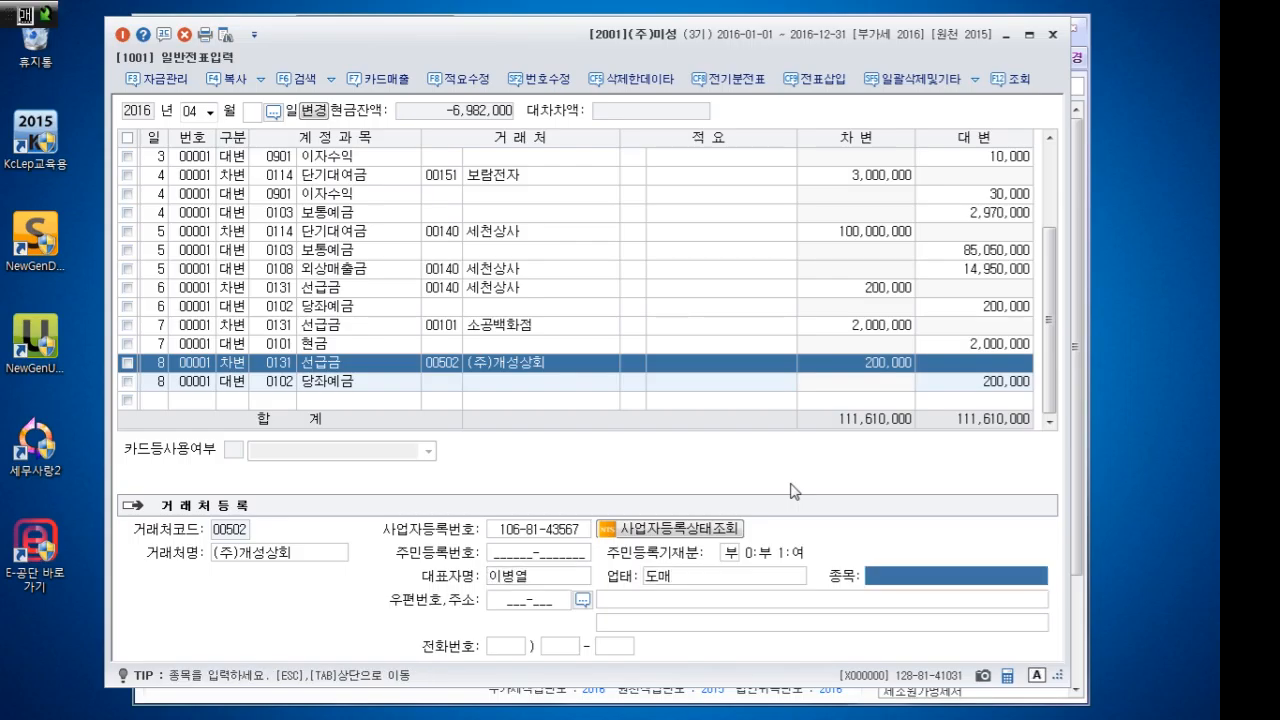
text(문구)
key(Return)
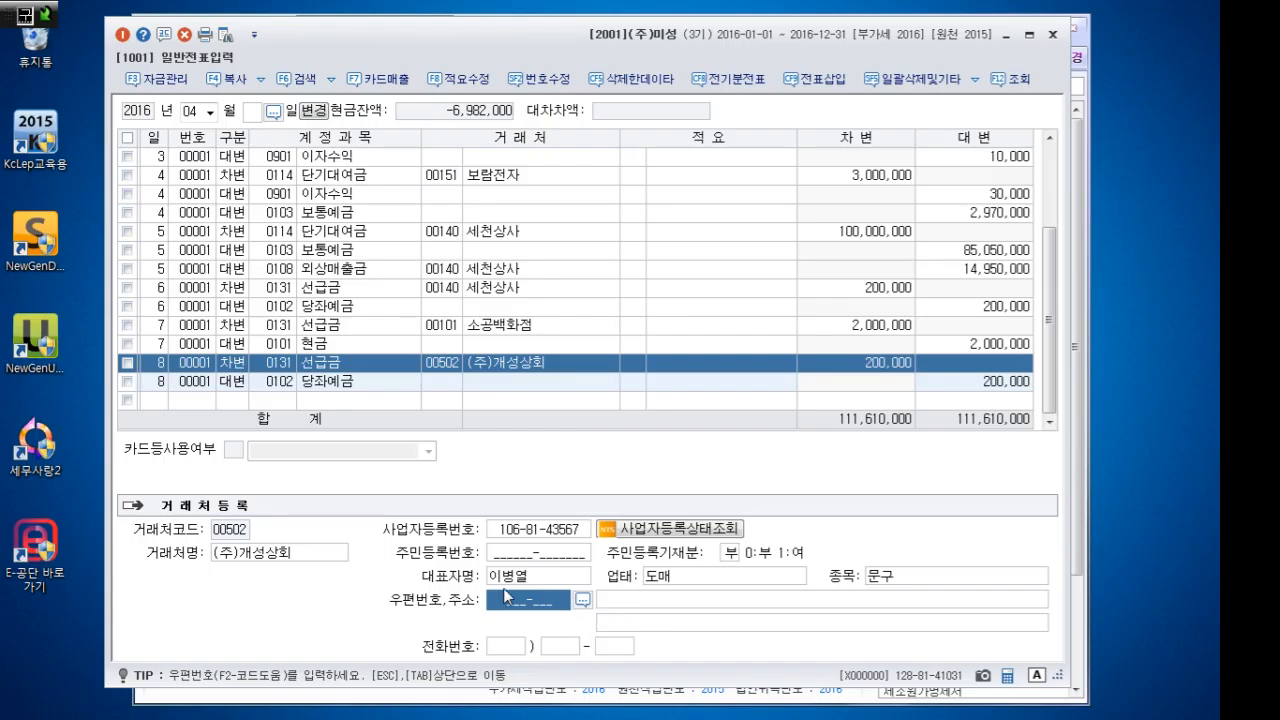
Check the counterparty code list from the 8 April 선급금 line and close it without choosing an entry
click(443, 363)
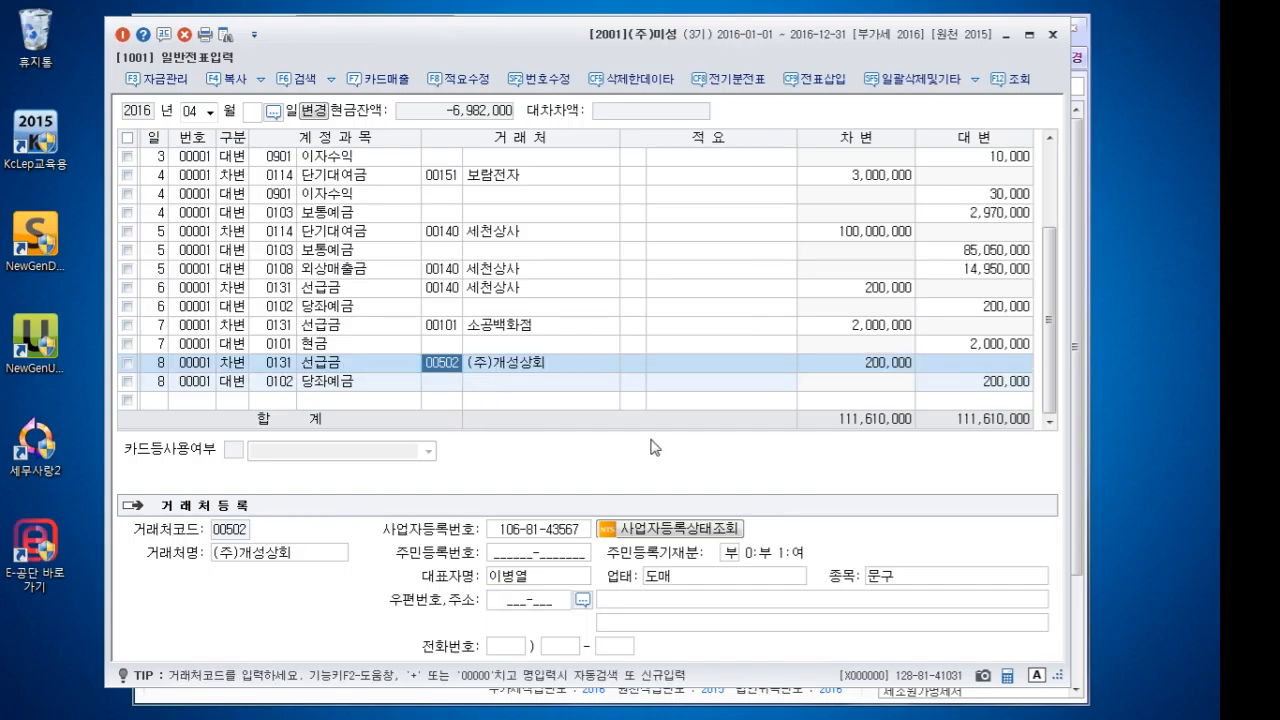
key(F2)
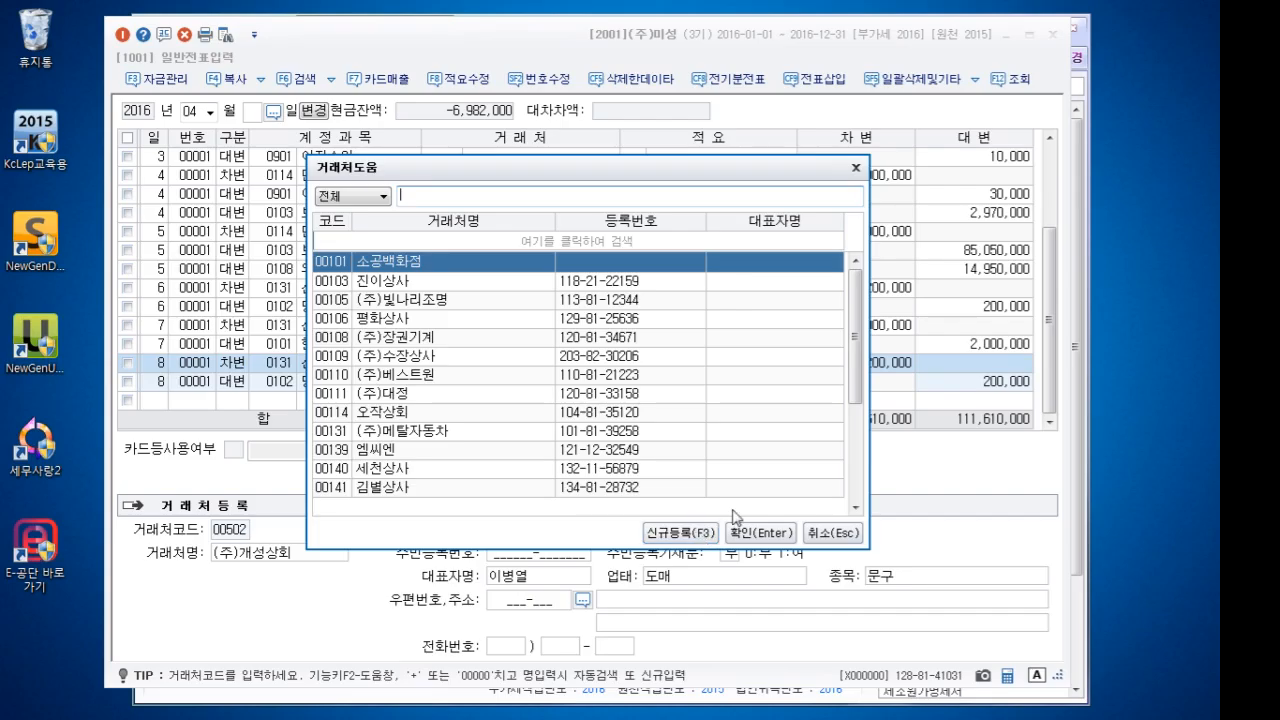
click(833, 533)
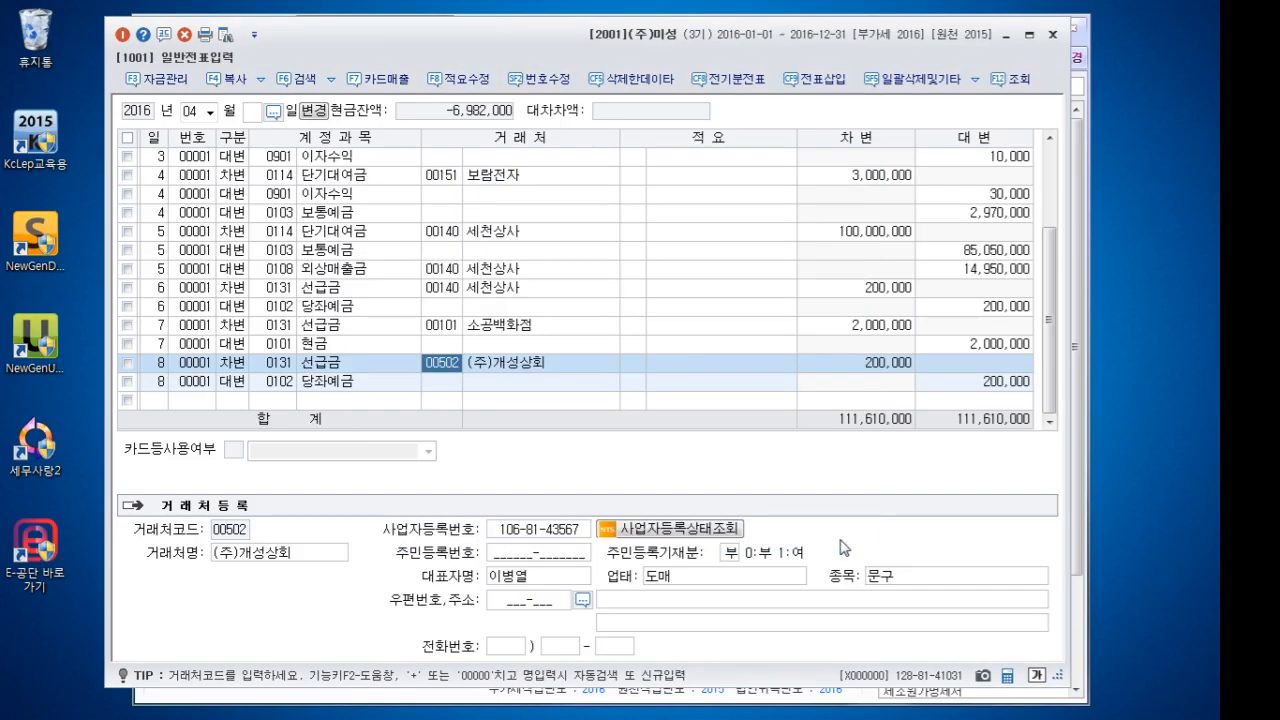
Add a 9 April debit line for 원재료 (0153) with an amount of 3,000,000
click(255, 403)
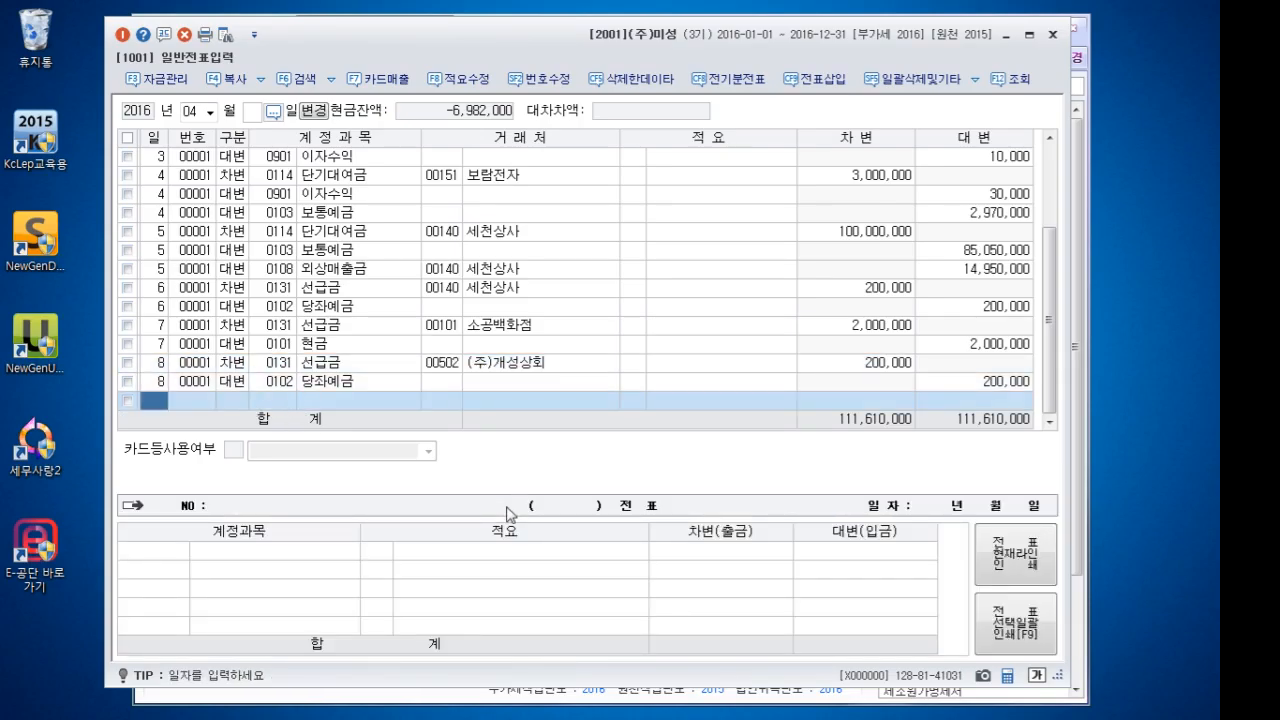
text(9)
key(Return)
text(3)
key(Return)
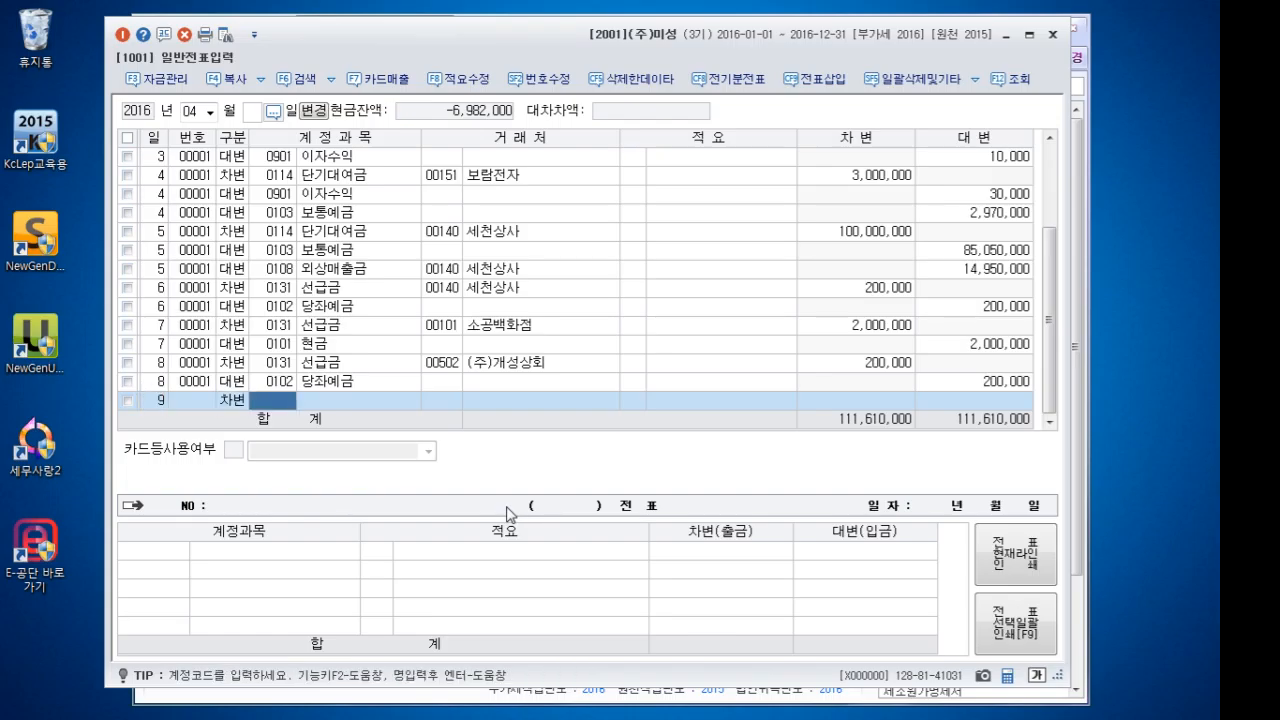
text(153)
key(Return)
key(Return)
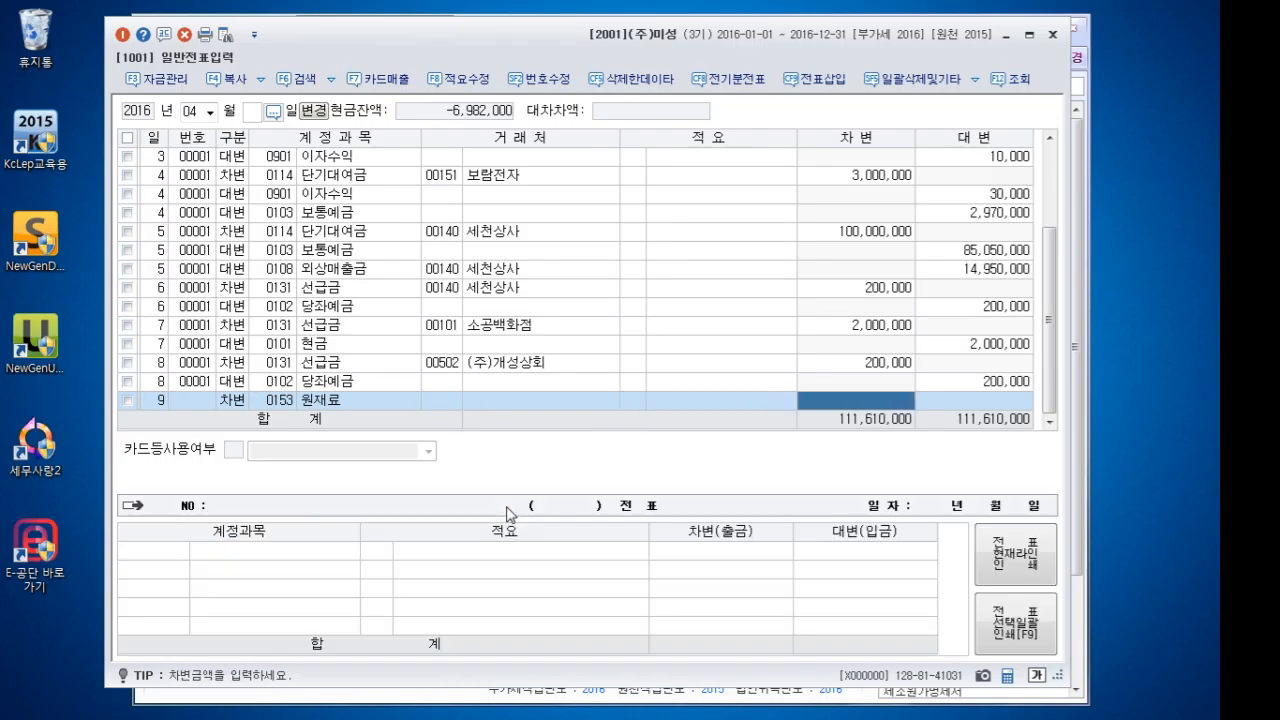
text(3000000)
key(Return)
key(Return)
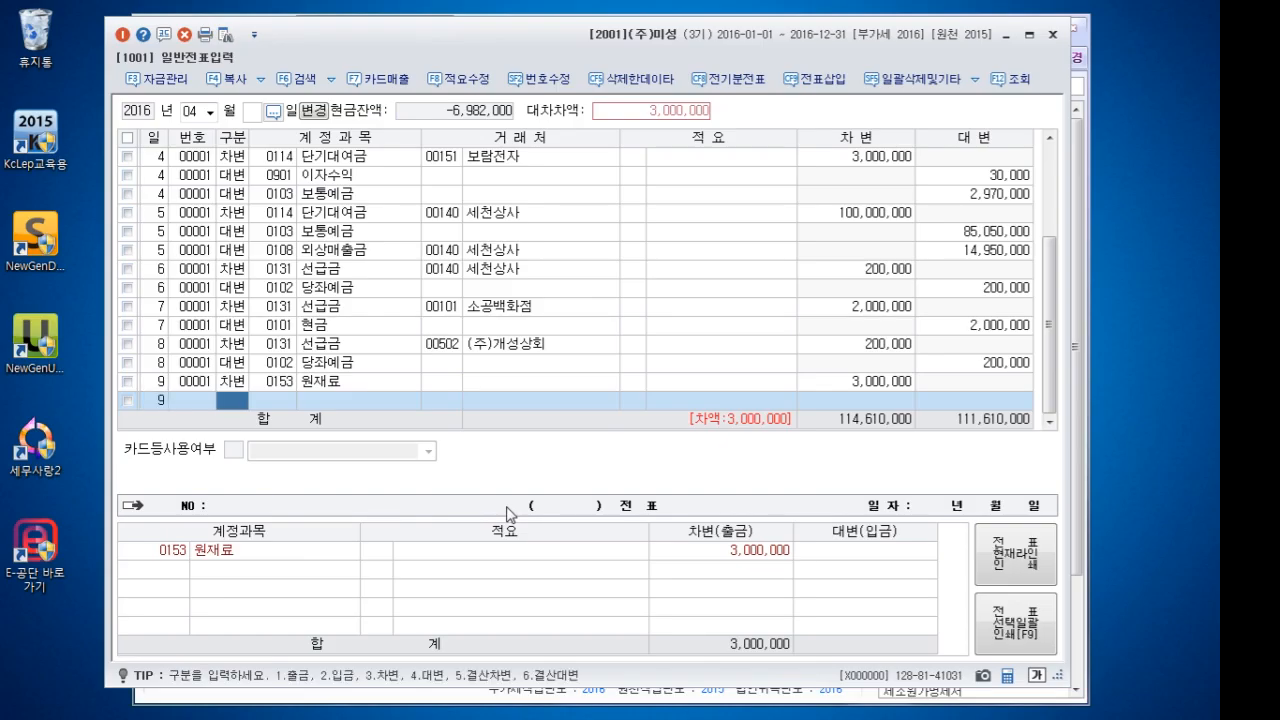
Add a 9 April credit line for 선급금 (0131) with counterparty (주)개성상회 and an amount of 200,000
text(4)
key(Return)
text(131)
key(Return)
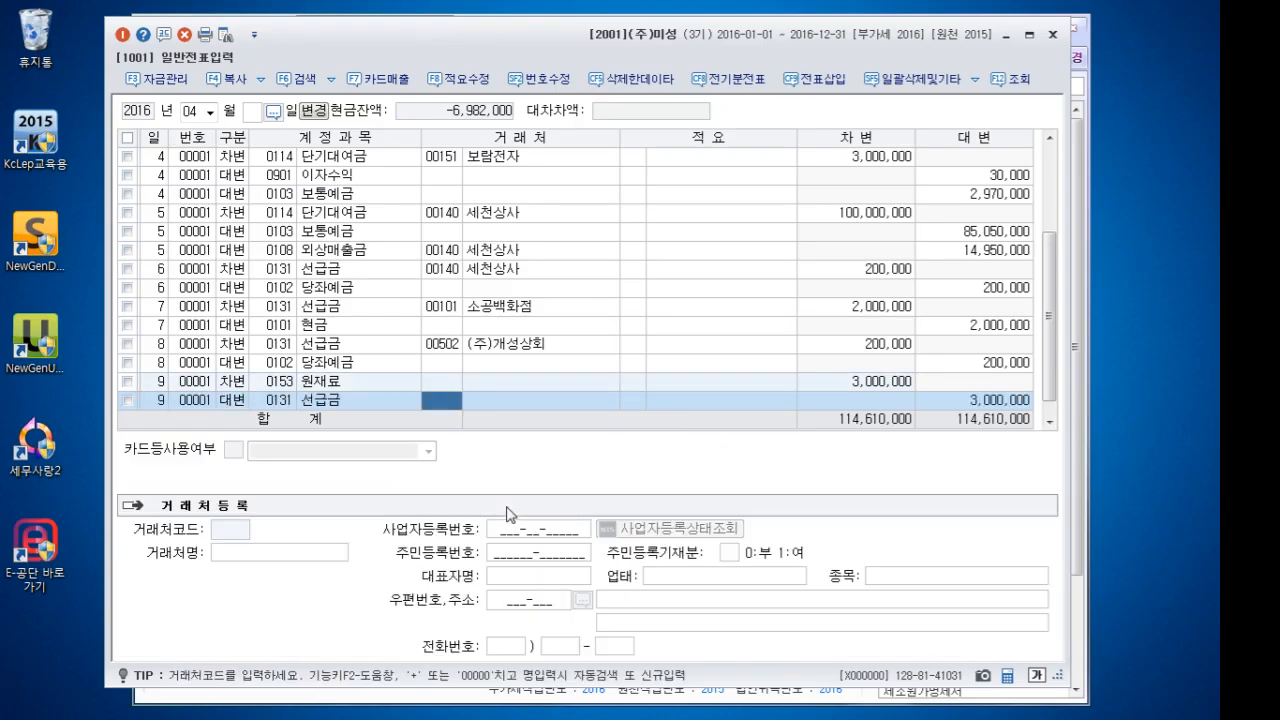
text(개성)
key(Return)
key(Return)
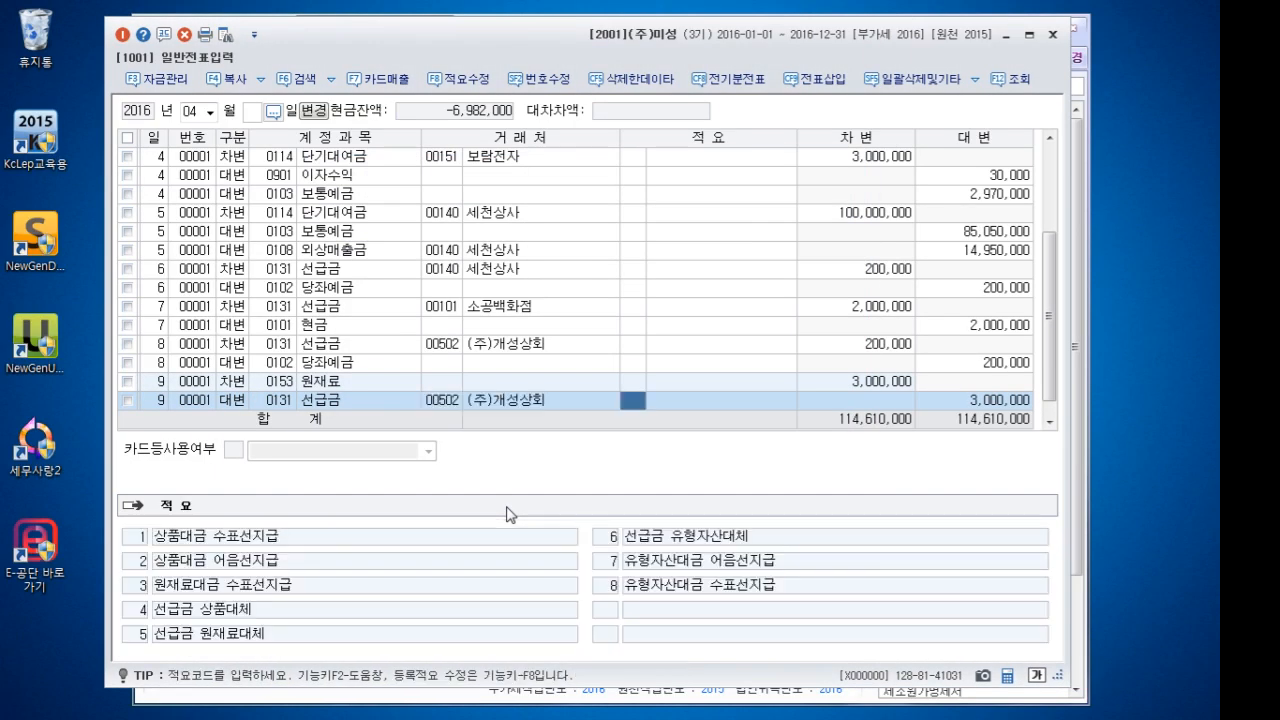
key(Return)
text(200000)
key(Return)
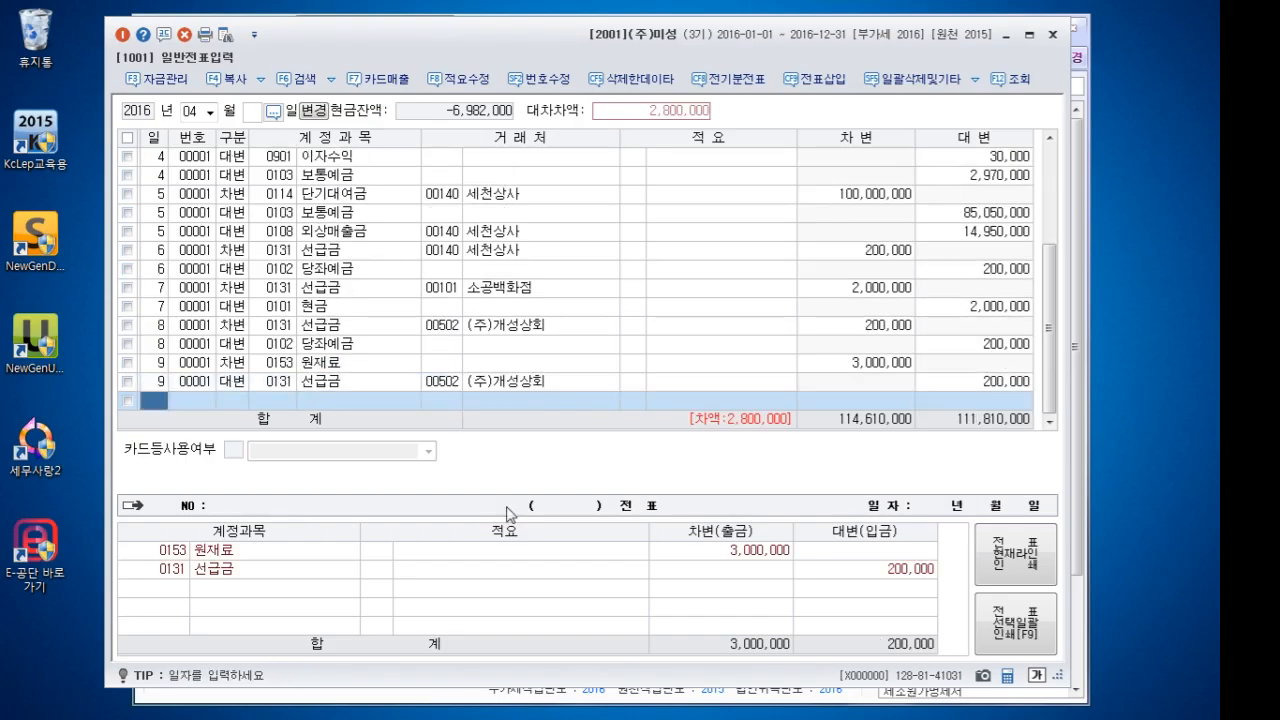
Add a 9 April credit line for 현금 (0101) with the balancing amount of 2,800,000
key(Return)
text(4101)
key(Return)
key(Return)
key(Return)
key(Return)
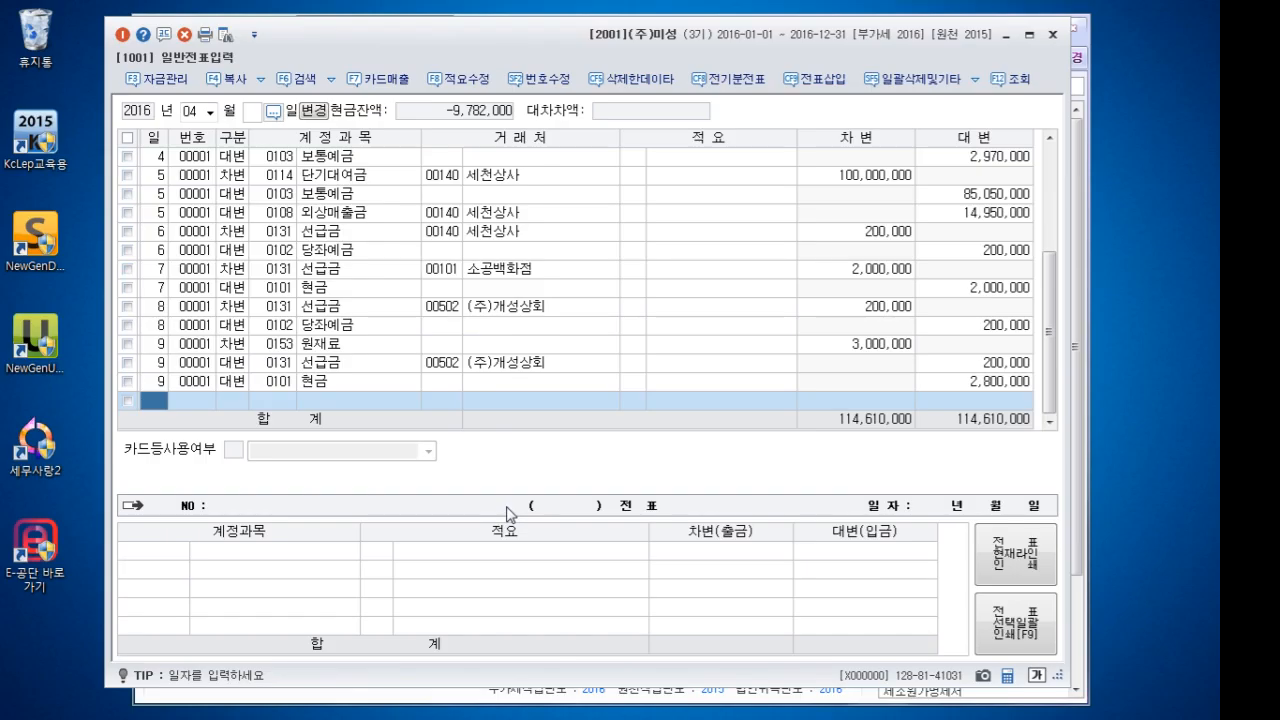
Start a 10 April debit line for 가지급금 (0134) with the employee who received the advance as counterparty
text(10)
key(Return)
text(3)
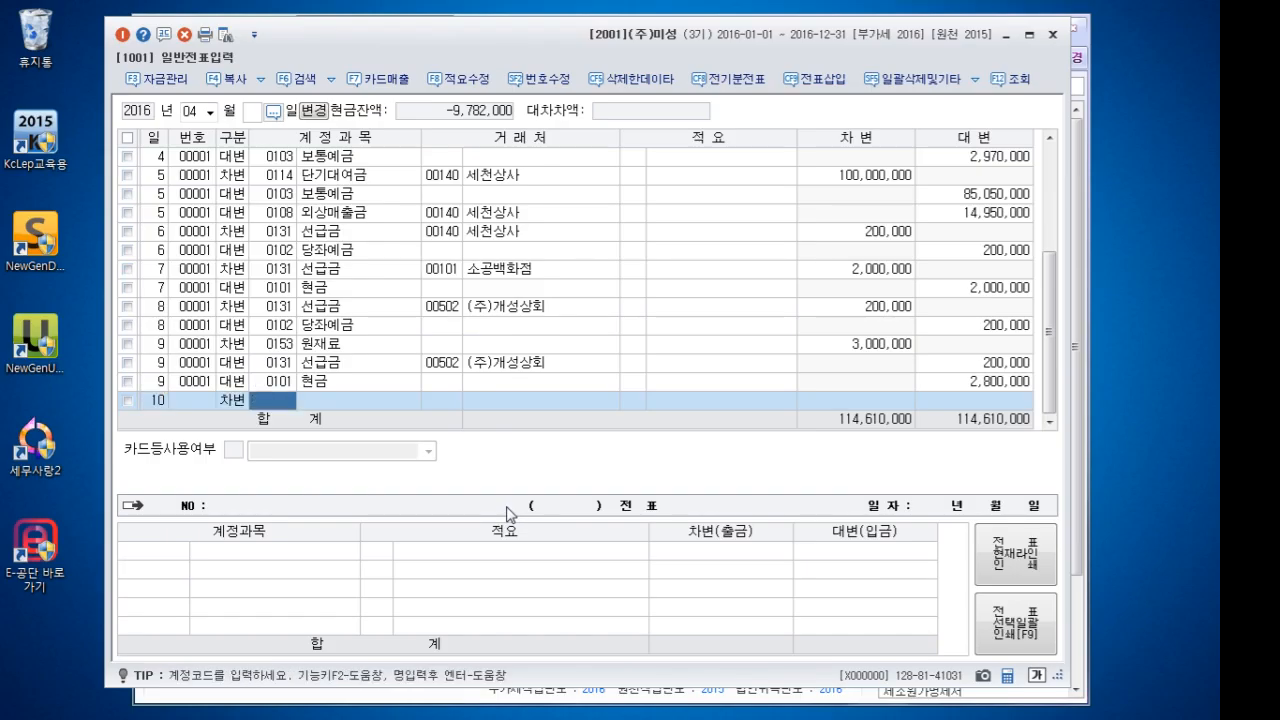
text(134)
key(Return)
key(Left)
text(가지)
key(Return)
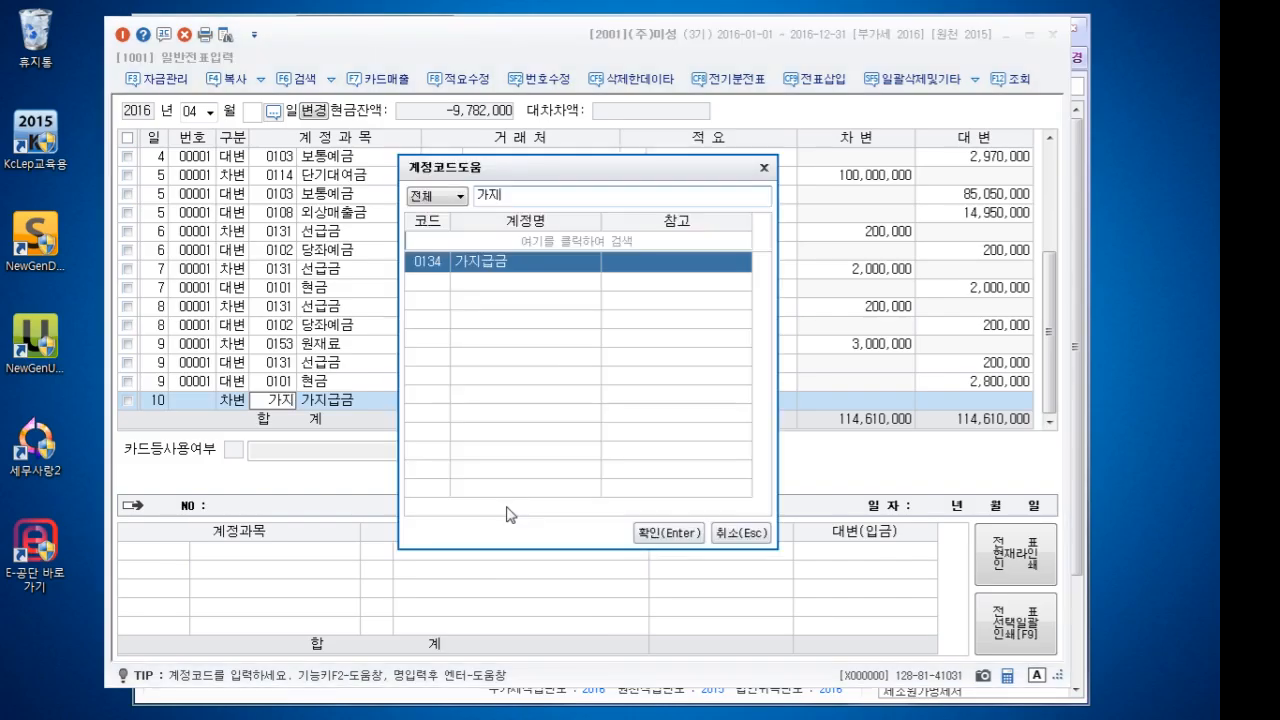
key(Return)
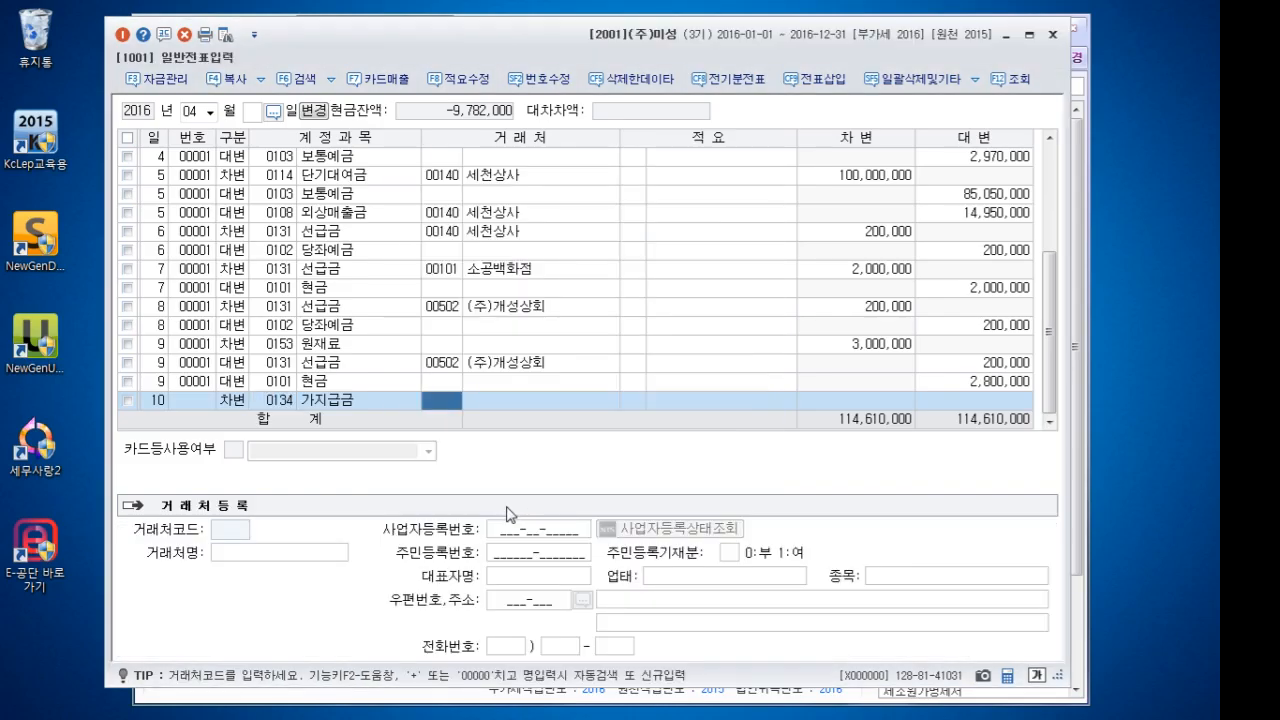
text(연남)
key(Return)
key(Return)
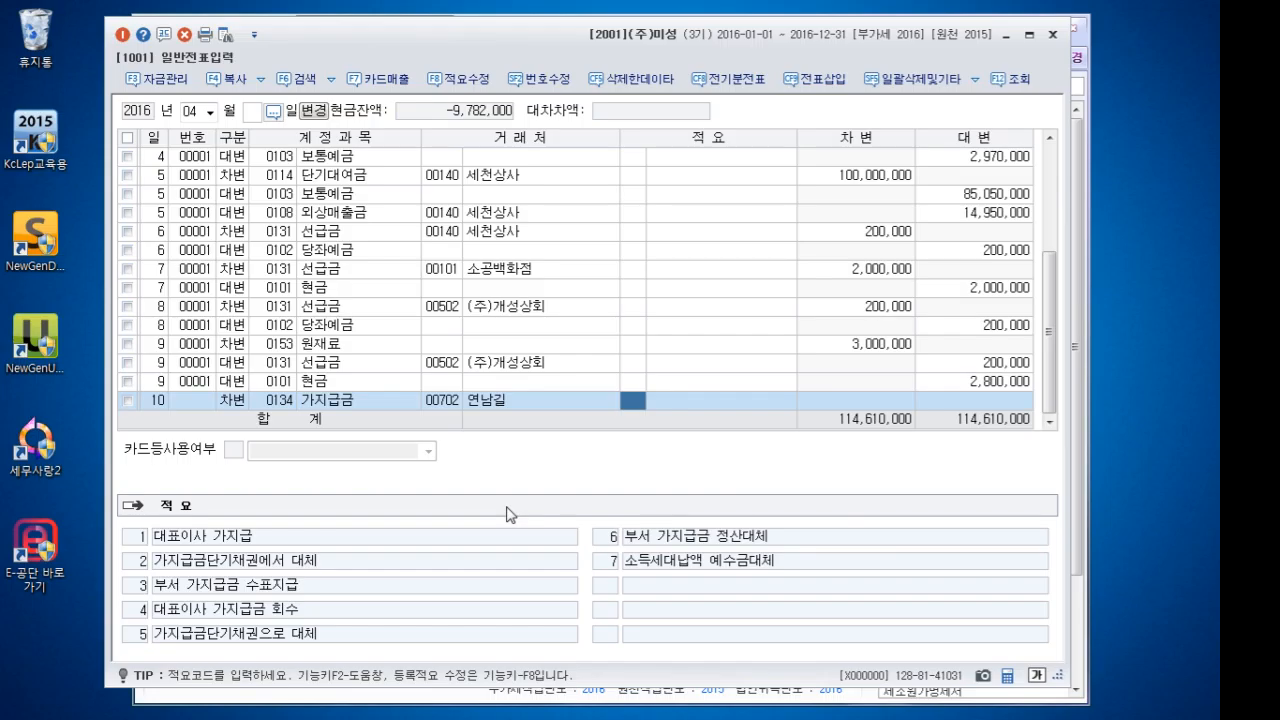
key(Return)
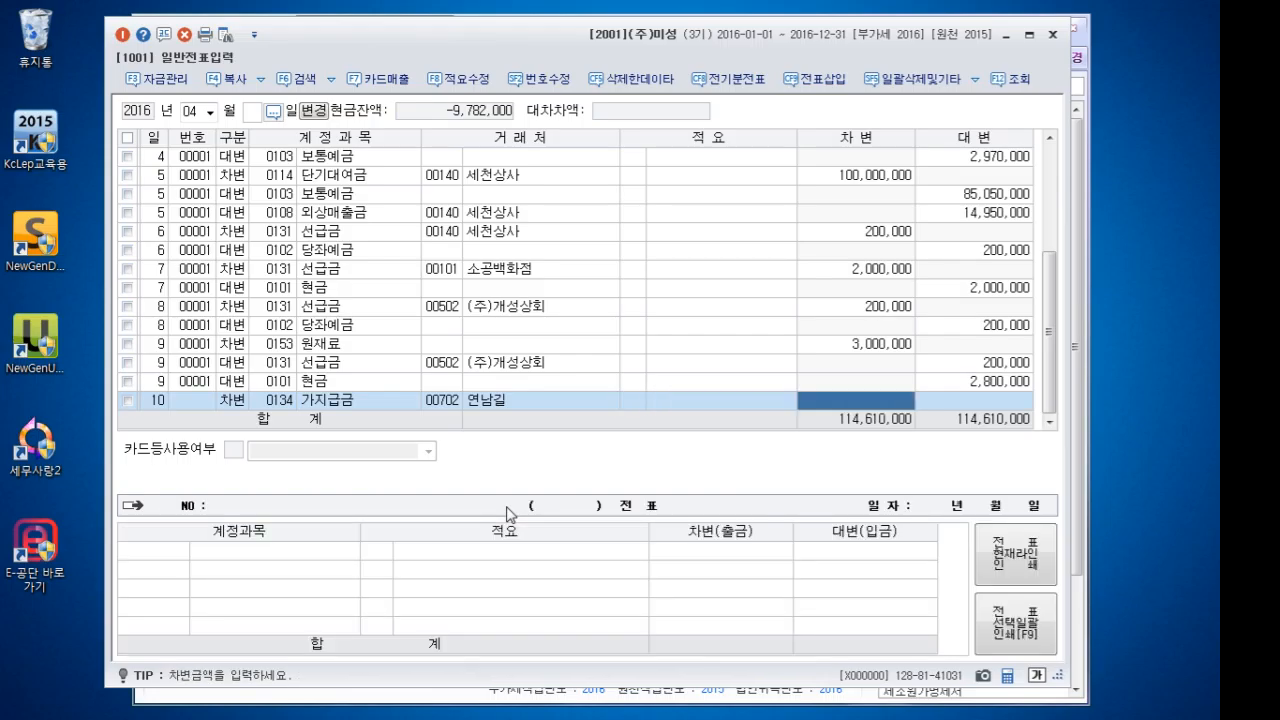
Change the 10 April 가지급금 line to a credit entry and set its amount to 500,000
key(Left)
key(Left)
key(Left)
key(Left)
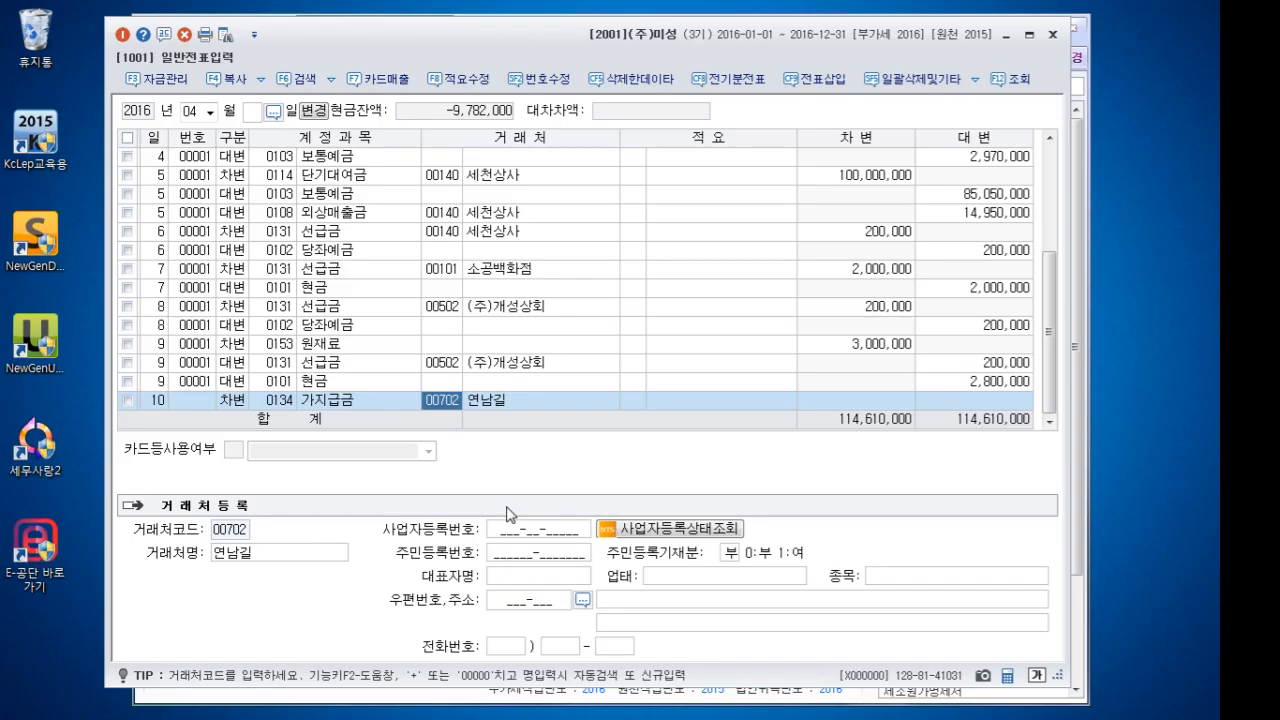
key(Left)
key(Left)
text(4)
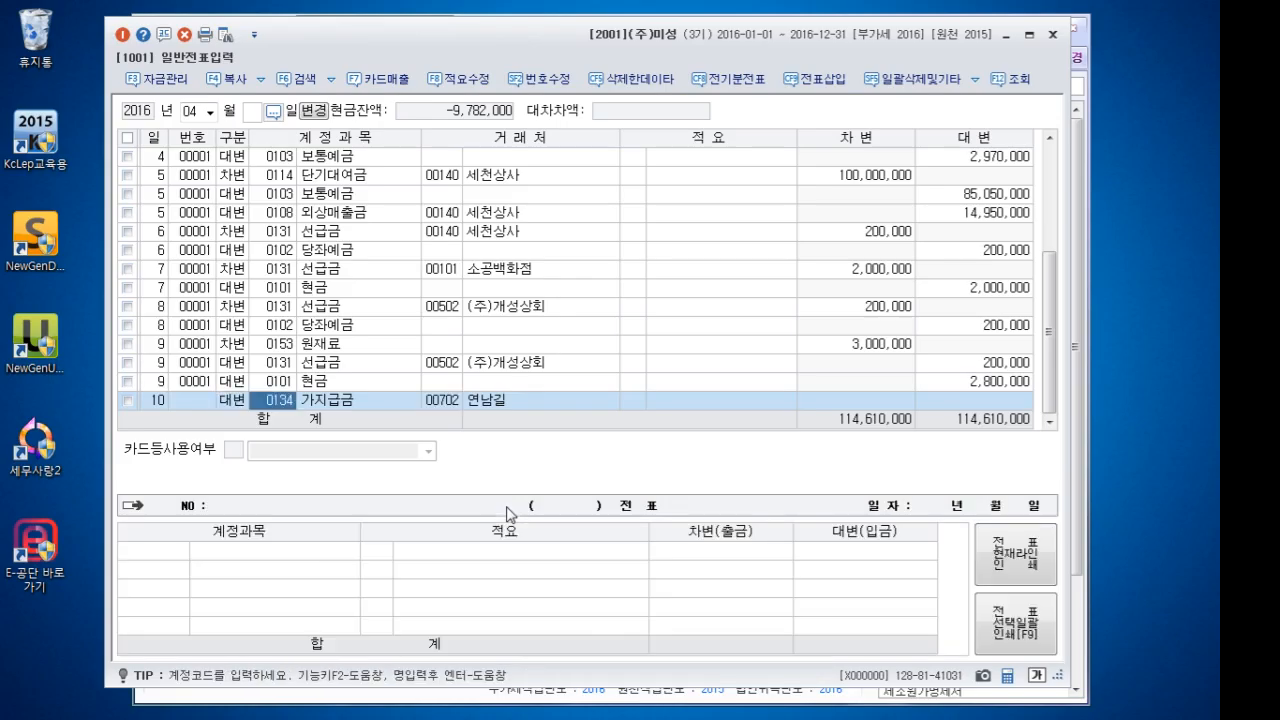
key(Return)
key(Return)
key(Return)
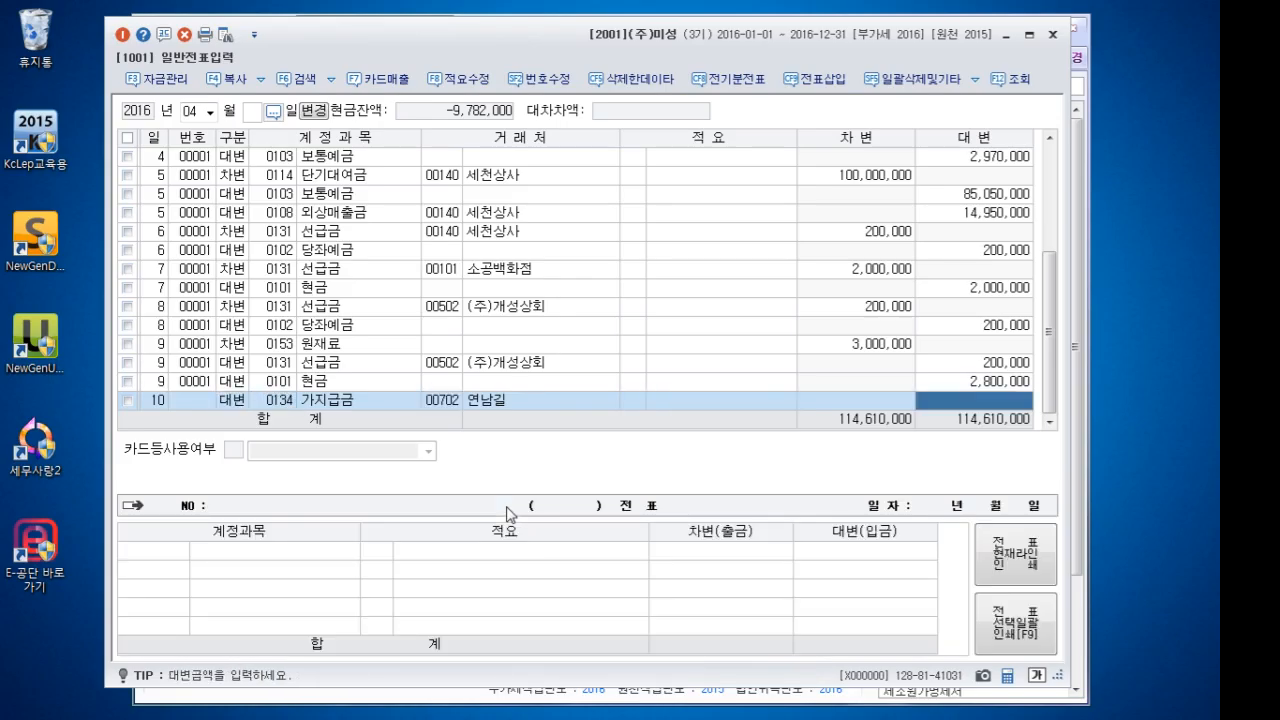
text(5000000)
key(Return)
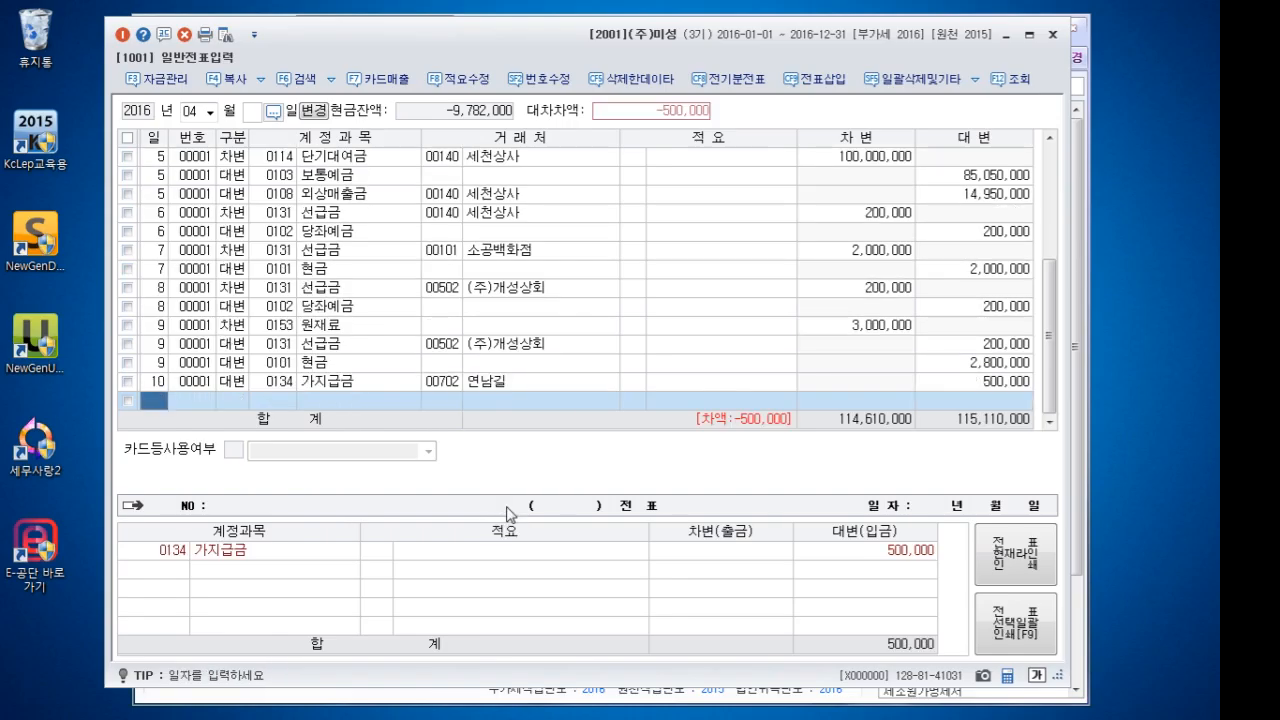
Add a 10 April debit line for 여비교통비 under 판매관리비 (0812) with an amount of 450,000
text(3)
text(여비)
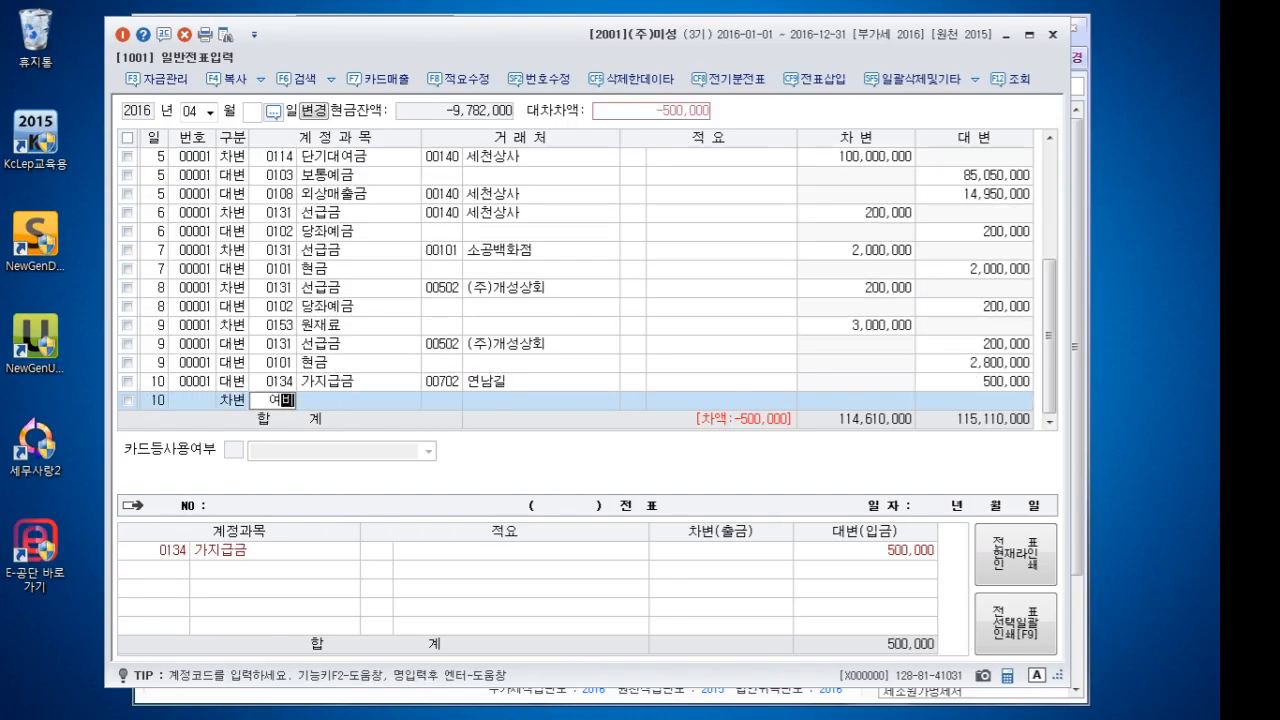
key(Return)
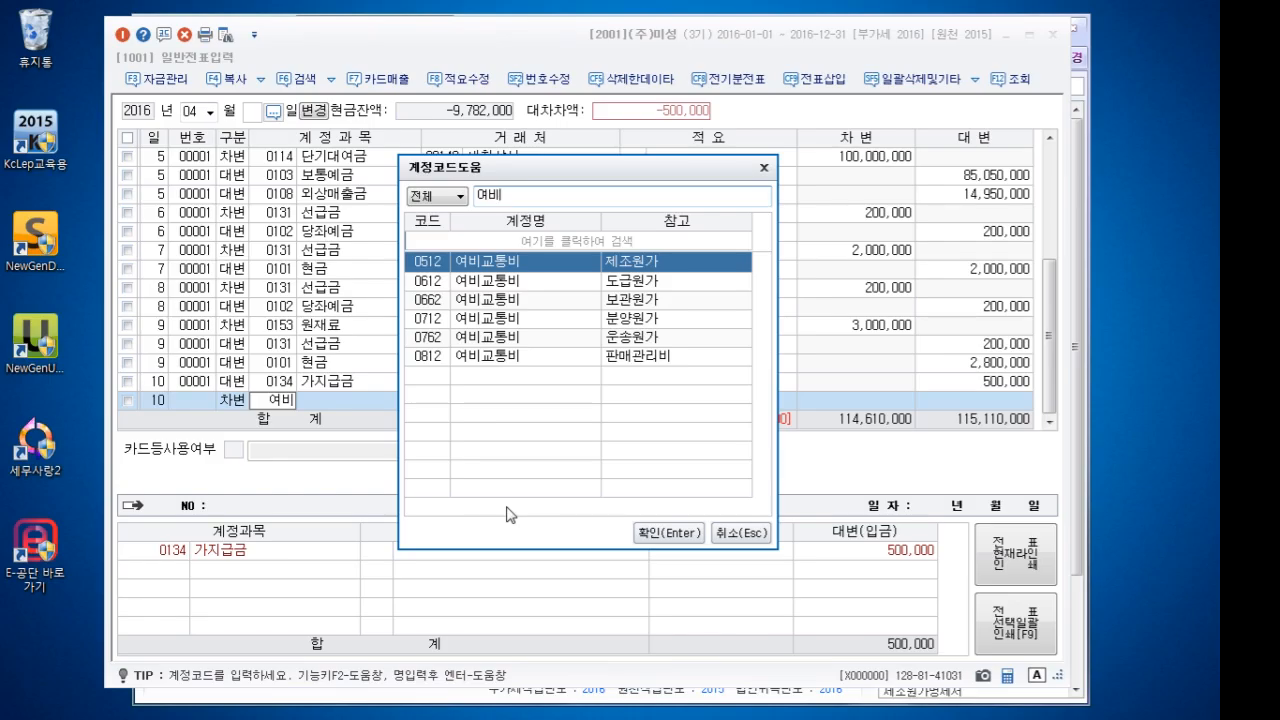
key(Up)
key(Return)
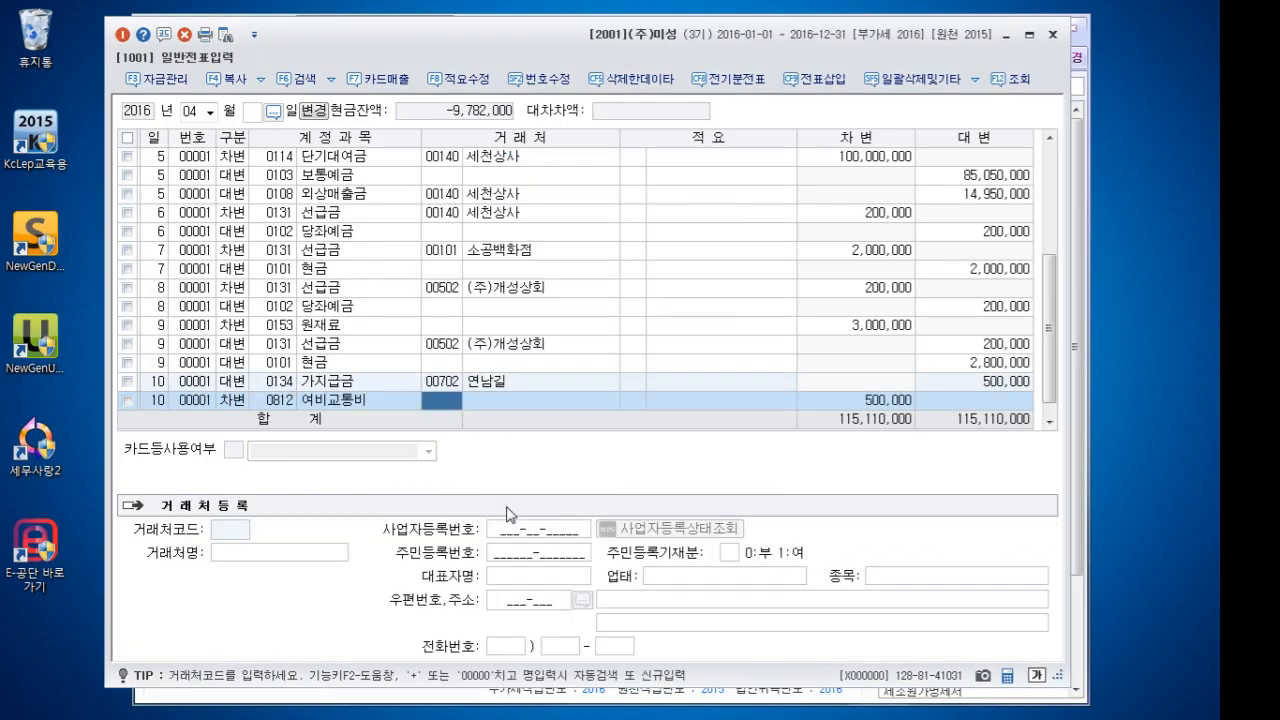
key(Return)
key(Return)
key(Return)
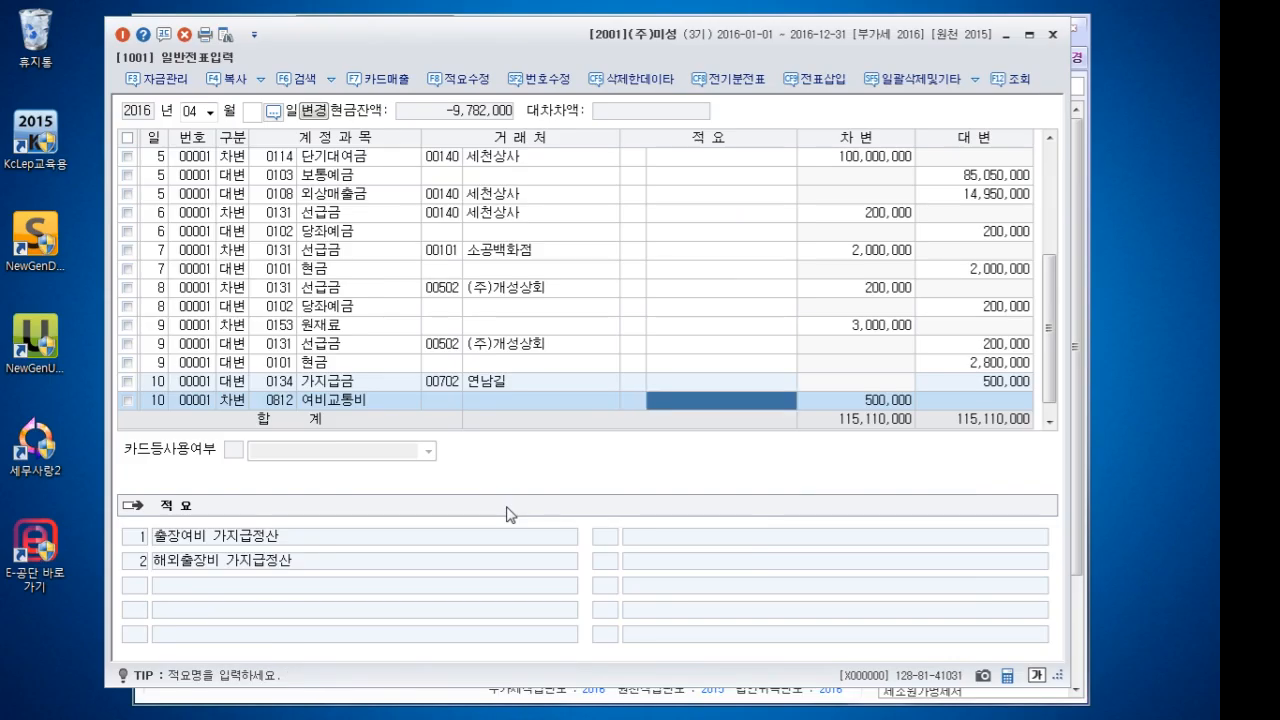
text(450000)
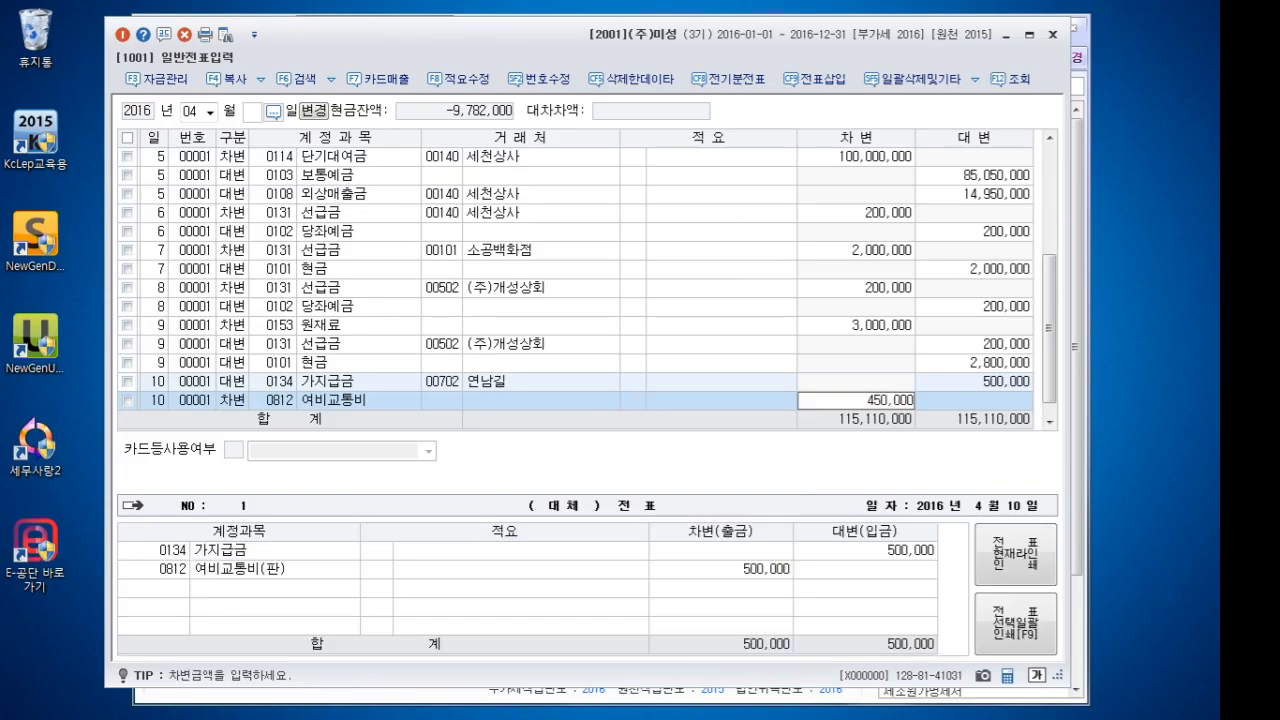
key(Return)
key(Return)
Add a 10 April debit line for 현금 (0101) with the balancing amount of 50,000
text(3)
key(Return)
text(101)
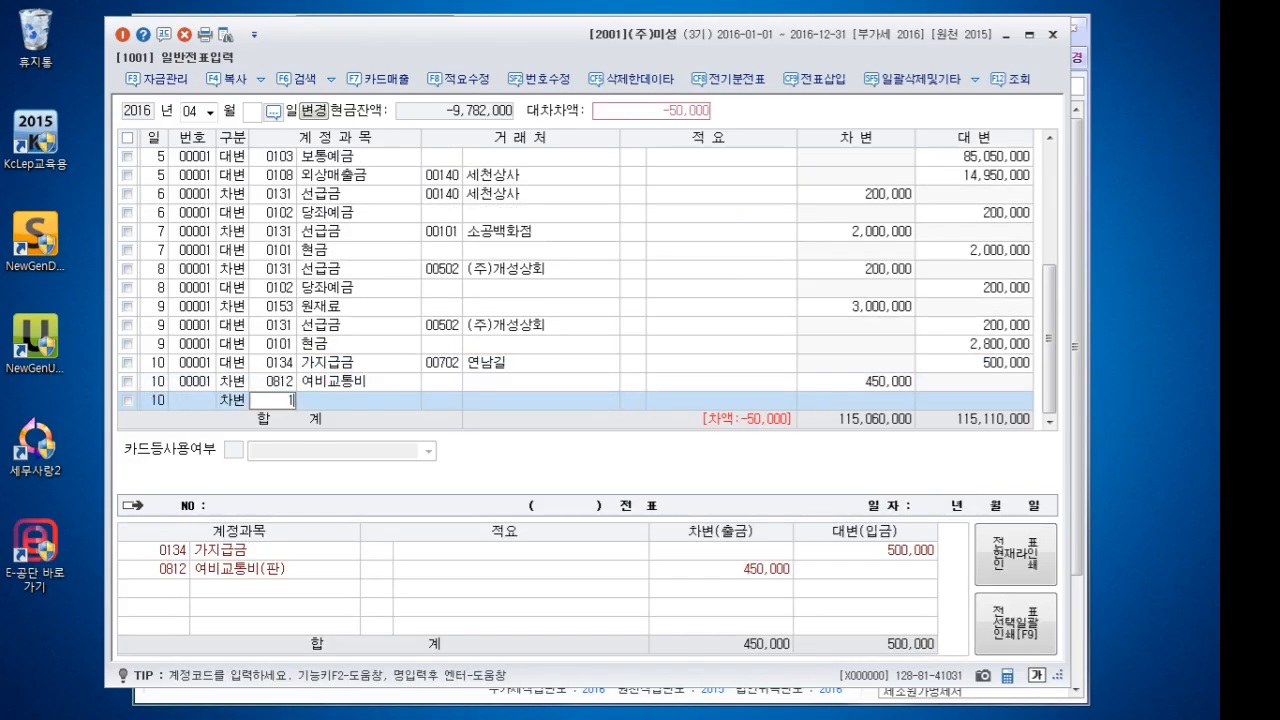
key(Return)
key(Return)
key(Return)
key(Return)
key(Return)
key(Return)
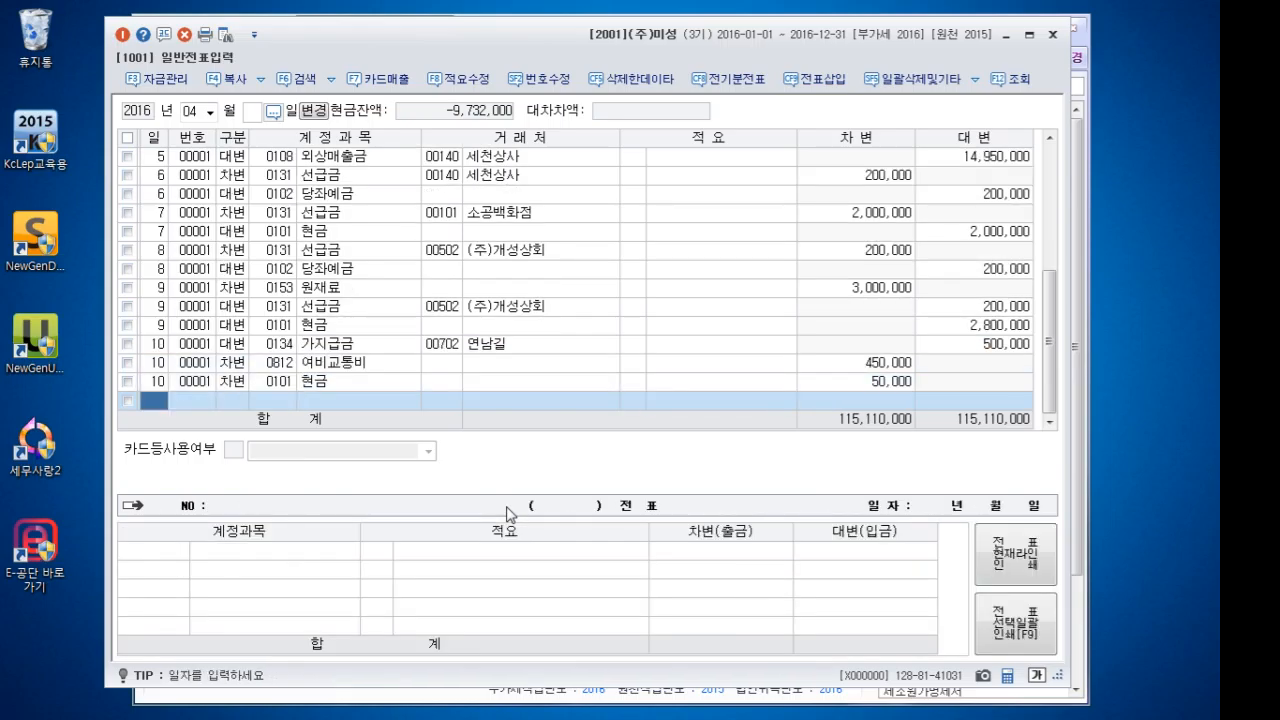
Add an 11 April credit line for 가지급금 (0134) of 500,000 with the second employee as counterparty
text(11)
key(Return)
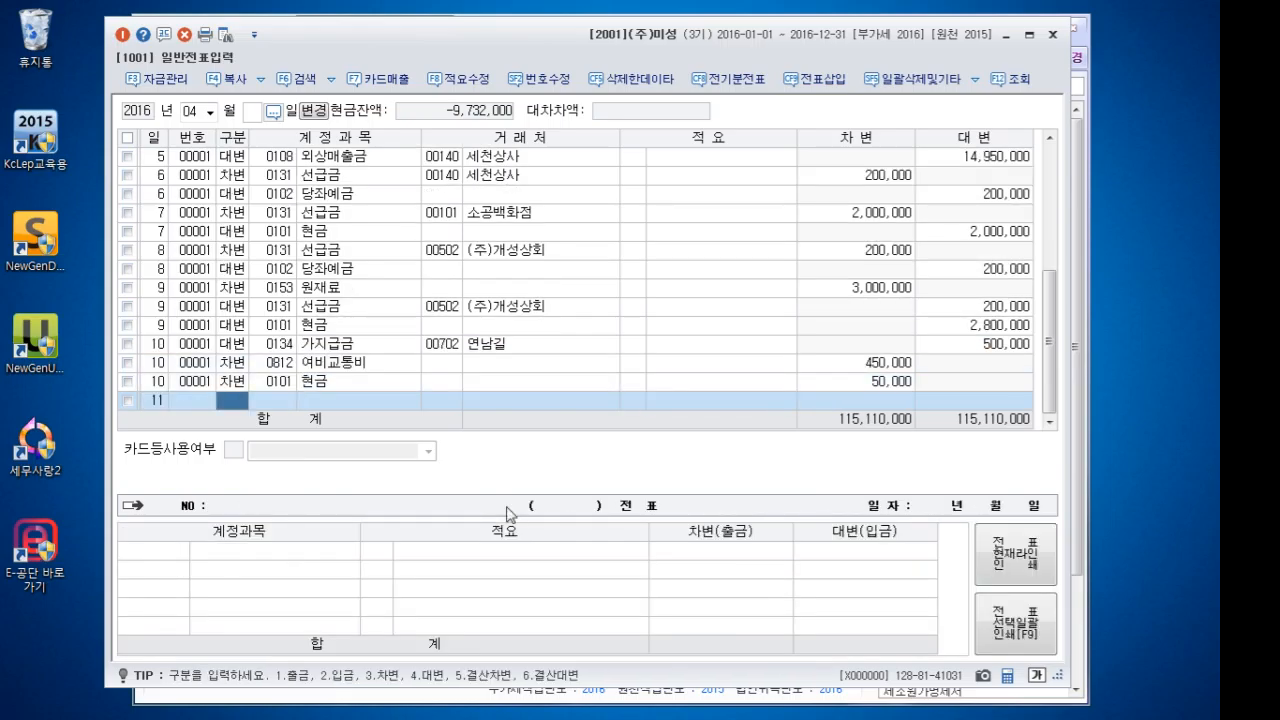
text(4)
key(Return)
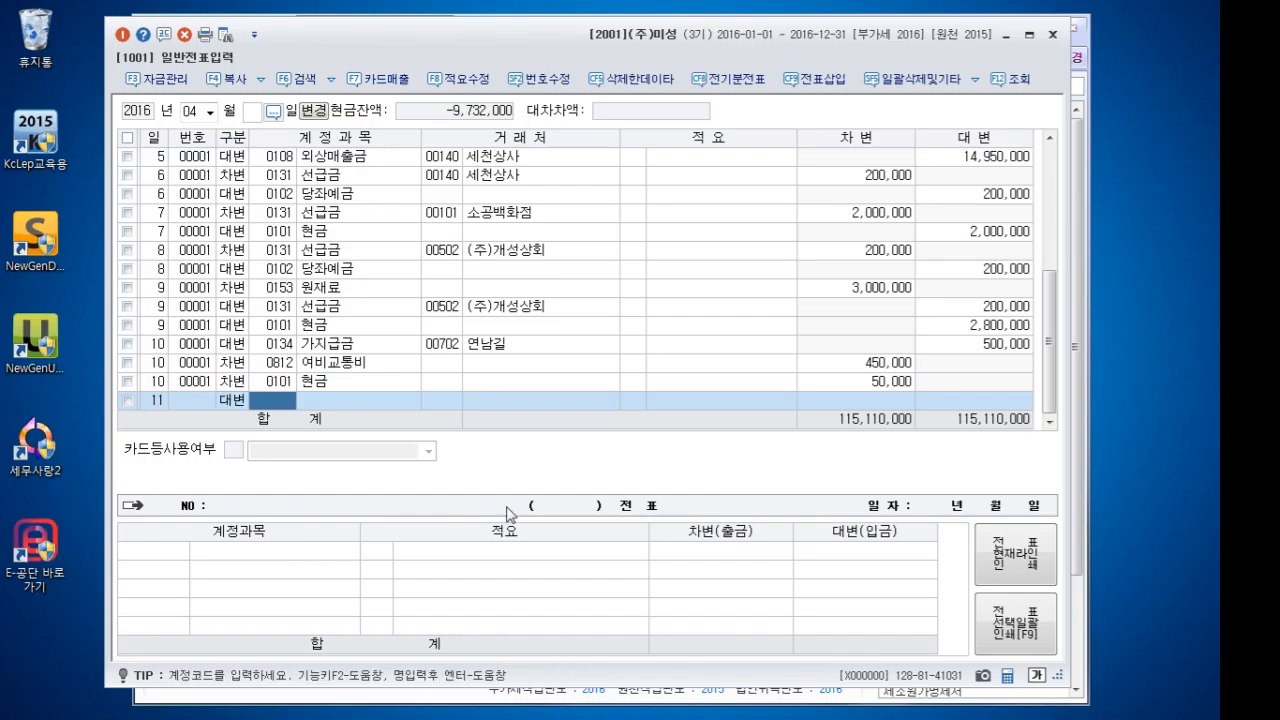
text(134)
key(Return)
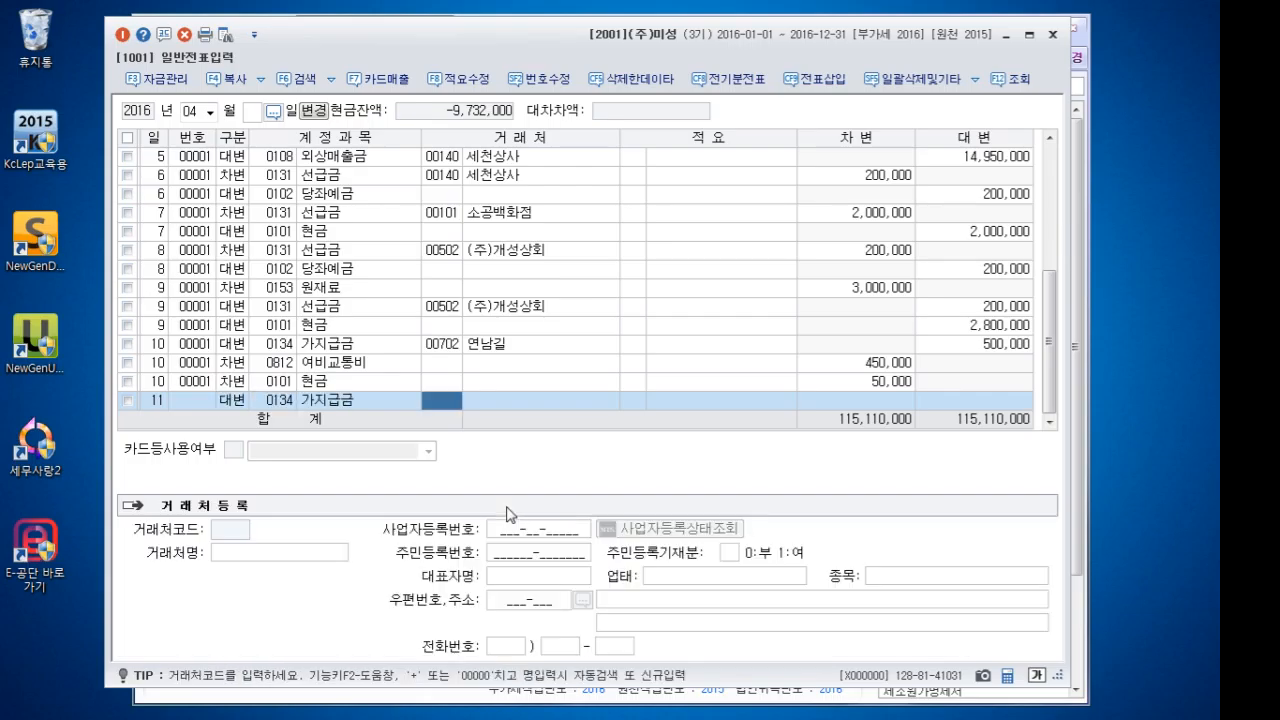
text(박여)
key(Return)
key(Return)
key(Return)
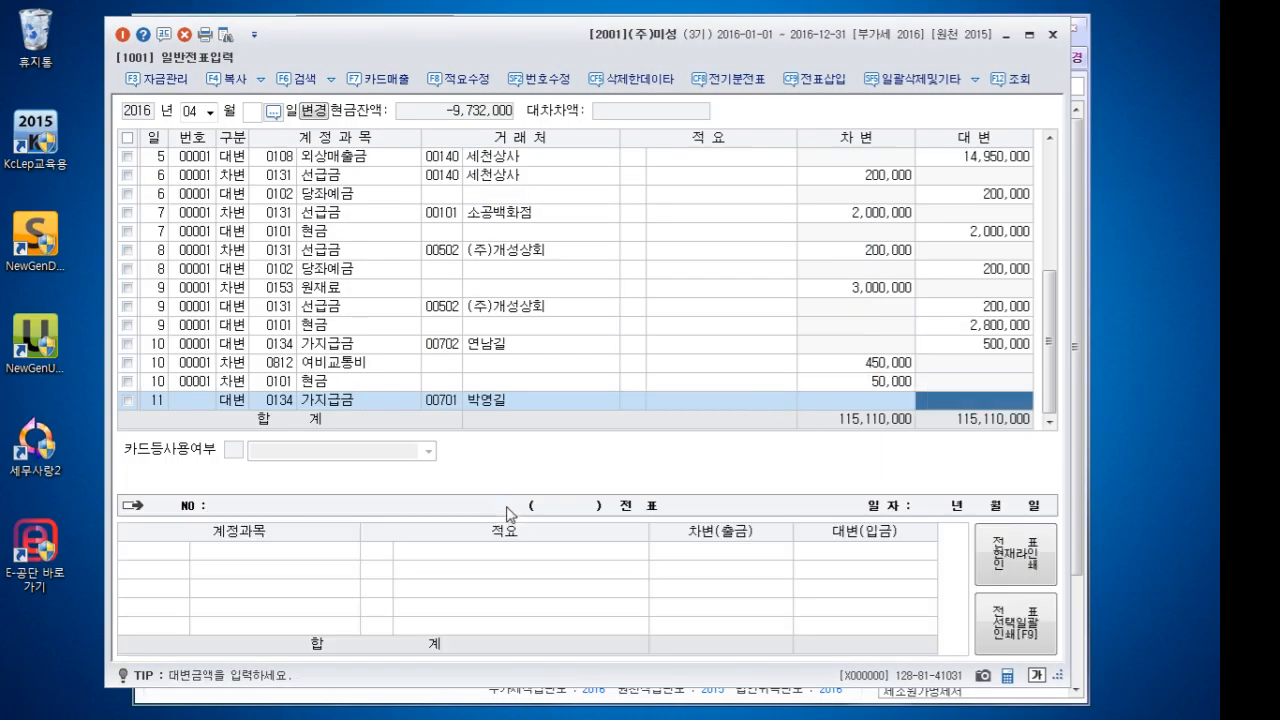
text(500000)
key(Return)
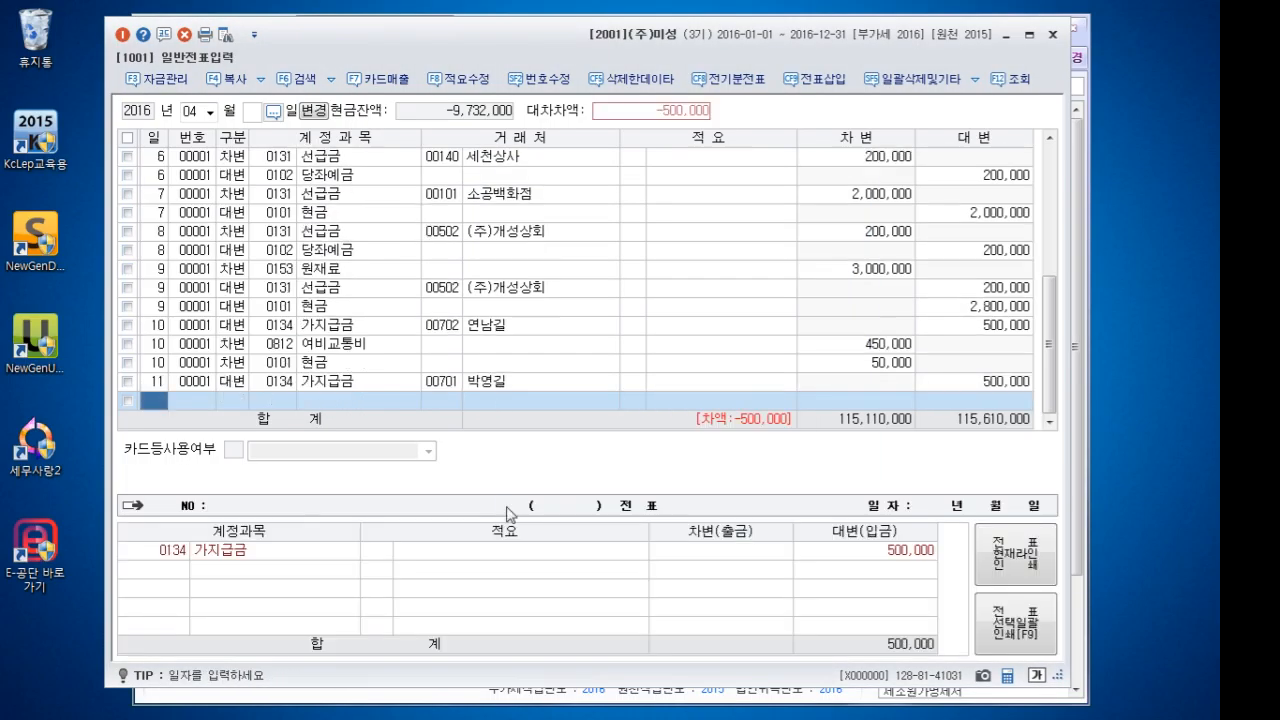
Add an 11 April debit line for 여비교통비 (0812) with an amount of 350,000
key(Return)
text(3)
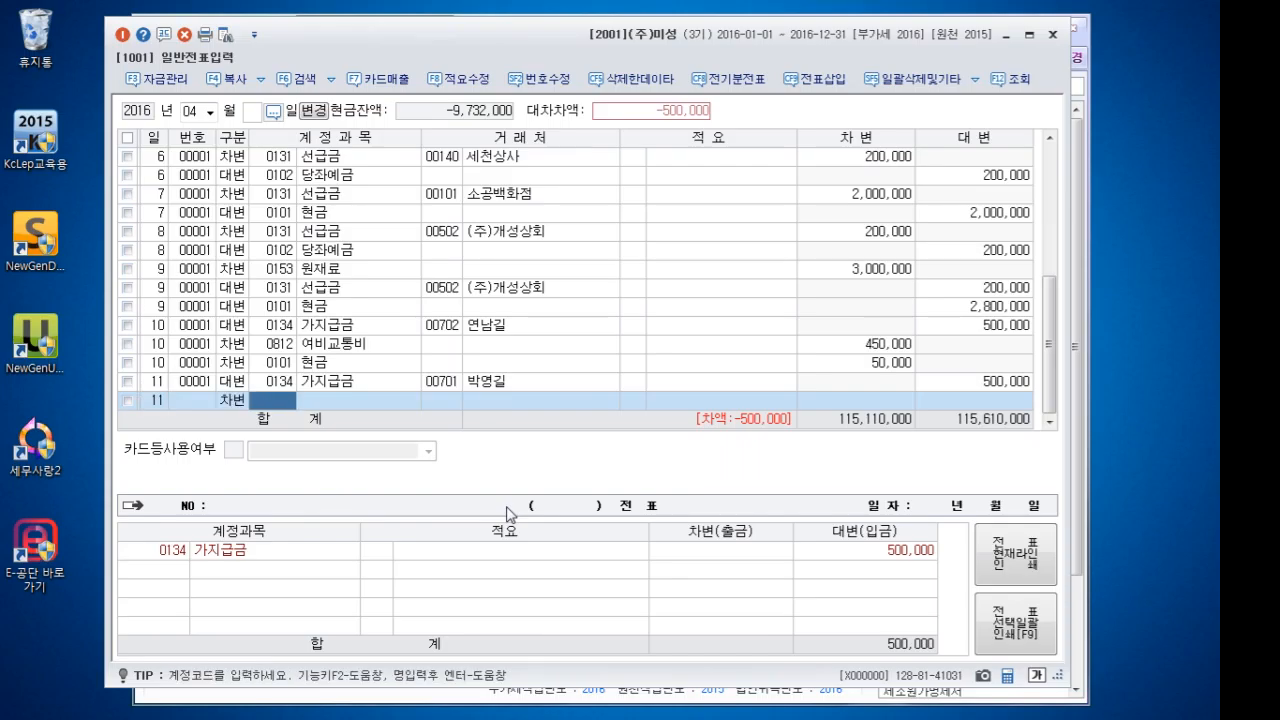
text(0812)
key(Return)
key(Return)
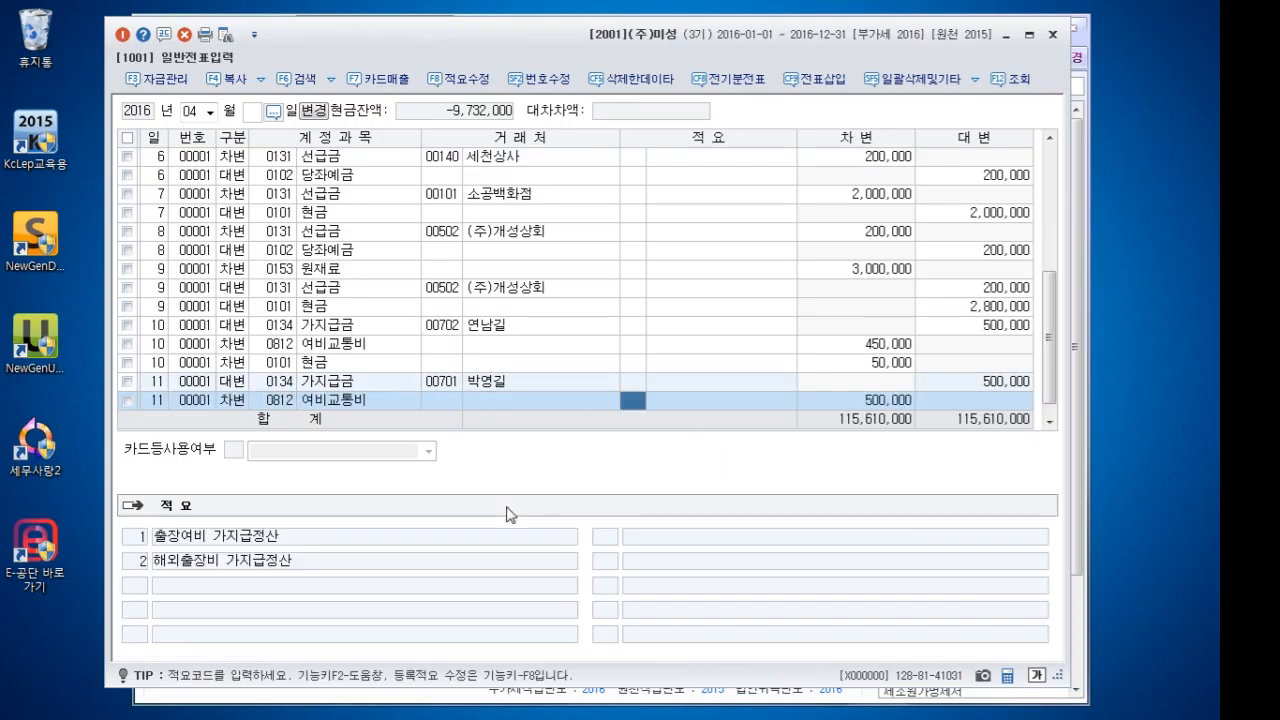
key(Return)
text(350000)
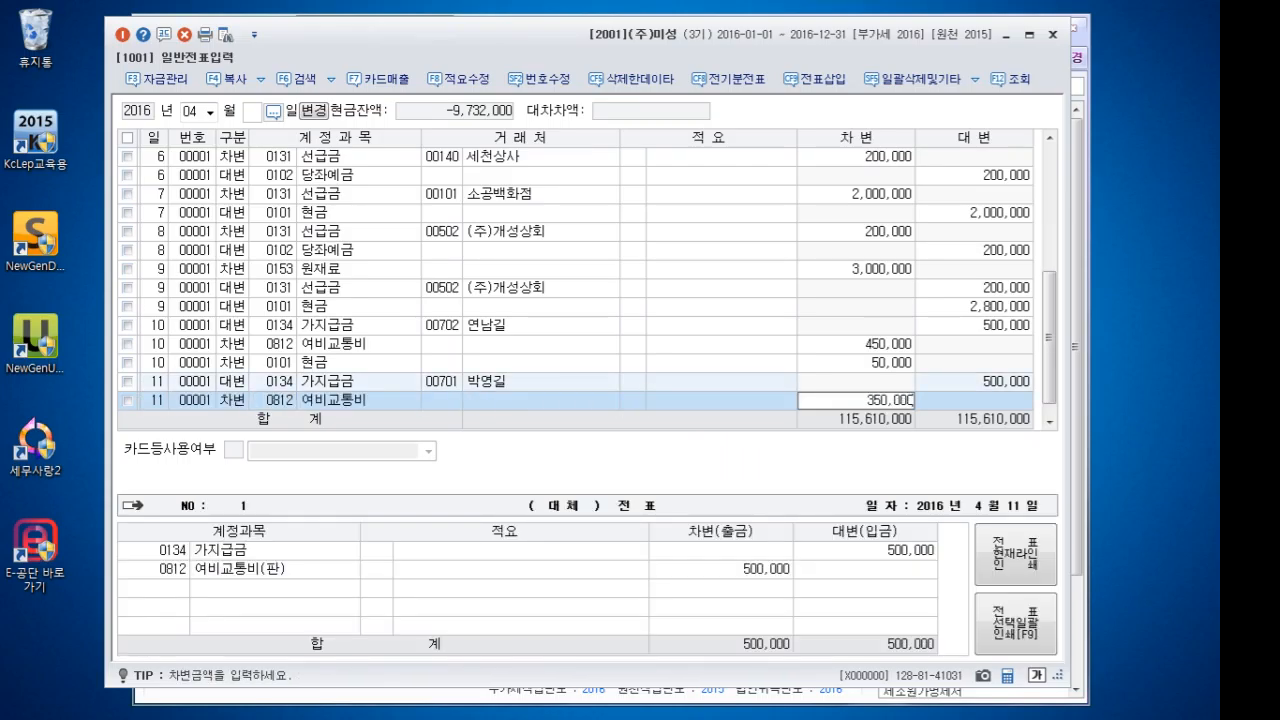
key(Return)
Add an 11 April debit line for 현금 (0101) with an amount of 100,000
key(Return)
text(3101)
key(Return)
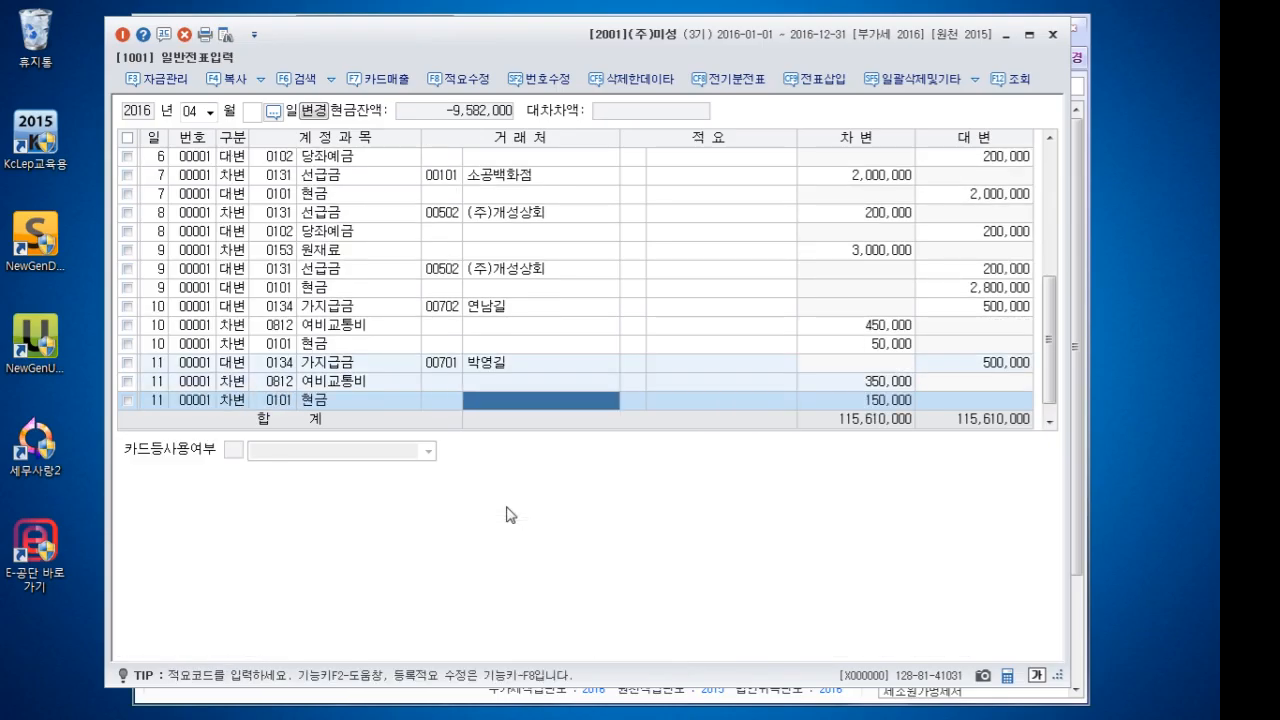
key(Return)
key(Return)
text(100000)
key(Return)
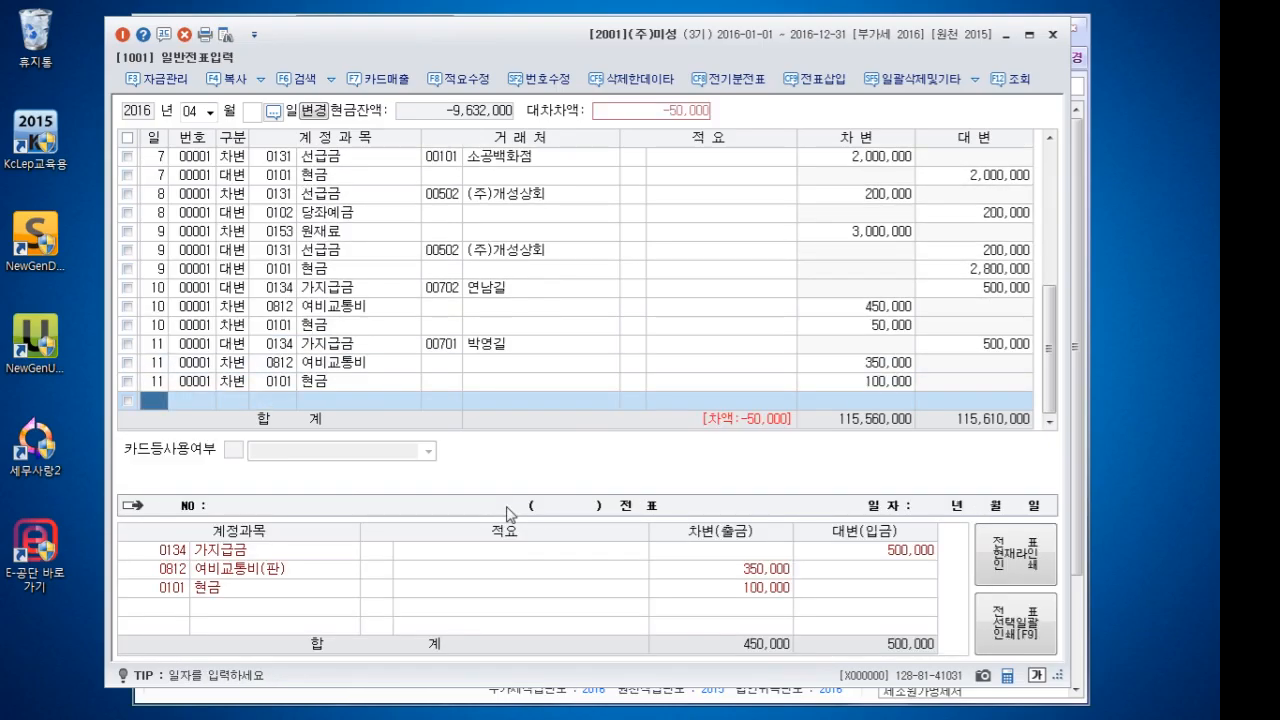
Add an 11 April debit line for 잡손실 (0980) with the balancing amount of 50,000
text(잡손)
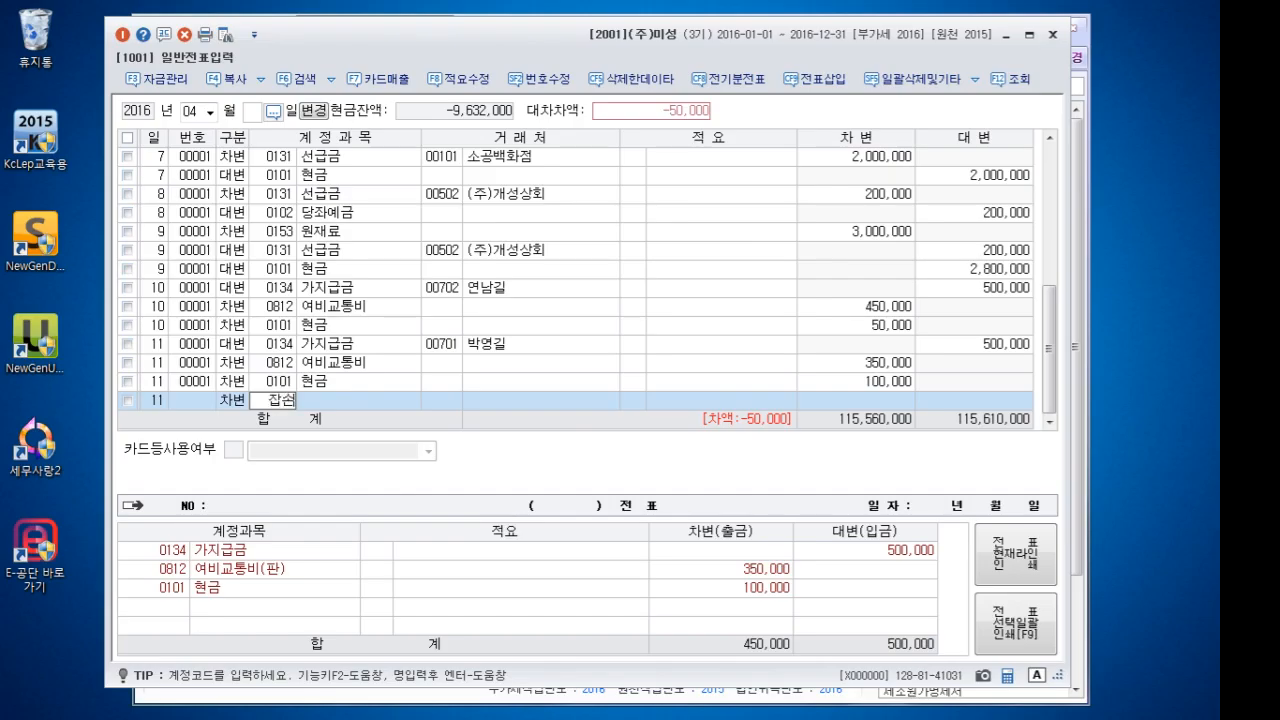
key(Return)
key(Return)
key(Return)
key(Return)
key(Return)
key(Return)
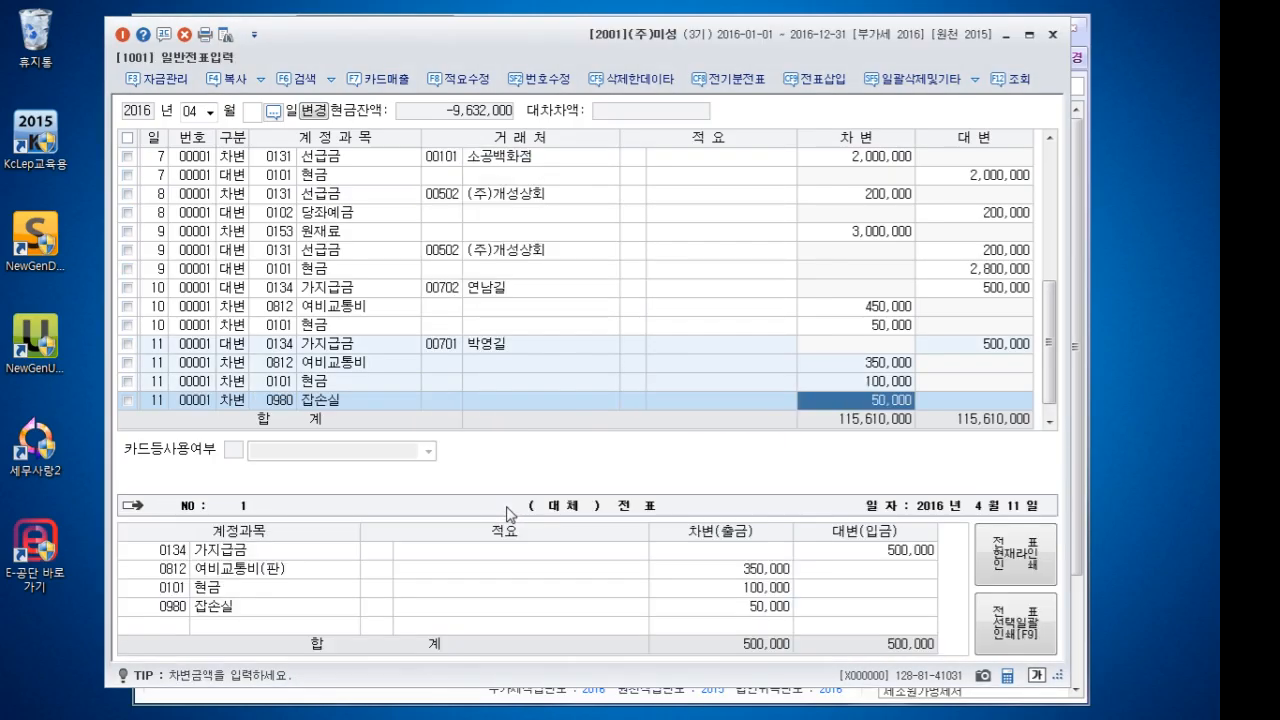
Add a 12 April credit line for 전도금 (0138) with an amount of 500,000
text(12)
key(Return)
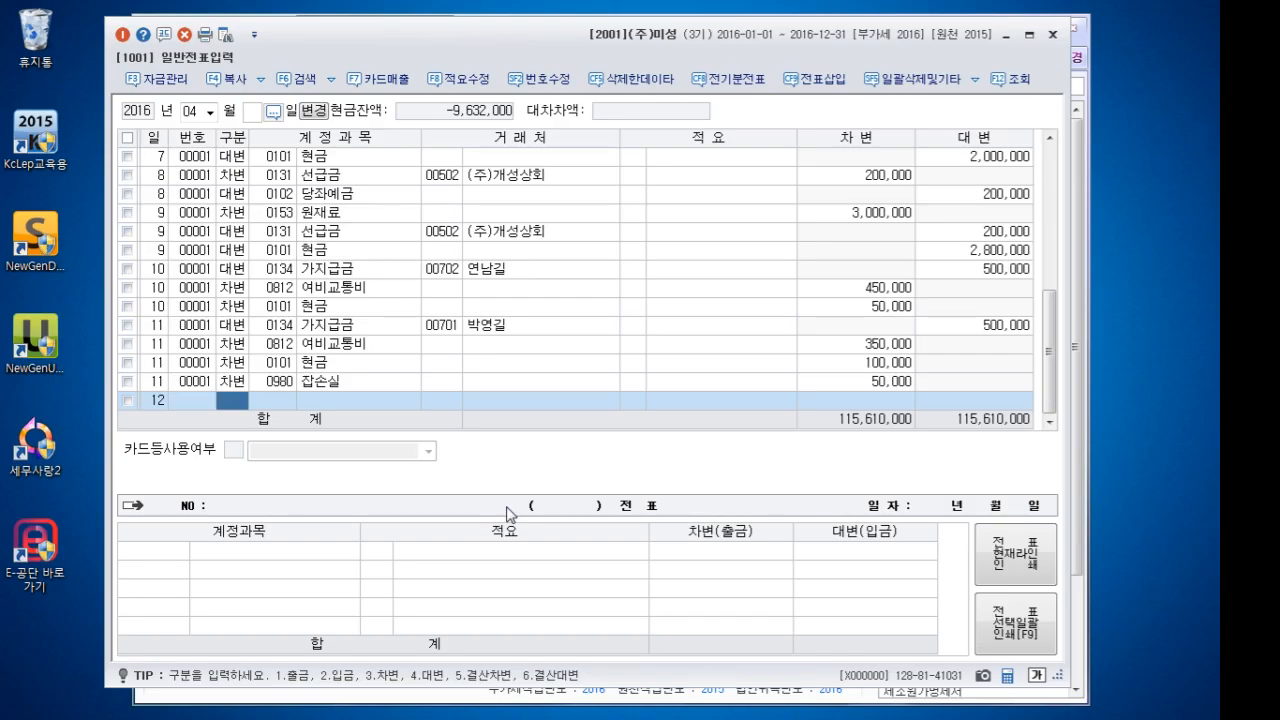
text(4)
key(Return)
text(전도금)
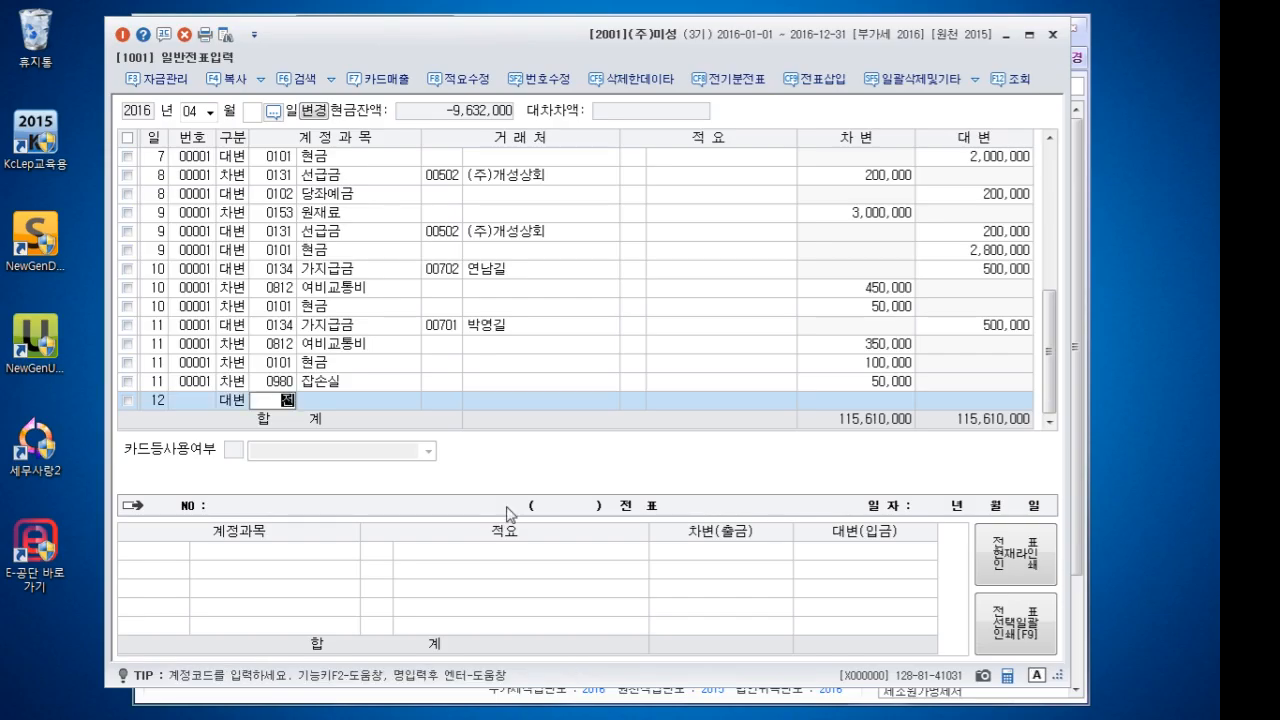
key(Return)
key(Return)
key(Return)
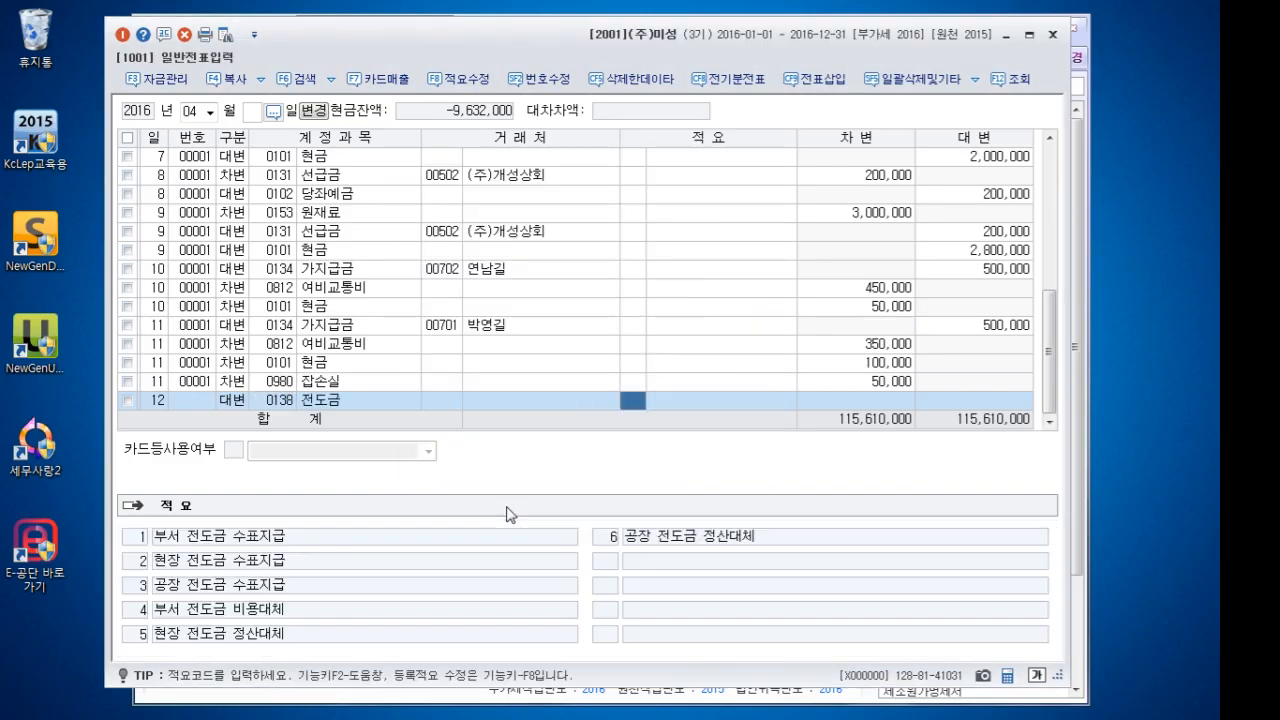
key(Return)
text(500,000)
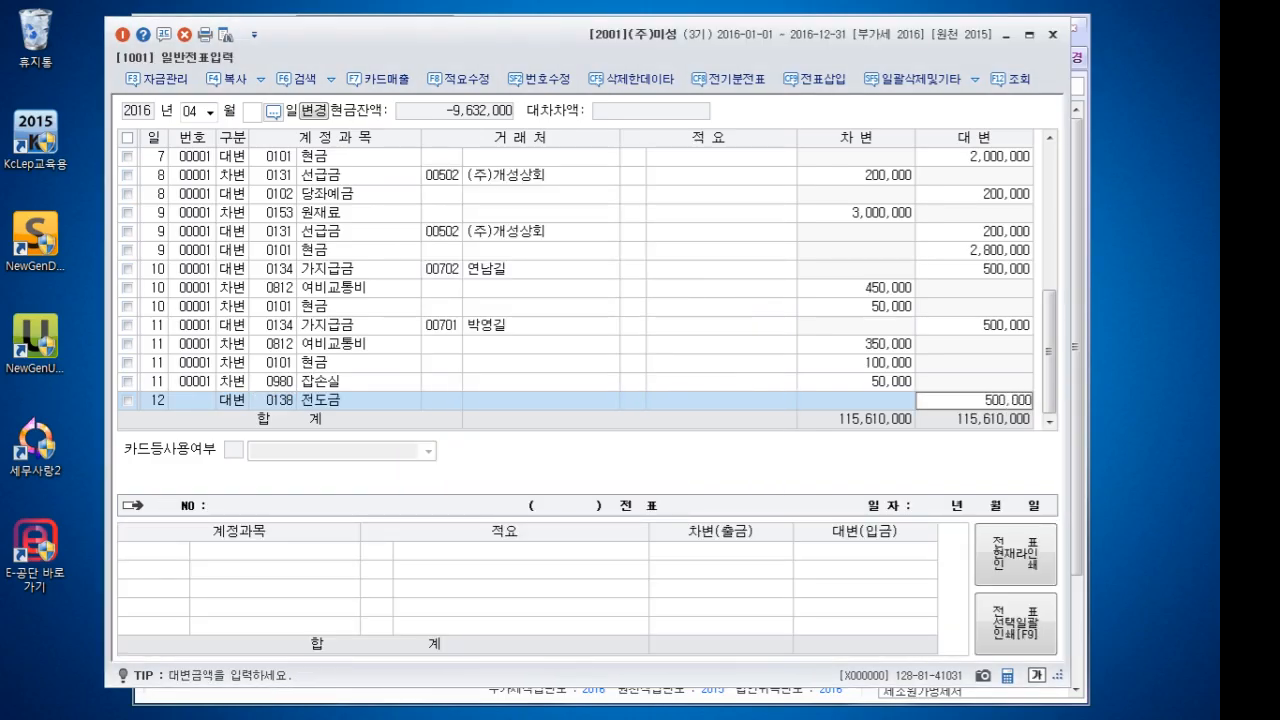
key(Return)
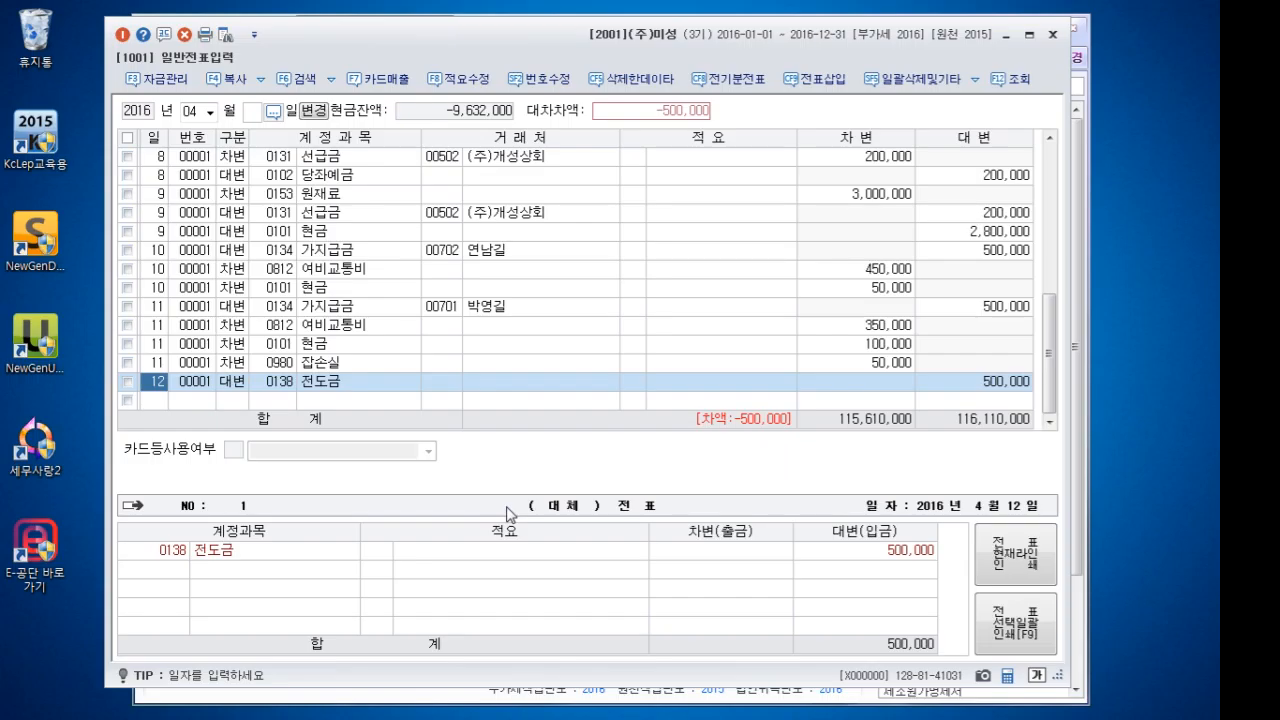
Add a 12 April debit line for the manufacturing-cost account 여비교통비 (0512) with an amount of 560,000
key(Return)
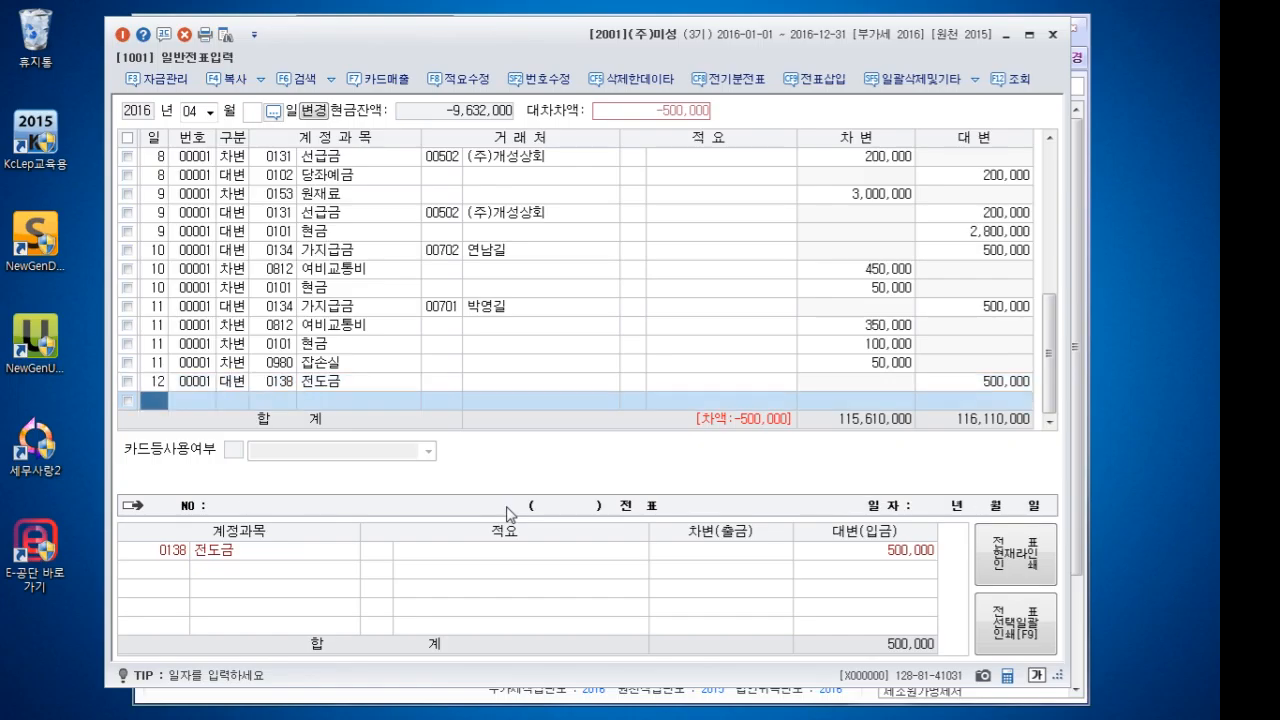
text(12)
key(Return)
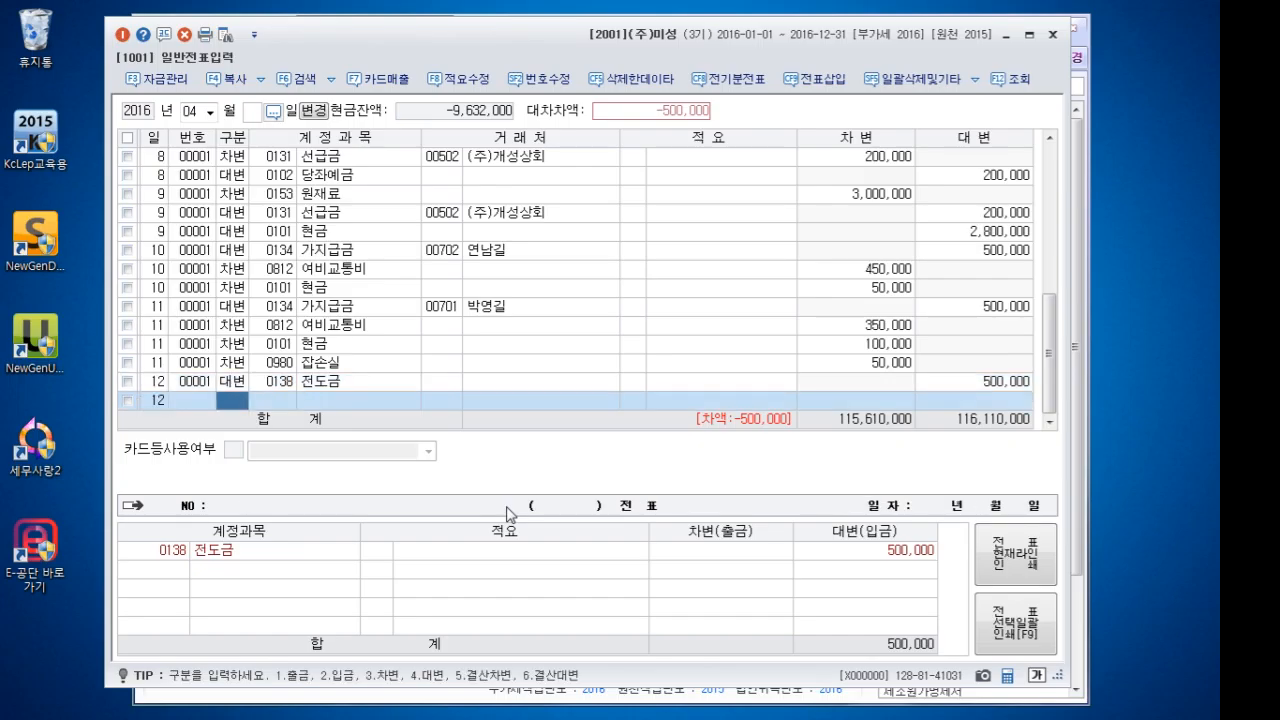
text(3)
key(Return)
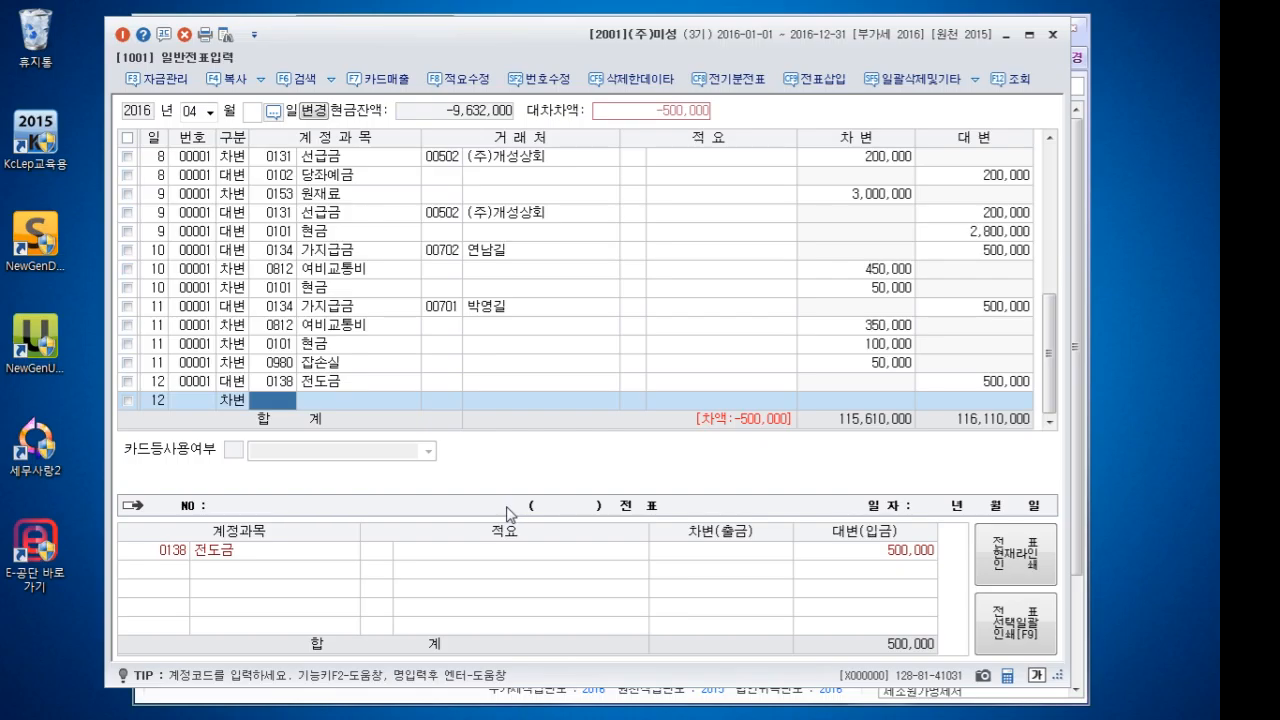
text(0512)
key(Return)
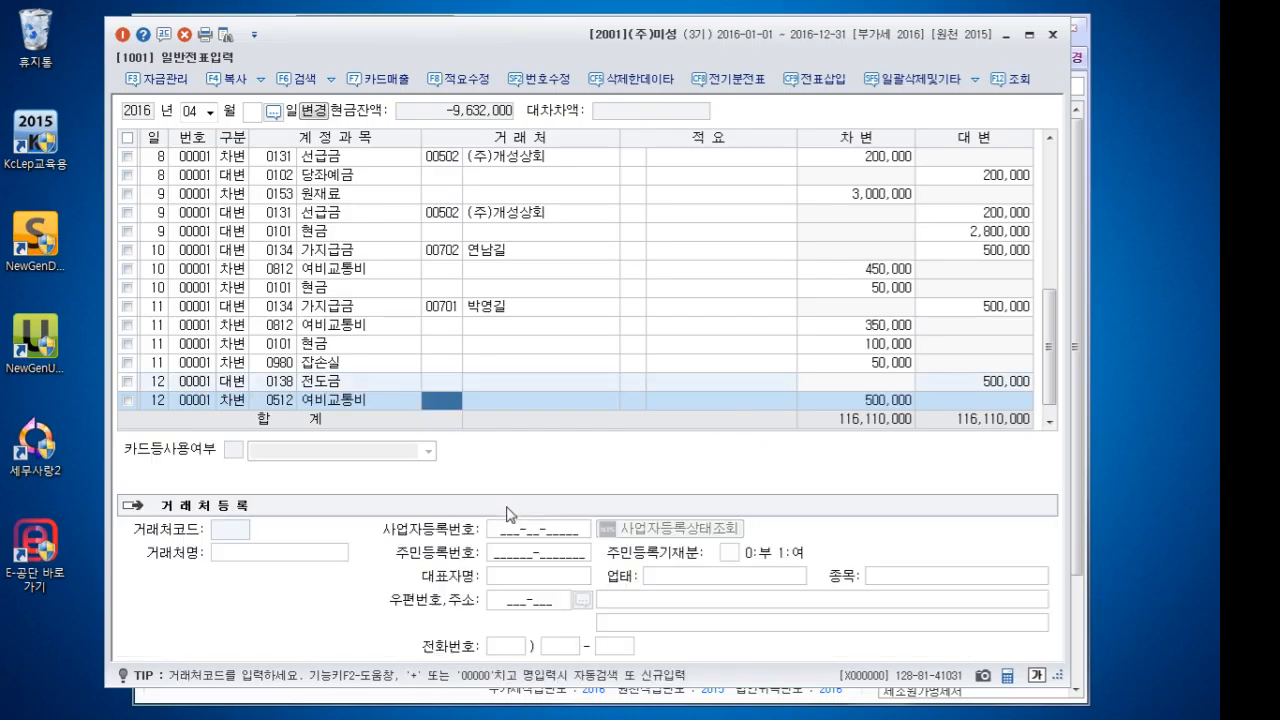
key(Return)
key(Return)
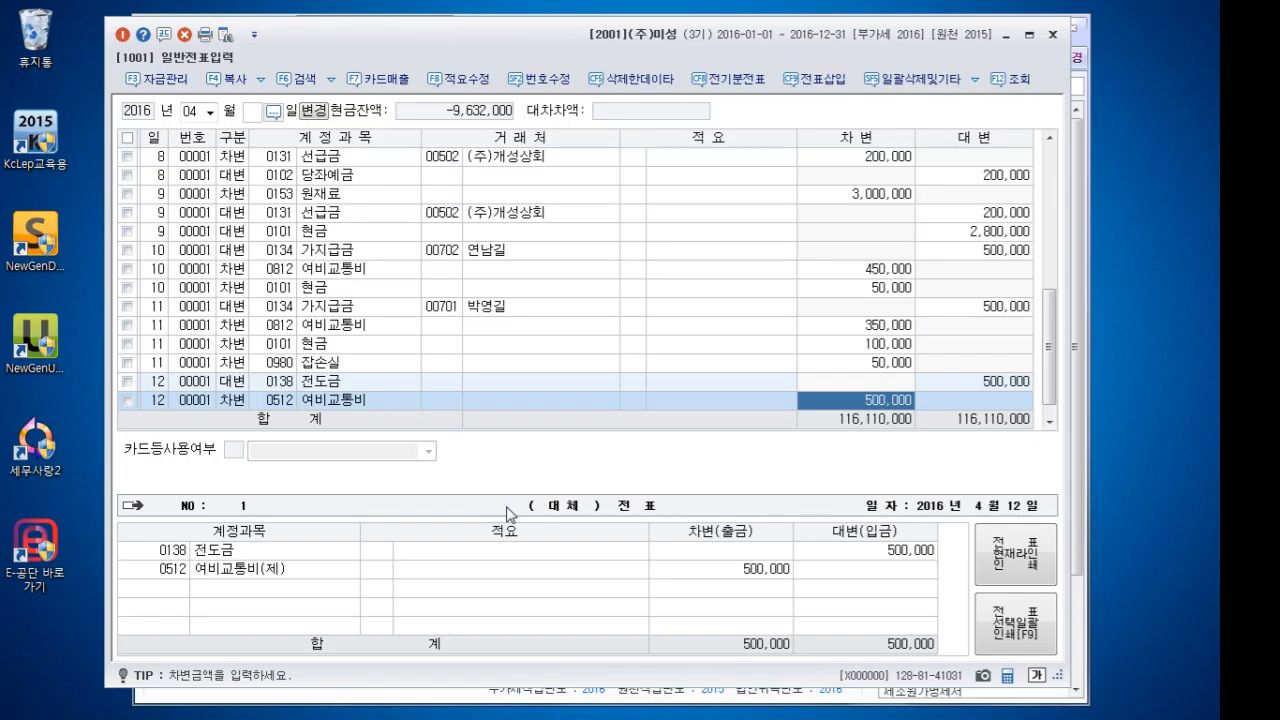
text(560000)
key(Return)
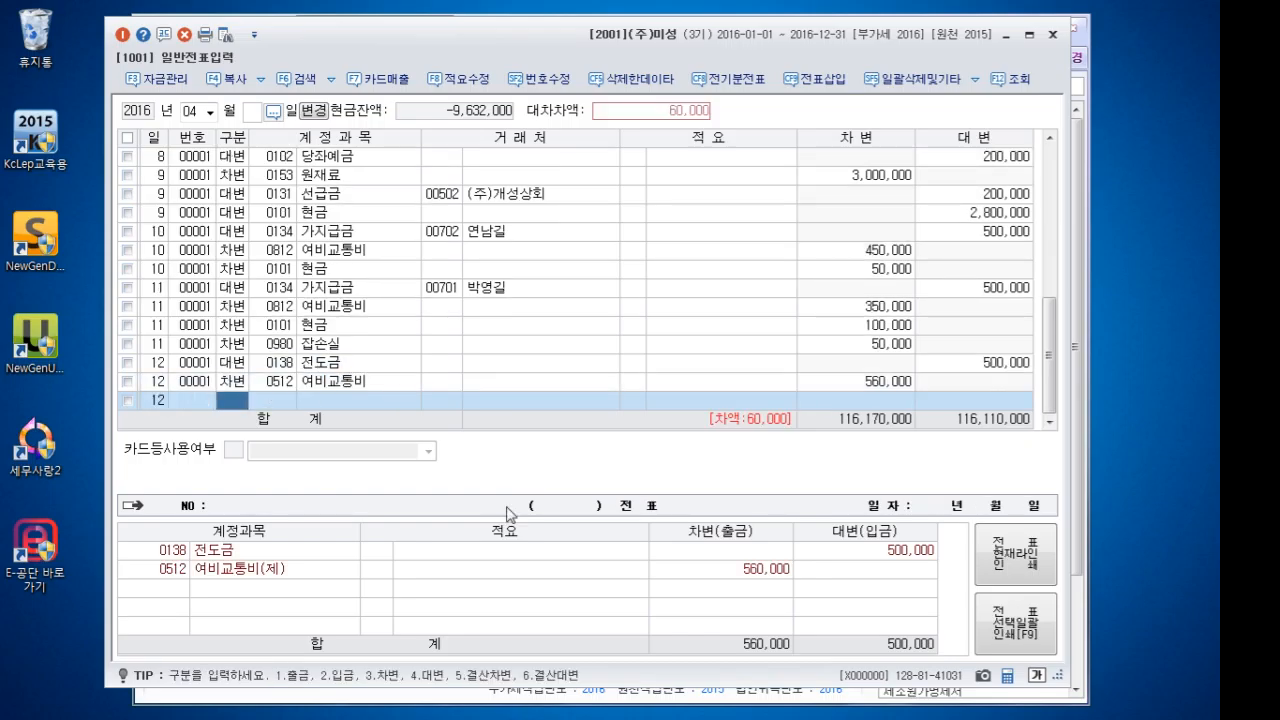
Add a 12 April credit line for 보통예금 (0103) with the balancing amount of 60,000
text(103)
key(Return)
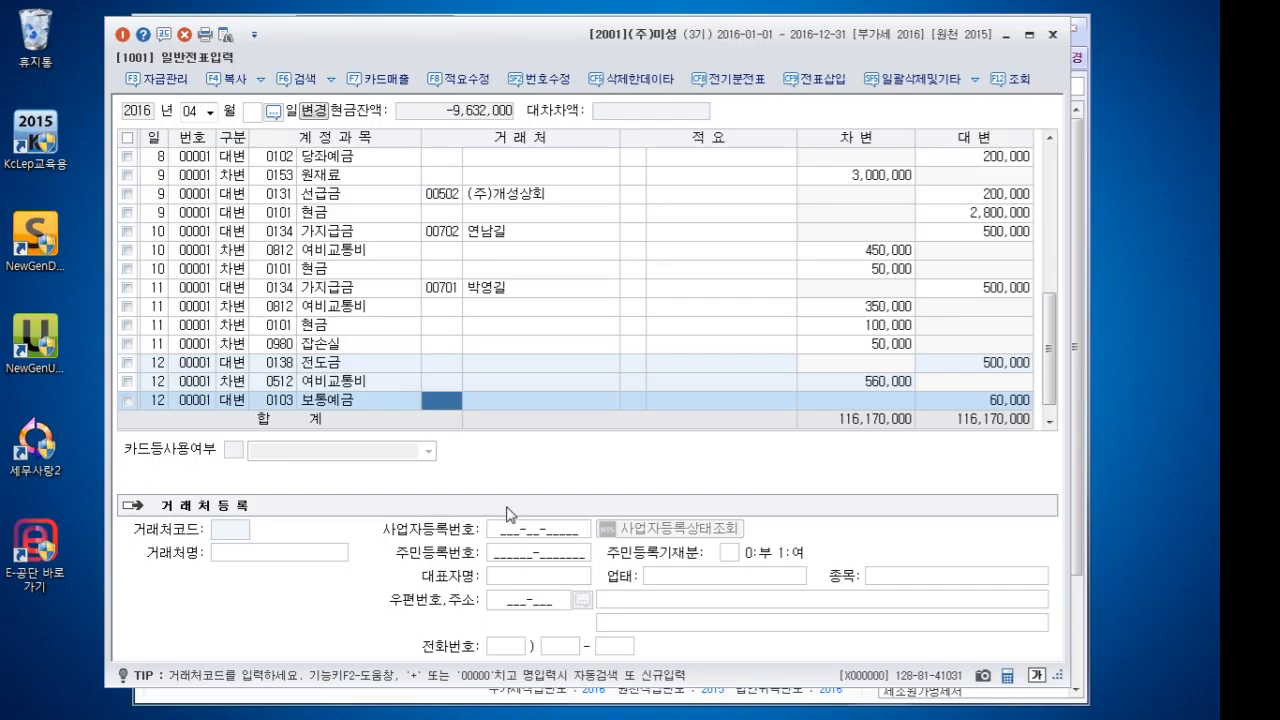
key(Return)
key(Return)
key(Return)
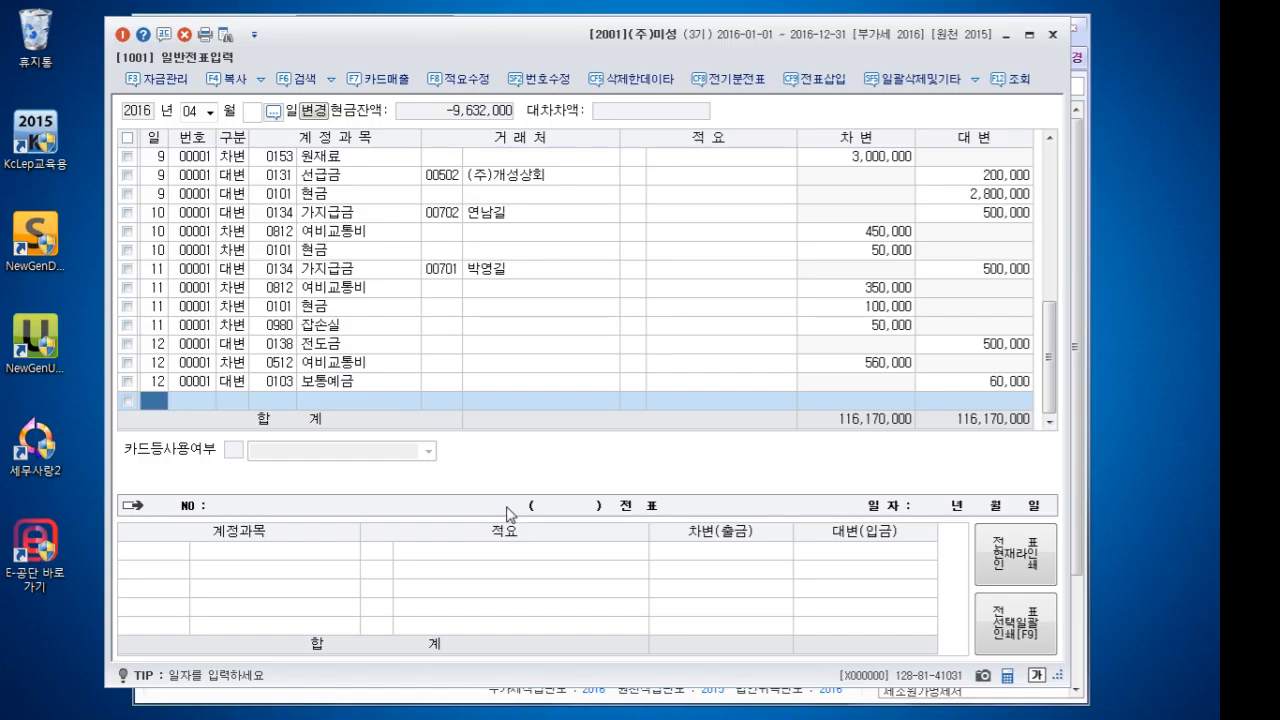
Add a 13 April debit line for 단기대여금 (0114) of 800,000 with 진이상사 (00103) as counterparty
text(13)
key(Return)
text(3)
key(Return)
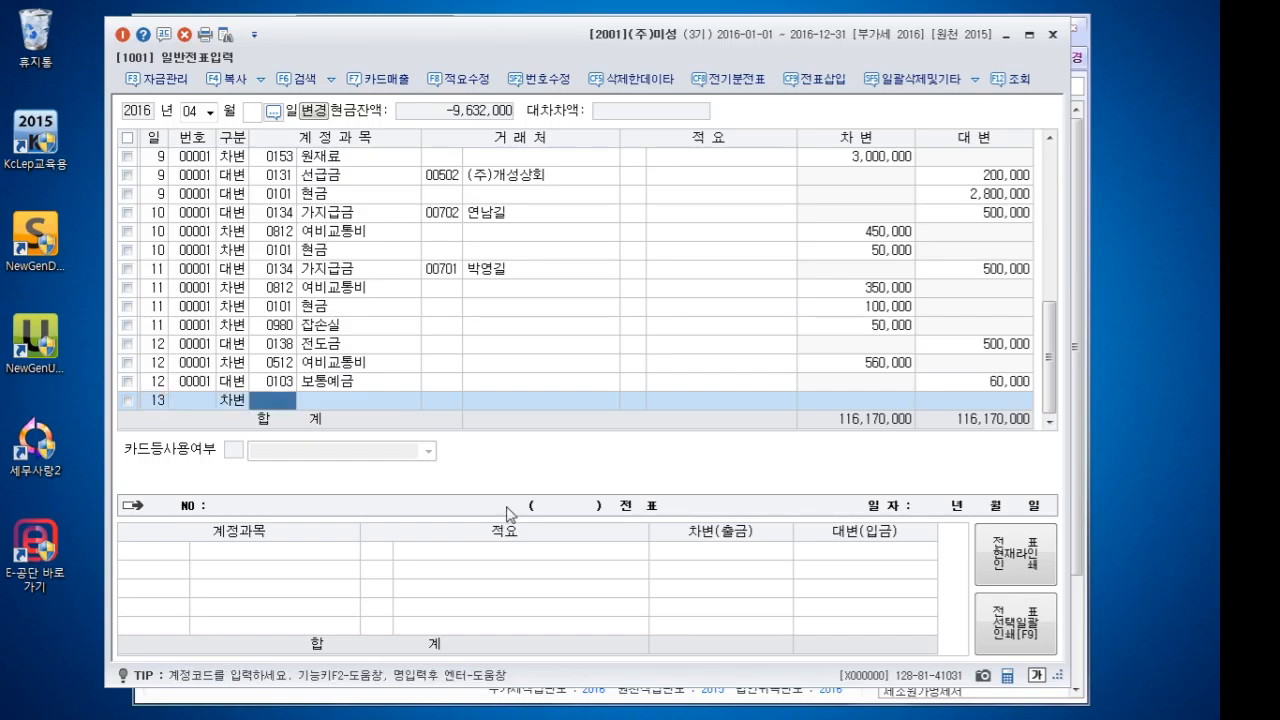
text(114)
key(Return)
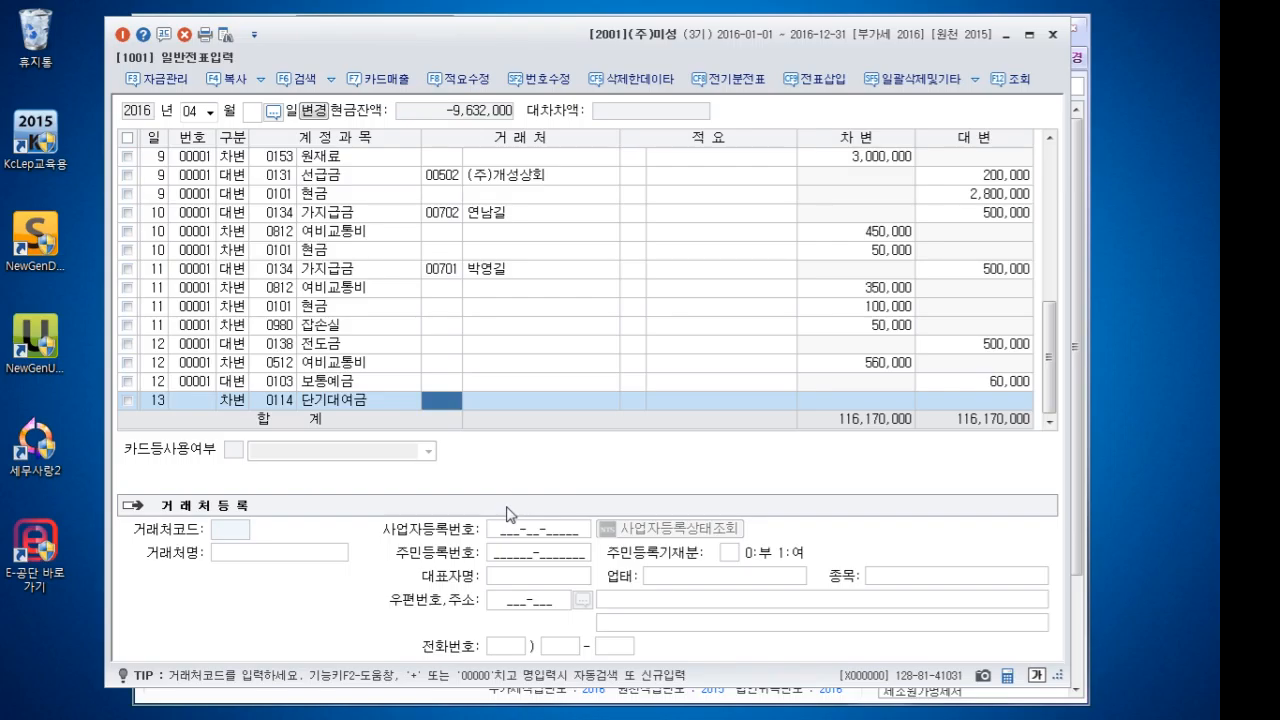
text(진이)
key(Return)
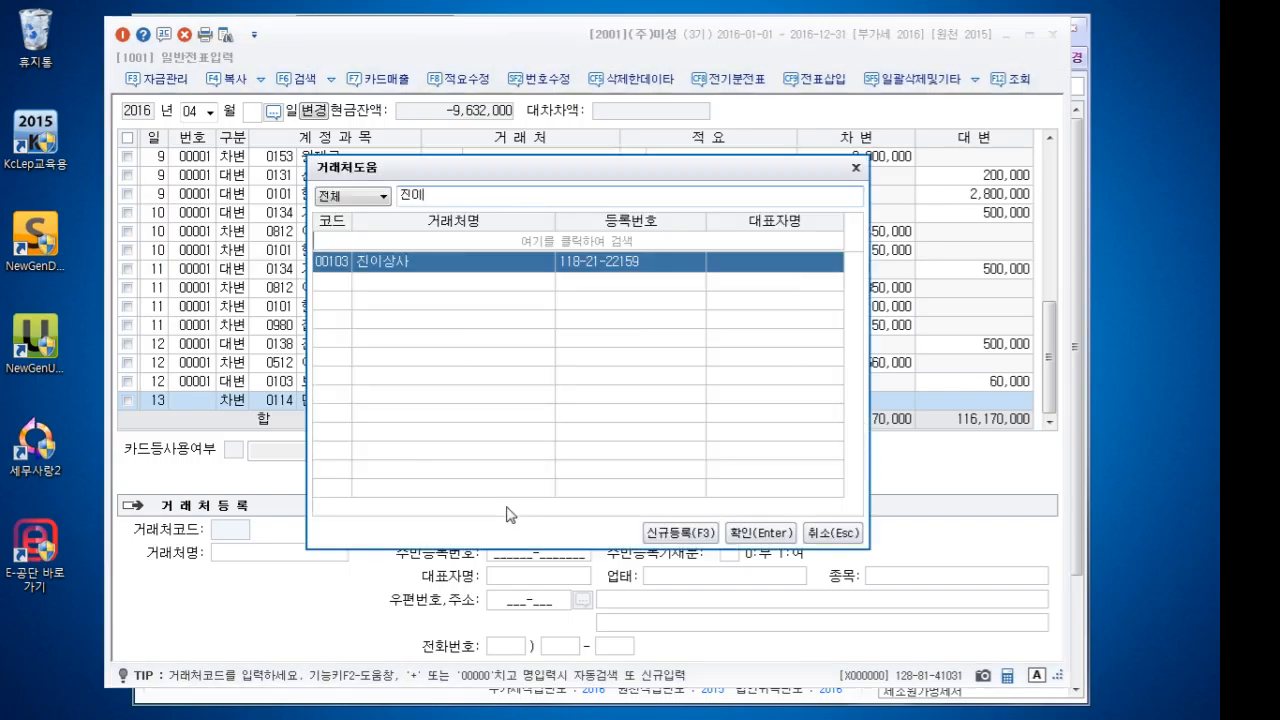
key(Return)
key(Return)
text(8000000)
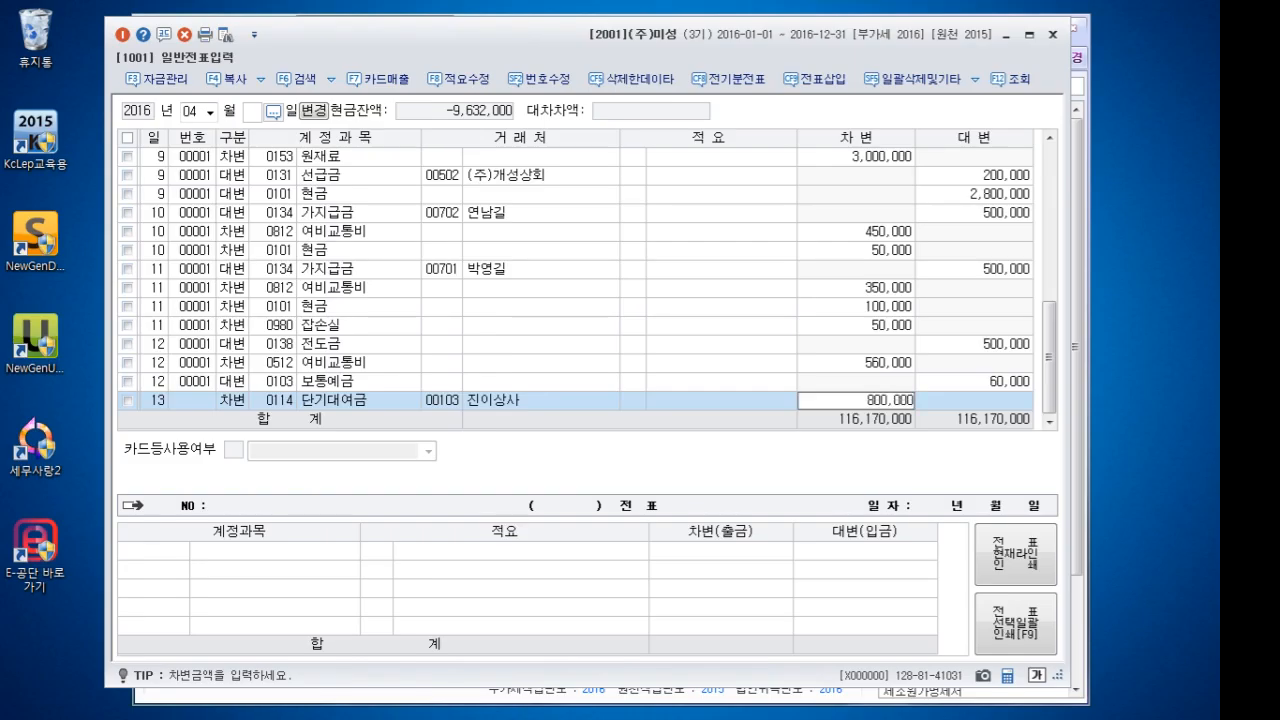
key(Return)
Add a 13 April credit line for 가지급금 (0134) with counterparty 진이상사 (00103) and the balancing amount of 800,000
text(4)
key(Return)
text(134)
key(Return)
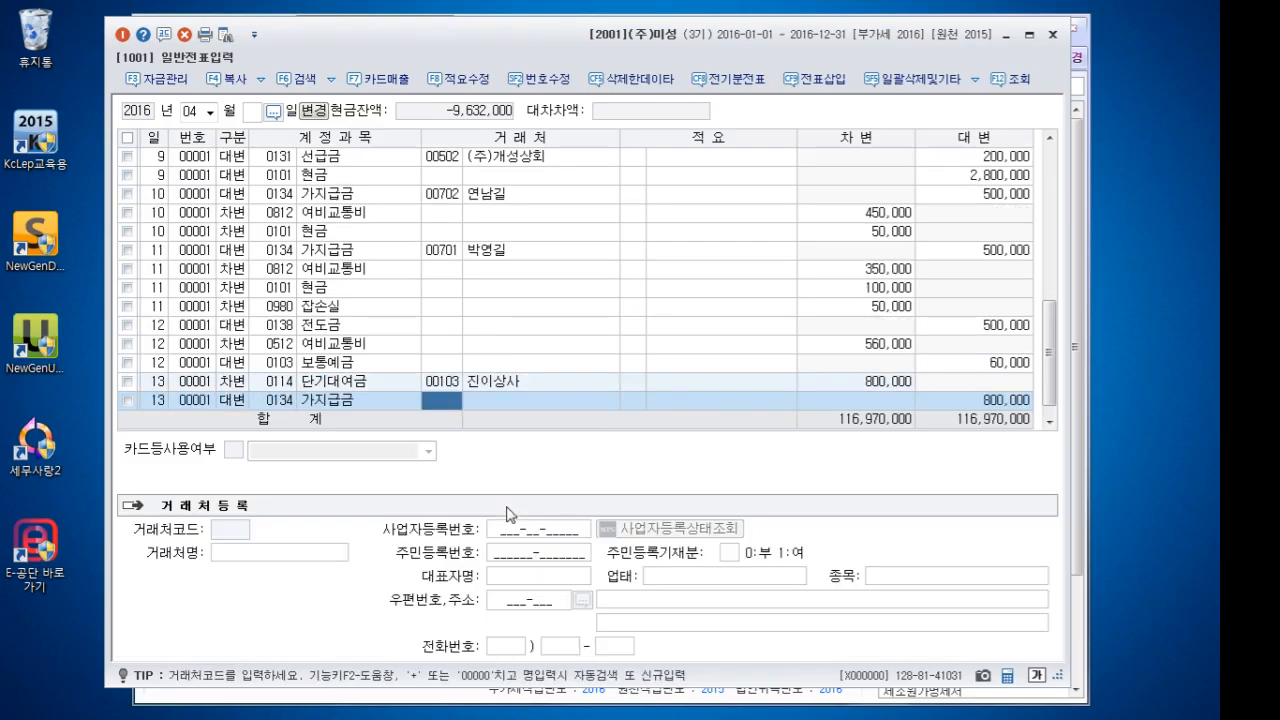
text(103)
key(Return)
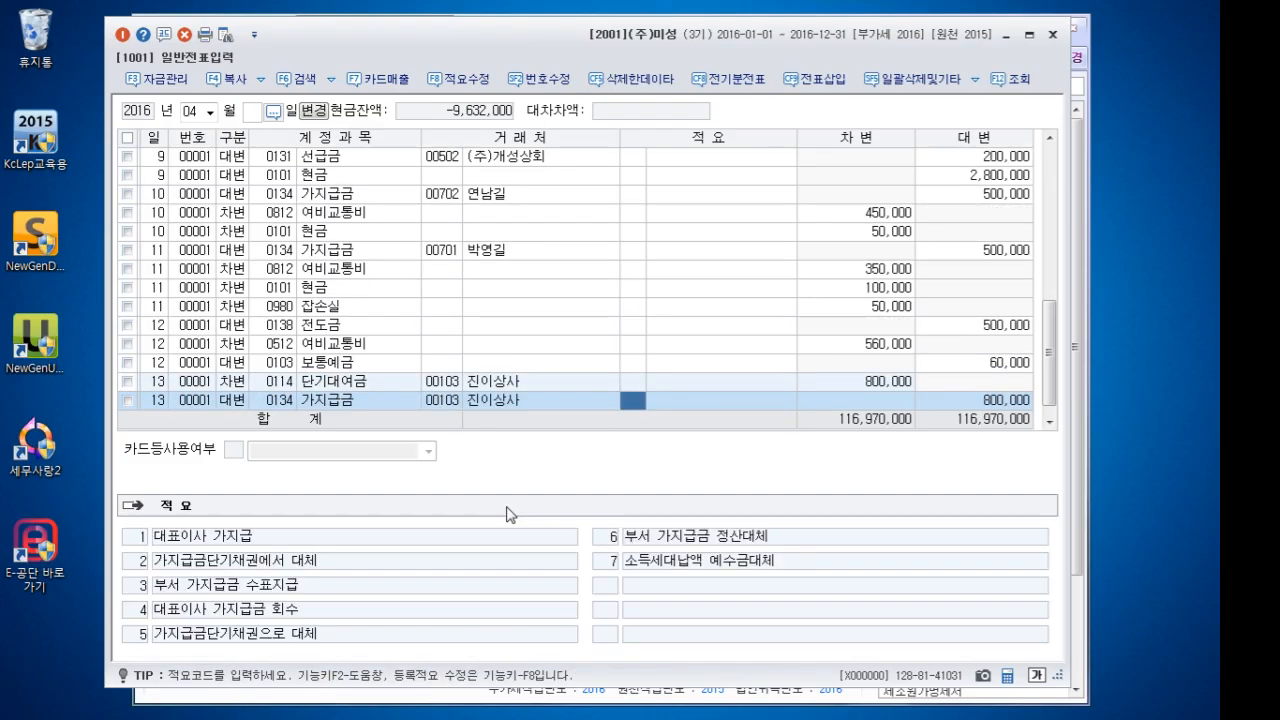
key(shift+Tab)
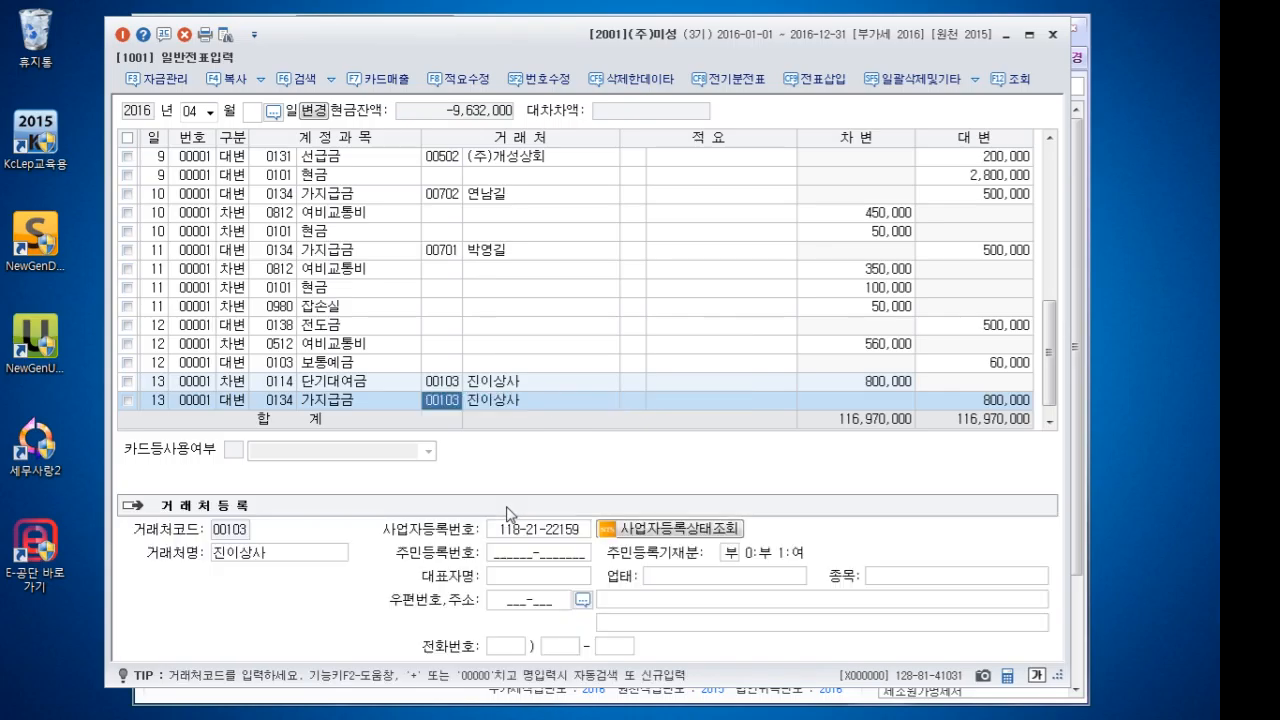
key(Return)
key(Return)
key(Return)
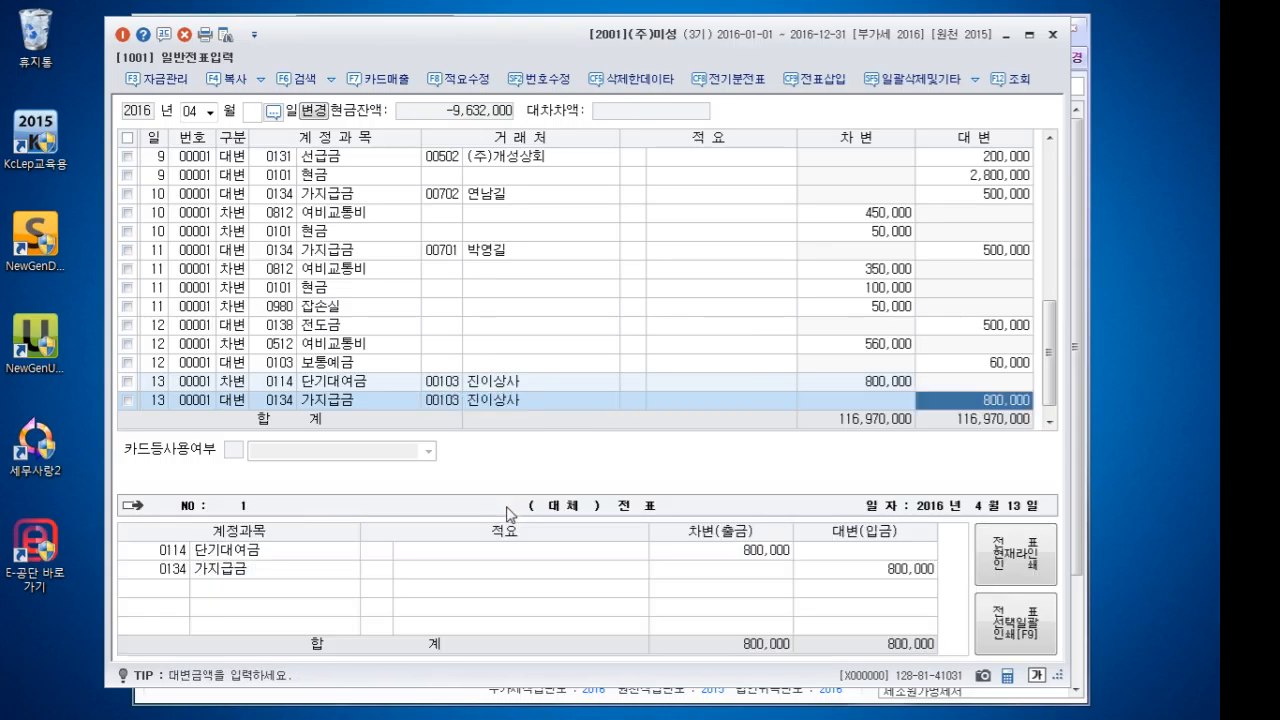
key(Return)
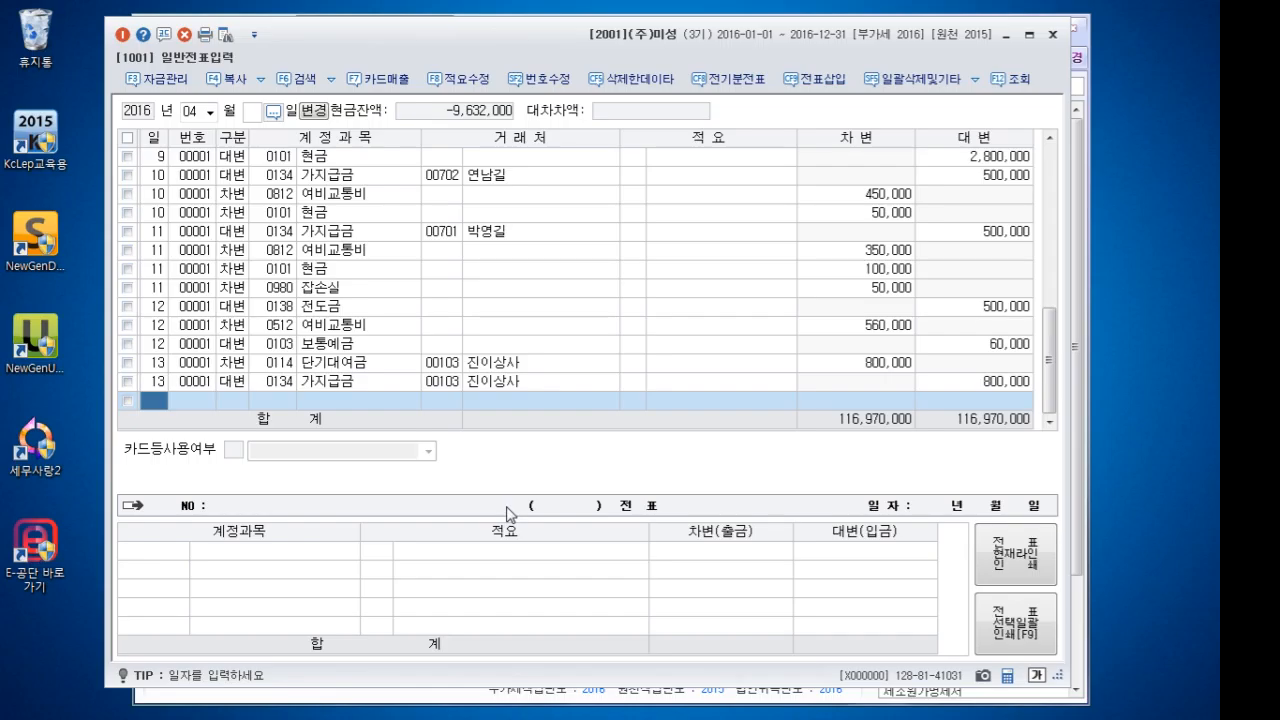
Add a 14 April debit line for 현금 (0101) with an amount of 50,000
text(14)
key(Return)
text(3)
key(Return)
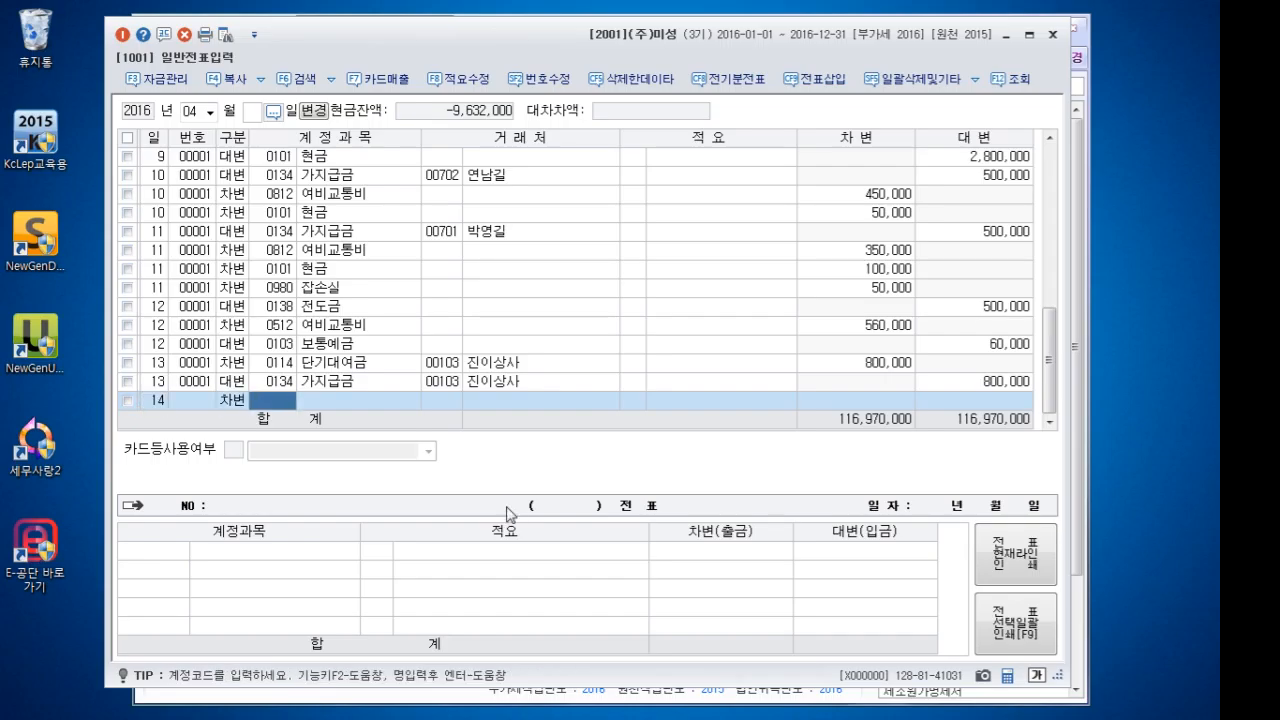
text(101)
key(Return)
key(Return)
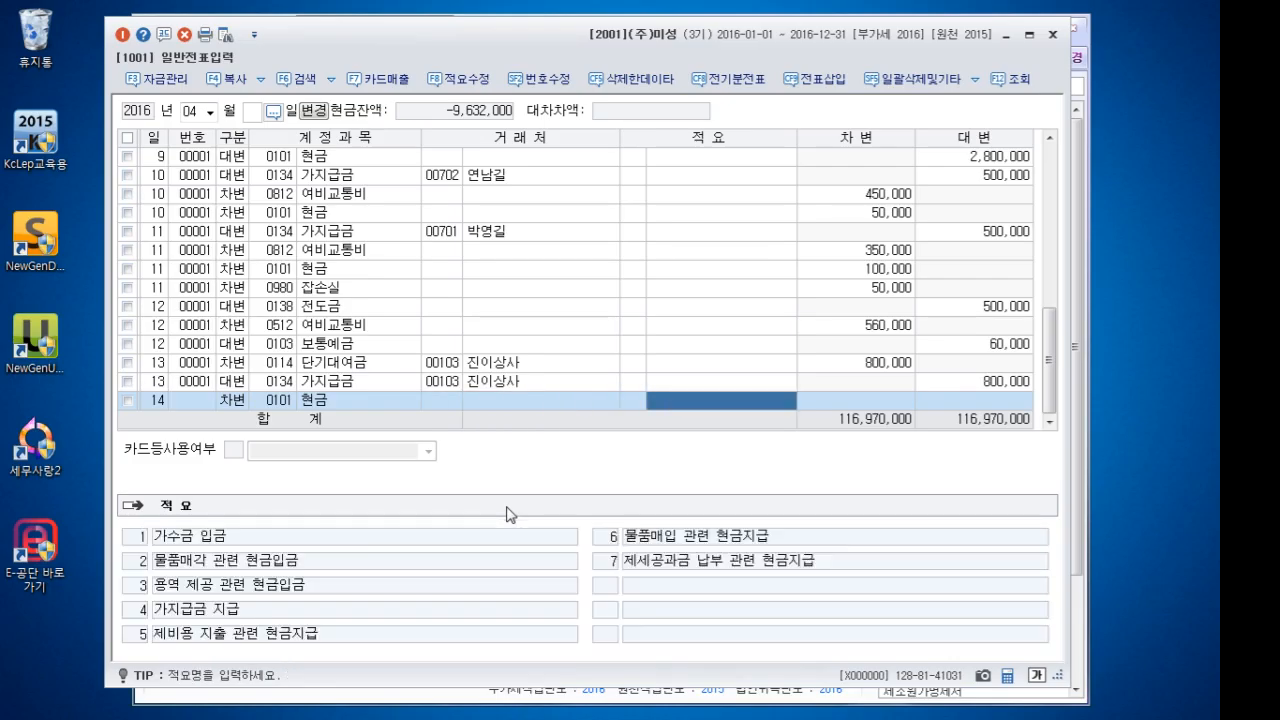
key(Return)
text(50000)
key(Return)
Add a 14 April credit line for 현금과부족 (0141) with the balancing amount of 50,000
text(14)
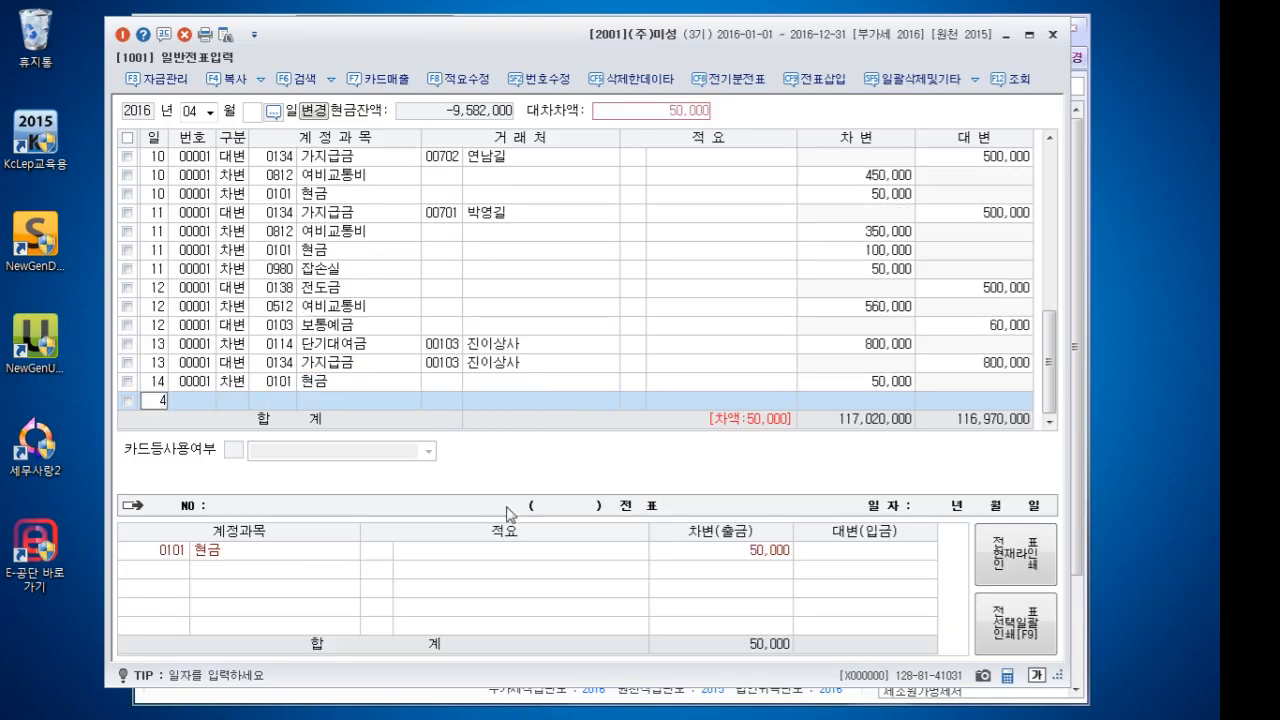
key(Return)
text(4)
key(Return)
text(101)
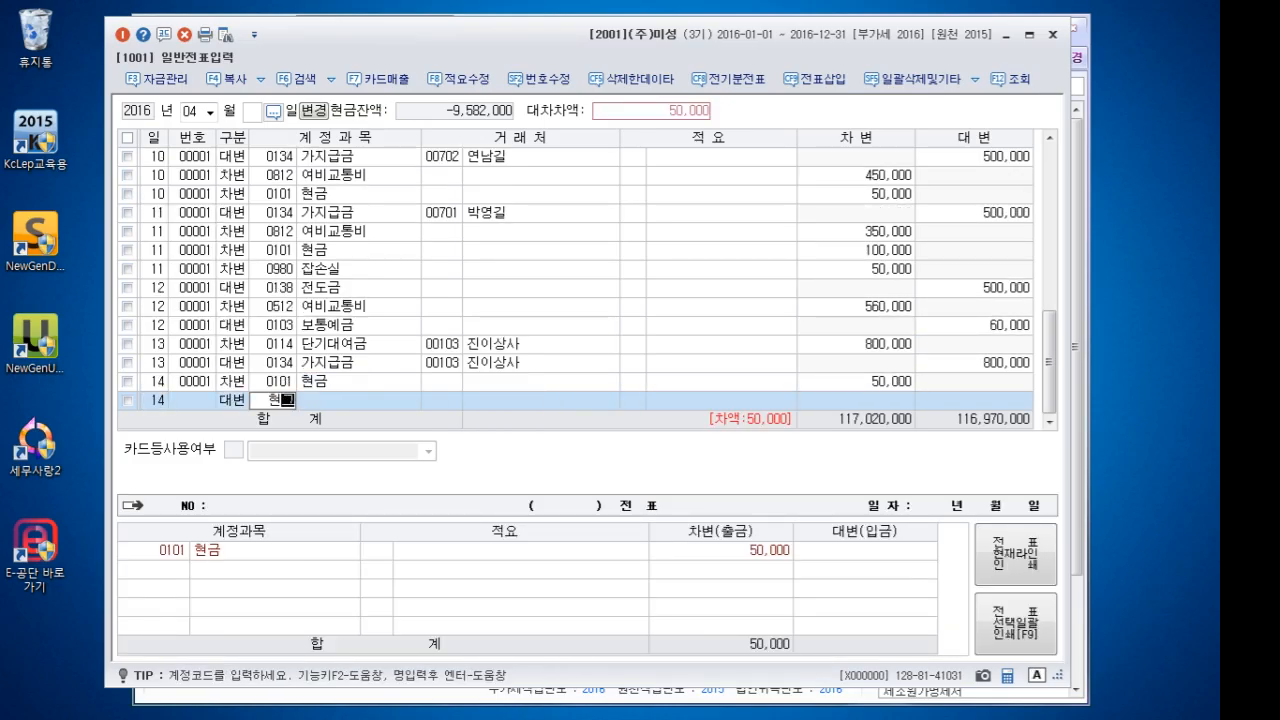
key(Return)
text(현금)
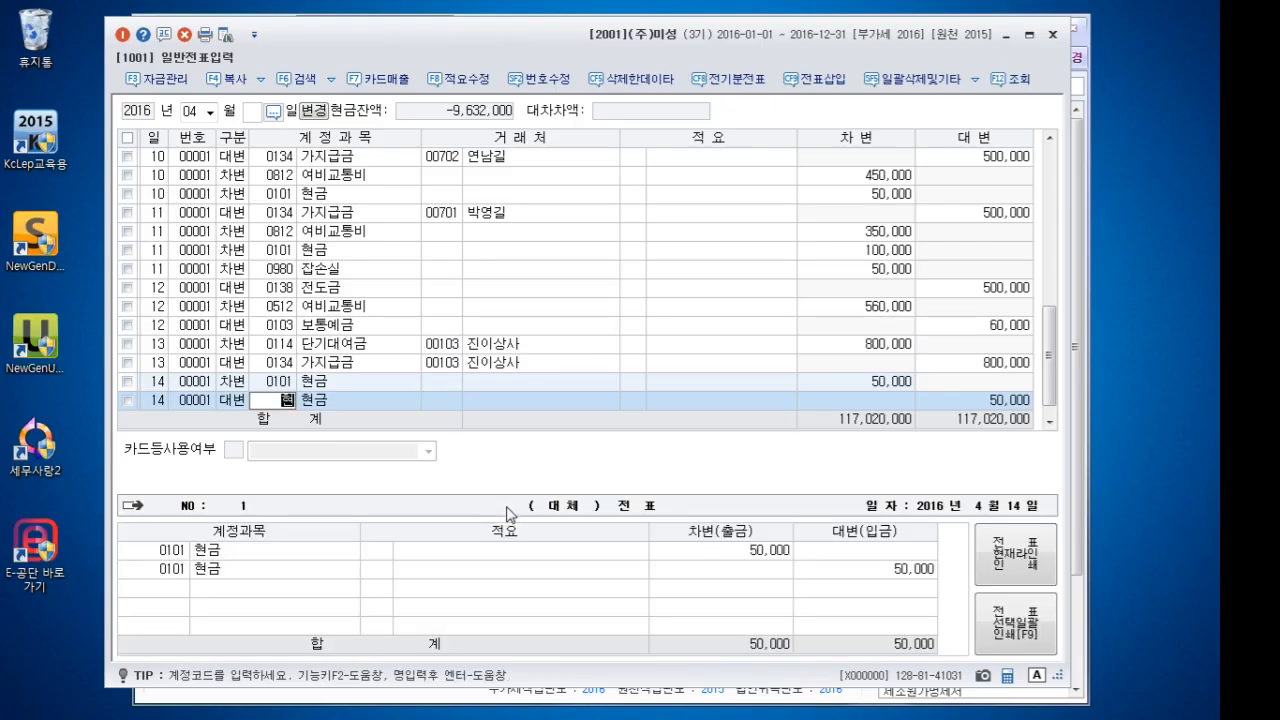
key(Return)
key(Return)
key(Return)
key(Return)
key(Return)
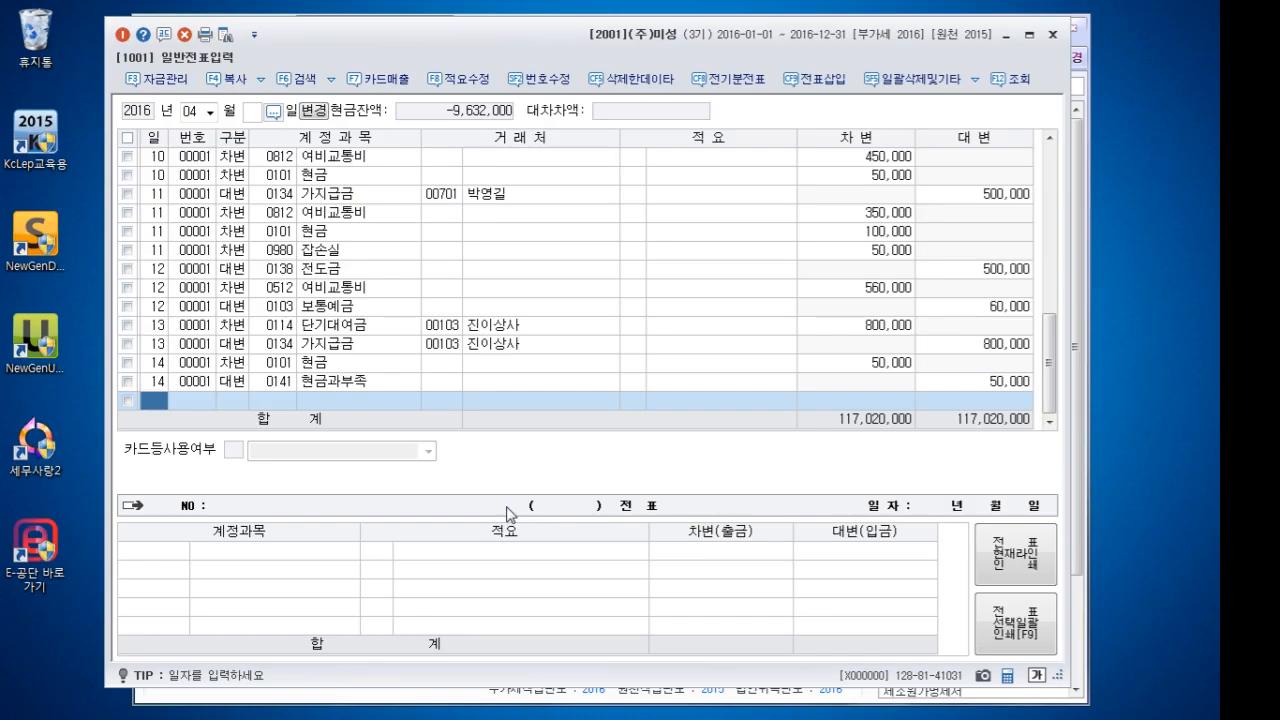
Add a 16 April debit line for 보통예금 (0103) with an amount of 86,000
text(16)
key(Return)
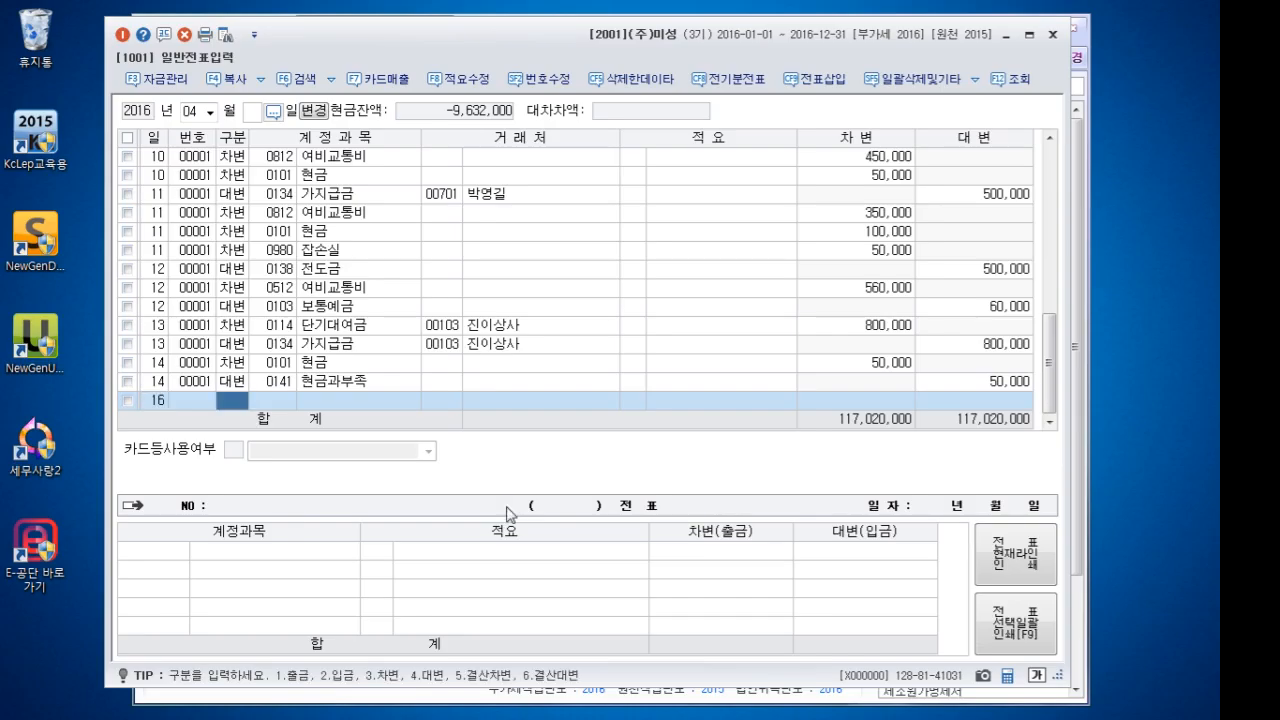
text(3)
key(Return)
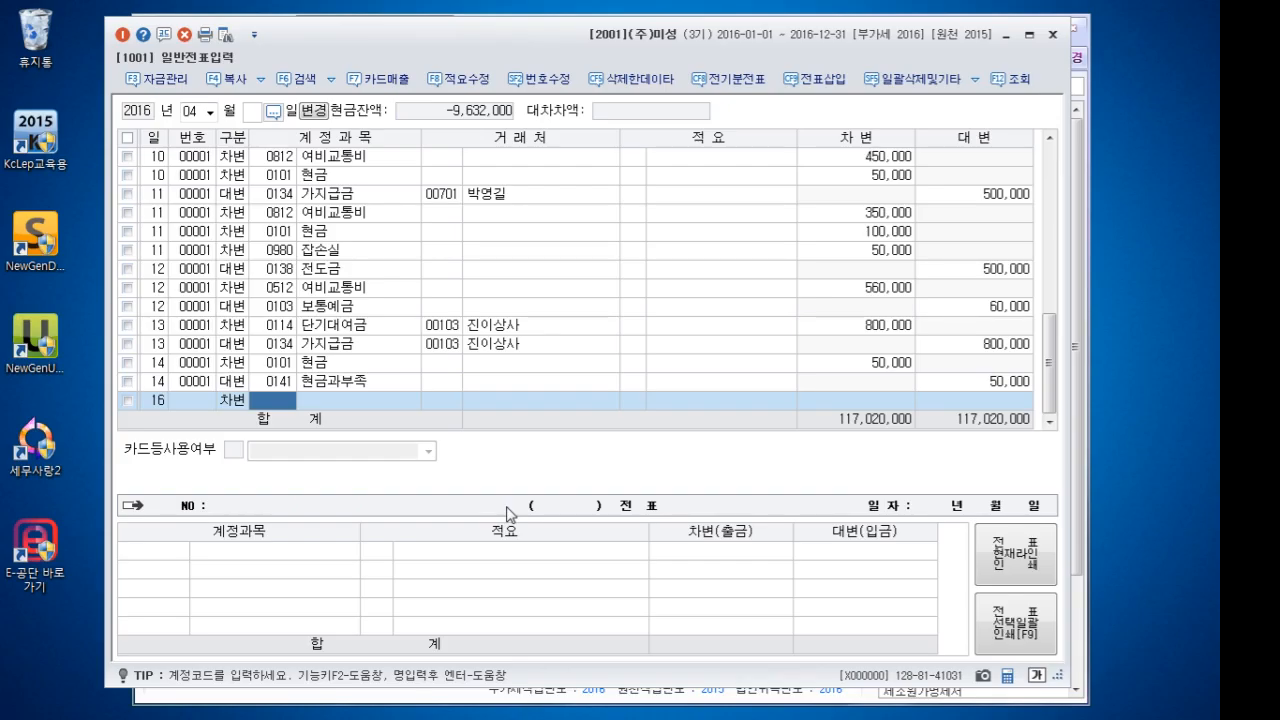
text(103)
key(Return)
key(Return)
key(Return)
key(Return)
key(Return)
text(6)
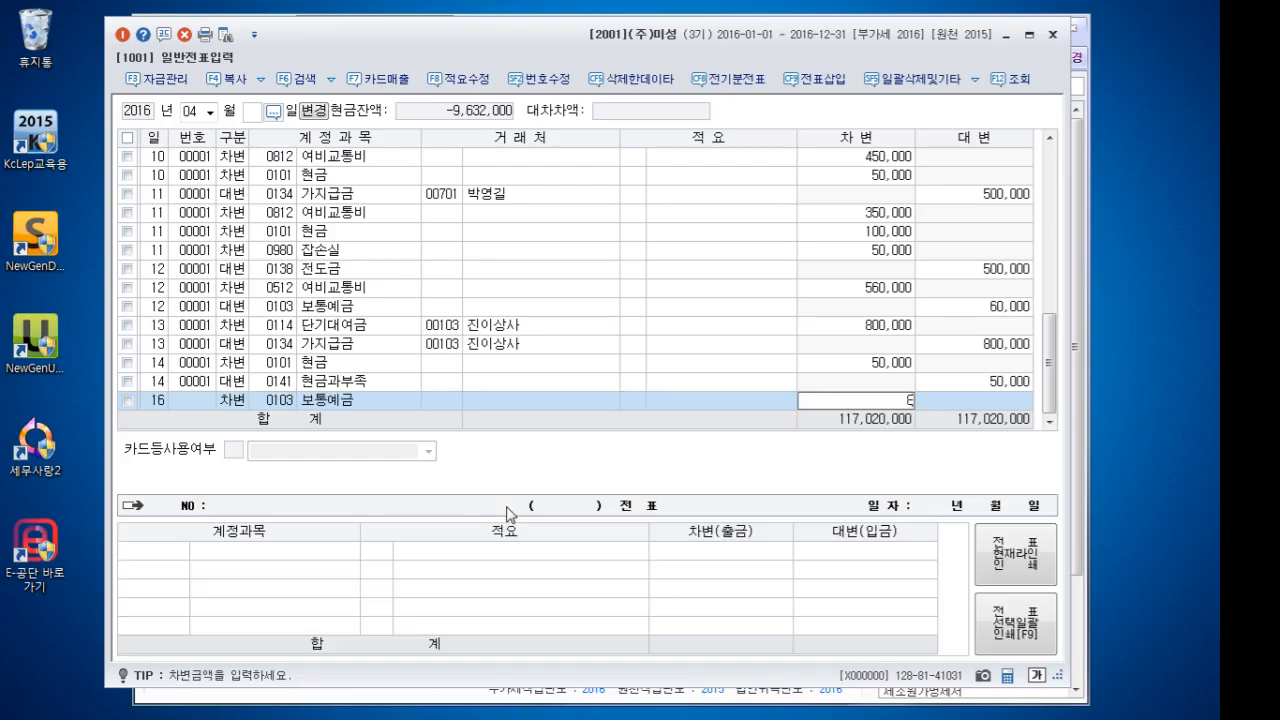
text(6000)
key(Return)
Add a 16 April debit line for 선납세금 (0136) with an amount of 14,000
key(Return)
text(3)
key(Return)
text(서)
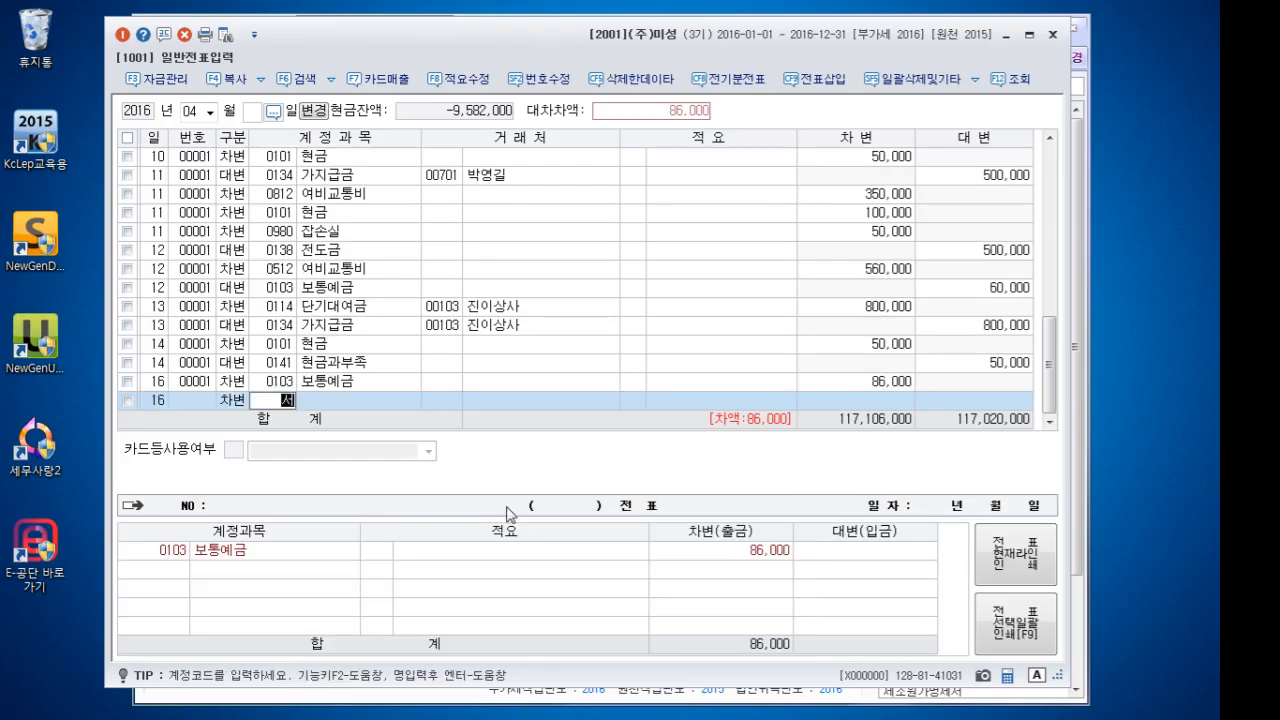
text(ㄴ납)
key(Return)
key(Return)
key(Return)
key(Return)
key(Return)
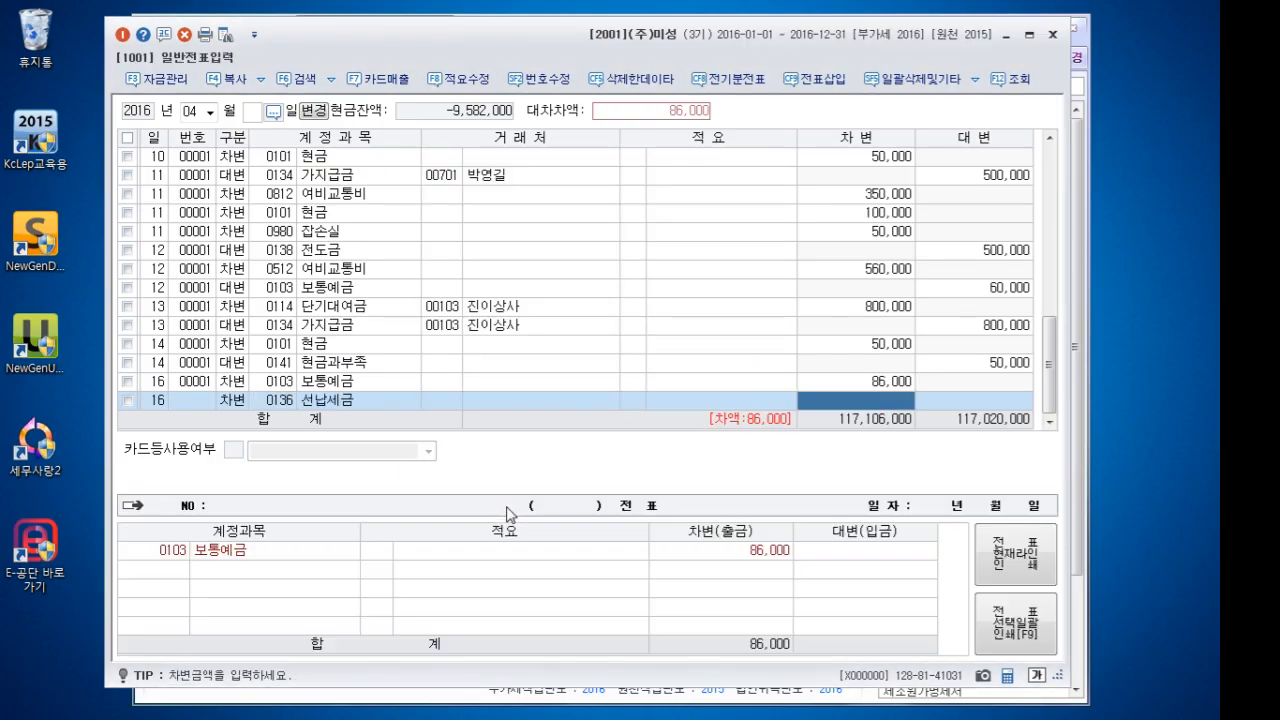
text(14000)
key(Return)
Add a 16 April credit line for 임대료 (0904) with the balancing amount of 100,000
key(Return)
text(4)
key(Return)
text(904)
key(Return)
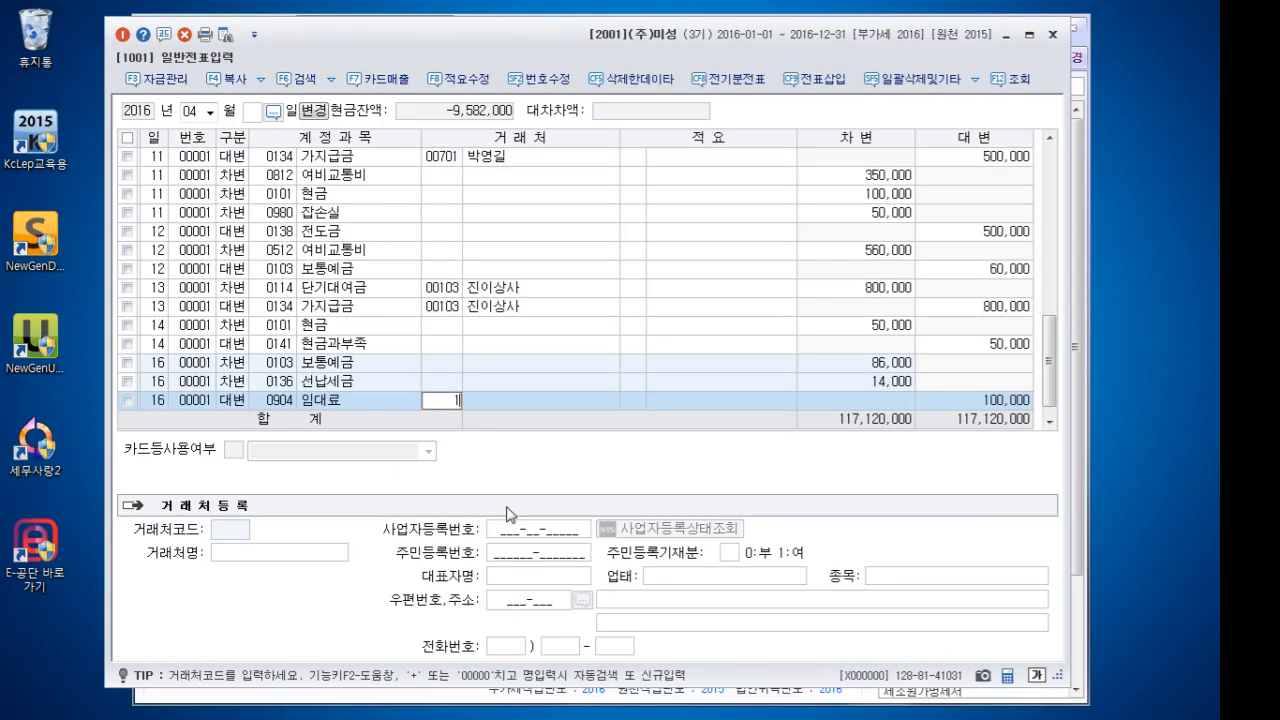
Change the account of the 16 April credit line to 이자수익 (0901), keeping the balancing amount
key(BackSpace)
key(Escape)
key(Left)
key(Left)
key(Right)
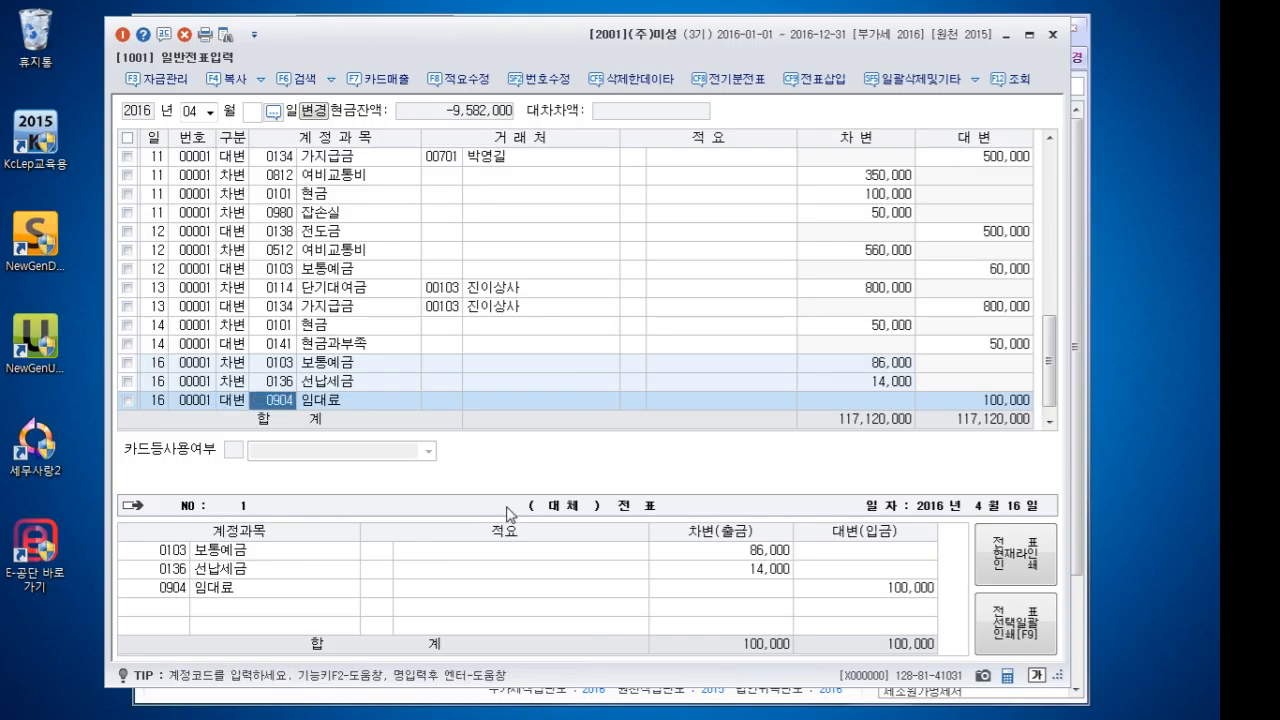
text(901)
key(Return)
key(Return)
key(Return)
key(Return)
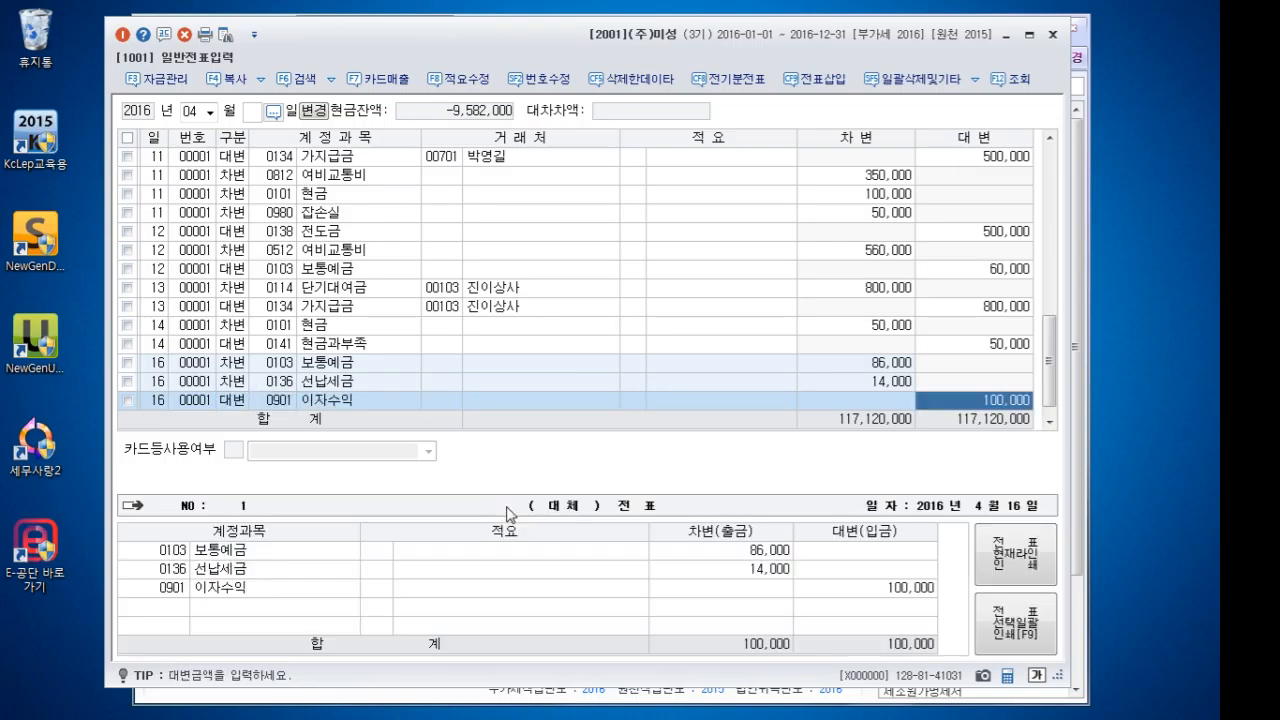
key(Return)
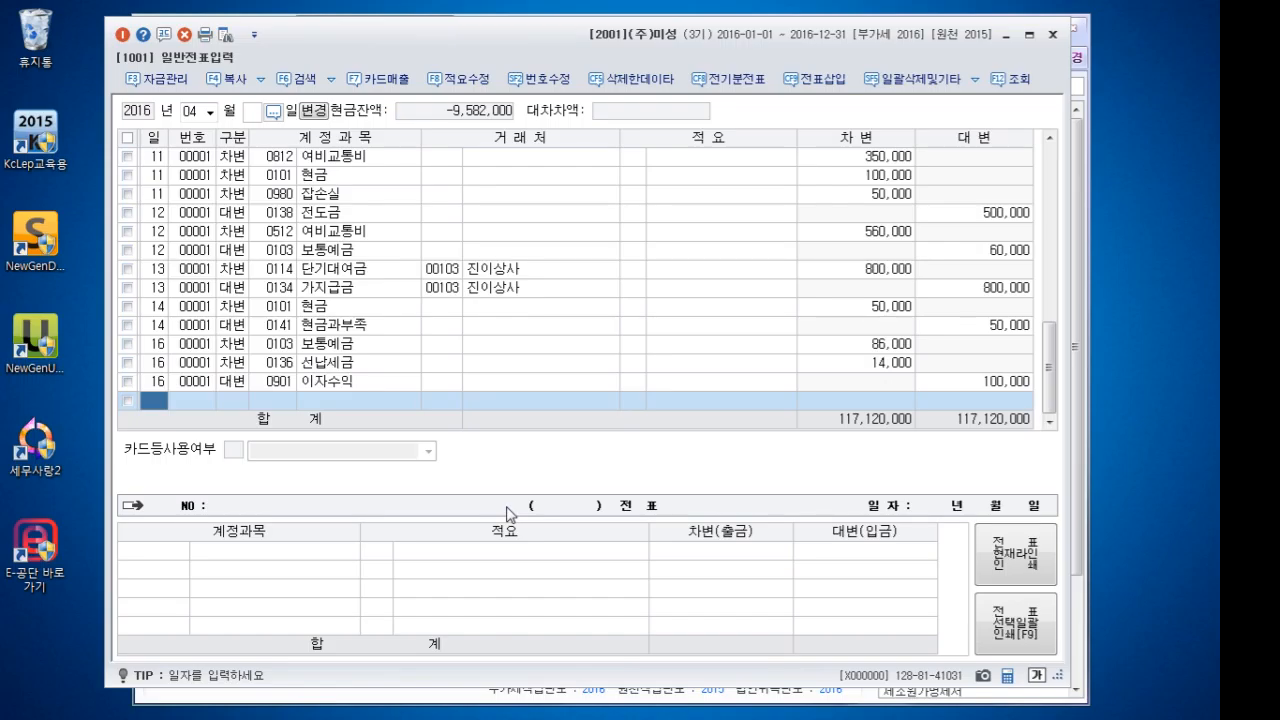
Add an 18 April debit line for 당좌예금 (0102) with an amount of 53,384,000
text(18)
key(Return)
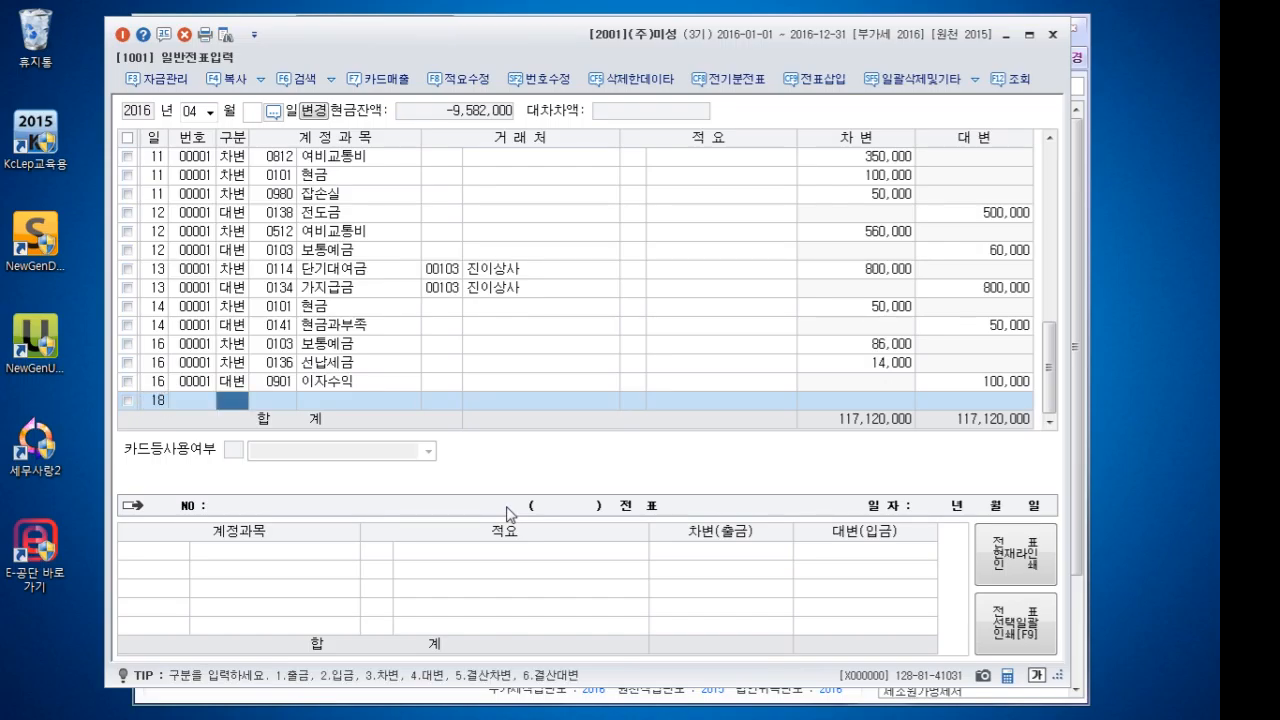
text(3)
key(Return)
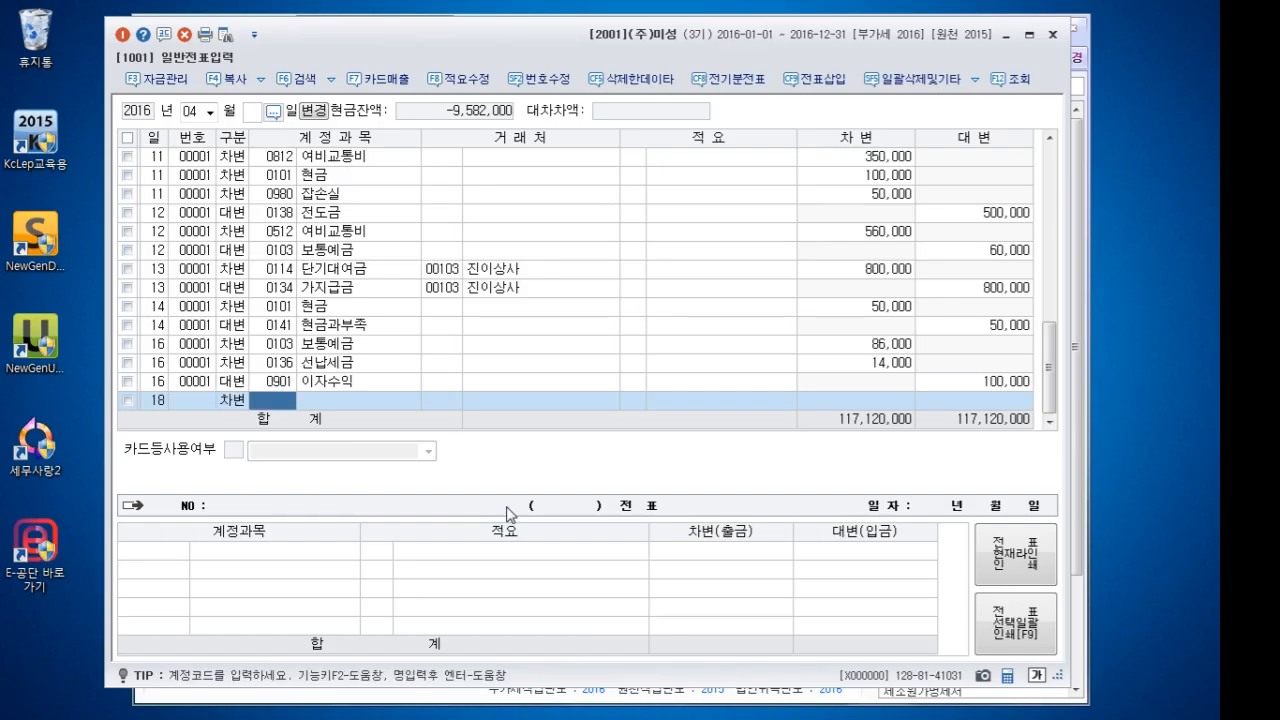
text(103)
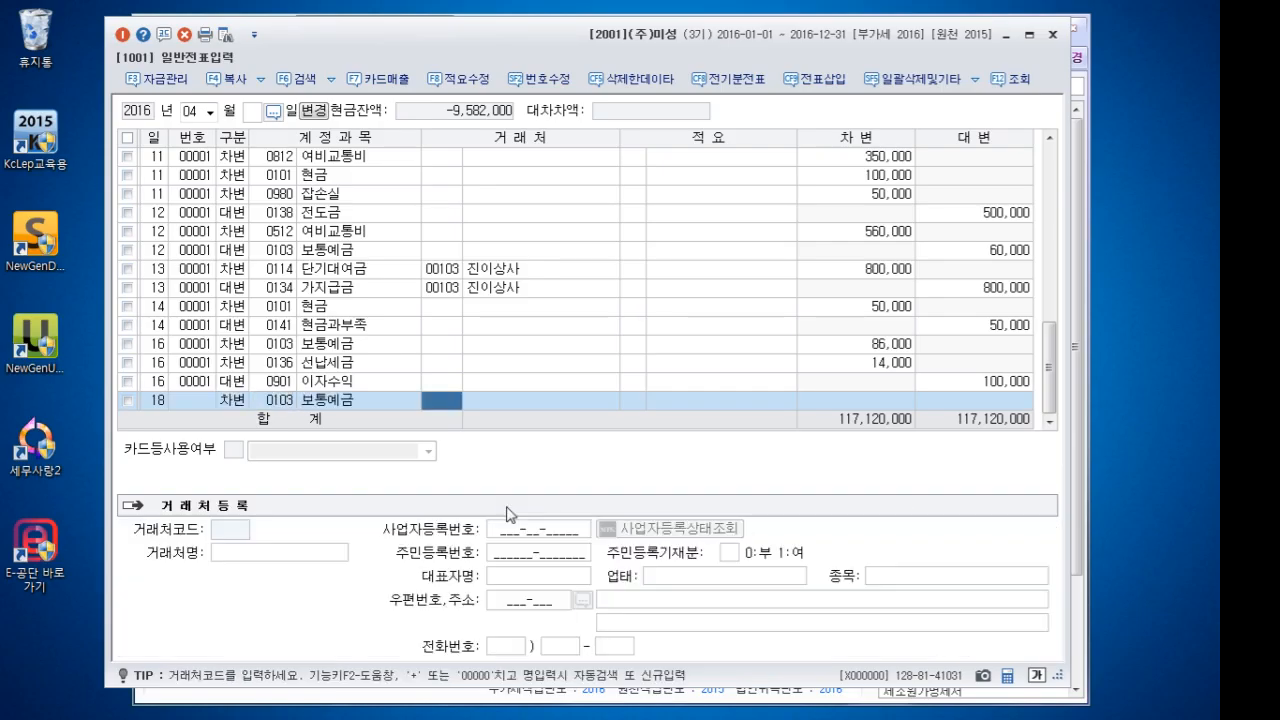
key(Return)
key(Return)
key(Return)
key(Return)
key(Return)
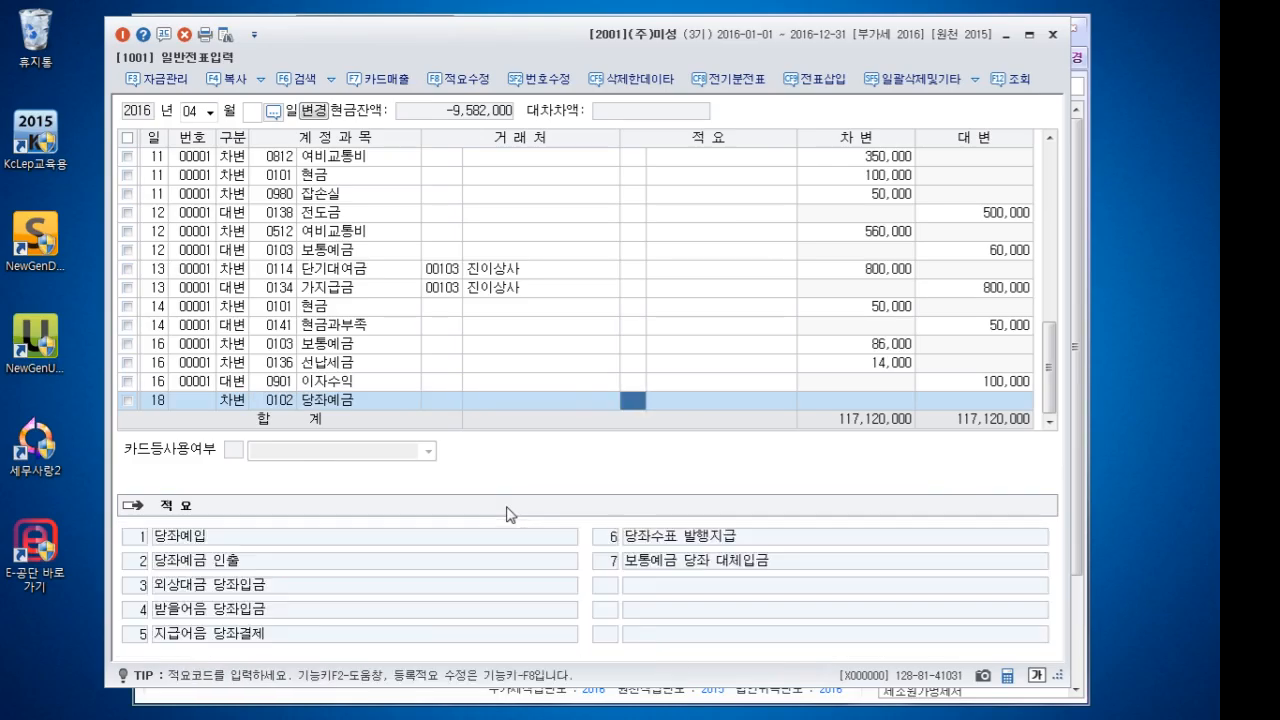
text(53384000)
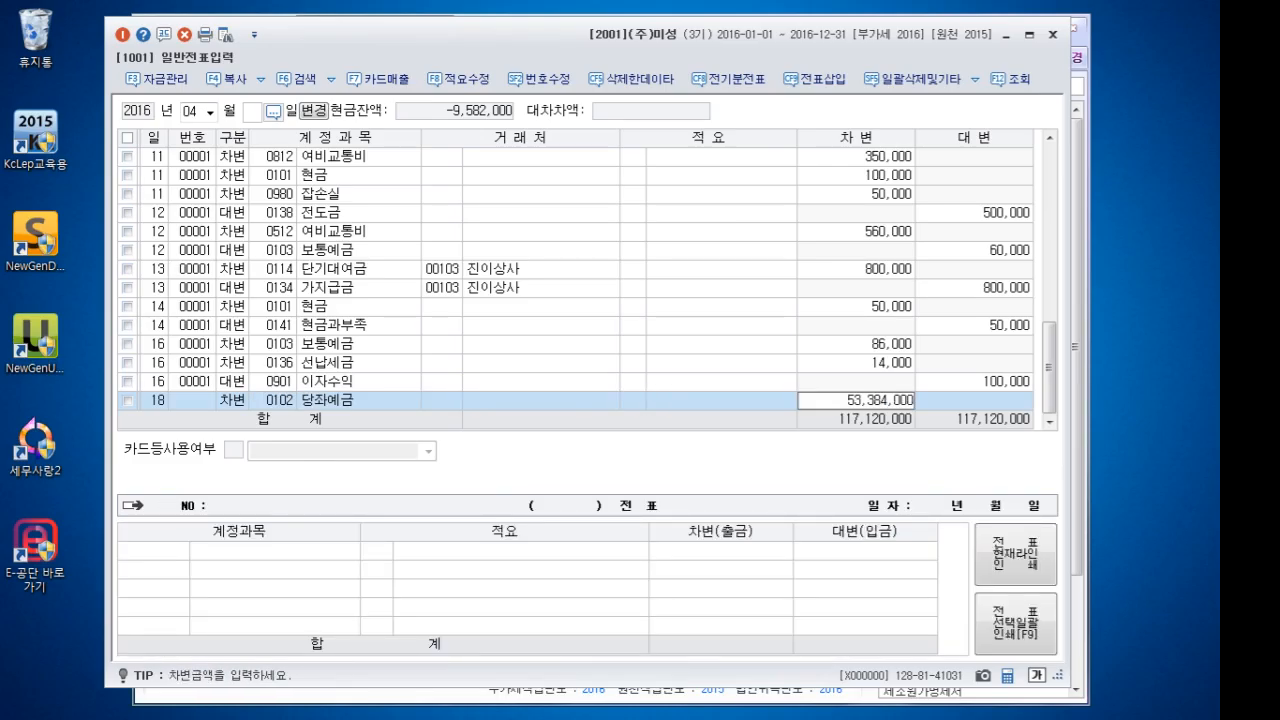
key(Return)
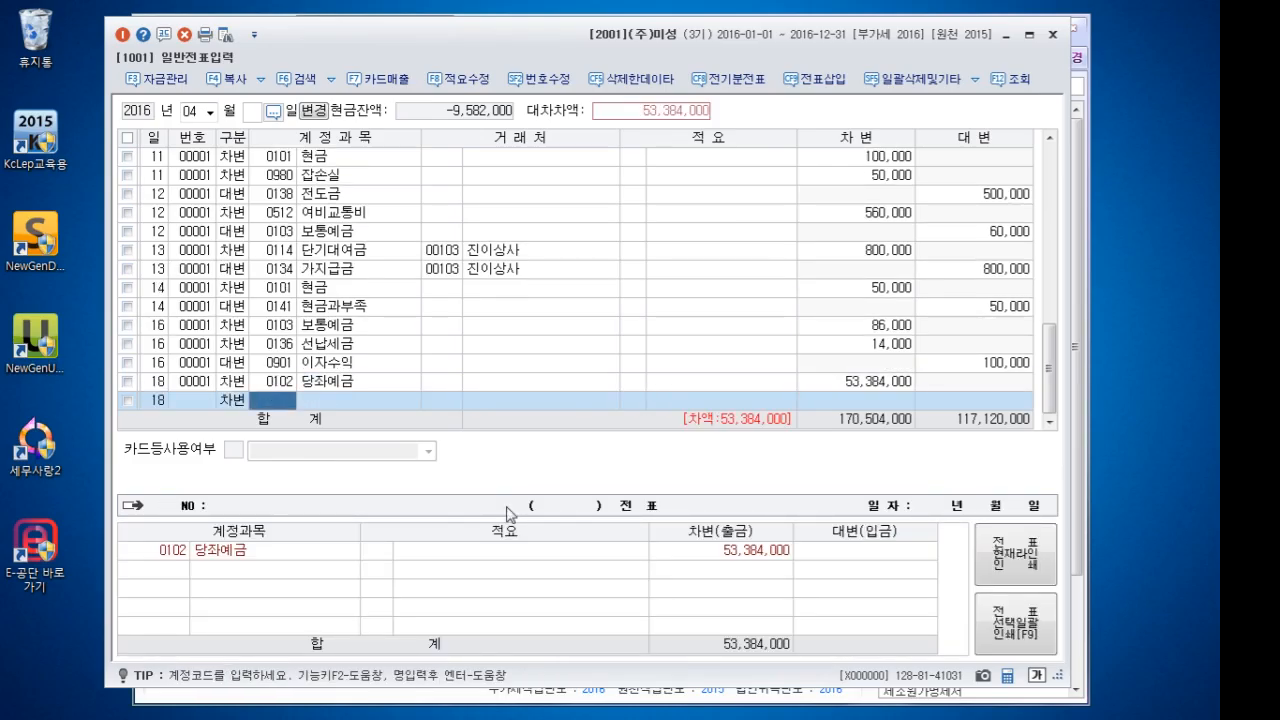
Add an 18 April debit line for 선납세금 (0136) with an amount of 616,000
text(0136)
key(Return)
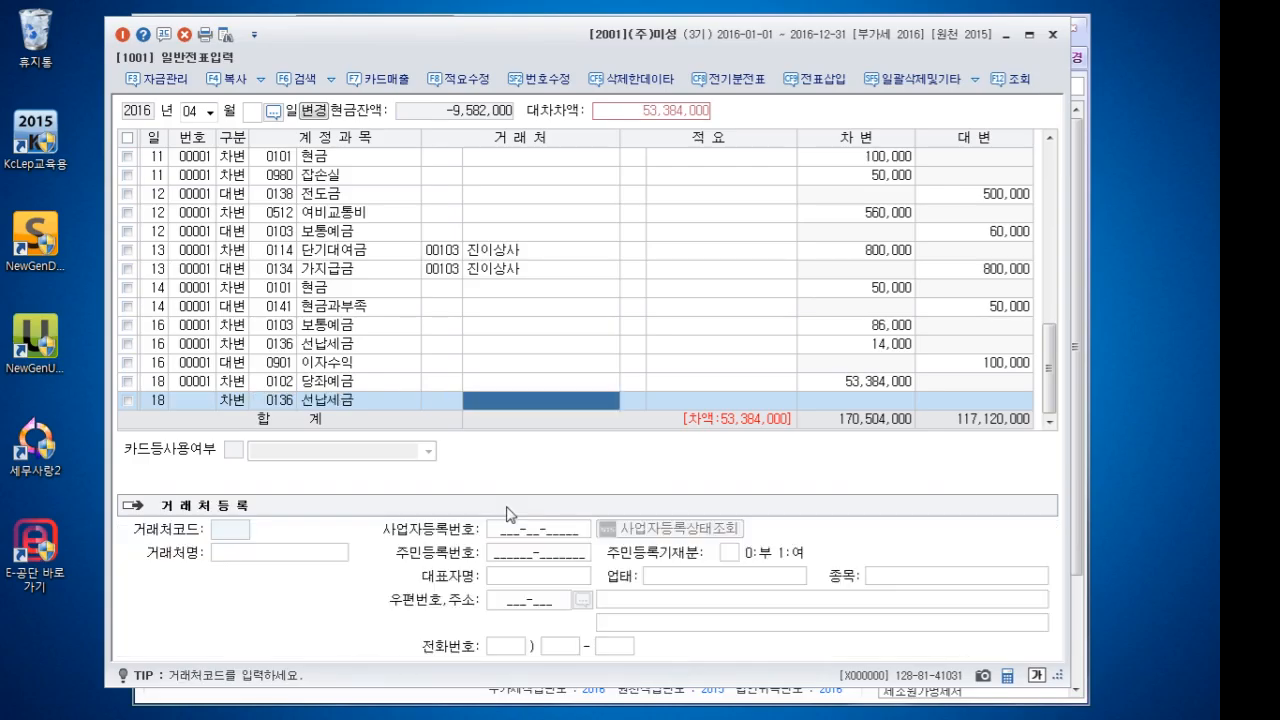
key(Return)
key(Return)
key(Return)
key(Return)
text(6160000)
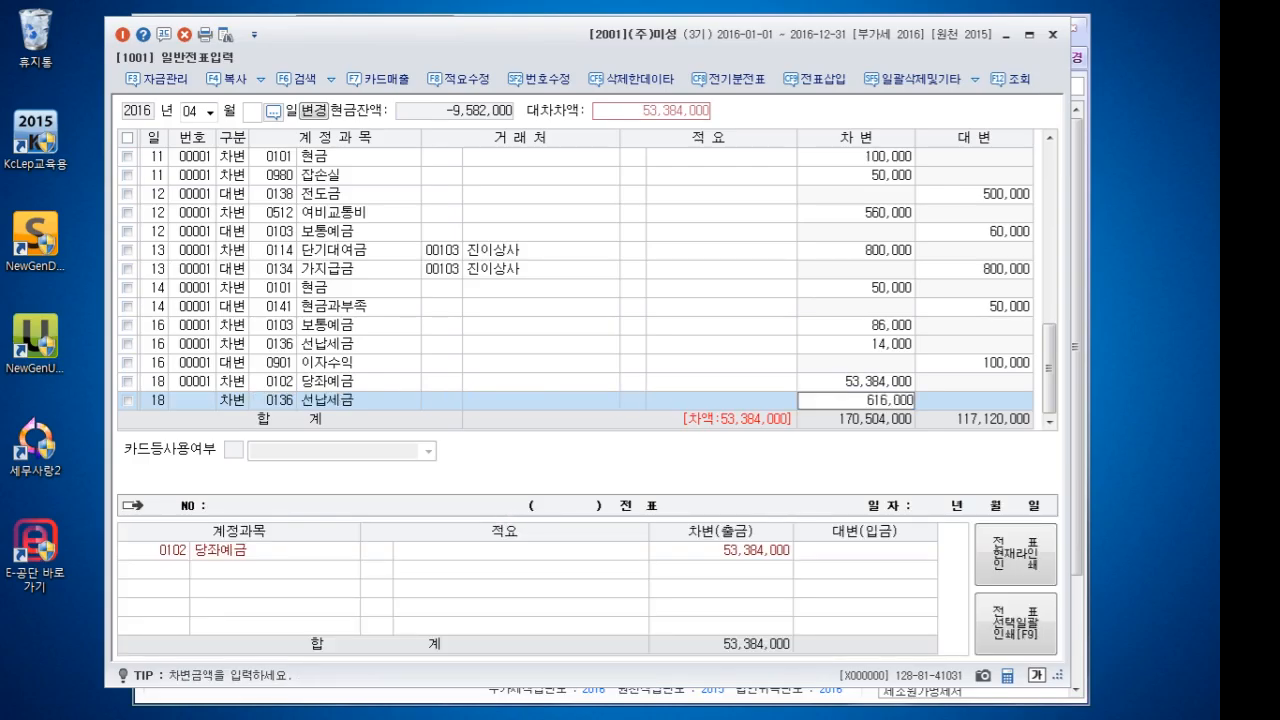
key(Return)
Add an 18 April credit line for 정기예금 (0105) with an amount of 50,000,000
text(정기)
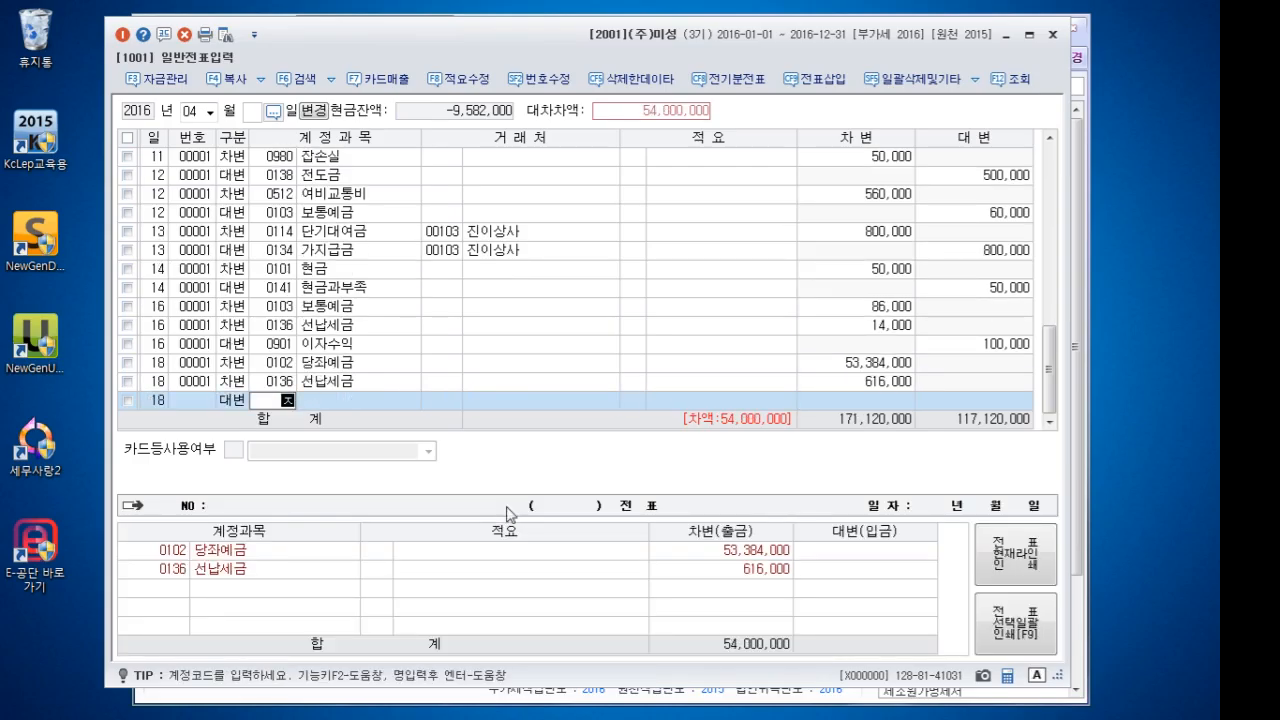
key(Return)
key(Return)
key(Return)
key(Return)
key(Return)
key(Return)
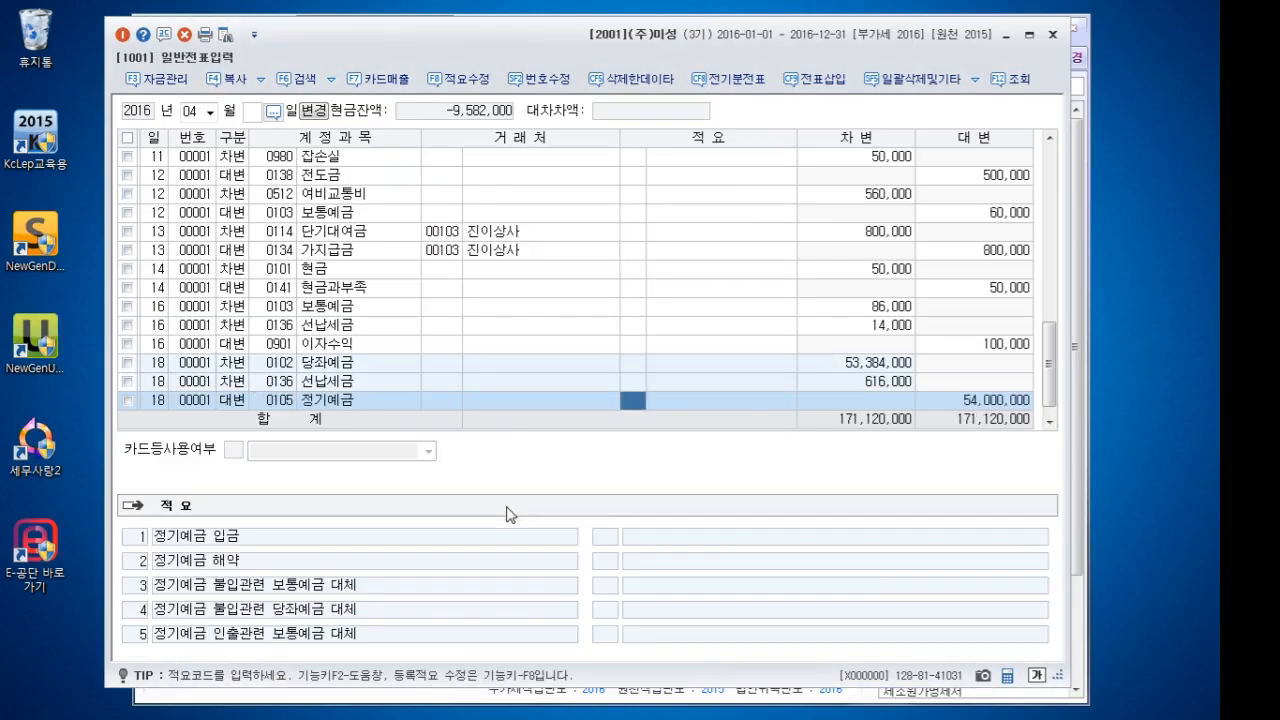
text(50000000)
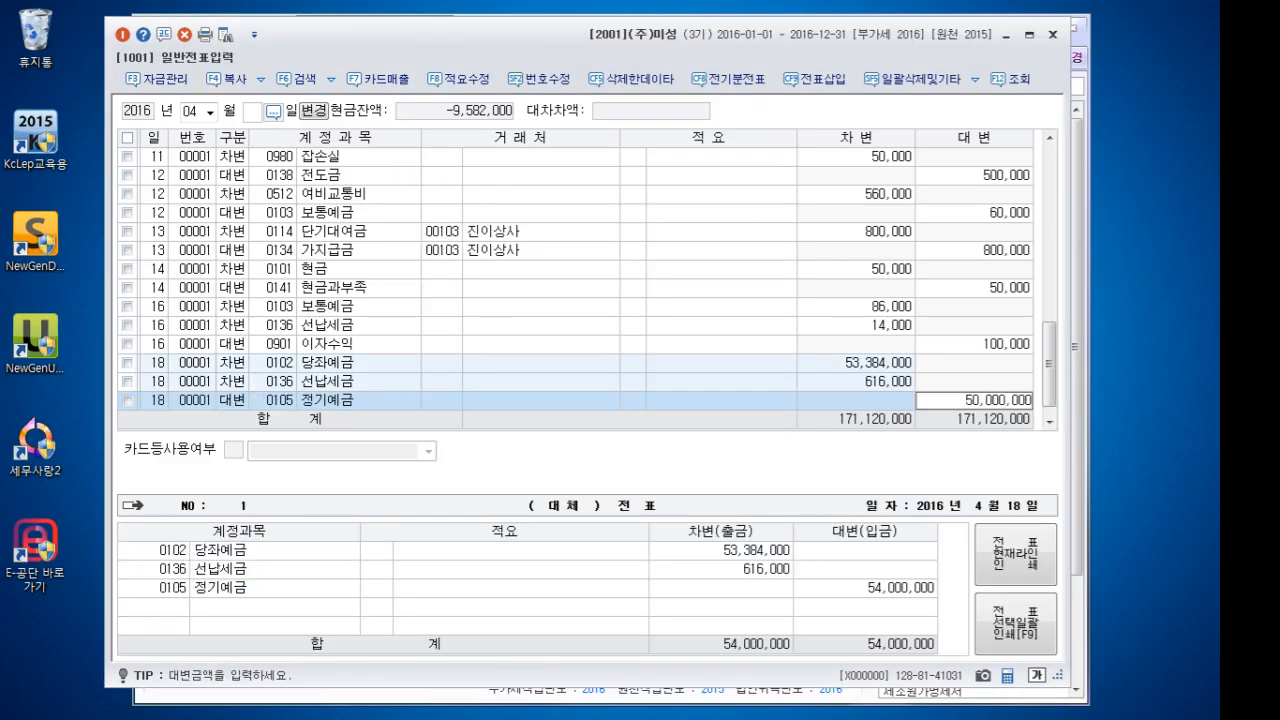
key(Return)
Add an 18 April credit line for 이자수익 (0901) with the balancing amount of 4,000,000
text(901)
key(Return)
key(Return)
key(Return)
key(Return)
key(Return)
key(Return)
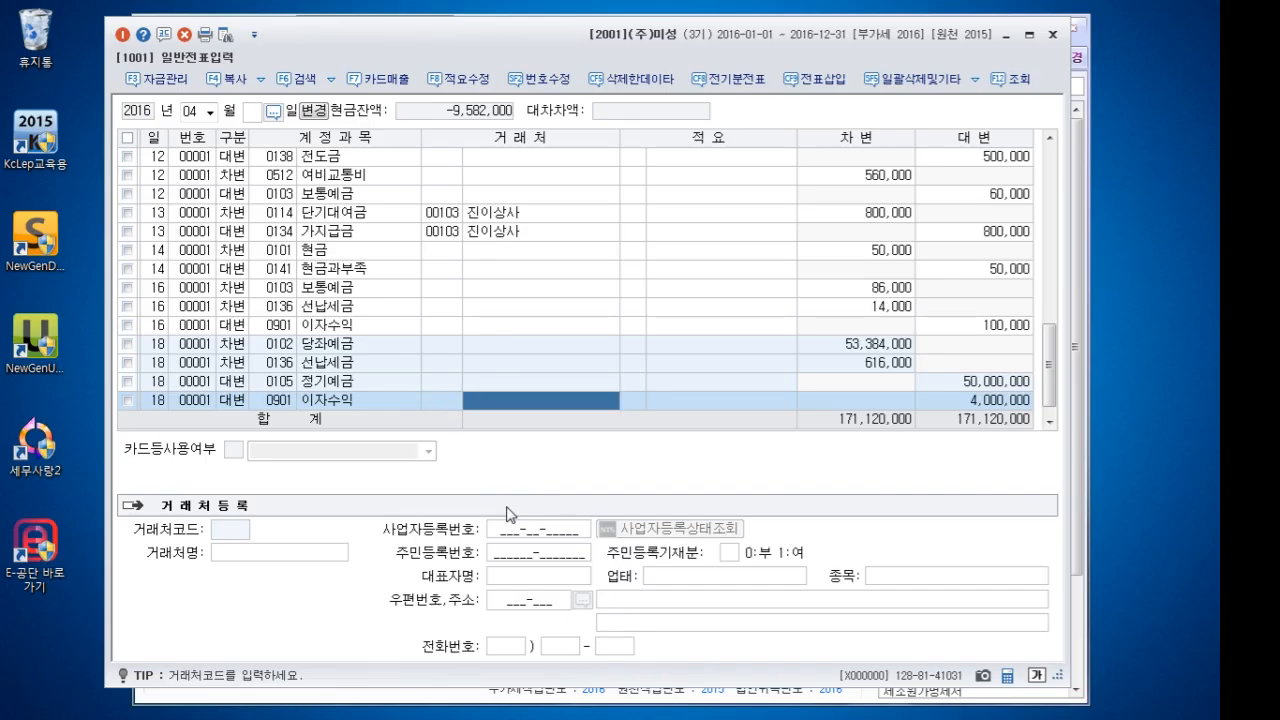
key(Left)
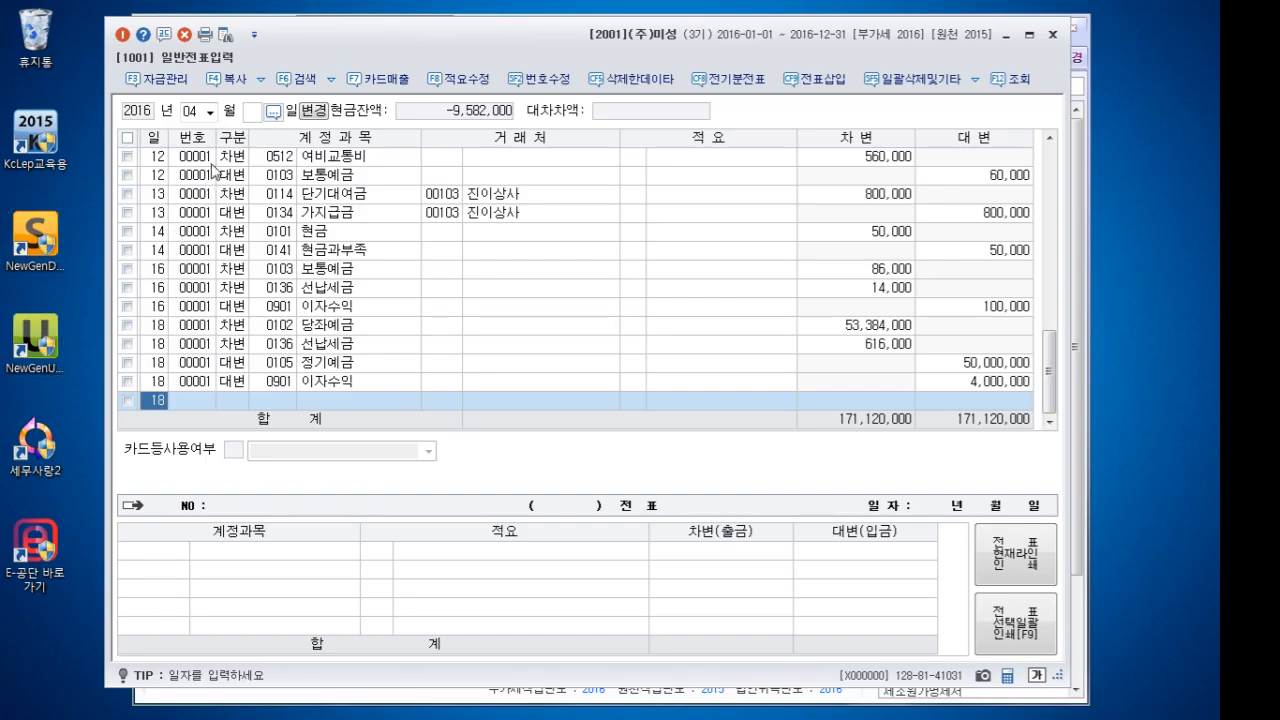
Switch the general voucher entry to August 2016
click(190, 117)
text(08)
key(Return)
key(Return)
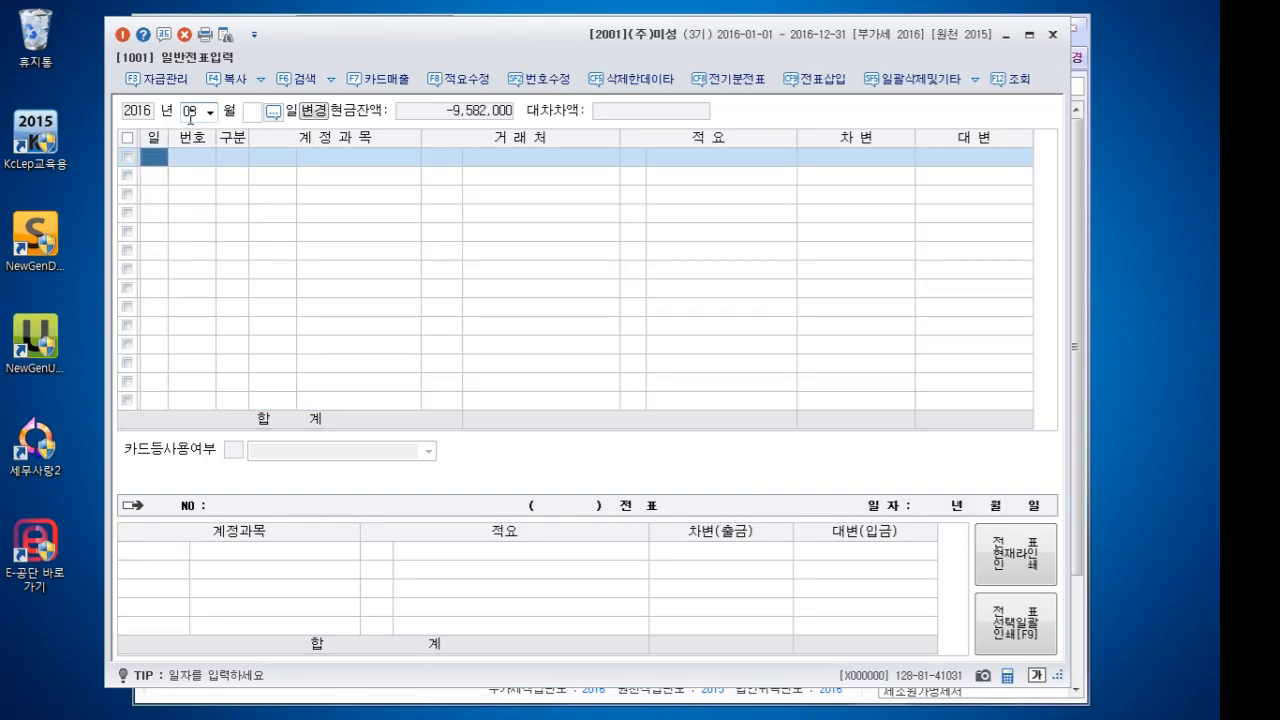
Add a 31 August debit line for 선납세금 (0136) with an amount of 24,000,000
text(31)
key(Return)
text(3)
key(Return)
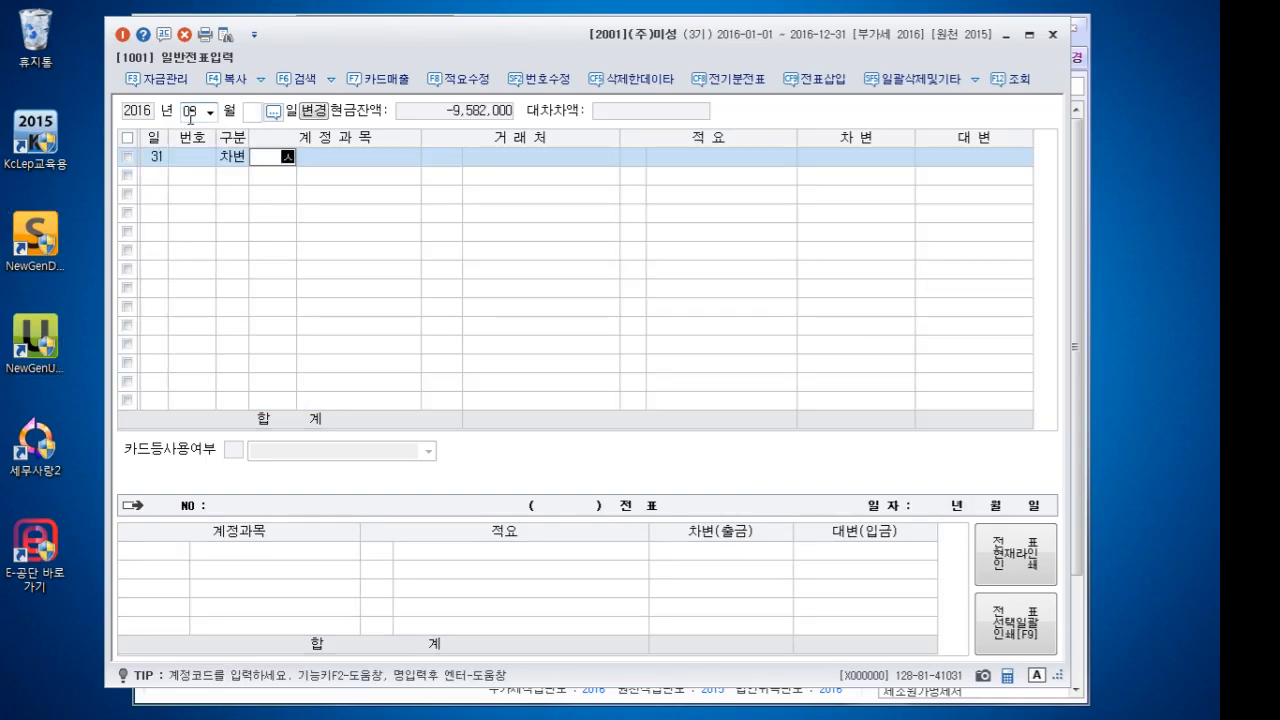
text(선)
key(Return)
key(Return)
key(Return)
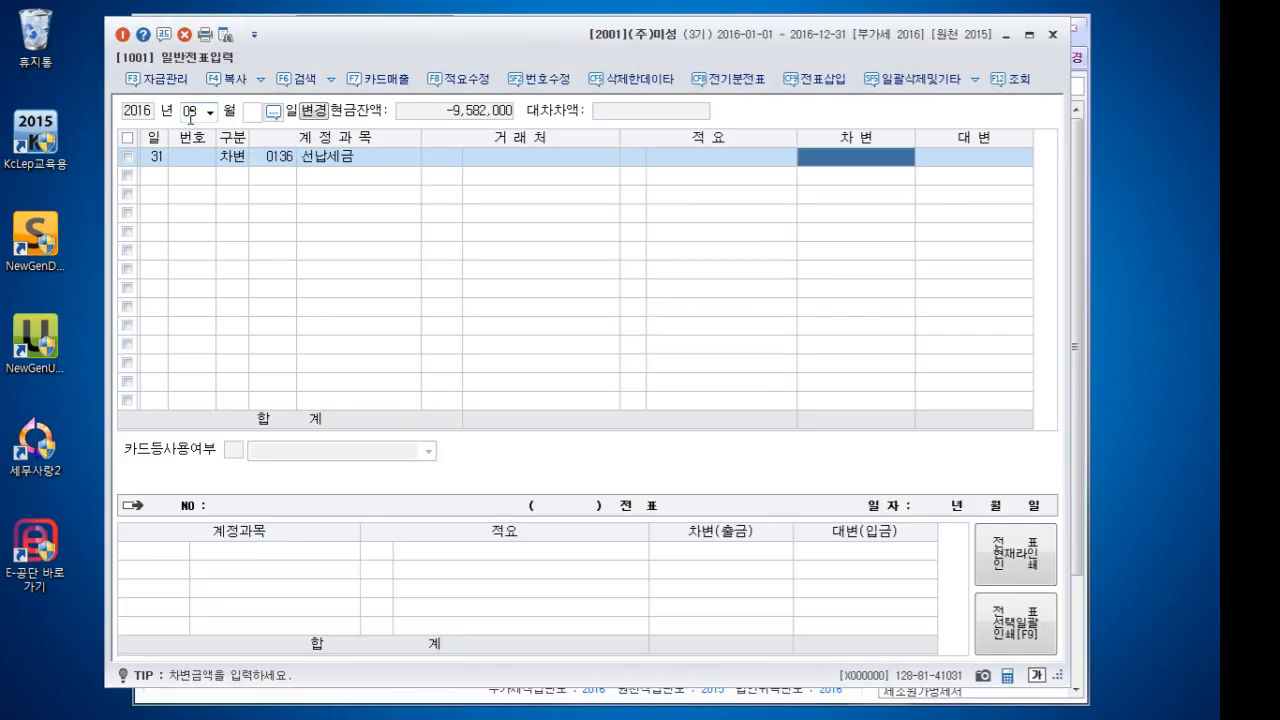
text(24000000)
key(Return)
Add a 31 August credit line for 현금 (0101) with the balancing amount of 24,000,000
text(4,000,000)
key(Return)
text(101)
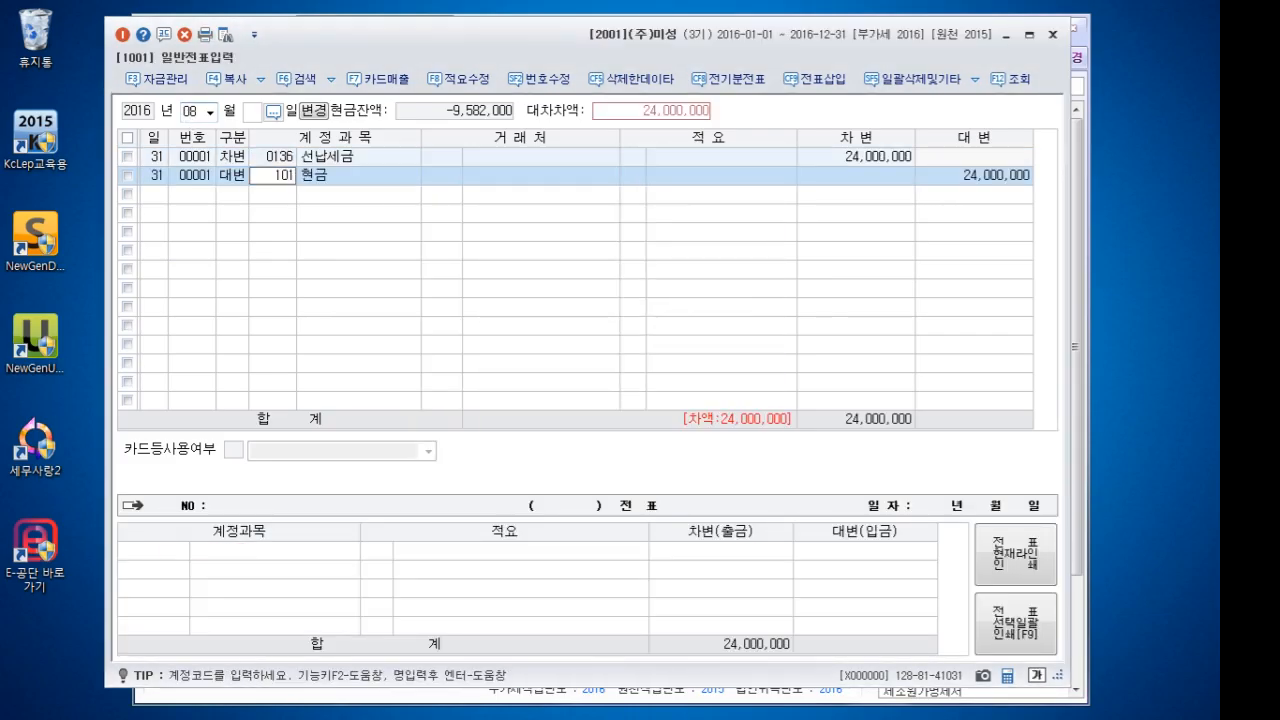
key(Return)
key(Return)
key(Return)
key(Return)
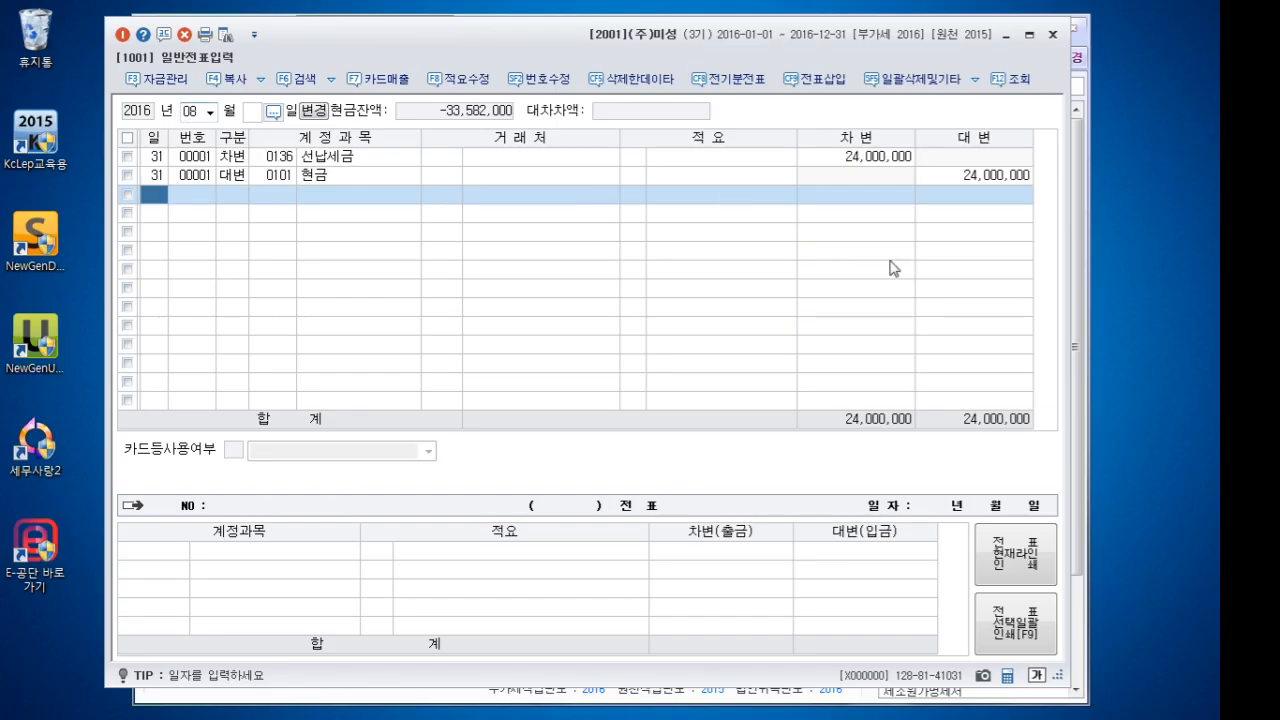
click(1163, 718)
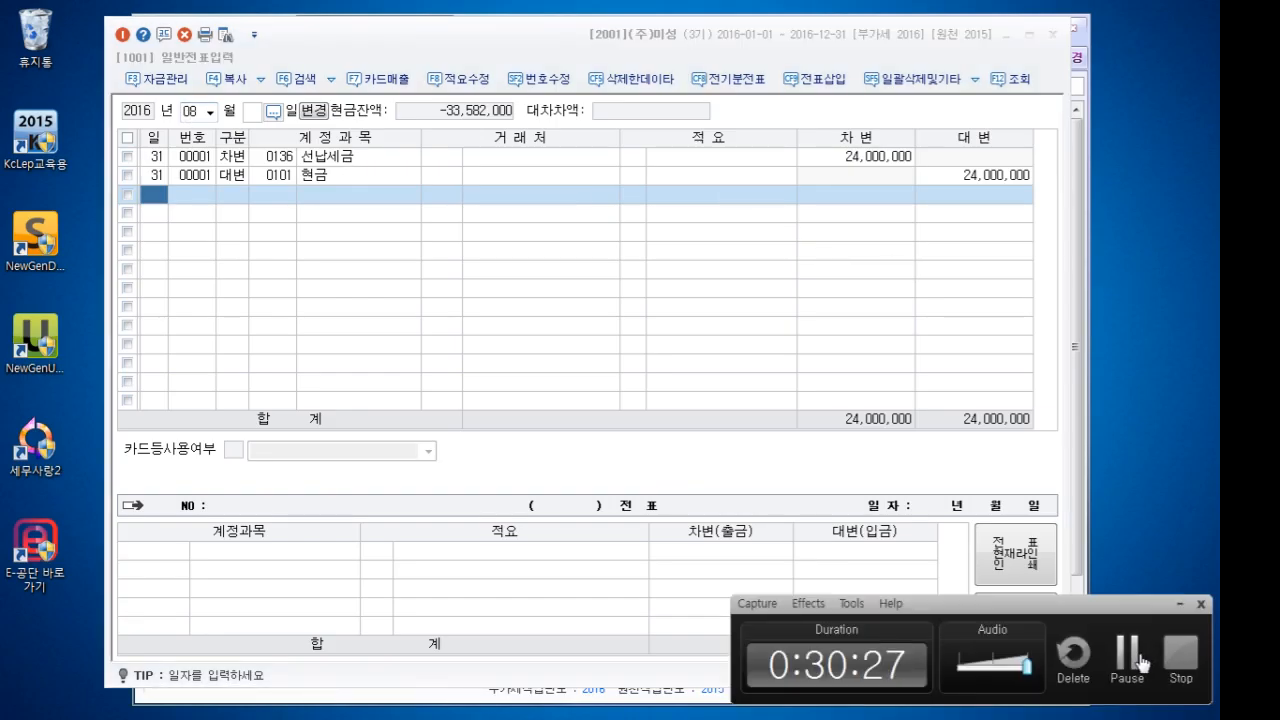
click(911, 385)
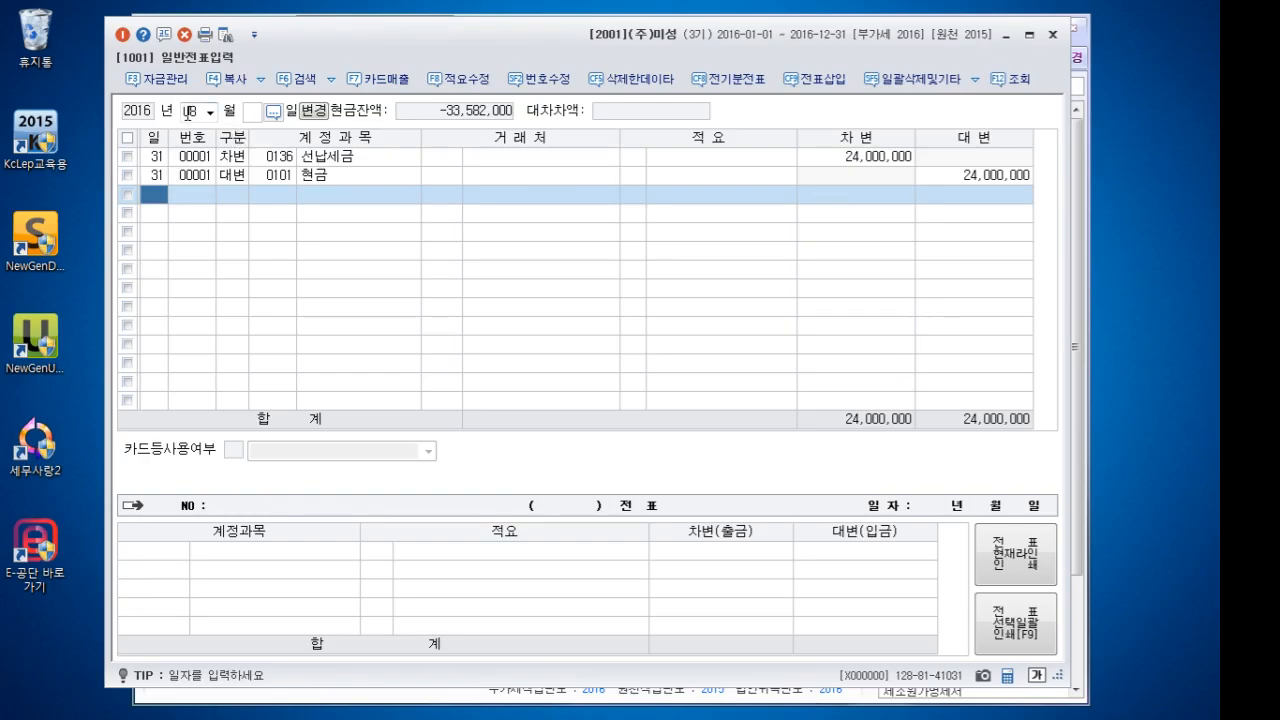
Switch the general voucher entry to May 2016
click(187, 112)
text(5)
key(Return)
key(Return)
Add a 1 May credit line for 외상매출금 (0108) of 20,000,000 with 평화상사 (00106) as counterparty
text(1)
key(Return)
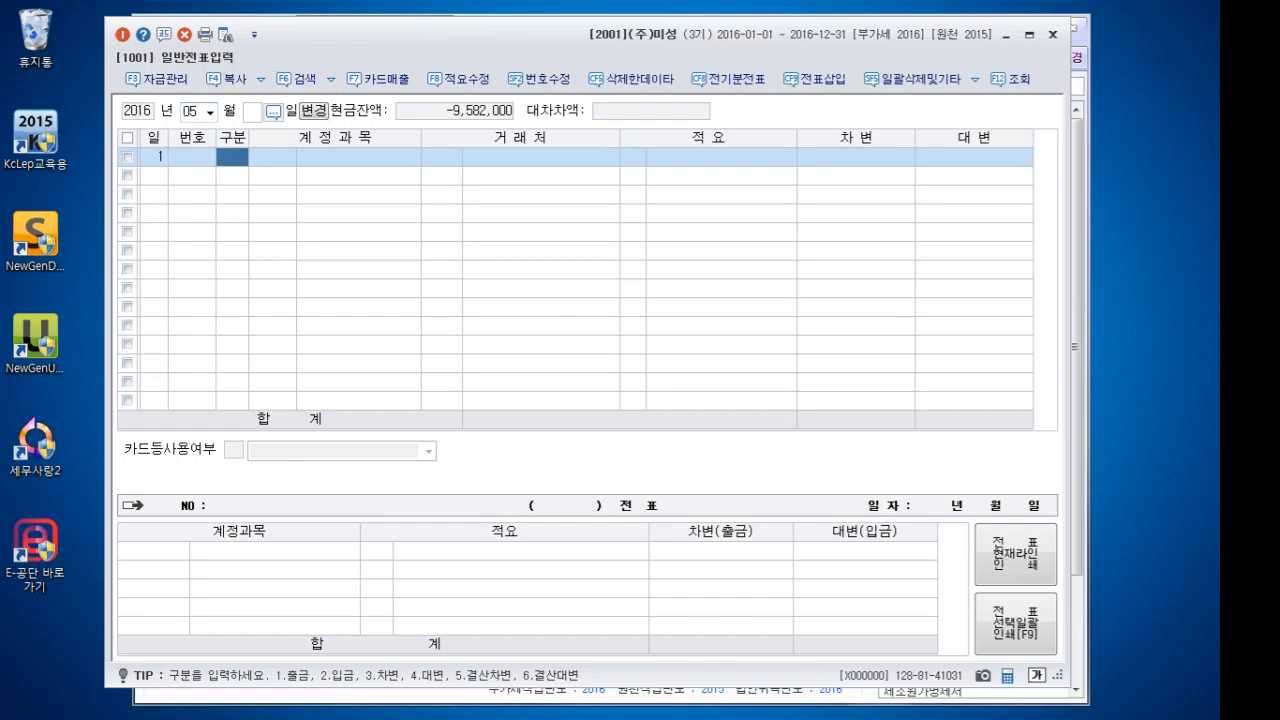
text(4)
key(Return)
text(108)
key(Return)
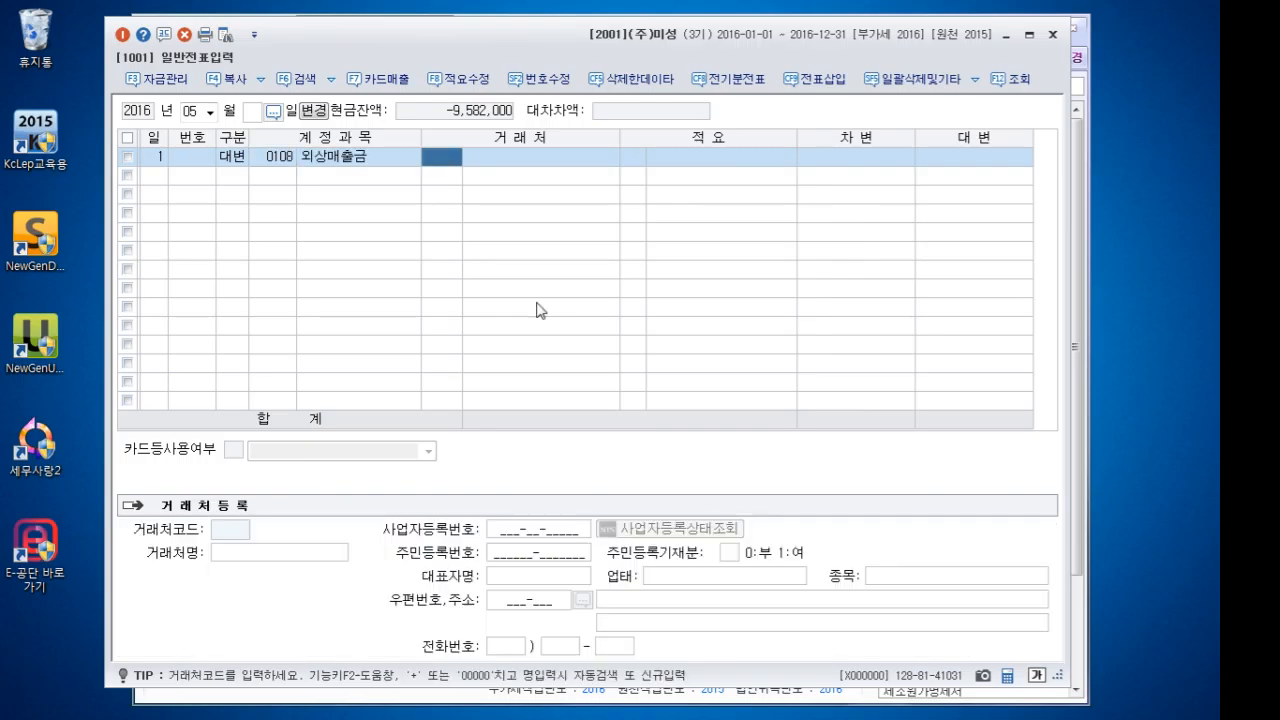
text(평화)
key(Return)
key(Return)
key(Return)
key(Return)
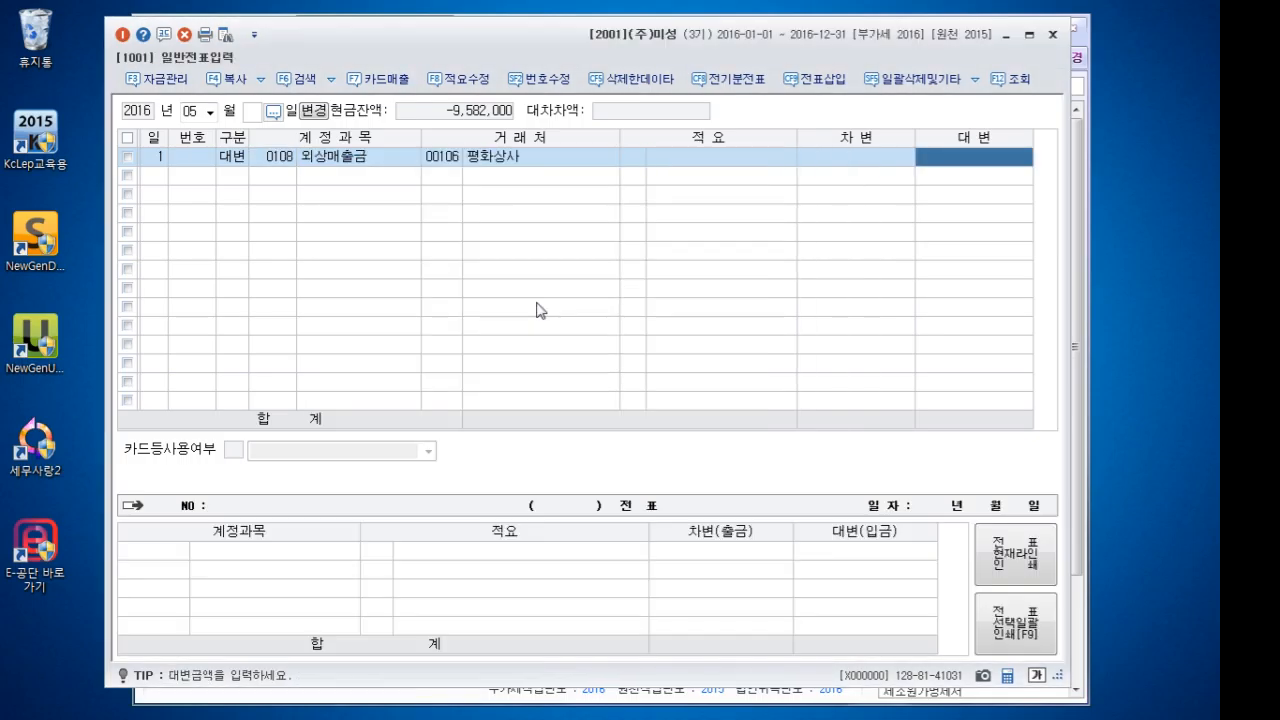
text(20000000)
key(Return)
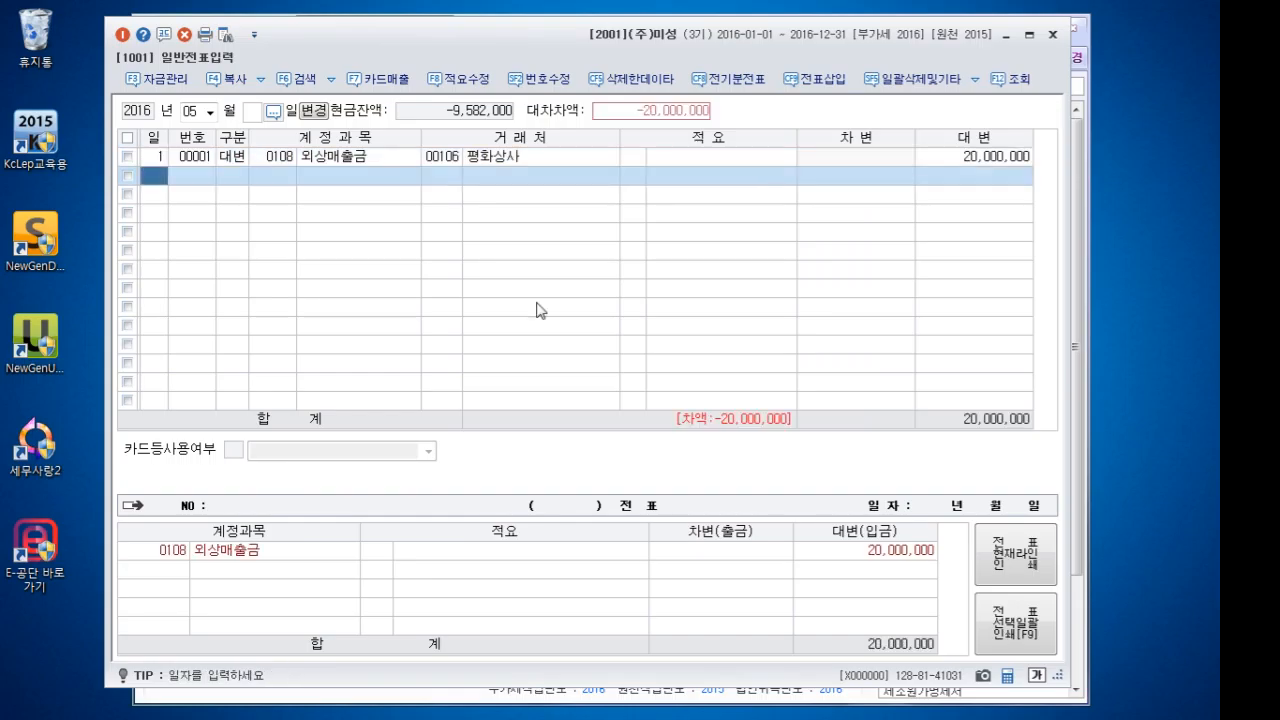
Add a 1 May debit line for 대손충당금 (0109) with the balancing amount of 20,000,000
key(Return)
text(3)
key(Return)
text(109)
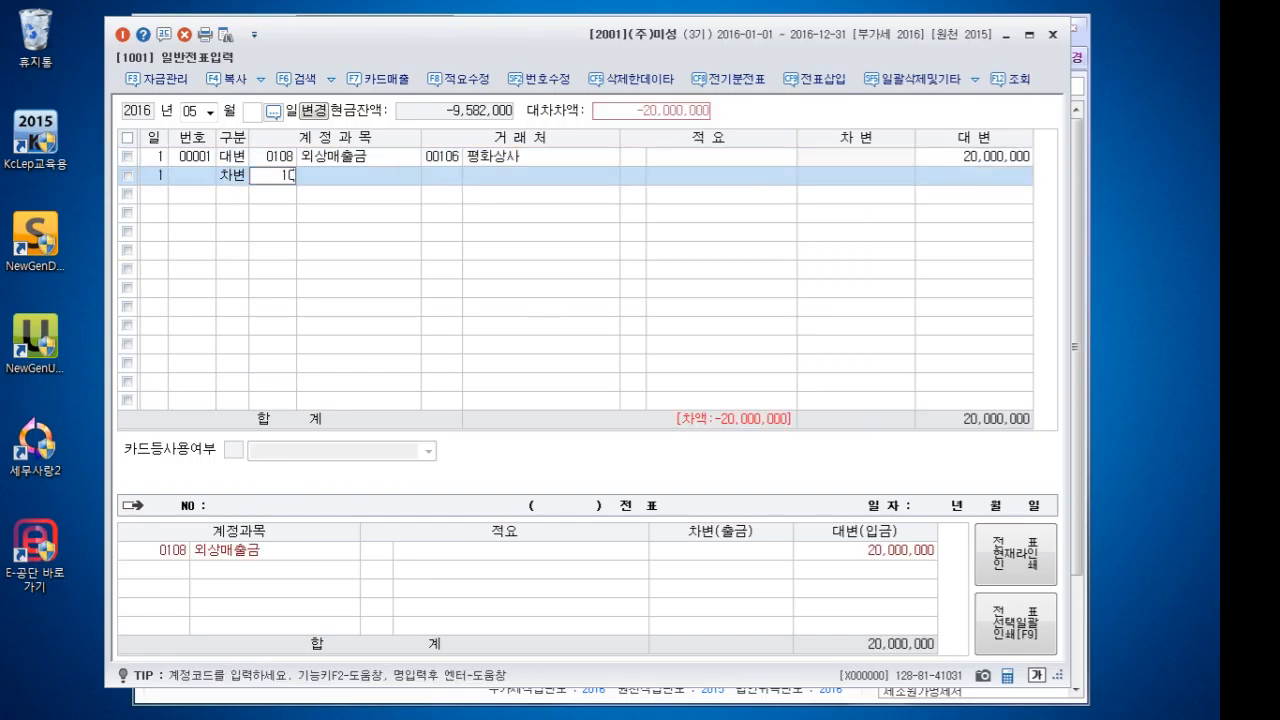
key(Return)
key(Left)
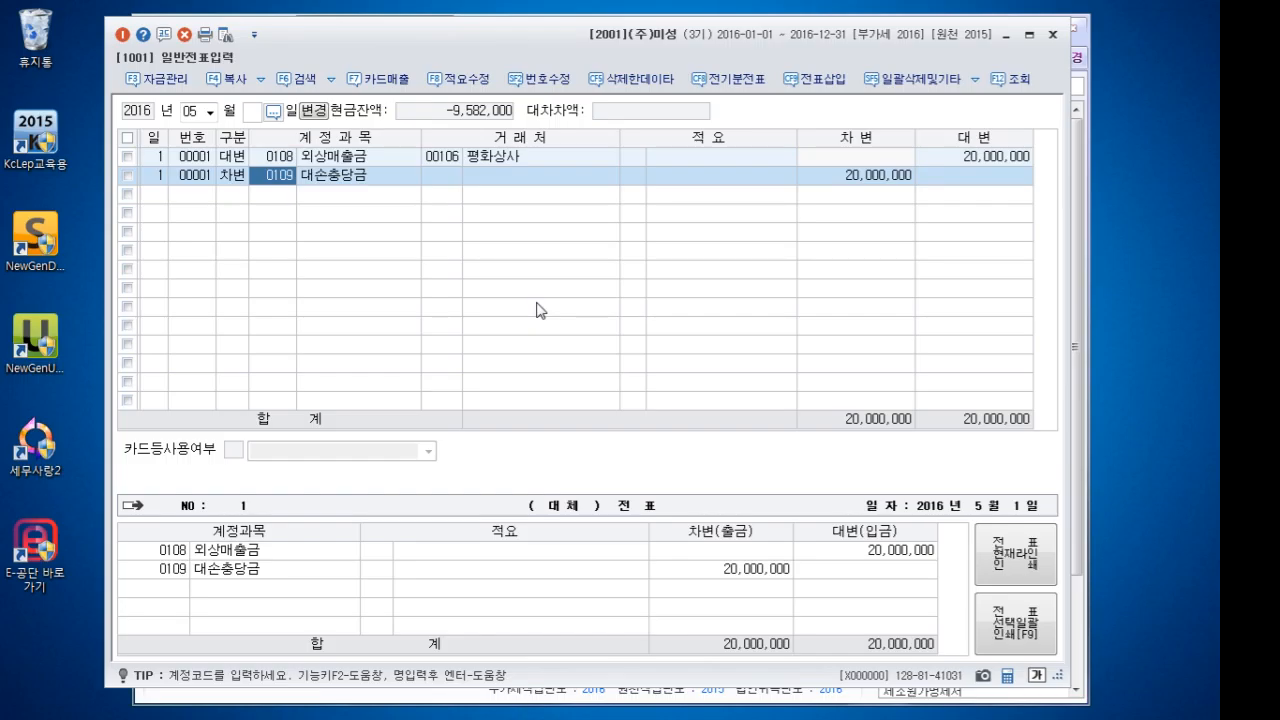
Look up 대손 accounts for the 1 May debit line and compare the 대손충당금 entries by their related receivable
text(대손)
key(Return)
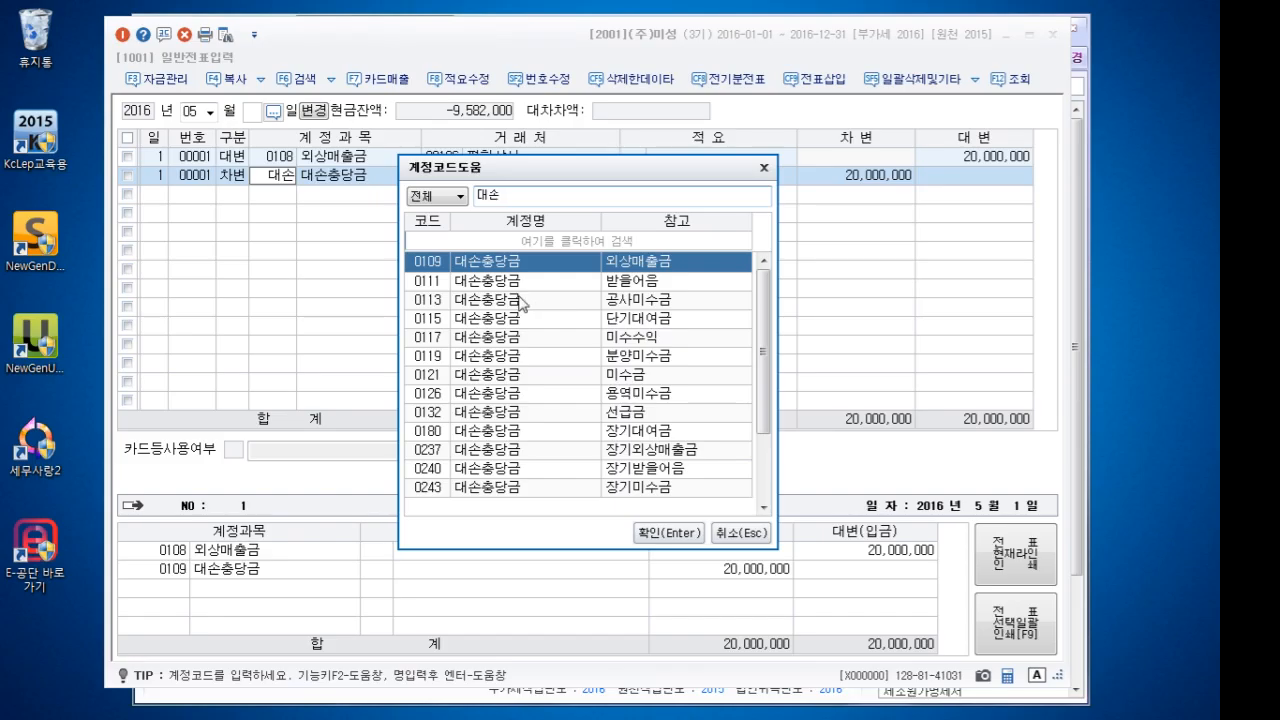
click(508, 284)
click(502, 299)
click(507, 427)
click(513, 452)
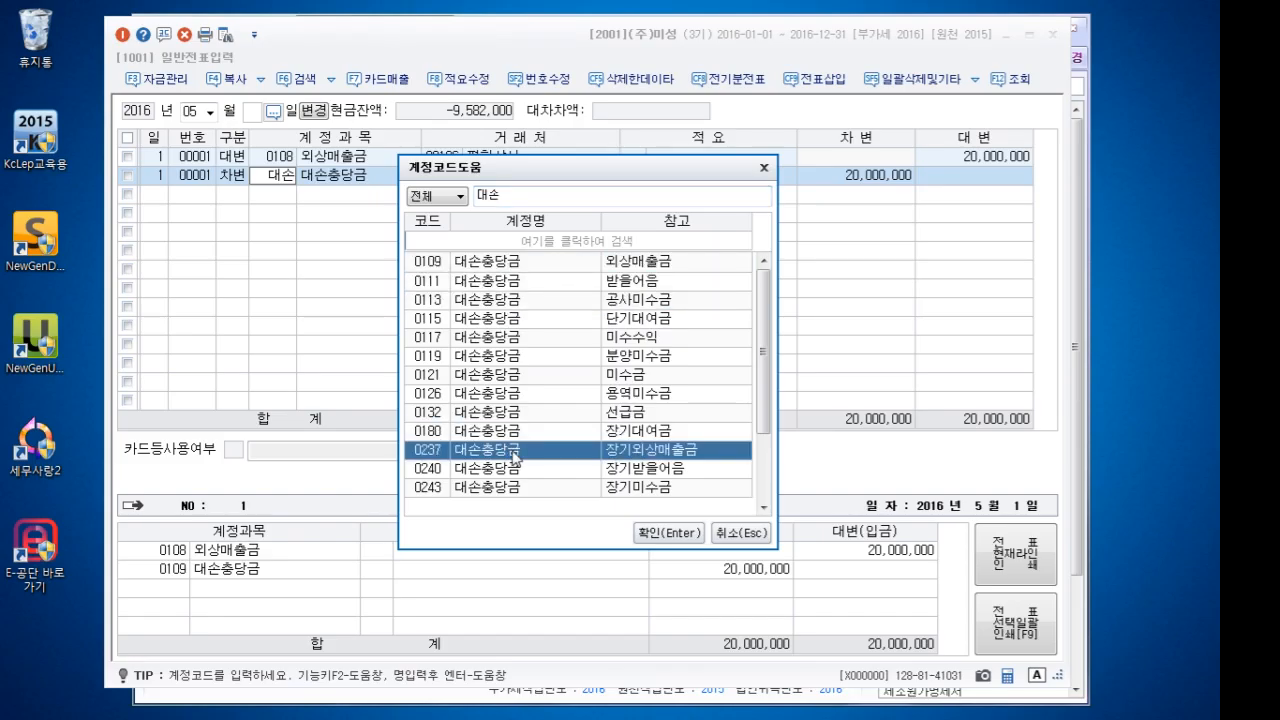
Open the 계정과목및적요등록 screen and compare 외상매출금 (0108) with its 대손충당금 account (0109)
click(1083, 337)
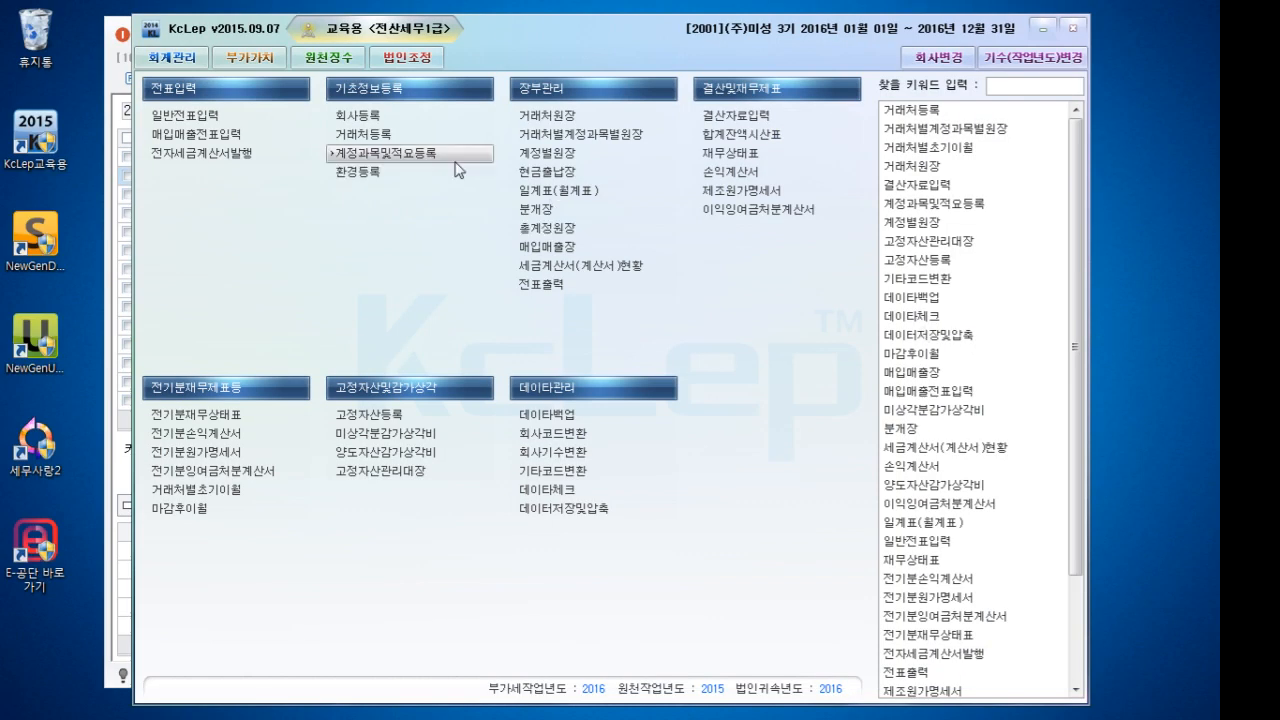
click(429, 155)
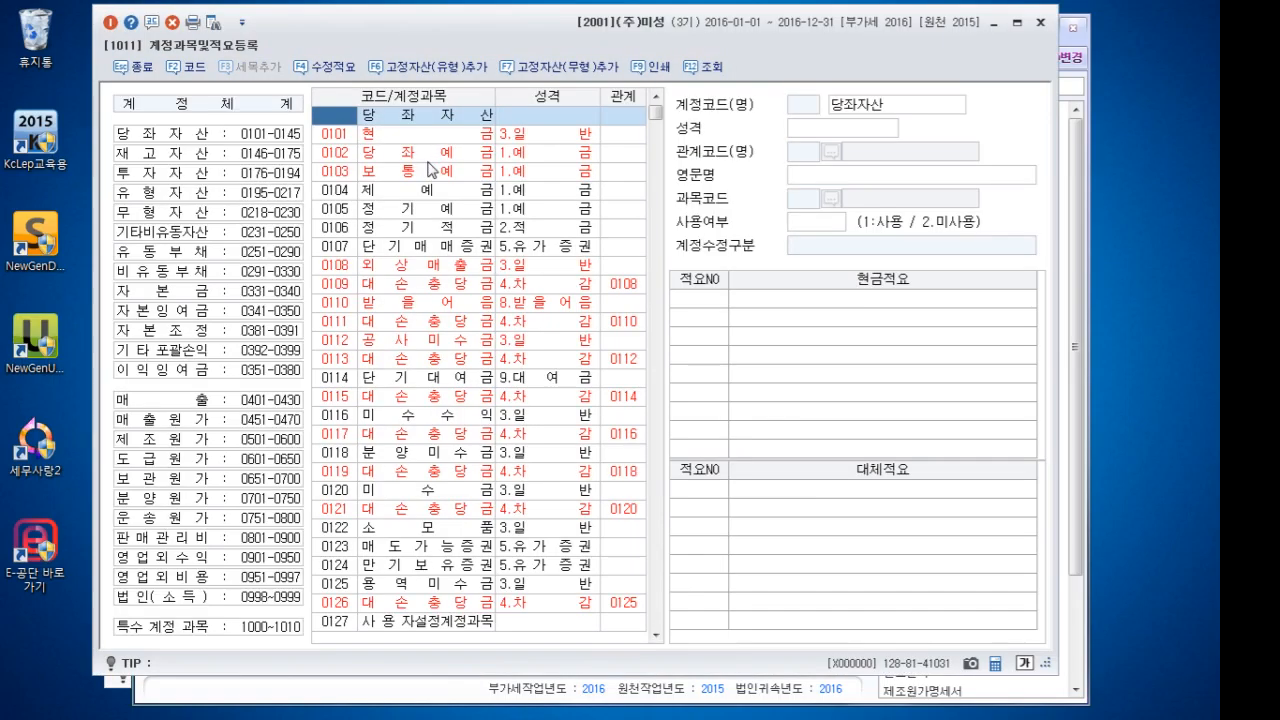
click(347, 267)
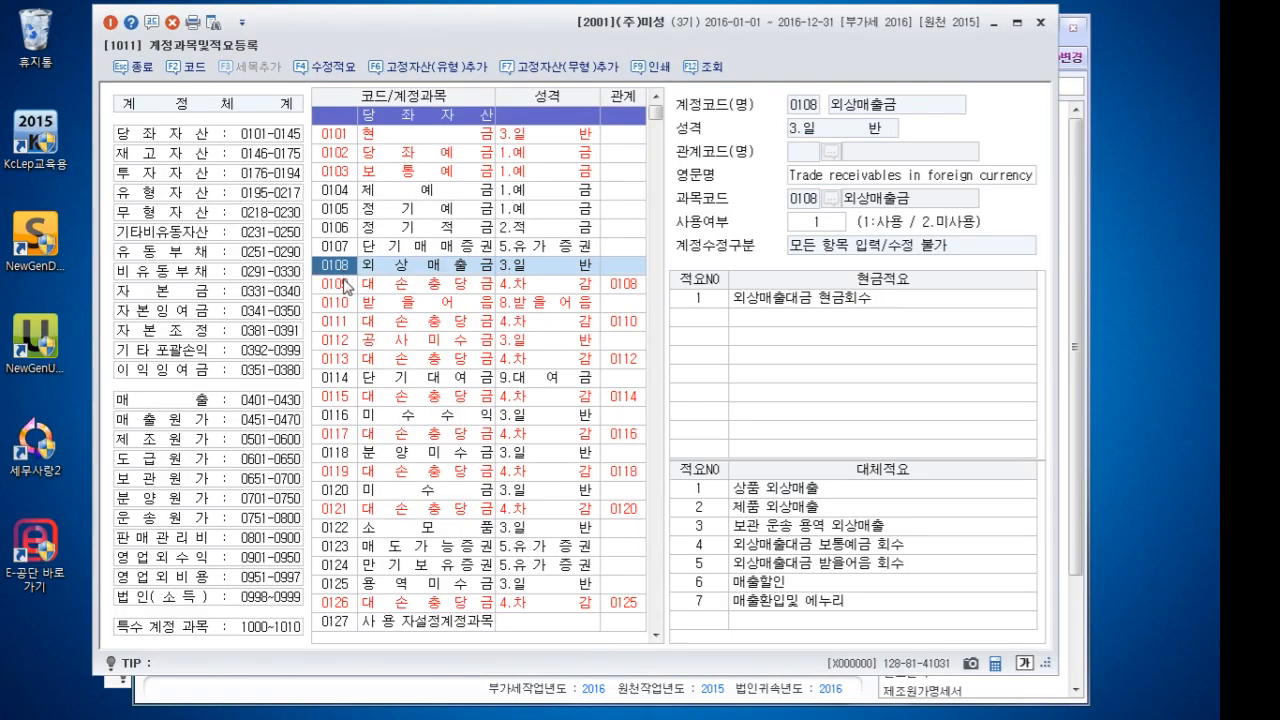
click(346, 286)
click(350, 267)
click(350, 285)
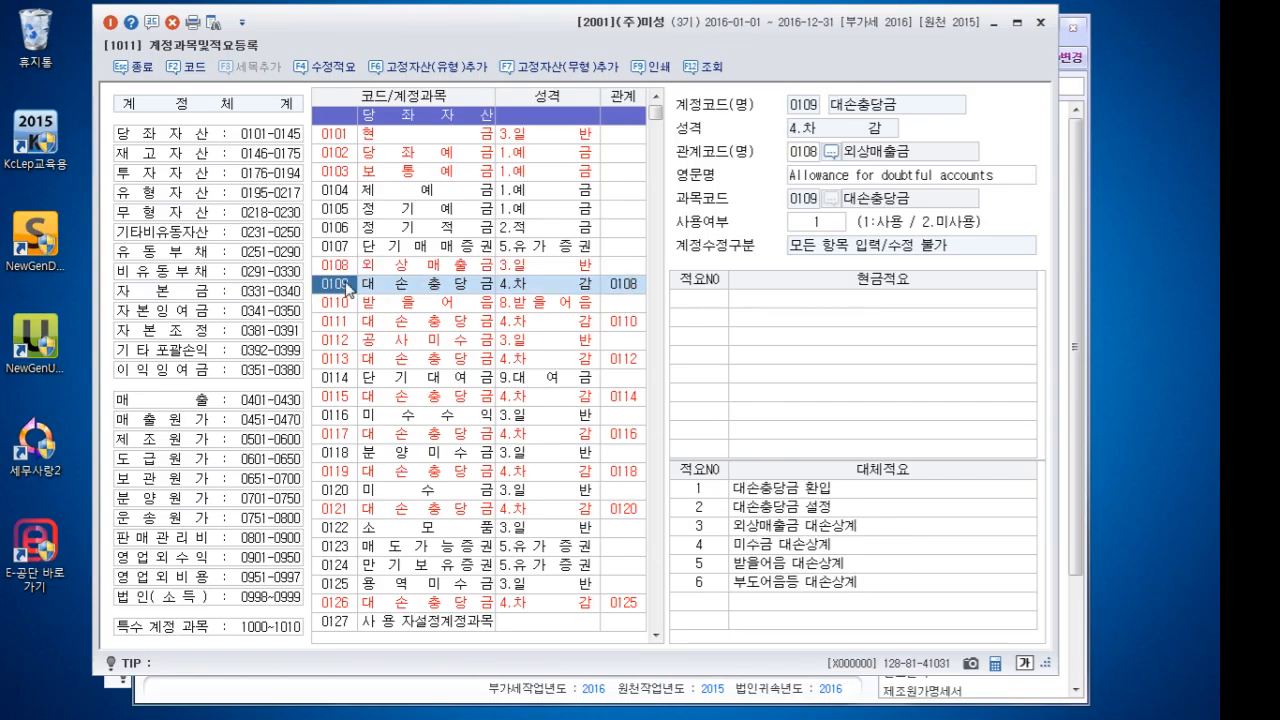
Compare 받을어음 (0110) and 공사미수금 (0112) with their 대손충당금 accounts (0111, 0113), recheck 0108–0109, and return to the voucher's account lookup
click(447, 302)
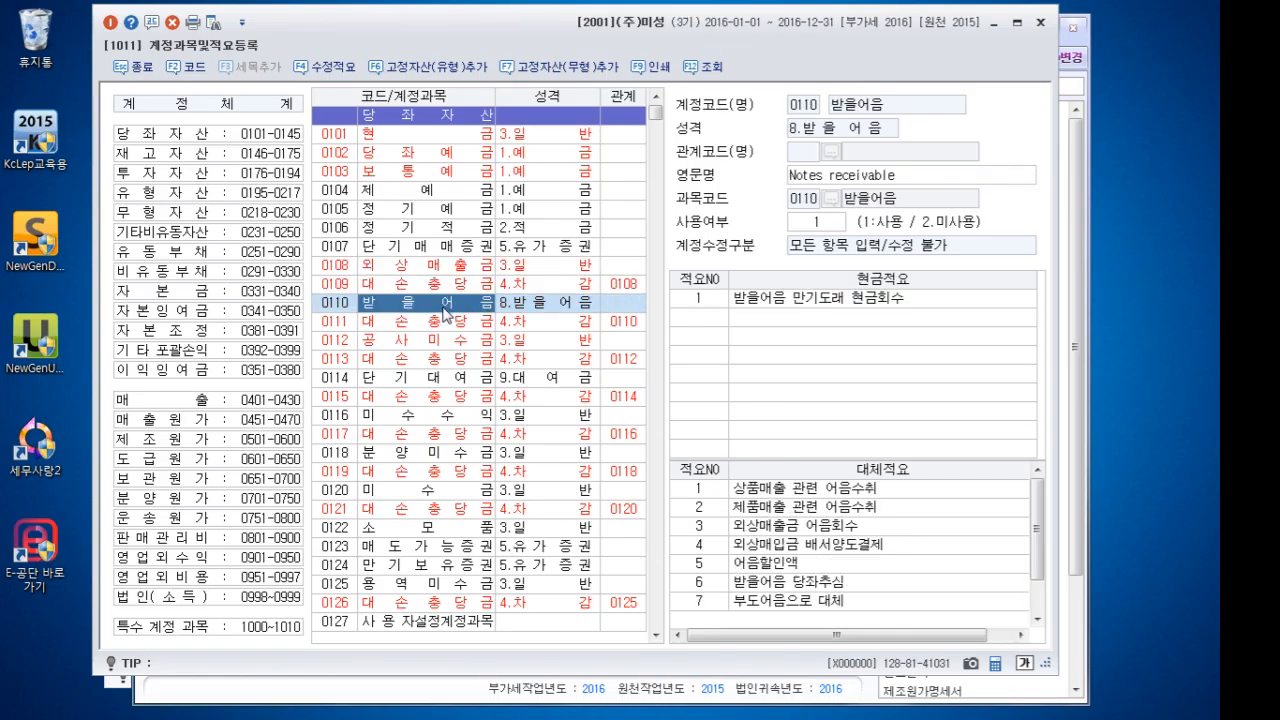
click(442, 326)
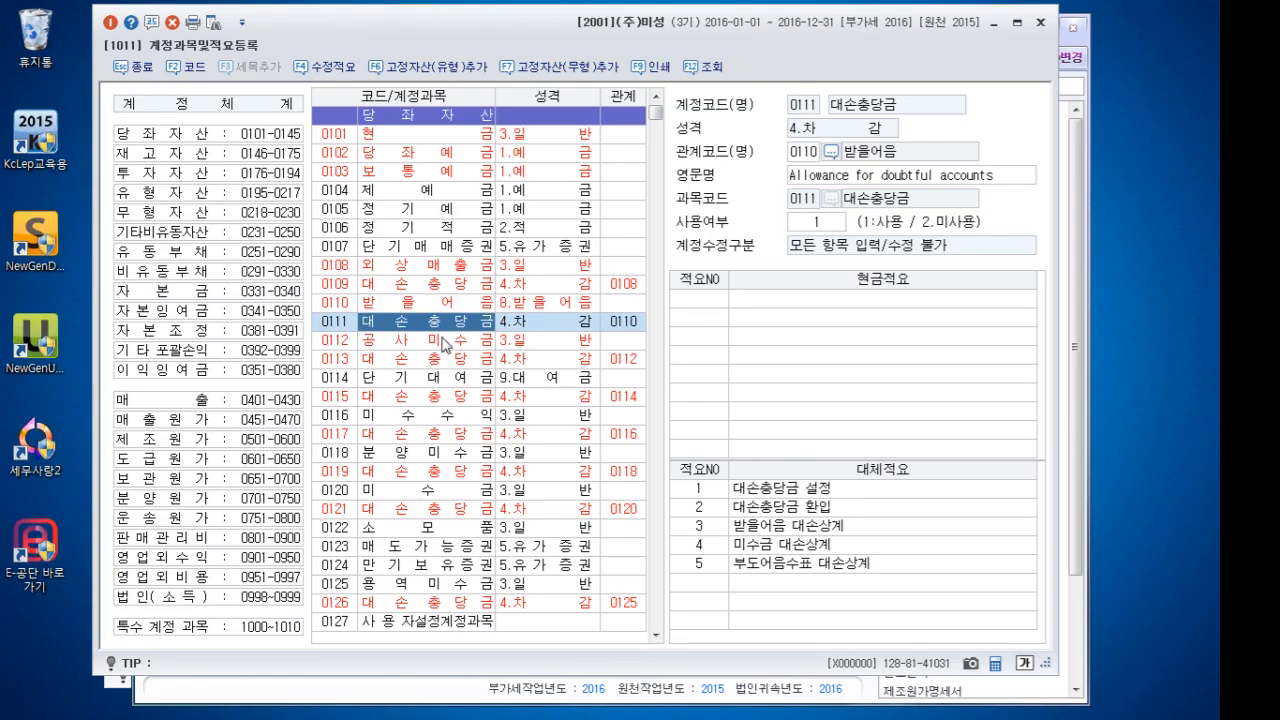
click(447, 345)
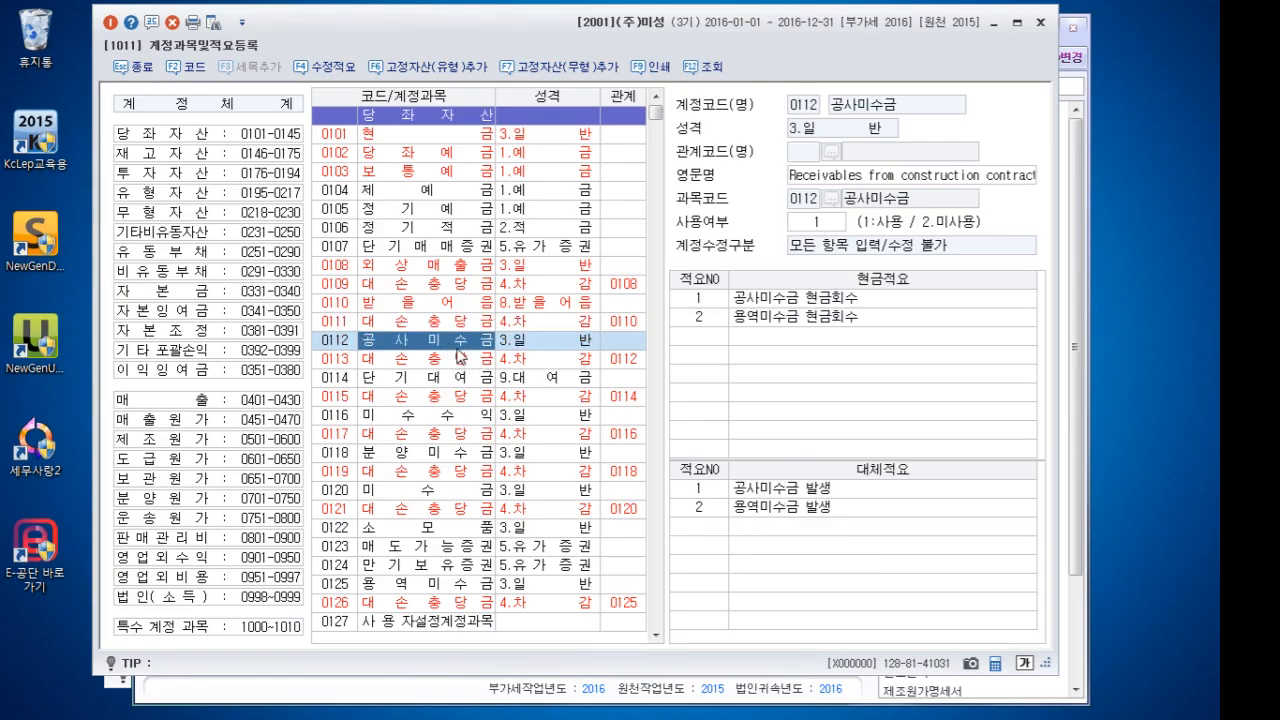
click(471, 360)
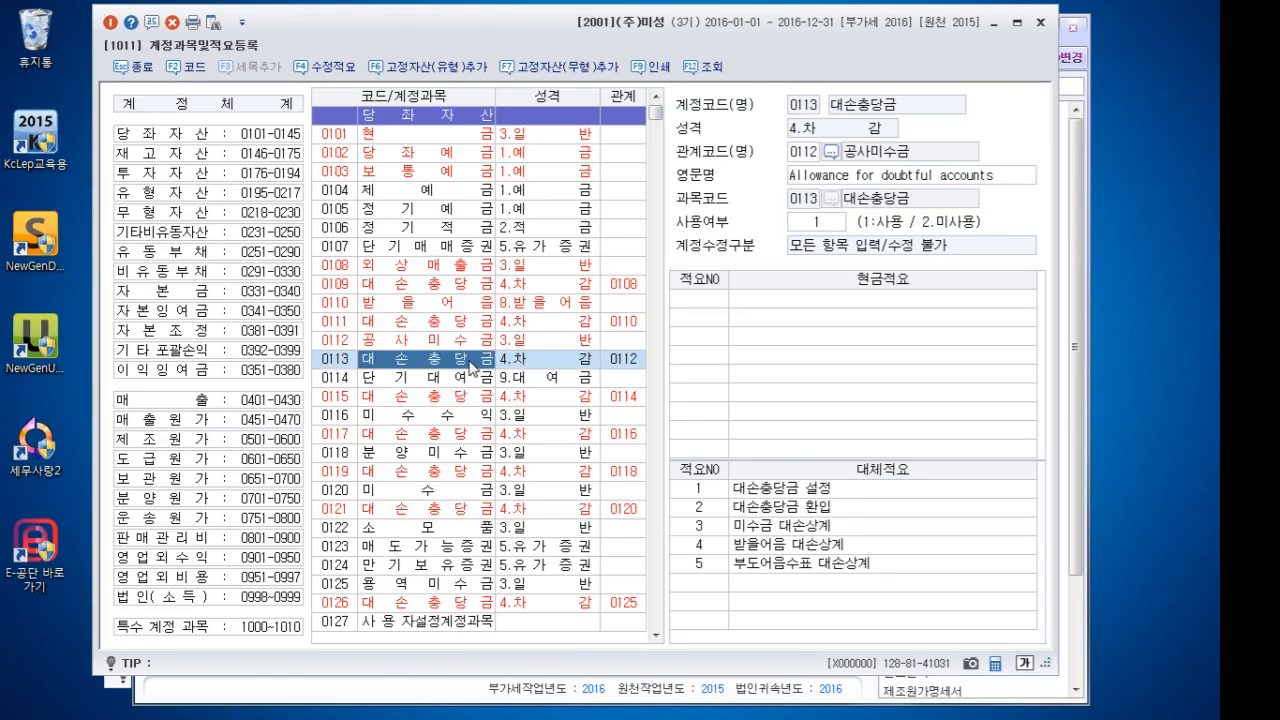
click(463, 345)
click(454, 285)
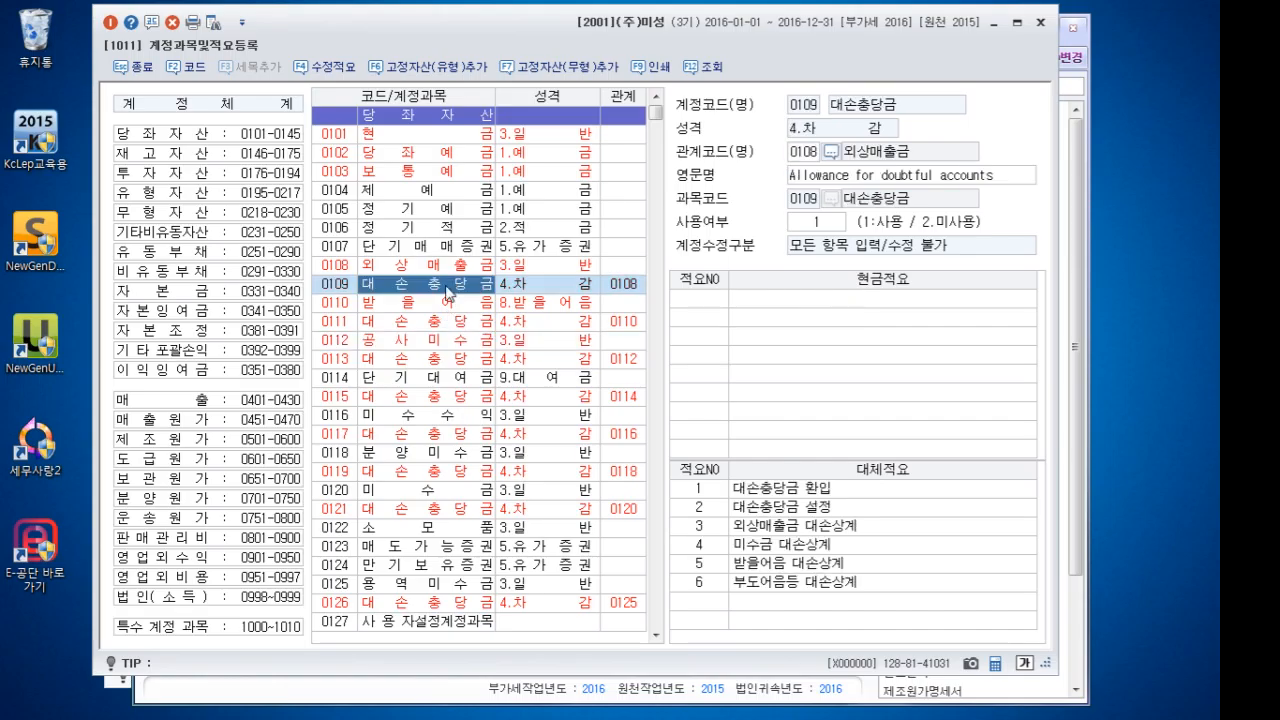
click(425, 266)
click(412, 271)
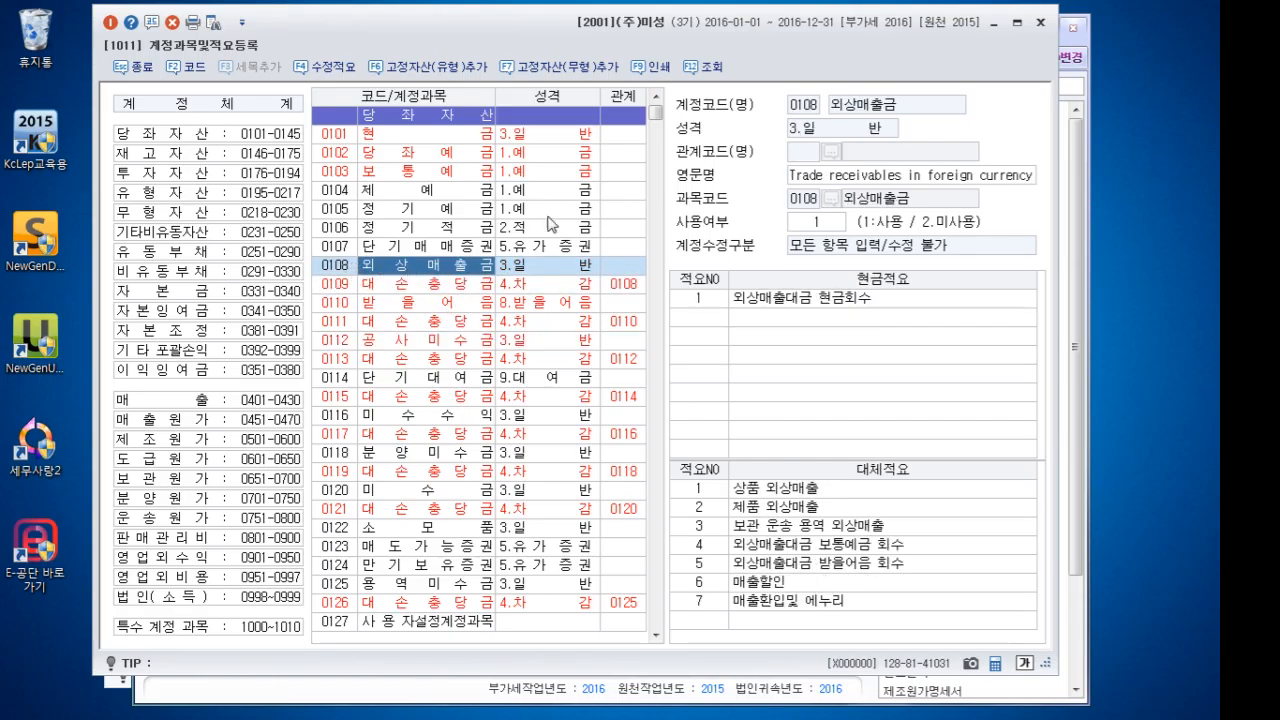
click(1040, 21)
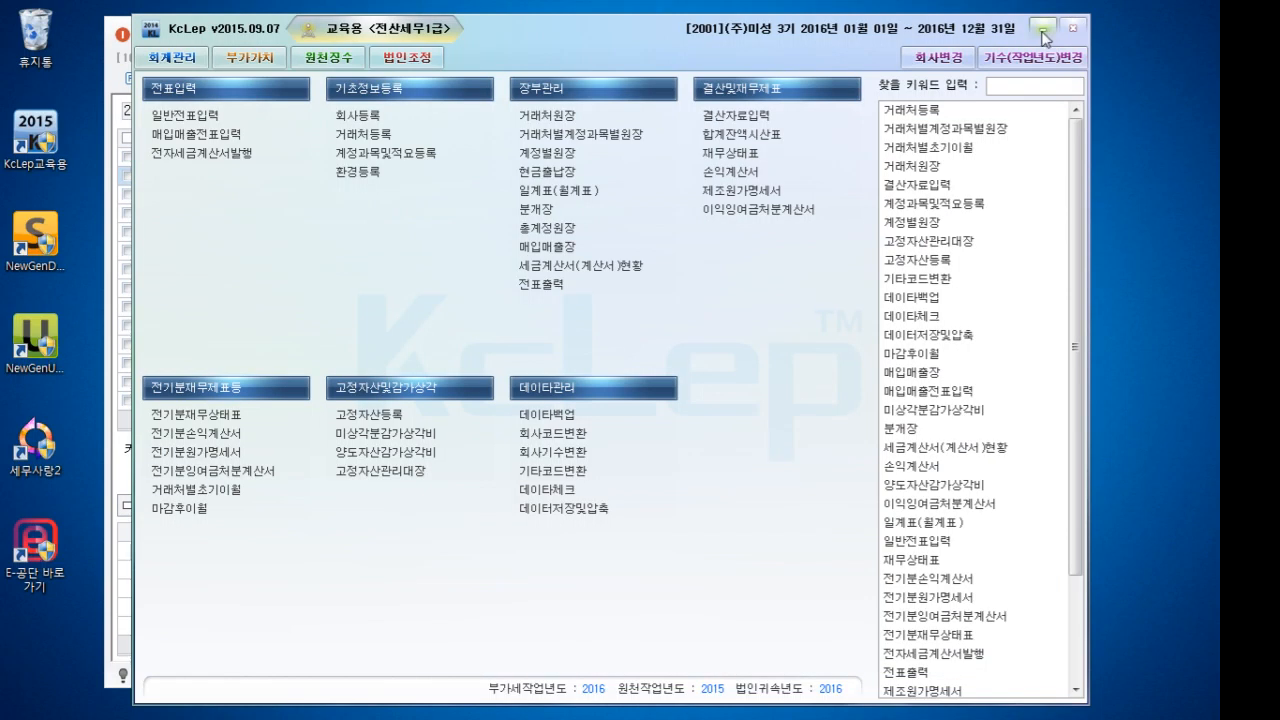
click(1044, 30)
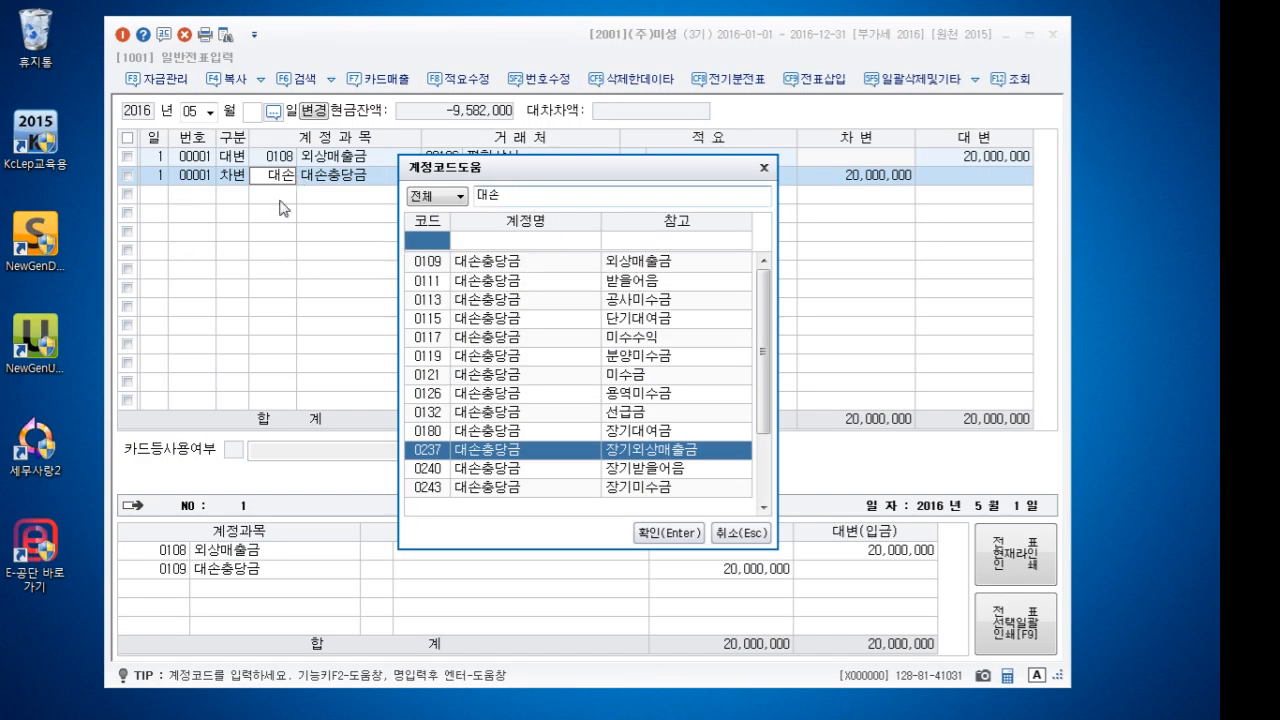
Choose 대손충당금 (0109) for 외상매출금 as the 1 May debit account, keeping the counterparty blank and the amount at 20,000,000
click(495, 267)
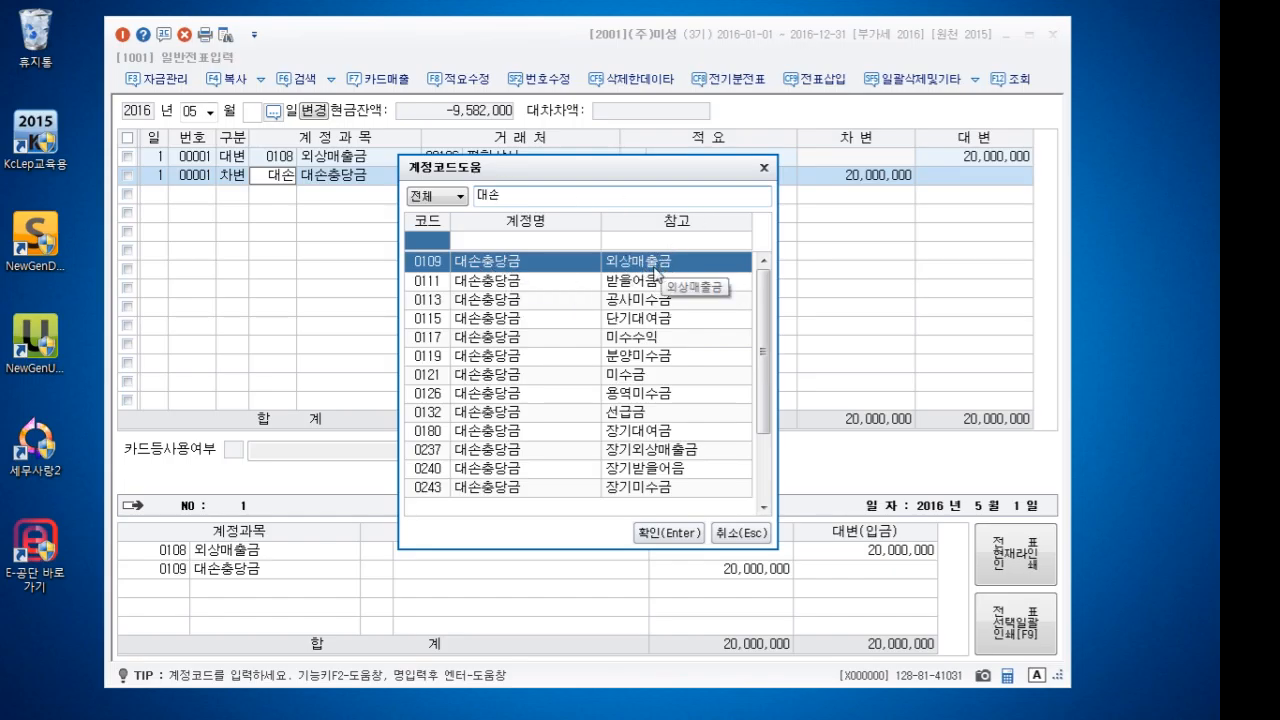
double_click(521, 260)
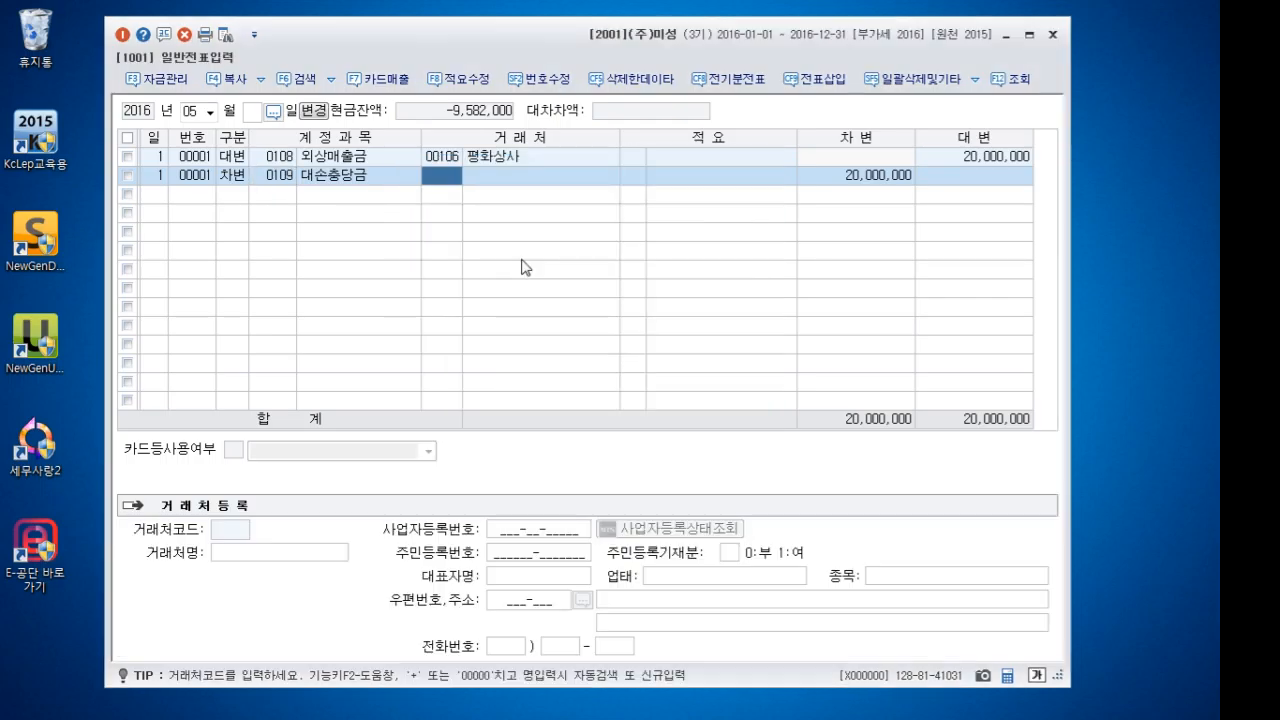
key(Return)
key(Return)
key(Return)
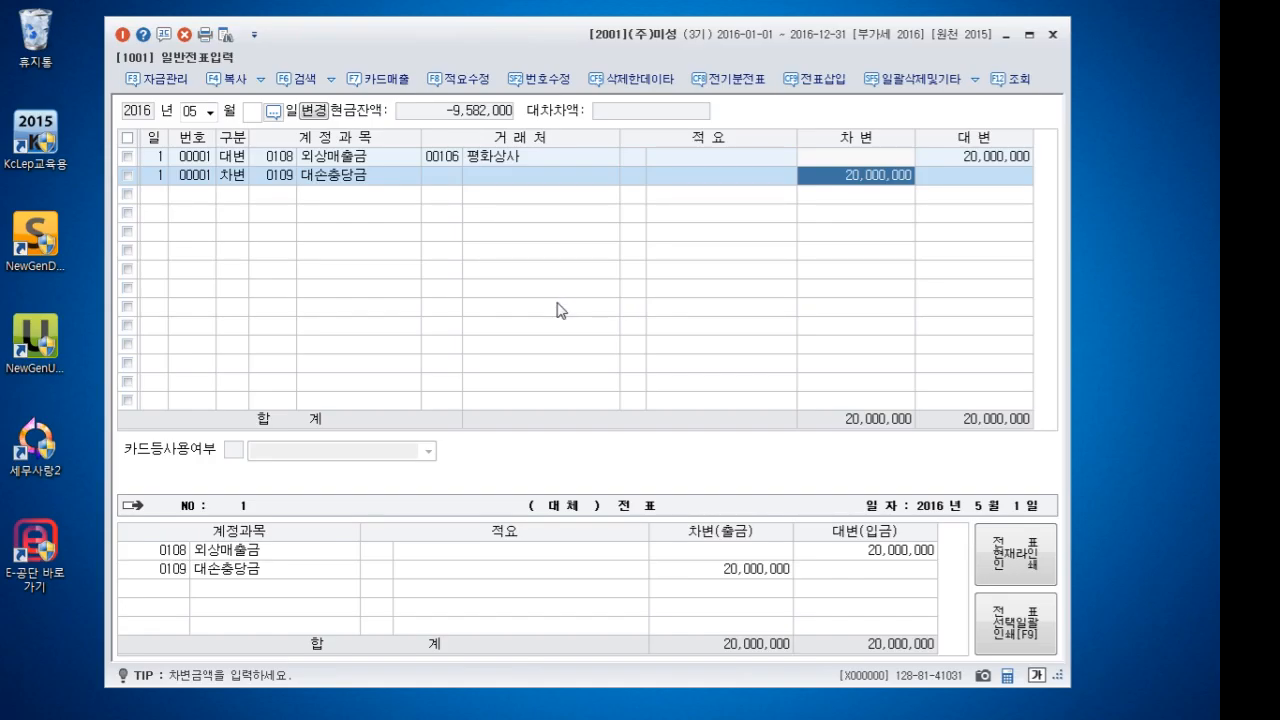
click(356, 180)
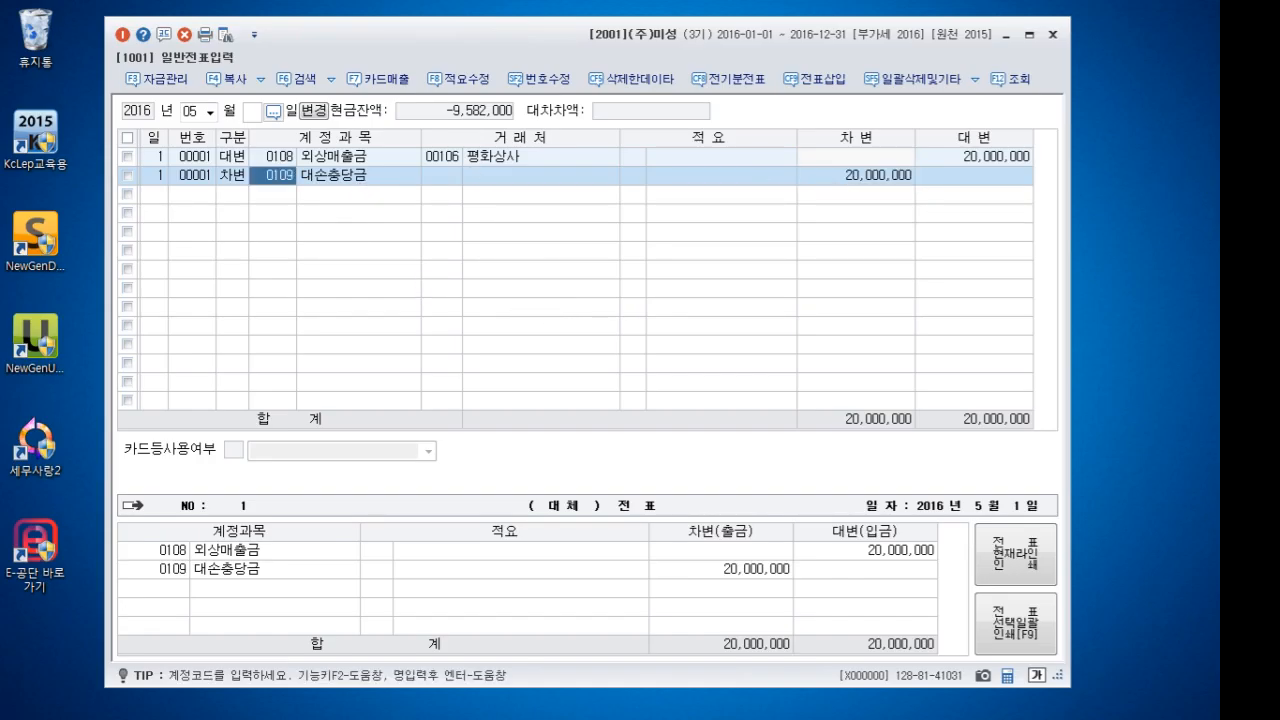
Switch to the 한글 notes document and start a new paragraph below the last journal entry with "총계정원장 : 하나의"
click(1250, 186)
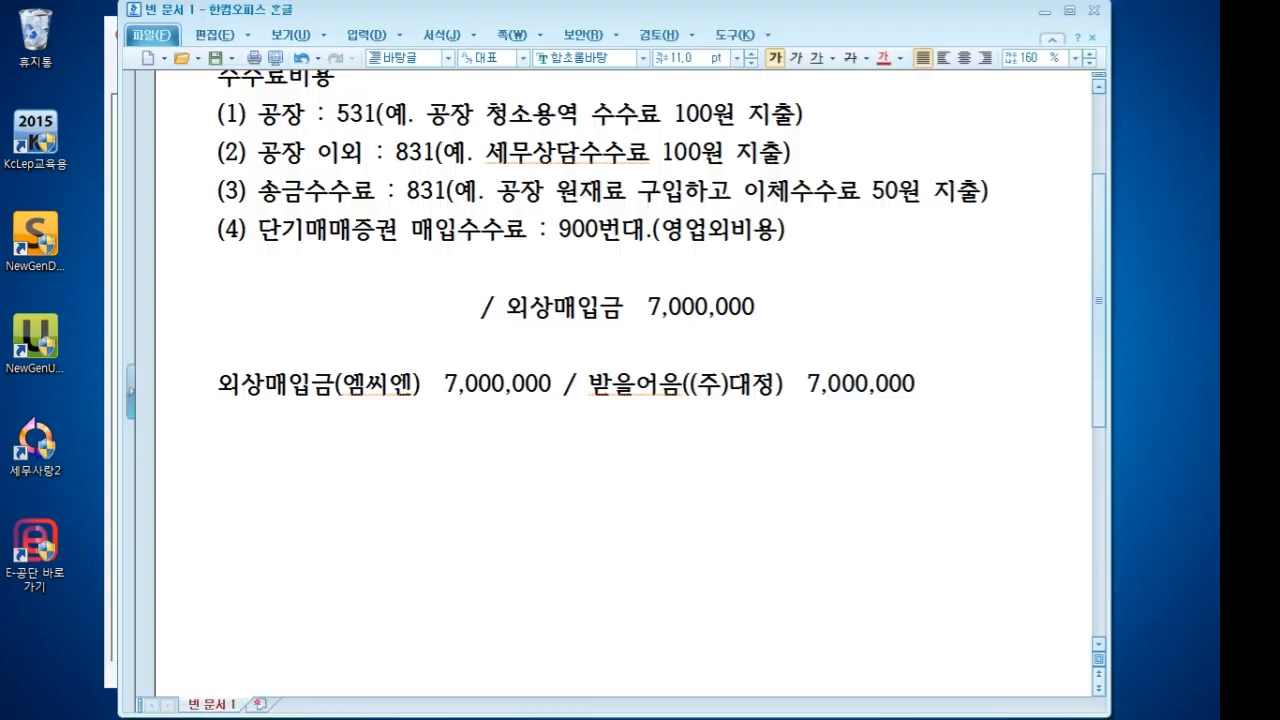
click(918, 397)
key(Return)
key(Return)
text(총계정)
text(원장 :)
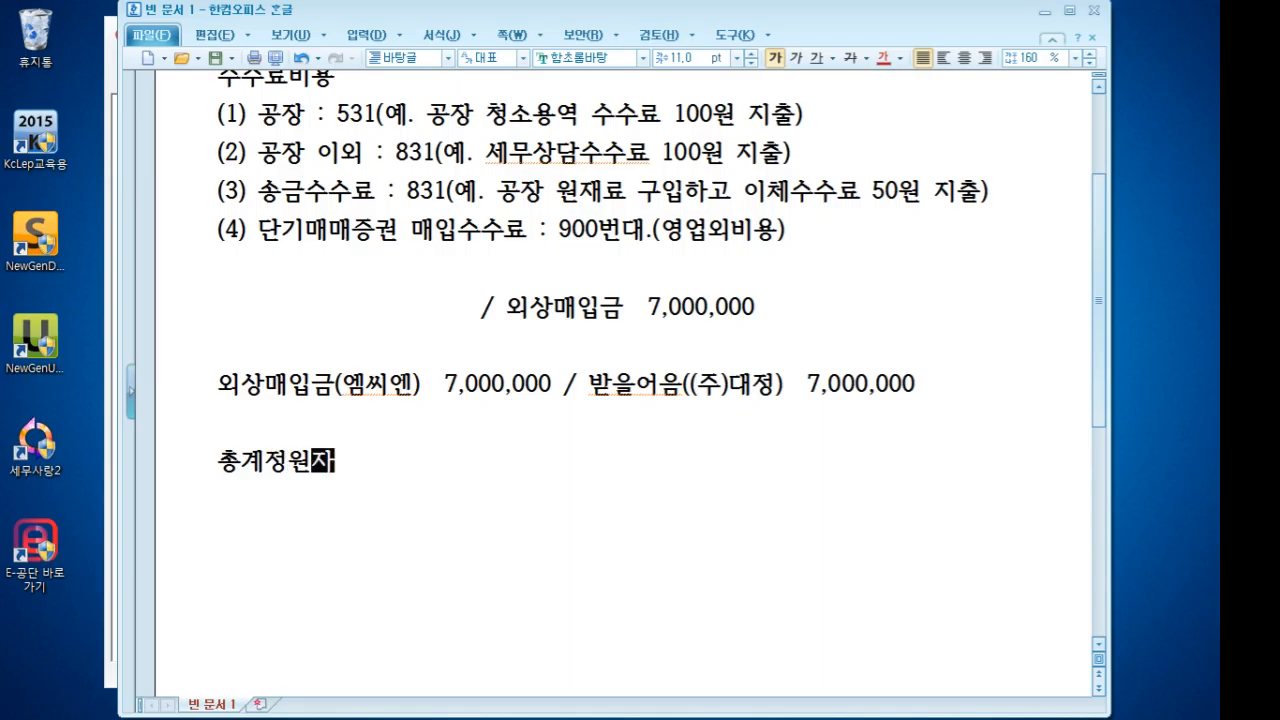
text( 하나의ㅣ)
key(BackSpace)
key(BackSpace)
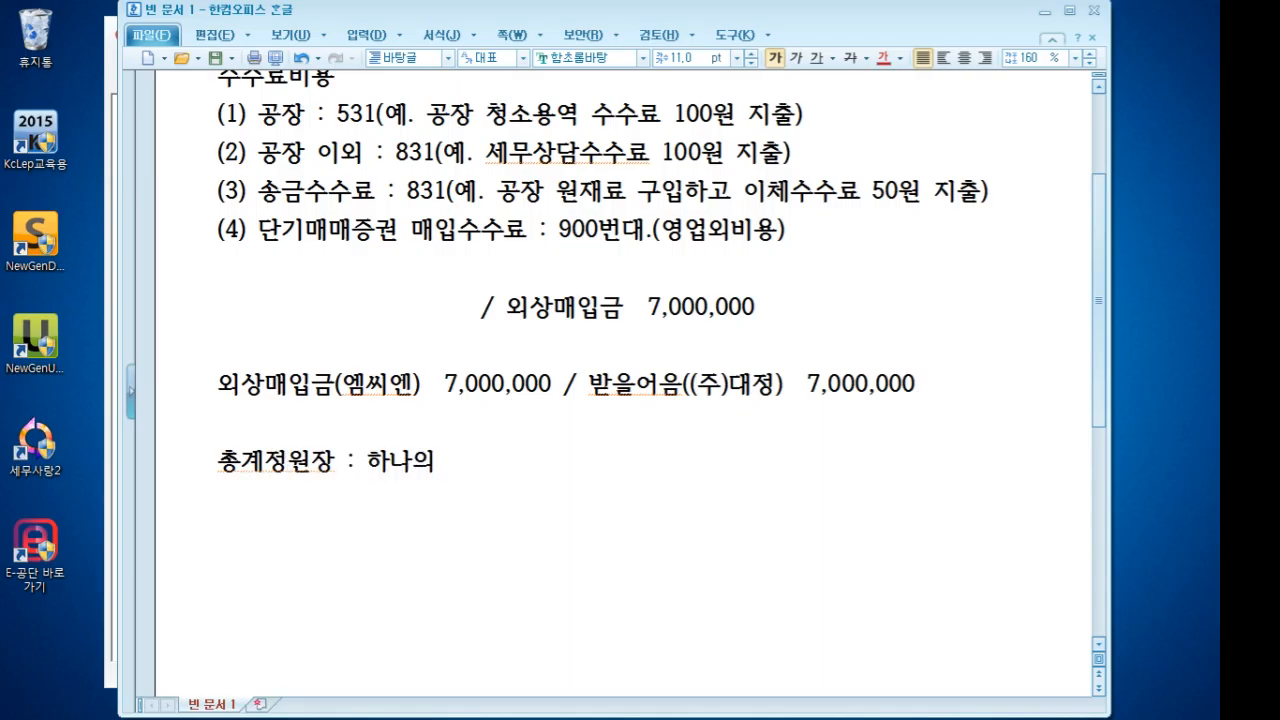
Continue the 총계정원장 note with "계정과목의 증가, 감소, 잔액에 대한 물음"
text(계정)
text(과목의 증감)
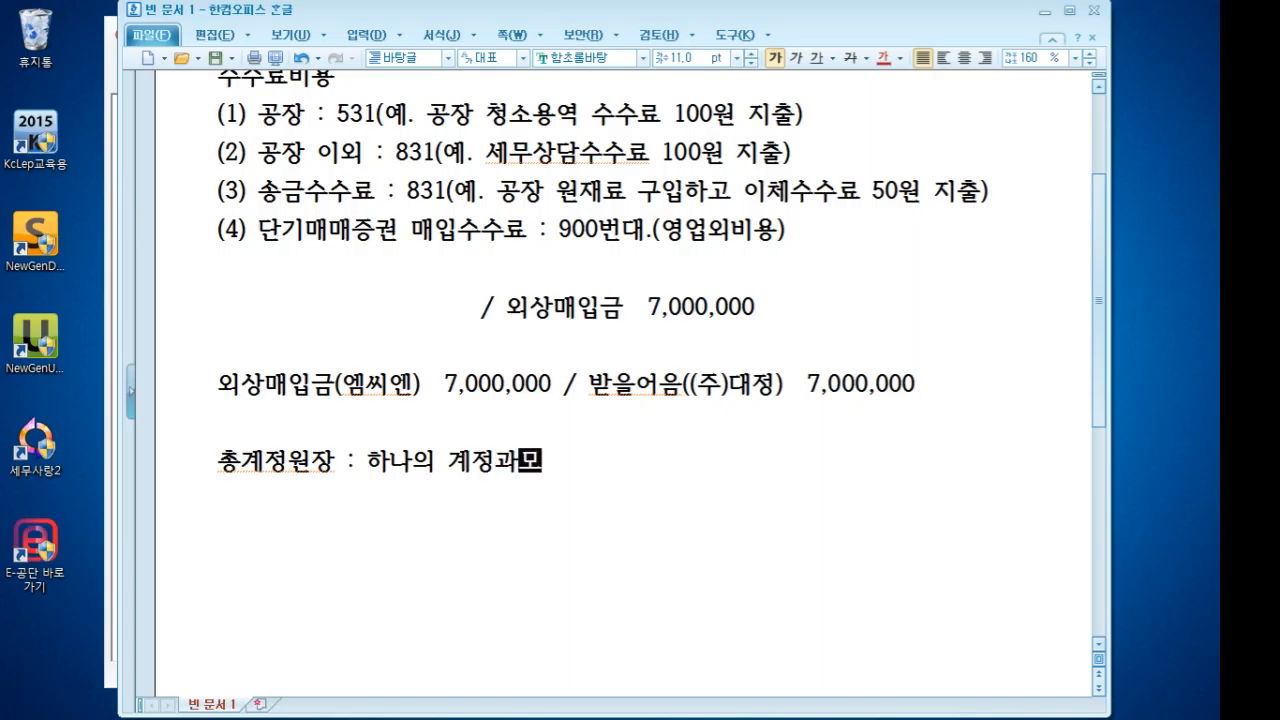
key(BackSpace)
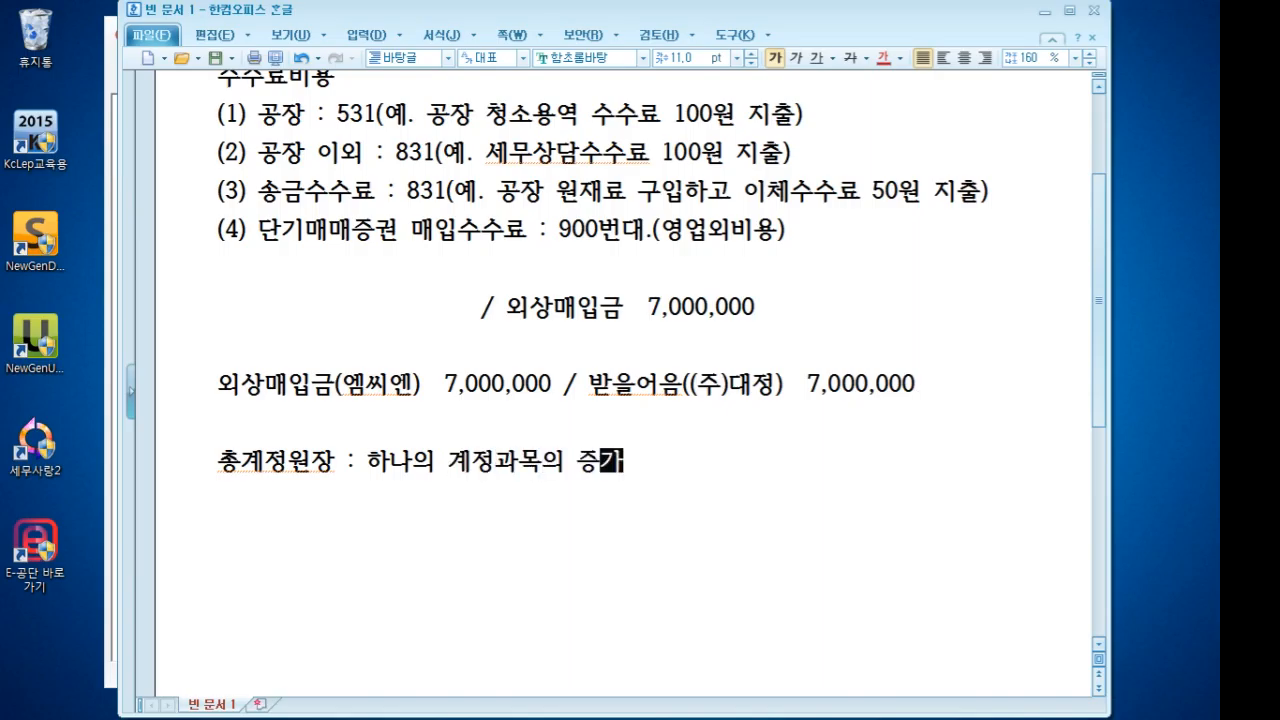
text(, 감소, 잔)
text(액에대한)
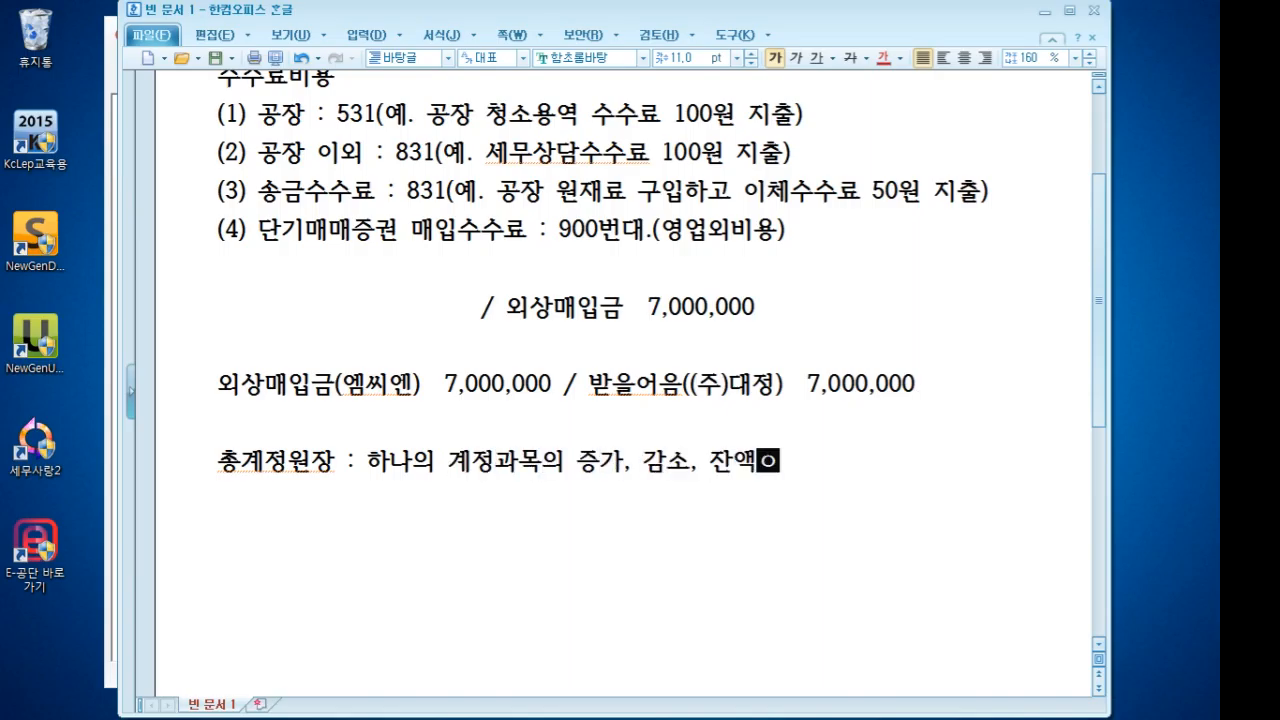
key(F9)
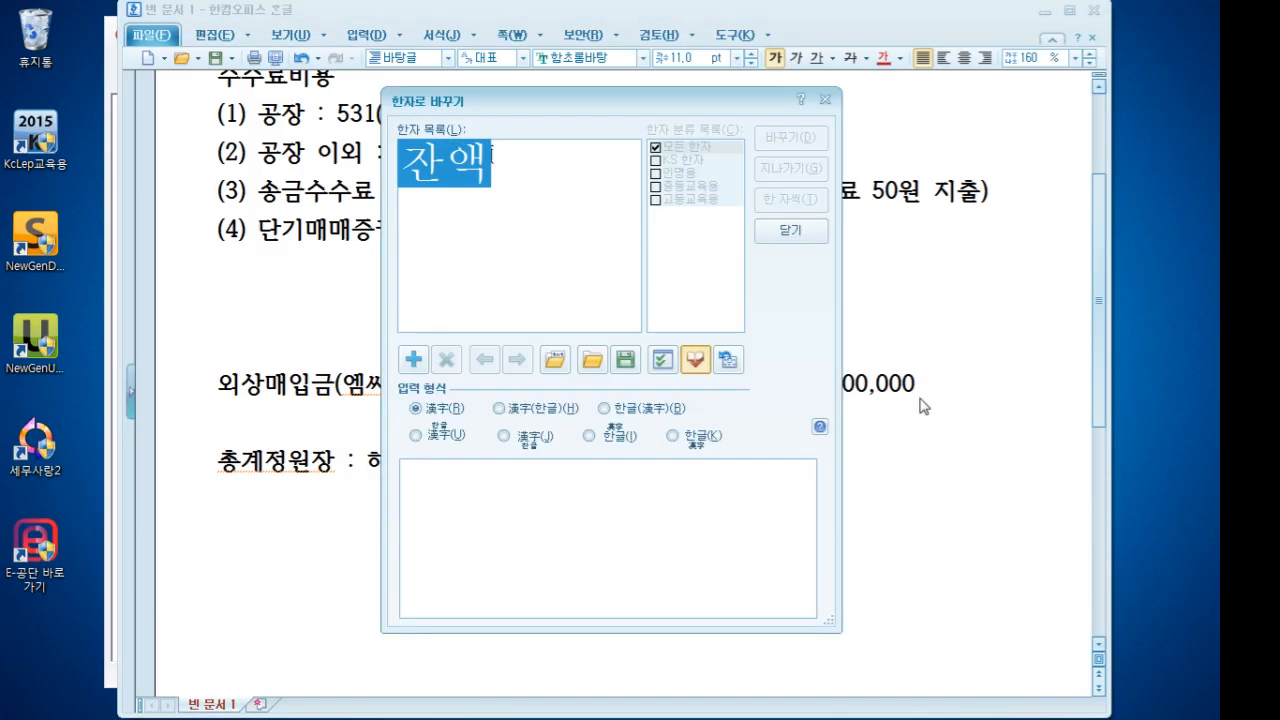
key(Escape)
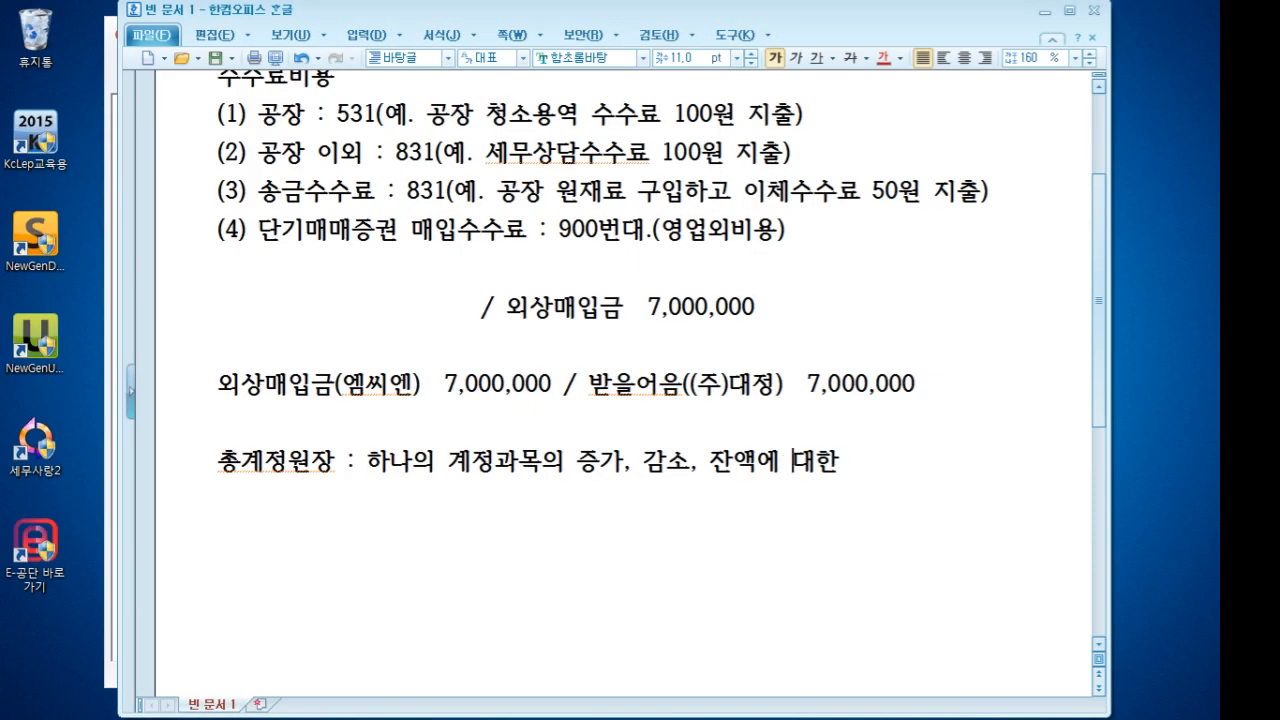
key(End)
text(물음)
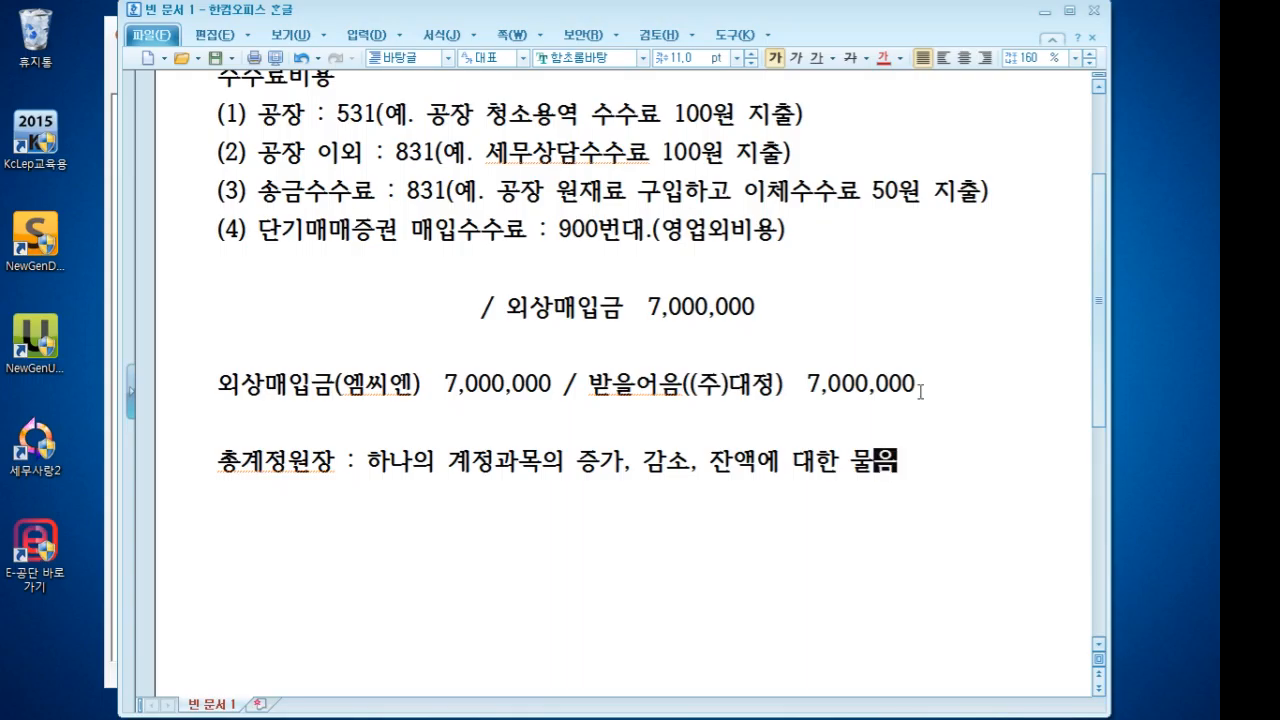
Switch back to KcLep, open the monthly 총계정원장 and set its period from 1 January to 1 May 2016
key(alt+Tab)
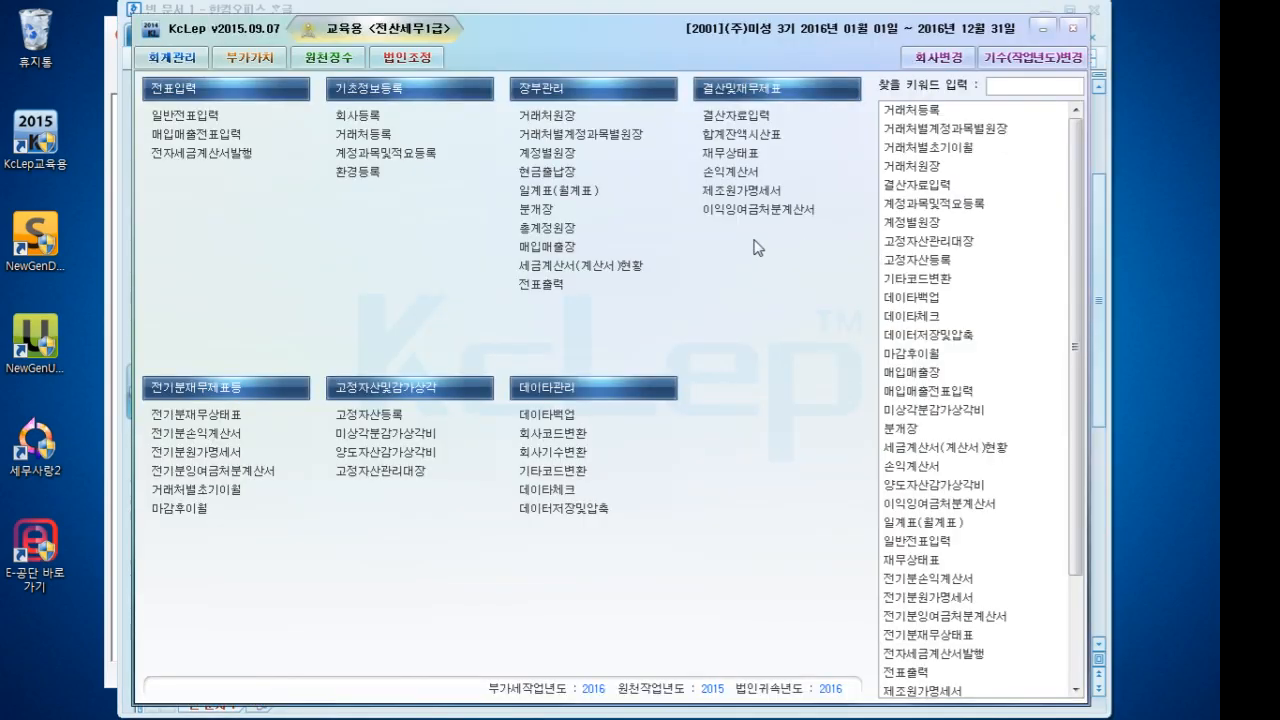
click(583, 229)
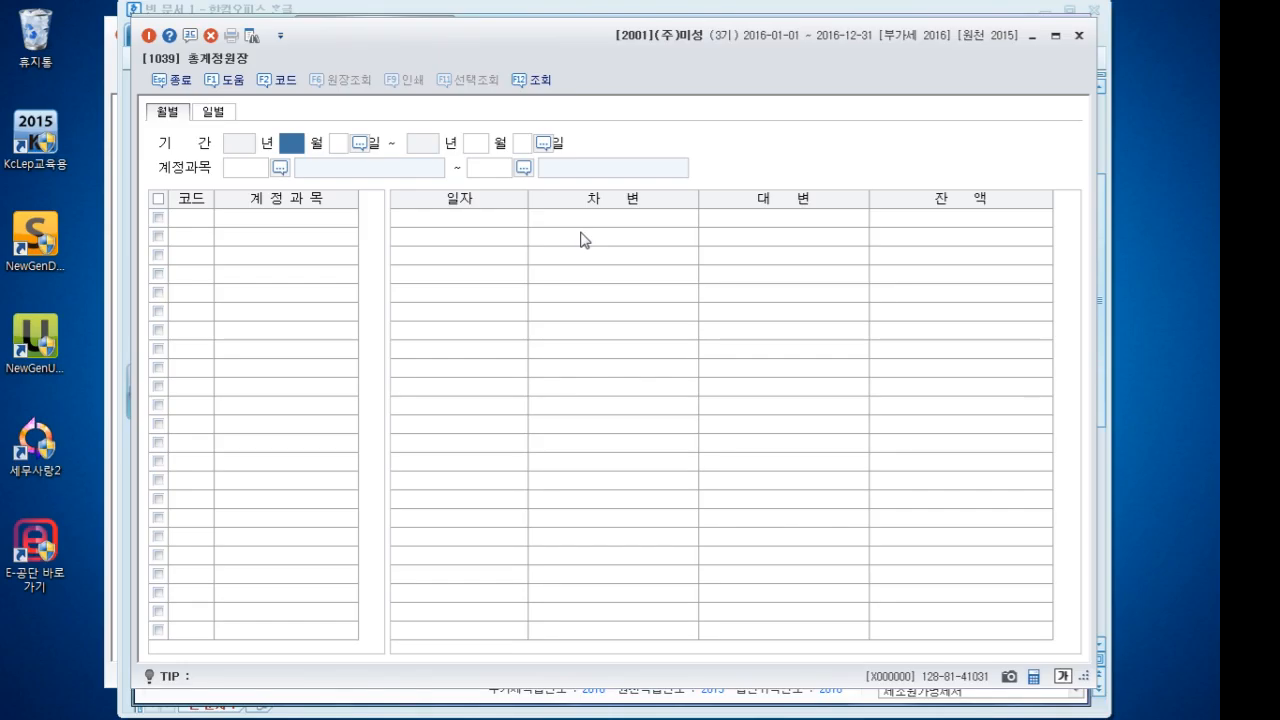
text(1)
key(Return)
key(Return)
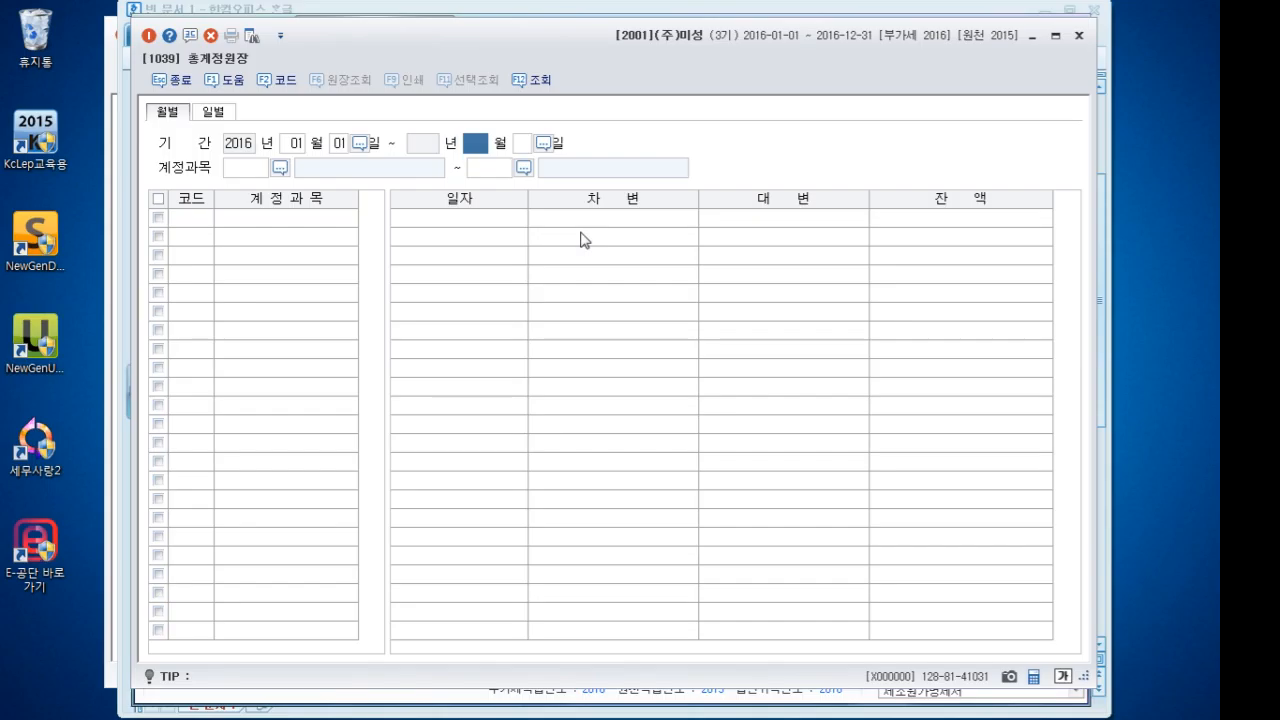
key(shift+Tab)
key(Return)
text(5)
key(Return)
key(Return)
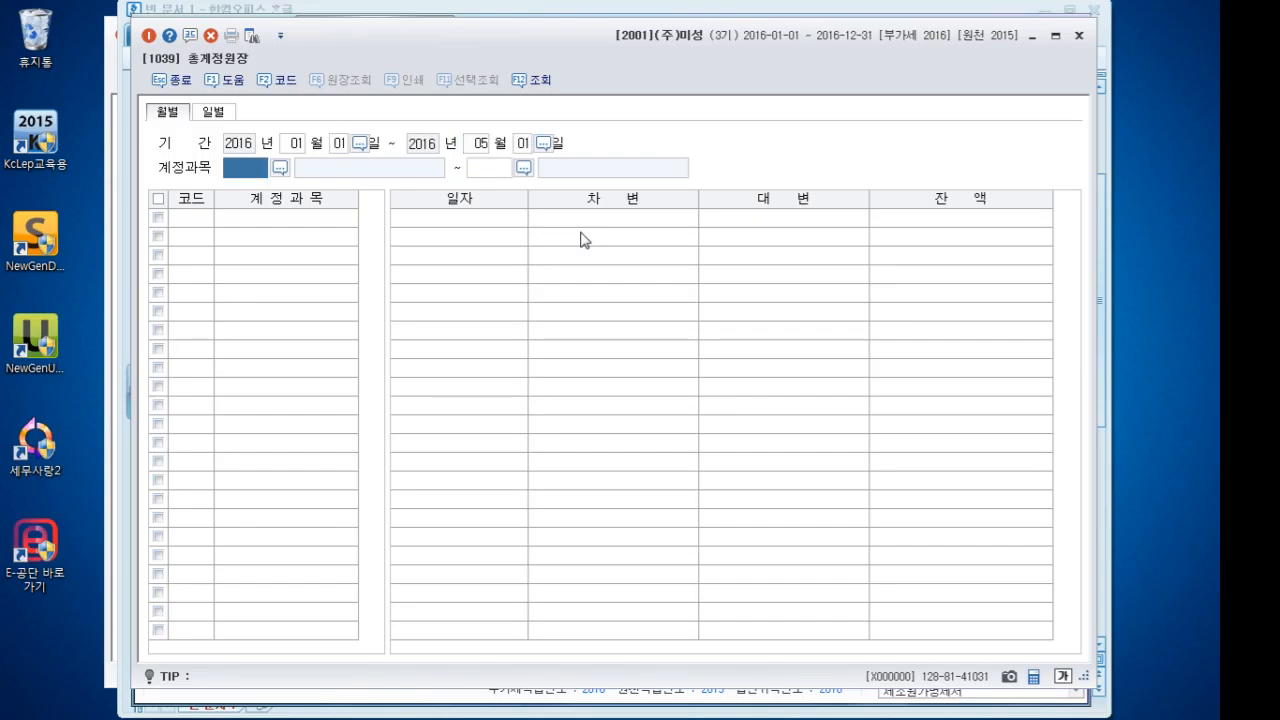
Query the ledger for 대손충당금 (0109) and examine its May debit and its carried-forward balance
key(F2)
text(대손)
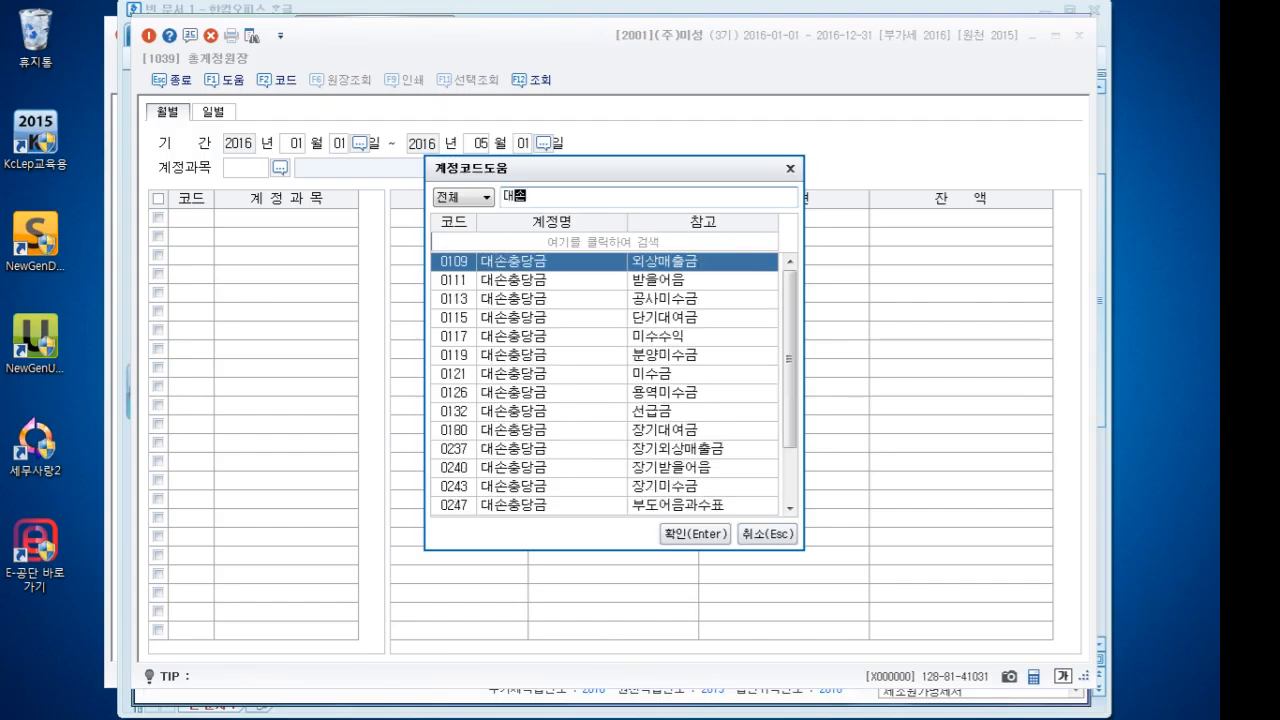
key(Return)
key(Return)
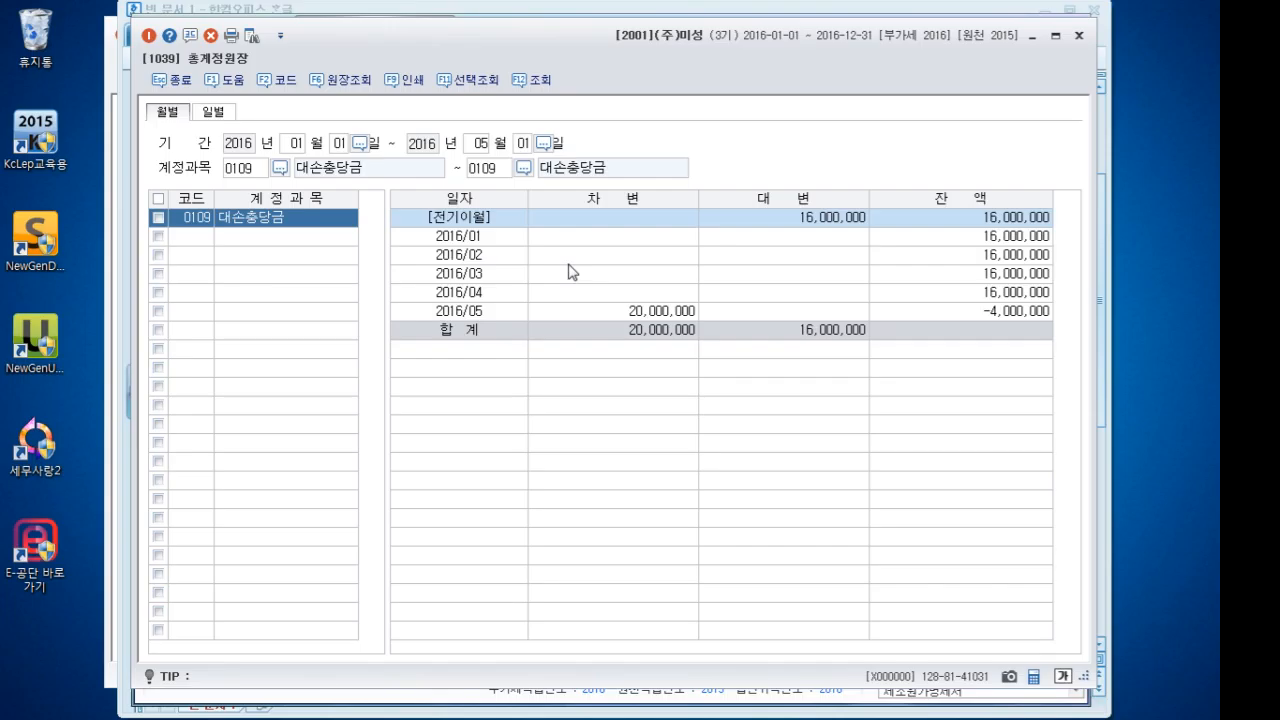
click(665, 317)
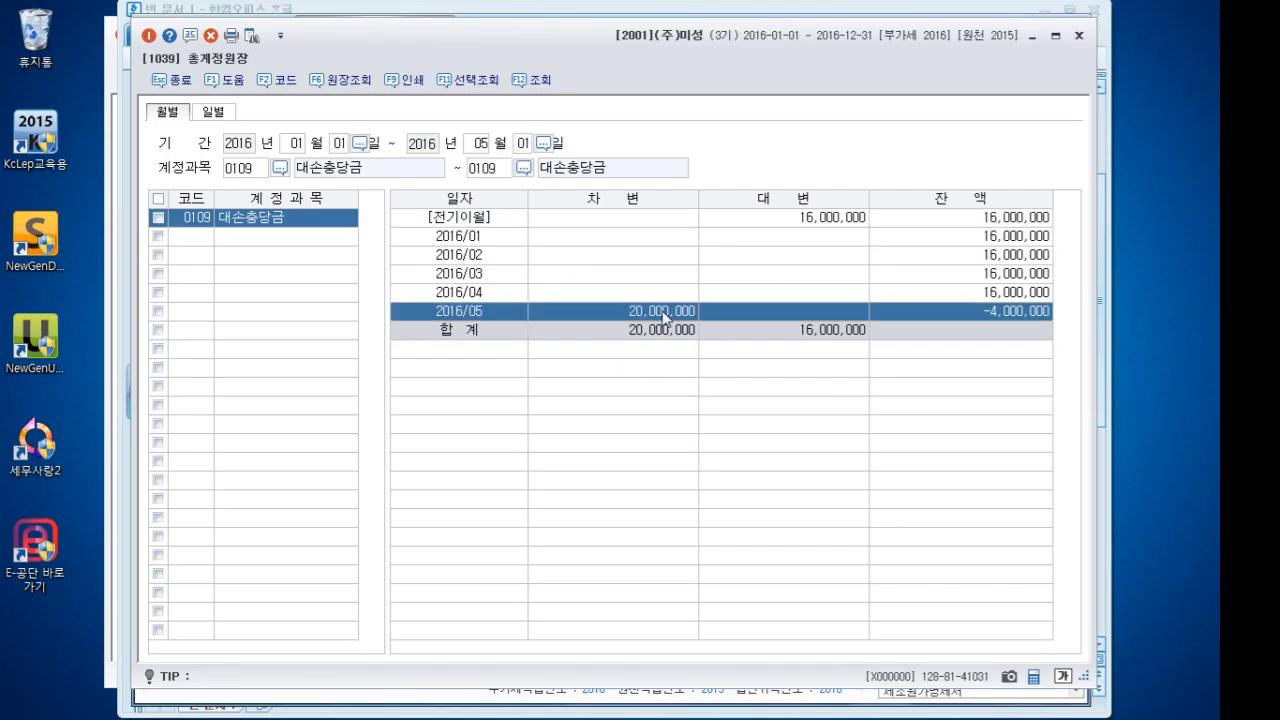
click(488, 222)
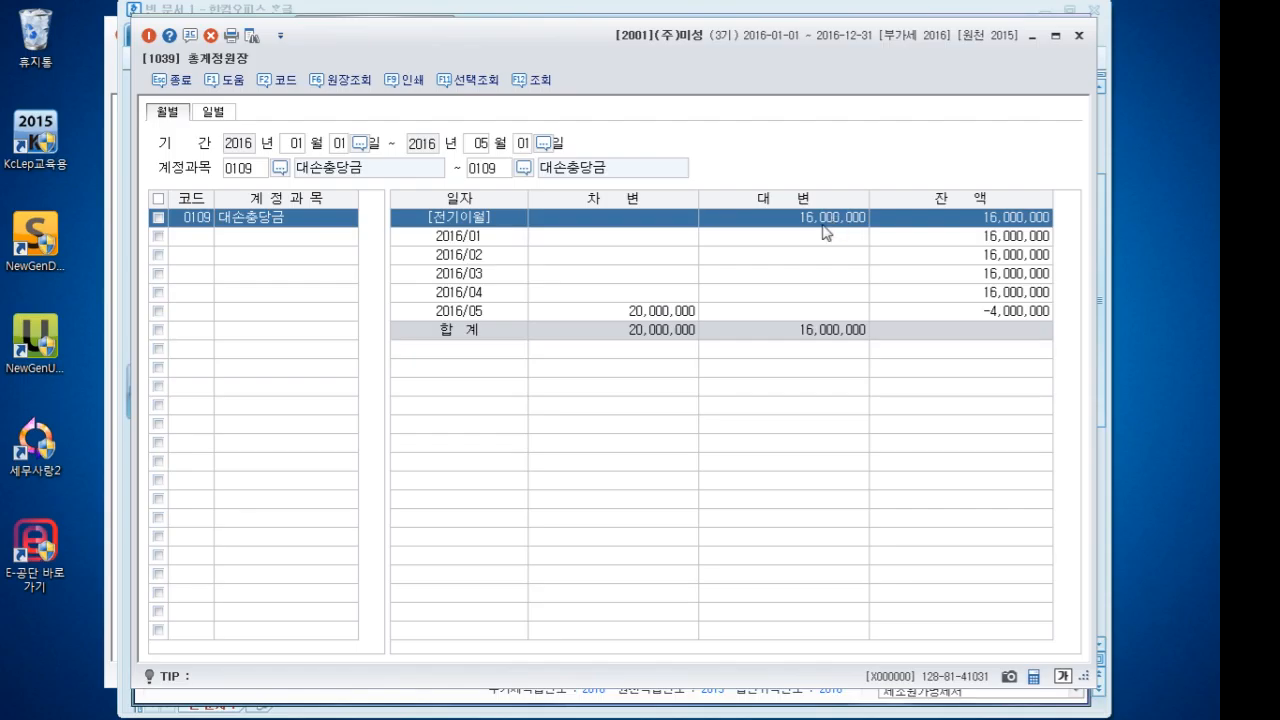
Go from the ledger's May 2016 row to the 일반전표입력 voucher and delete its 대손충당금 (0109) debit line dated 1 May
click(1028, 297)
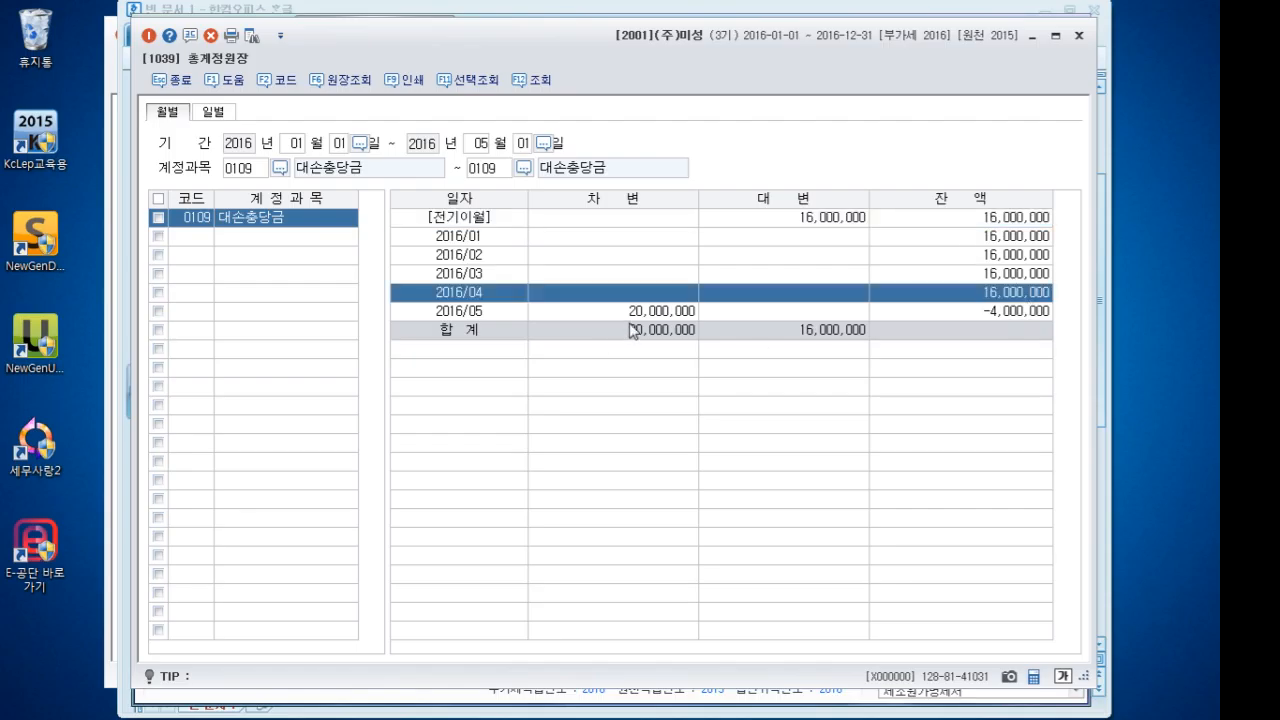
click(631, 322)
click(631, 316)
double_click(762, 316)
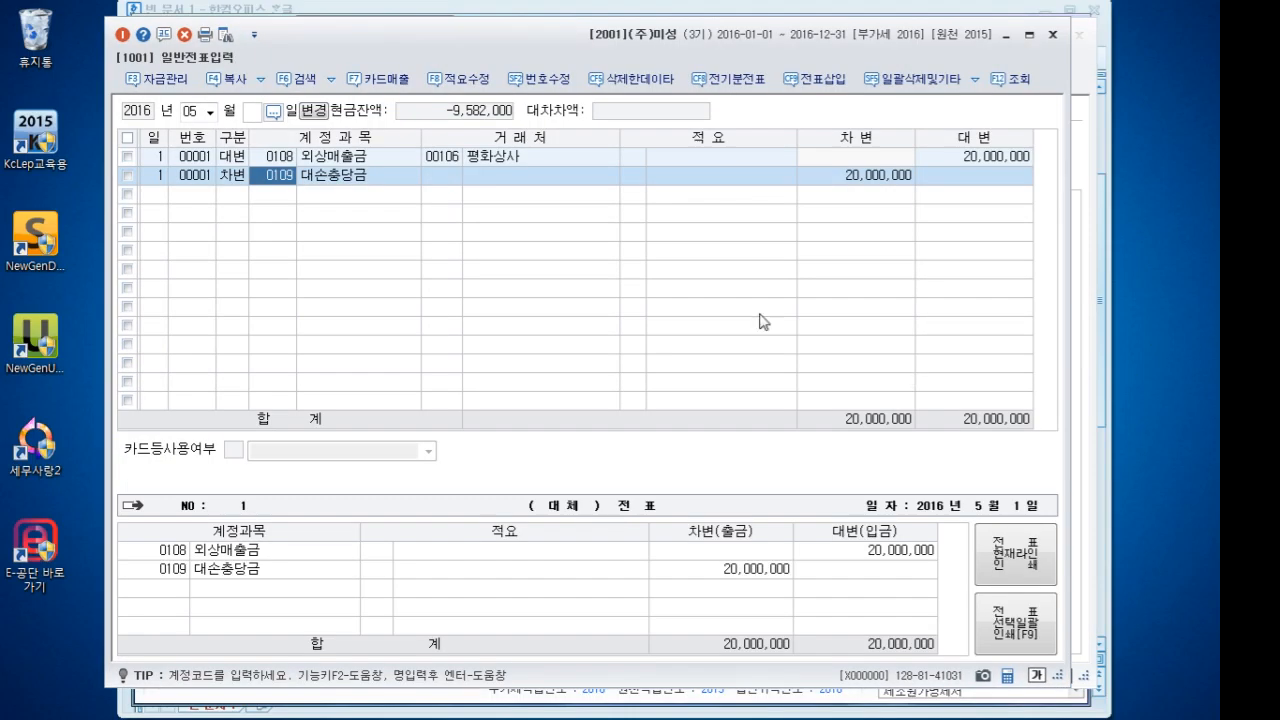
click(884, 178)
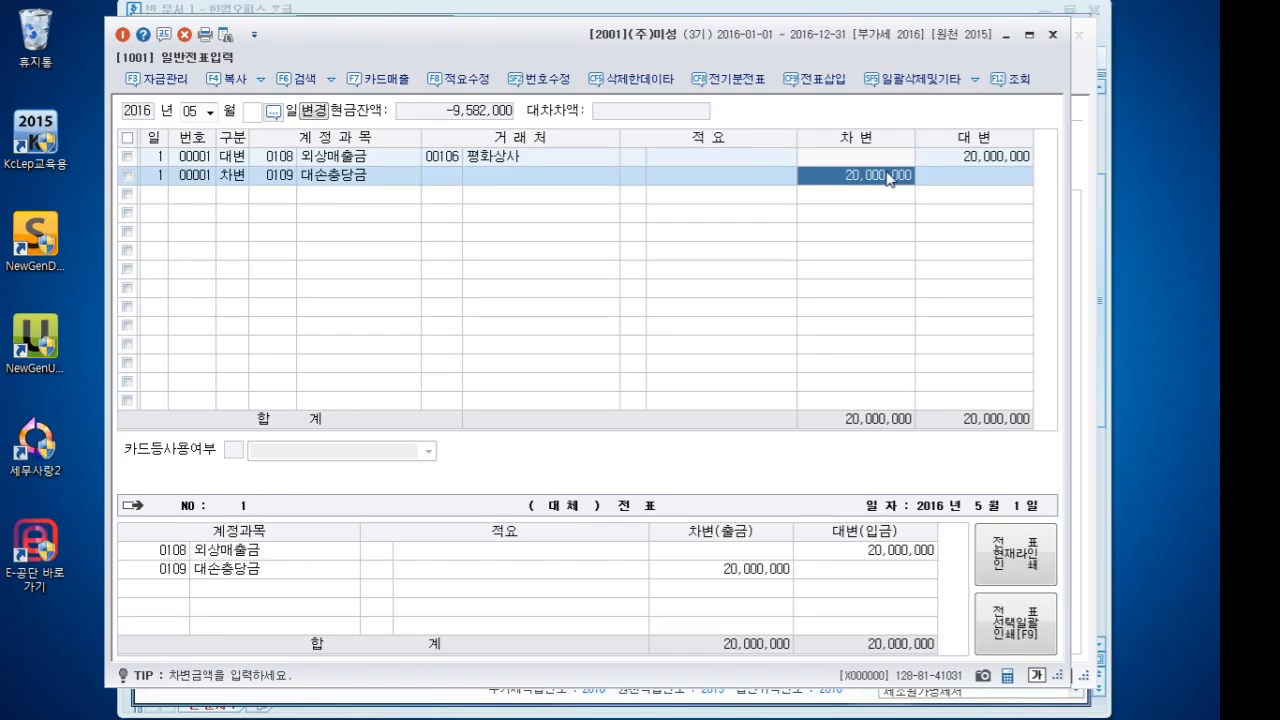
key(F5)
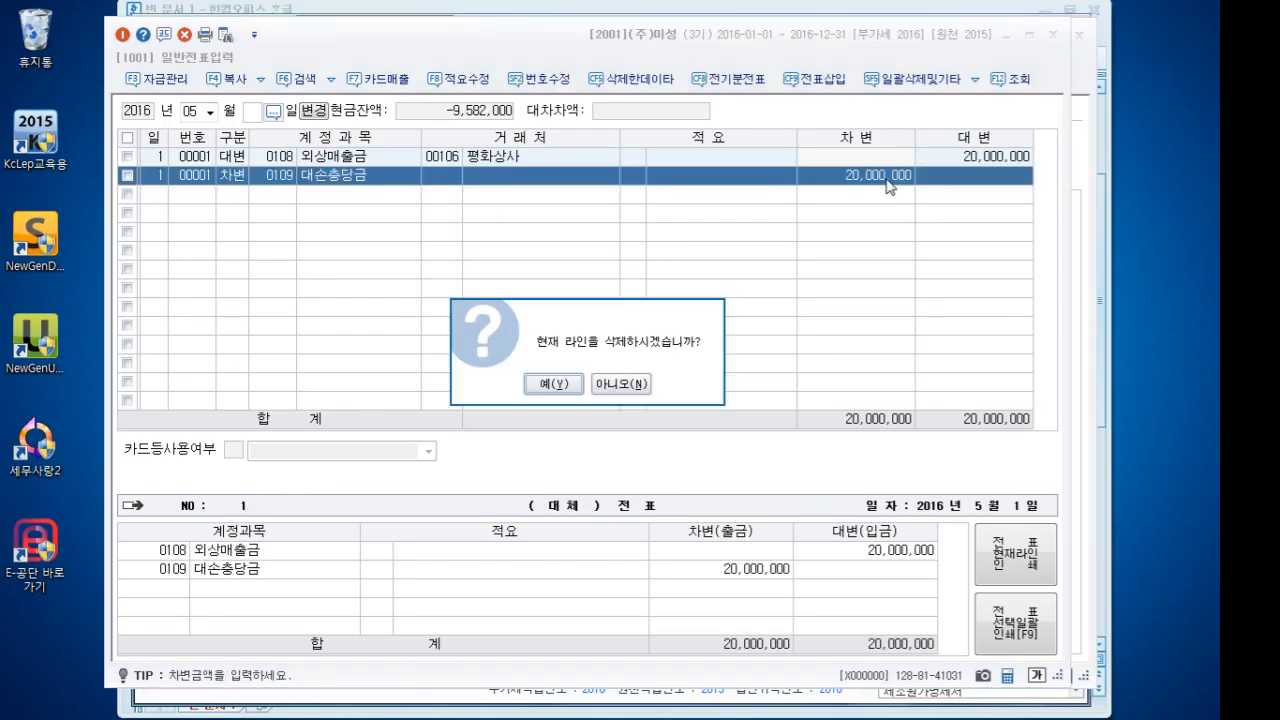
key(Return)
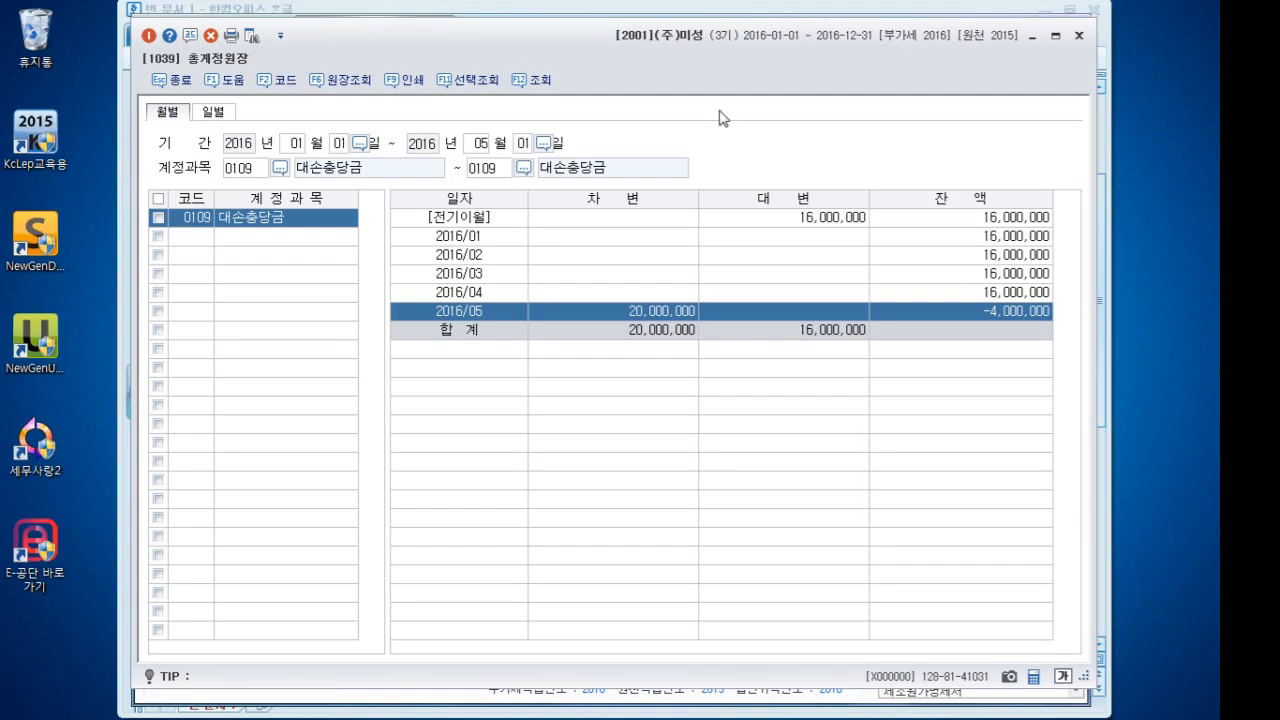
Query the 총계정원장 again for 대손충당금 (0109) and check the May 2016 balance
click(500, 83)
click(600, 340)
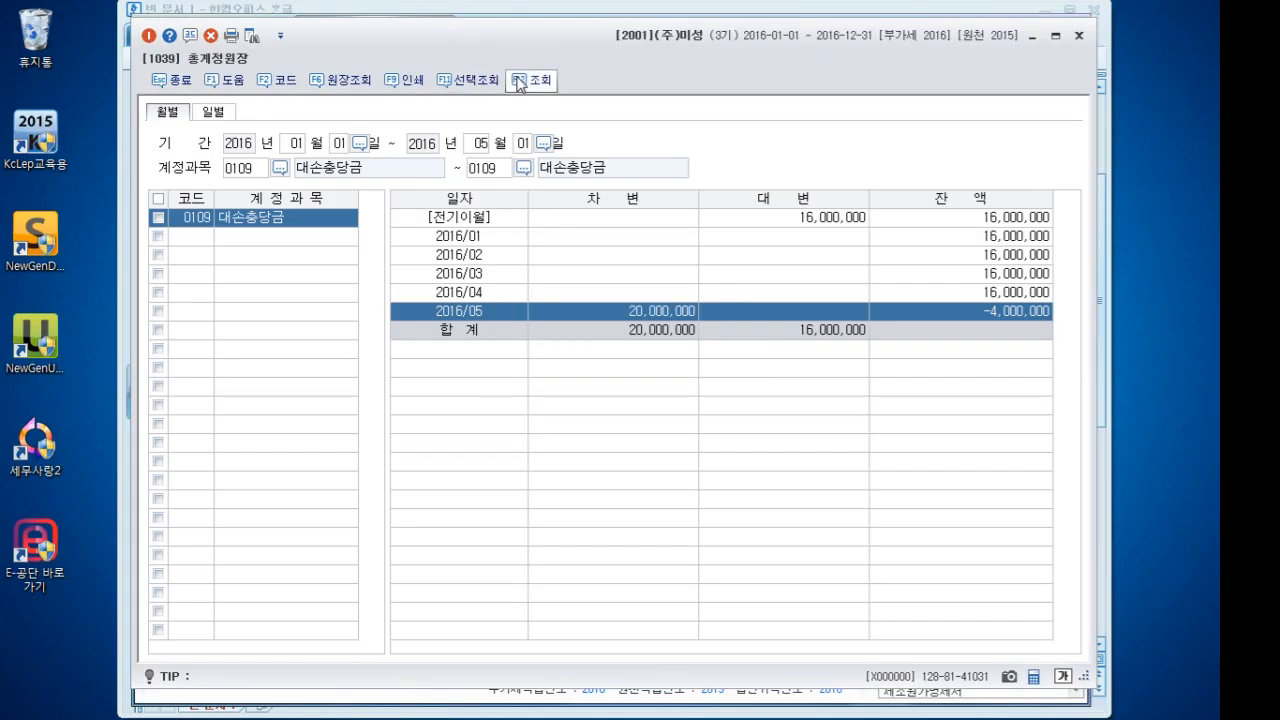
click(518, 84)
click(598, 312)
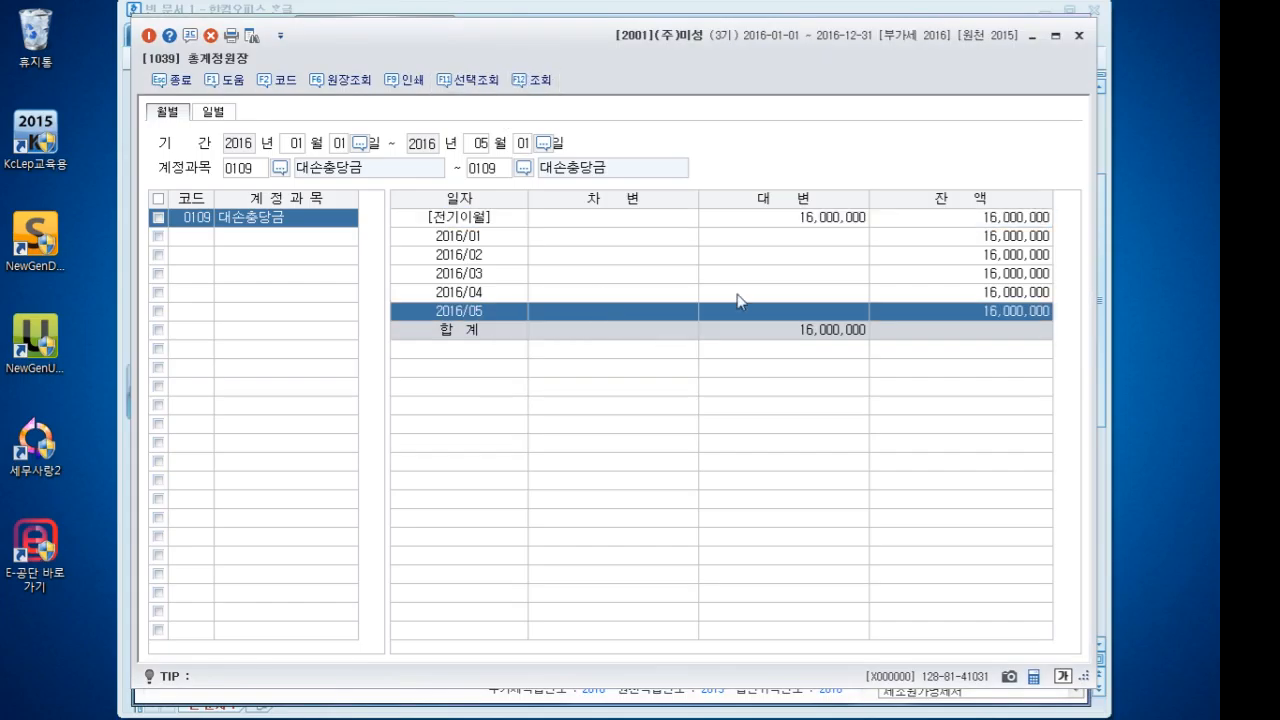